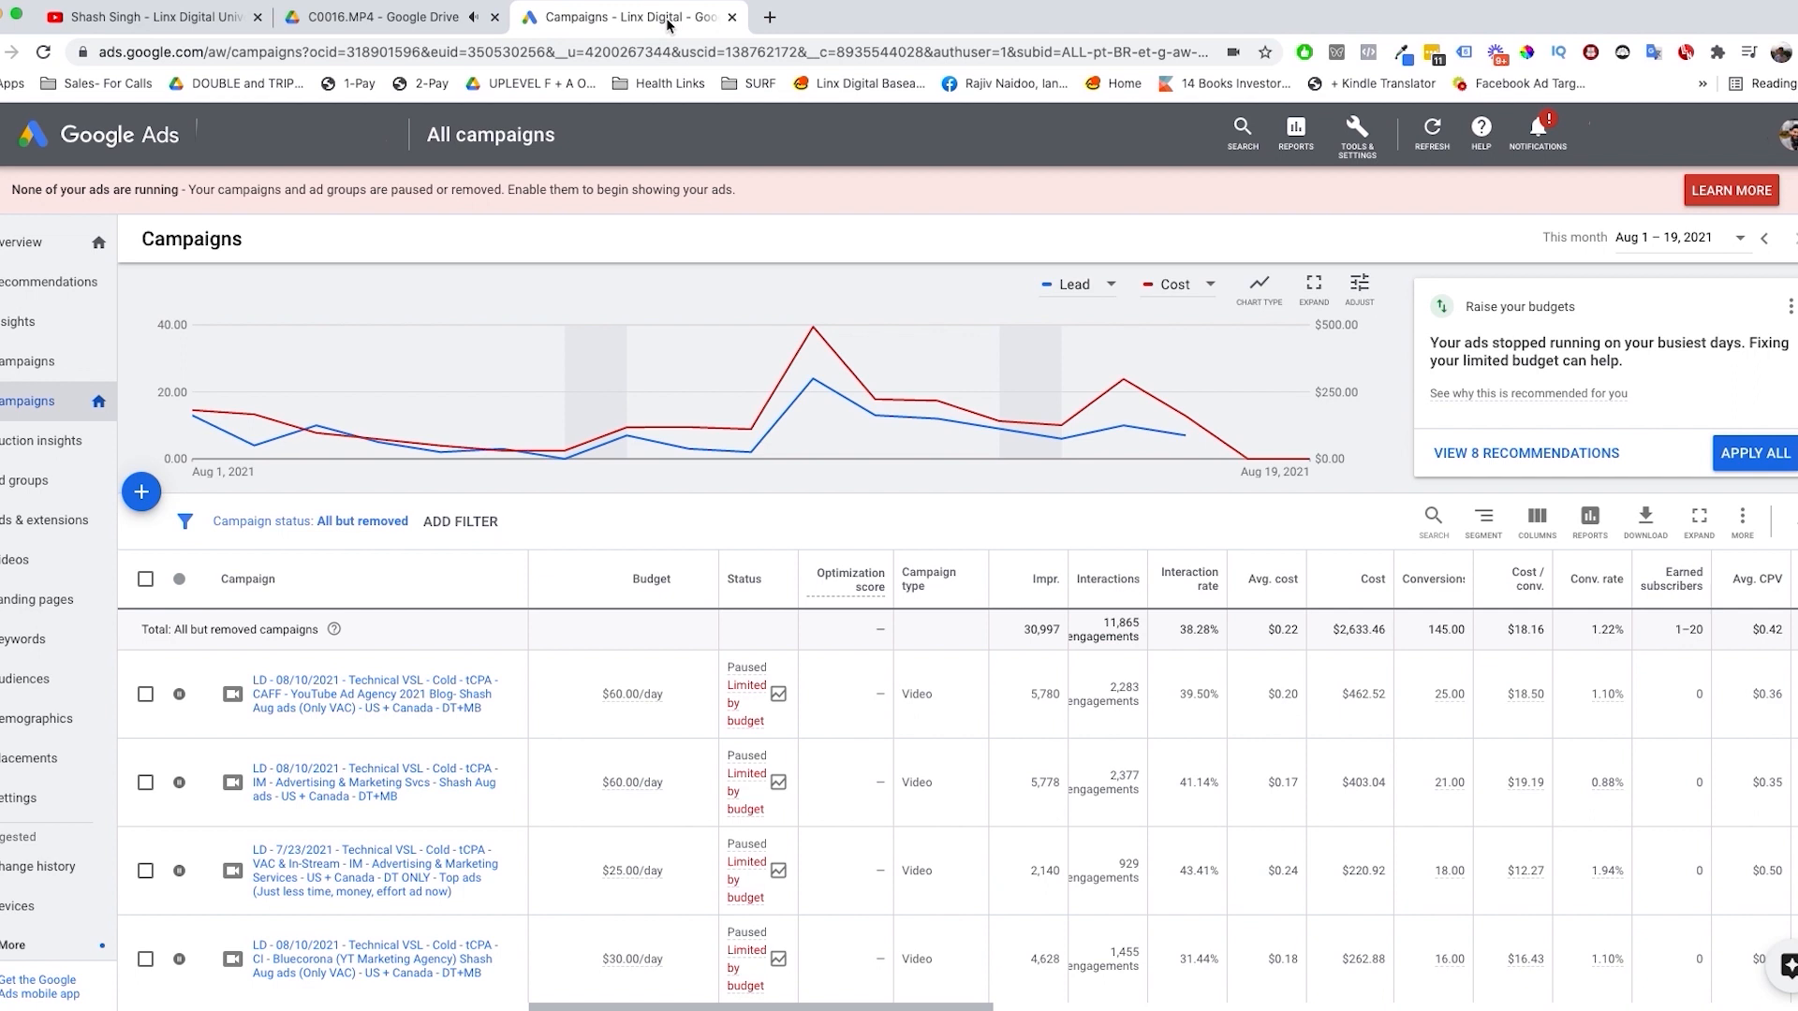
# Step: Start a new conversion action in Google Ads that tracks actions on the website
pyautogui.click(1357, 133)
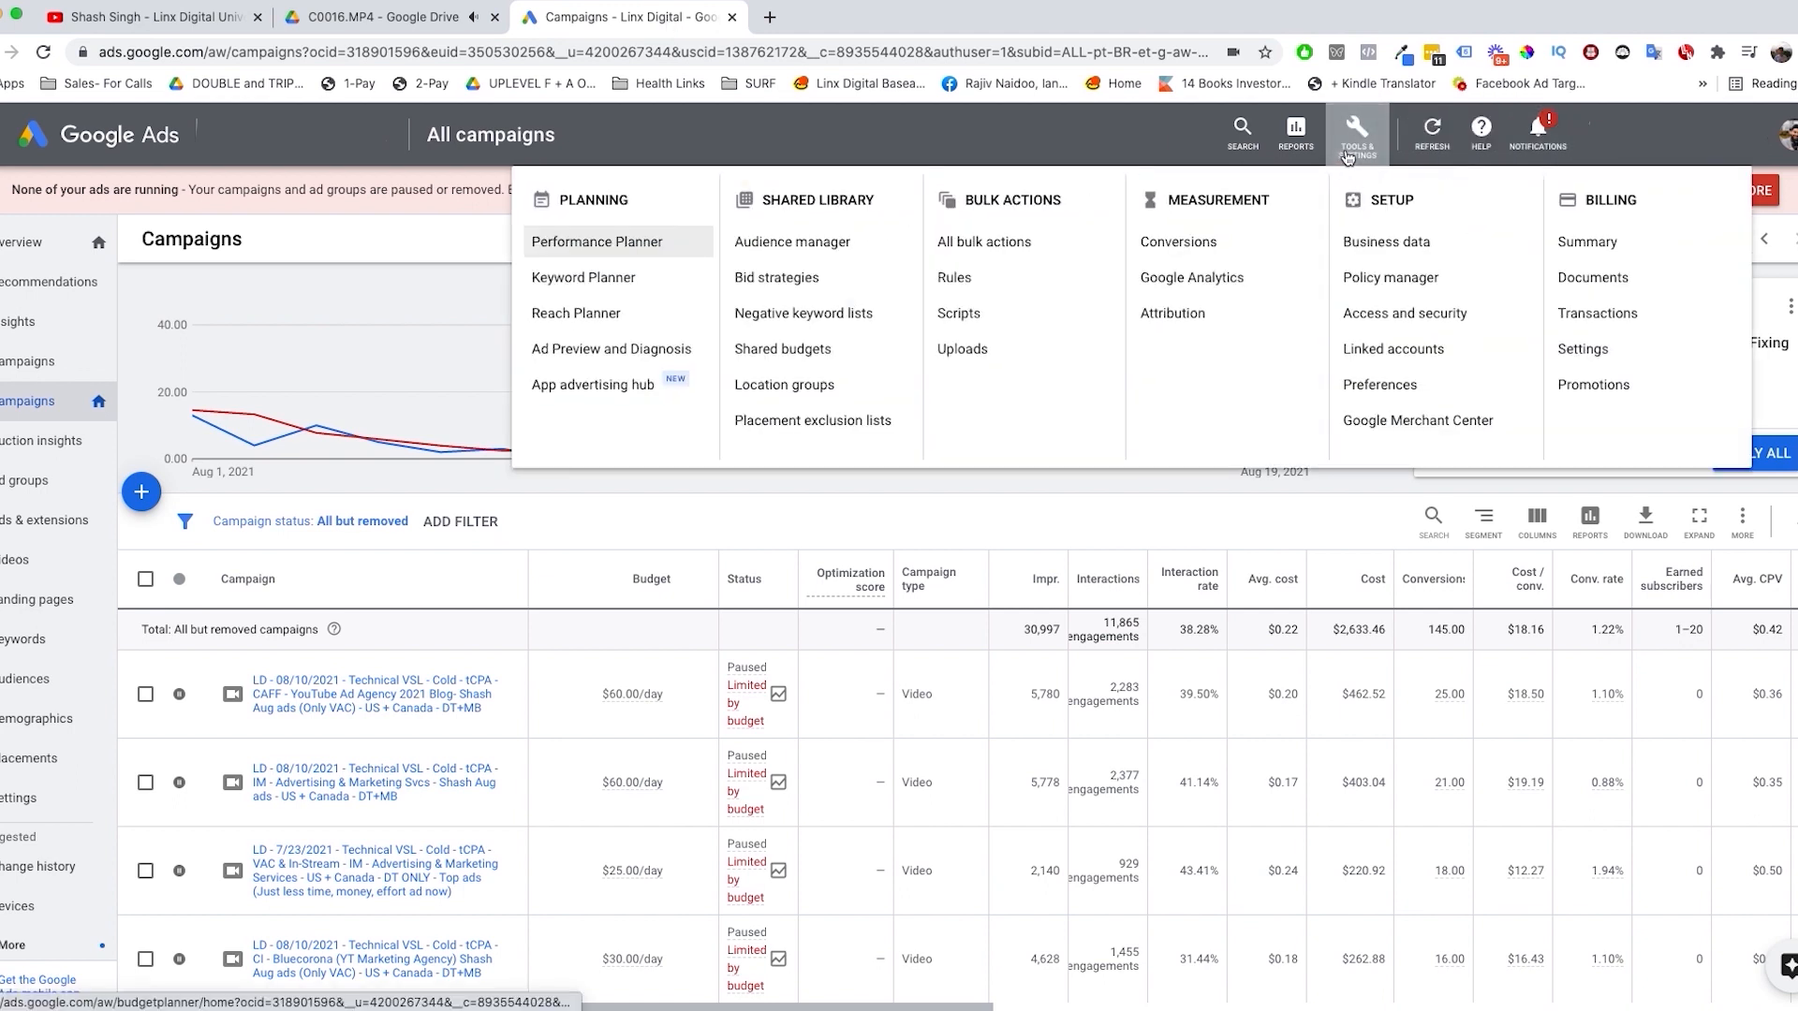
pyautogui.click(1210, 246)
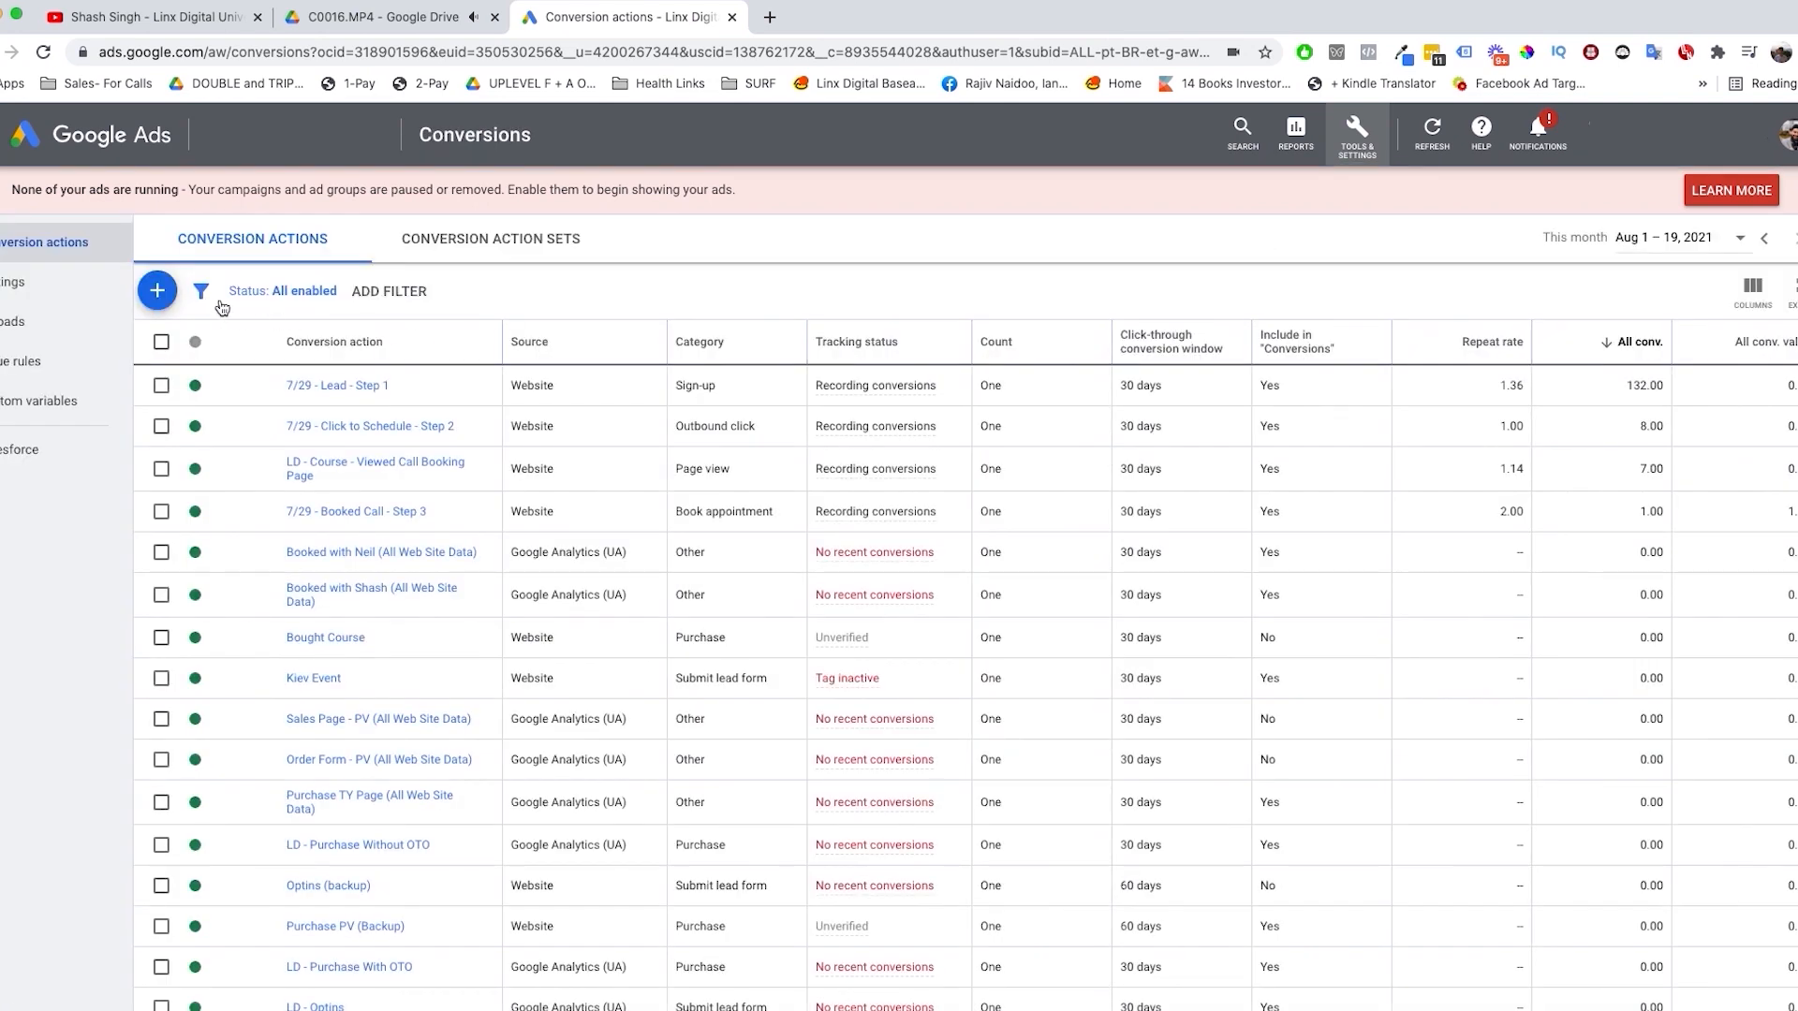
pyautogui.click(161, 304)
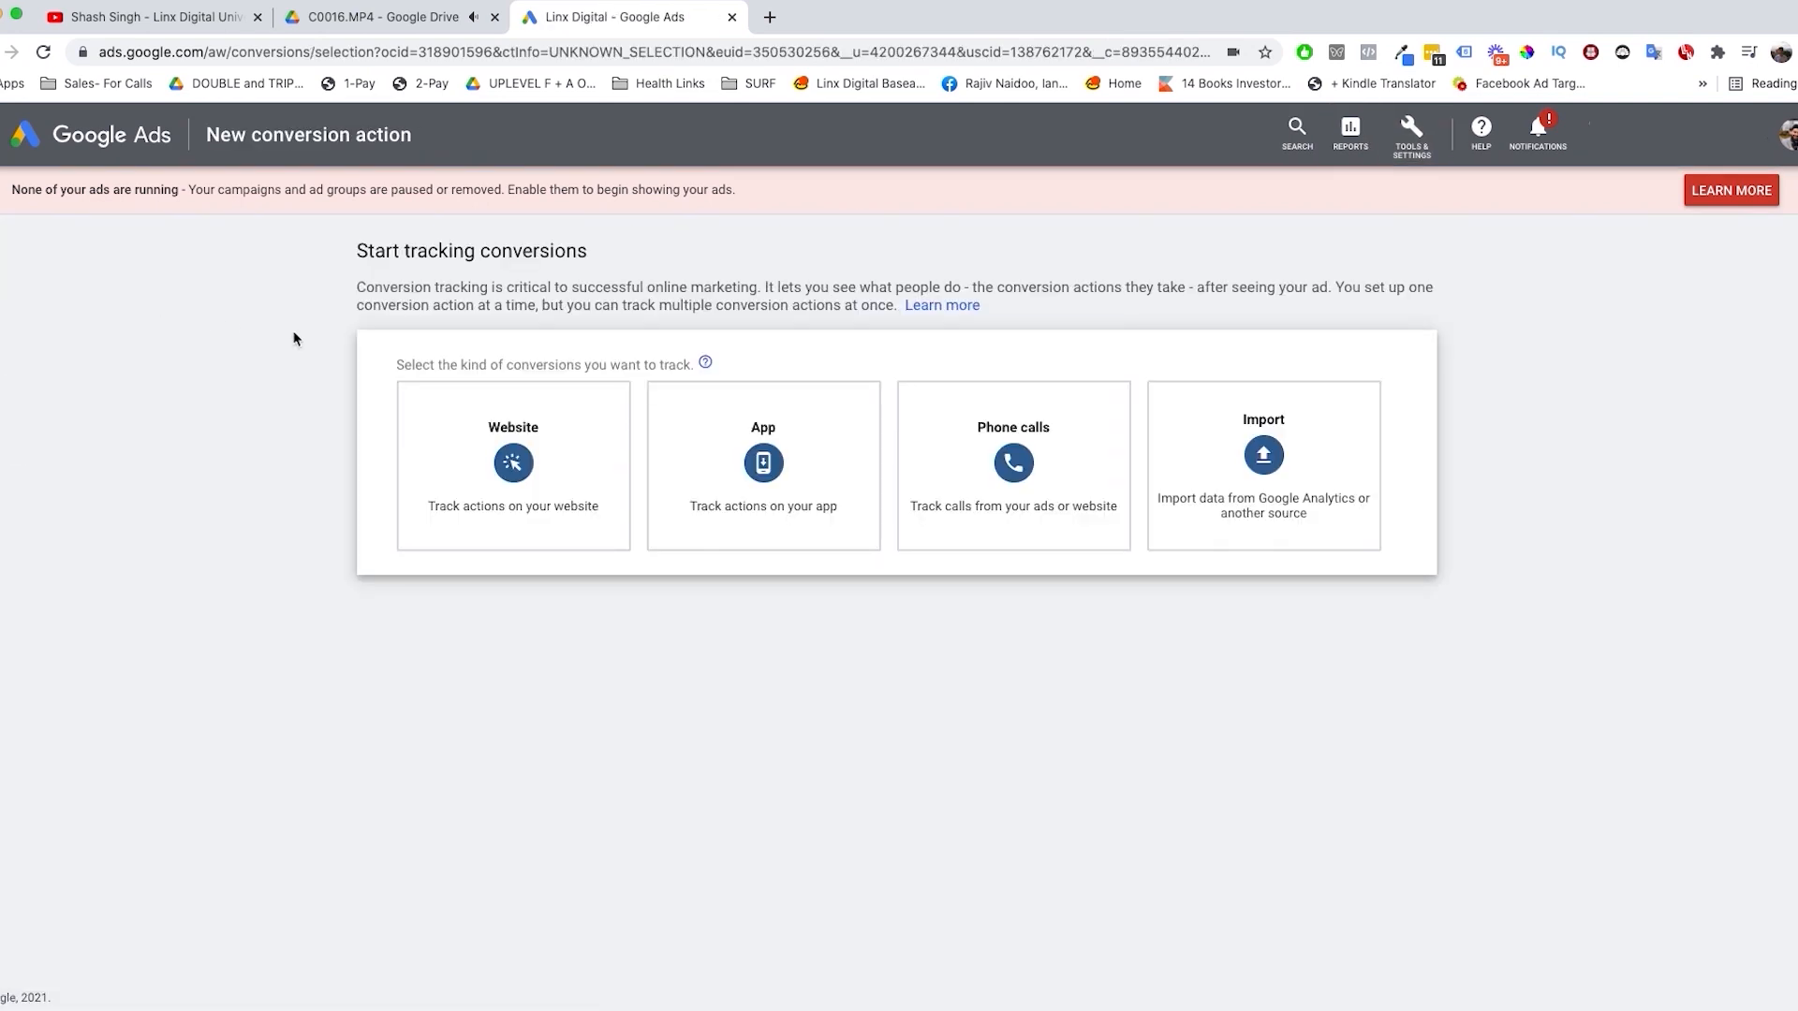
pyautogui.click(533, 514)
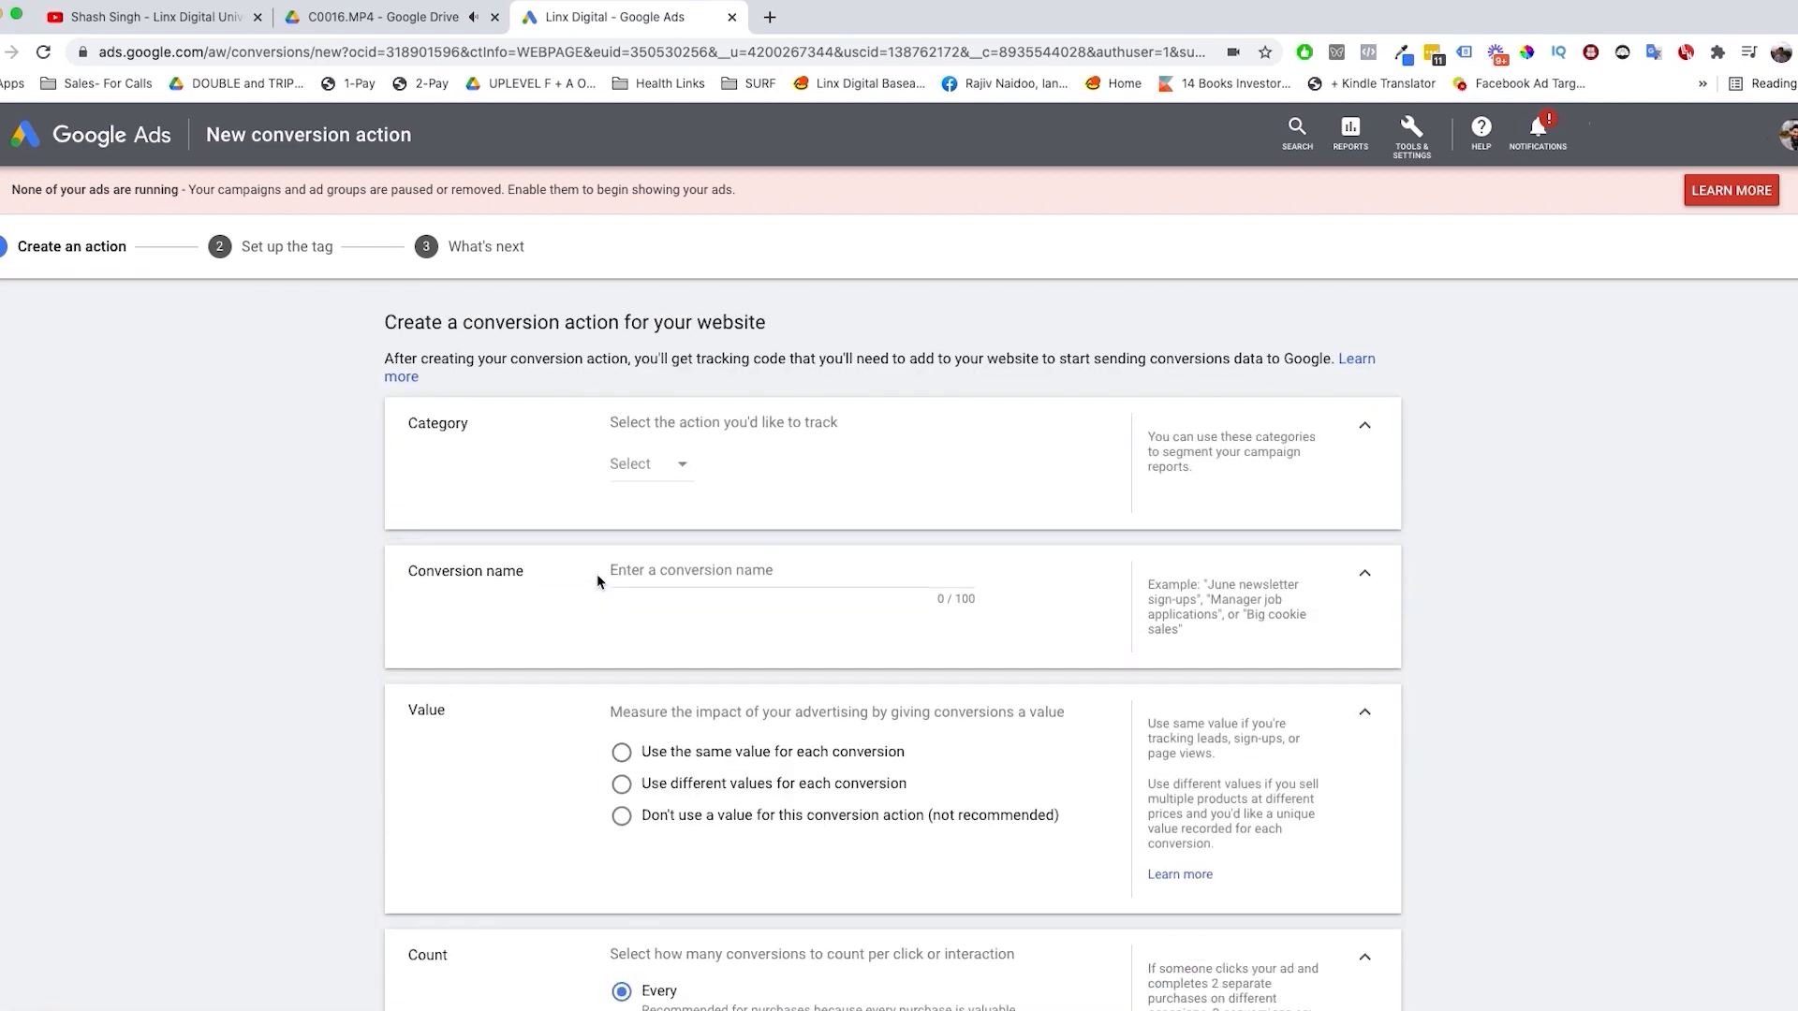
# Step: Look through the sales and leads categories and set the conversion action's category to Contact
pyautogui.click(645, 466)
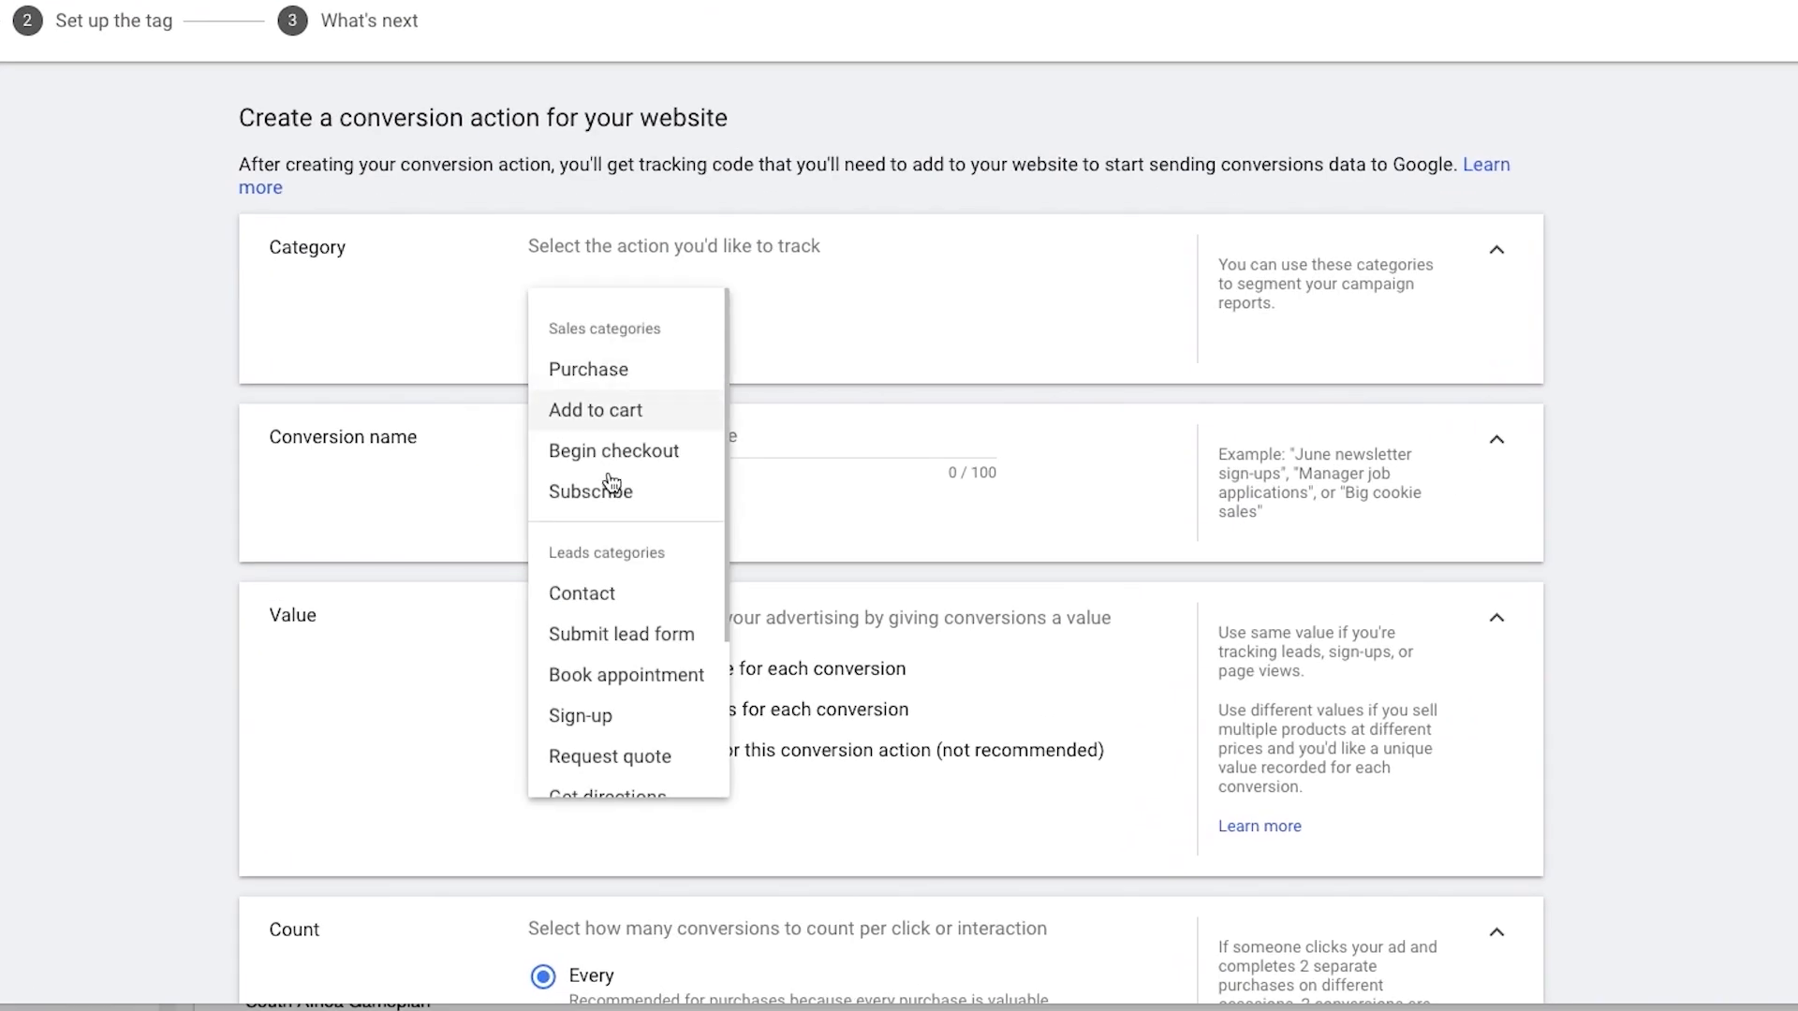
pyautogui.scroll(-3, 613, 489)
pyautogui.scroll(3, 554, 381)
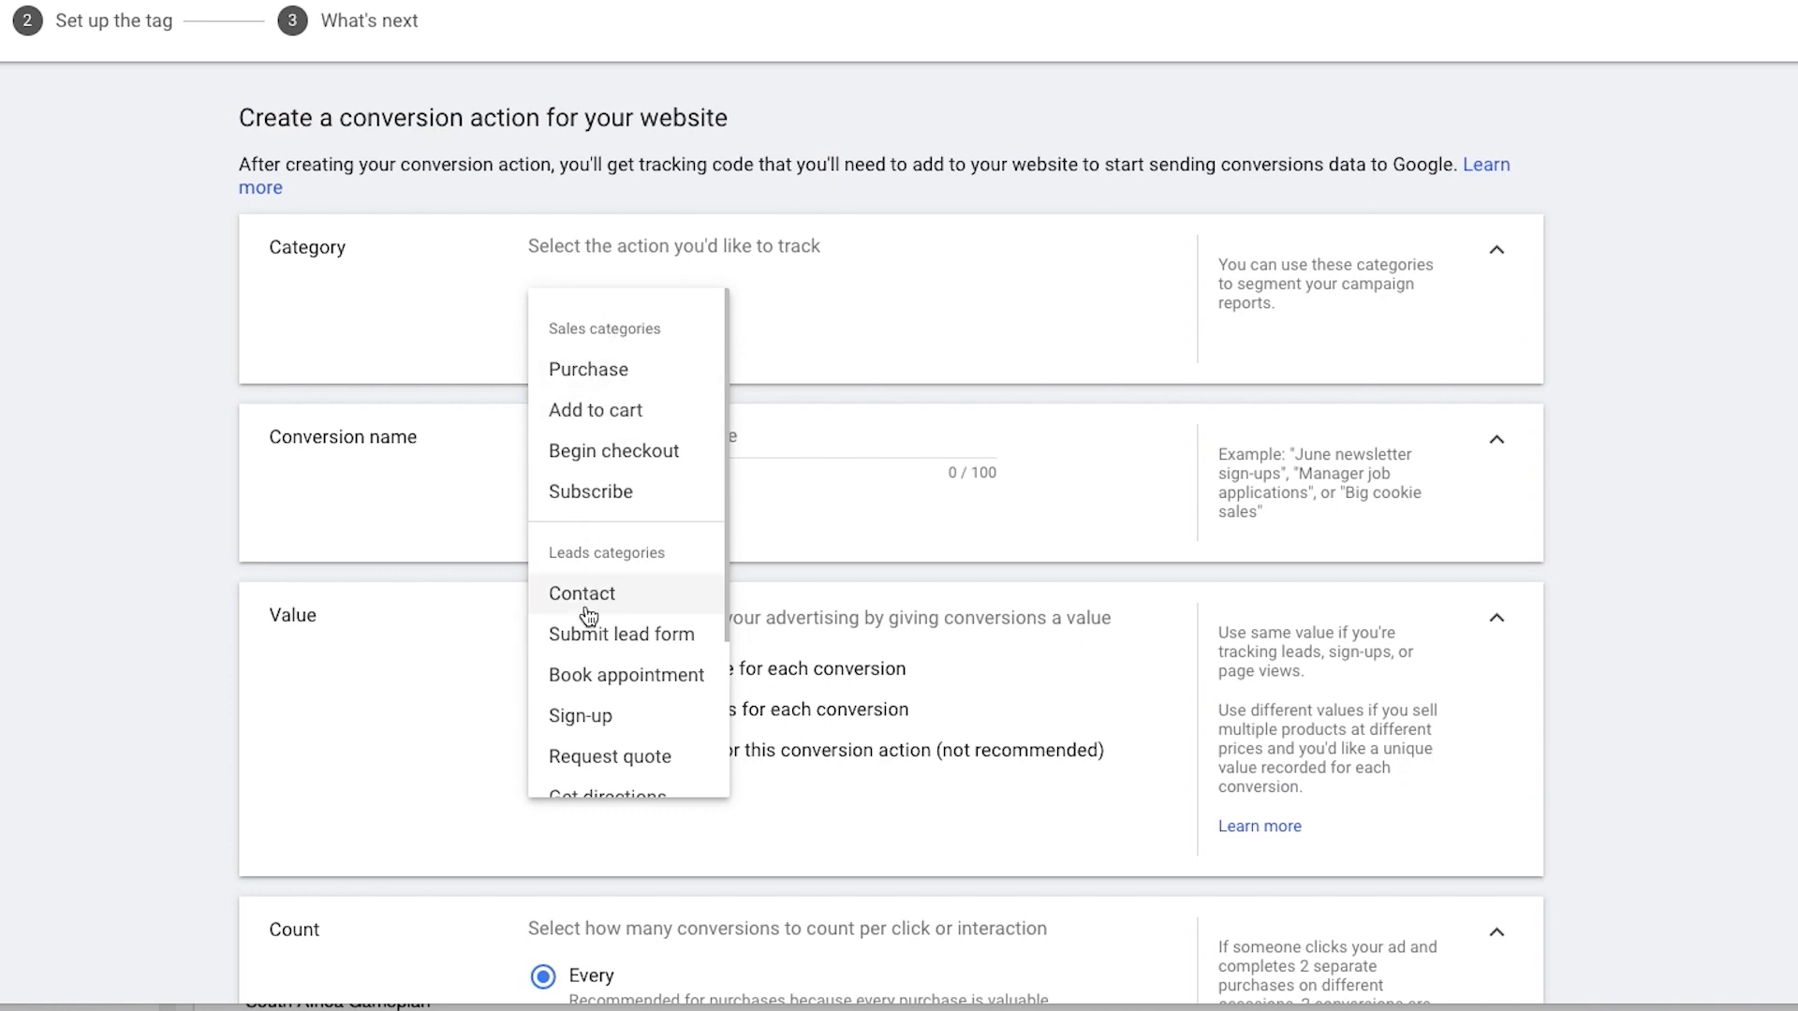
pyautogui.scroll(-1, 595, 613)
pyautogui.scroll(-1, 592, 623)
pyautogui.scroll(2, 642, 514)
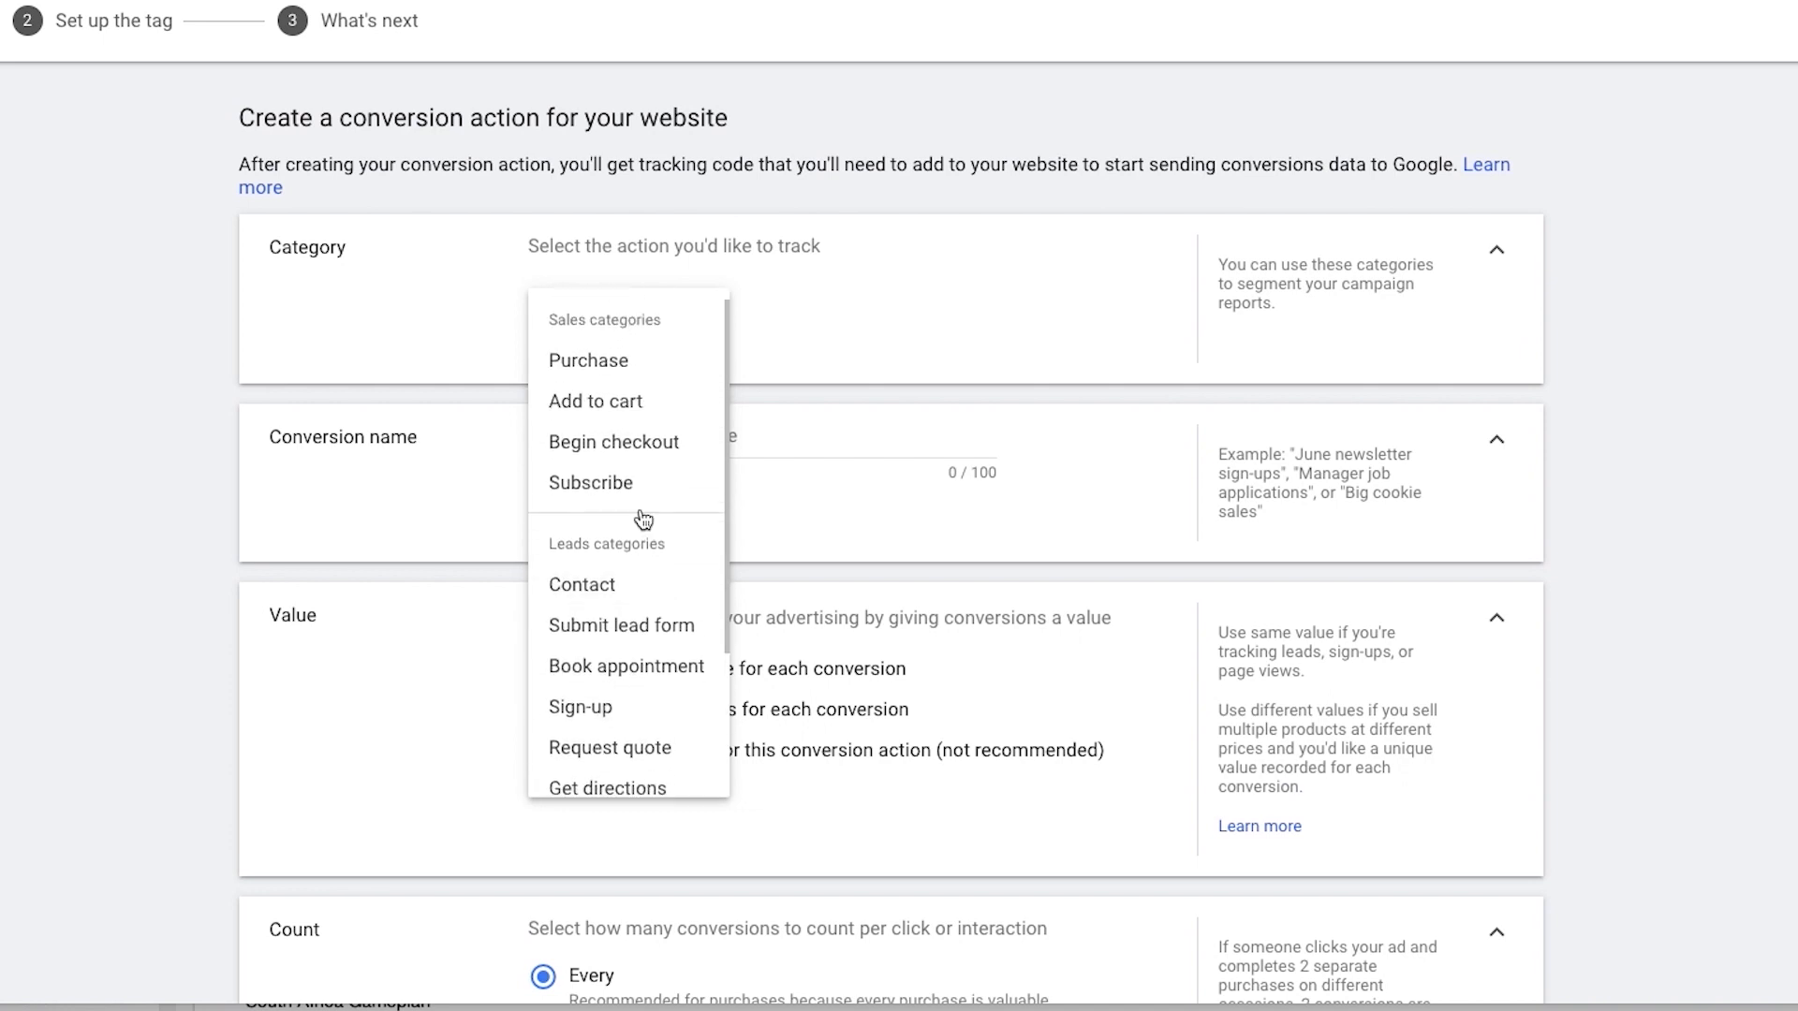
pyautogui.click(599, 600)
pyautogui.click(606, 300)
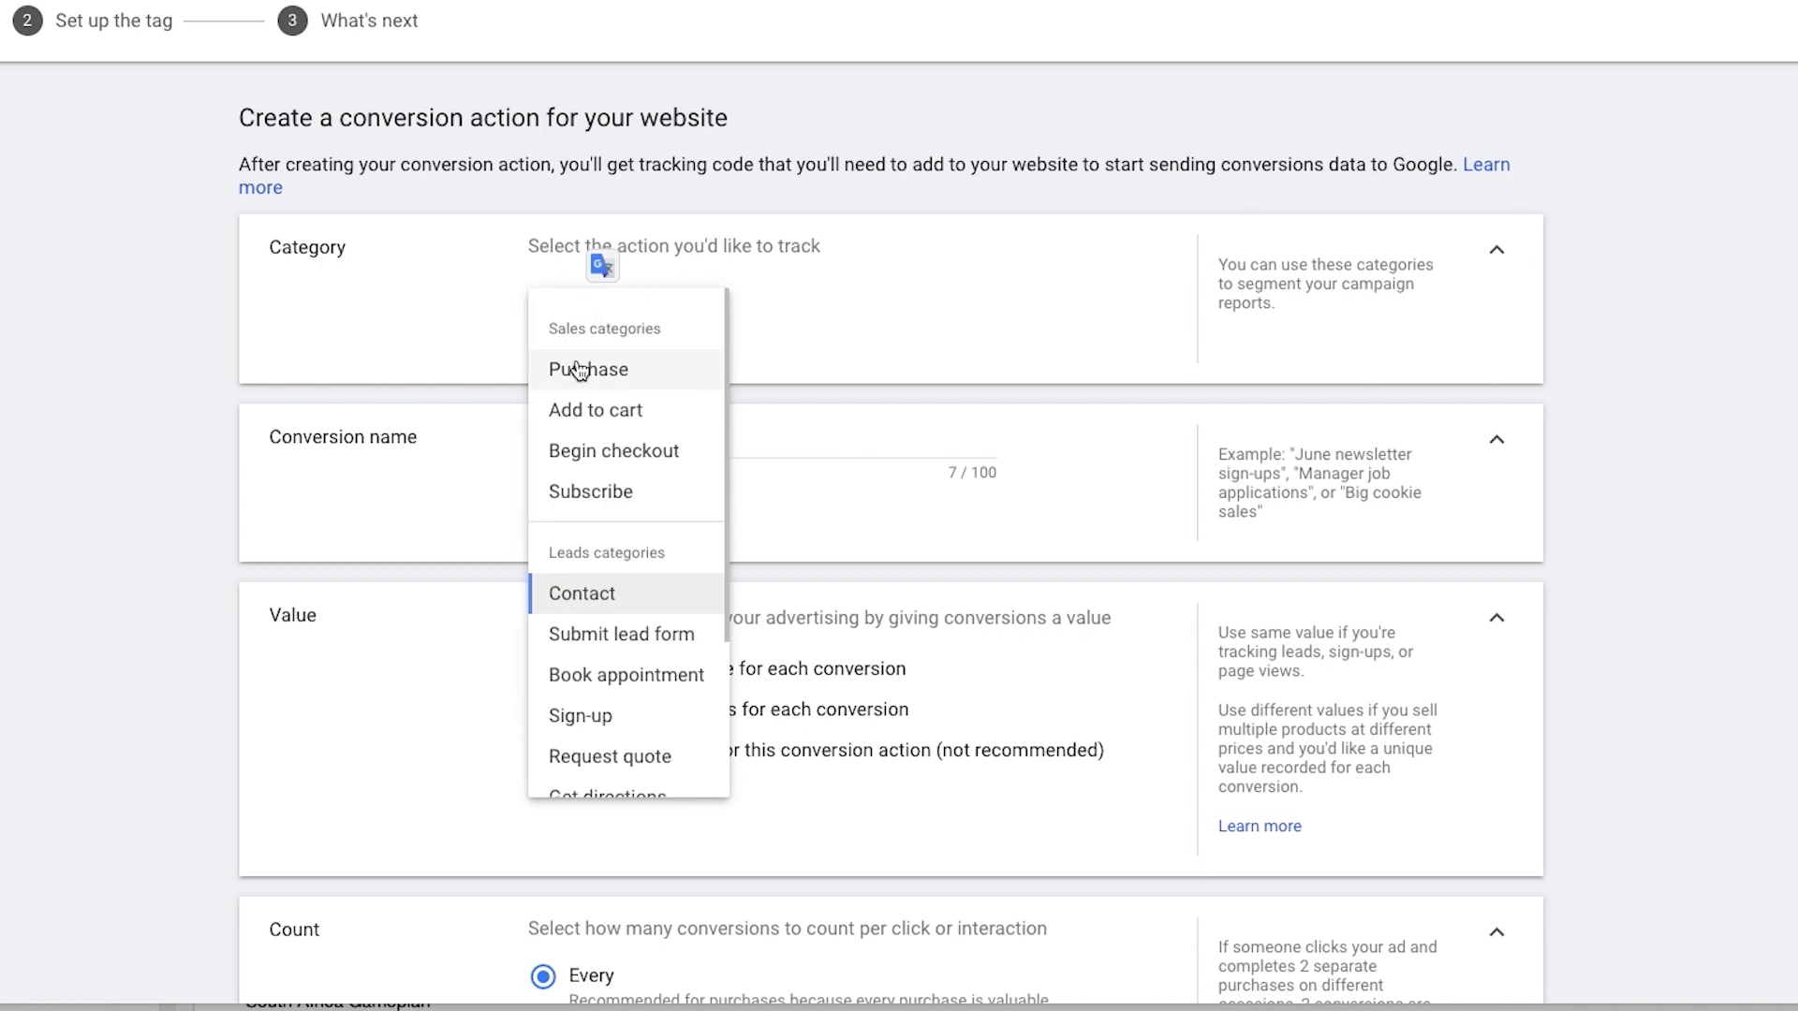
pyautogui.click(558, 368)
pyautogui.click(618, 313)
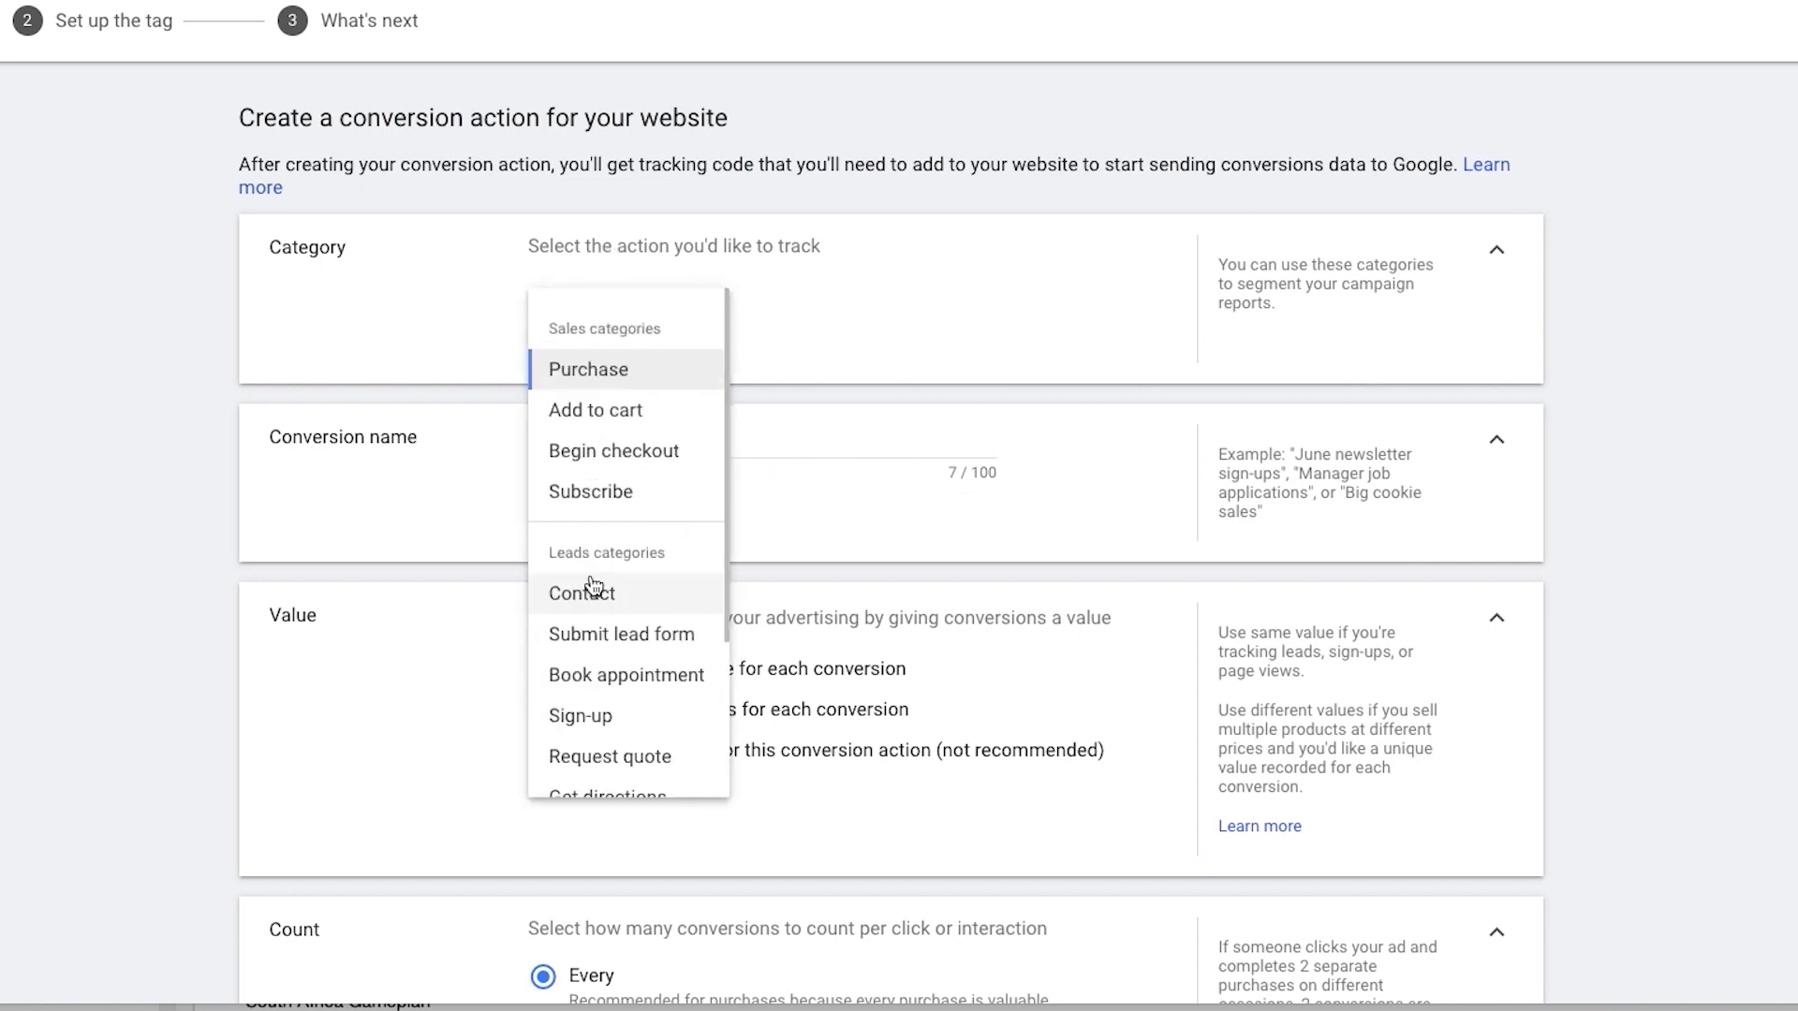
pyautogui.click(610, 585)
# Step: Name the conversion action "Lead - Opted In"
pyautogui.click(642, 426)
pyautogui.hotkey('ctrl', 'a')
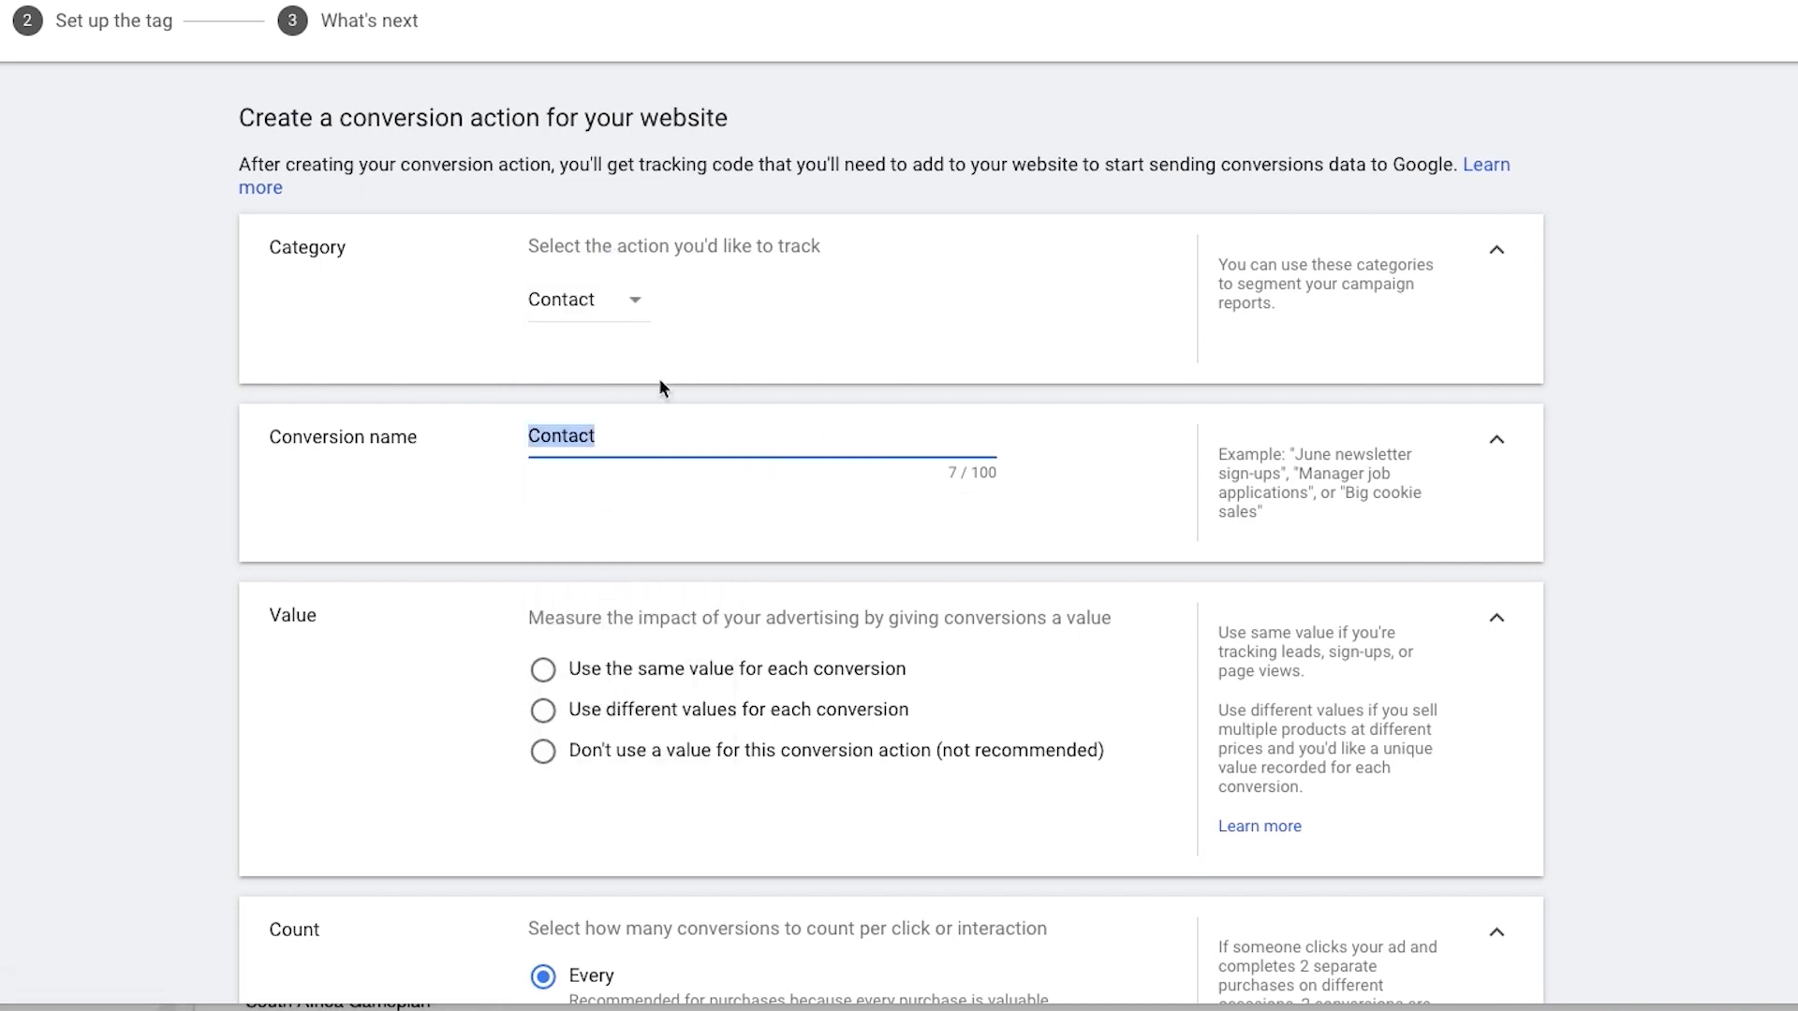
pyautogui.write('LEa')
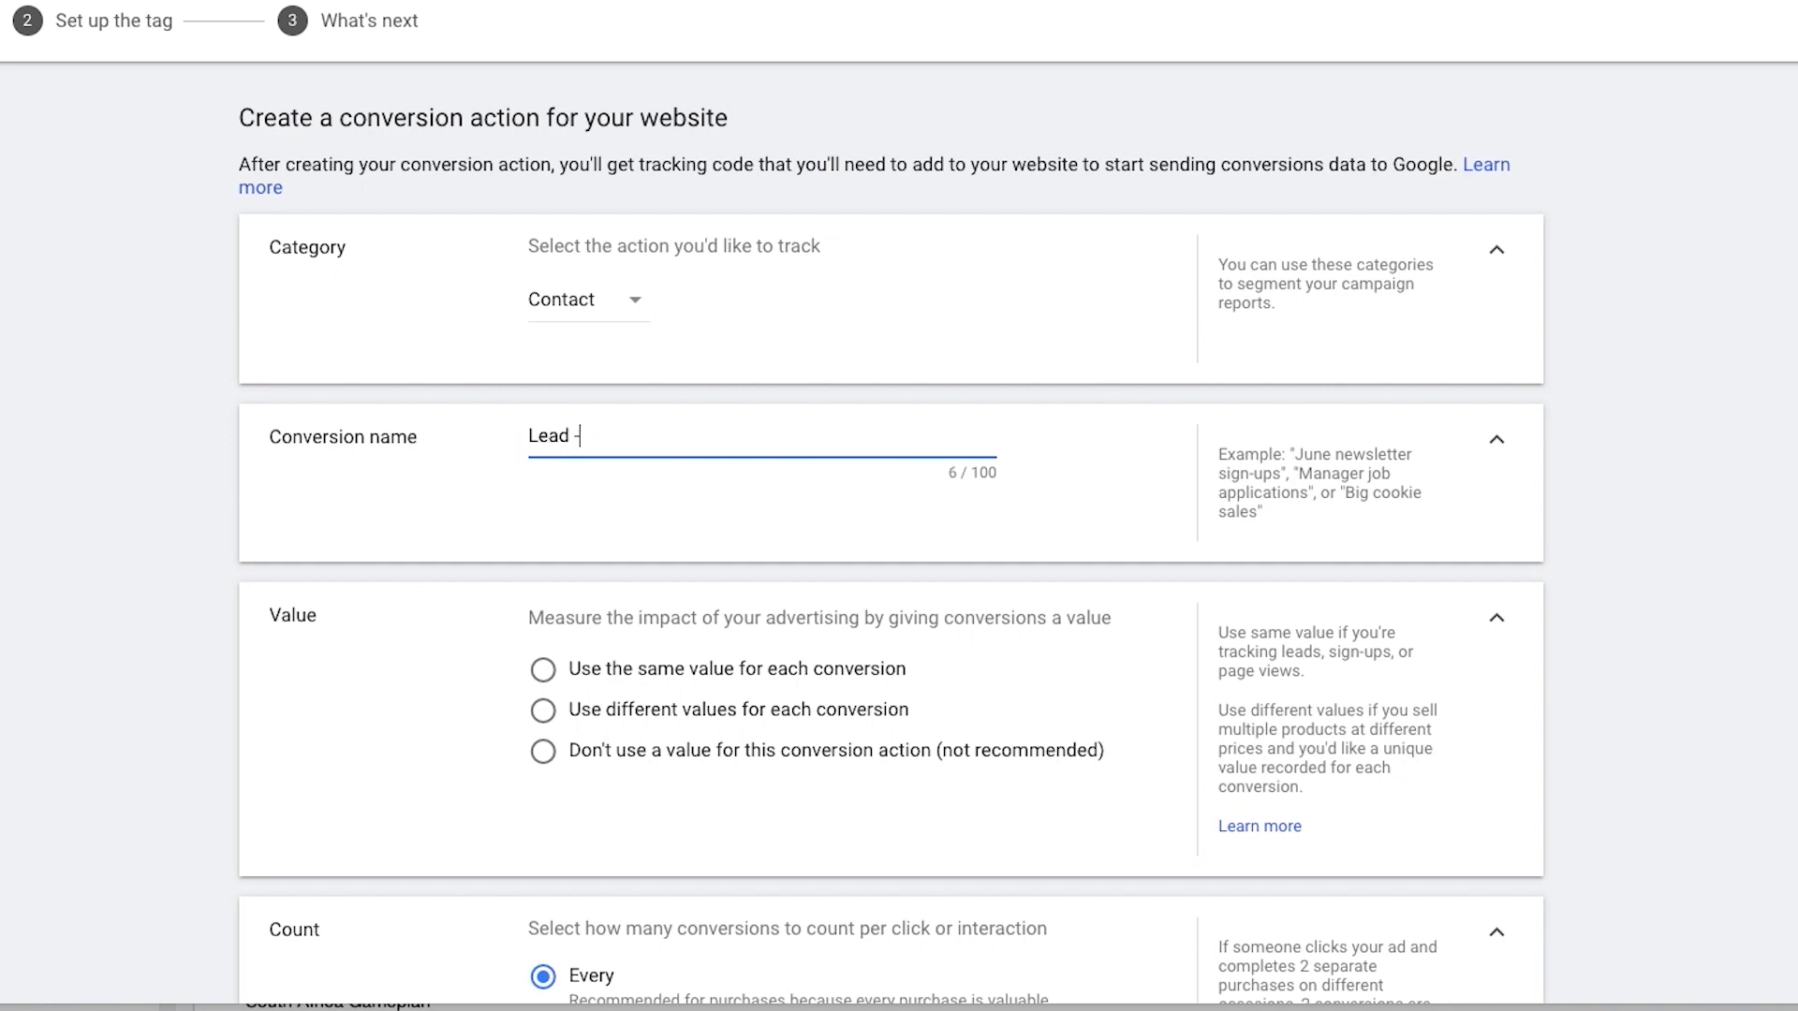
pyautogui.write('d - Opted In')
# Step: Create the conversion action with no conversion value and with the count set to One
pyautogui.click(888, 763)
pyautogui.scroll(-1, 1059, 590)
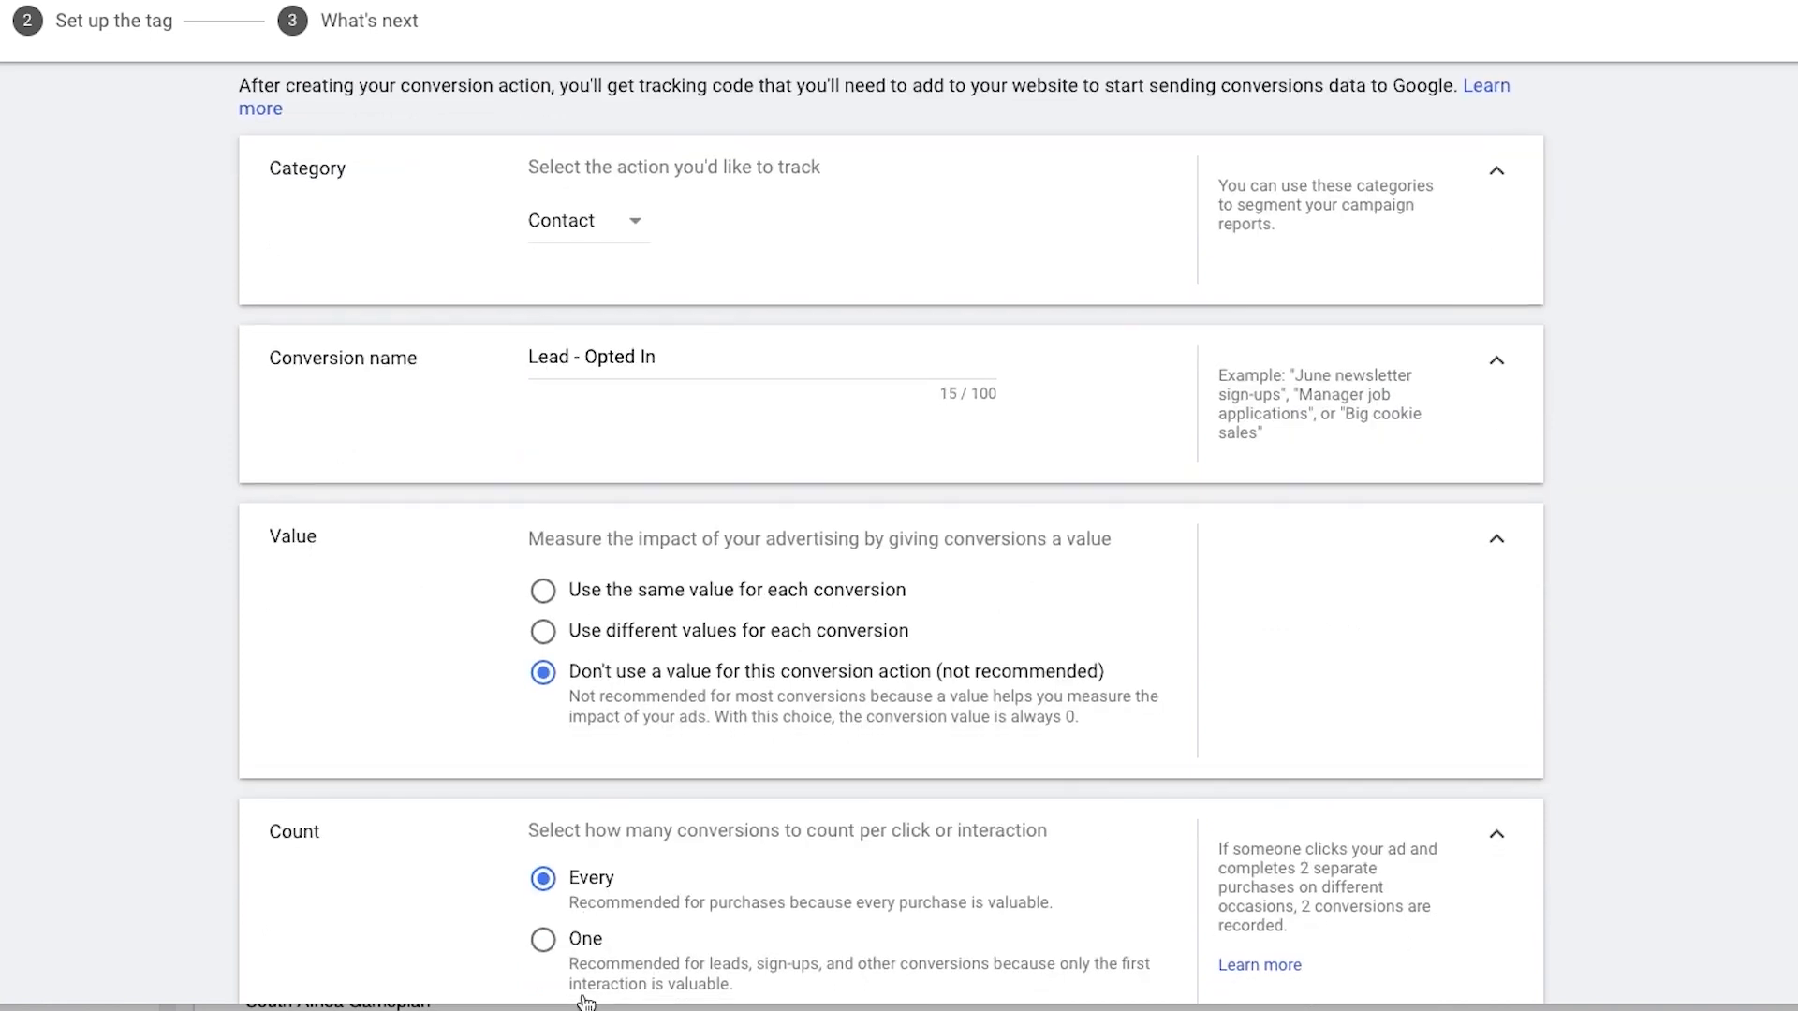
pyautogui.click(585, 940)
pyautogui.scroll(-1, 811, 658)
pyautogui.scroll(-5, 812, 658)
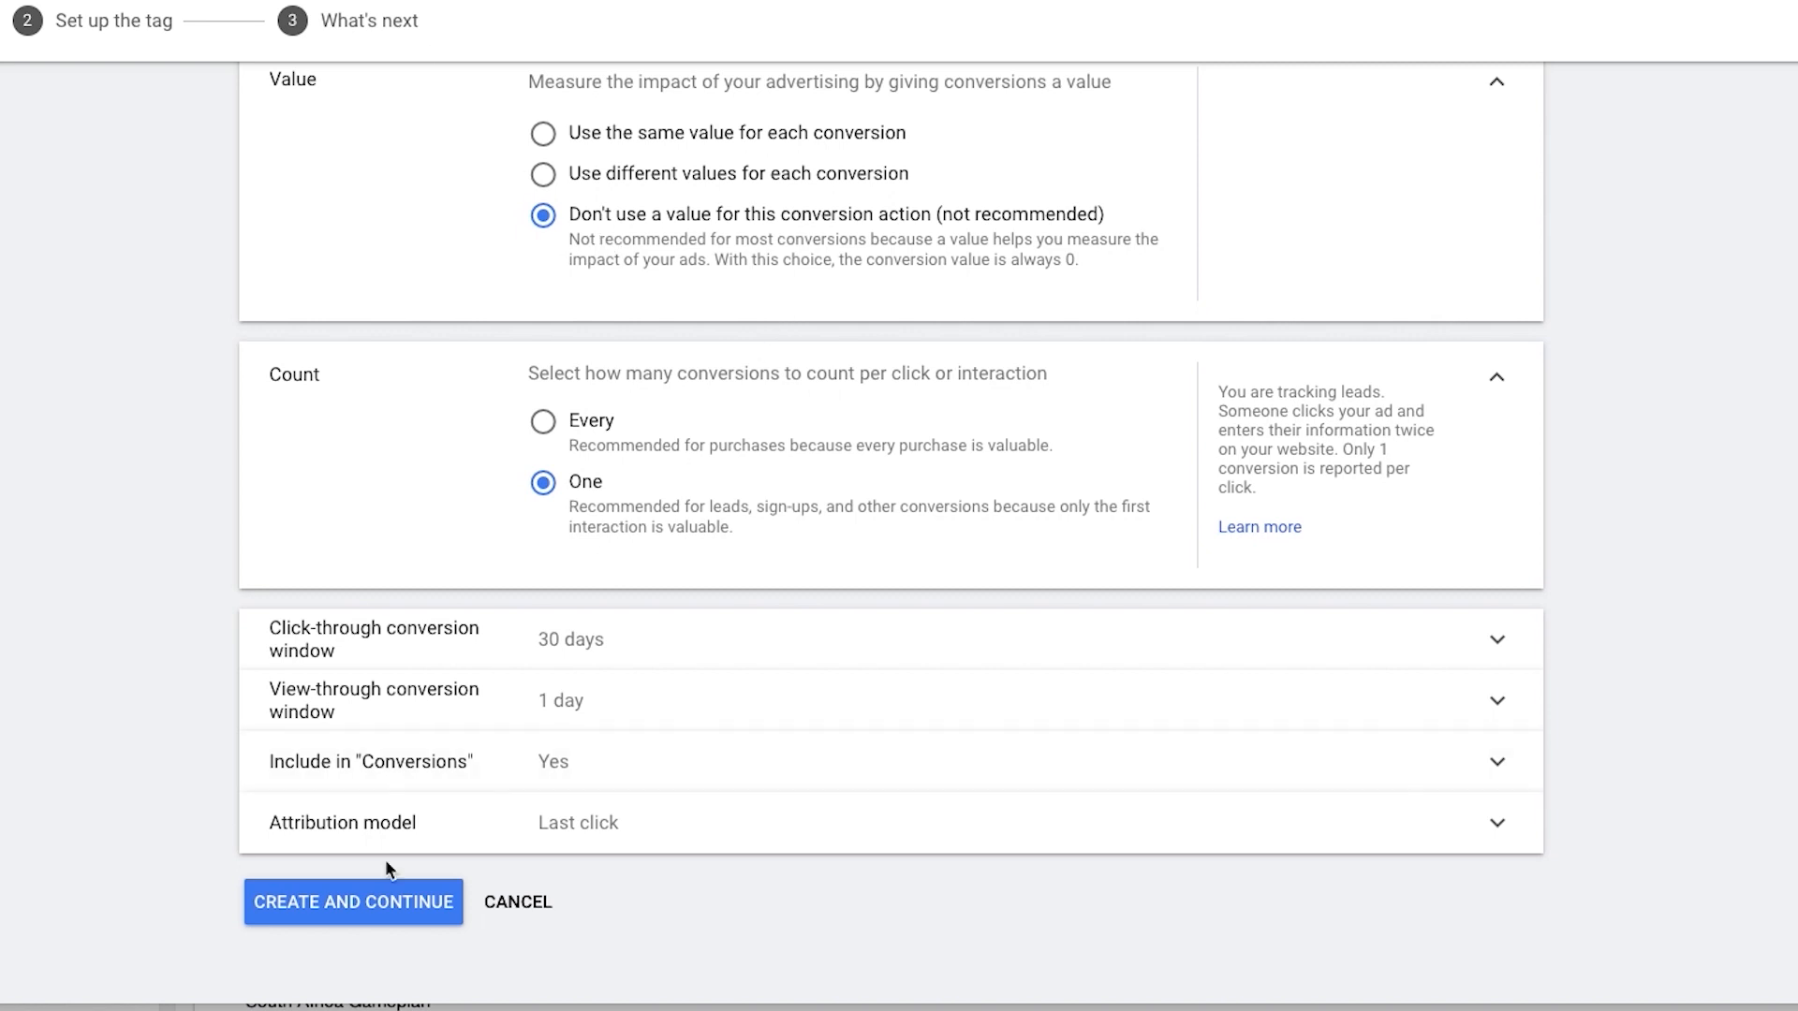
pyautogui.click(402, 903)
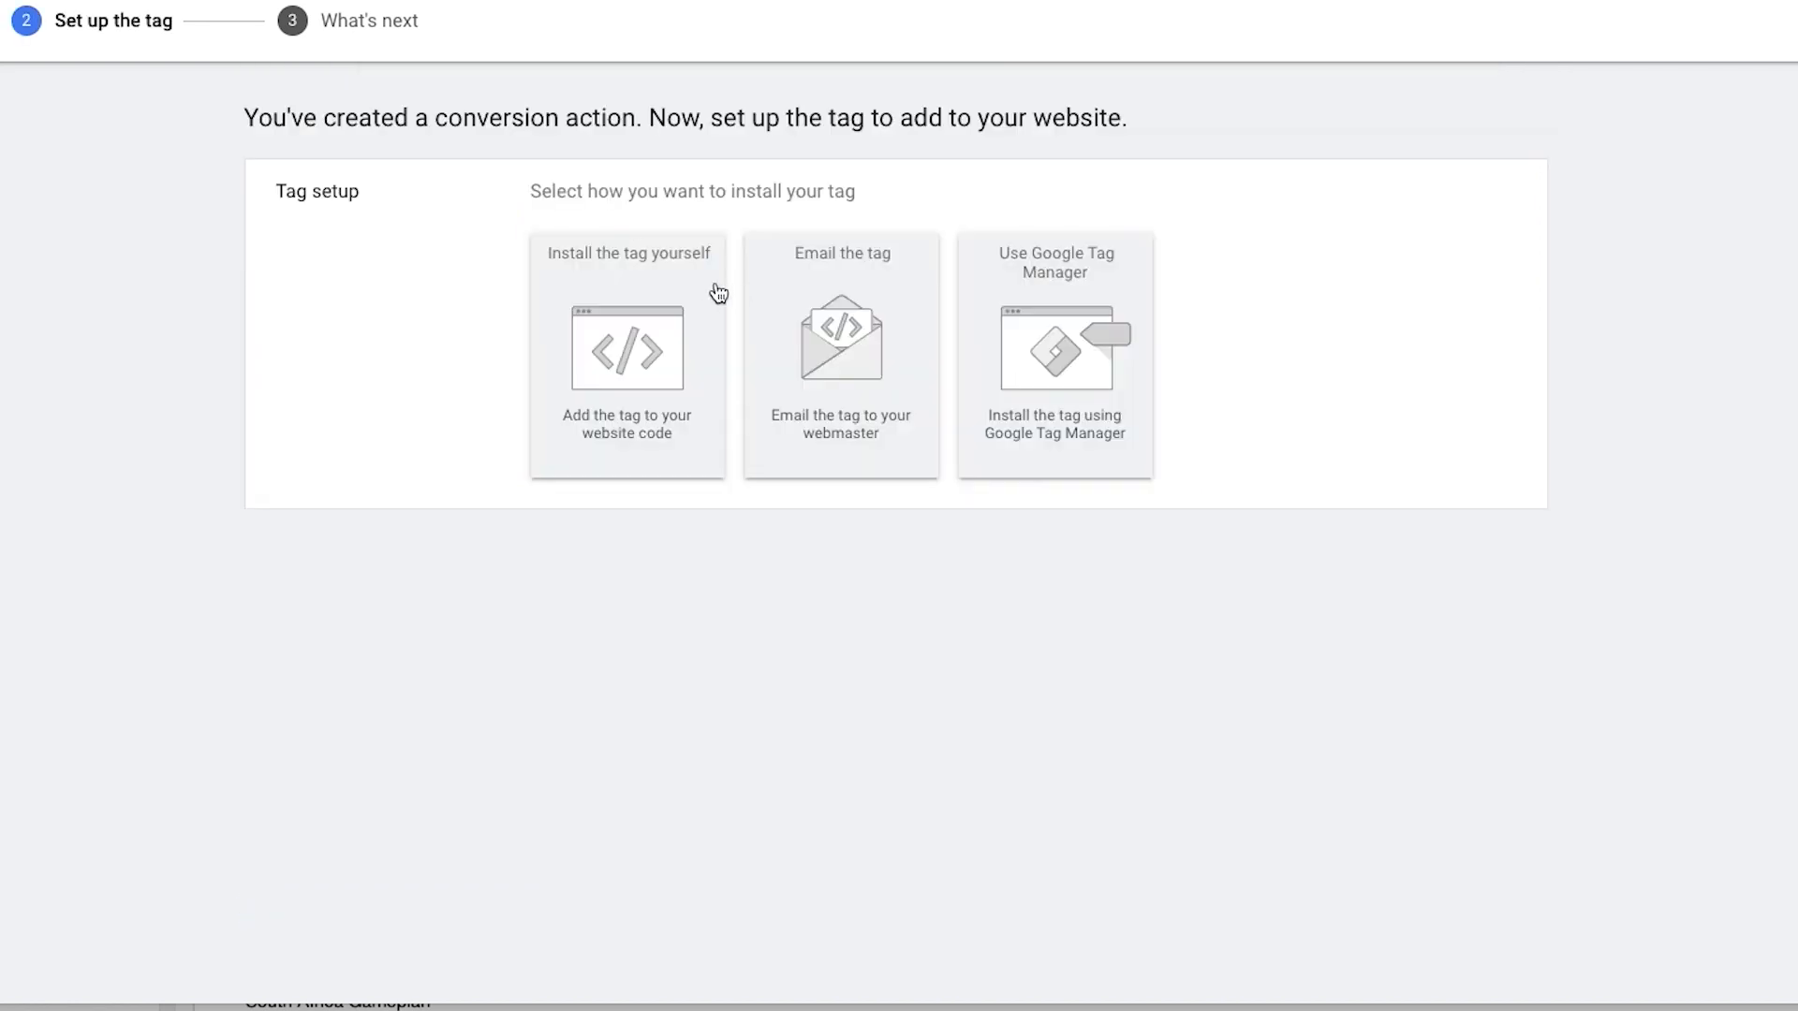
# Step: Look over the self-install and email tag options and choose Google Tag Manager as the installation method
pyautogui.click(671, 294)
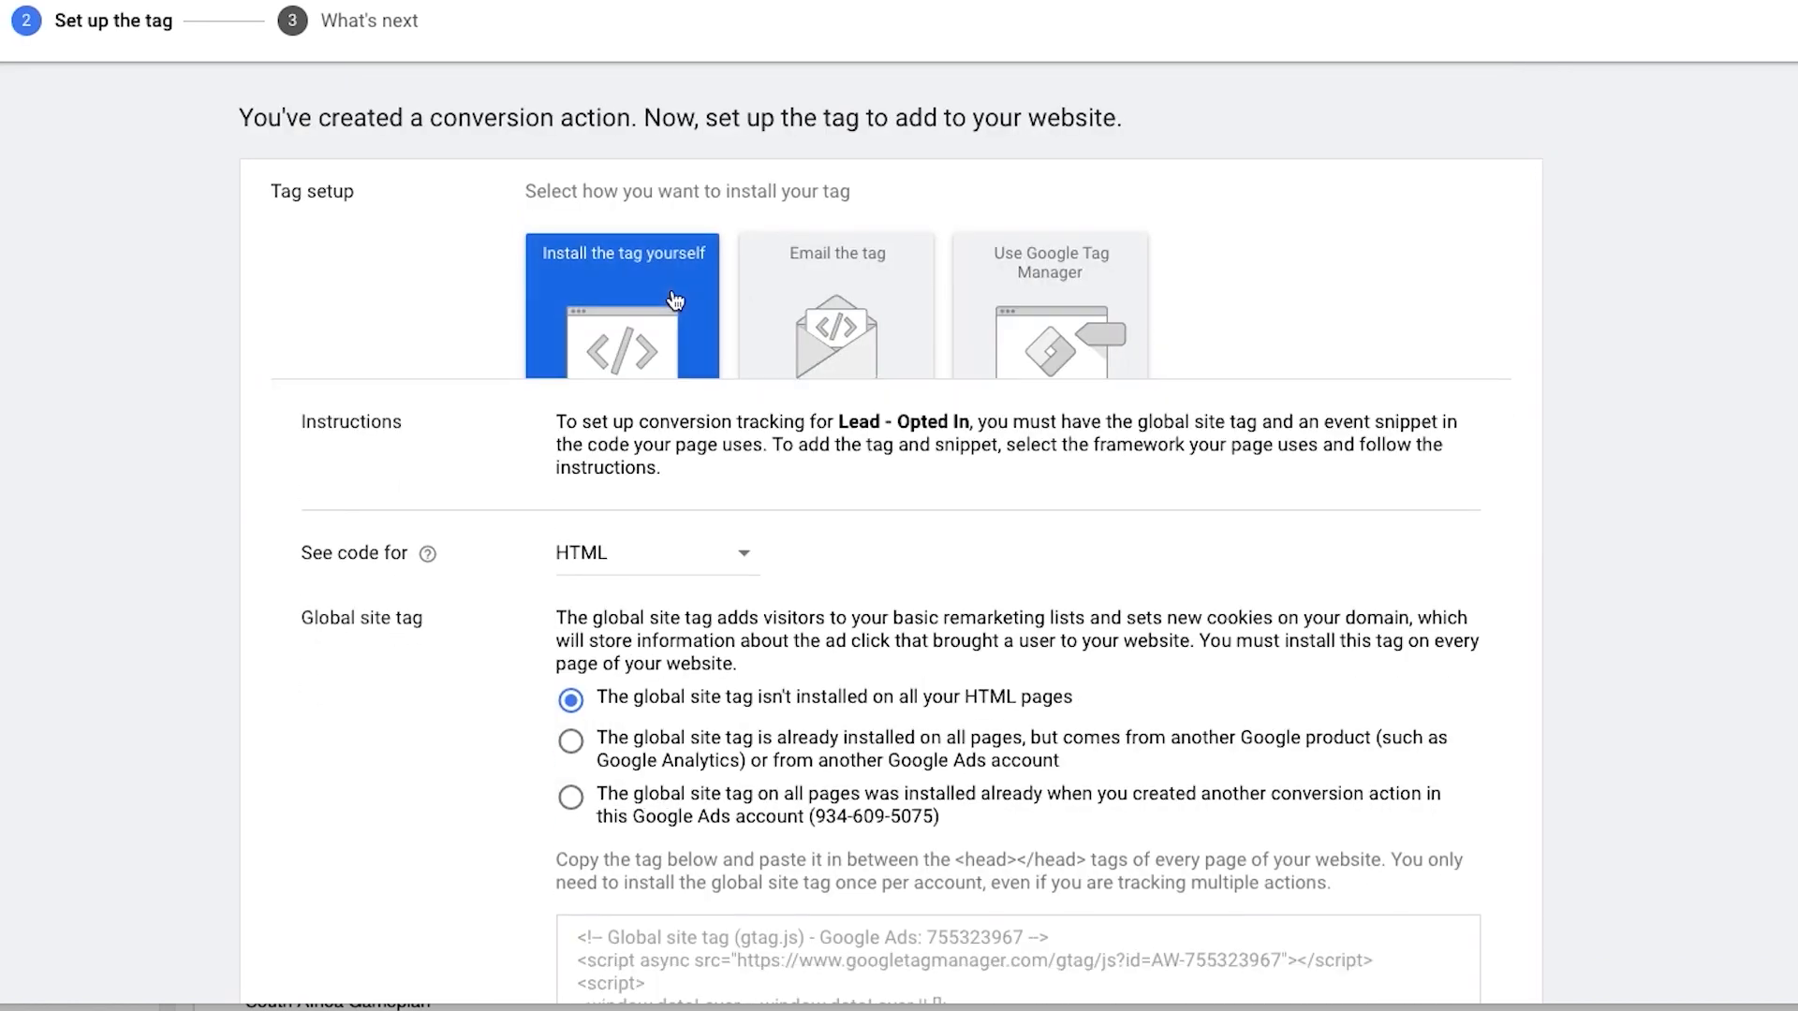
pyautogui.scroll(-2, 726, 472)
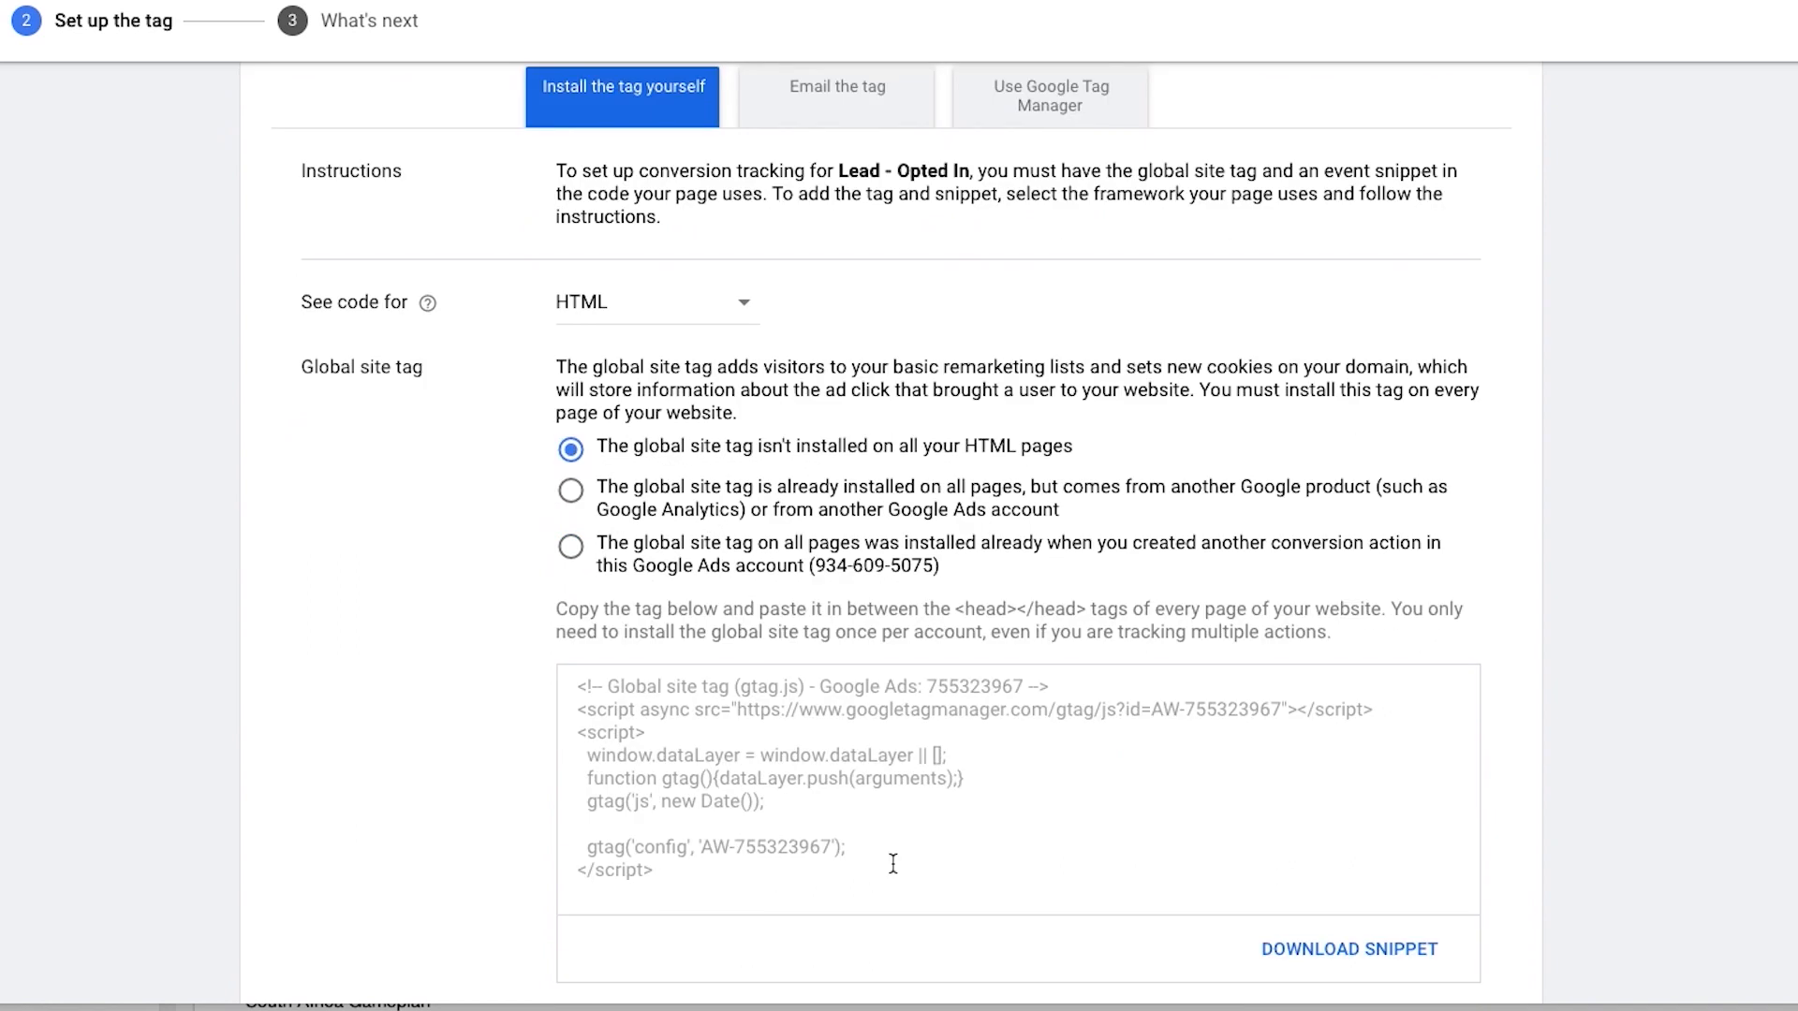
pyautogui.click(839, 89)
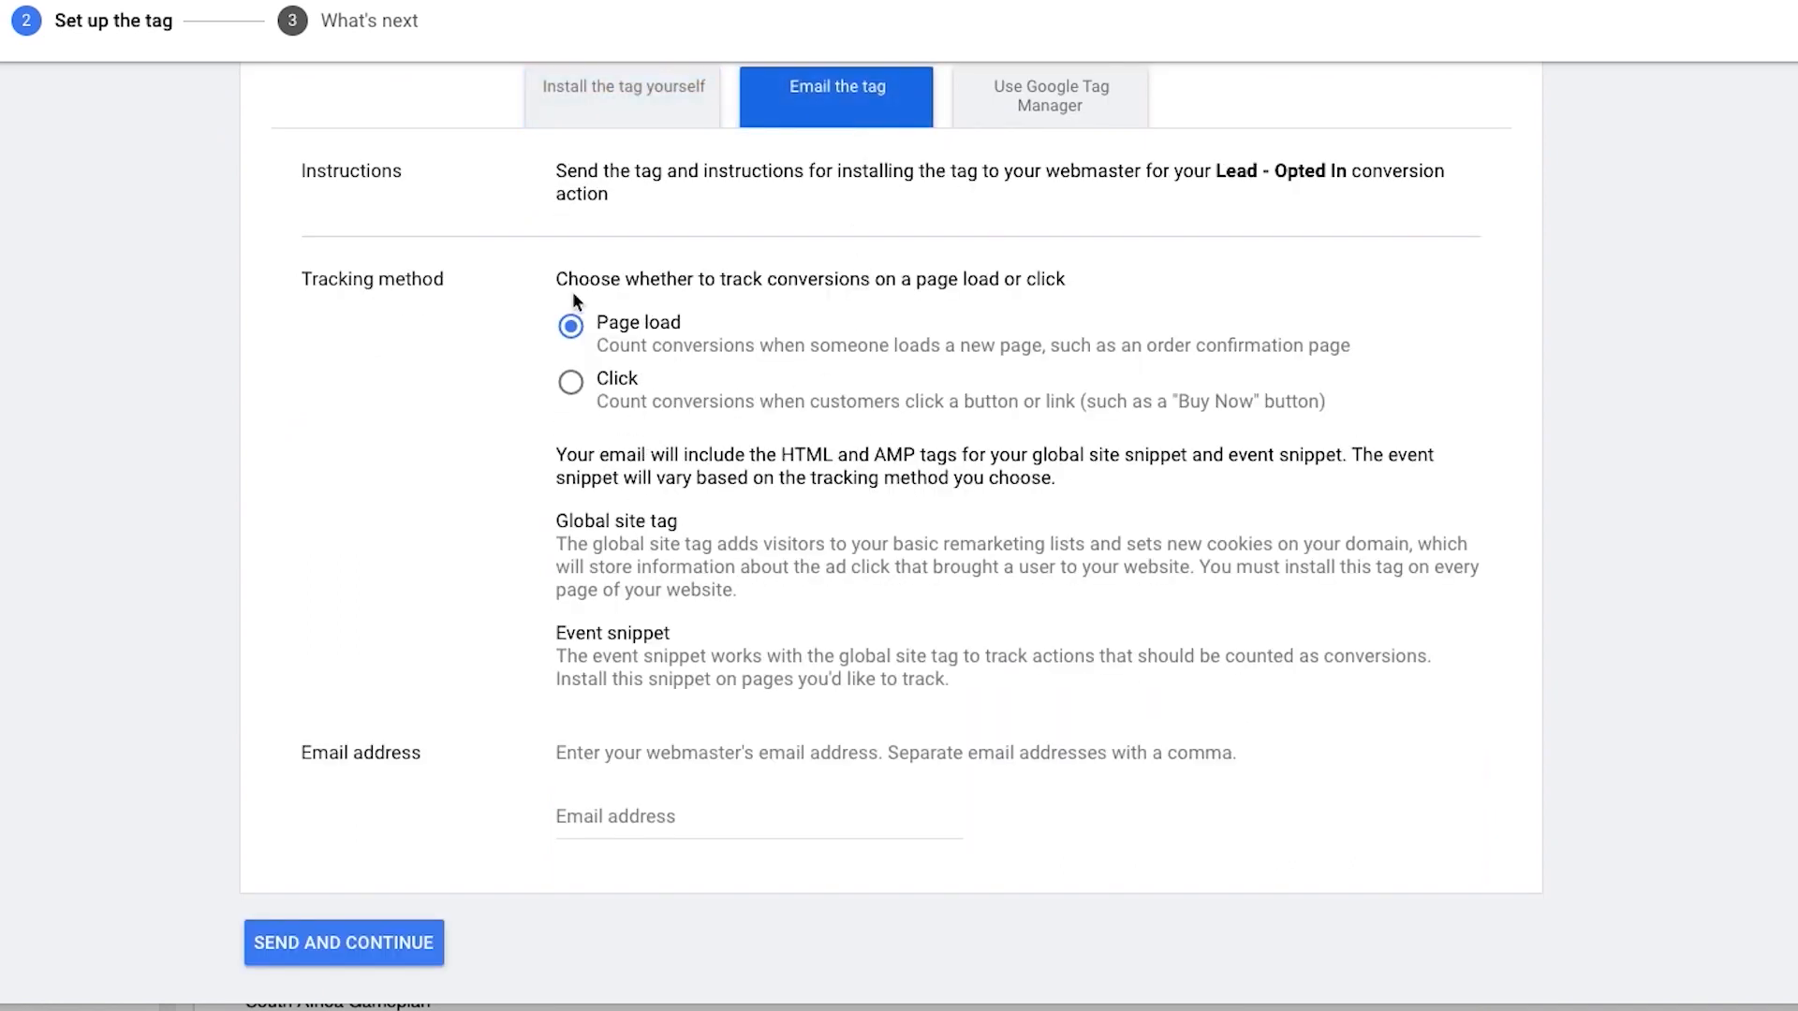
pyautogui.click(712, 98)
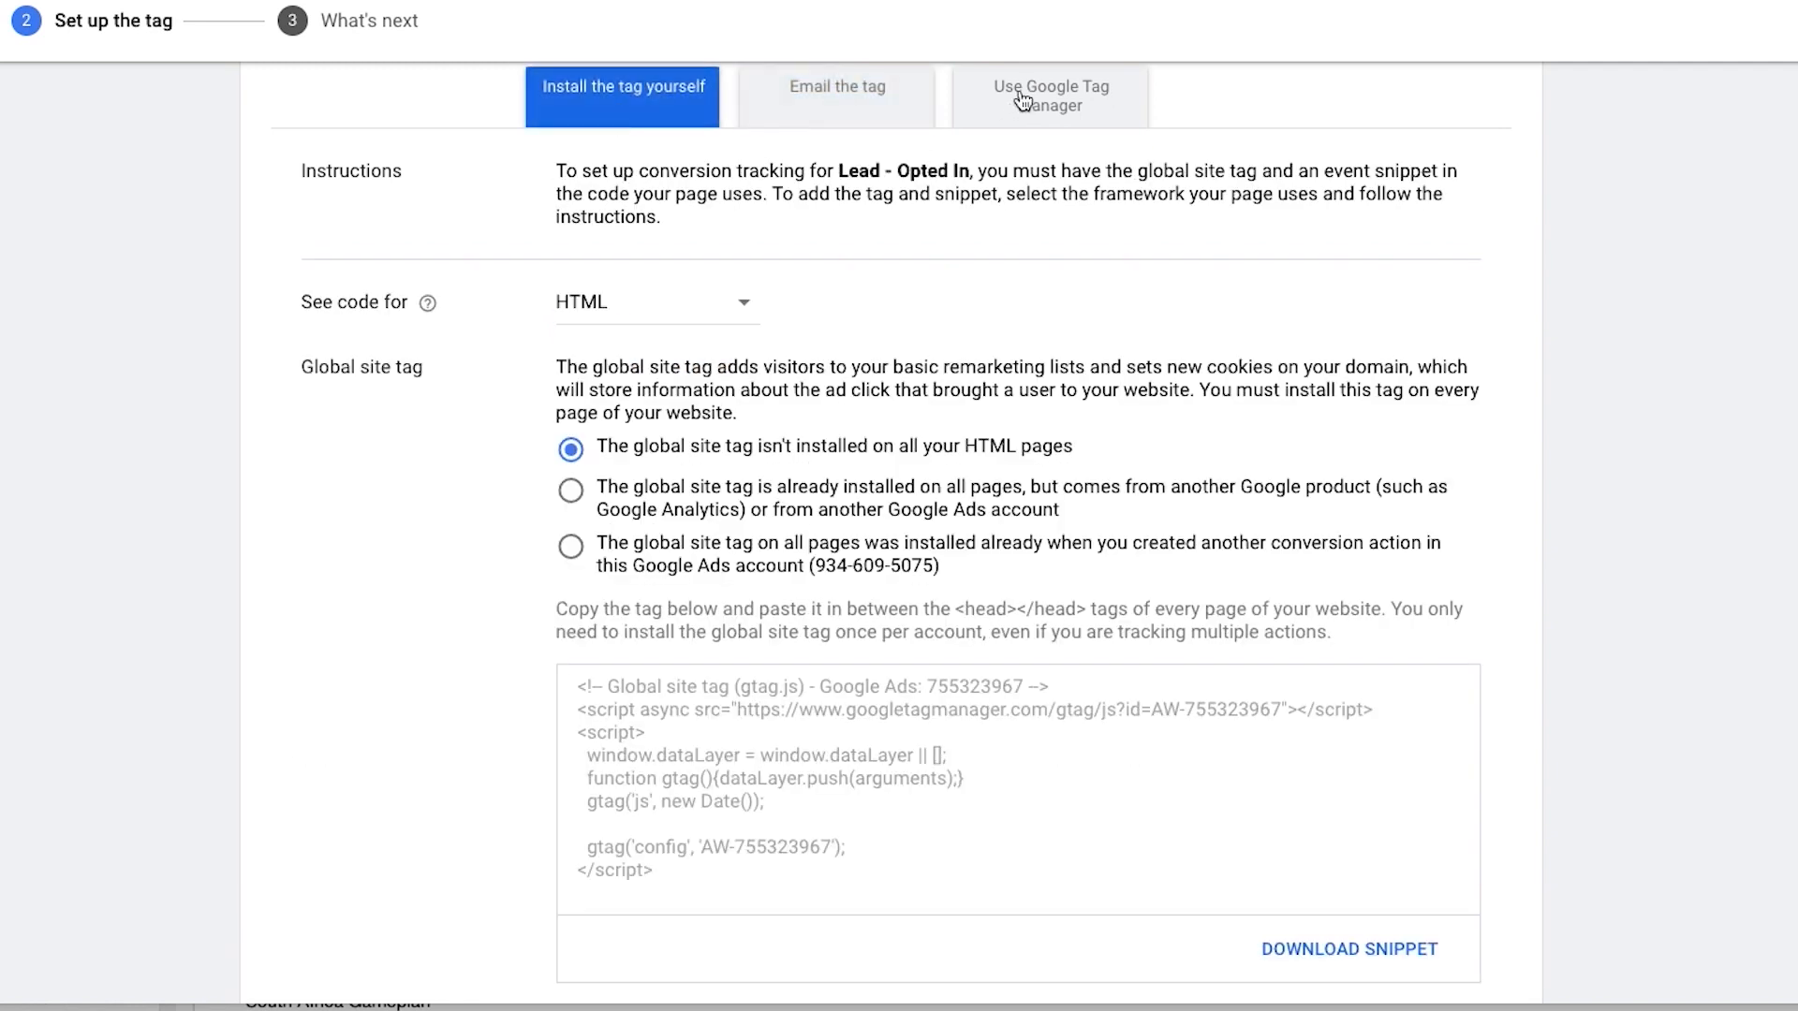
pyautogui.click(1049, 98)
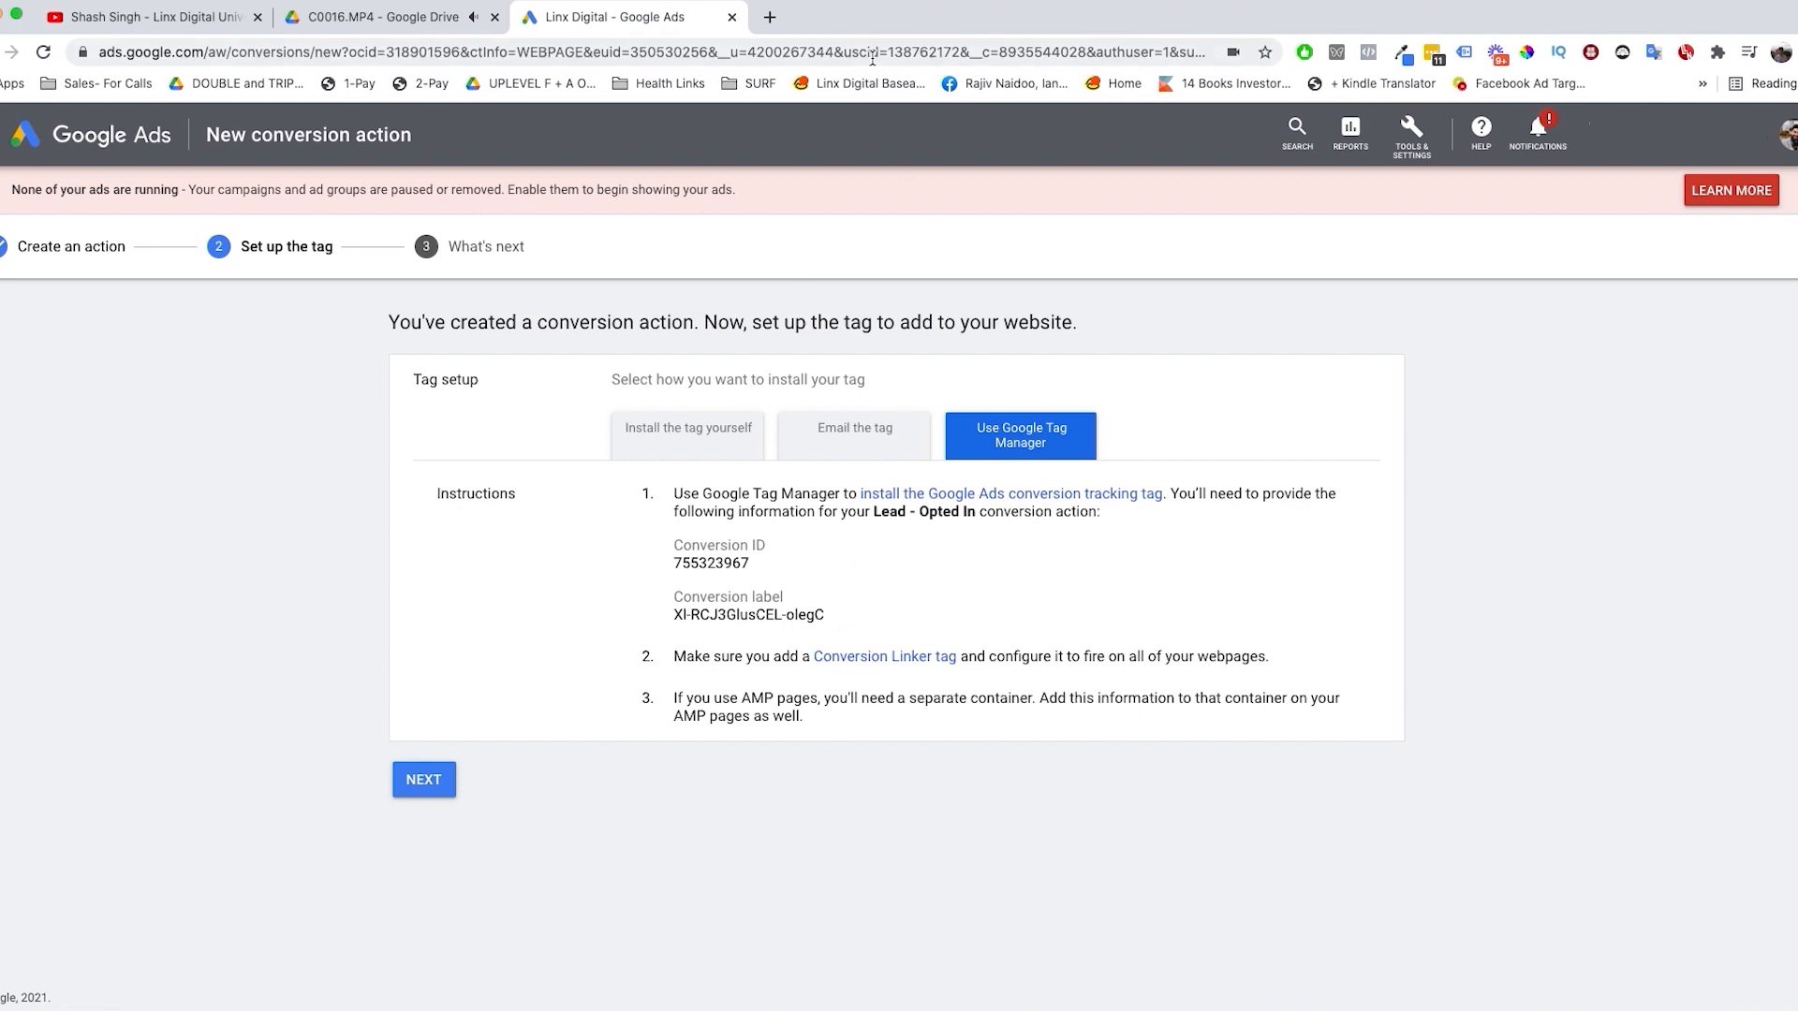
# Step: Search Google for "tagmanager" in a new browser tab and open Google Tag Manager
pyautogui.click(770, 16)
pyautogui.write('ta')
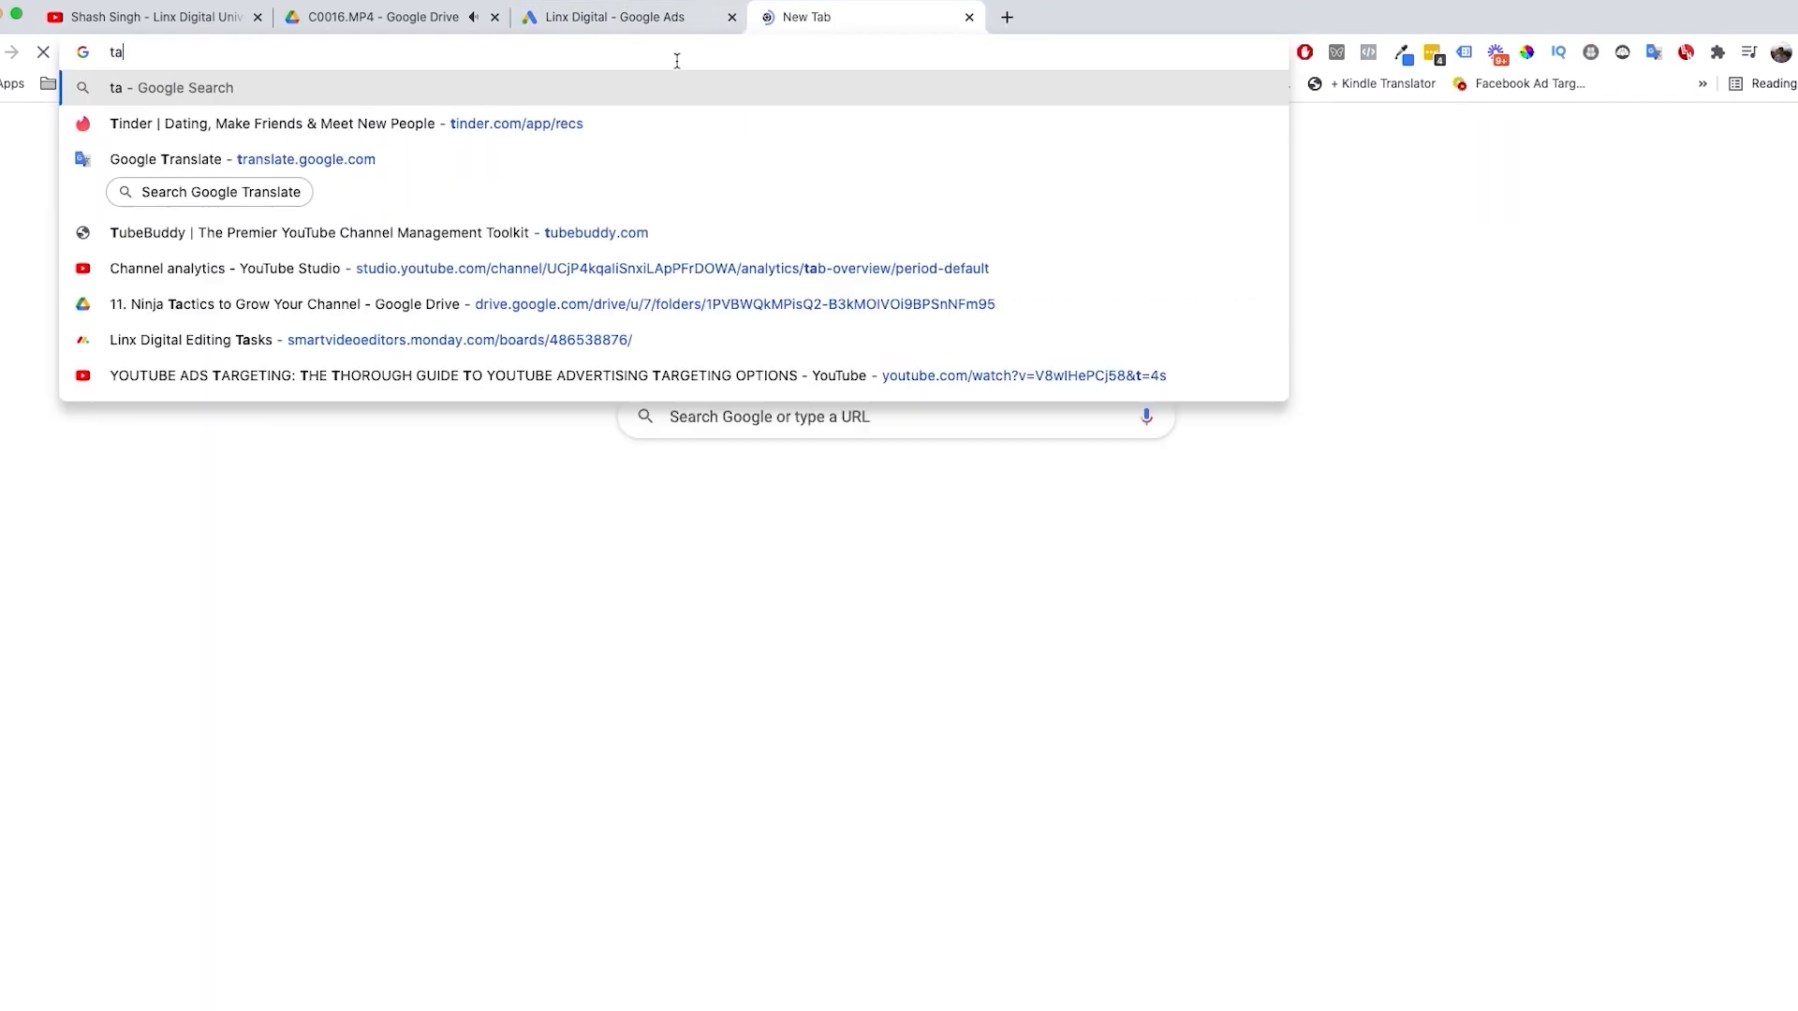
pyautogui.write('gmanager')
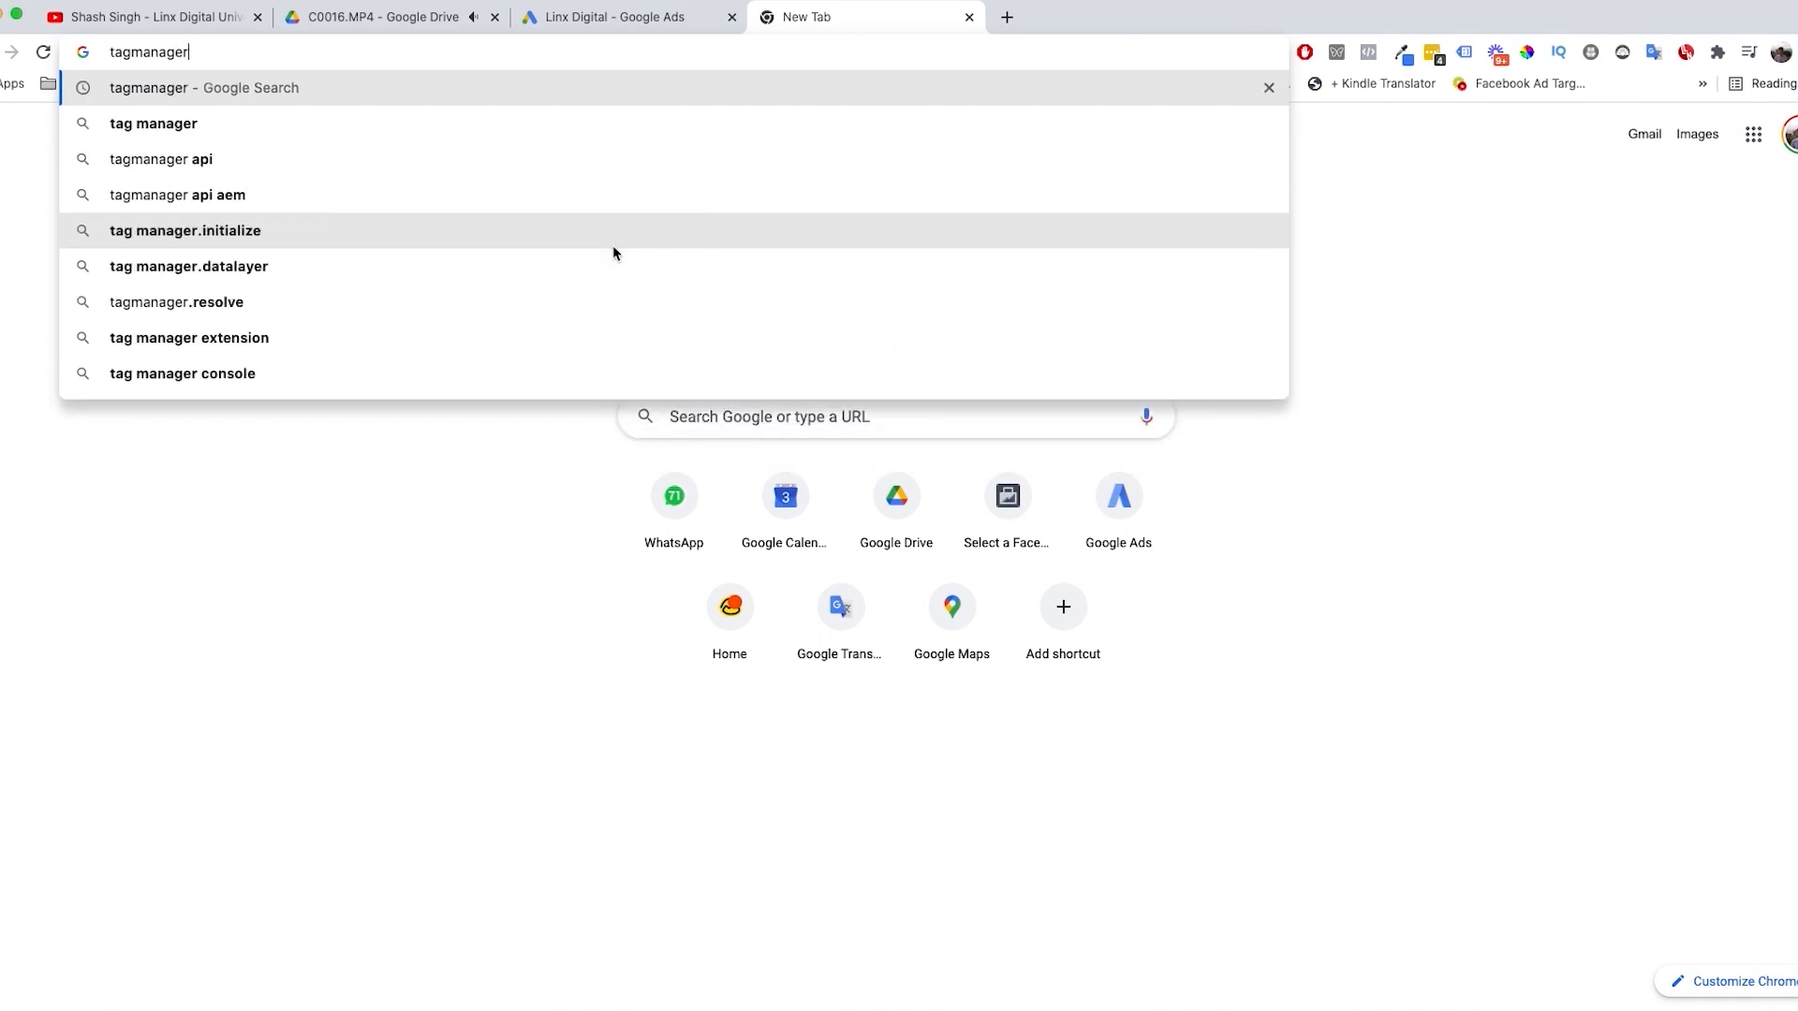
pyautogui.press('Return')
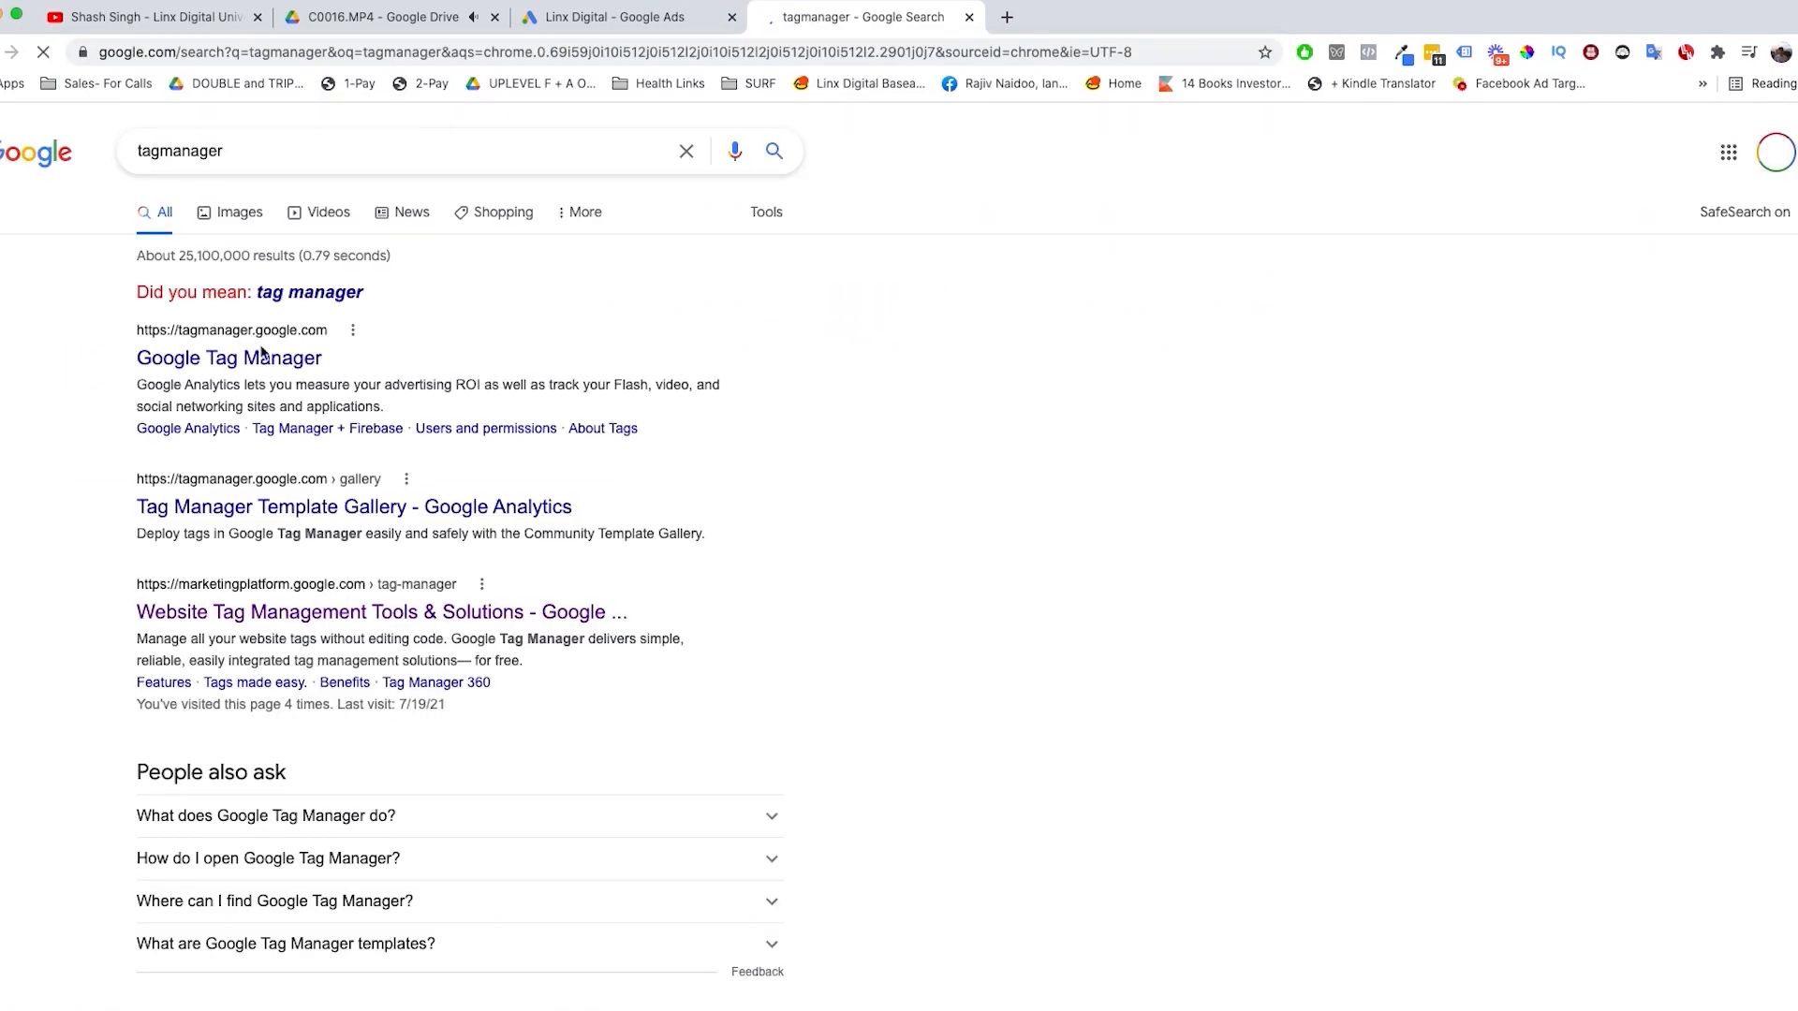
pyautogui.click(253, 358)
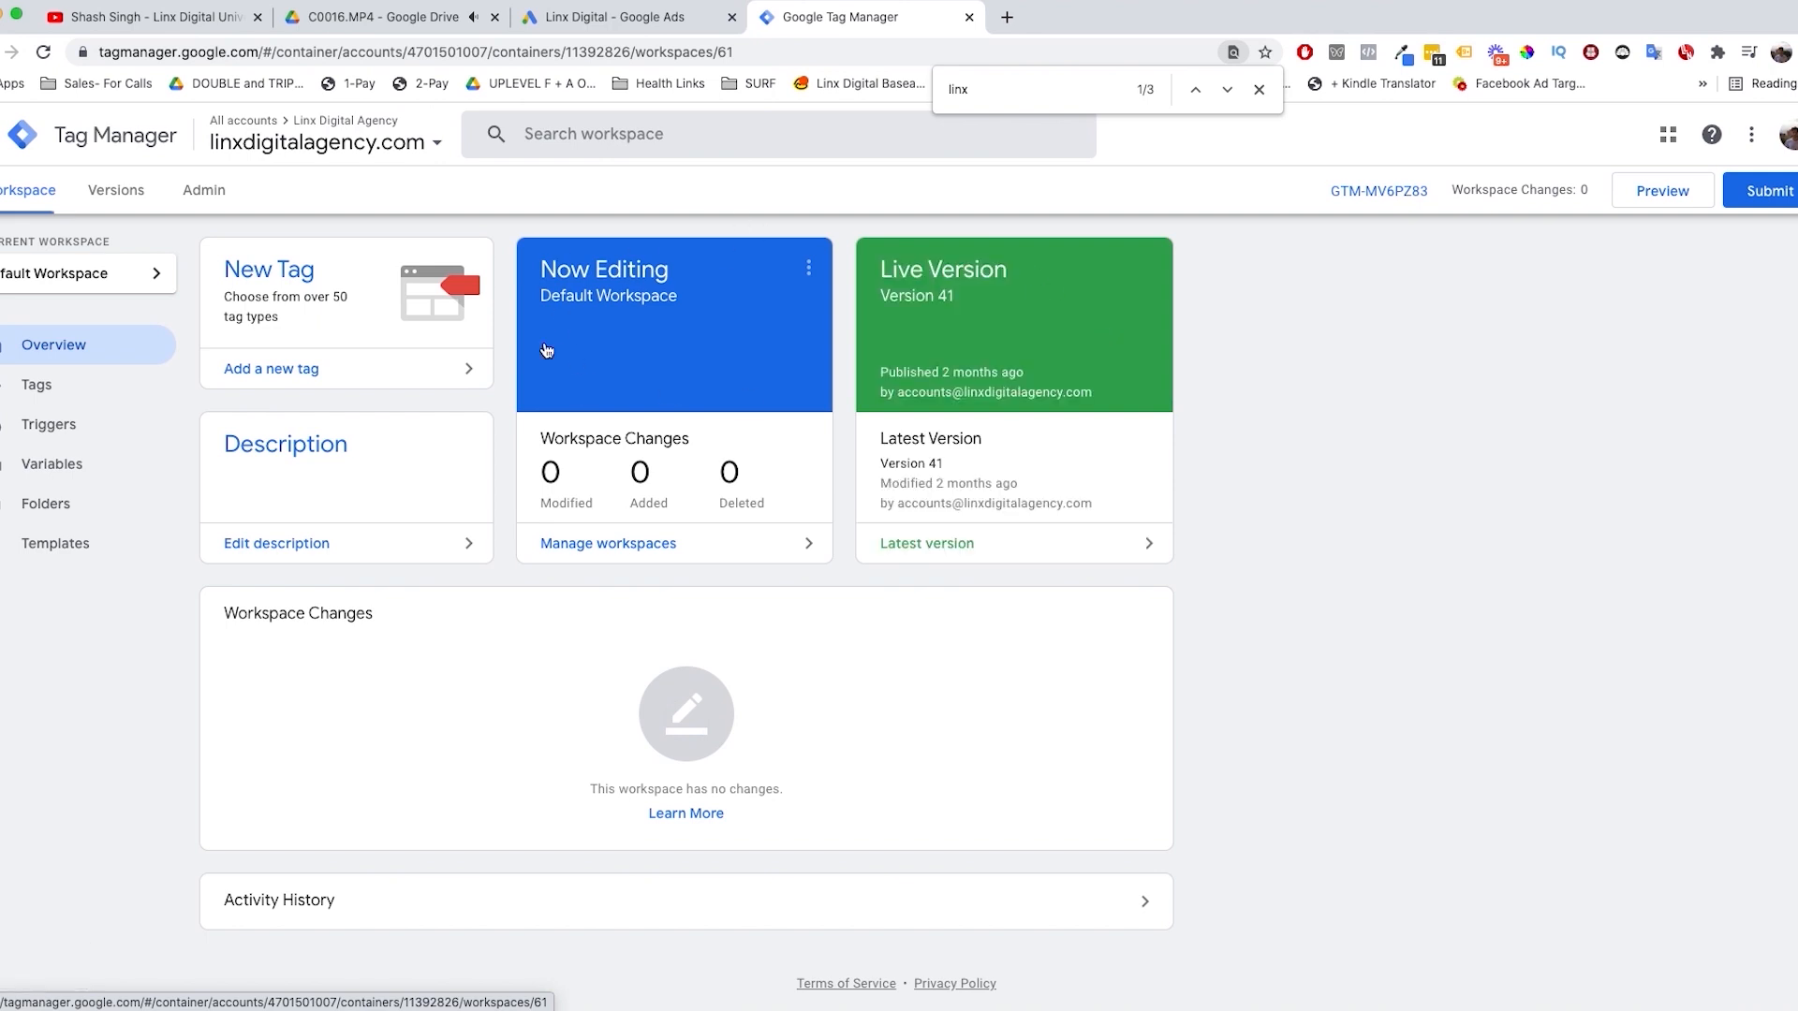
# Step: View the existing tags in the linxdigitalagency.com container and return to the workspace overview
pyautogui.click(328, 287)
pyautogui.click(384, 427)
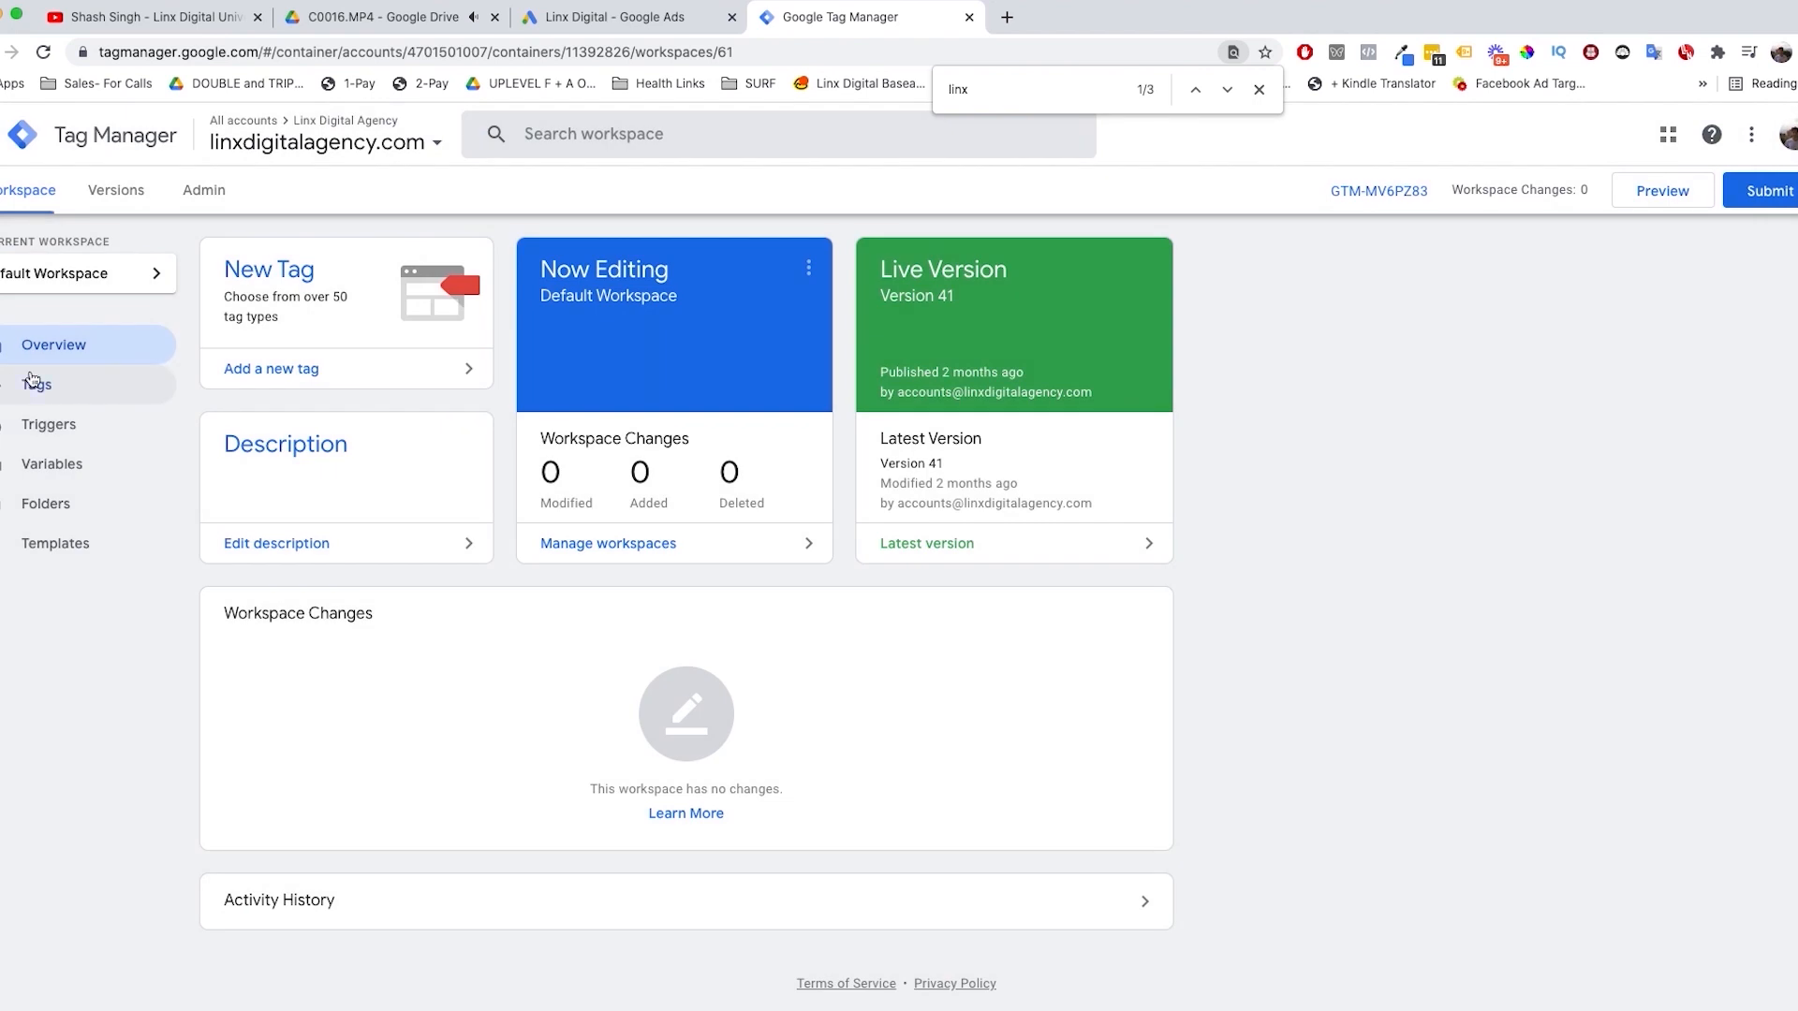
pyautogui.click(38, 385)
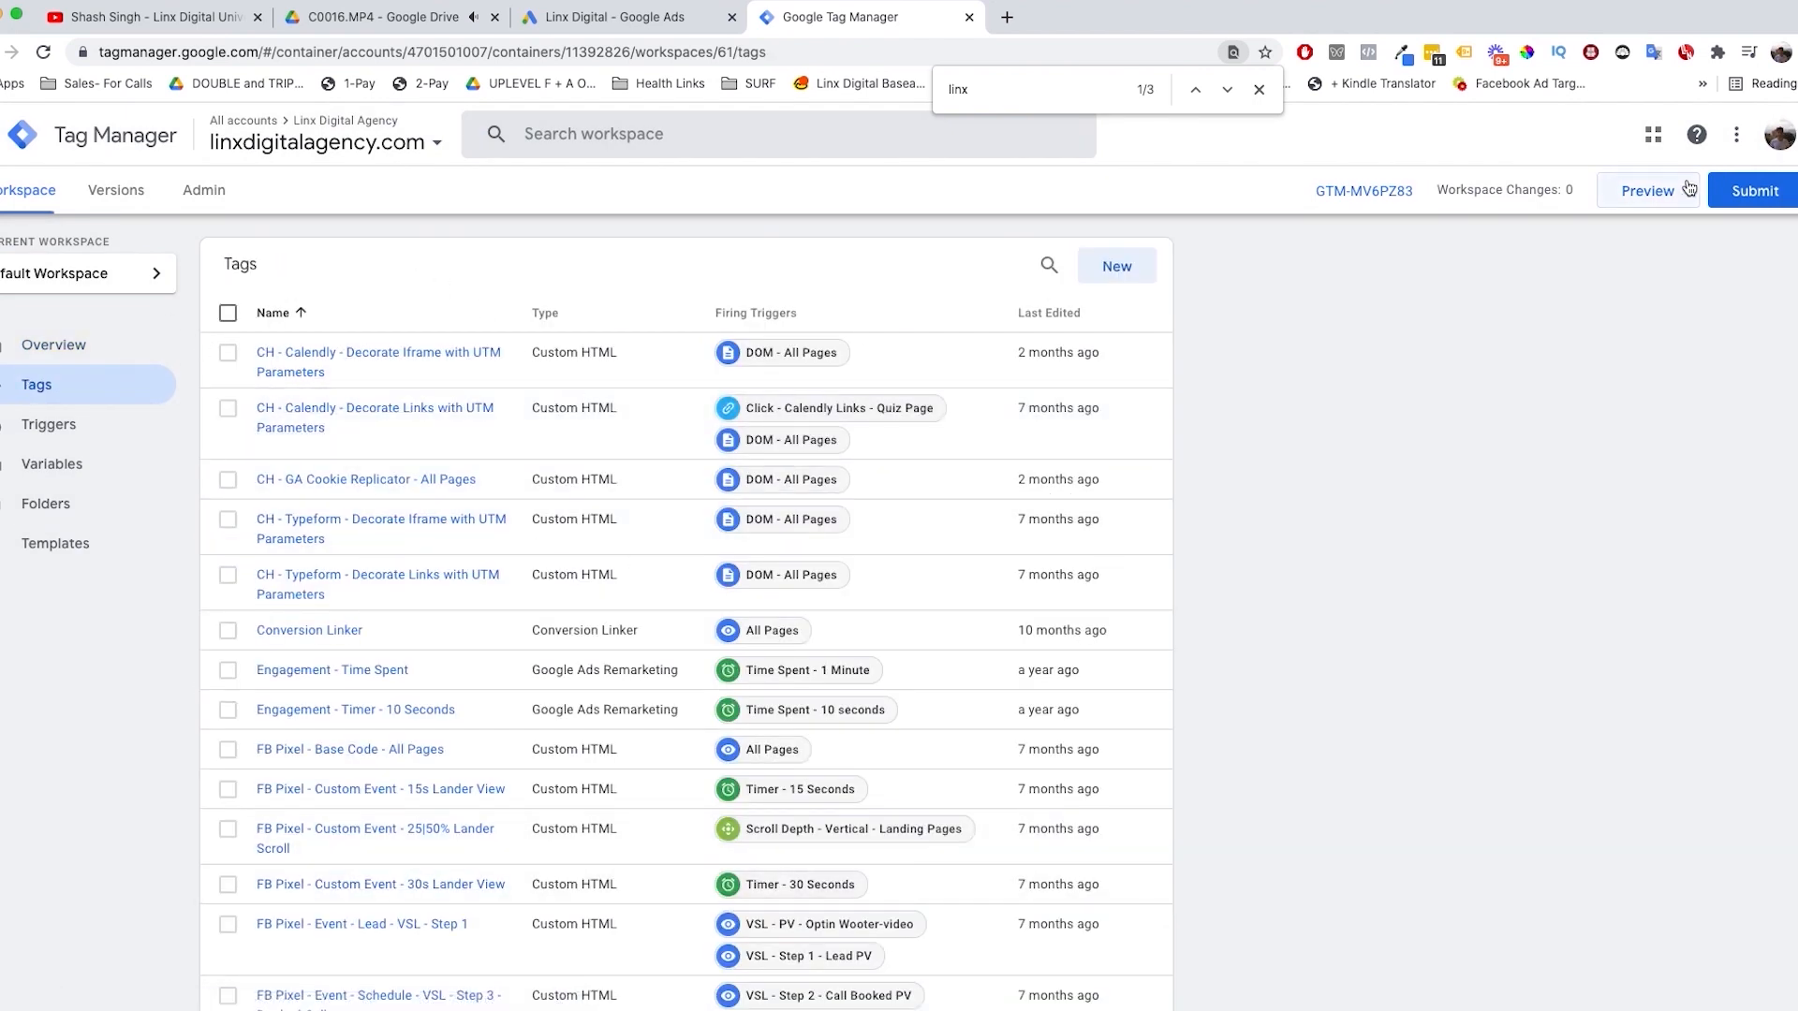
pyautogui.click(114, 360)
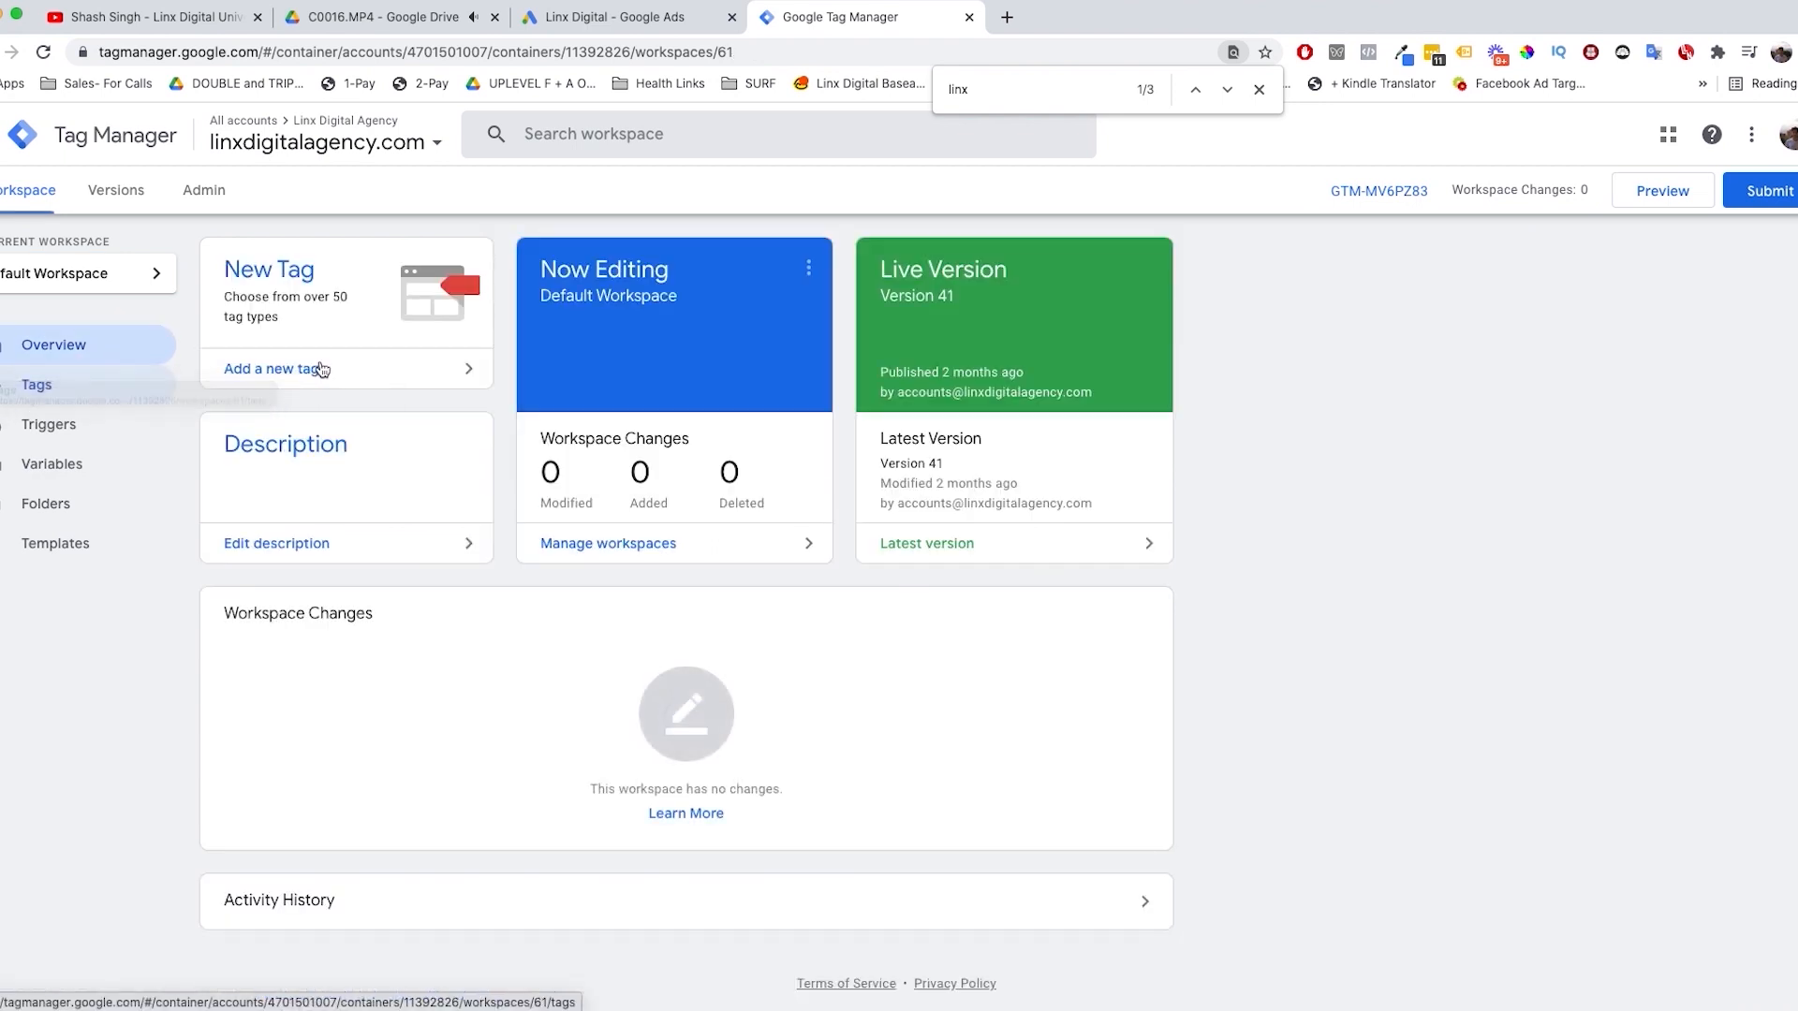
# Step: Add a new tag of the Google Ads Conversion Tracking type to the container
pyautogui.click(314, 368)
pyautogui.click(946, 367)
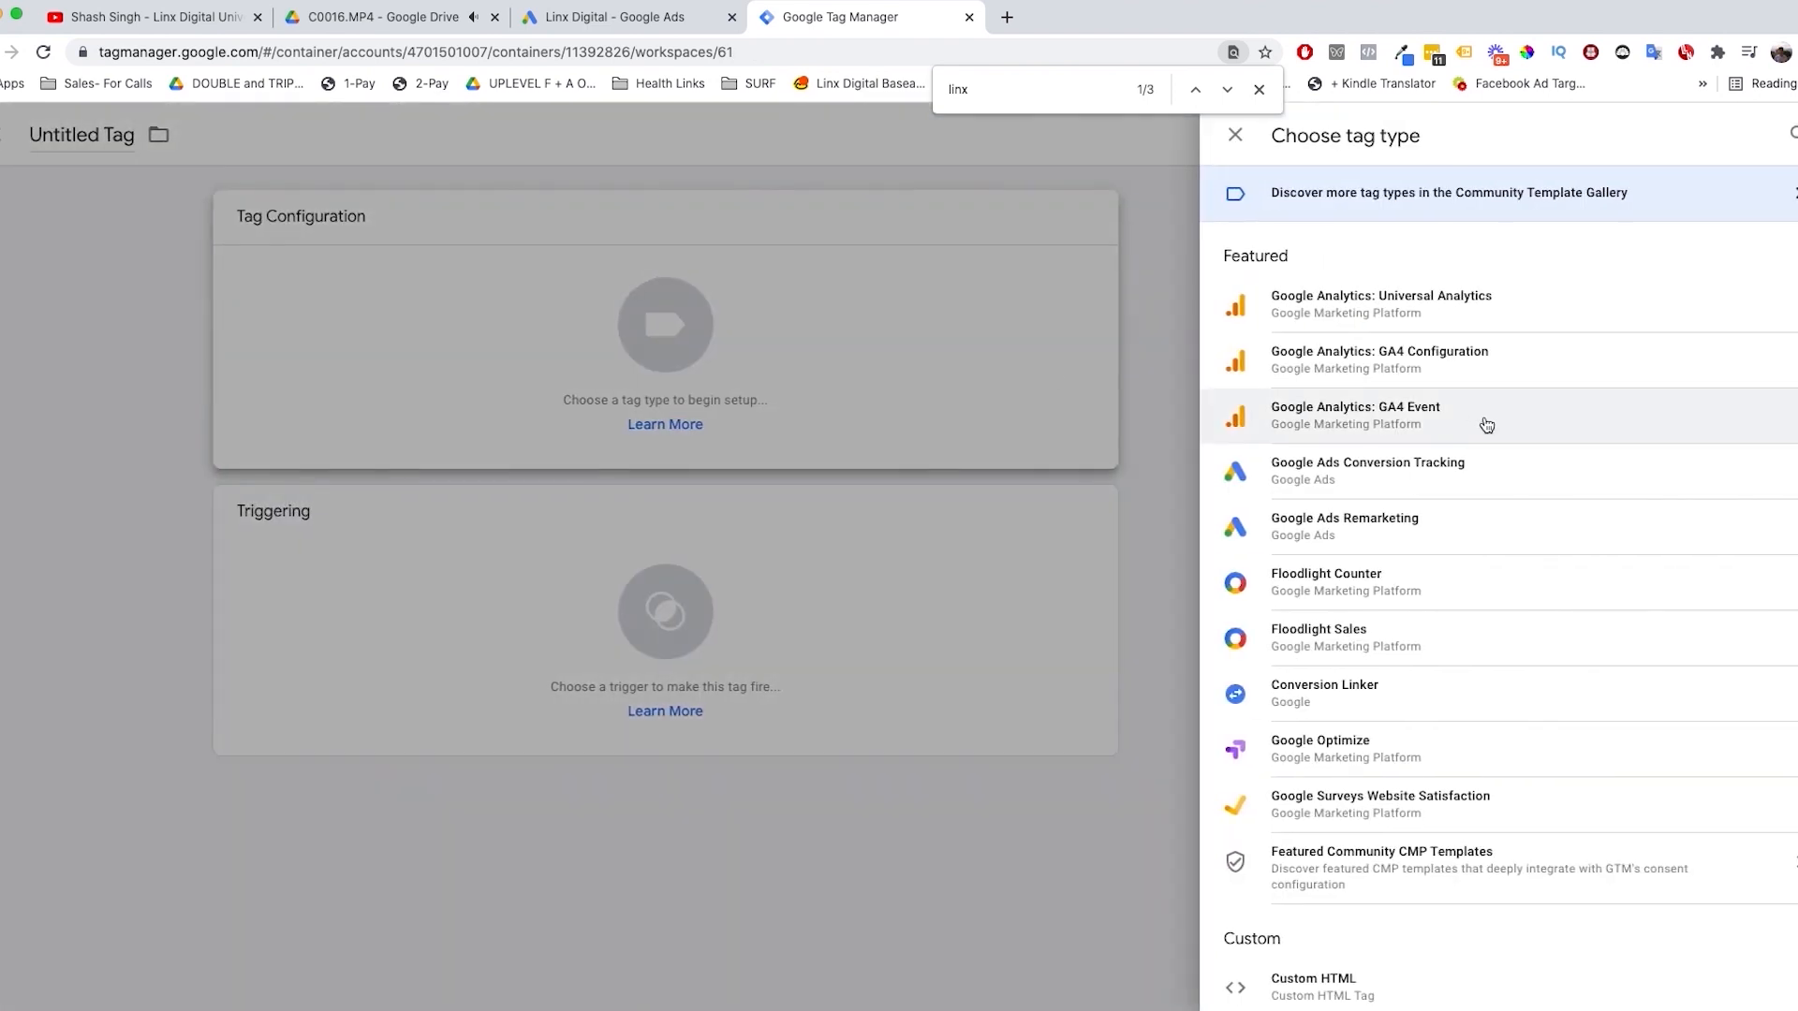
pyautogui.click(1366, 478)
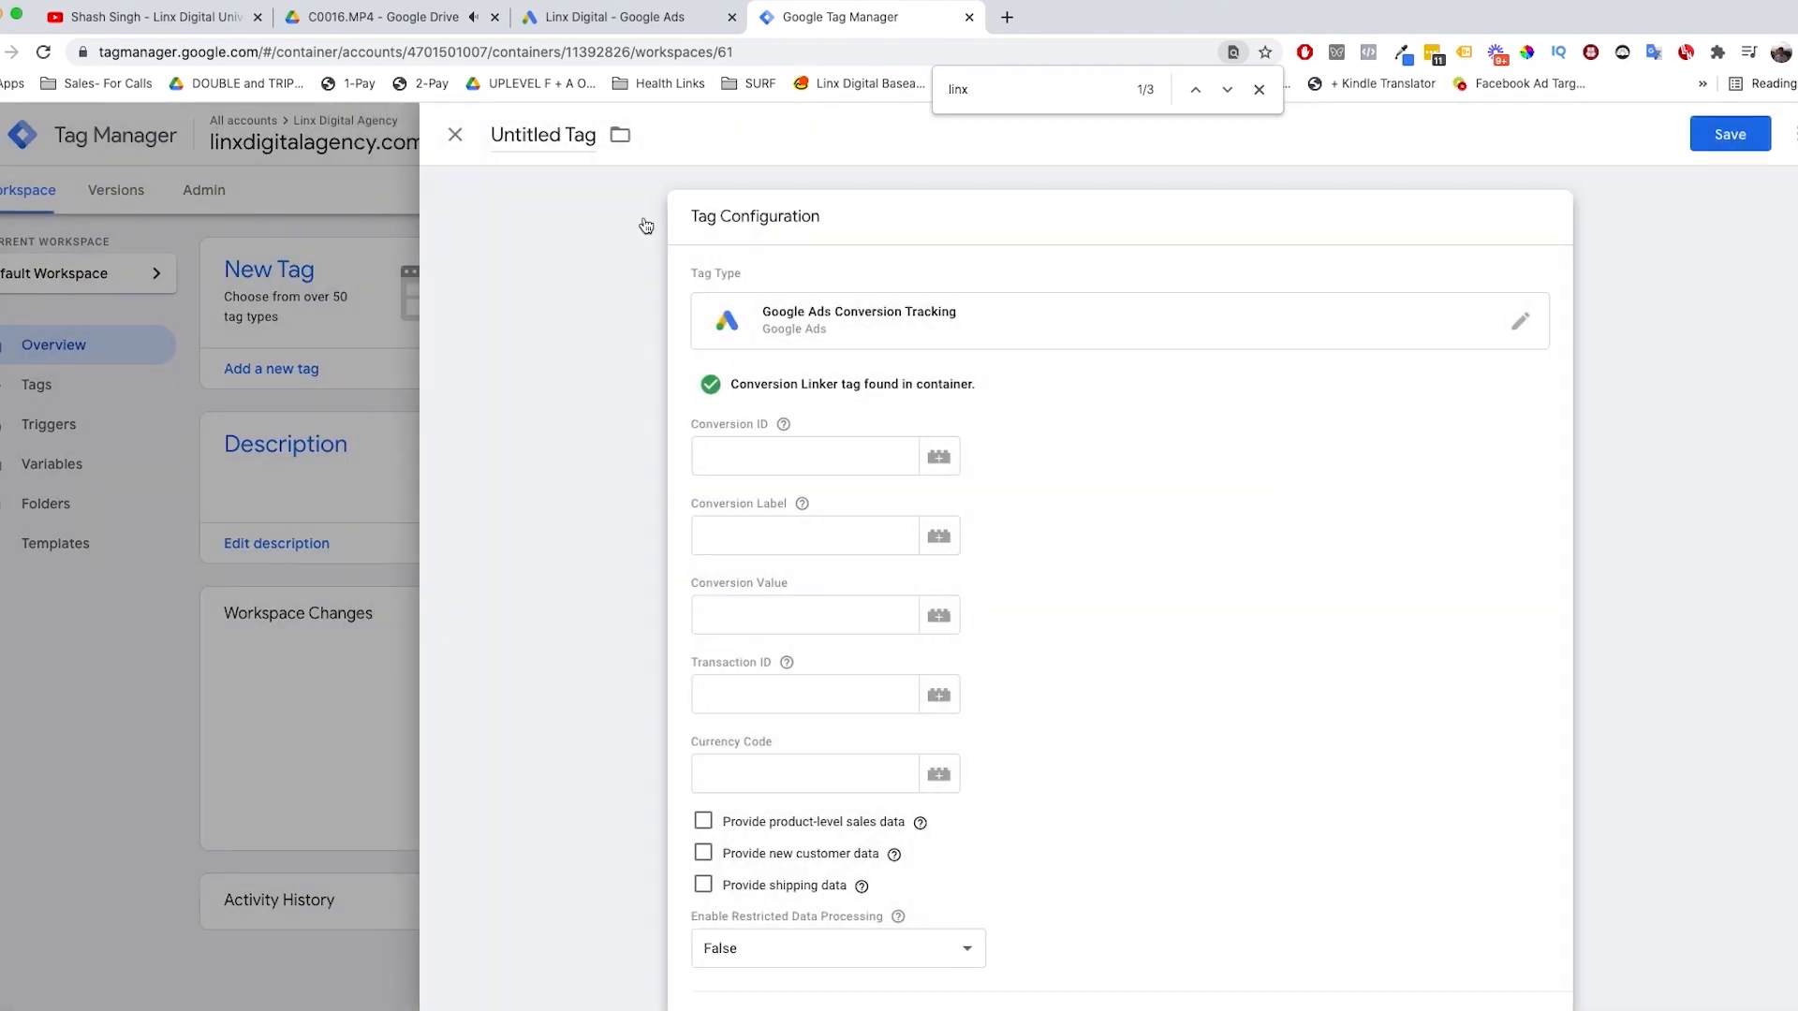
# Step: Copy the conversion ID of Lead - Opted In from Google Ads into the new tag's Conversion ID in Tag Manager
pyautogui.click(607, 18)
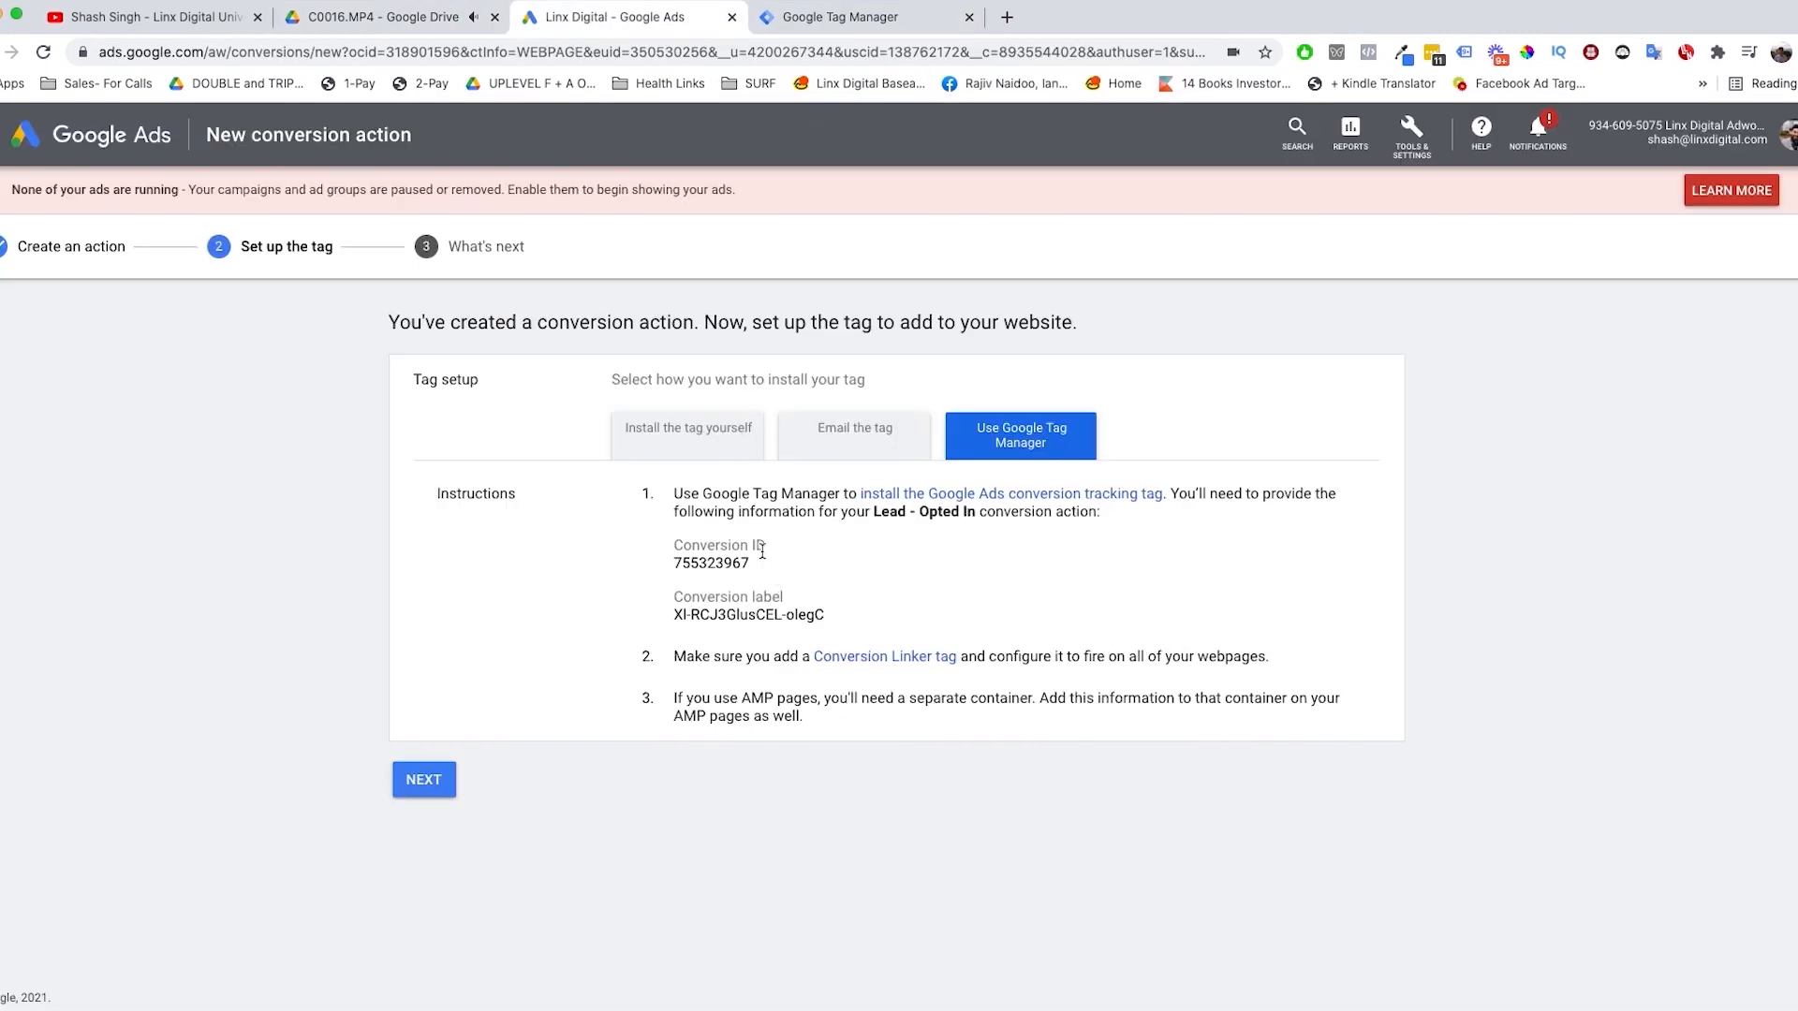
pyautogui.doubleClick(740, 560)
pyautogui.press('super+c')
pyautogui.click(885, 17)
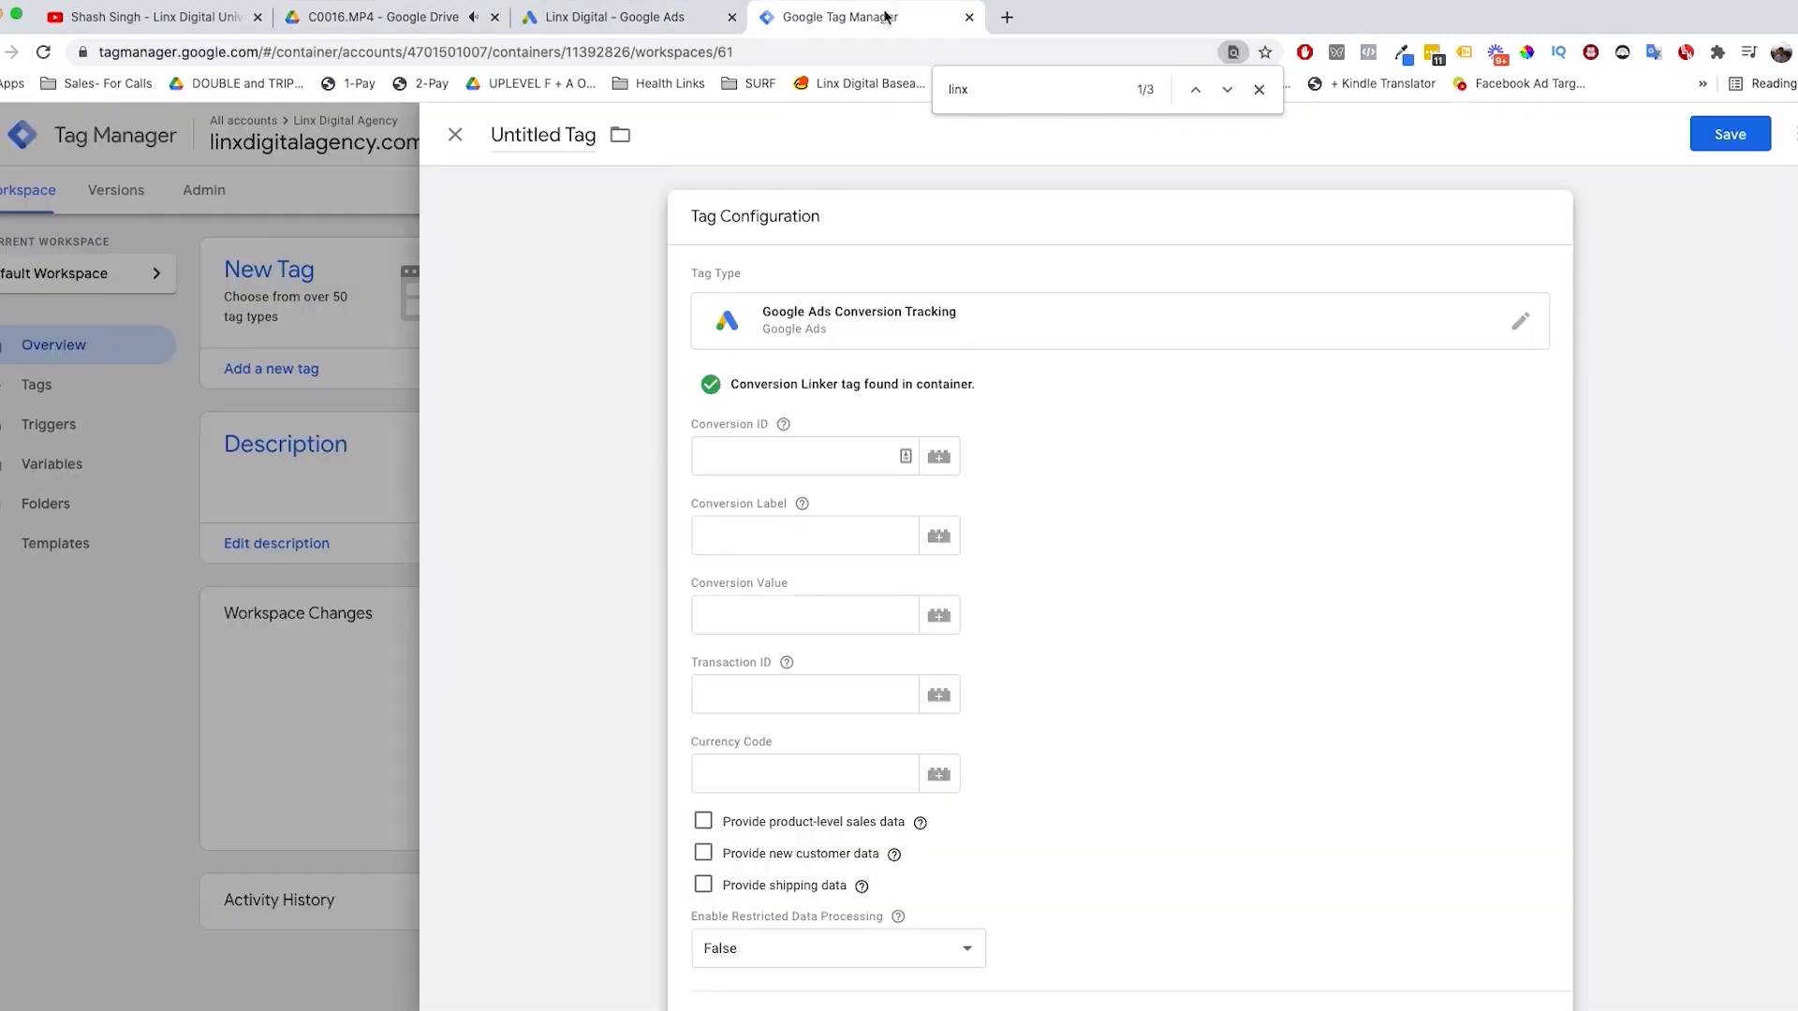
pyautogui.click(746, 463)
pyautogui.press('super+v')
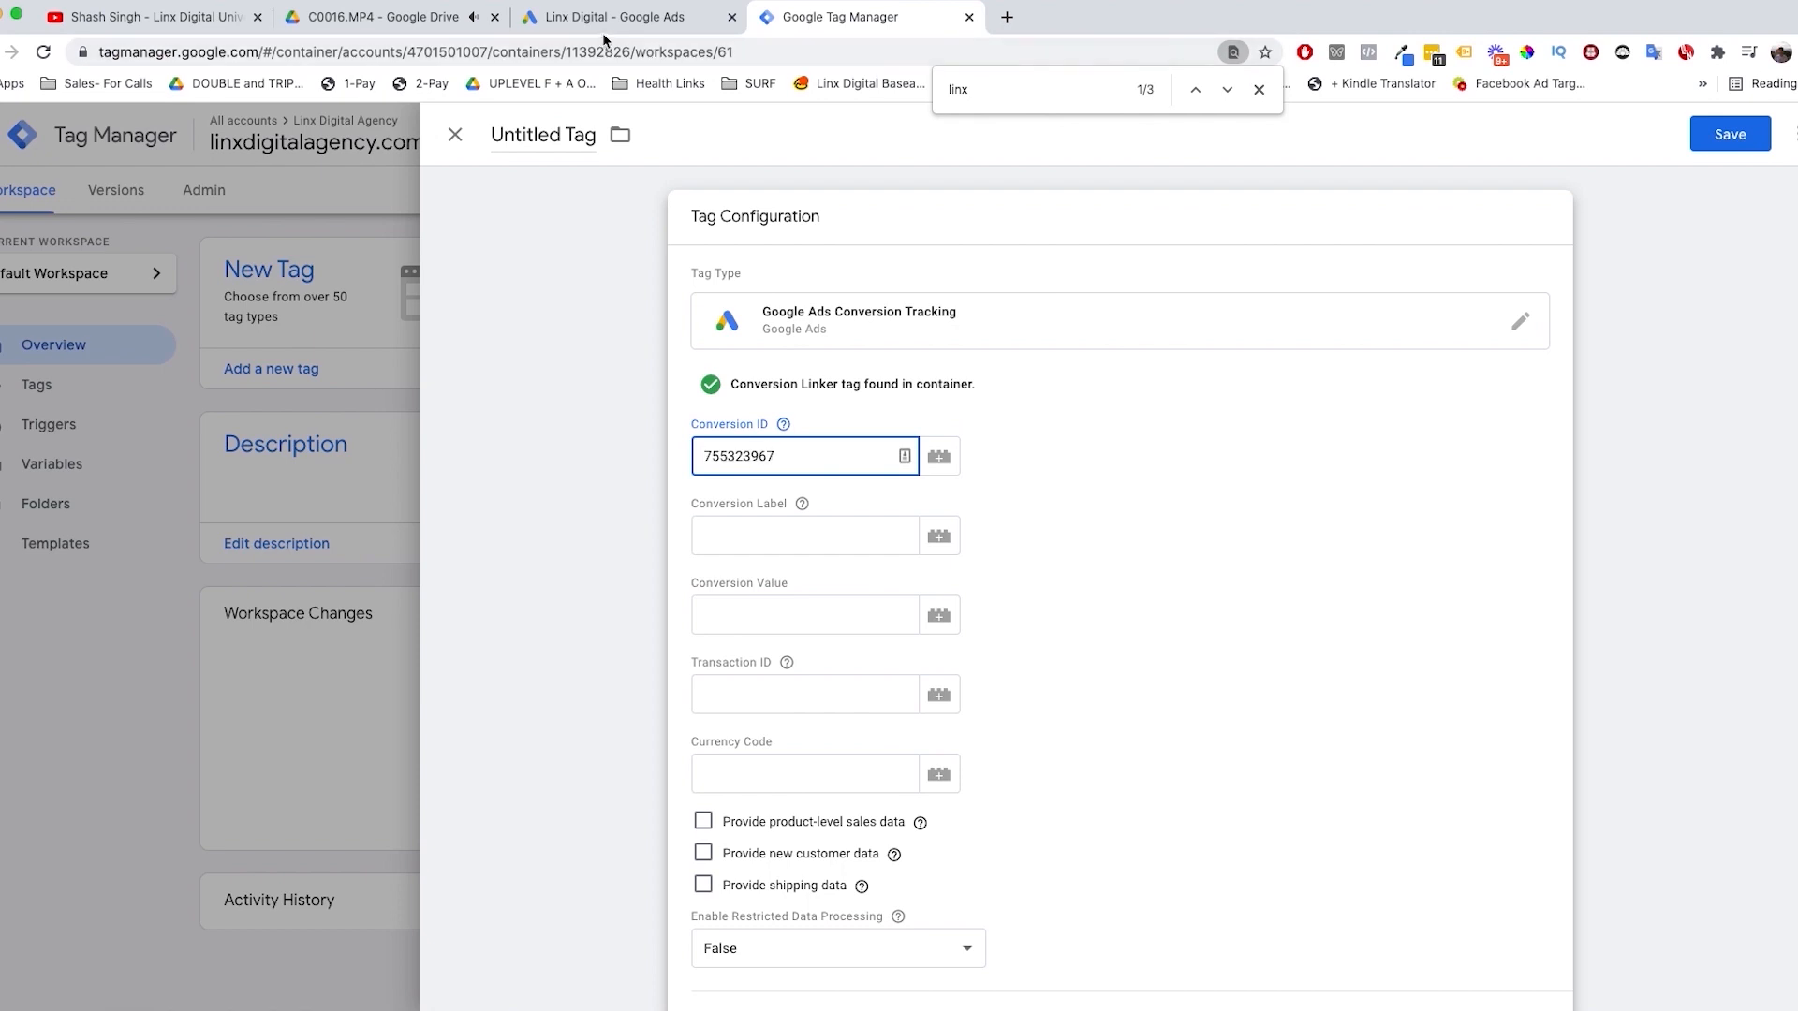
# Step: Copy the conversion label of Lead - Opted In from Google Ads into the new tag's Conversion Label in Tag Manager
pyautogui.click(603, 36)
pyautogui.tripleClick(811, 616)
pyautogui.press('super+c')
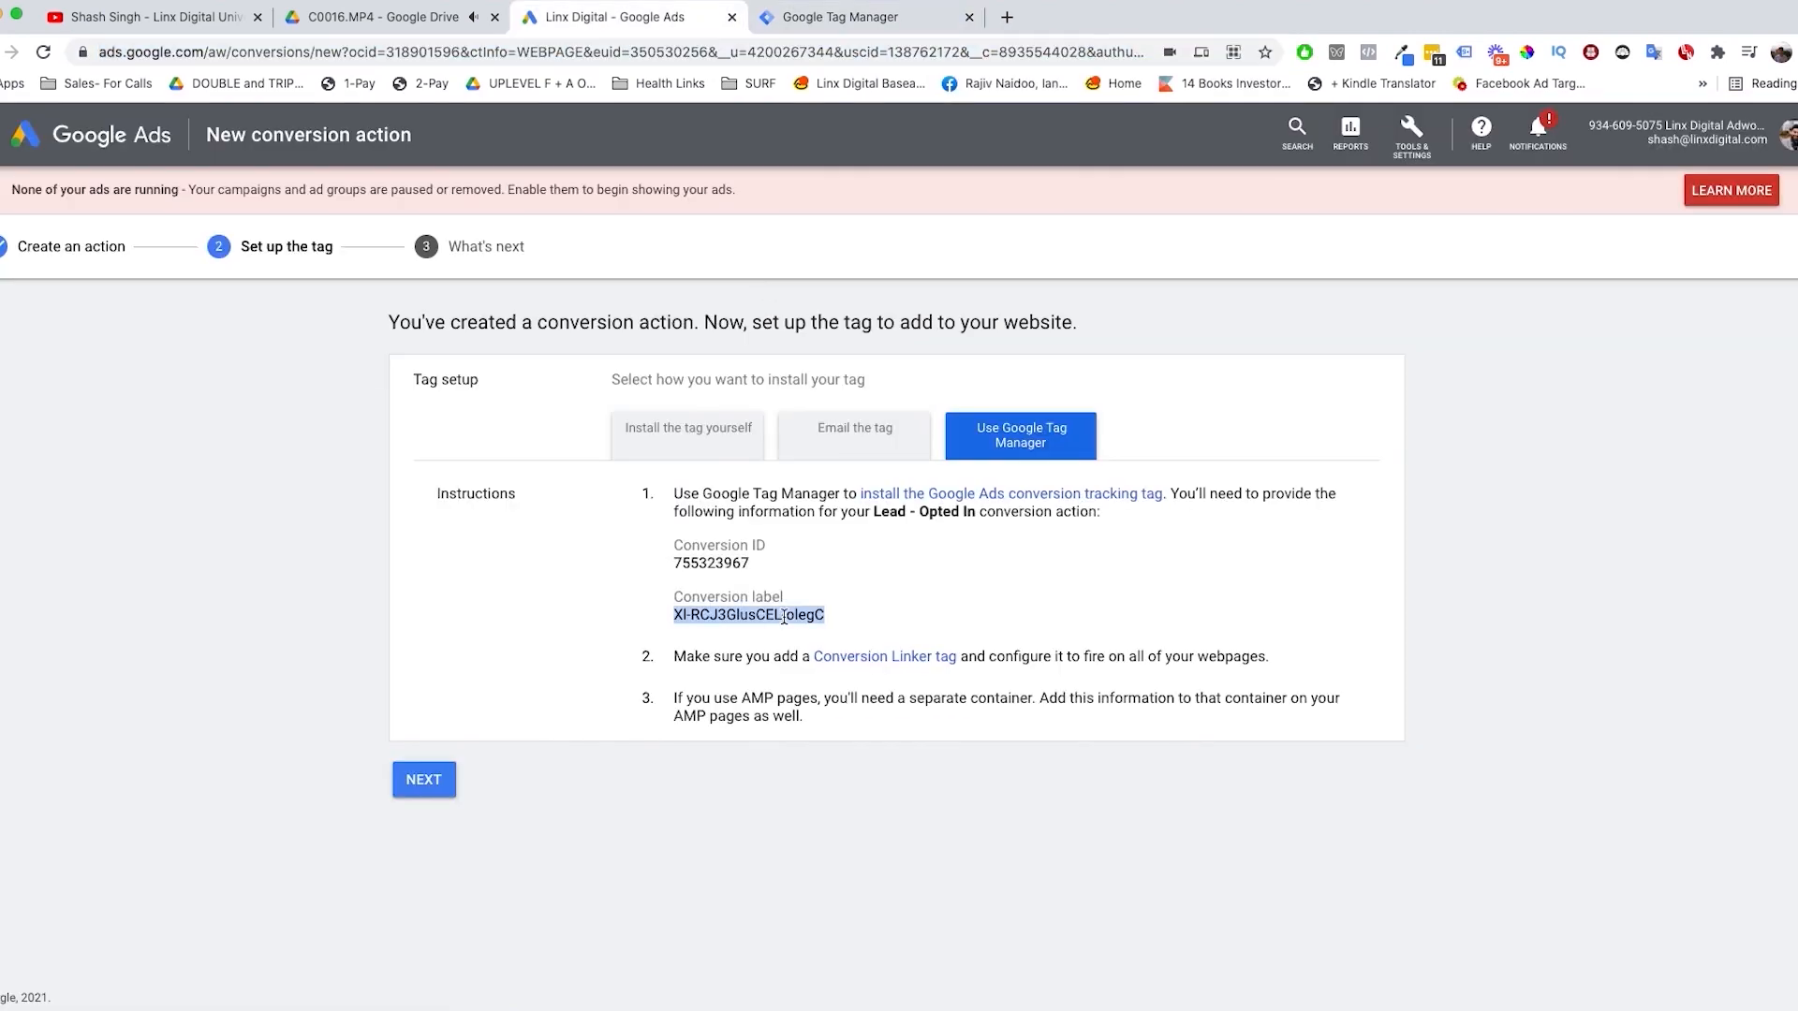
pyautogui.click(814, 26)
pyautogui.click(796, 528)
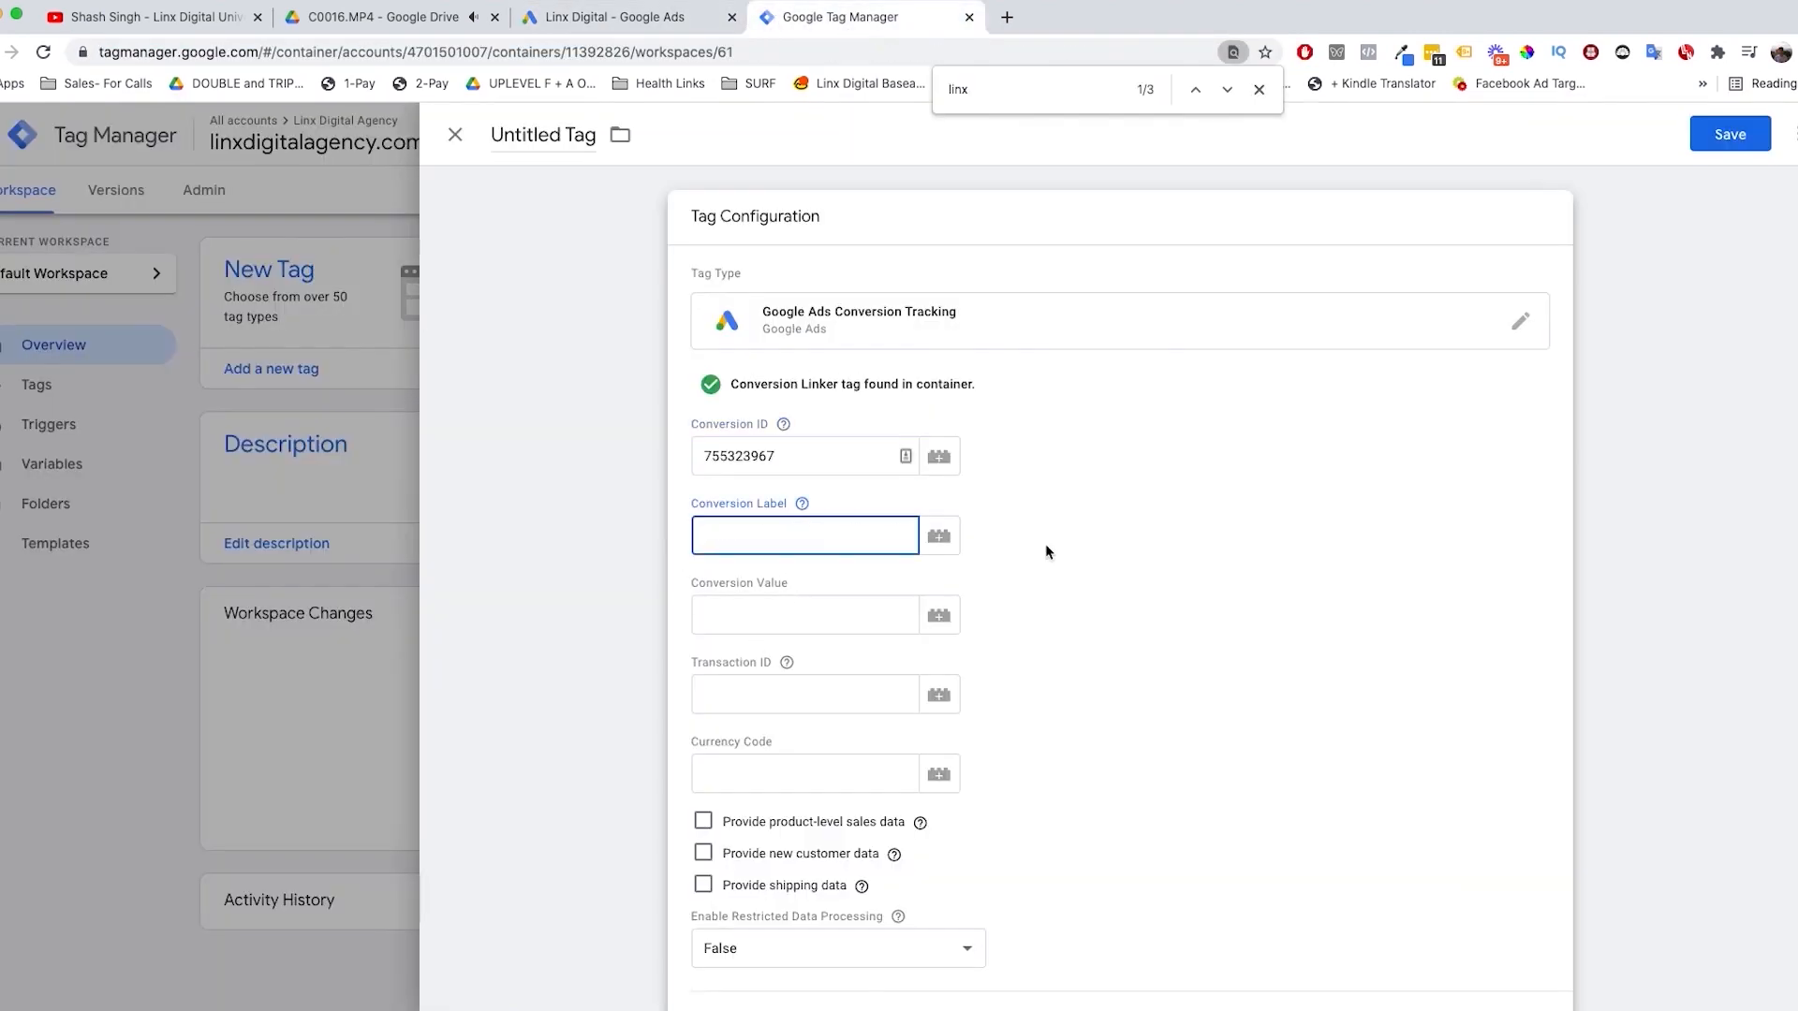
pyautogui.press('super+v')
pyautogui.scroll(-4, 1156, 586)
pyautogui.scroll(3, 1137, 591)
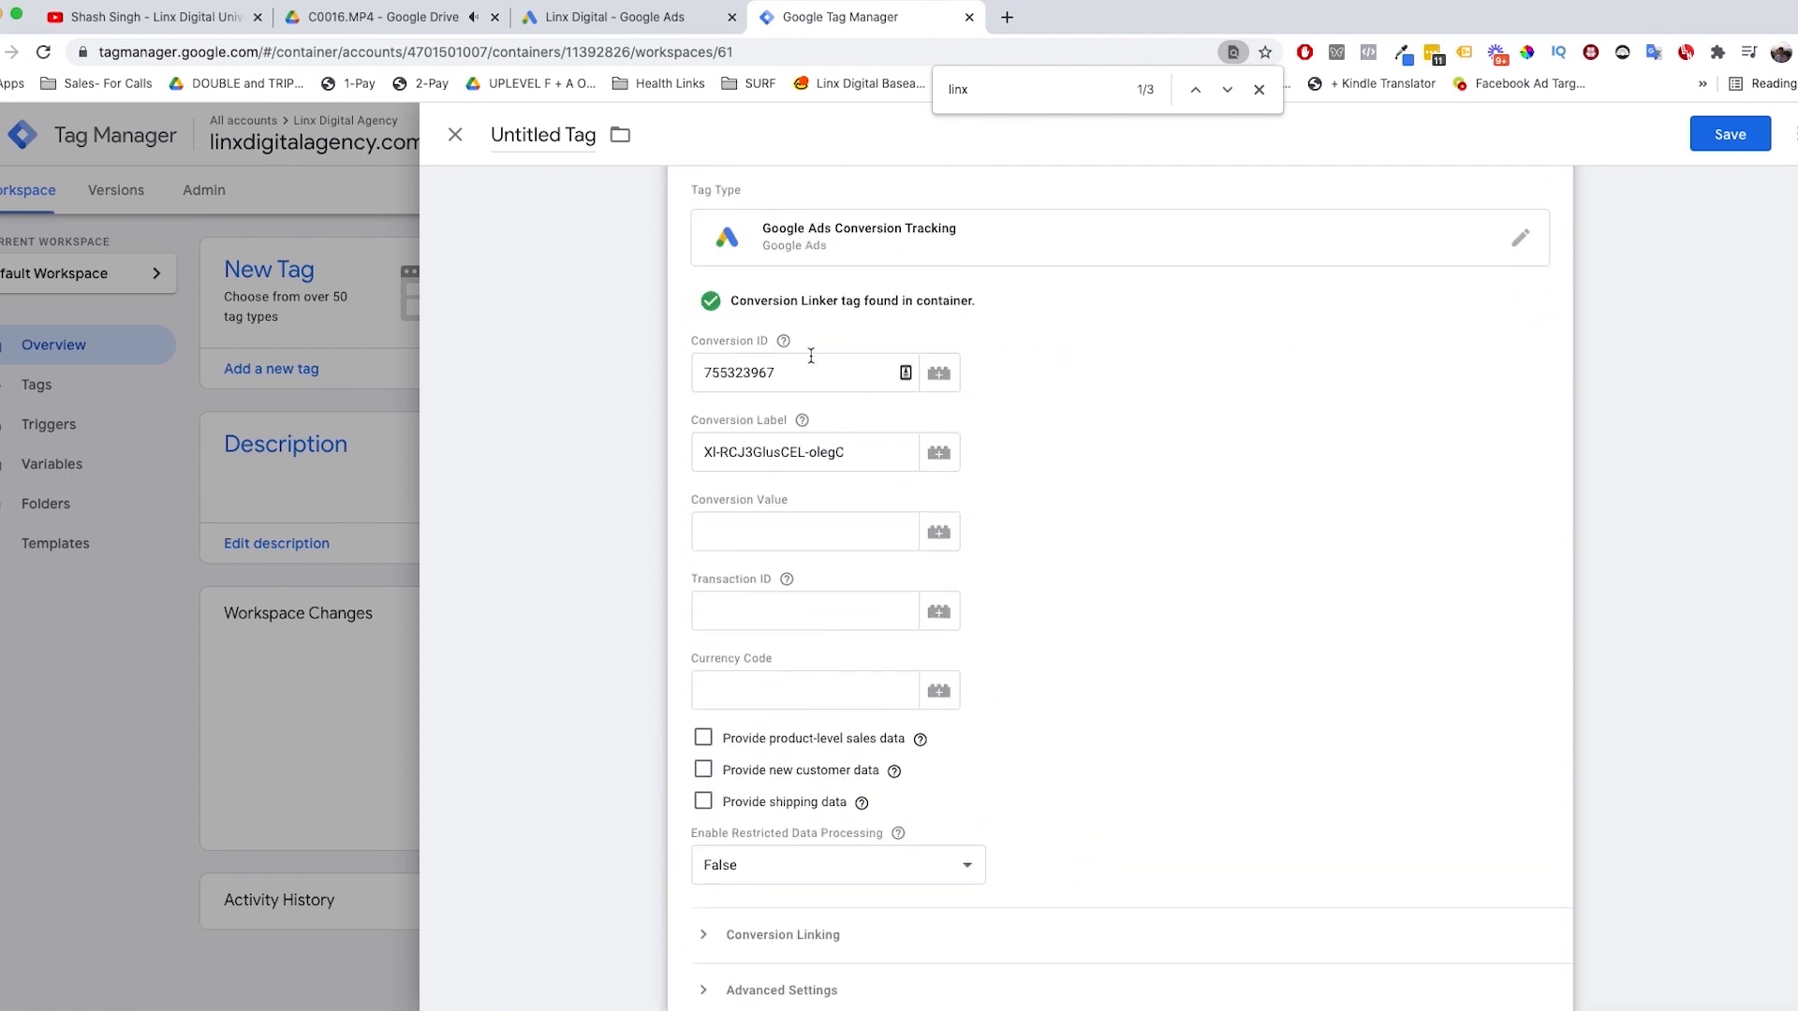
# Step: Review the list of existing triggers available for the new tag and return to the tag configuration without choosing one
pyautogui.scroll(-4, 830, 509)
pyautogui.click(992, 807)
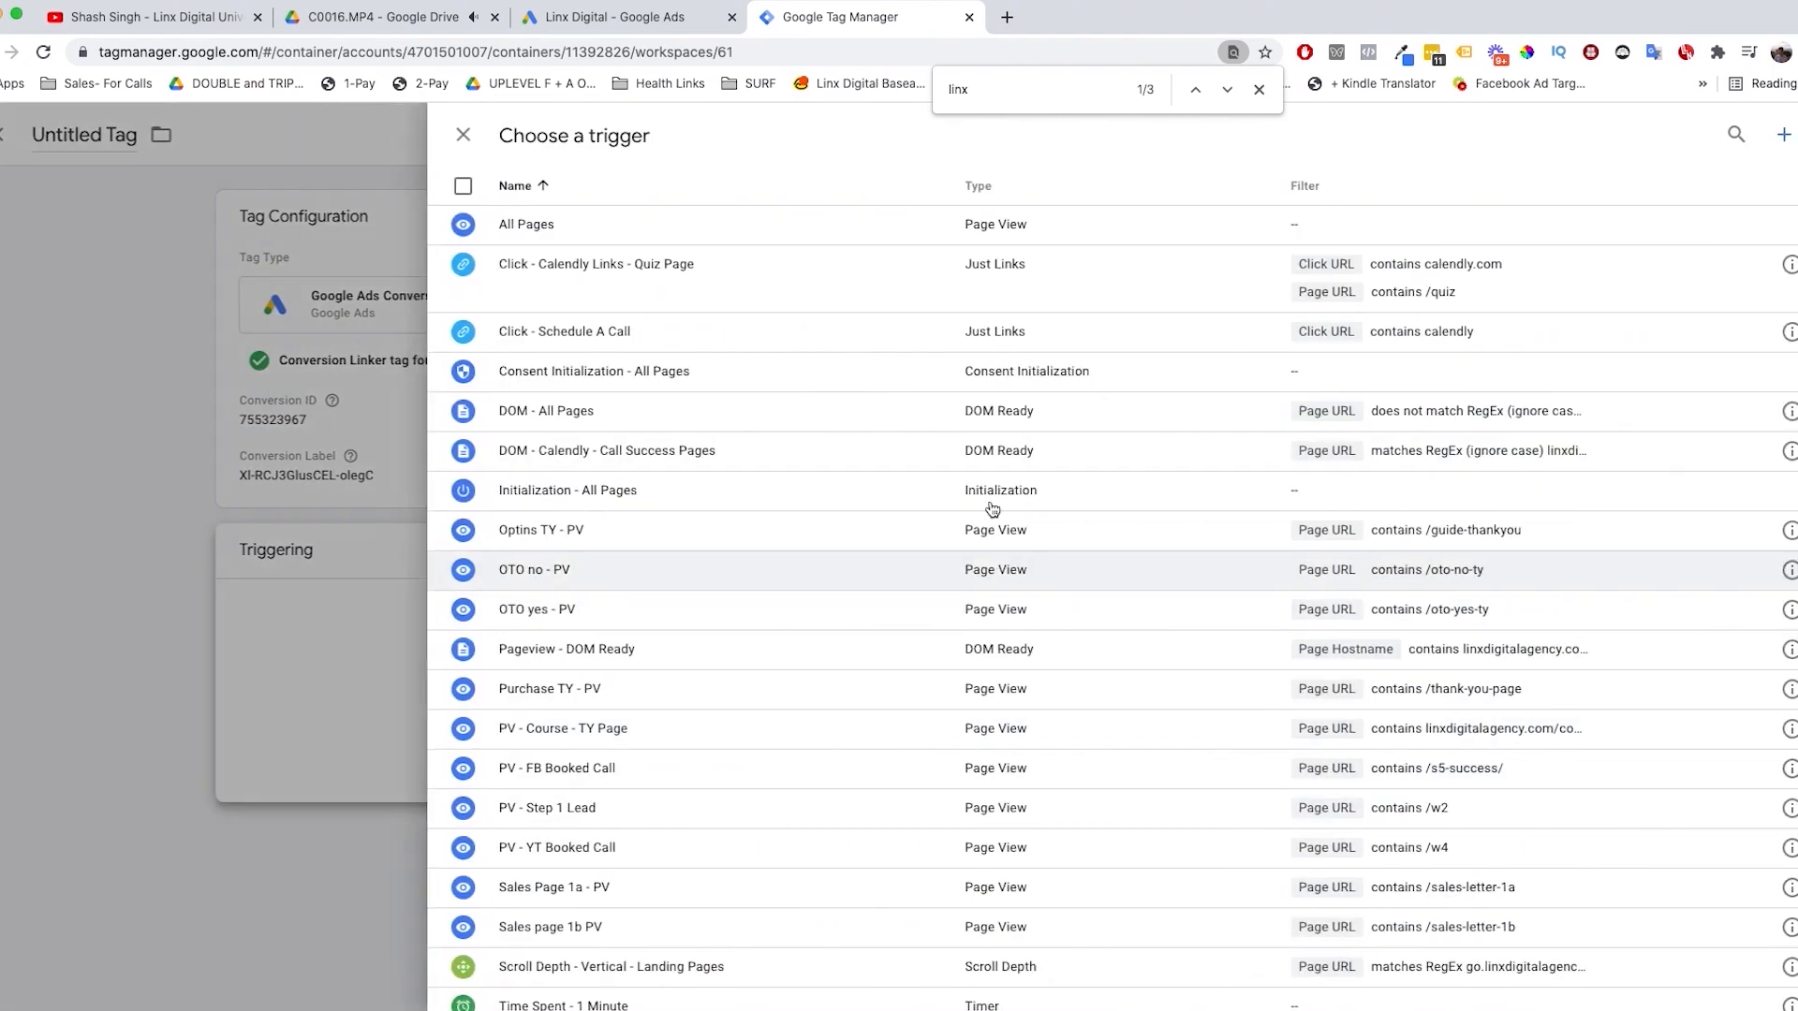
pyautogui.scroll(-4, 1310, 763)
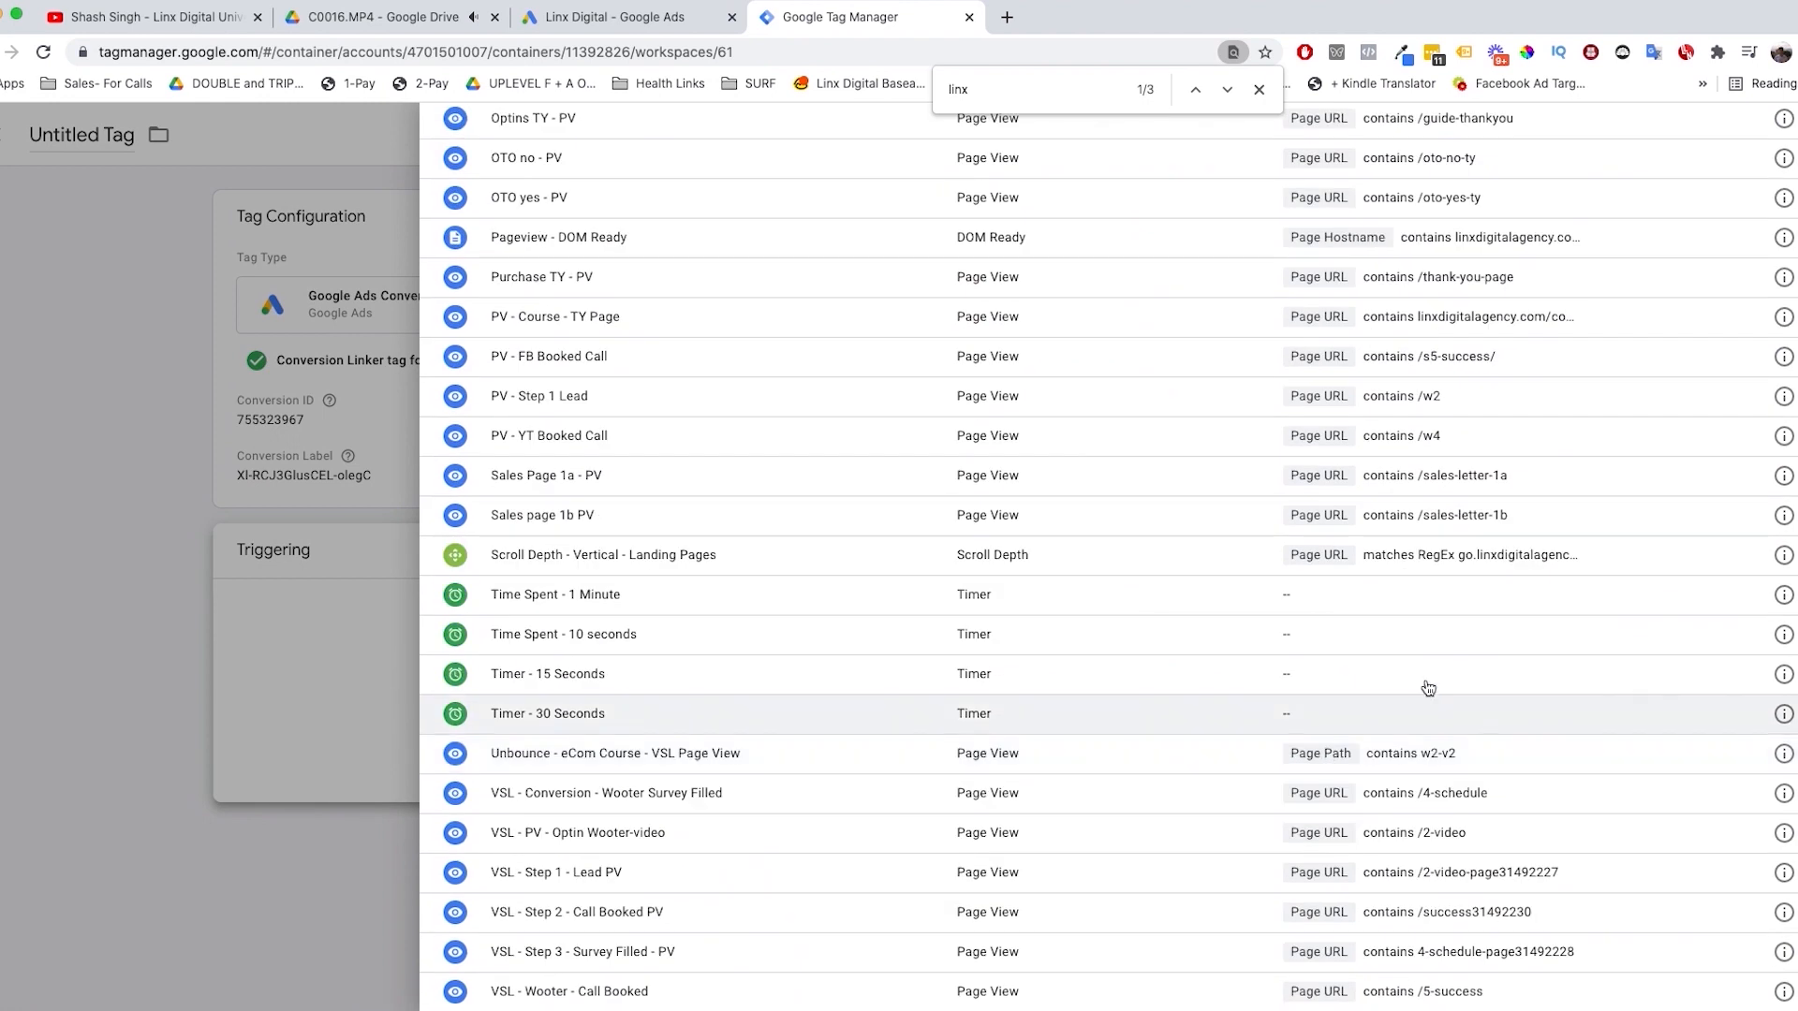
pyautogui.scroll(4, 1030, 656)
pyautogui.click(169, 485)
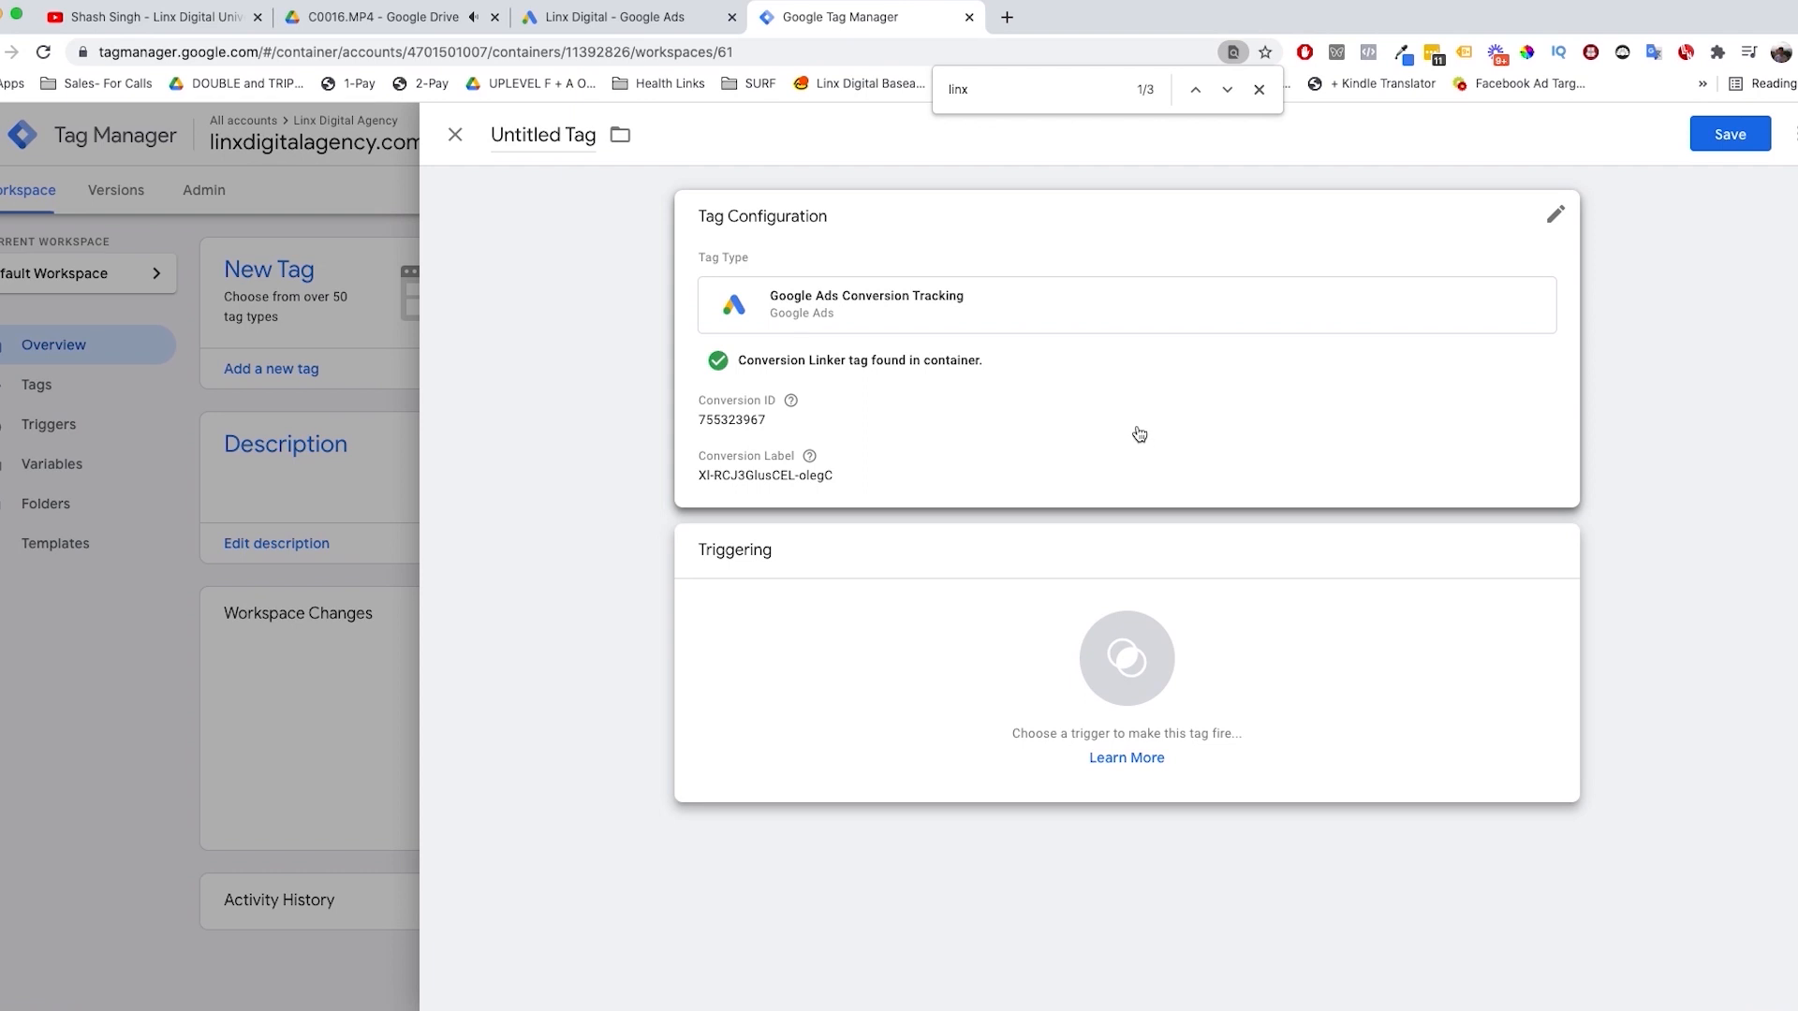
# Step: Name the new Google Ads Conversion Tracking tag "Conversion"
pyautogui.click(543, 134)
pyautogui.write('Conversin')
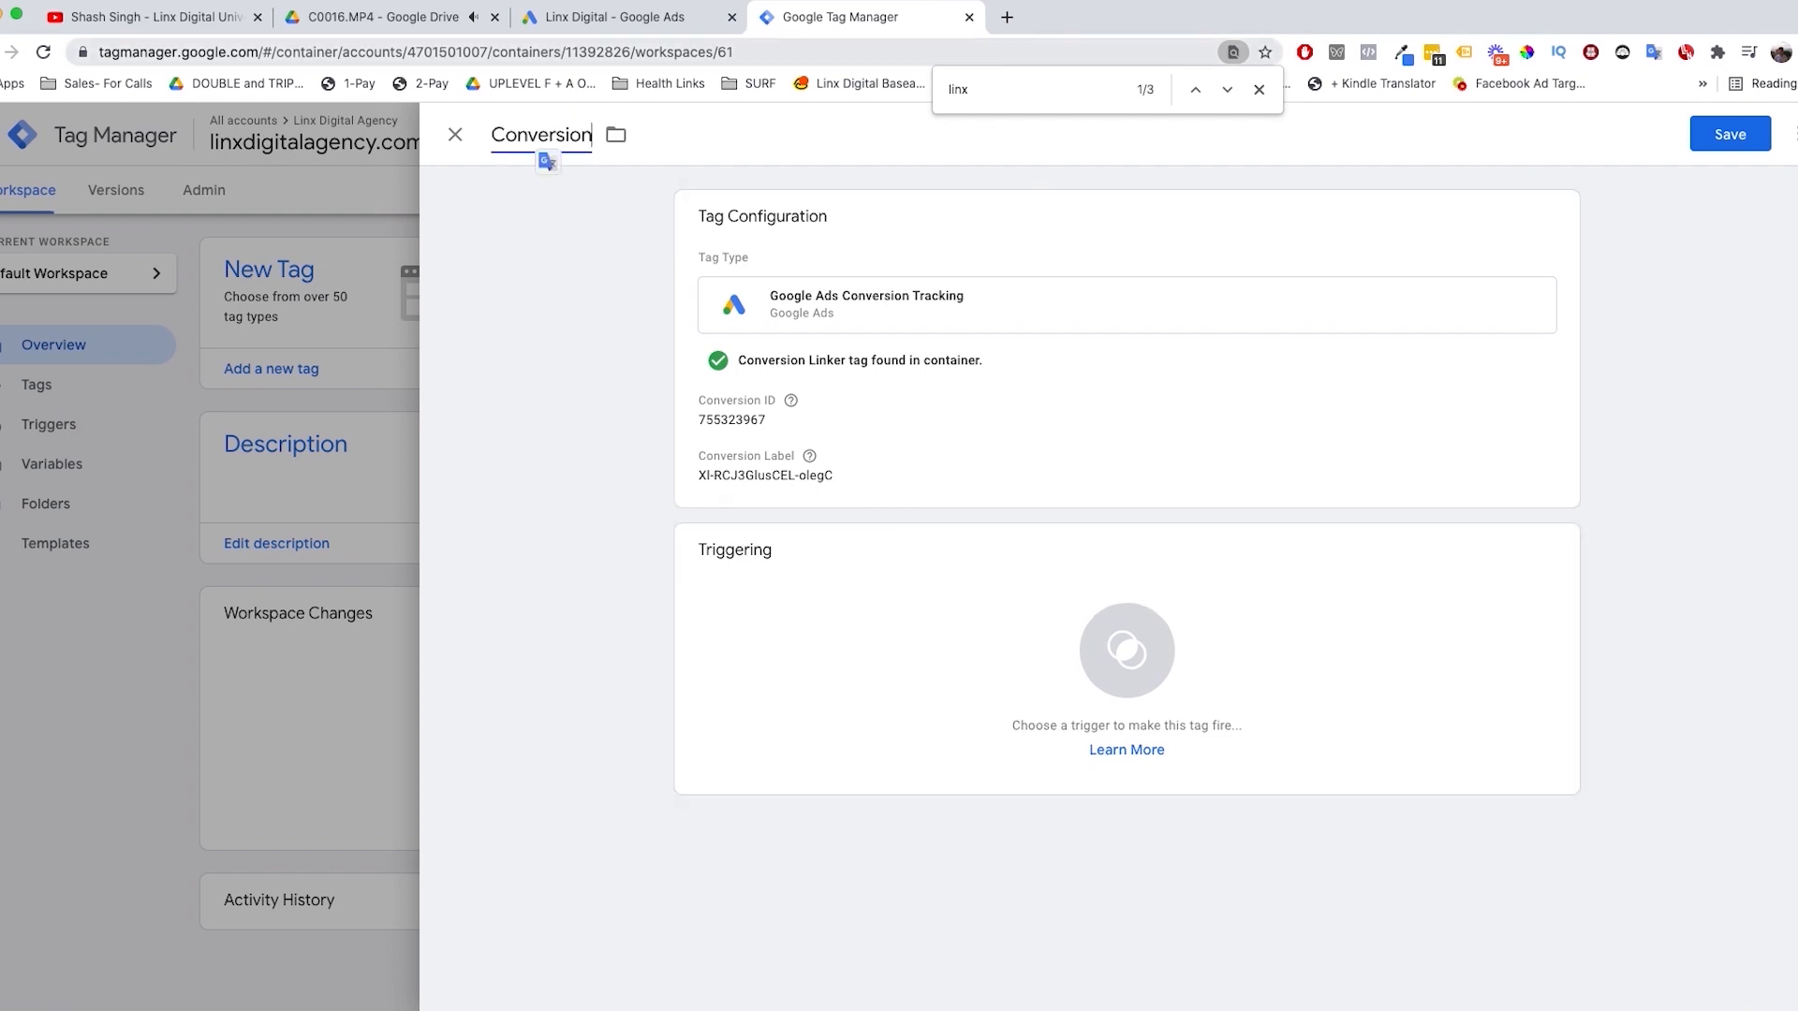
pyautogui.click(611, 534)
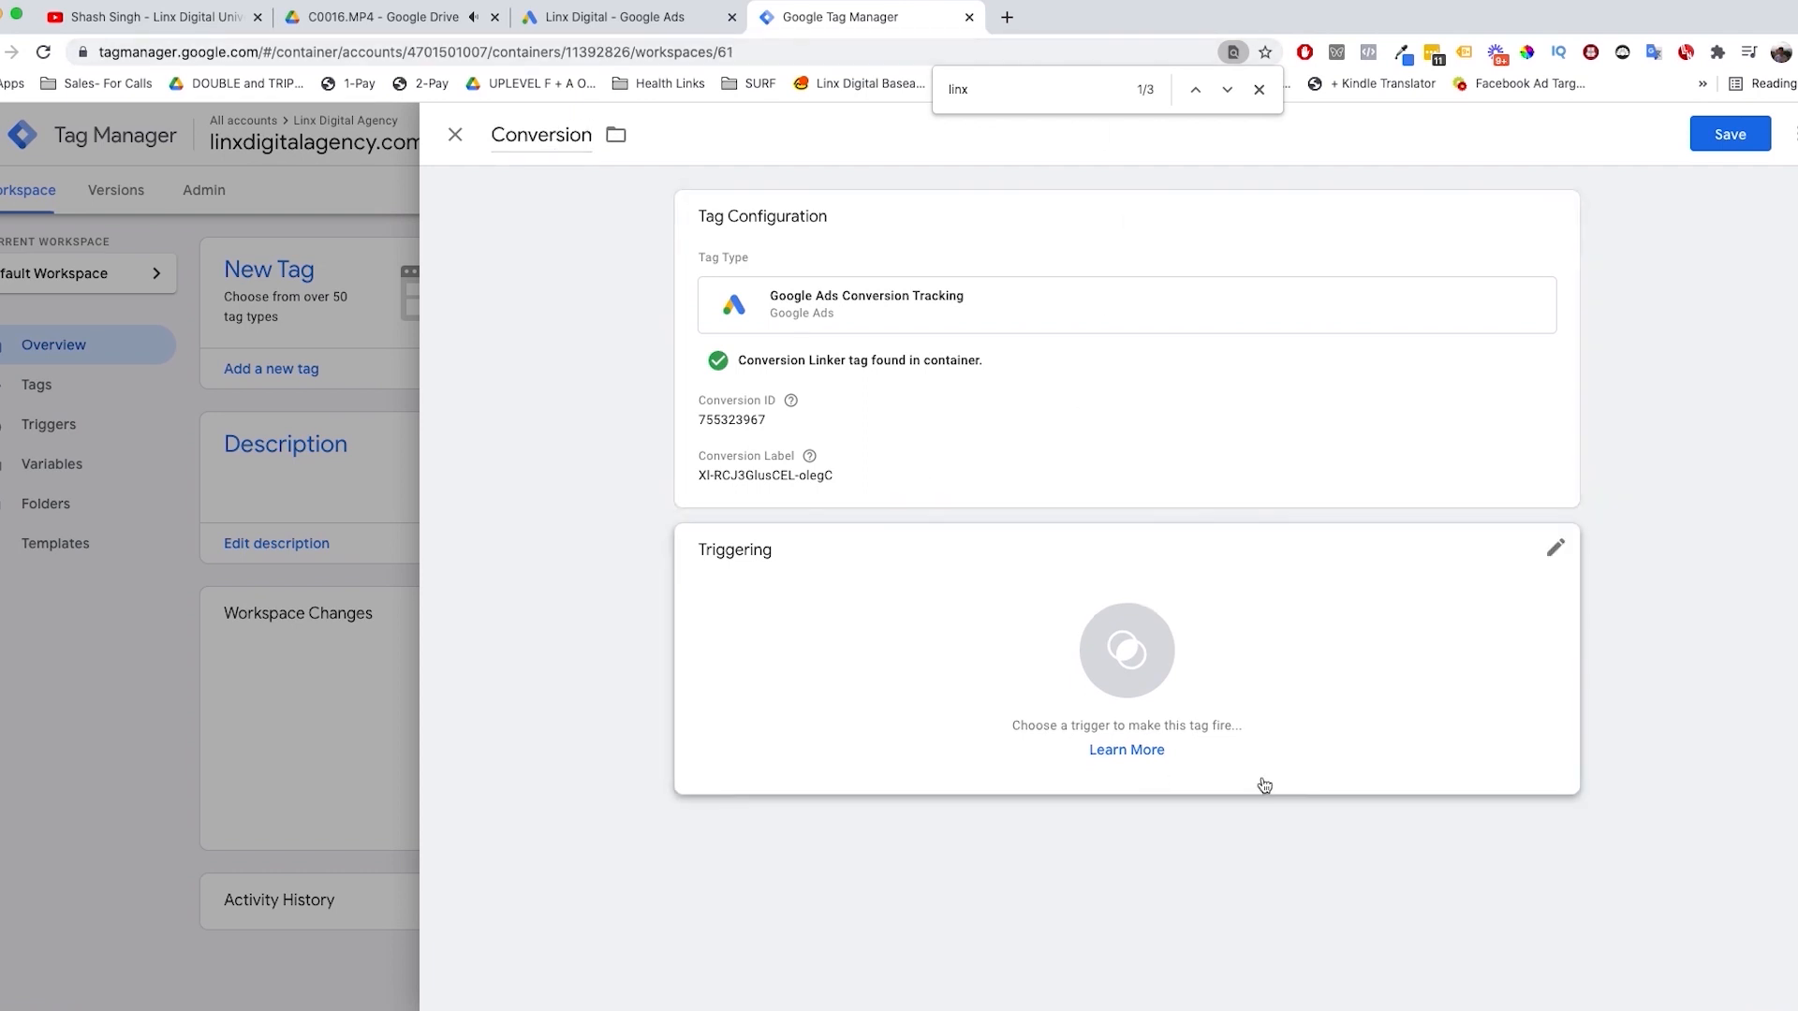
# Step: Start a new trigger for the Conversion tag and name it "Visited TYP"
pyautogui.click(1148, 635)
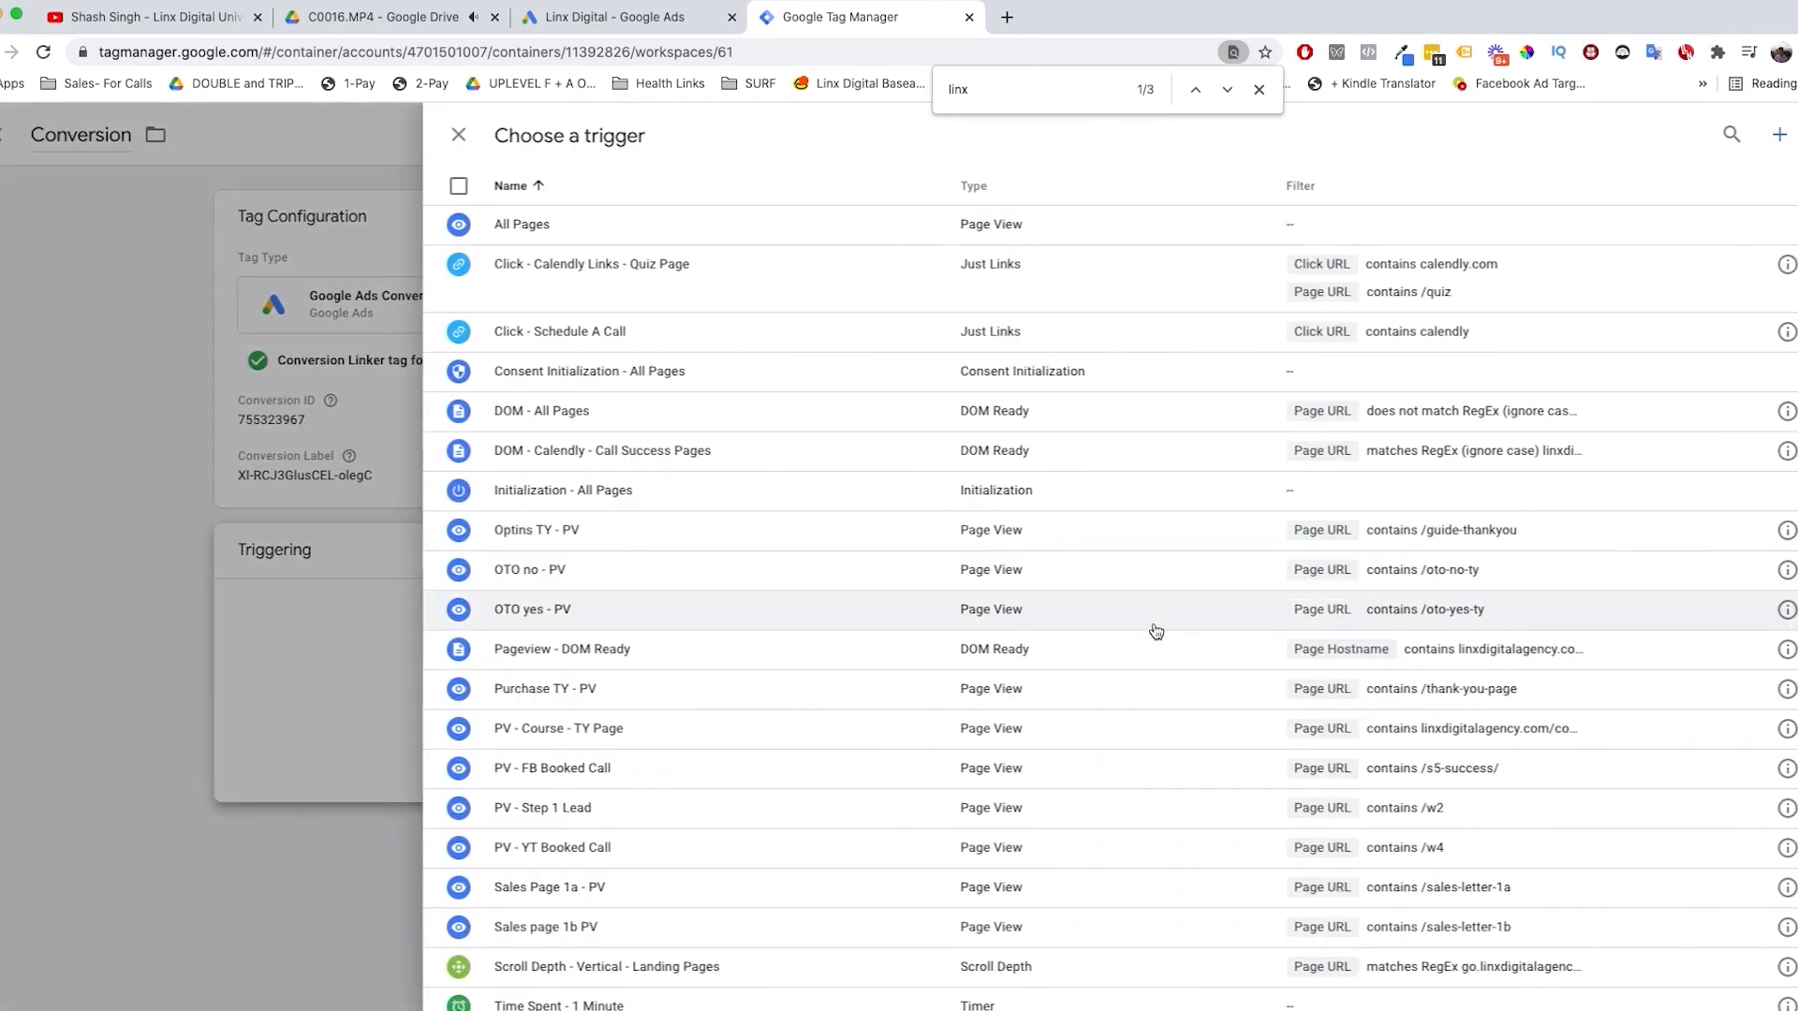
pyautogui.scroll(-5, 1024, 742)
pyautogui.click(1775, 134)
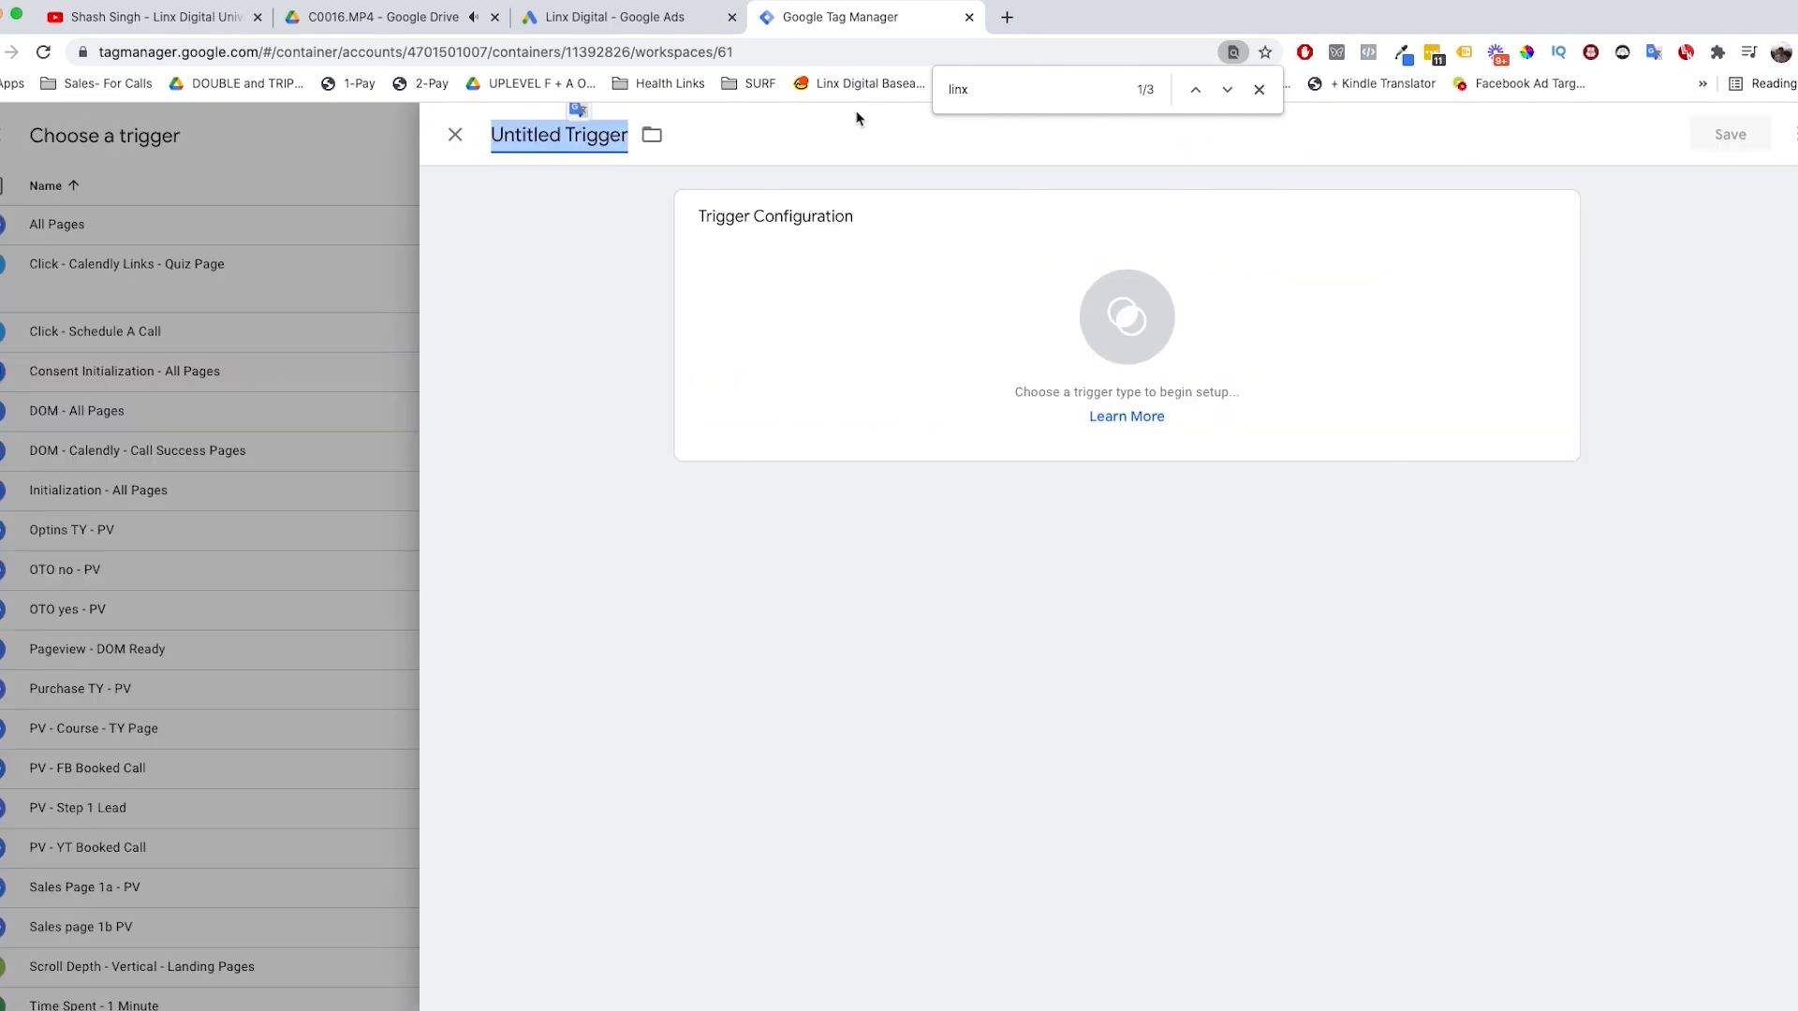
pyautogui.write('Vistied')
pyautogui.press('BackSpace')
pyautogui.press('BackSpace')
pyautogui.press('BackSpace')
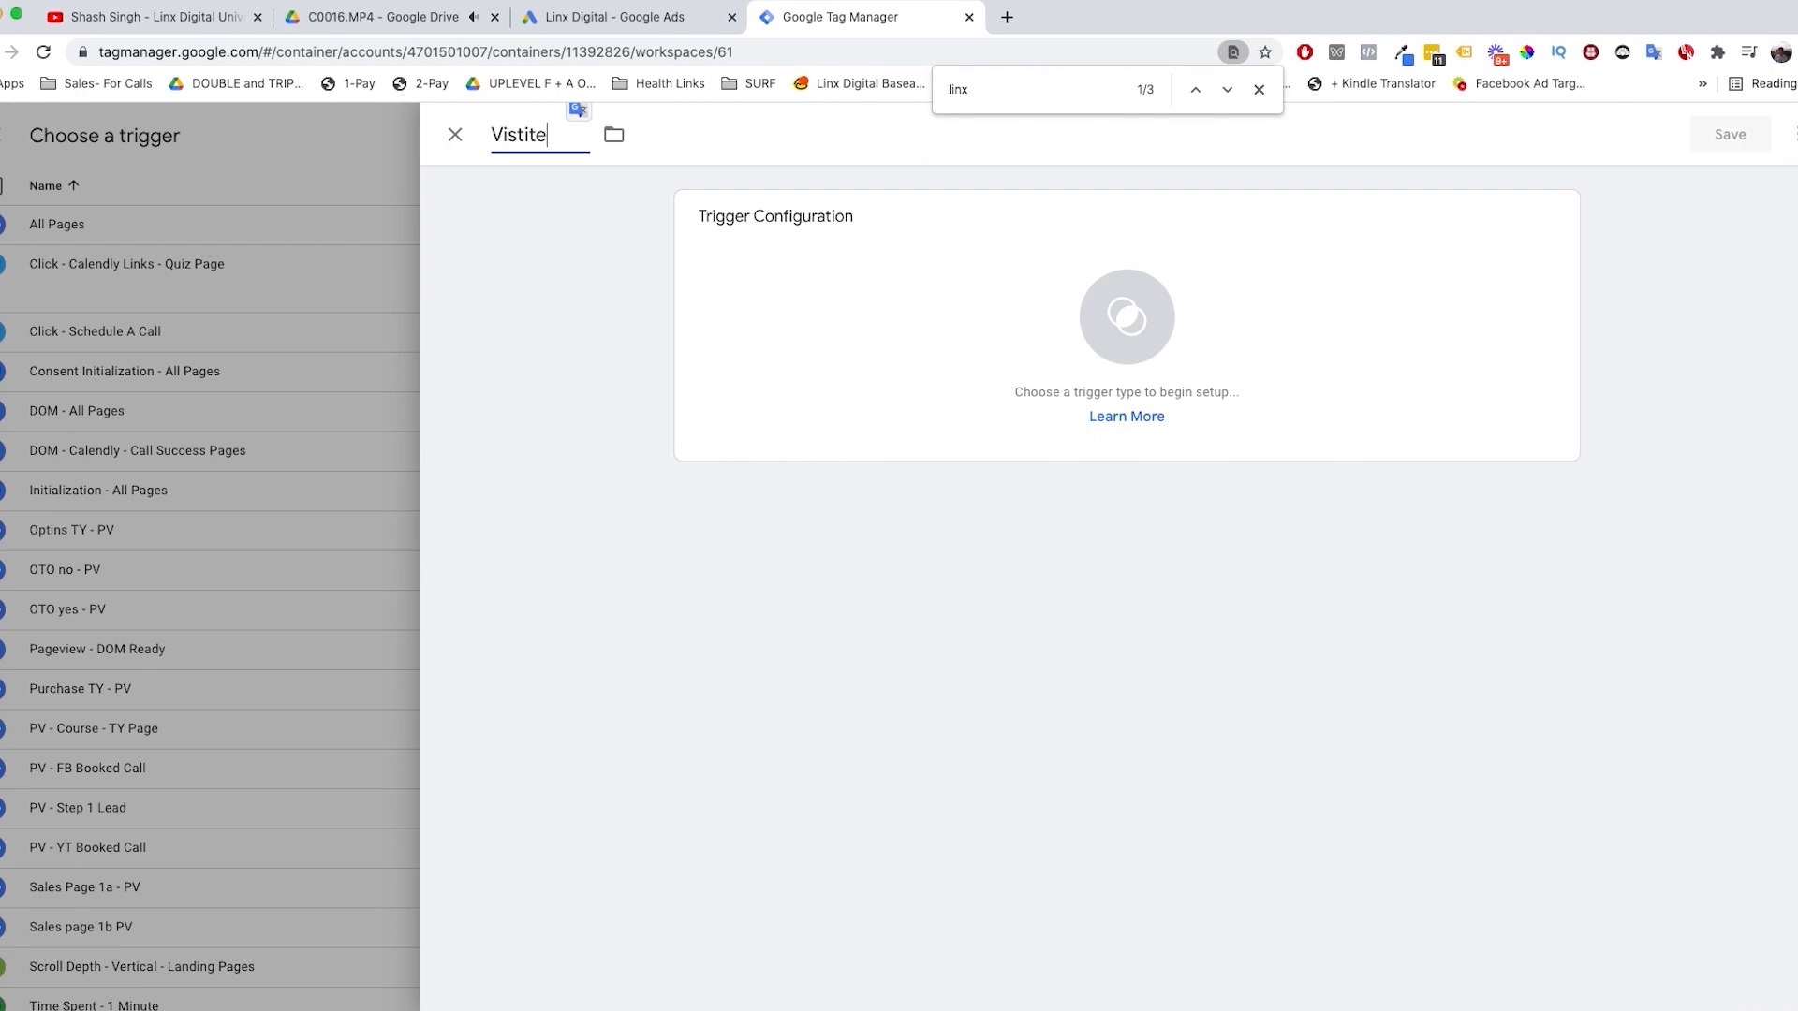
pyautogui.press('BackSpace')
pyautogui.write('ited TYP')
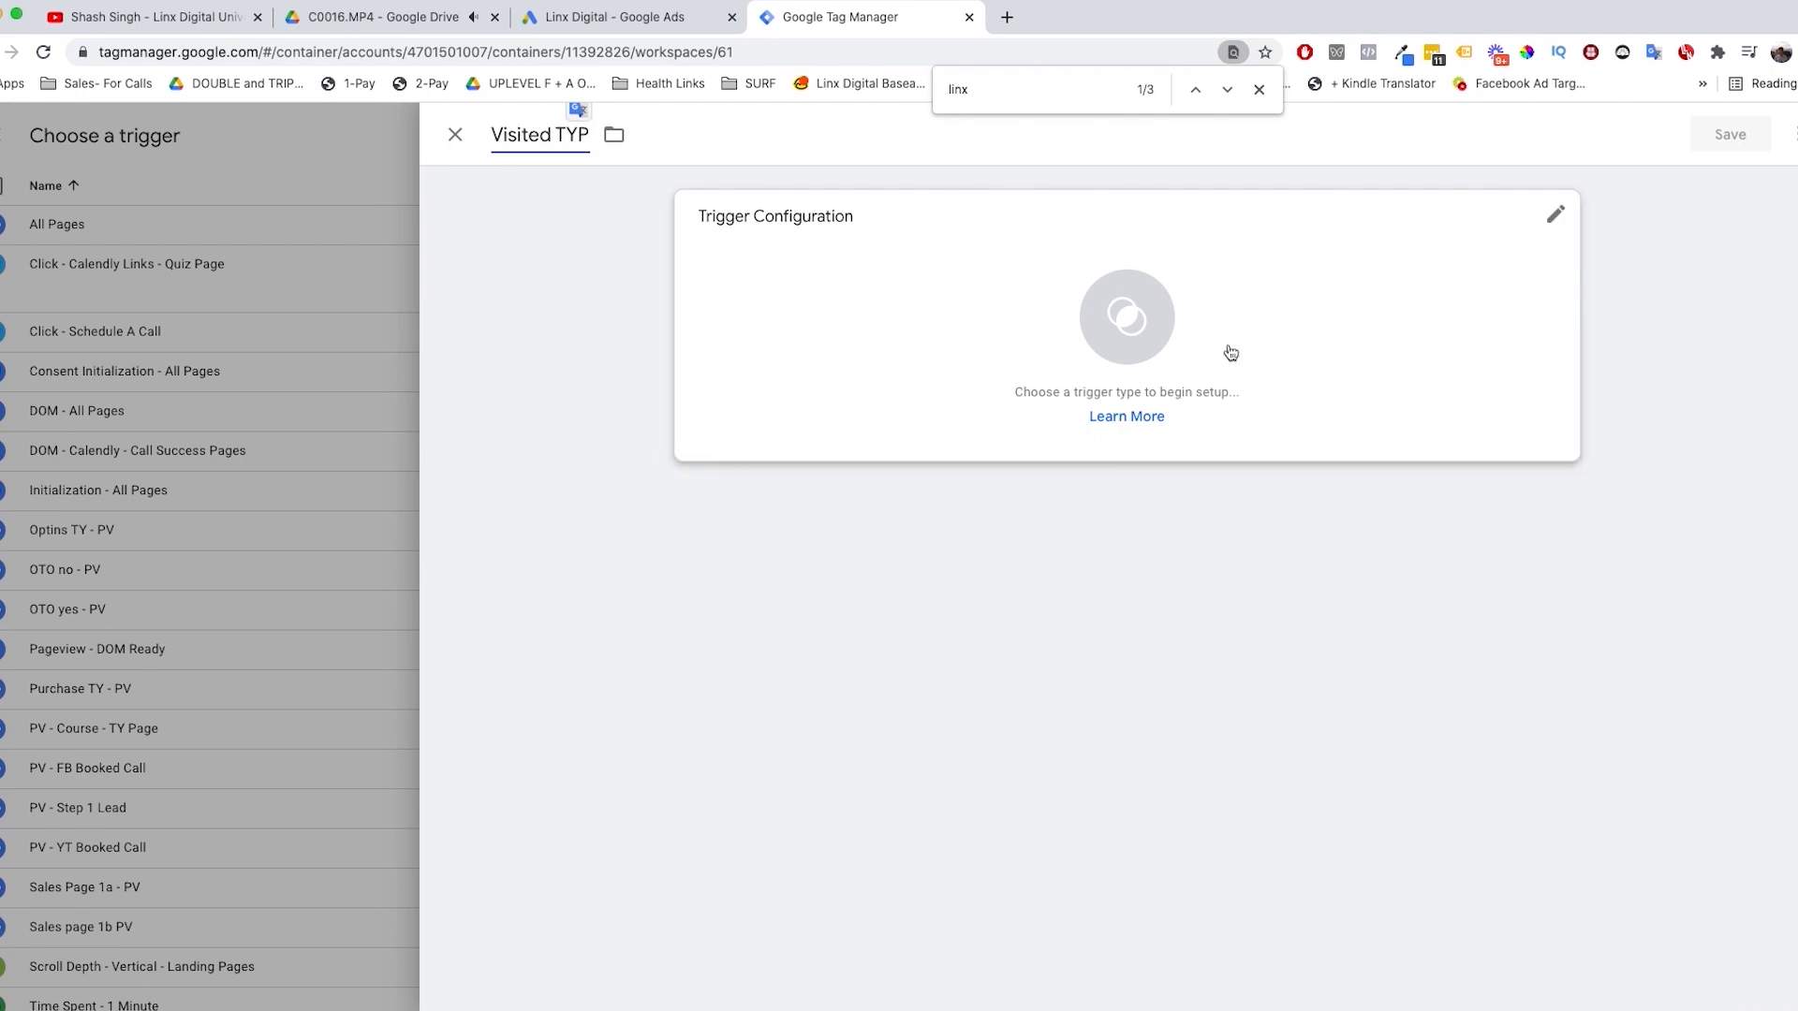
# Step: Set the Visited TYP trigger's type to Page View, firing on Some Page Views
pyautogui.click(1232, 353)
pyautogui.click(1303, 360)
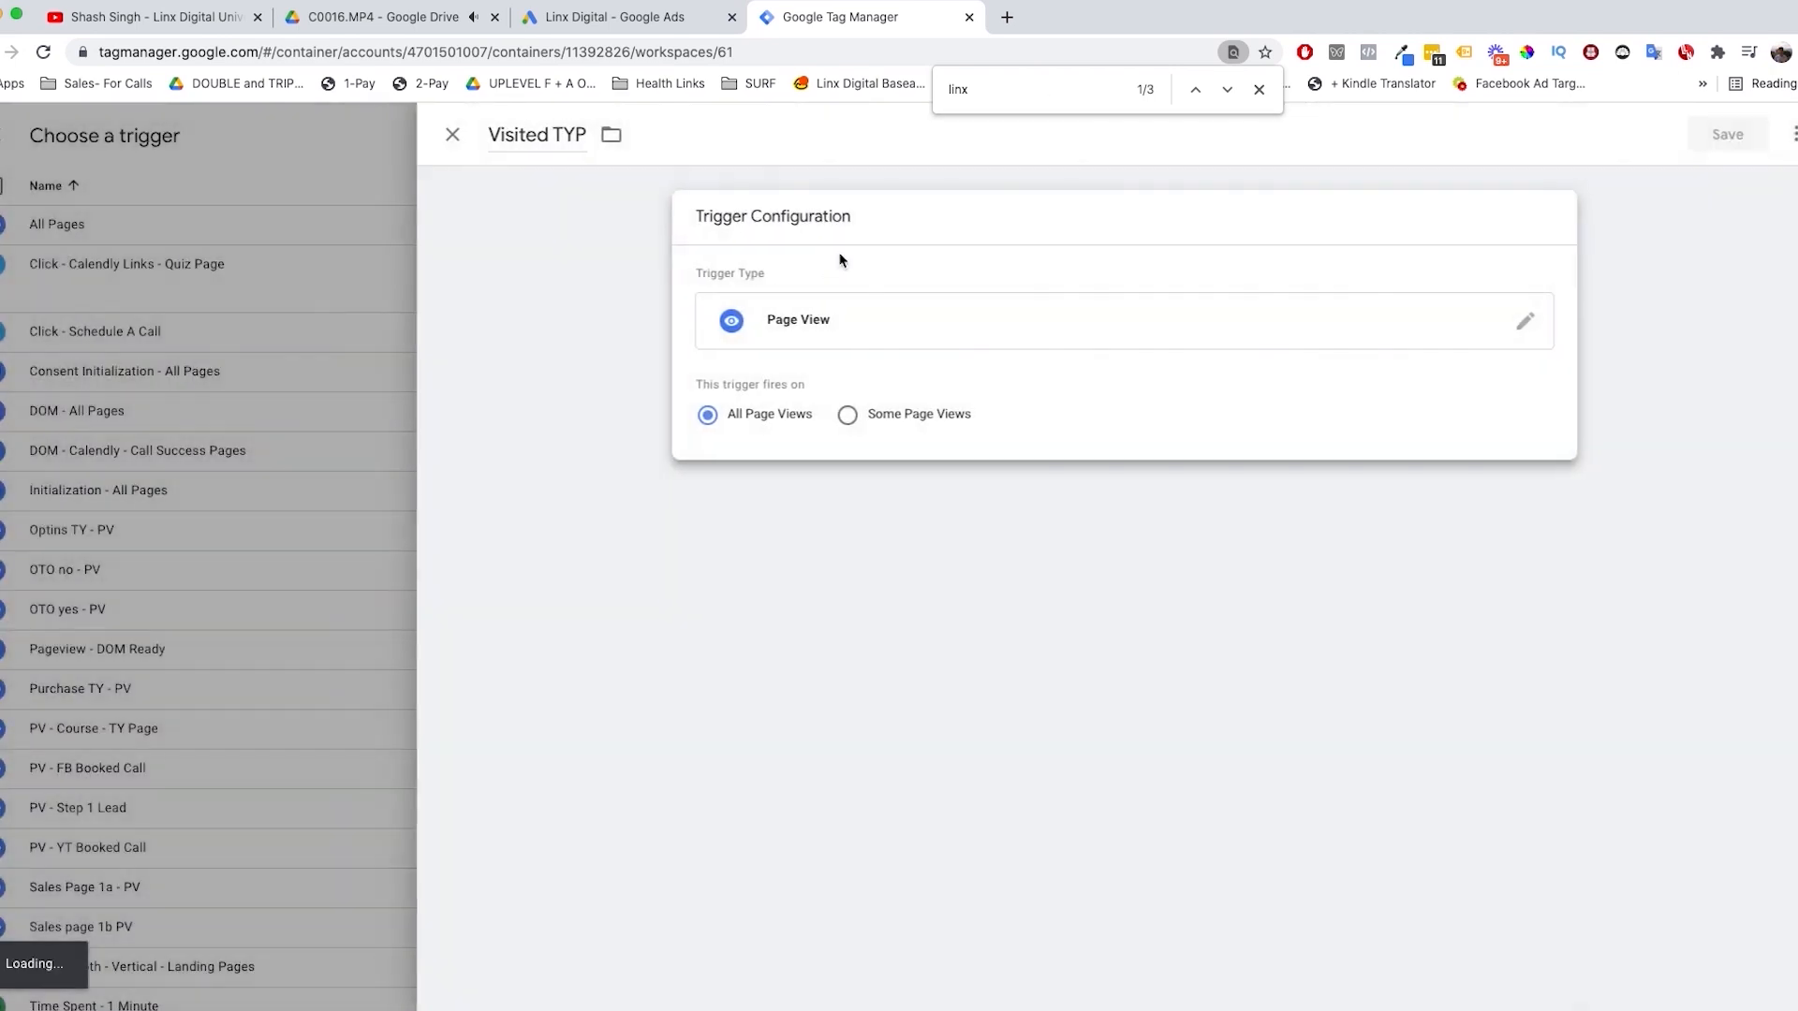
pyautogui.click(849, 415)
# Step: Set the trigger's firing condition to Page URL contains "thank-you-page-leadform"
pyautogui.click(933, 496)
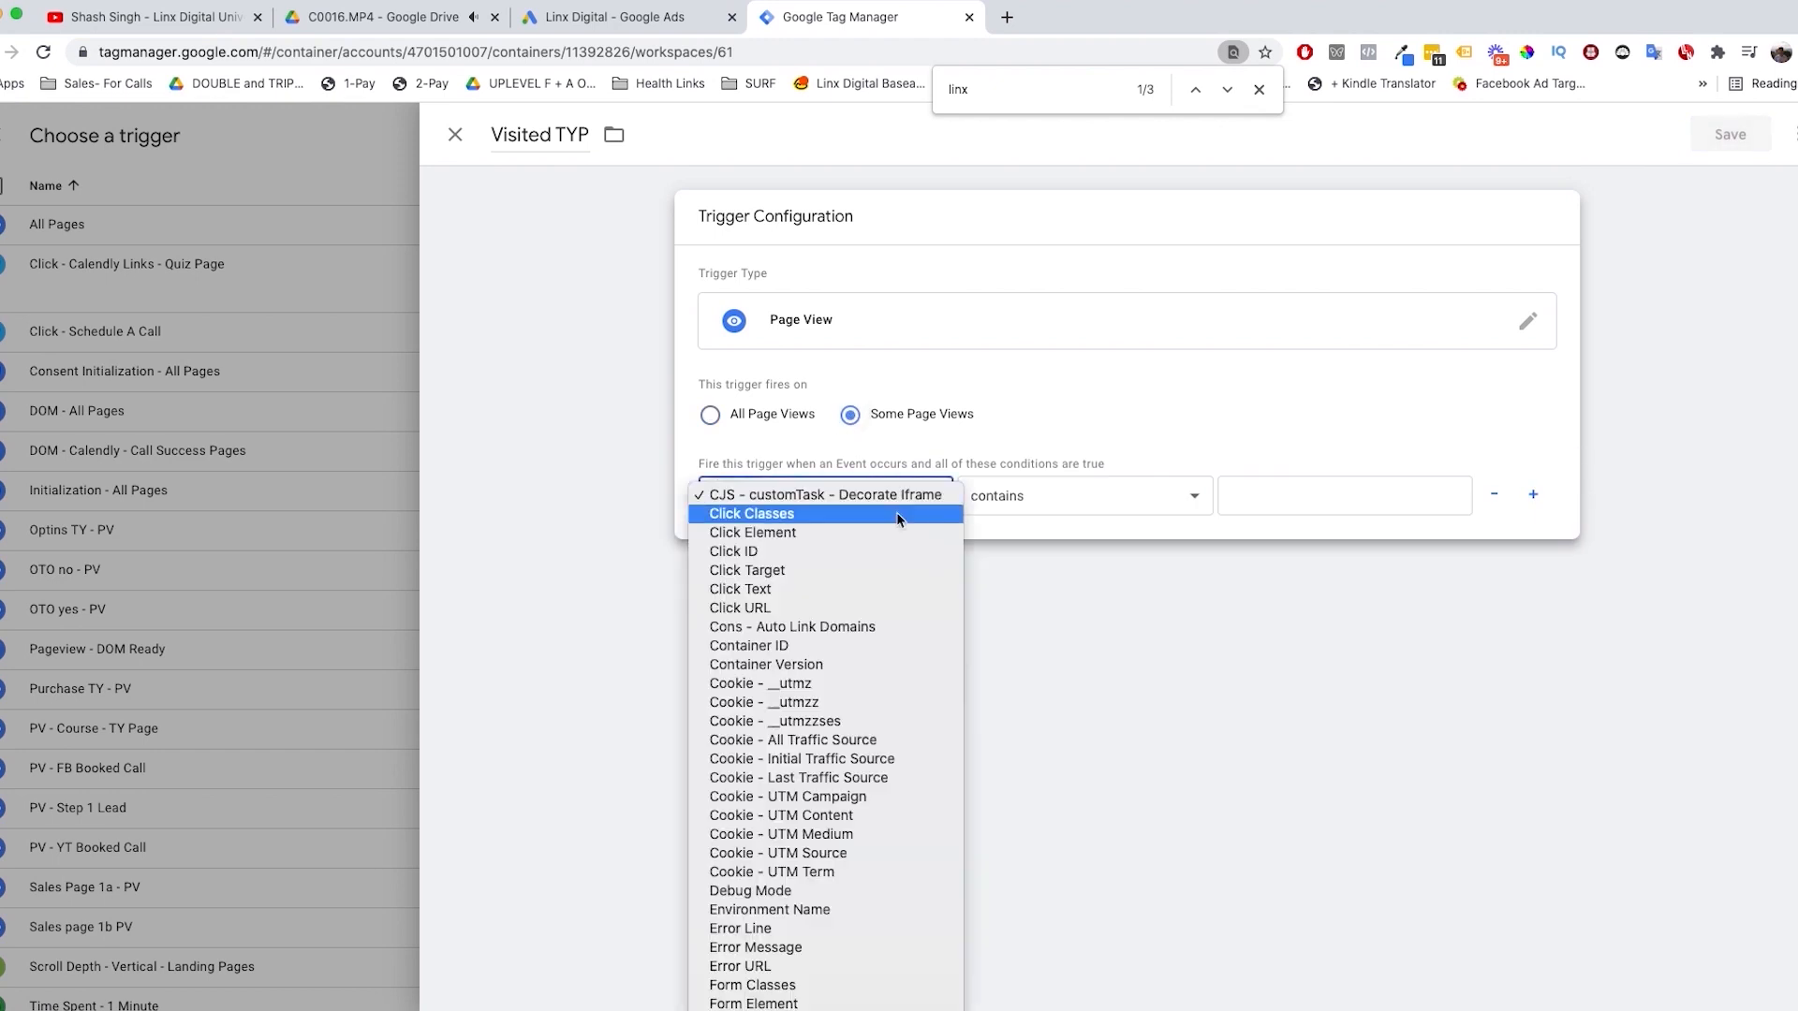
pyautogui.scroll(-5, 812, 699)
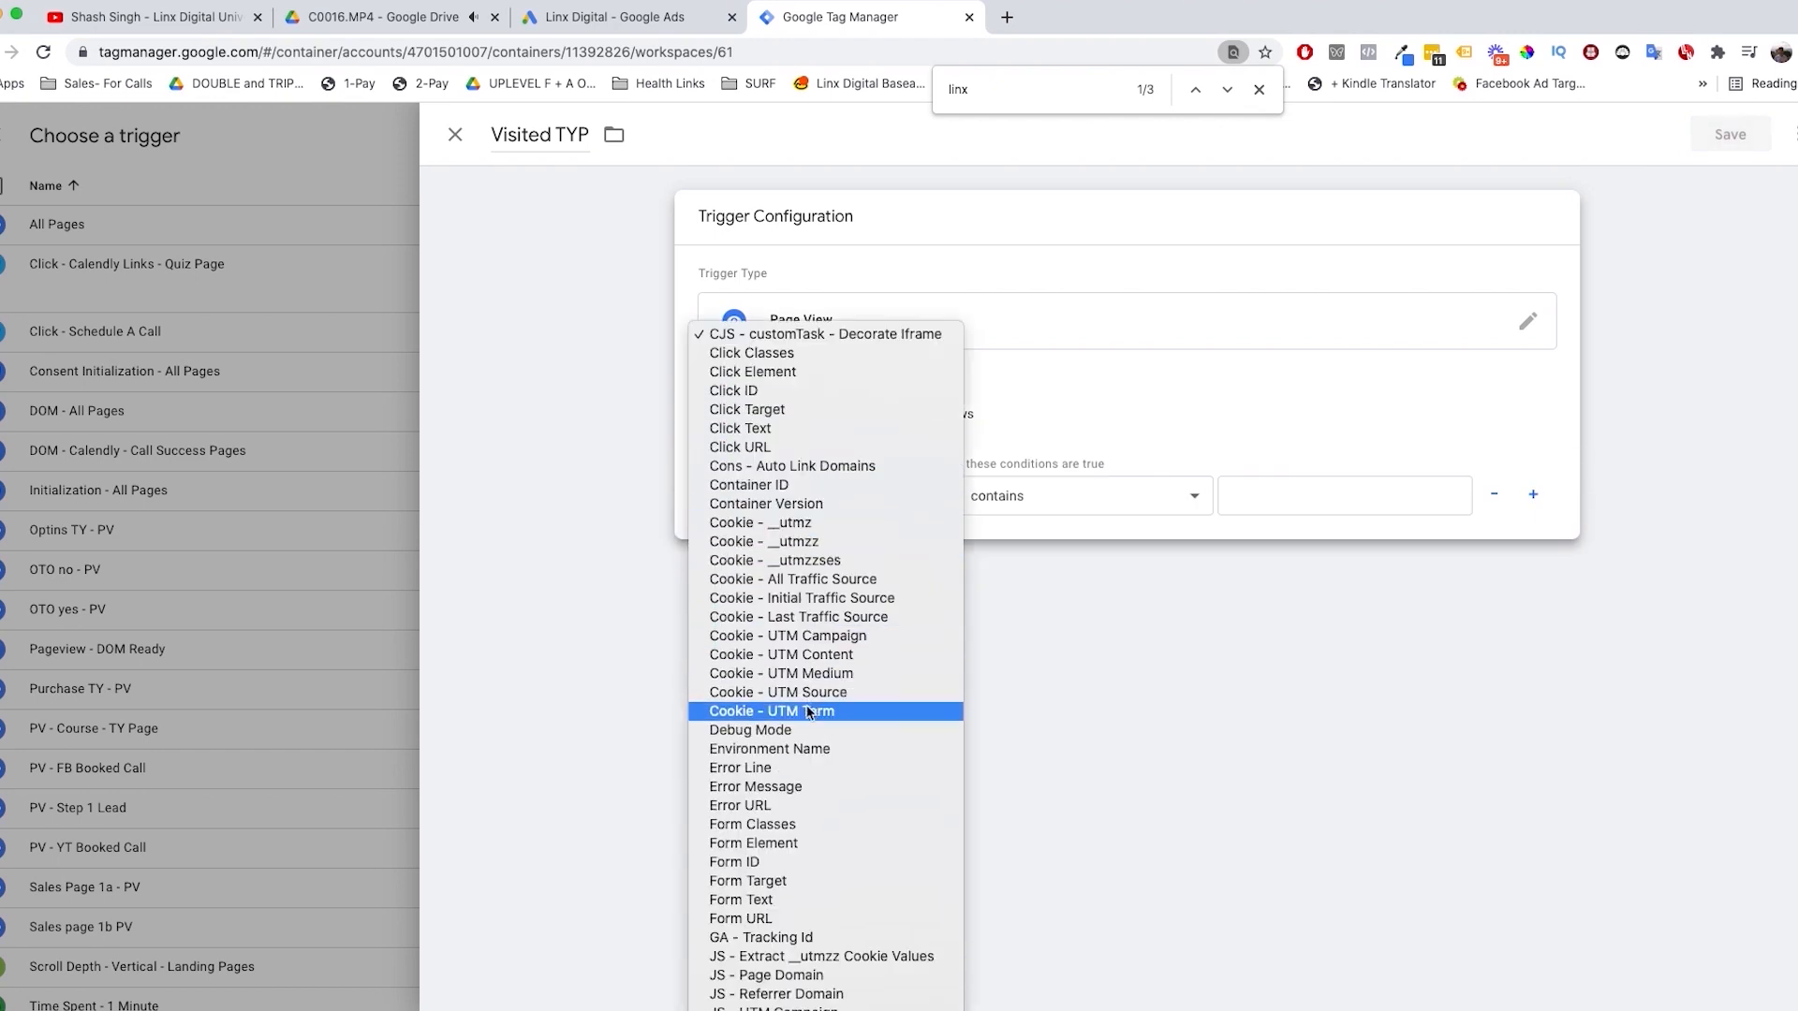
pyautogui.scroll(-2, 789, 855)
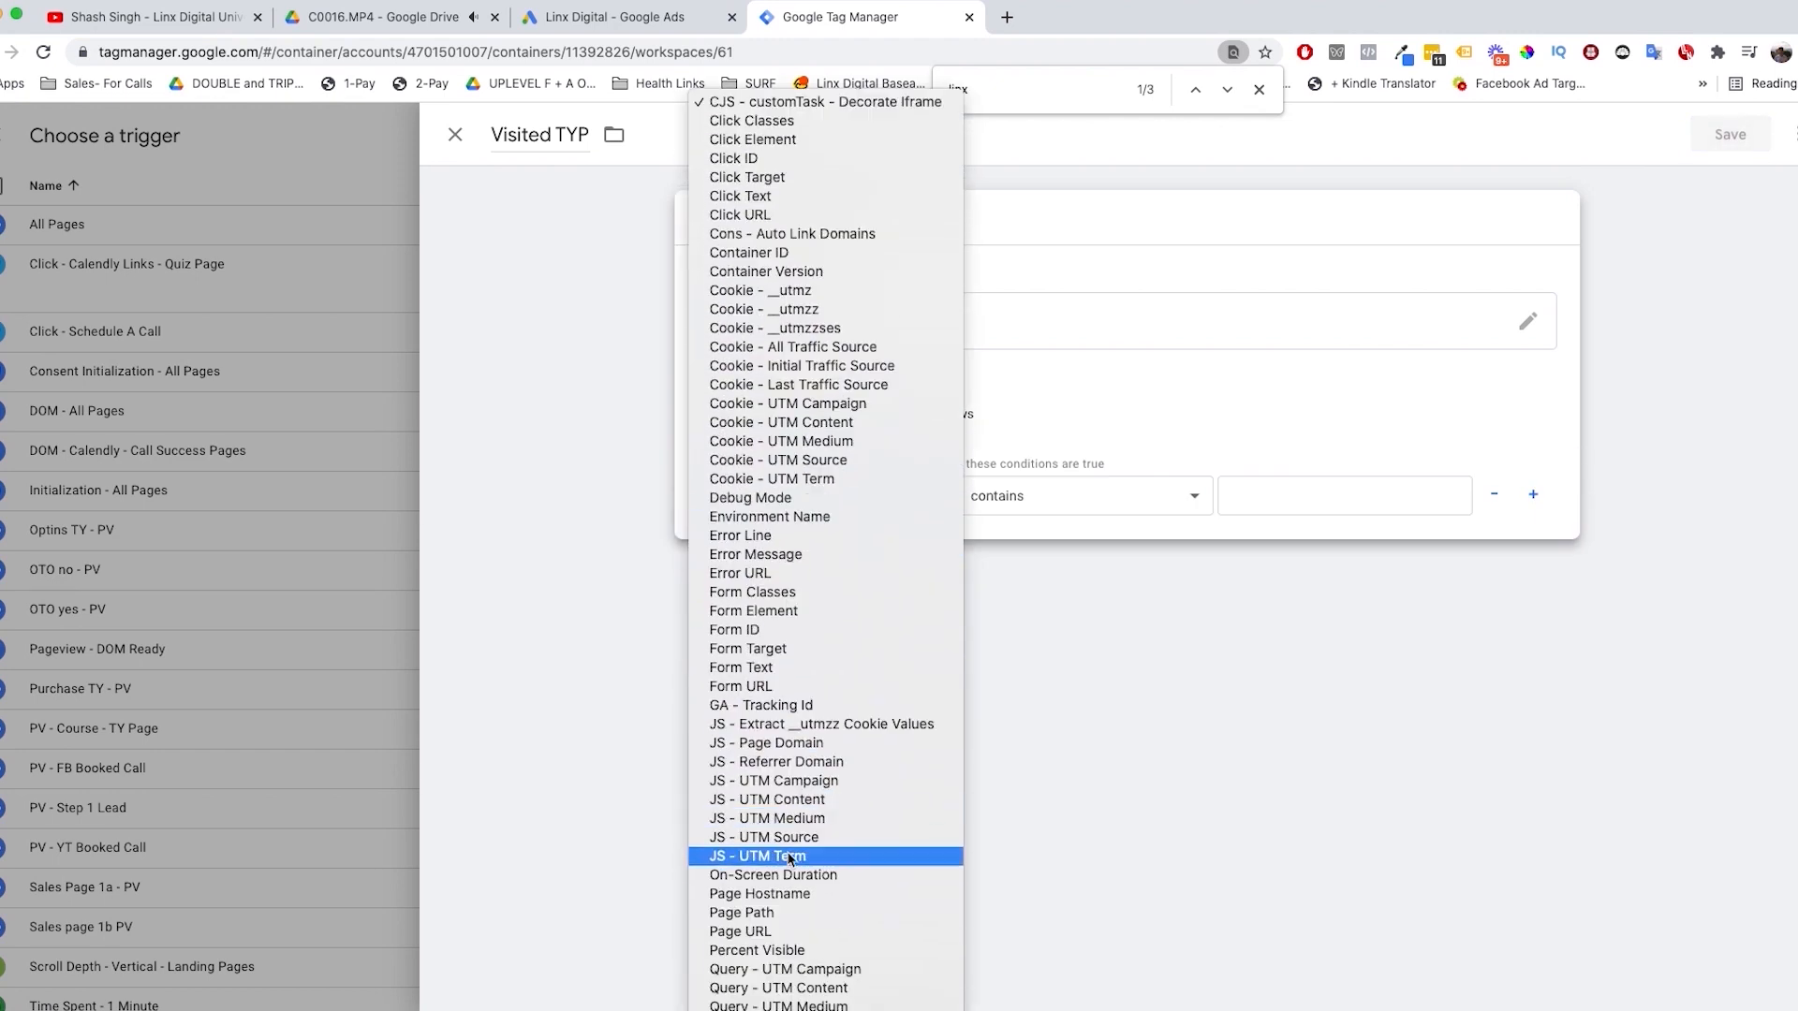
pyautogui.click(793, 931)
pyautogui.click(1292, 492)
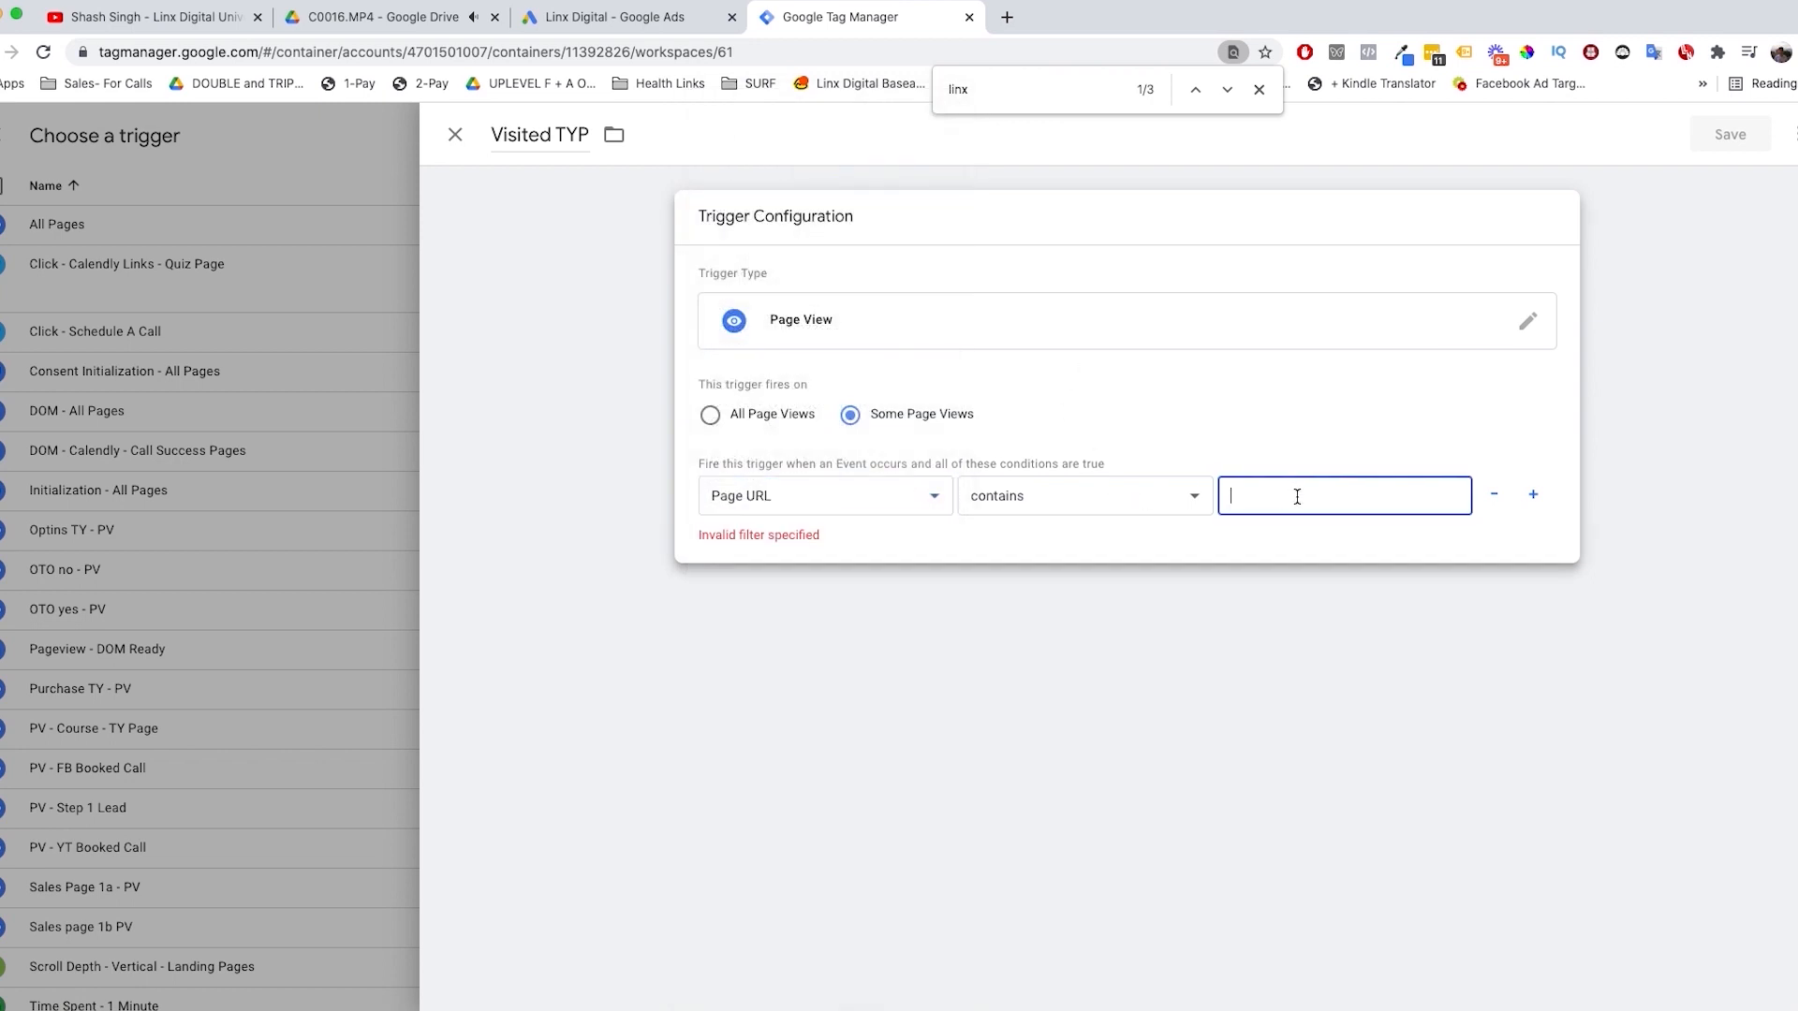
pyautogui.press('BackSpace')
pyautogui.press('Escape')
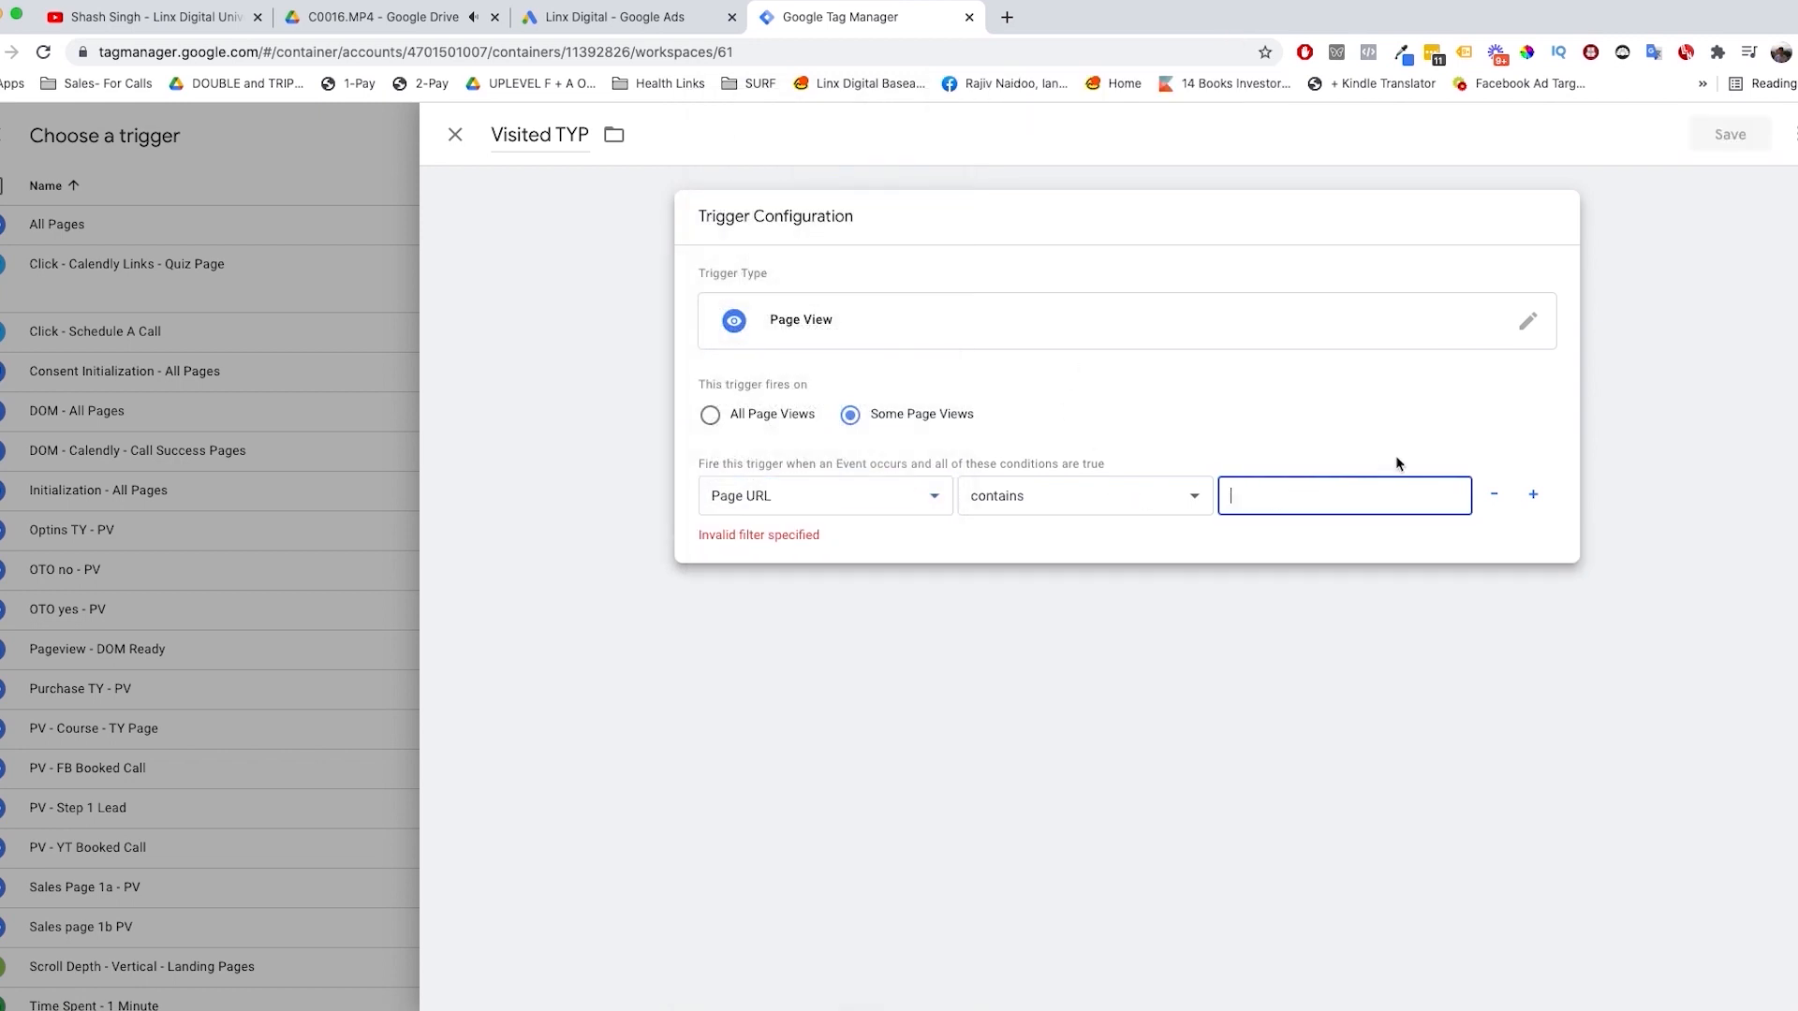
pyautogui.write('thank-you-page-leadform')
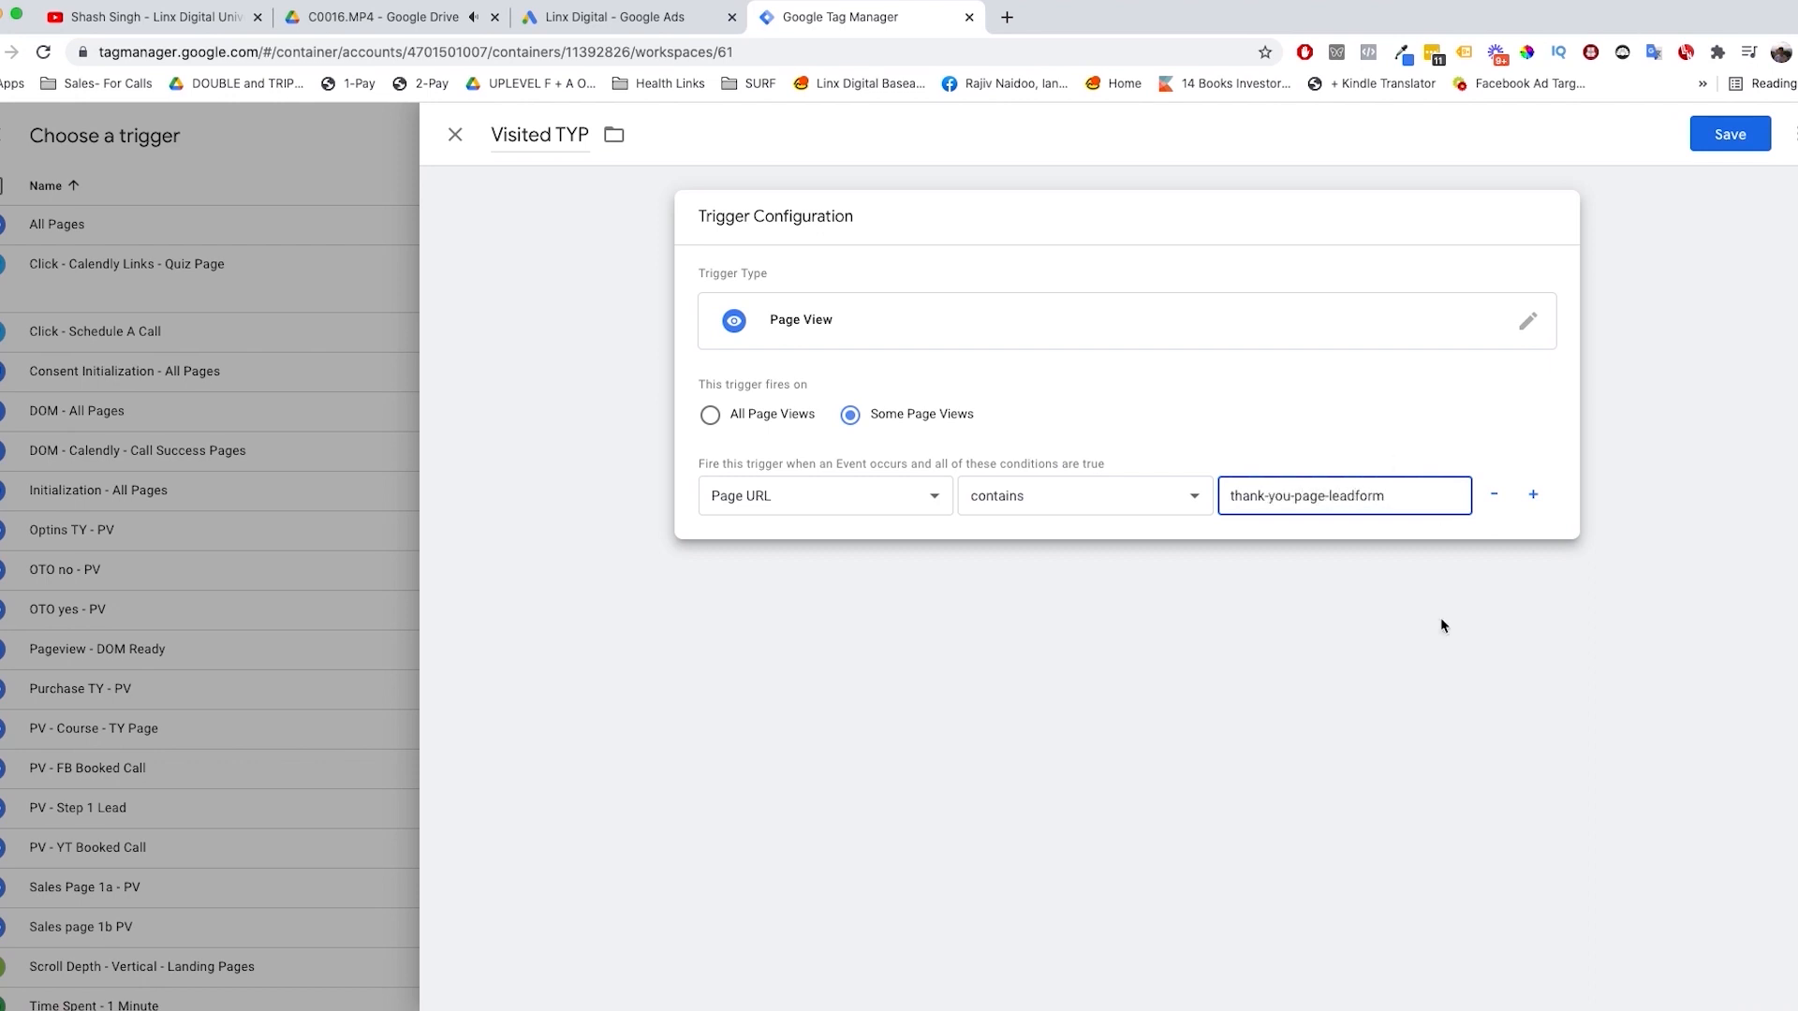
pyautogui.click(1442, 625)
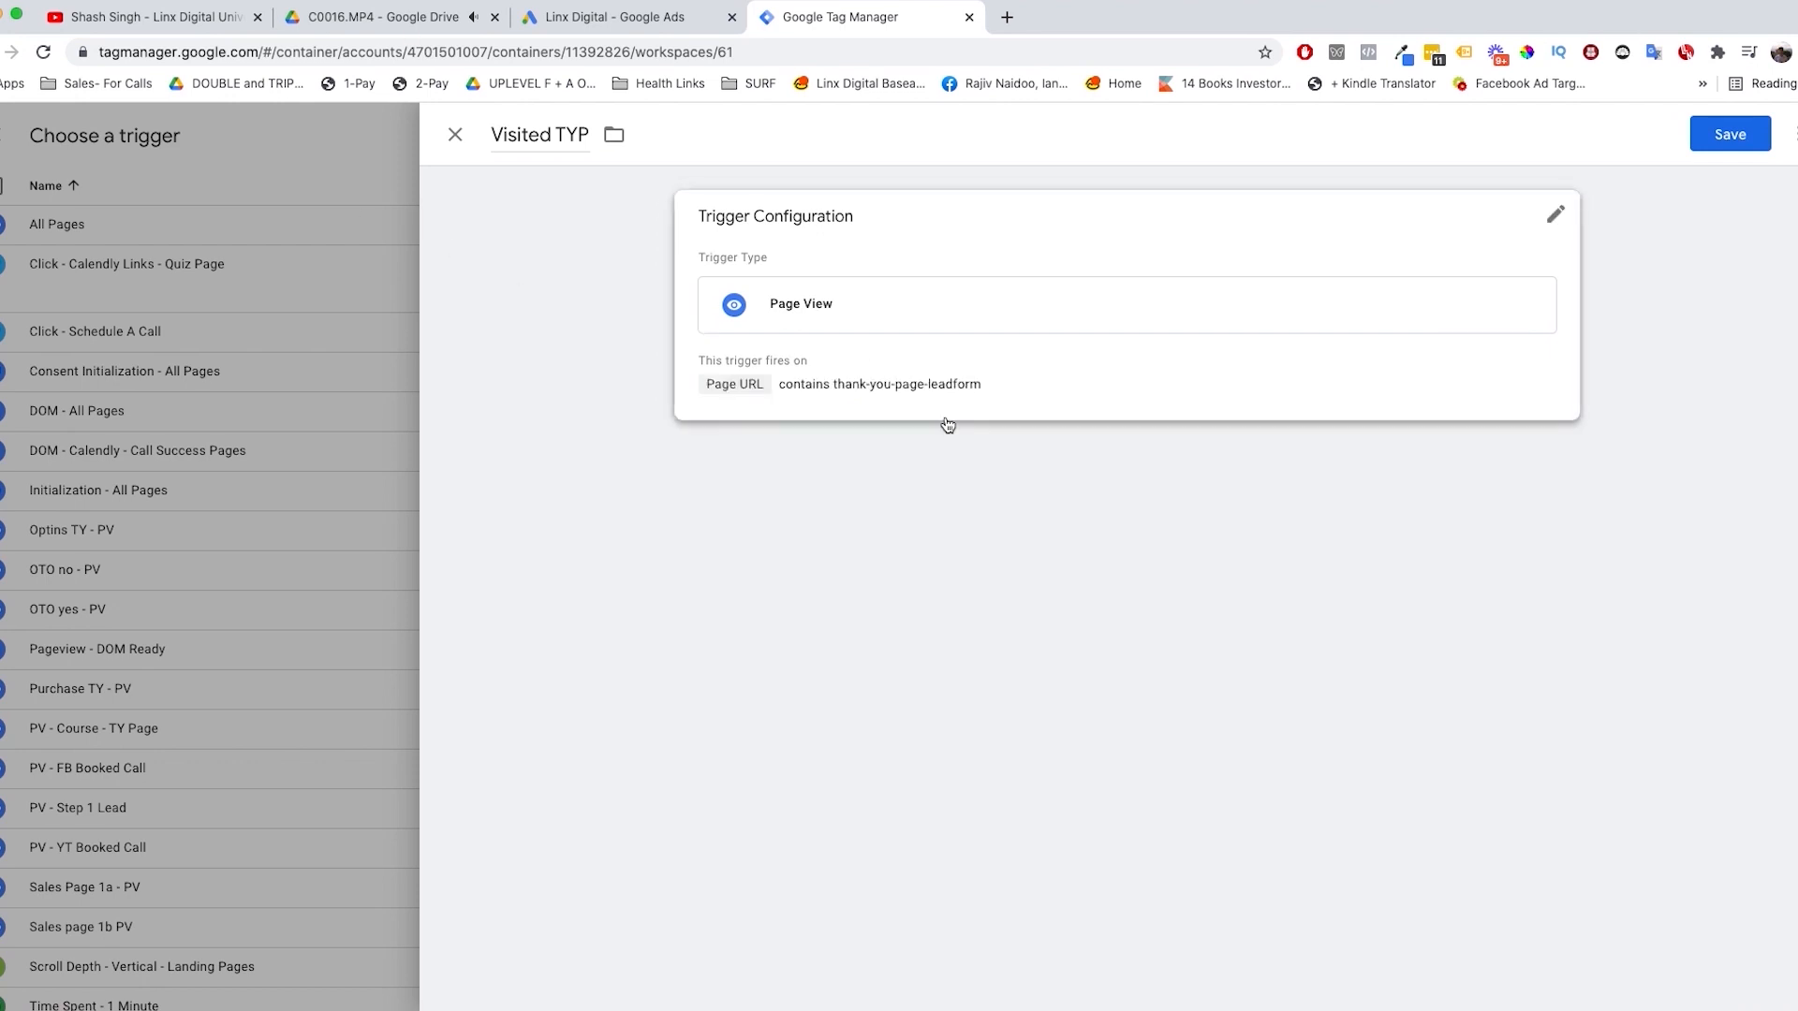
# Step: Close the Visited TYP trigger and the Conversion tag, discarding their unsaved changes
pyautogui.click(454, 136)
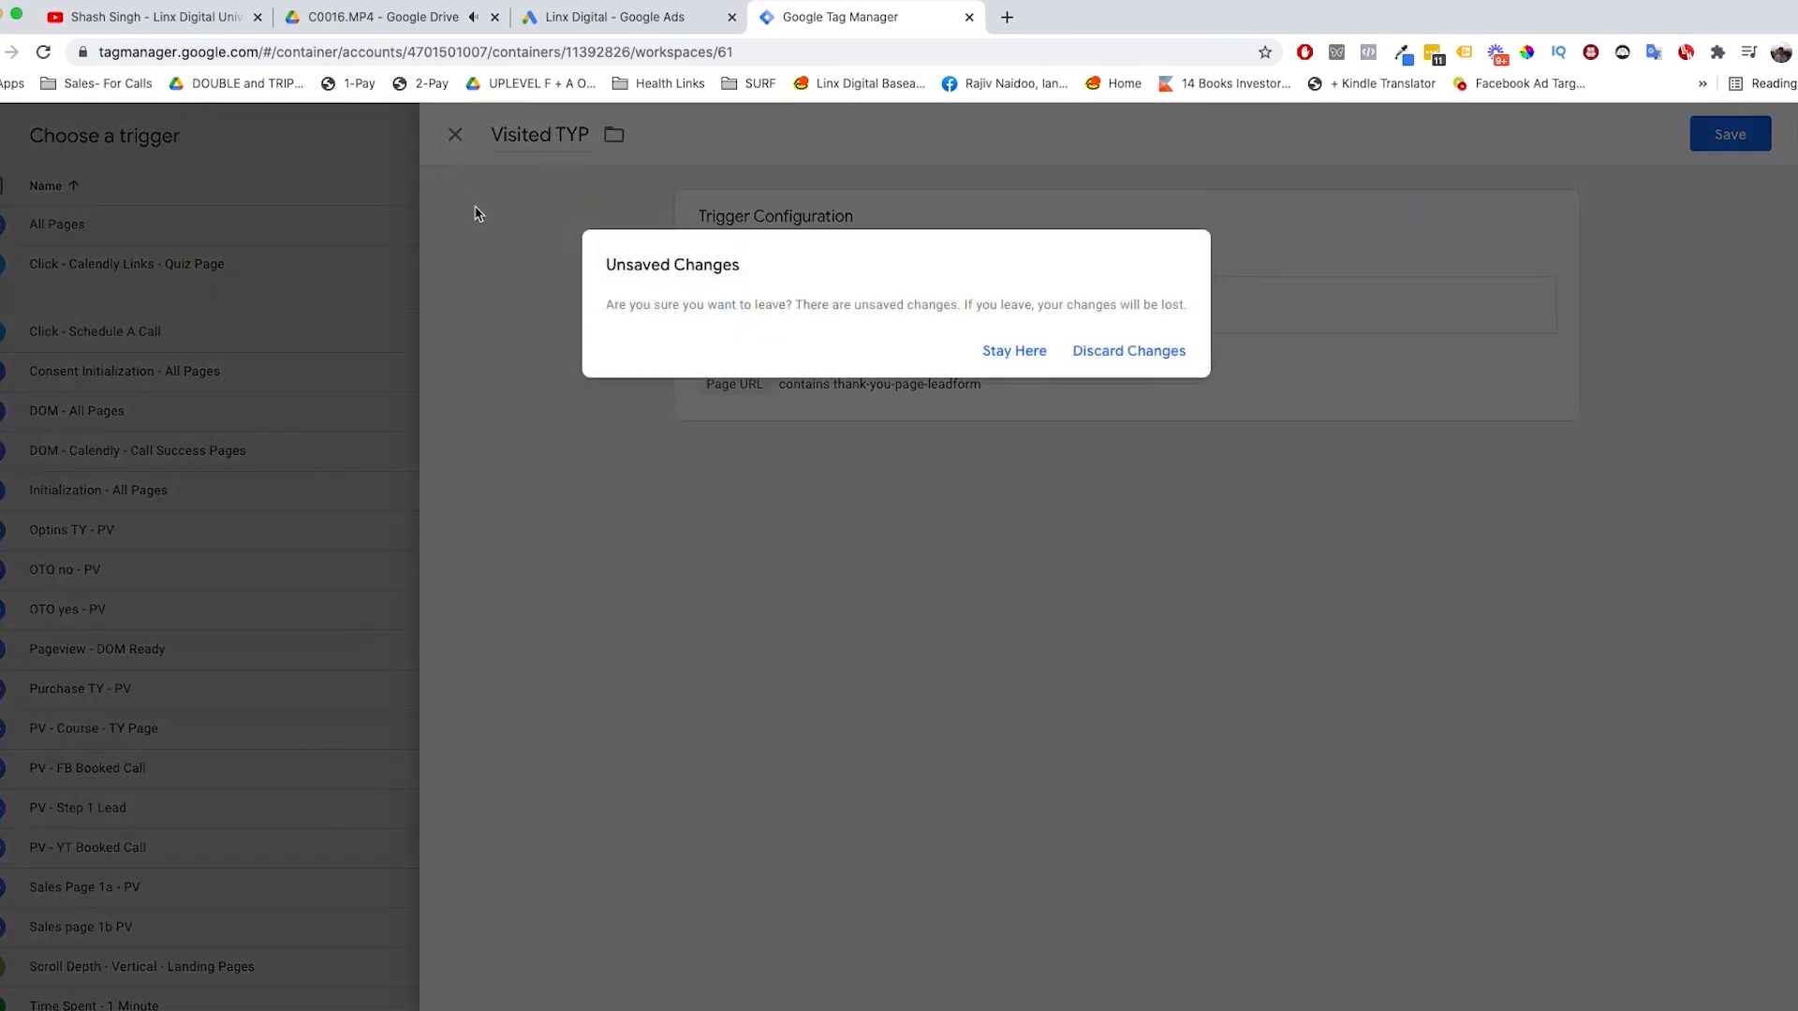
pyautogui.click(1159, 352)
pyautogui.click(455, 137)
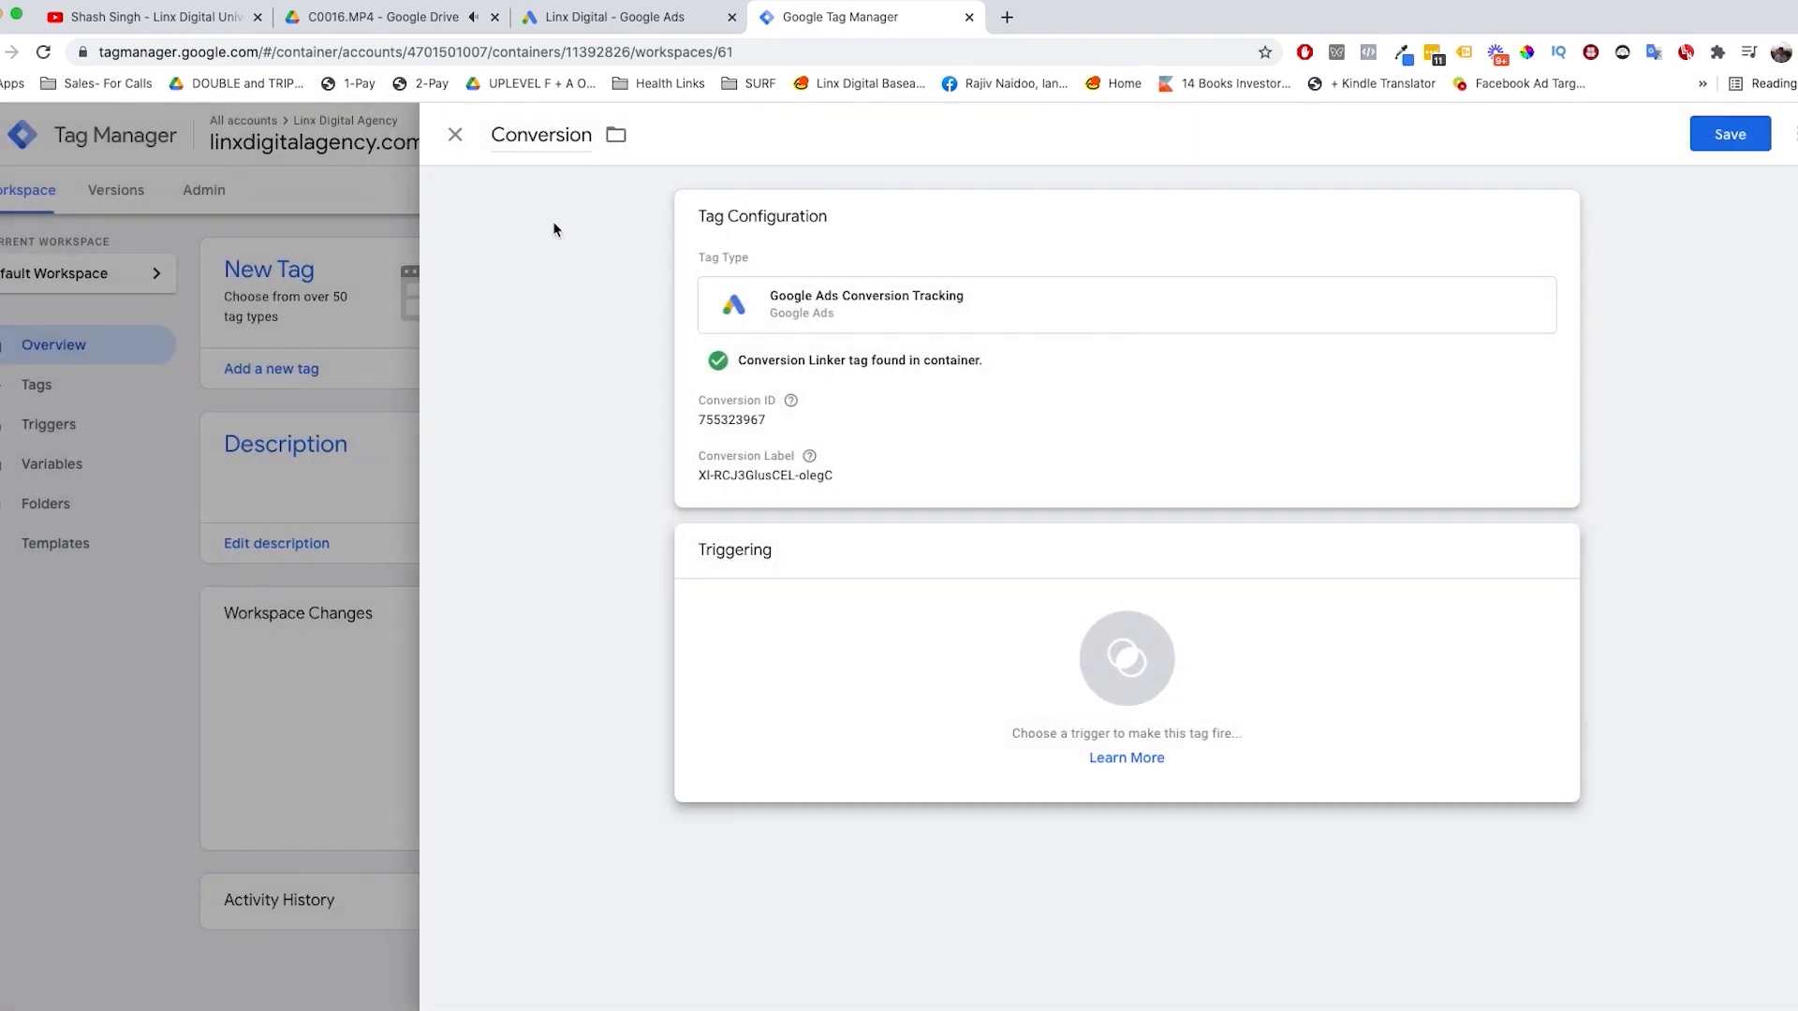
pyautogui.click(455, 136)
pyautogui.click(1077, 352)
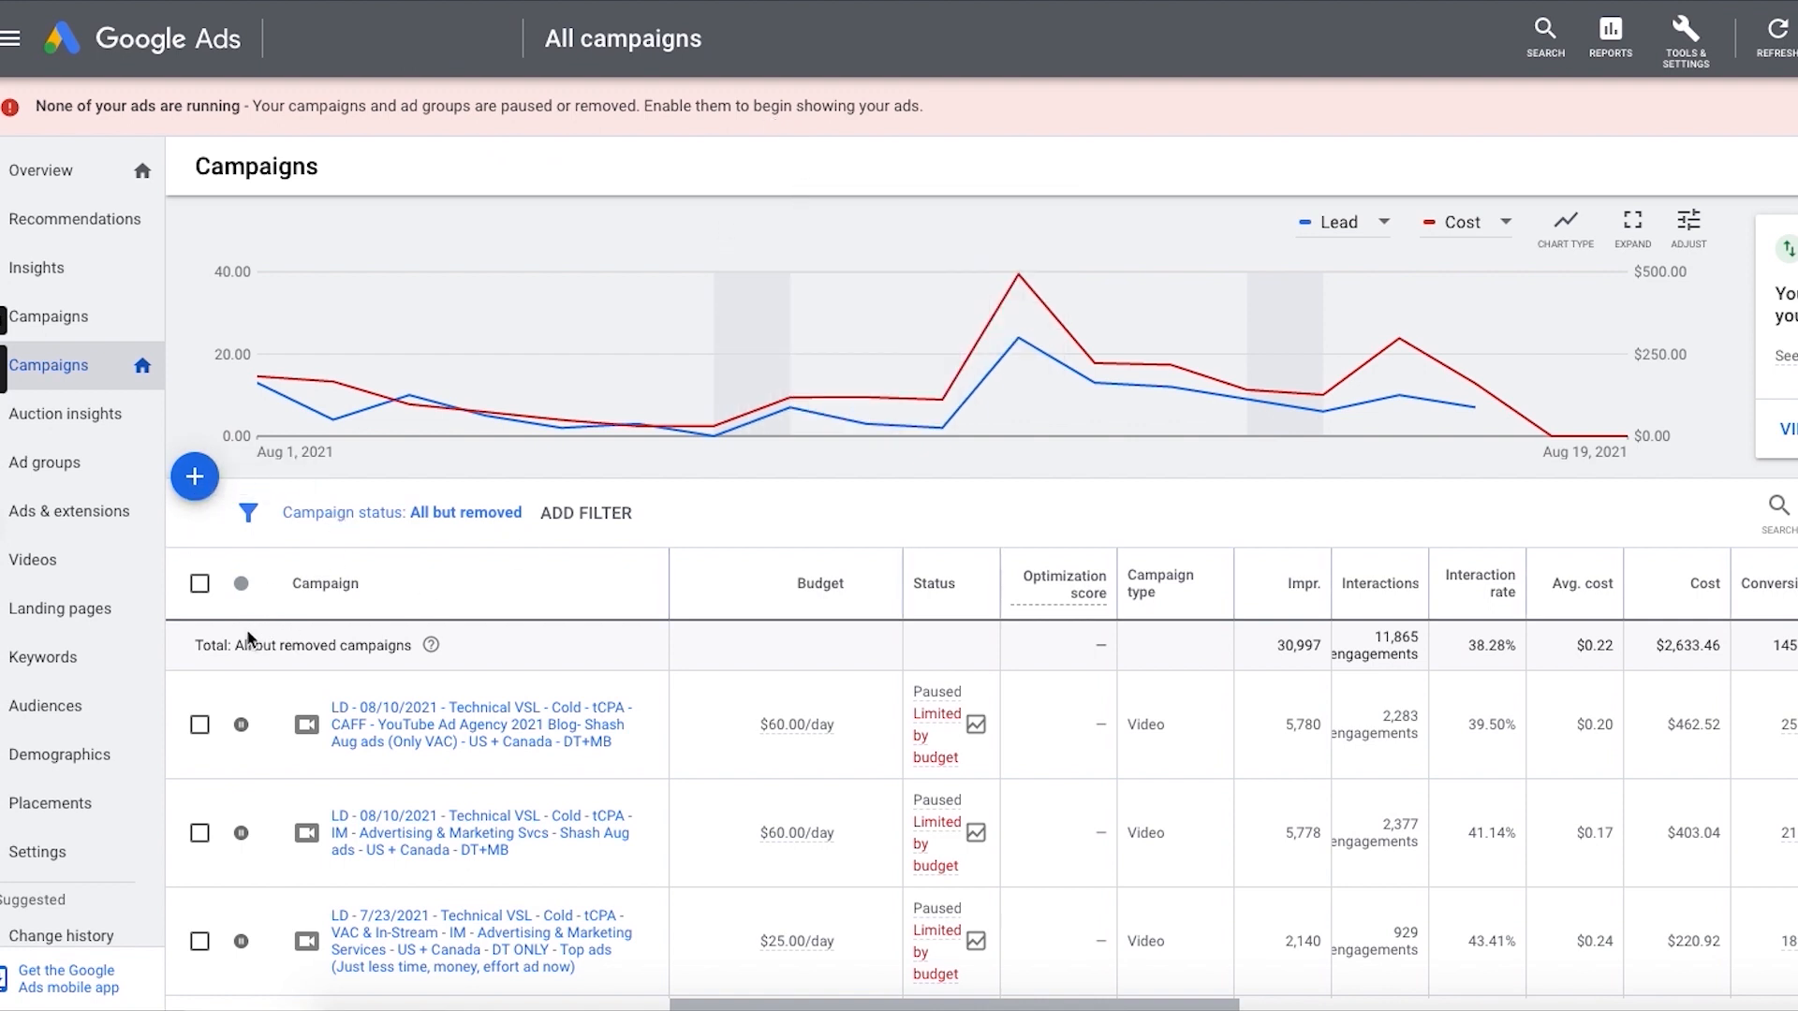
# Step: Start a new Google Ads campaign with the Sales goal and the Video type for driving conversions, and continue to its settings
pyautogui.click(202, 479)
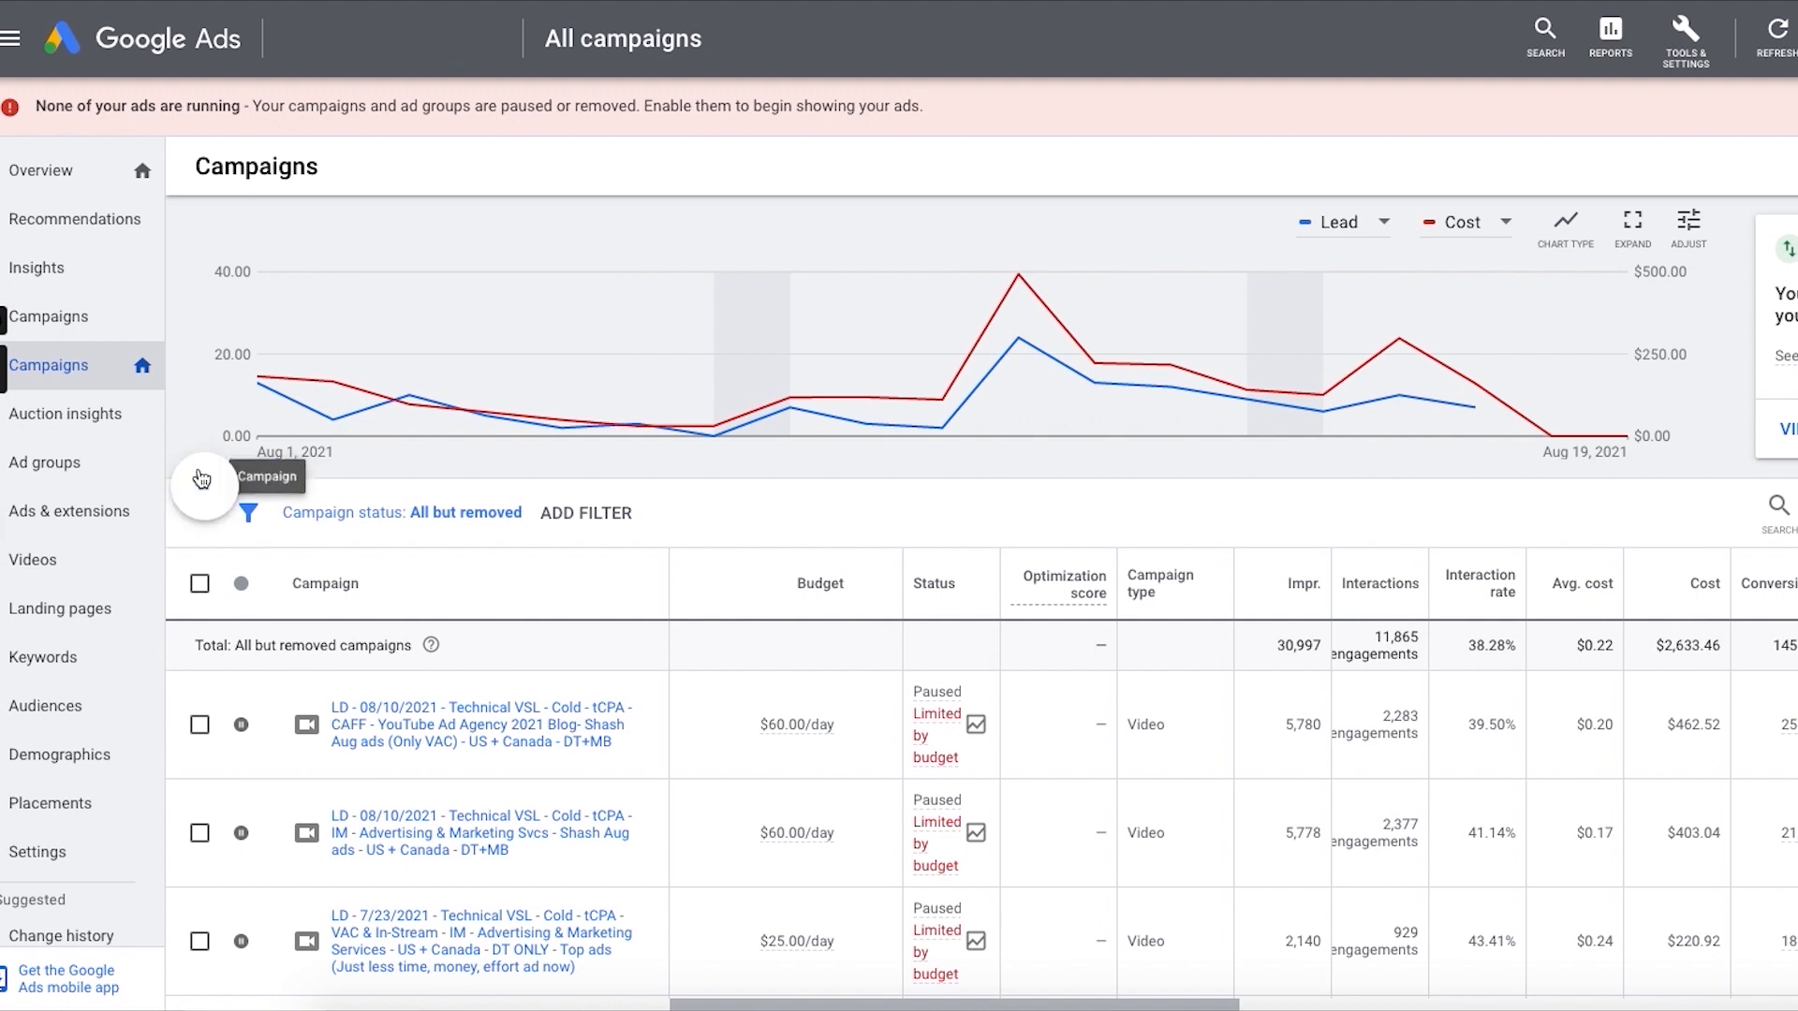
pyautogui.click(371, 554)
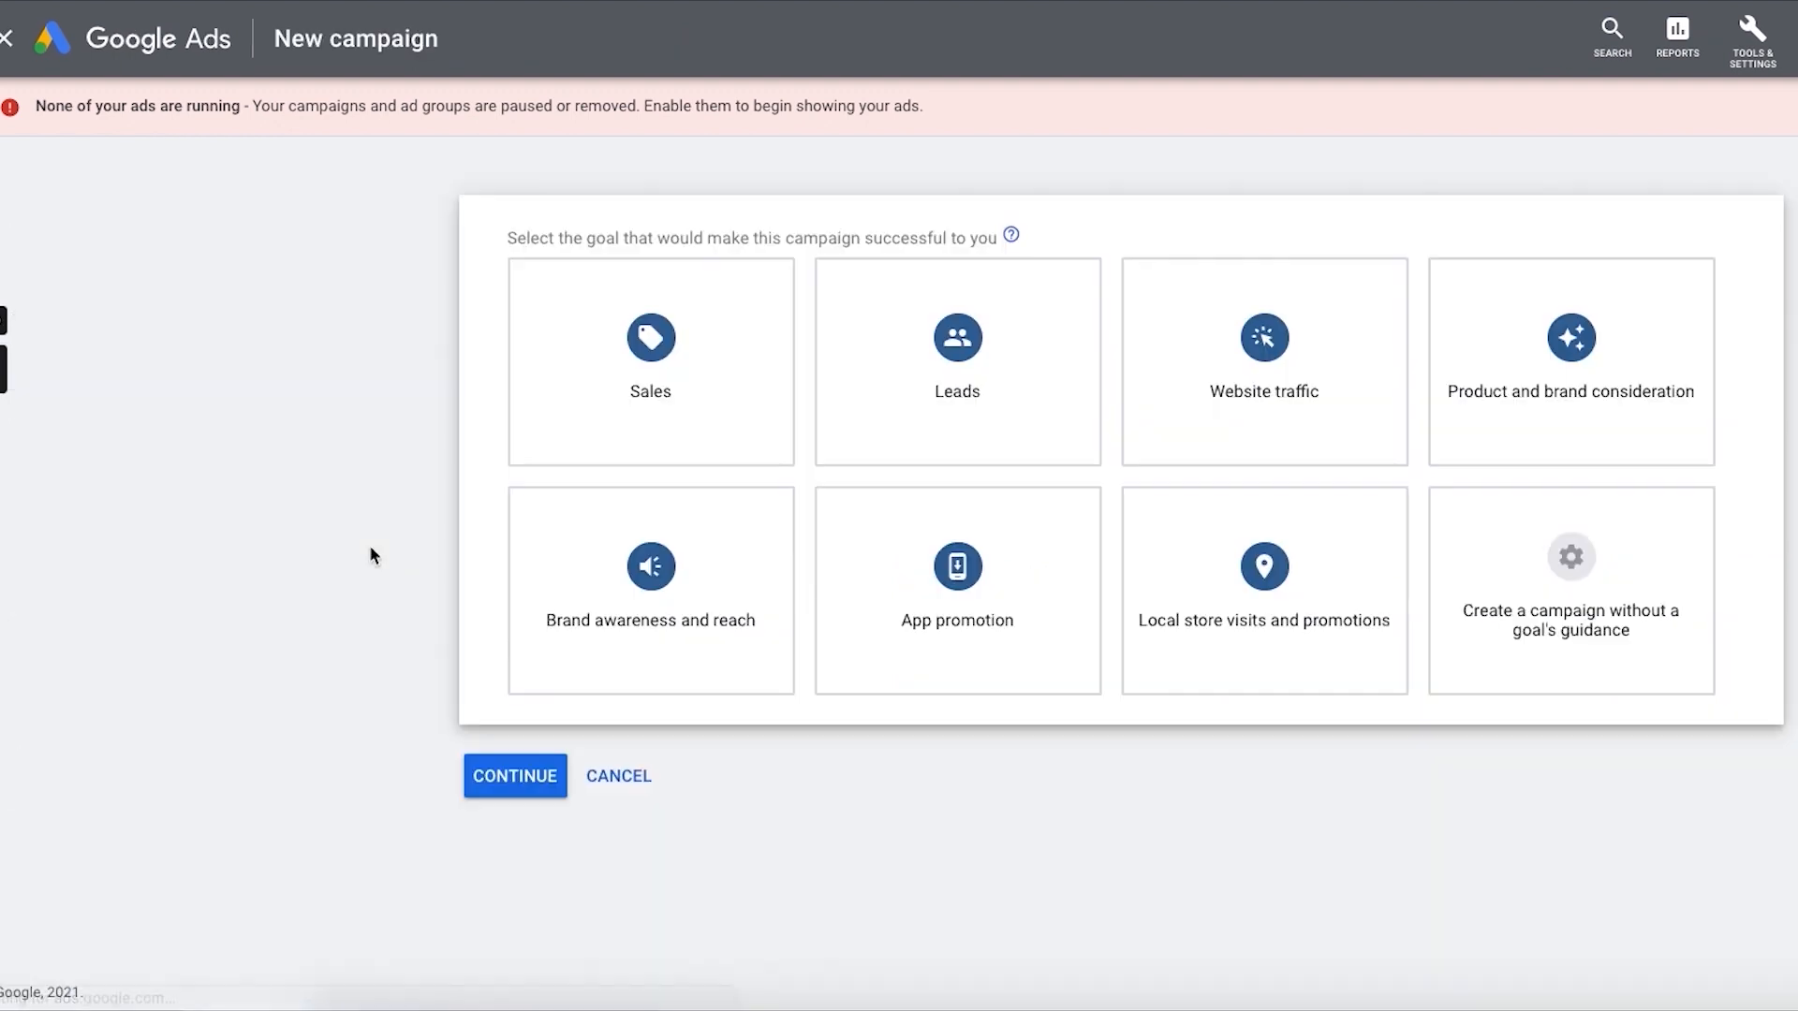
pyautogui.click(660, 349)
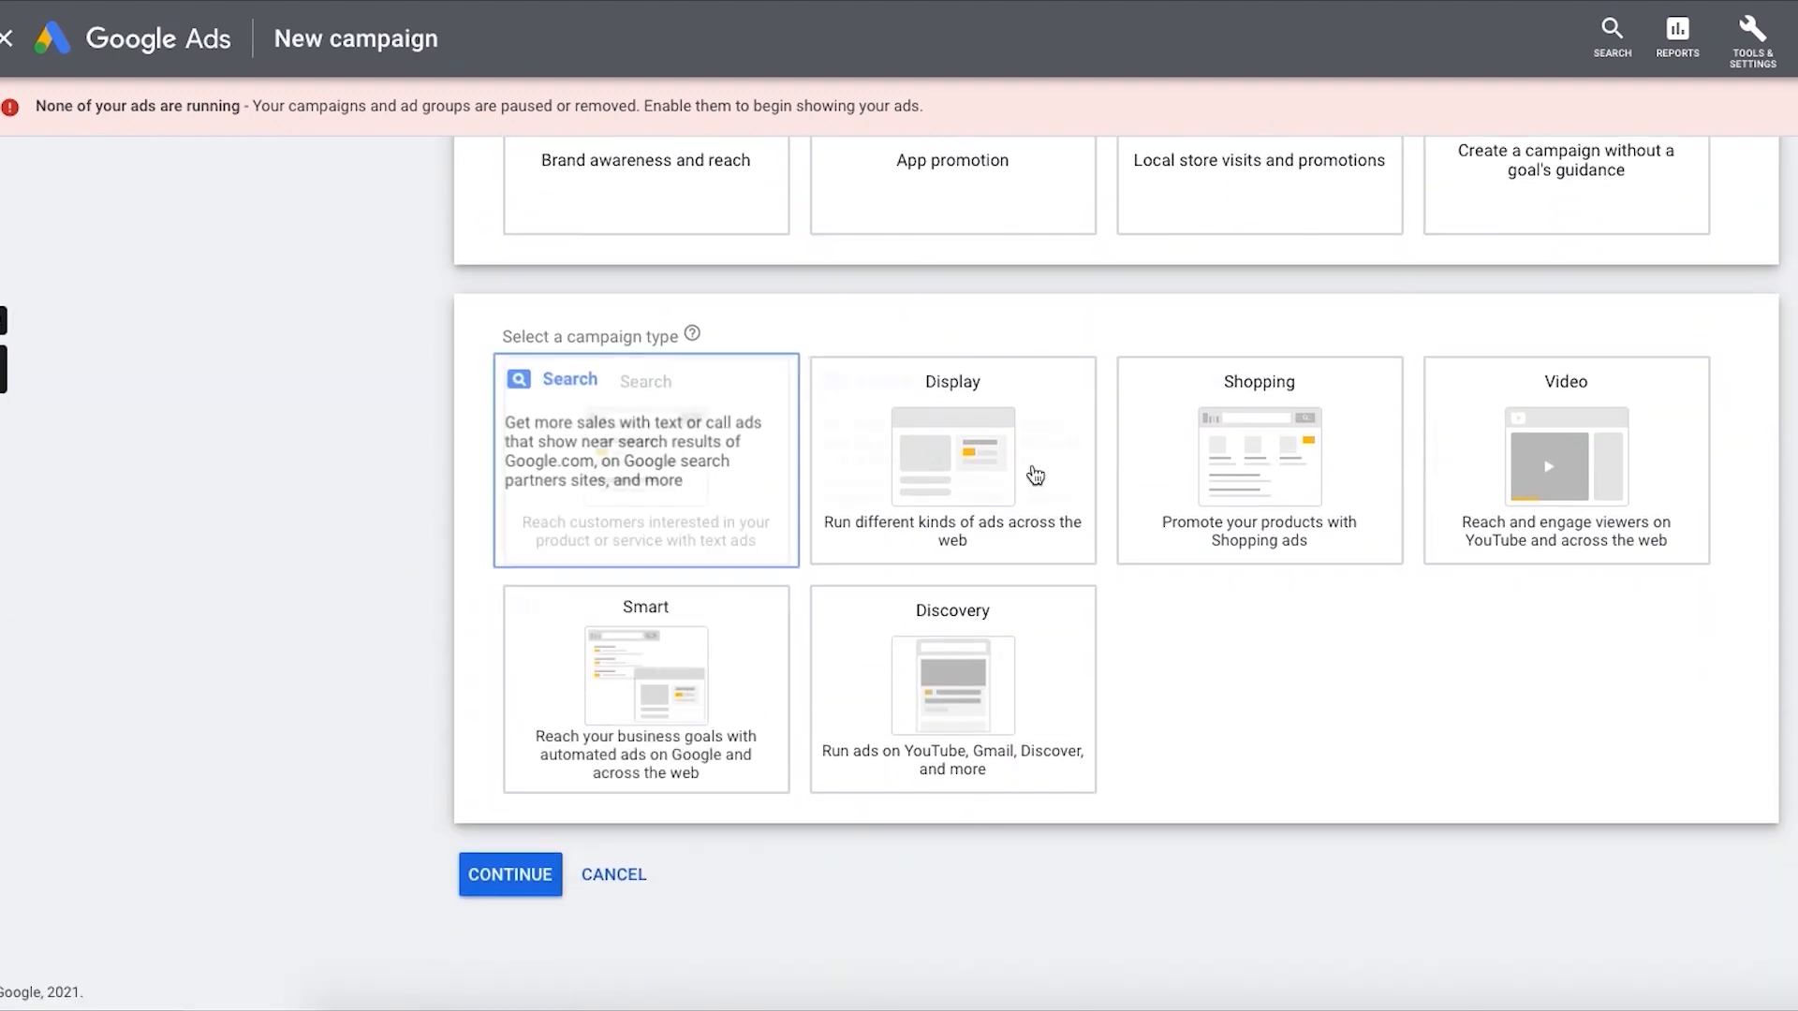
pyautogui.click(1582, 487)
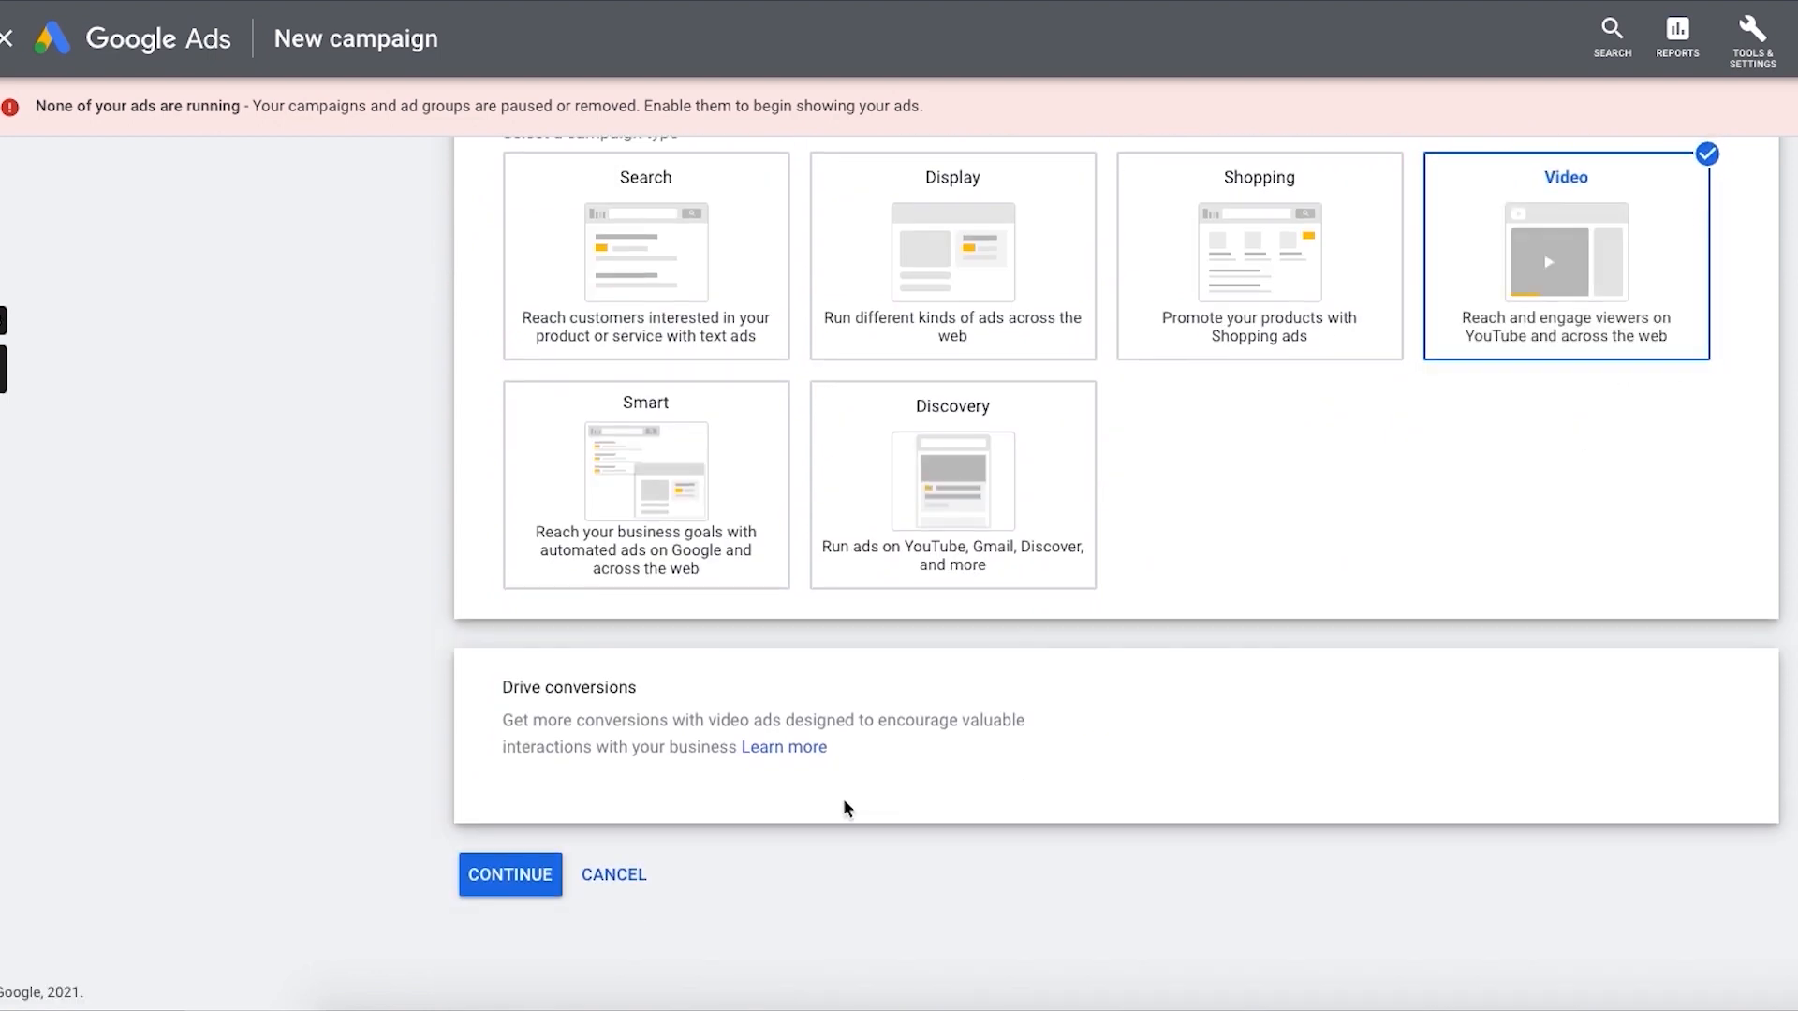
pyautogui.click(476, 871)
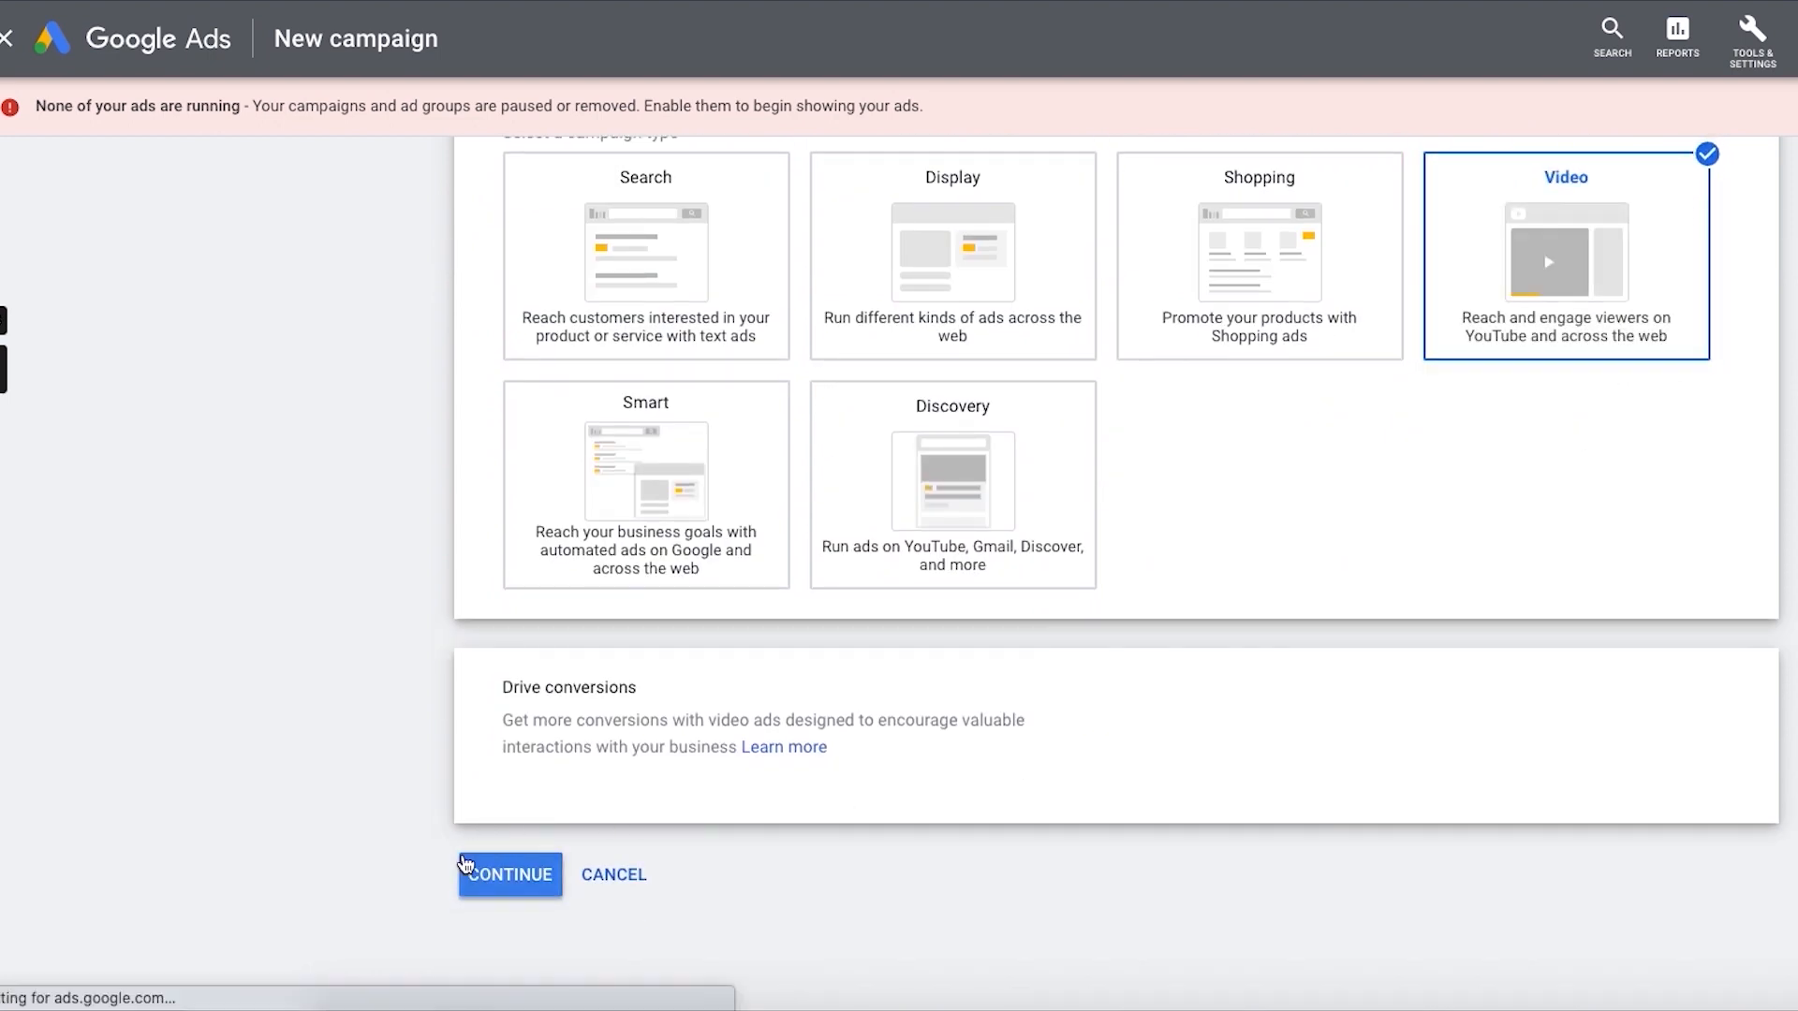
pyautogui.hotkey('alt', 'Left')
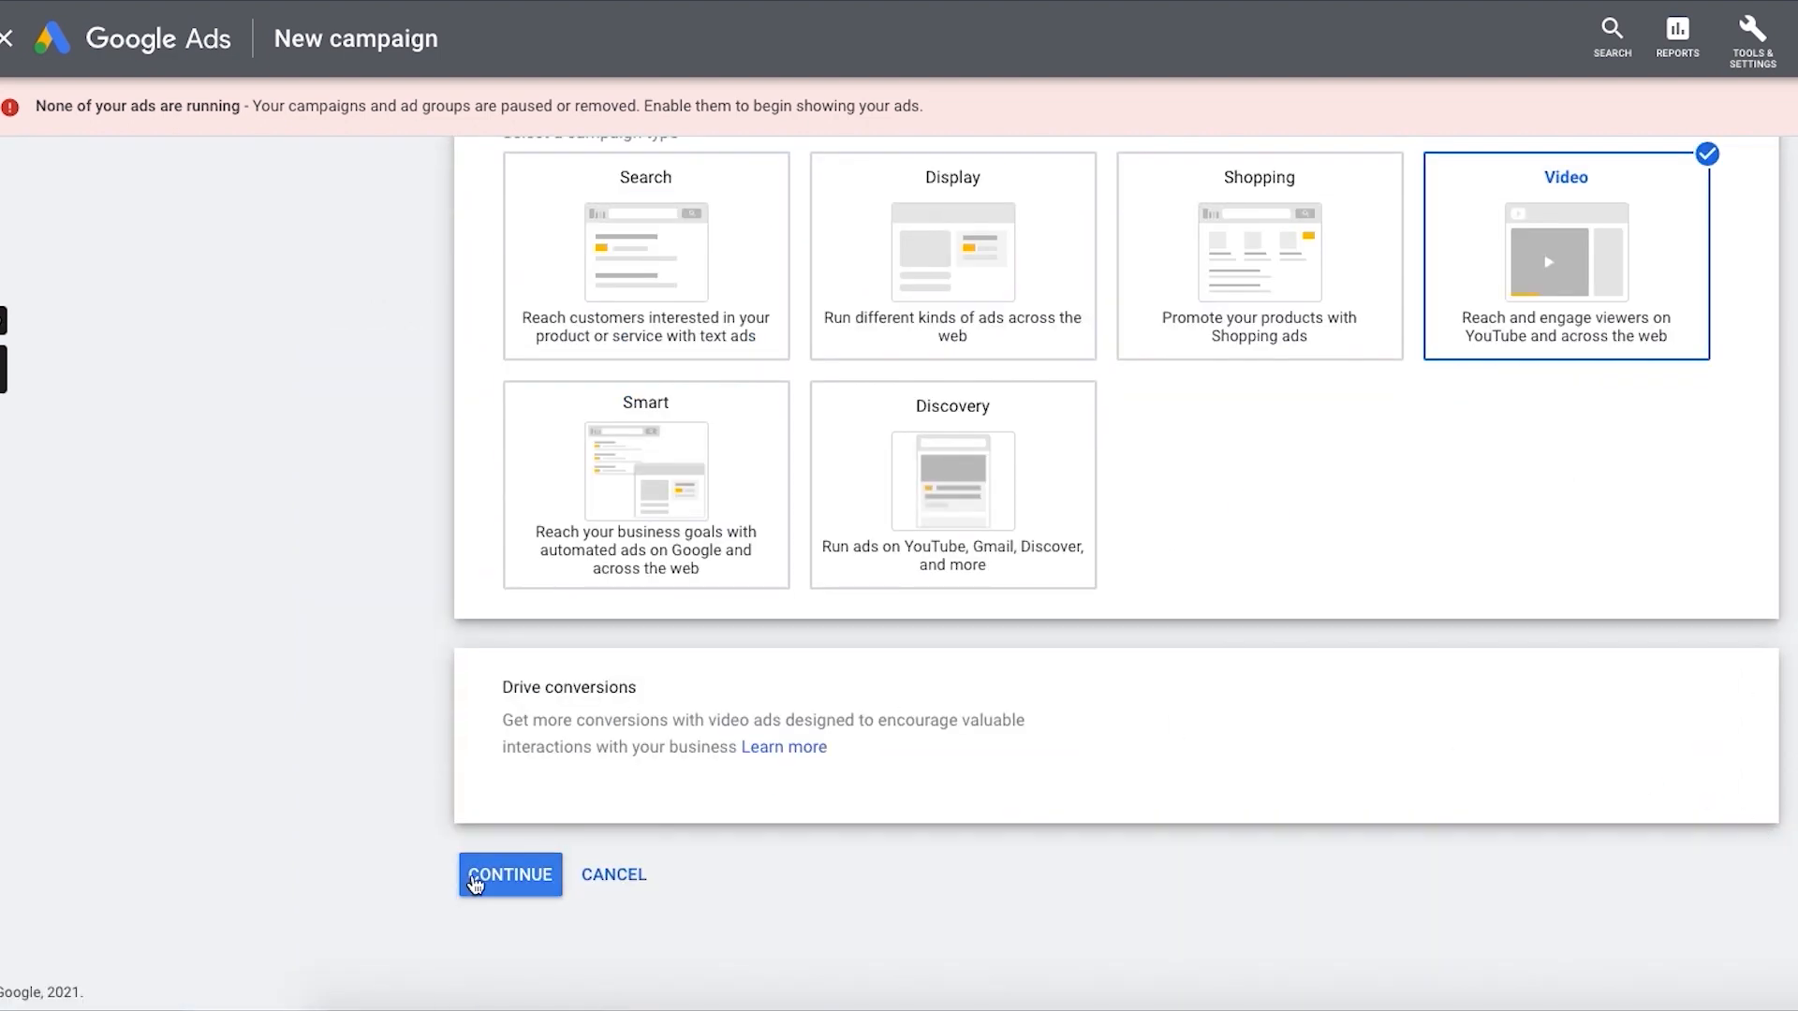
pyautogui.scroll(7, 1217, 524)
pyautogui.scroll(-7, 1217, 618)
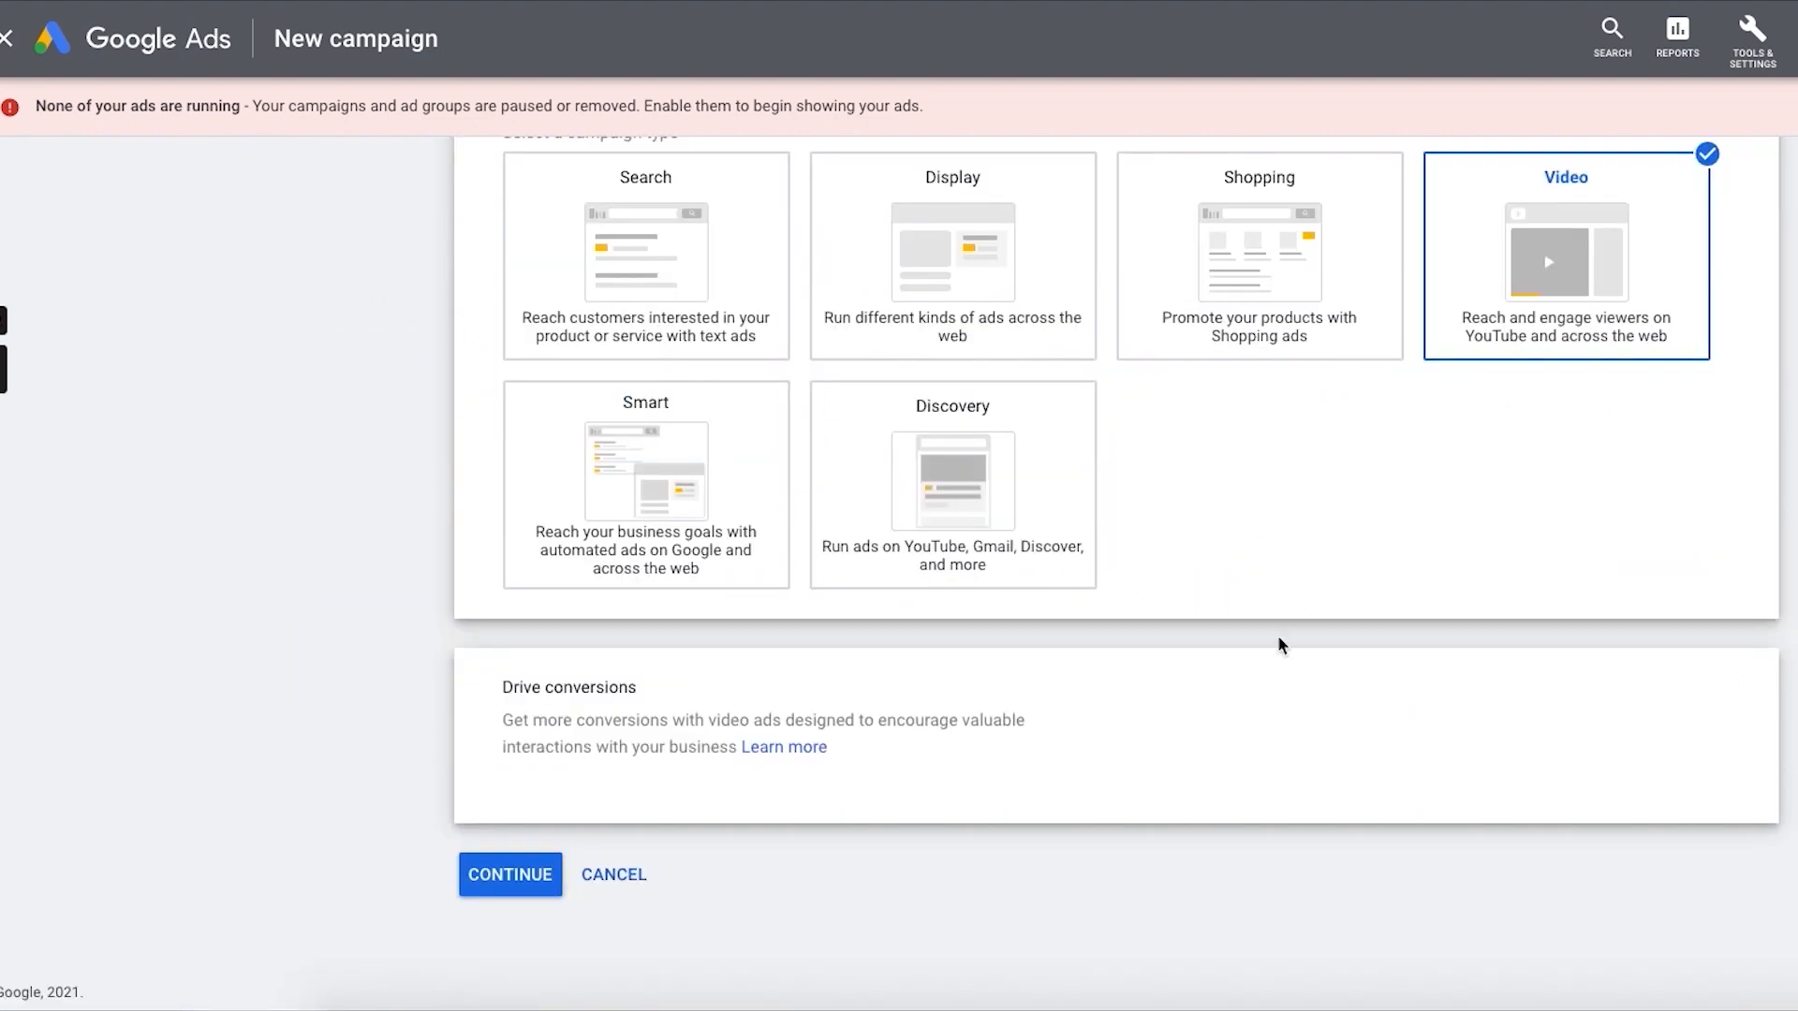
pyautogui.click(500, 870)
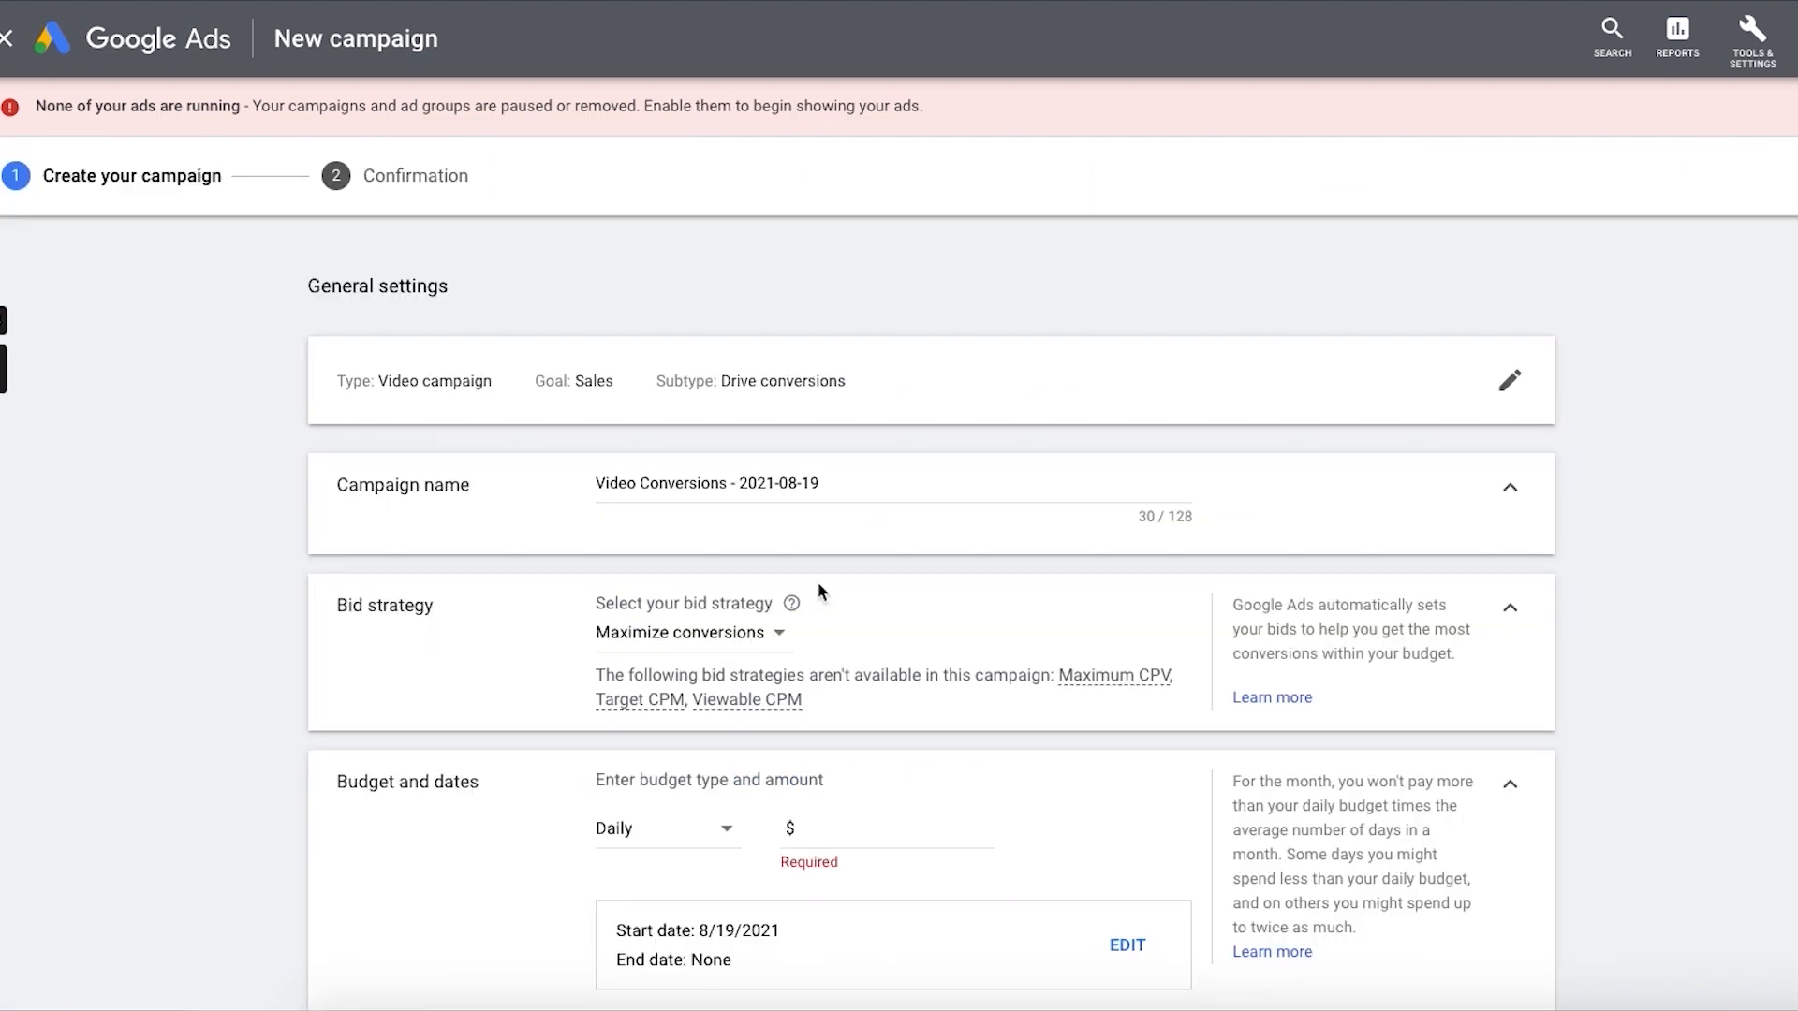
# Step: Replace the default campaign name with "Aug 19 - 2021 - tCPA"
pyautogui.tripleClick(750, 491)
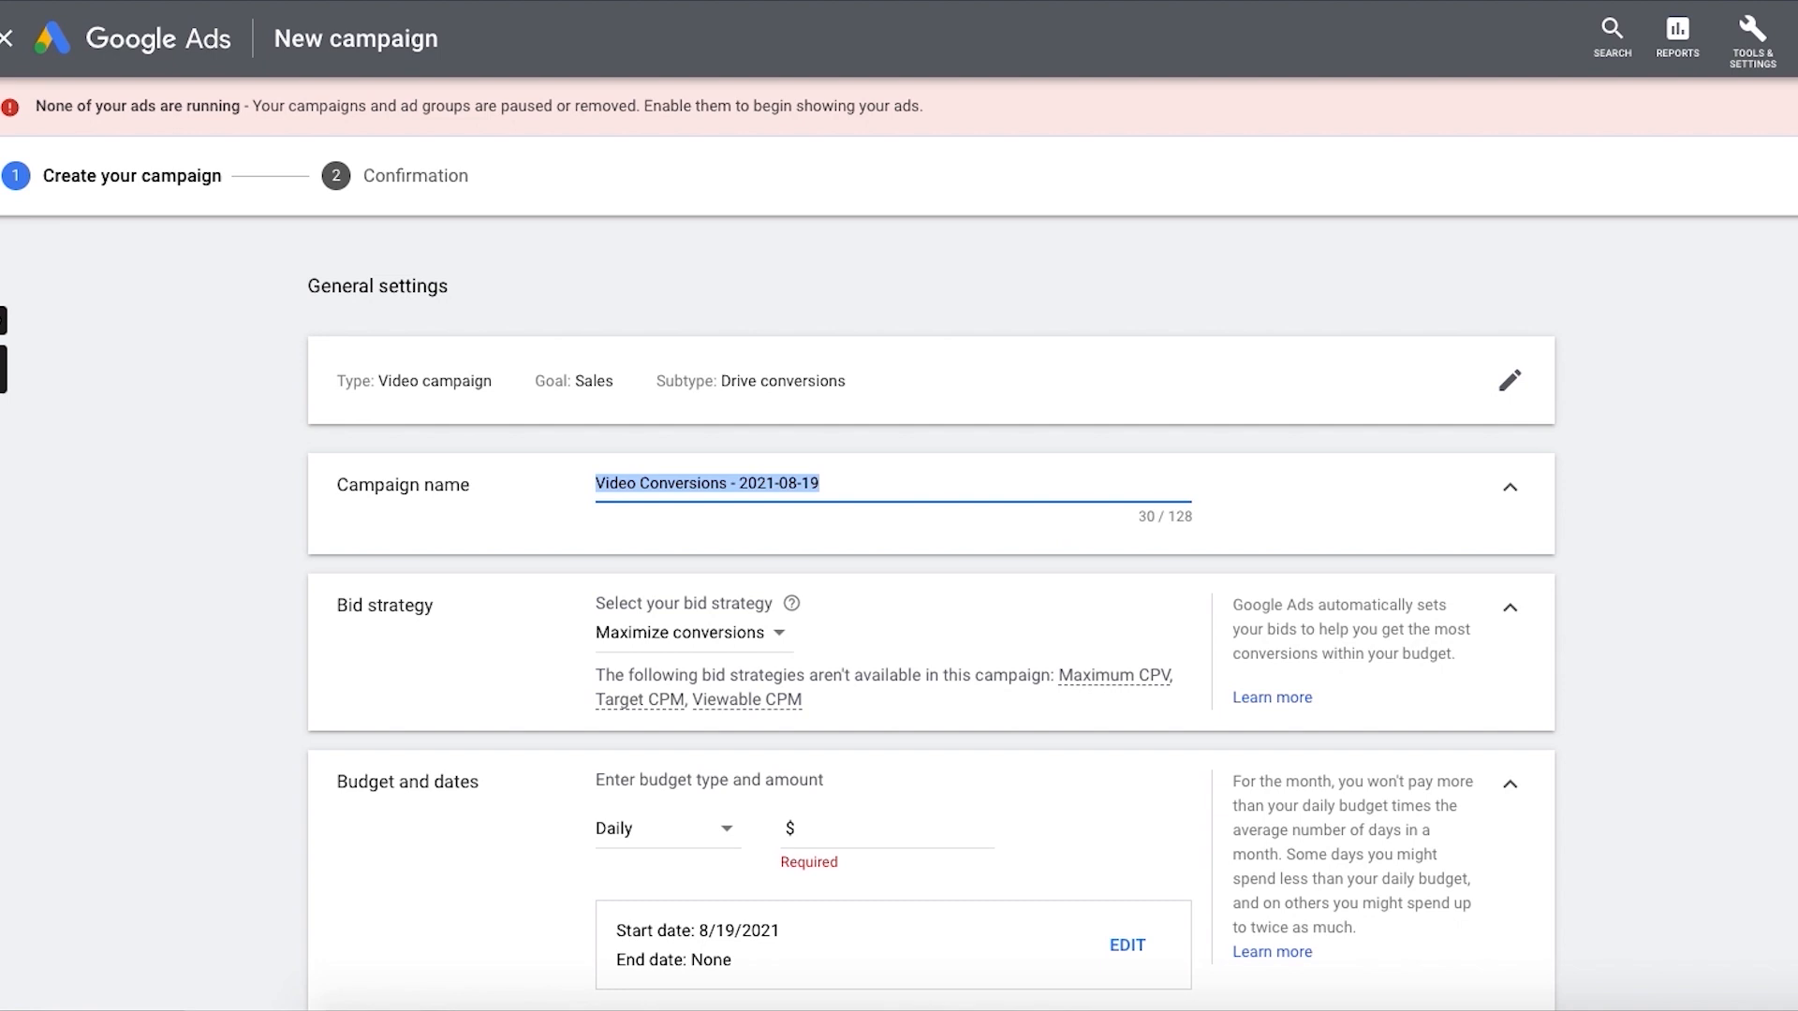
pyautogui.press('BackSpace')
pyautogui.write('August 1')
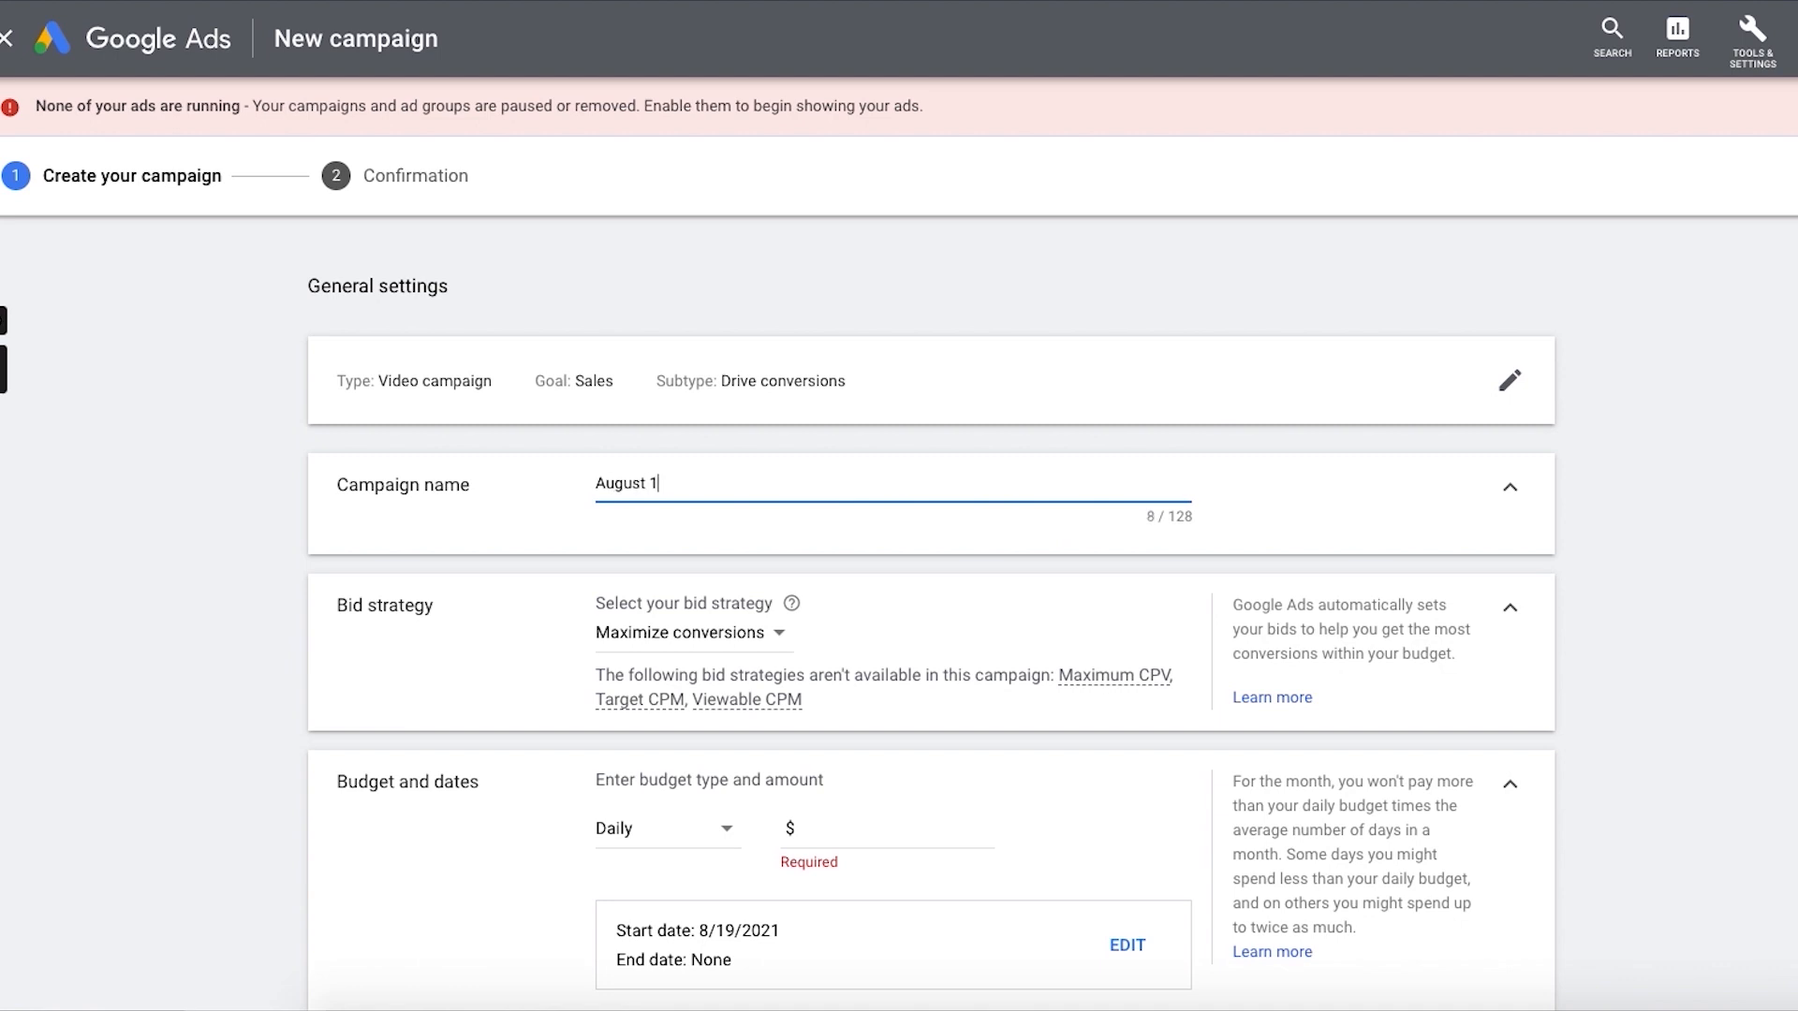
pyautogui.press('BackSpace')
pyautogui.press('BackSpace')
pyautogui.press('BackSpace')
pyautogui.press('BackSpace')
pyautogui.press('BackSpace')
pyautogui.write('19 - 202')
pyautogui.press('BackSpace')
pyautogui.press('BackSpace')
pyautogui.press('BackSpace')
pyautogui.write('2021 - tCPA')
# Step: Set the campaign's bid strategy to Target CPA
pyautogui.click(680, 658)
pyautogui.click(680, 656)
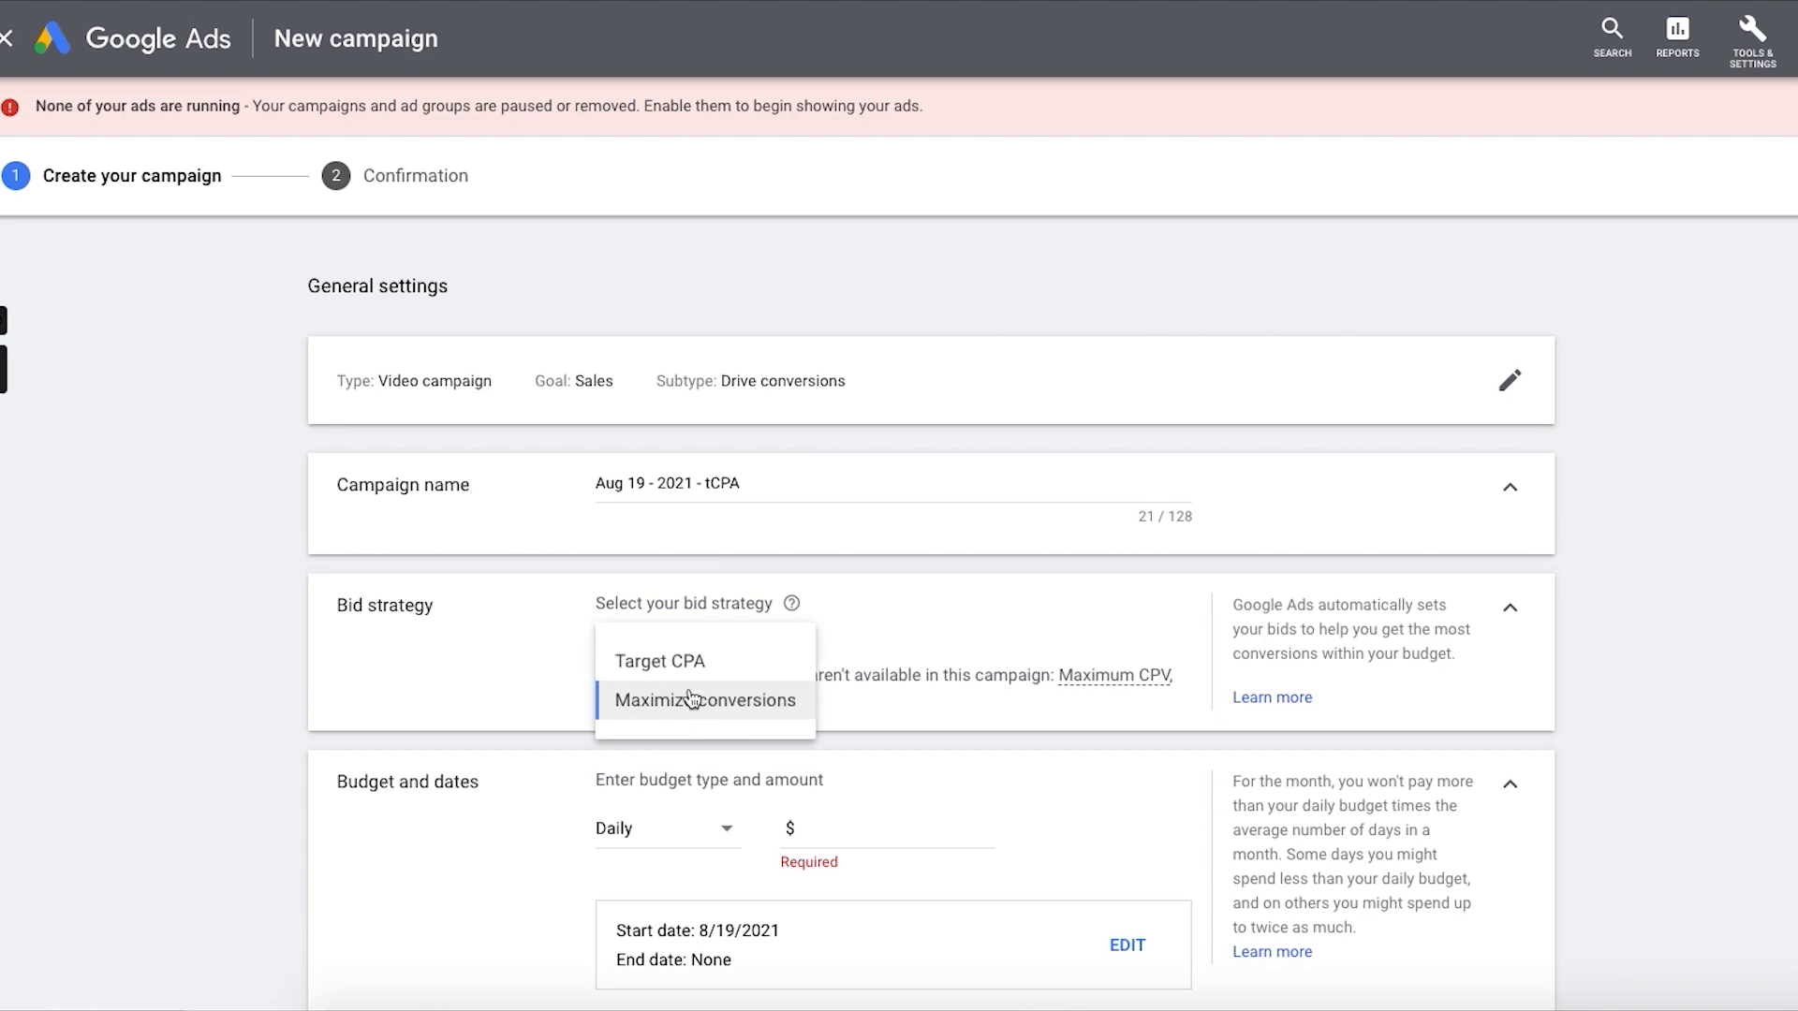
pyautogui.click(790, 637)
# Step: Extend the campaign name to "Aug 19 - 2021 - tCPA - YT Ad KWs - Multiple Ads"
pyautogui.click(834, 477)
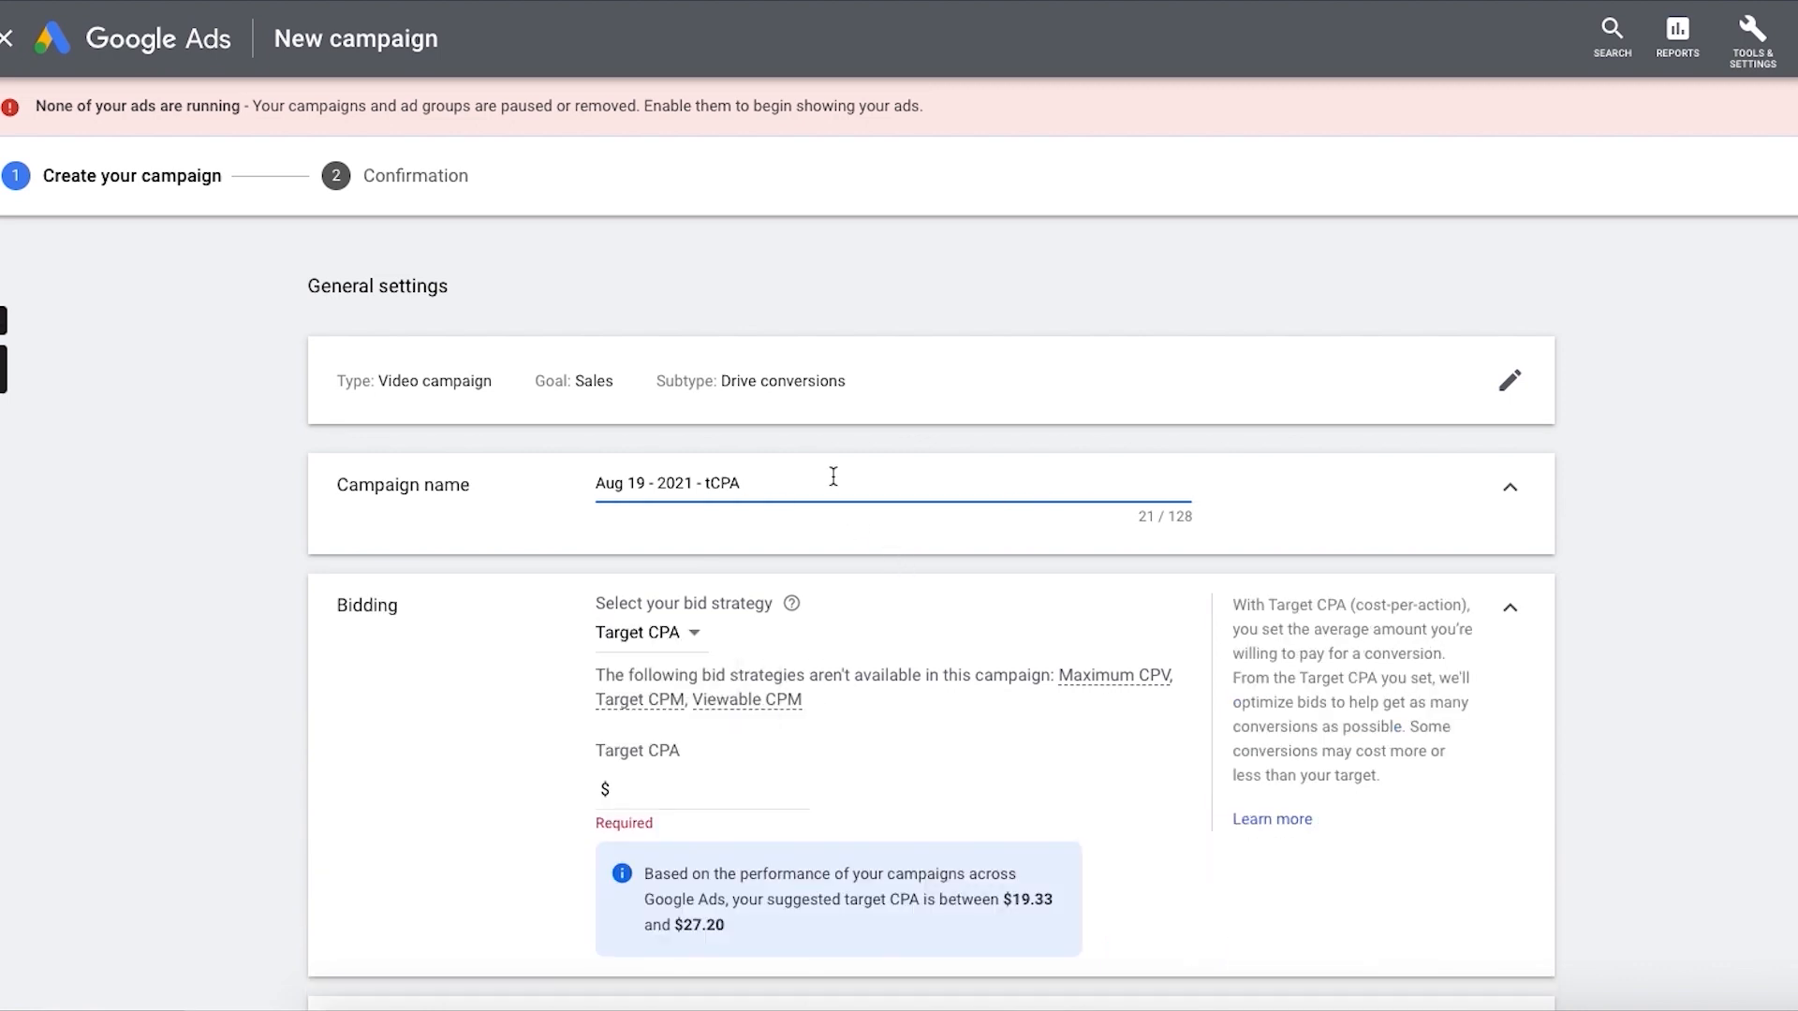
pyautogui.write('-')
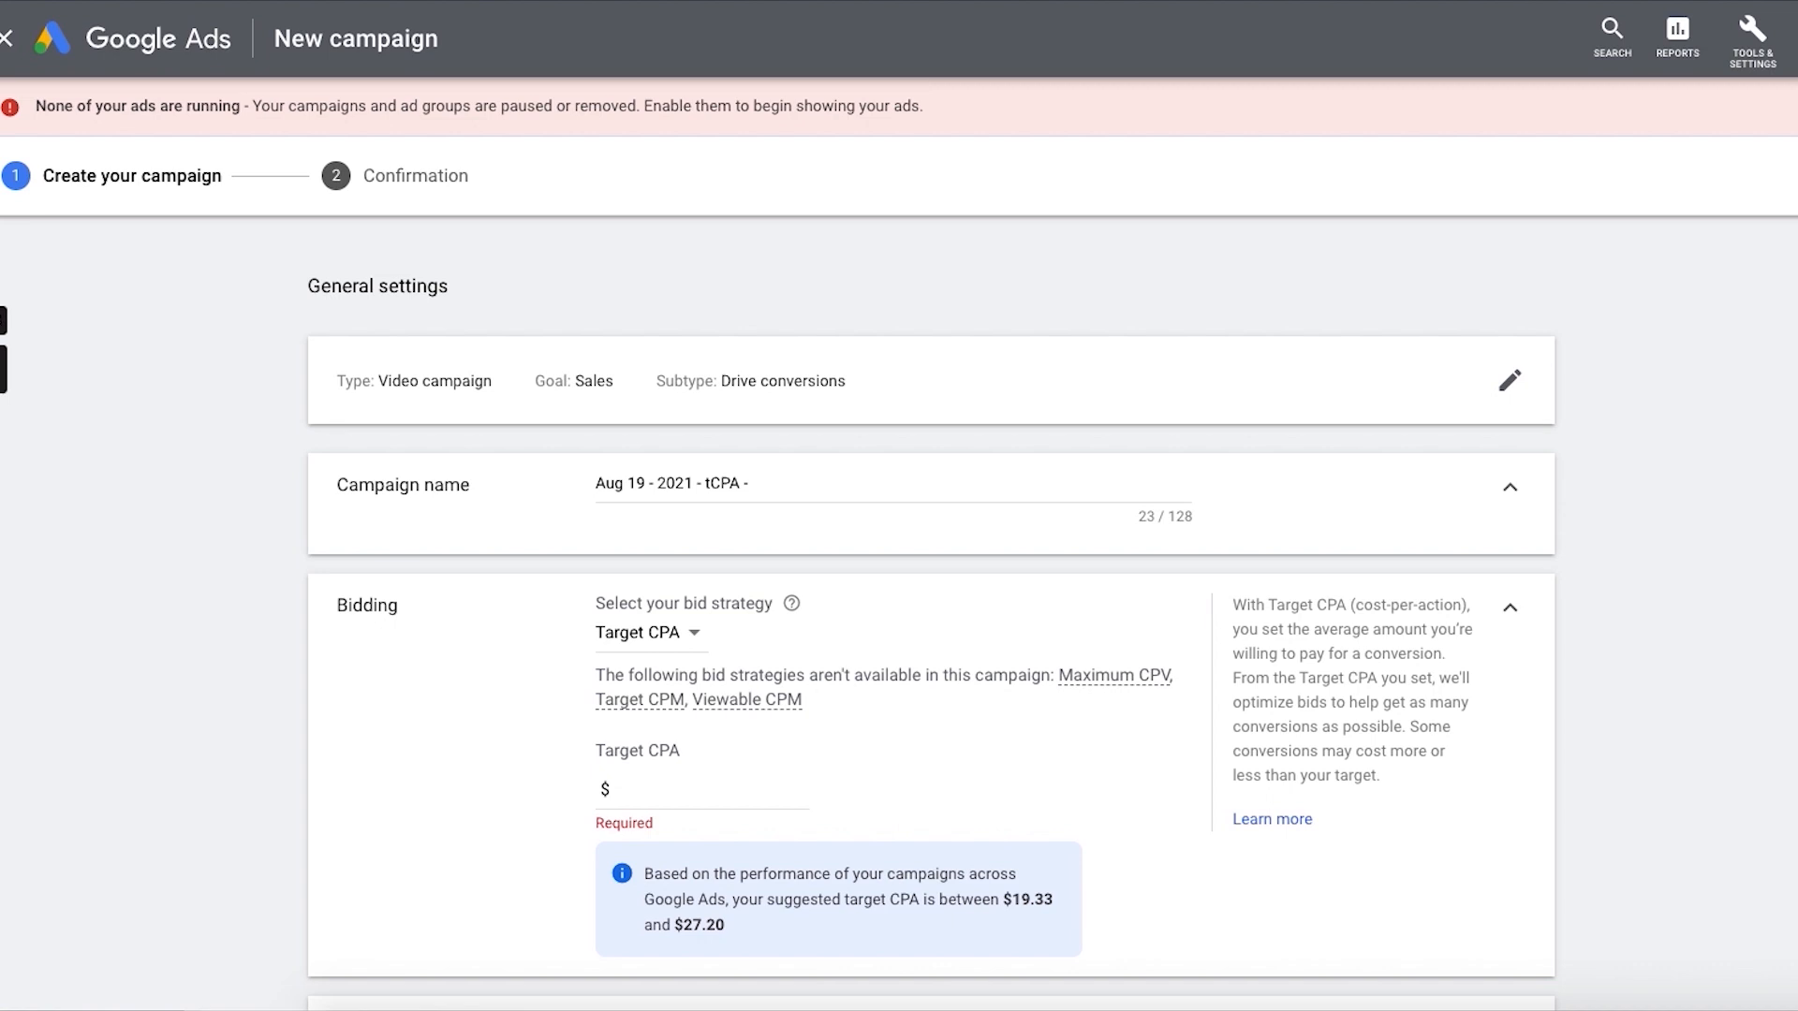
pyautogui.click(788, 485)
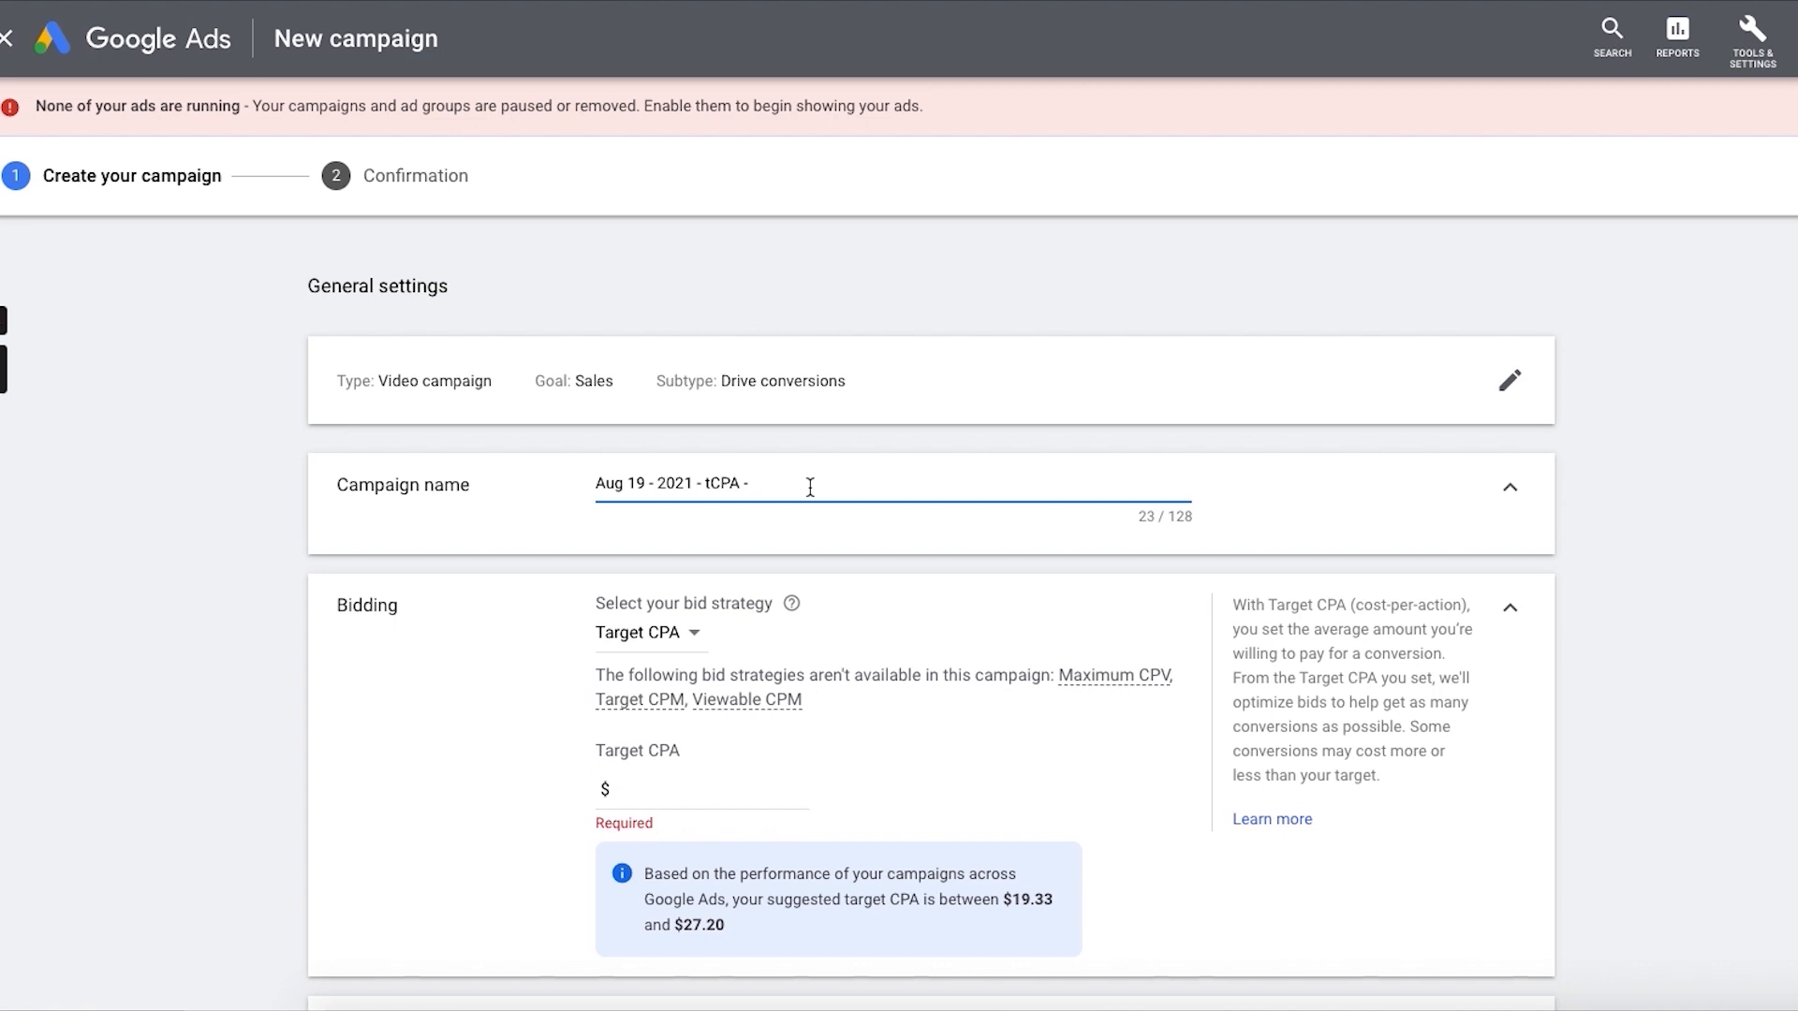
pyautogui.write('YT Ad KWs - Multiple Ads')
# Step: Set the campaign's Target CPA amount to $20.00
pyautogui.click(697, 788)
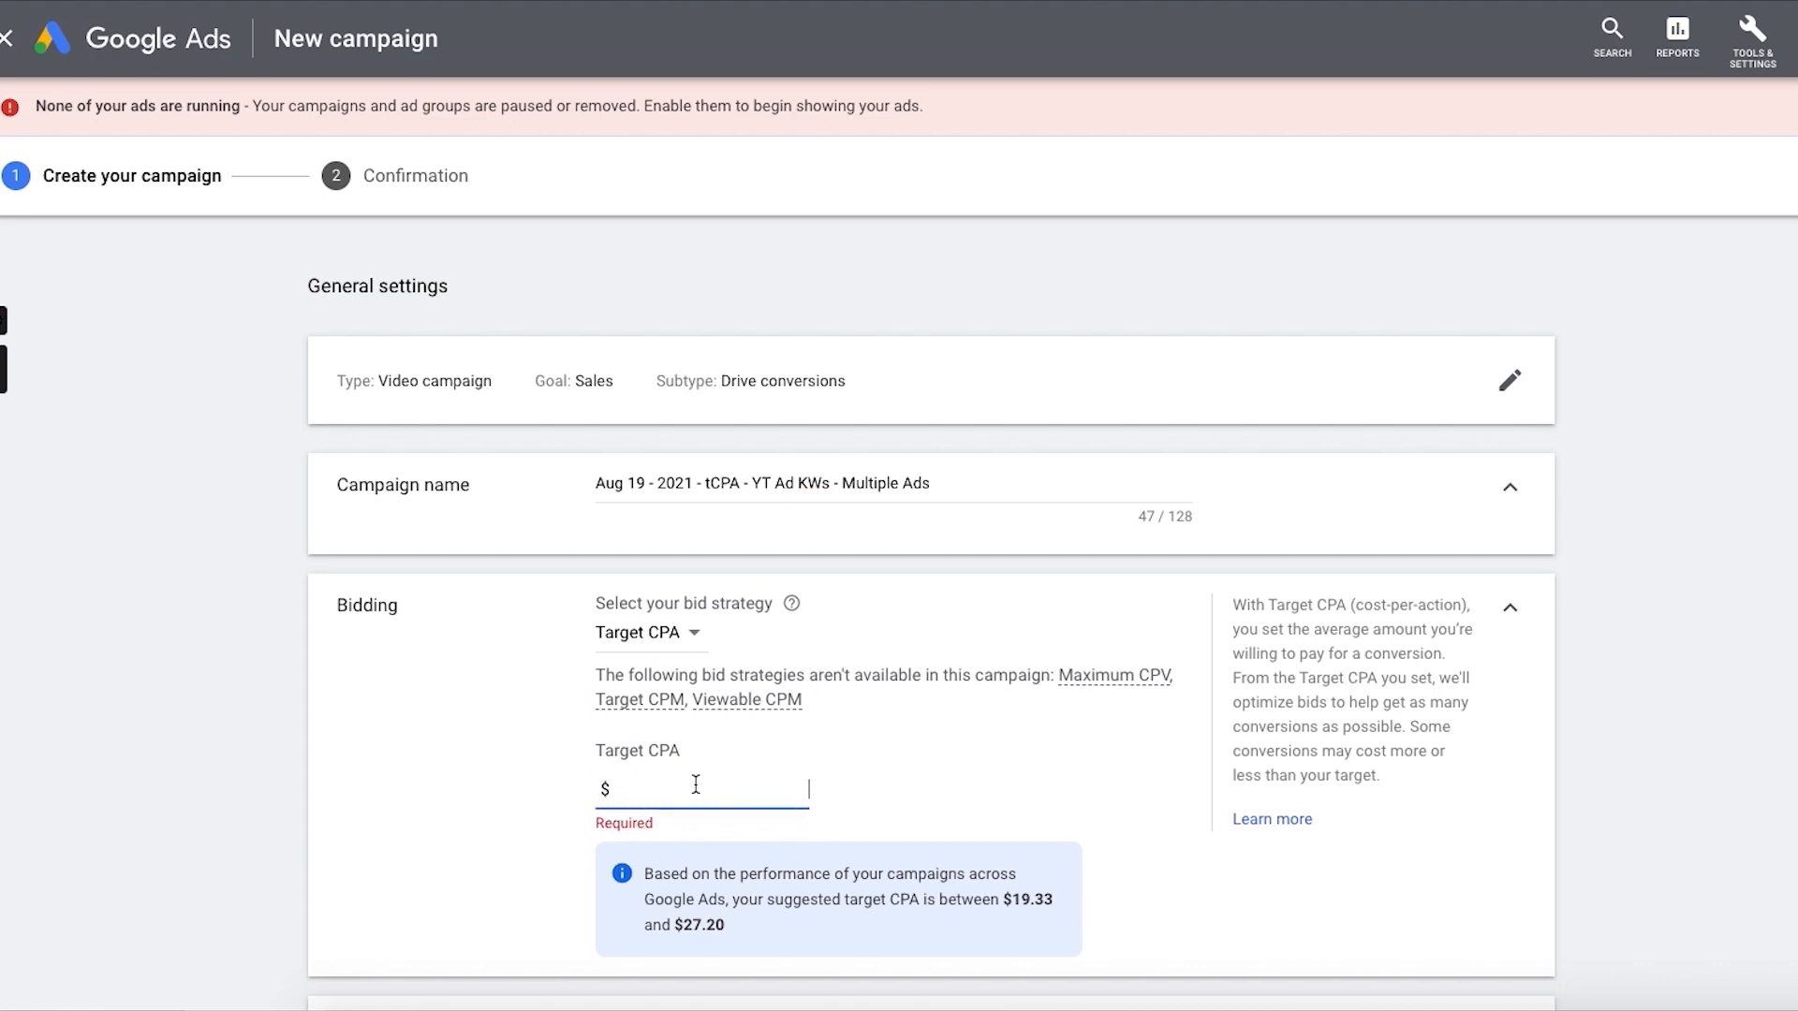
pyautogui.write('20')
pyautogui.click(1584, 450)
pyautogui.scroll(-2, 1115, 496)
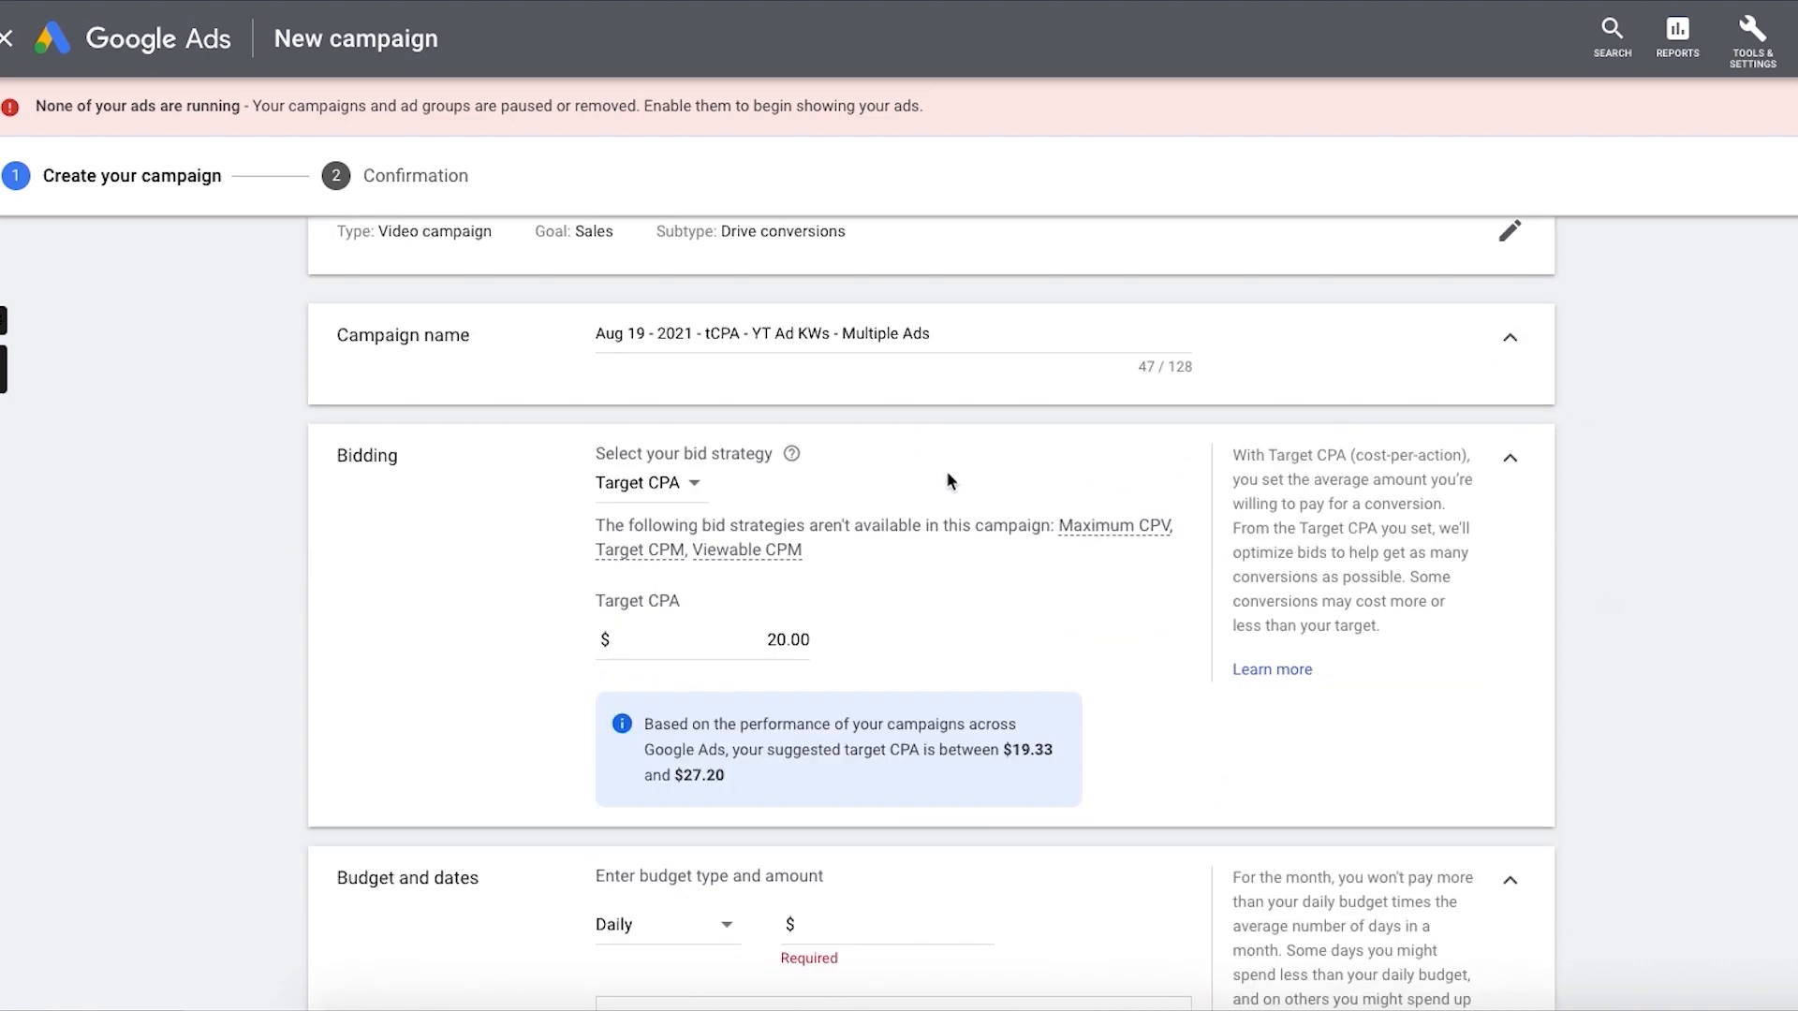
# Step: Set the campaign's daily budget to $50.00
pyautogui.scroll(-1, 922, 626)
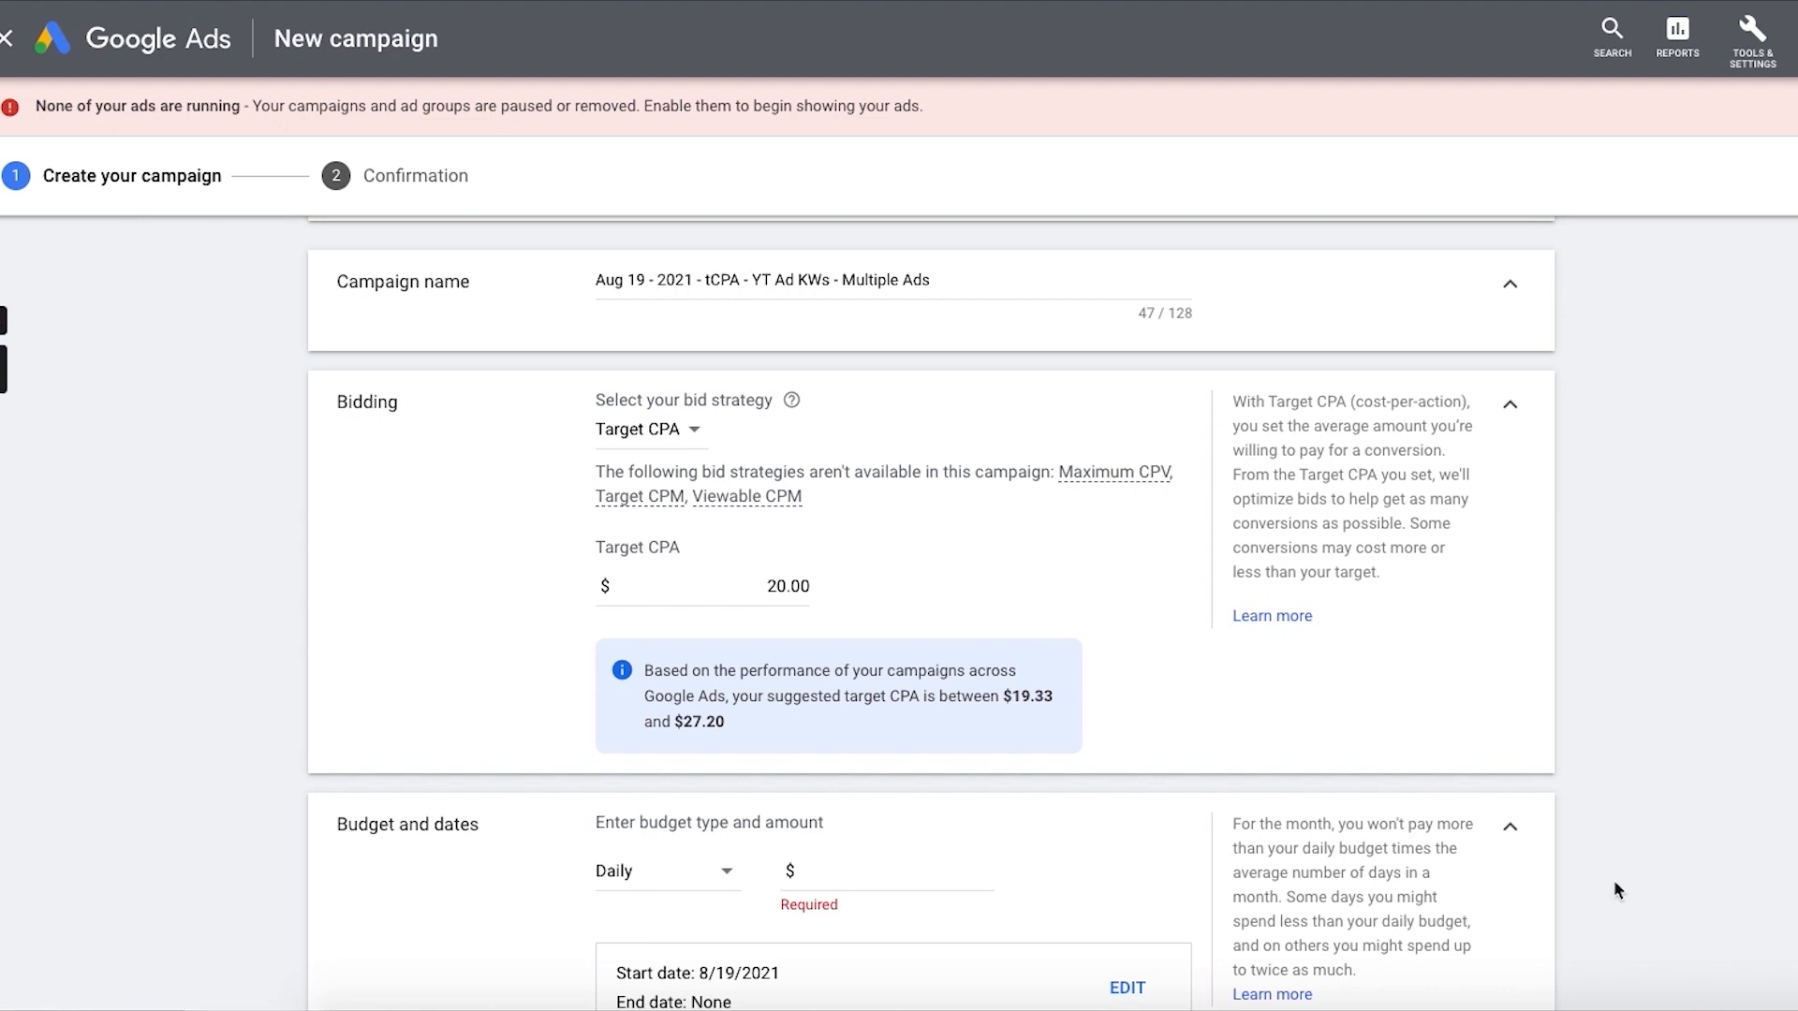
pyautogui.click(908, 870)
pyautogui.write('50.00')
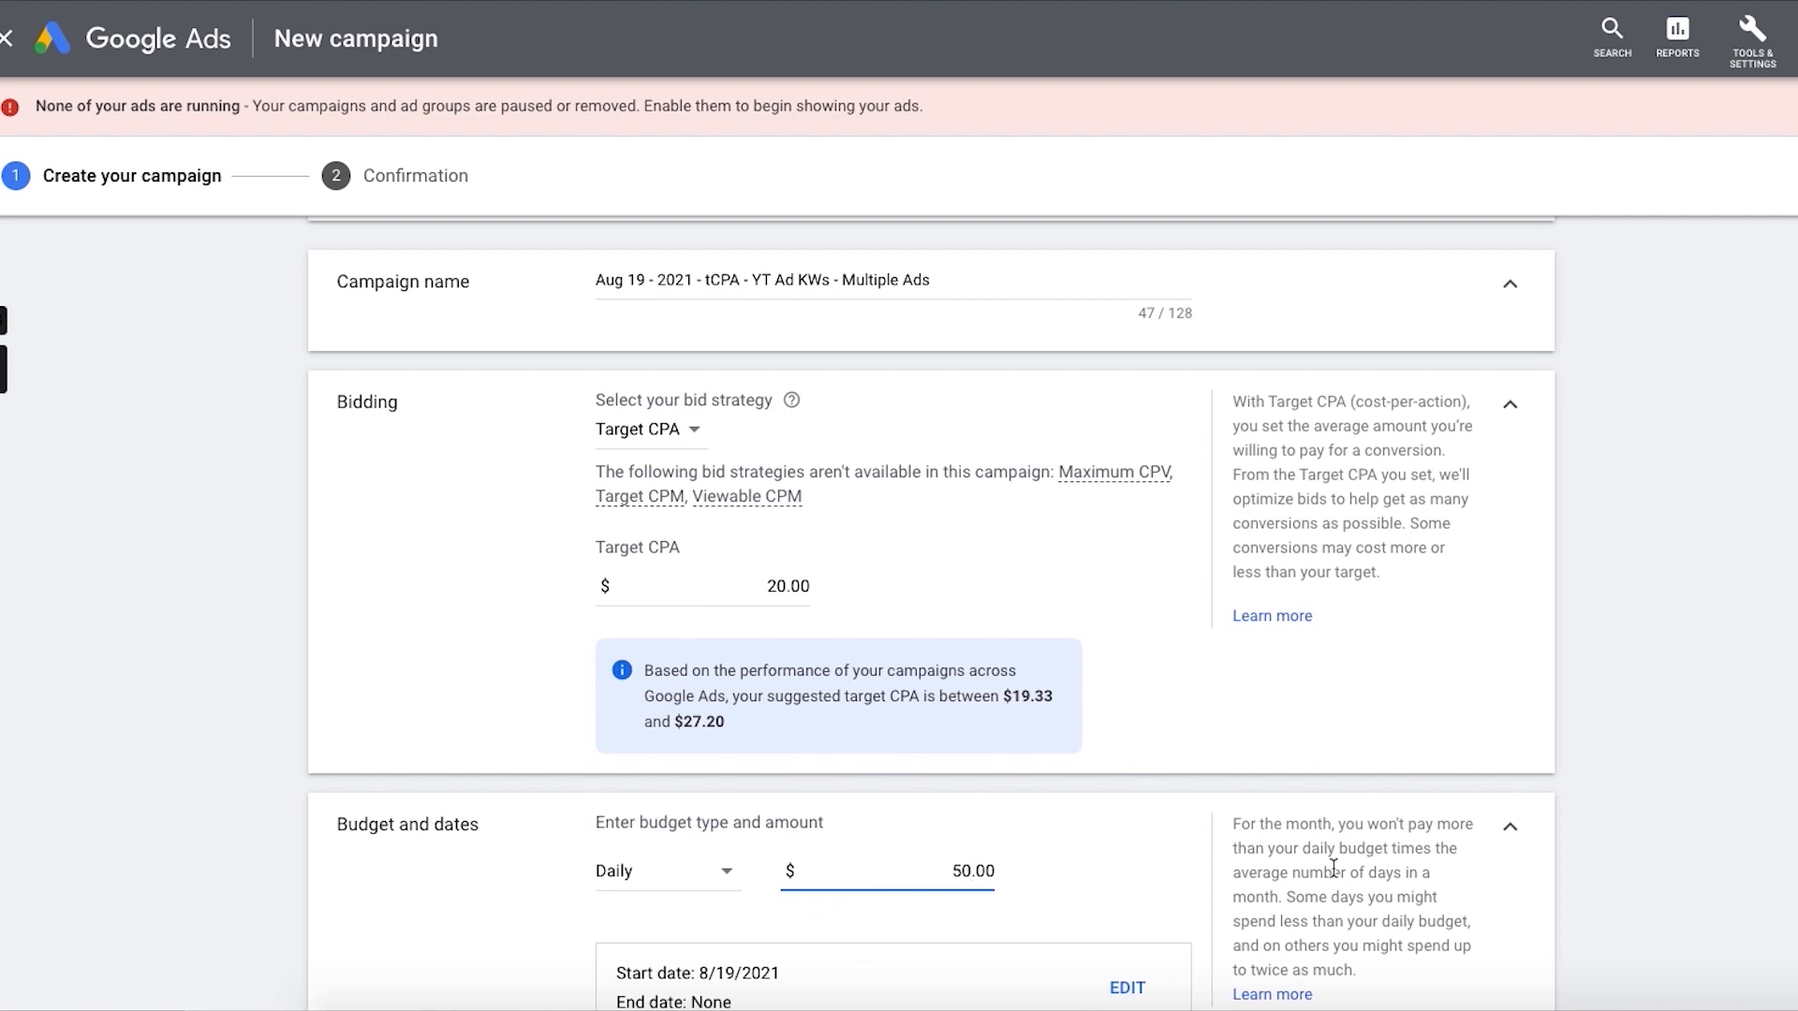
pyautogui.scroll(-2, 1488, 690)
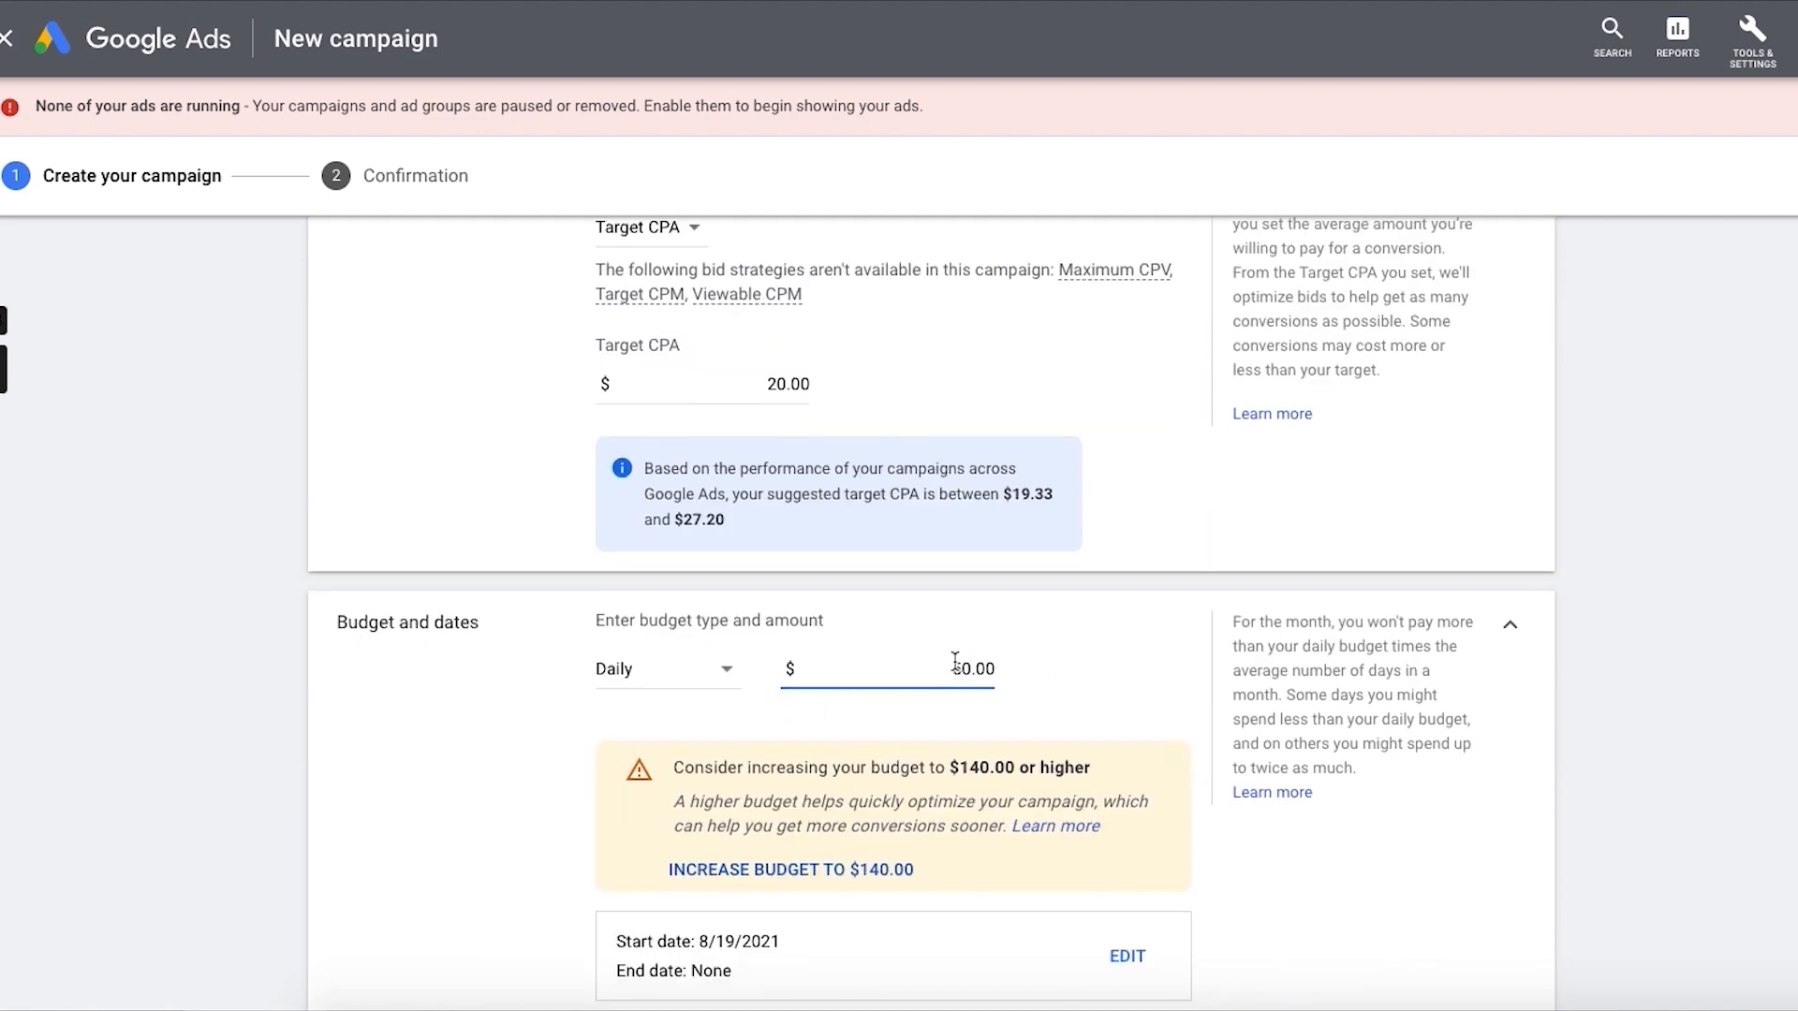
pyautogui.scroll(-2, 925, 777)
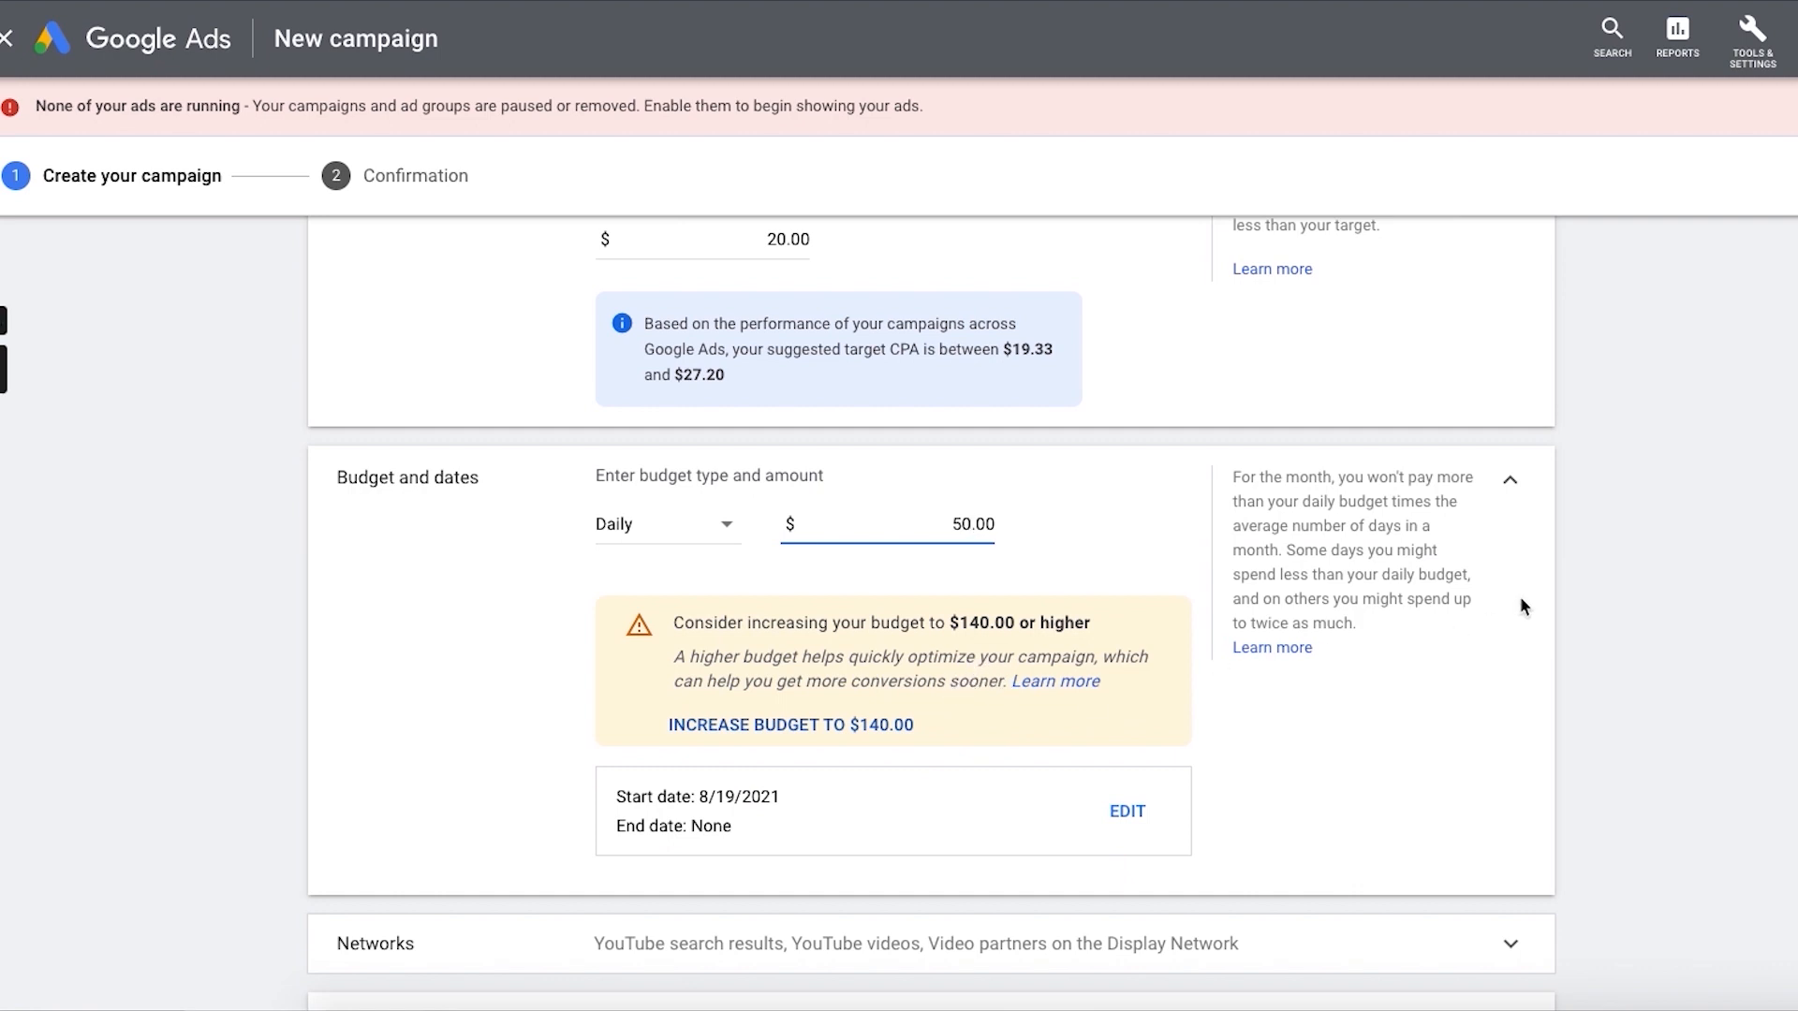
pyautogui.click(1552, 579)
pyautogui.scroll(-1, 1444, 588)
pyautogui.scroll(-5, 1349, 754)
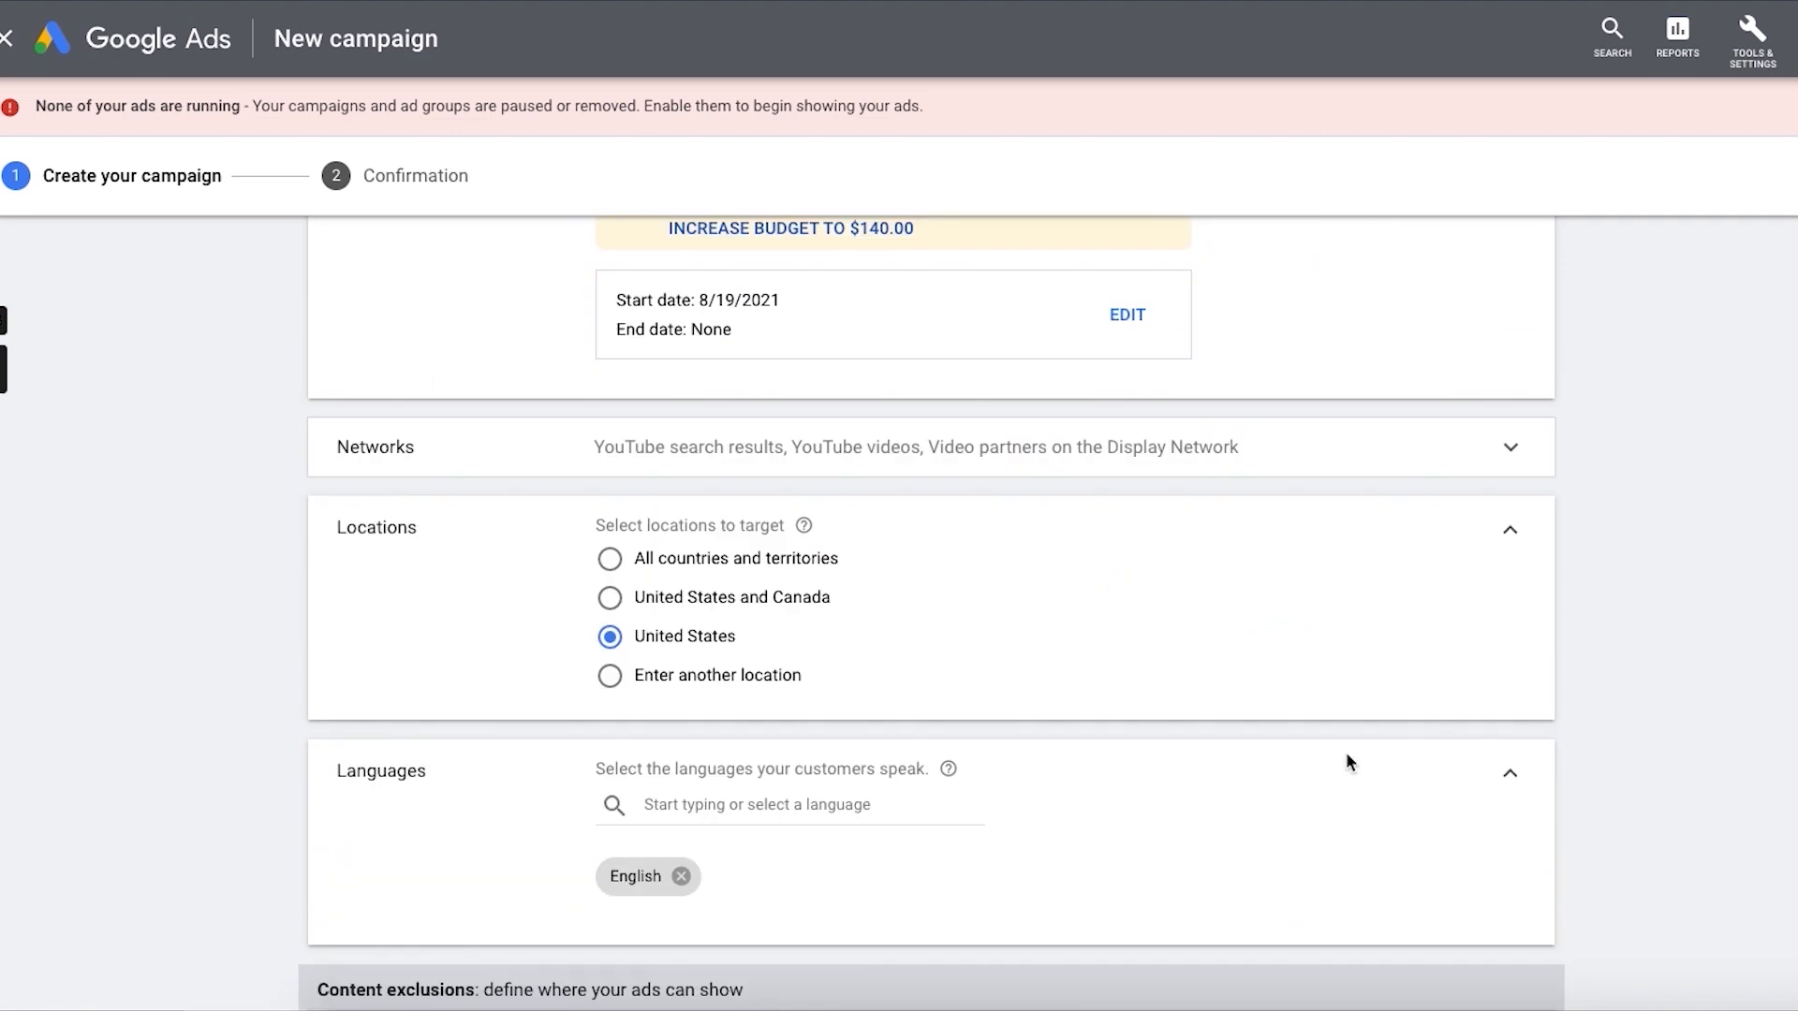
# Step: Exclude video partners on the Display Network from the campaign's networks
pyautogui.scroll(8, 1346, 751)
pyautogui.scroll(-1, 1776, 684)
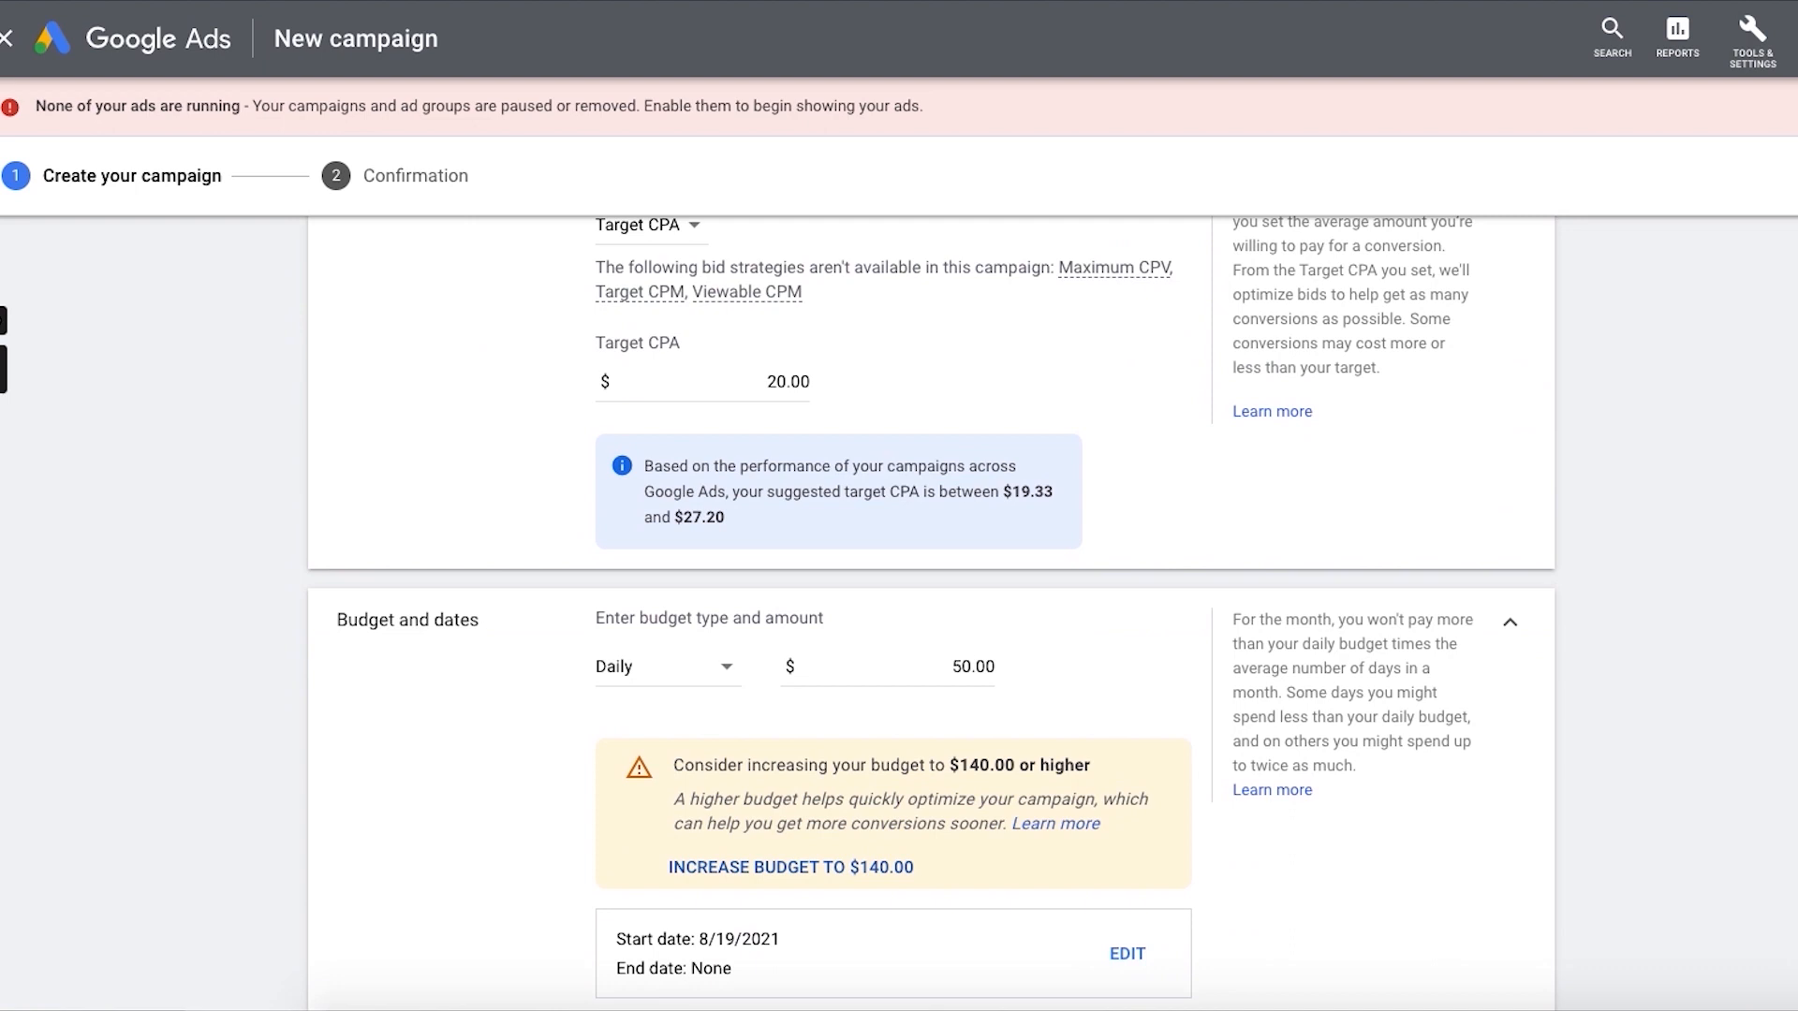
pyautogui.scroll(-4, 1016, 713)
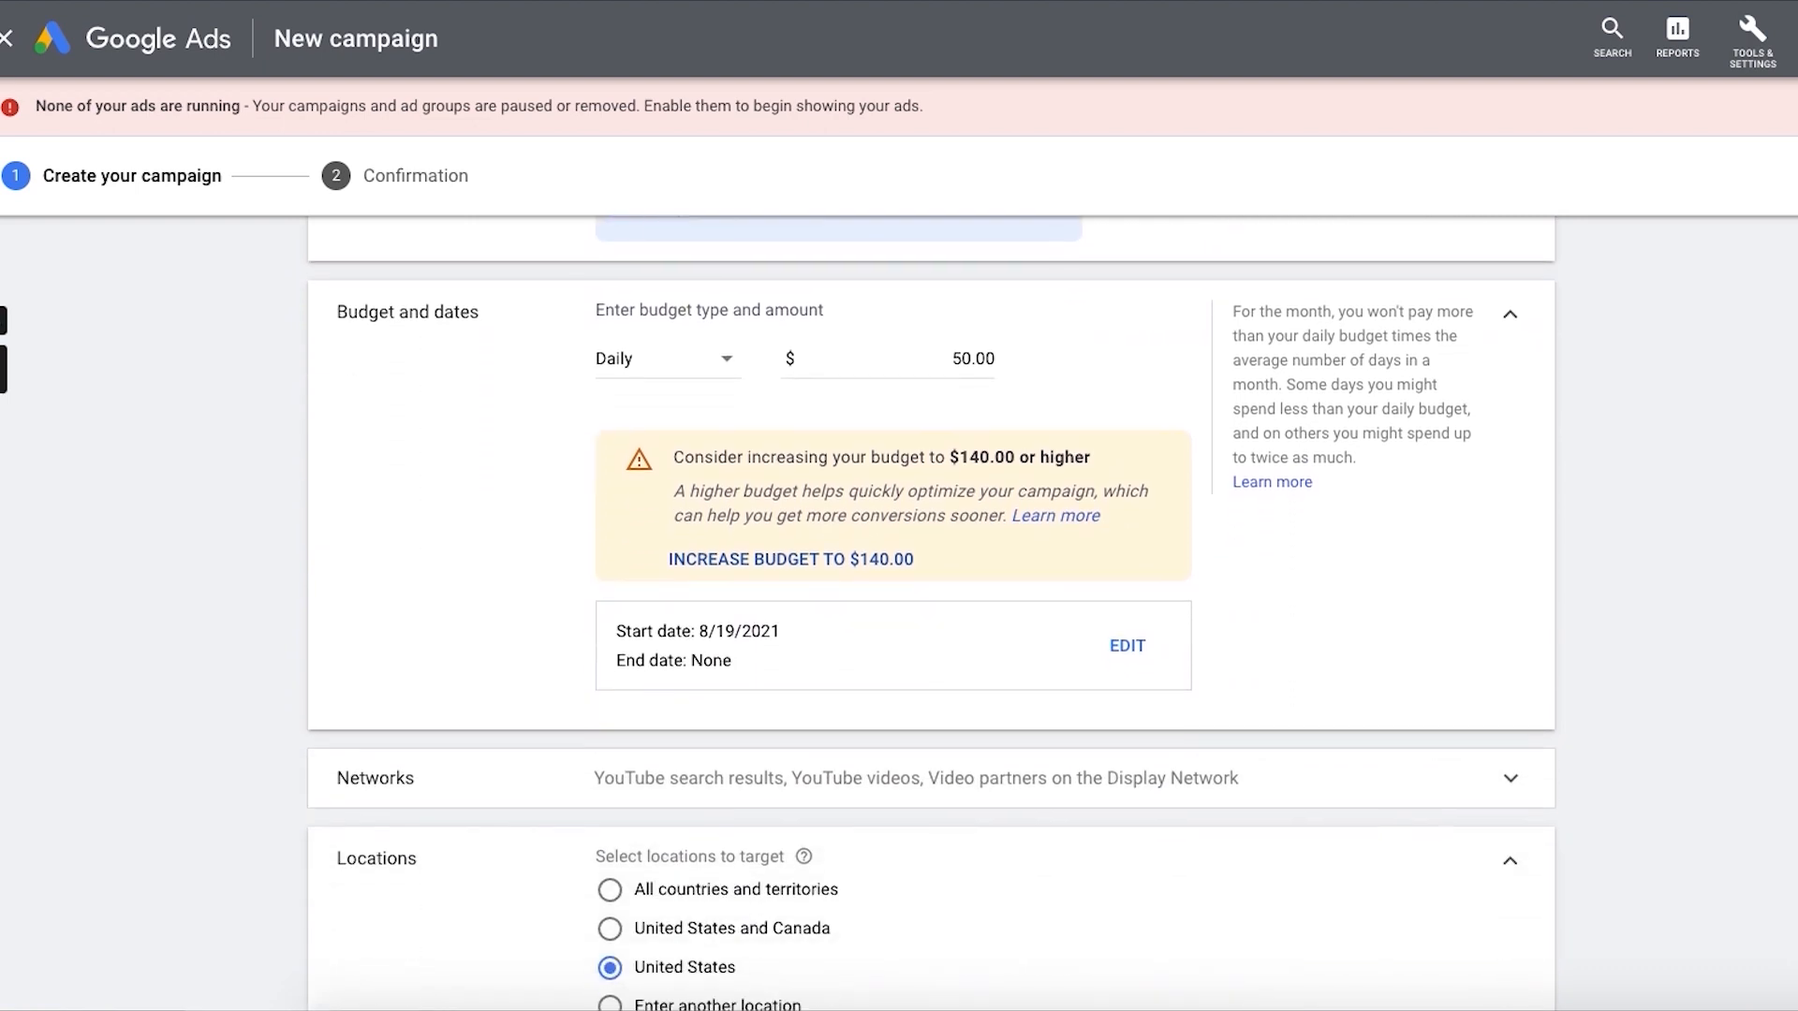
pyautogui.click(1016, 713)
pyautogui.click(642, 901)
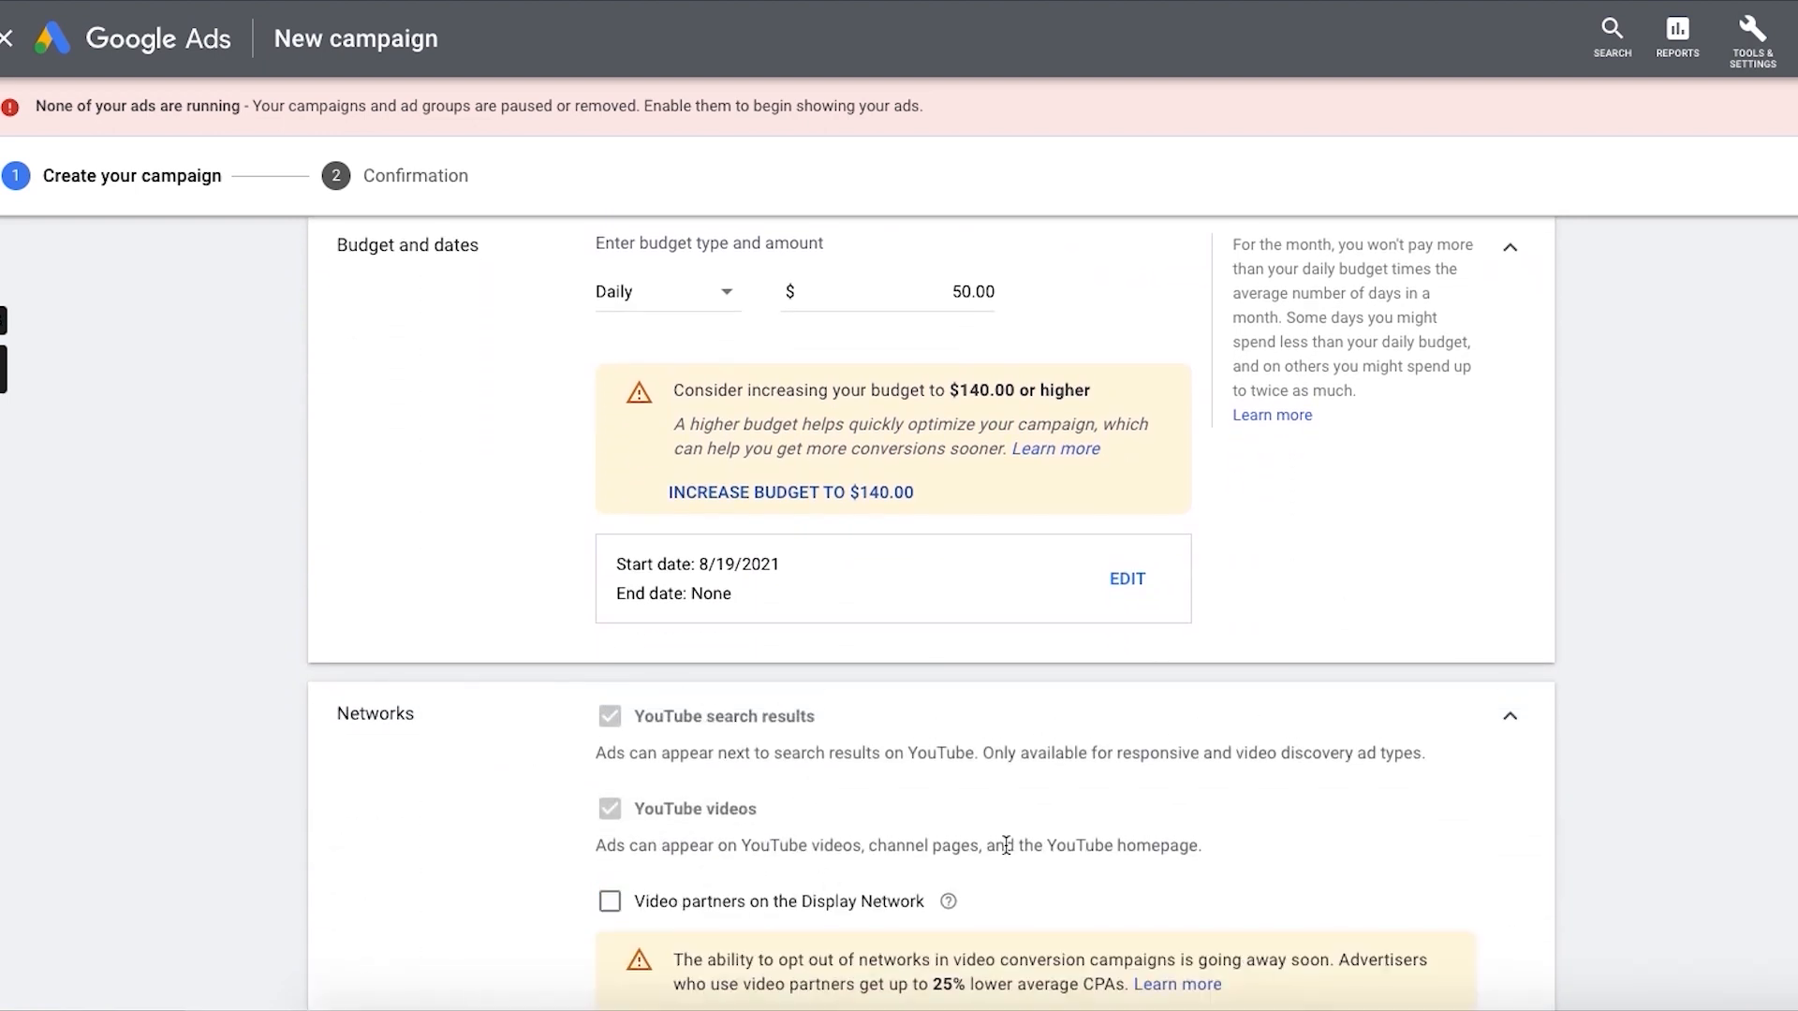
pyautogui.scroll(-1, 1380, 757)
pyautogui.scroll(-4, 1373, 743)
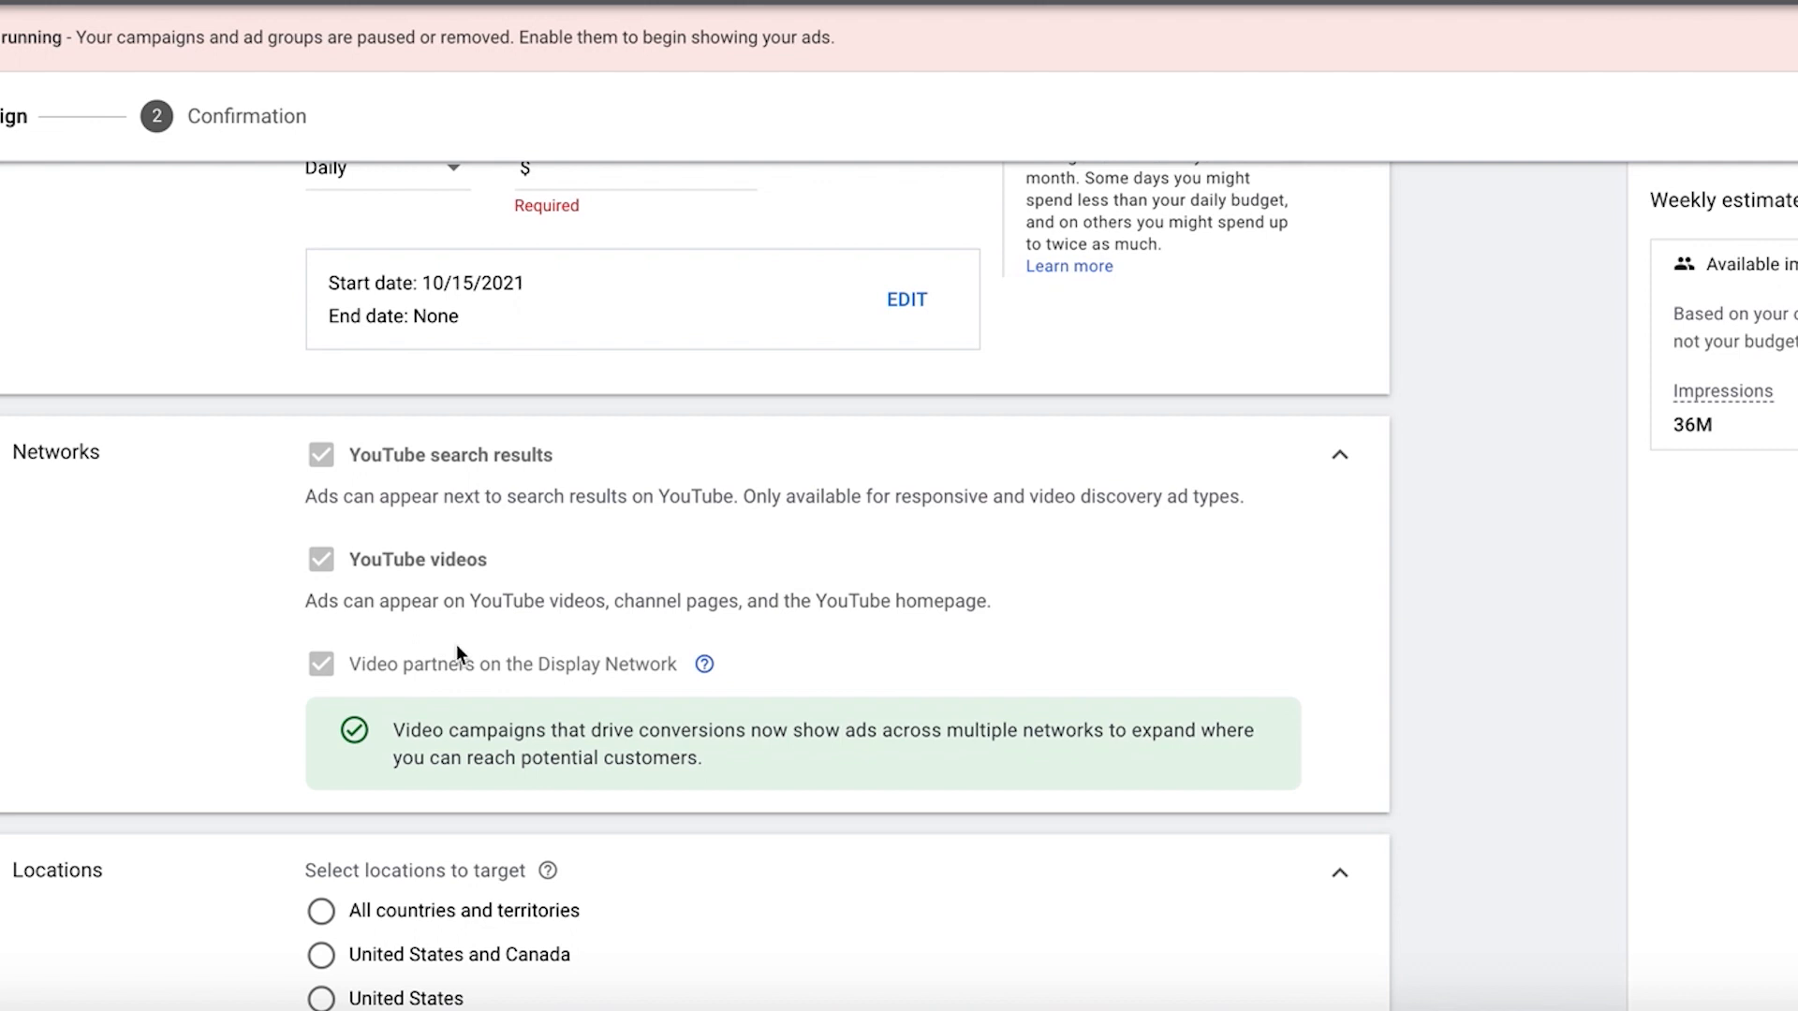
# Step: Choose Expanded inventory as the campaign's inventory type
pyautogui.moveTo(708, 668)
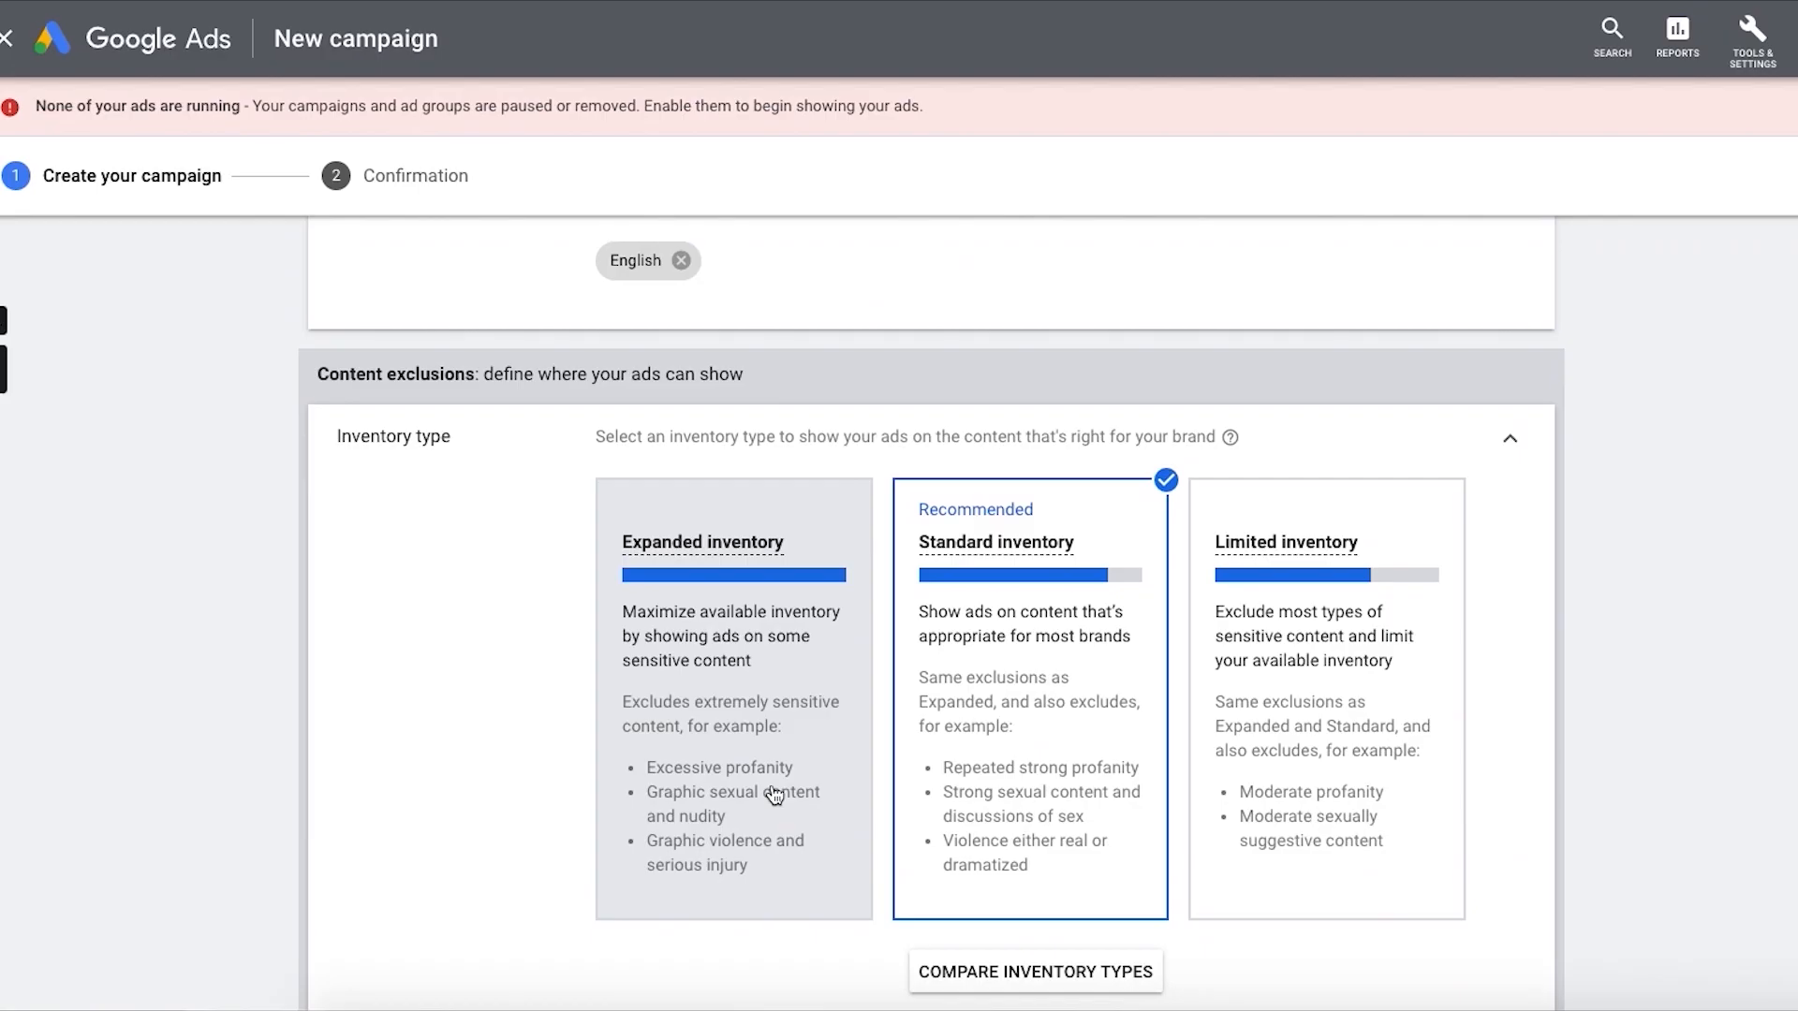
pyautogui.click(763, 790)
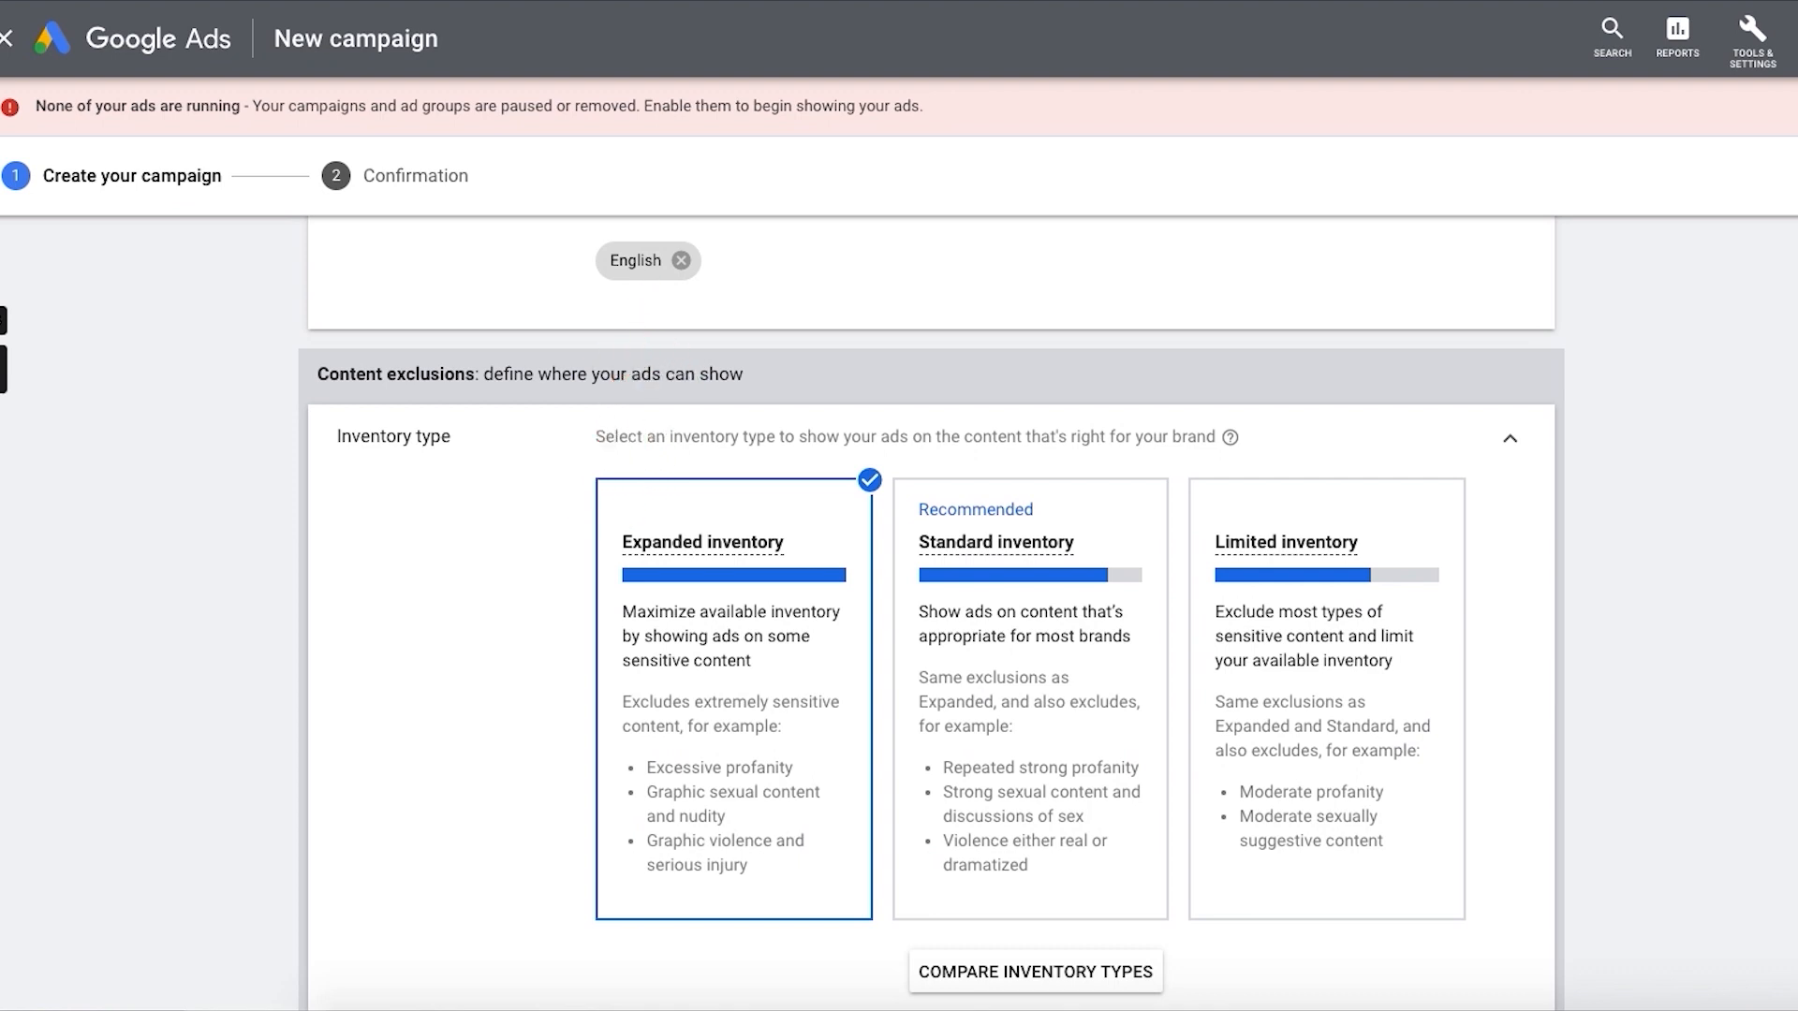
pyautogui.scroll(-2, 930, 607)
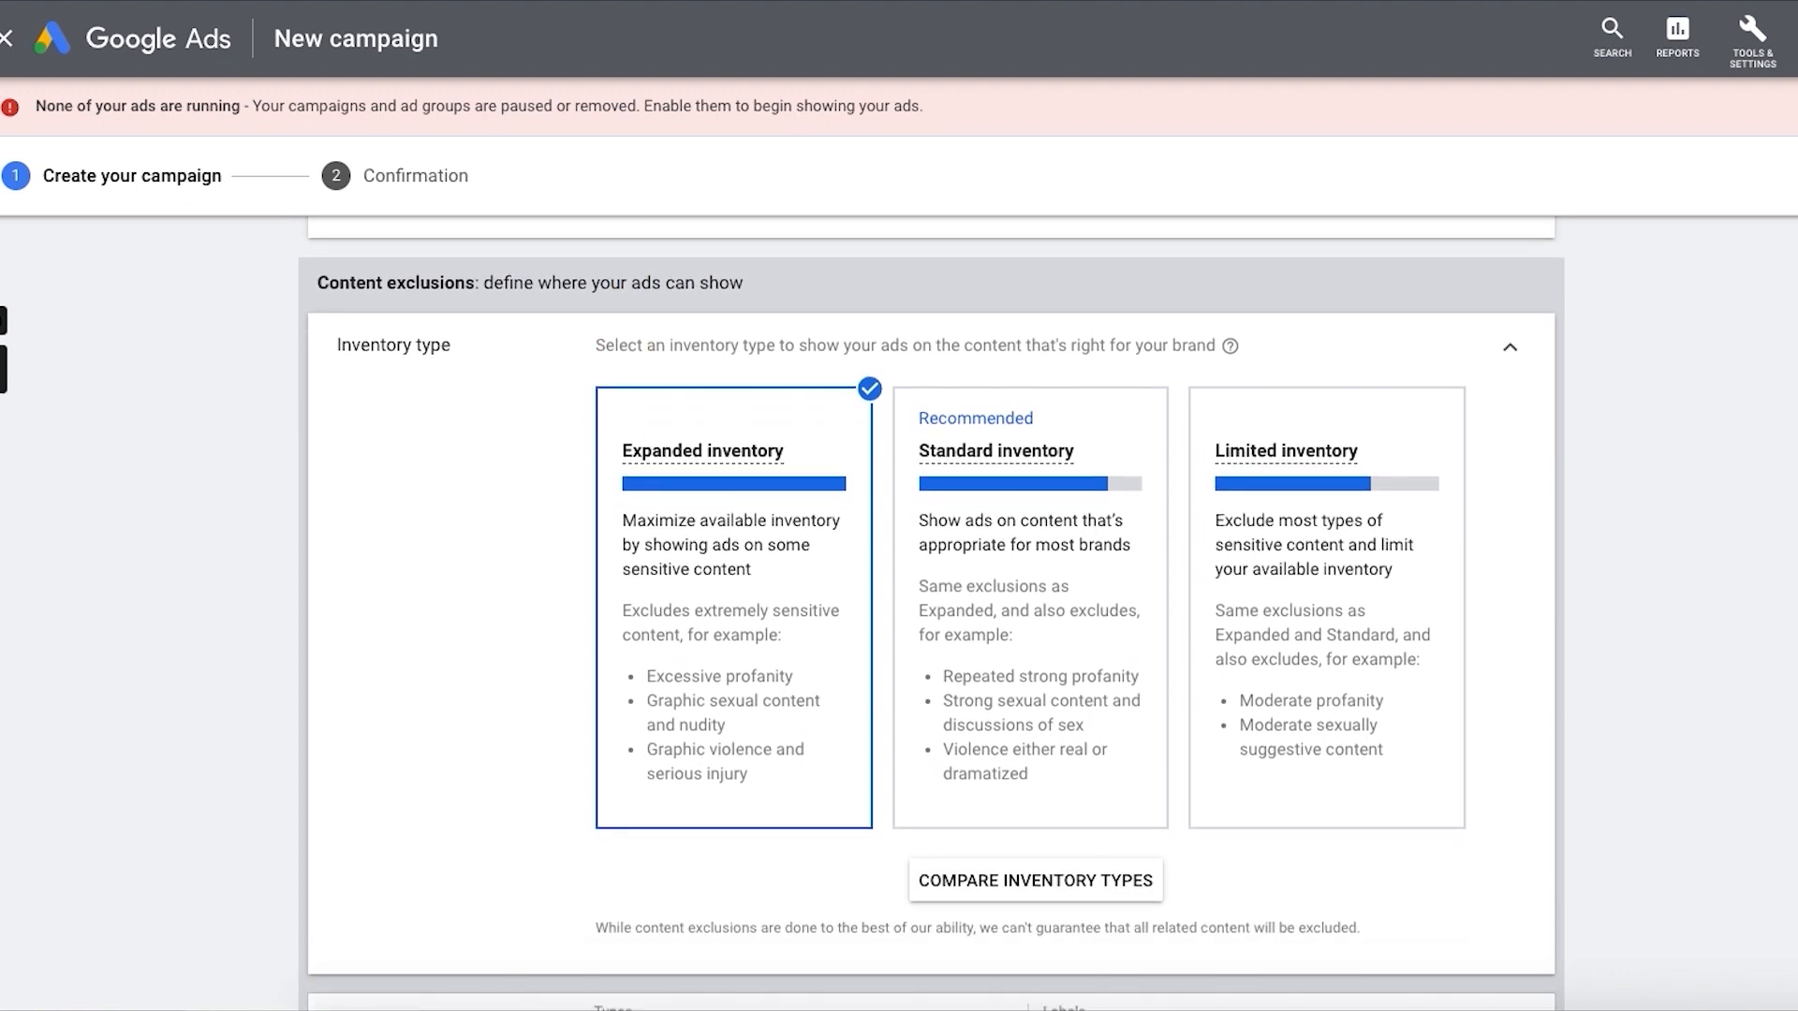
pyautogui.scroll(-3, 931, 612)
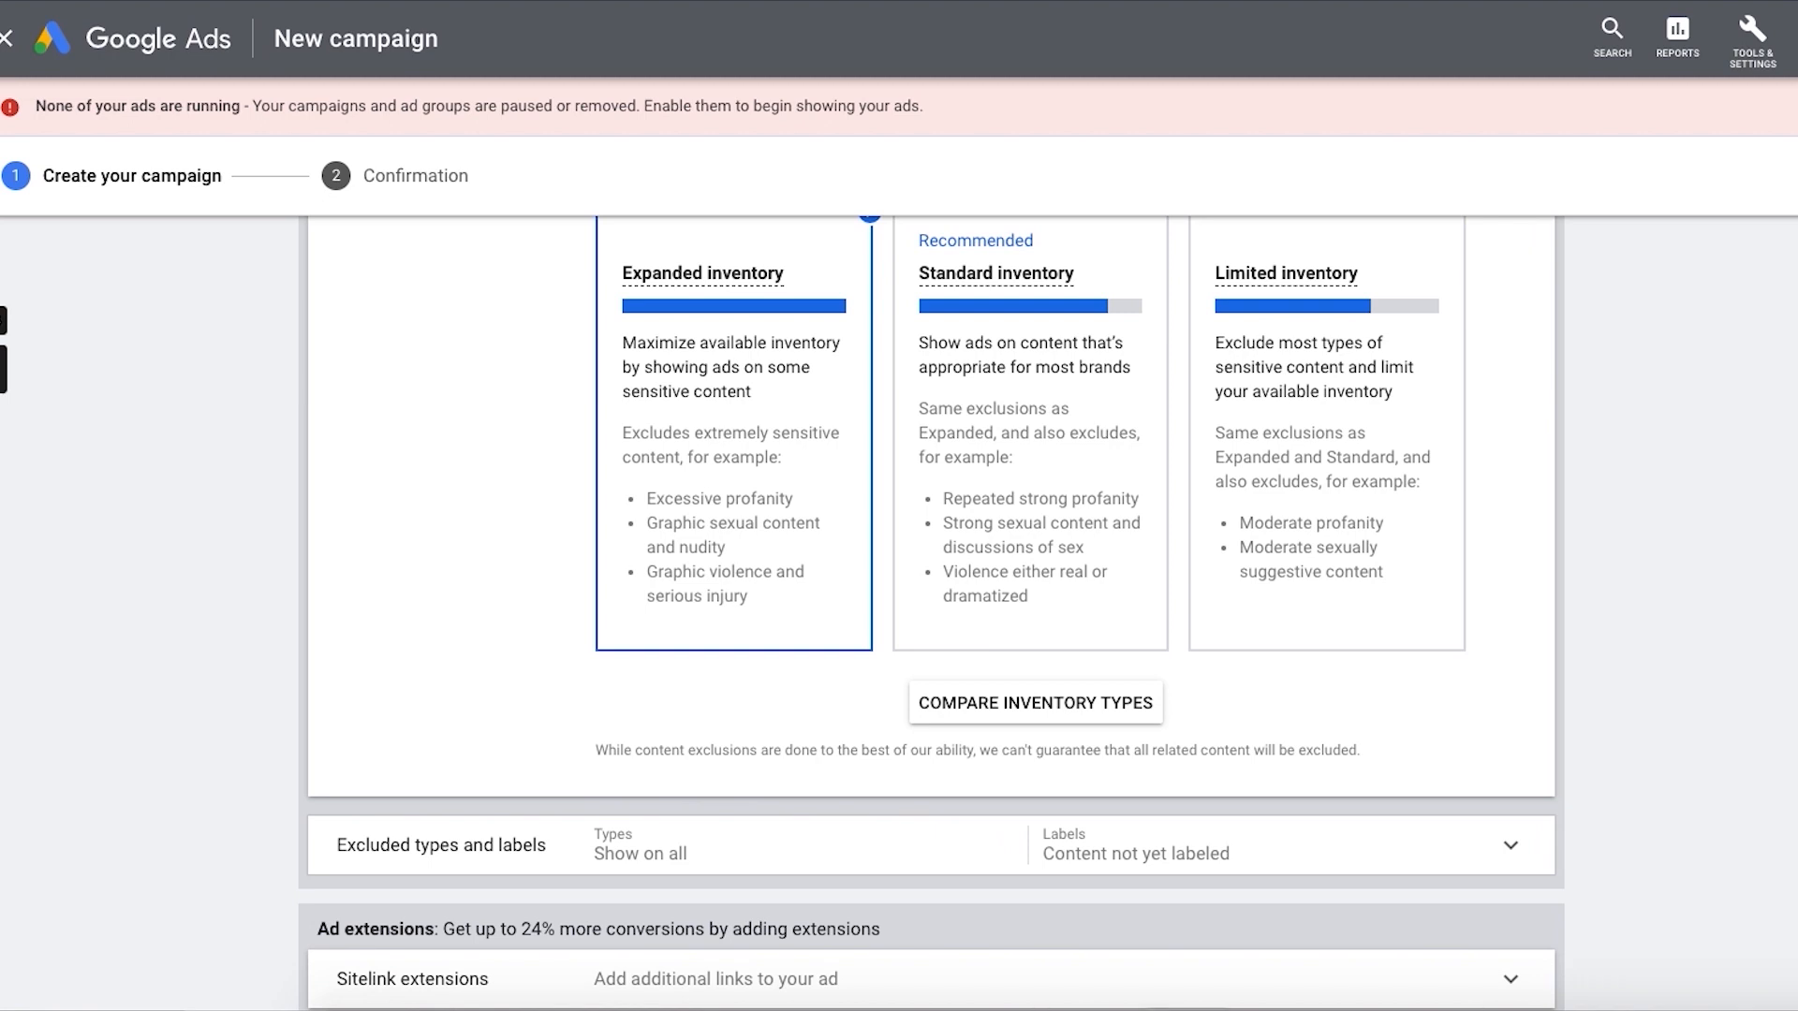
# Step: Exclude live streaming videos from the content types where the ads can show
pyautogui.scroll(-1, 1683, 701)
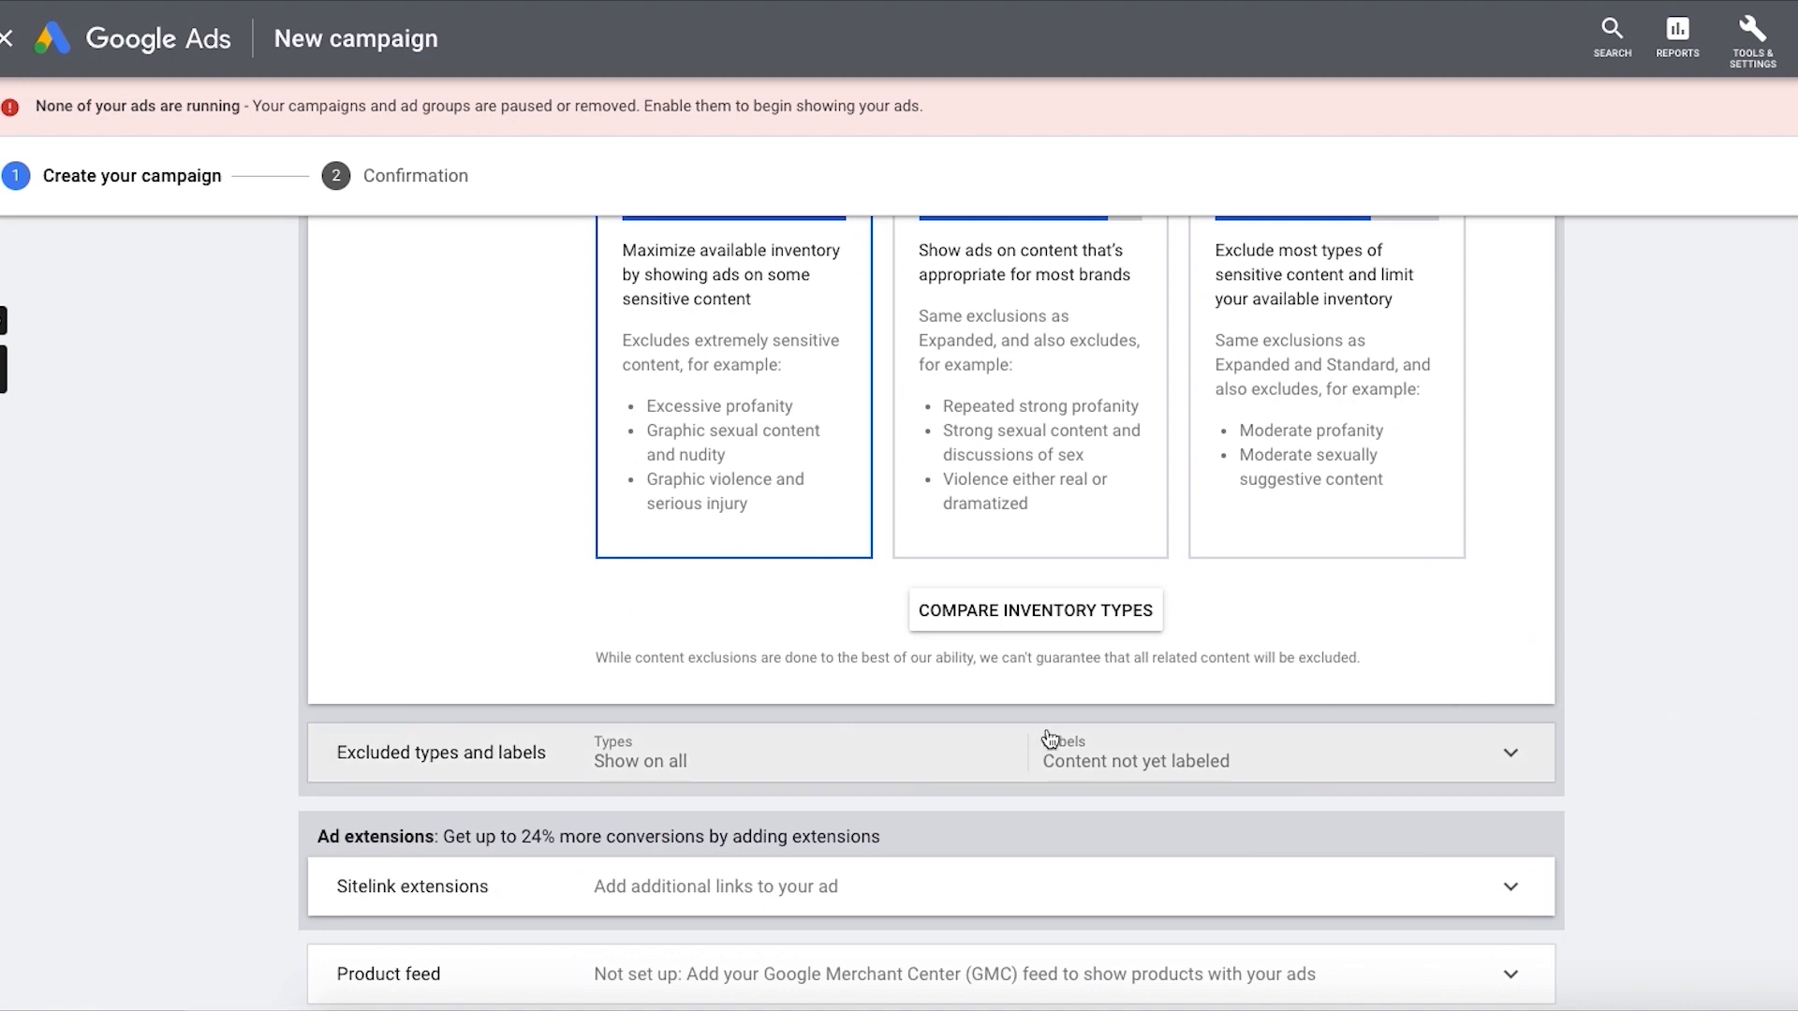
pyautogui.click(892, 774)
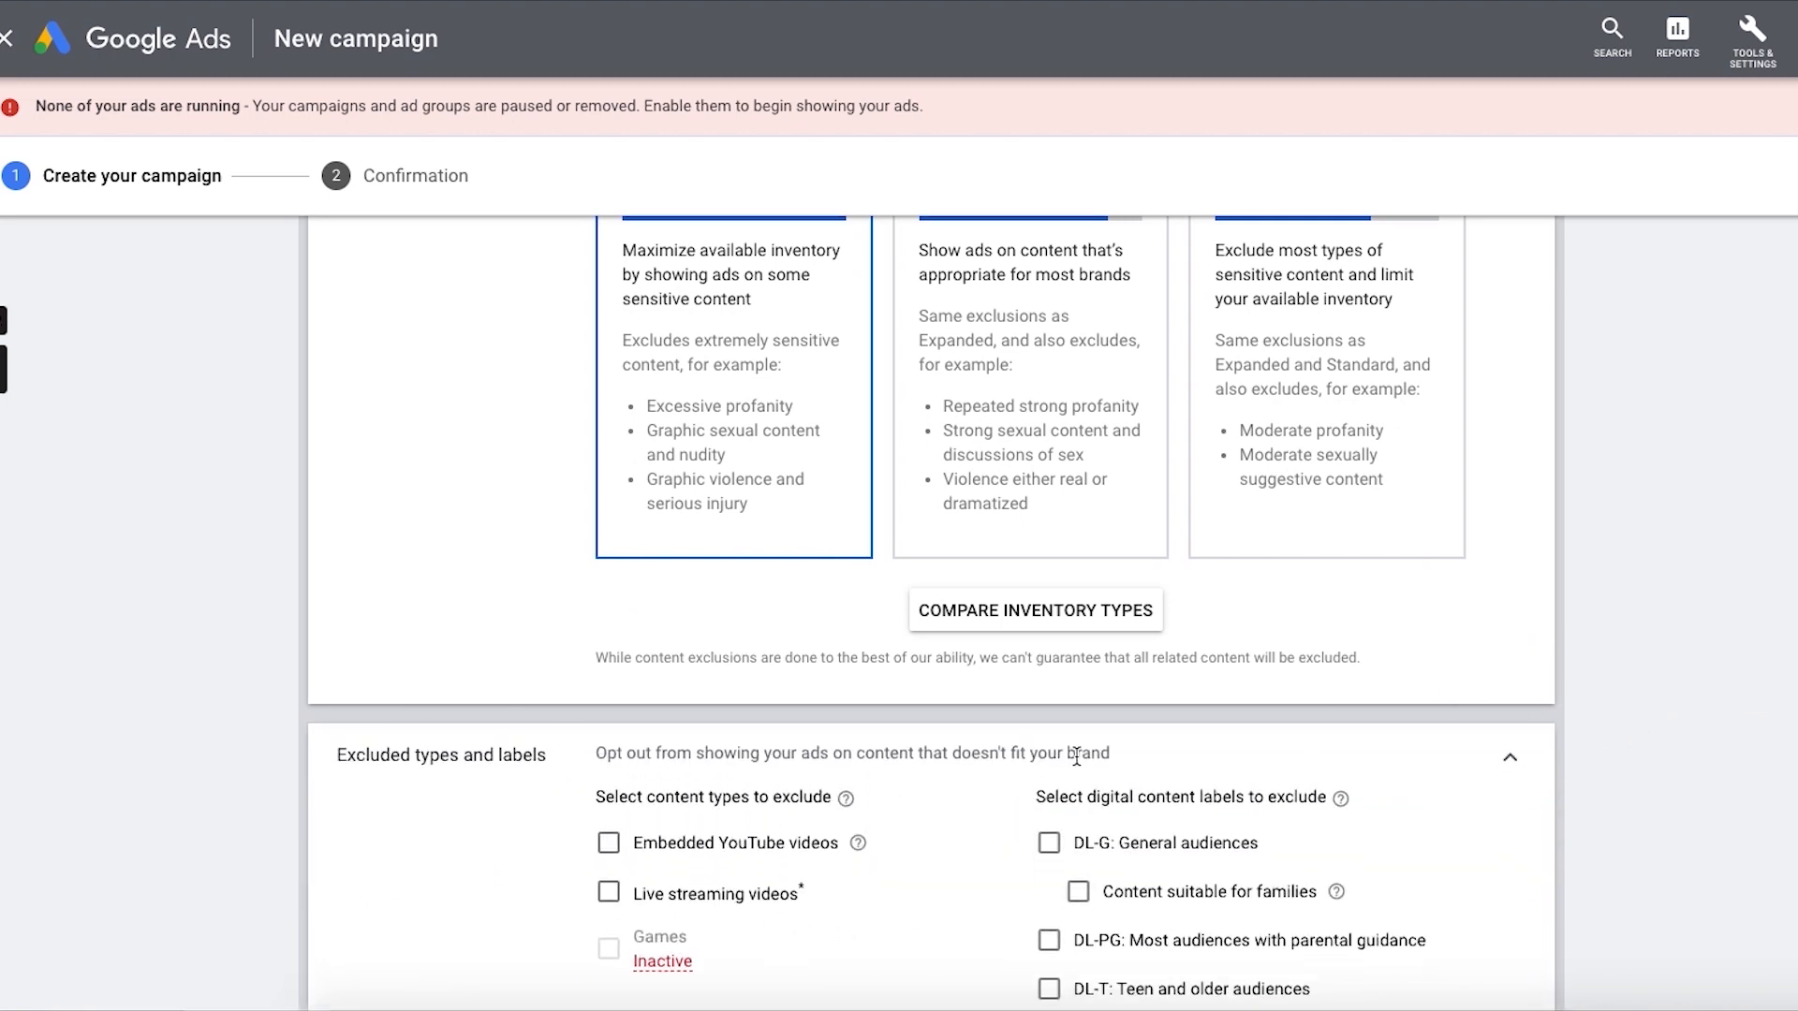
pyautogui.scroll(-2, 1077, 749)
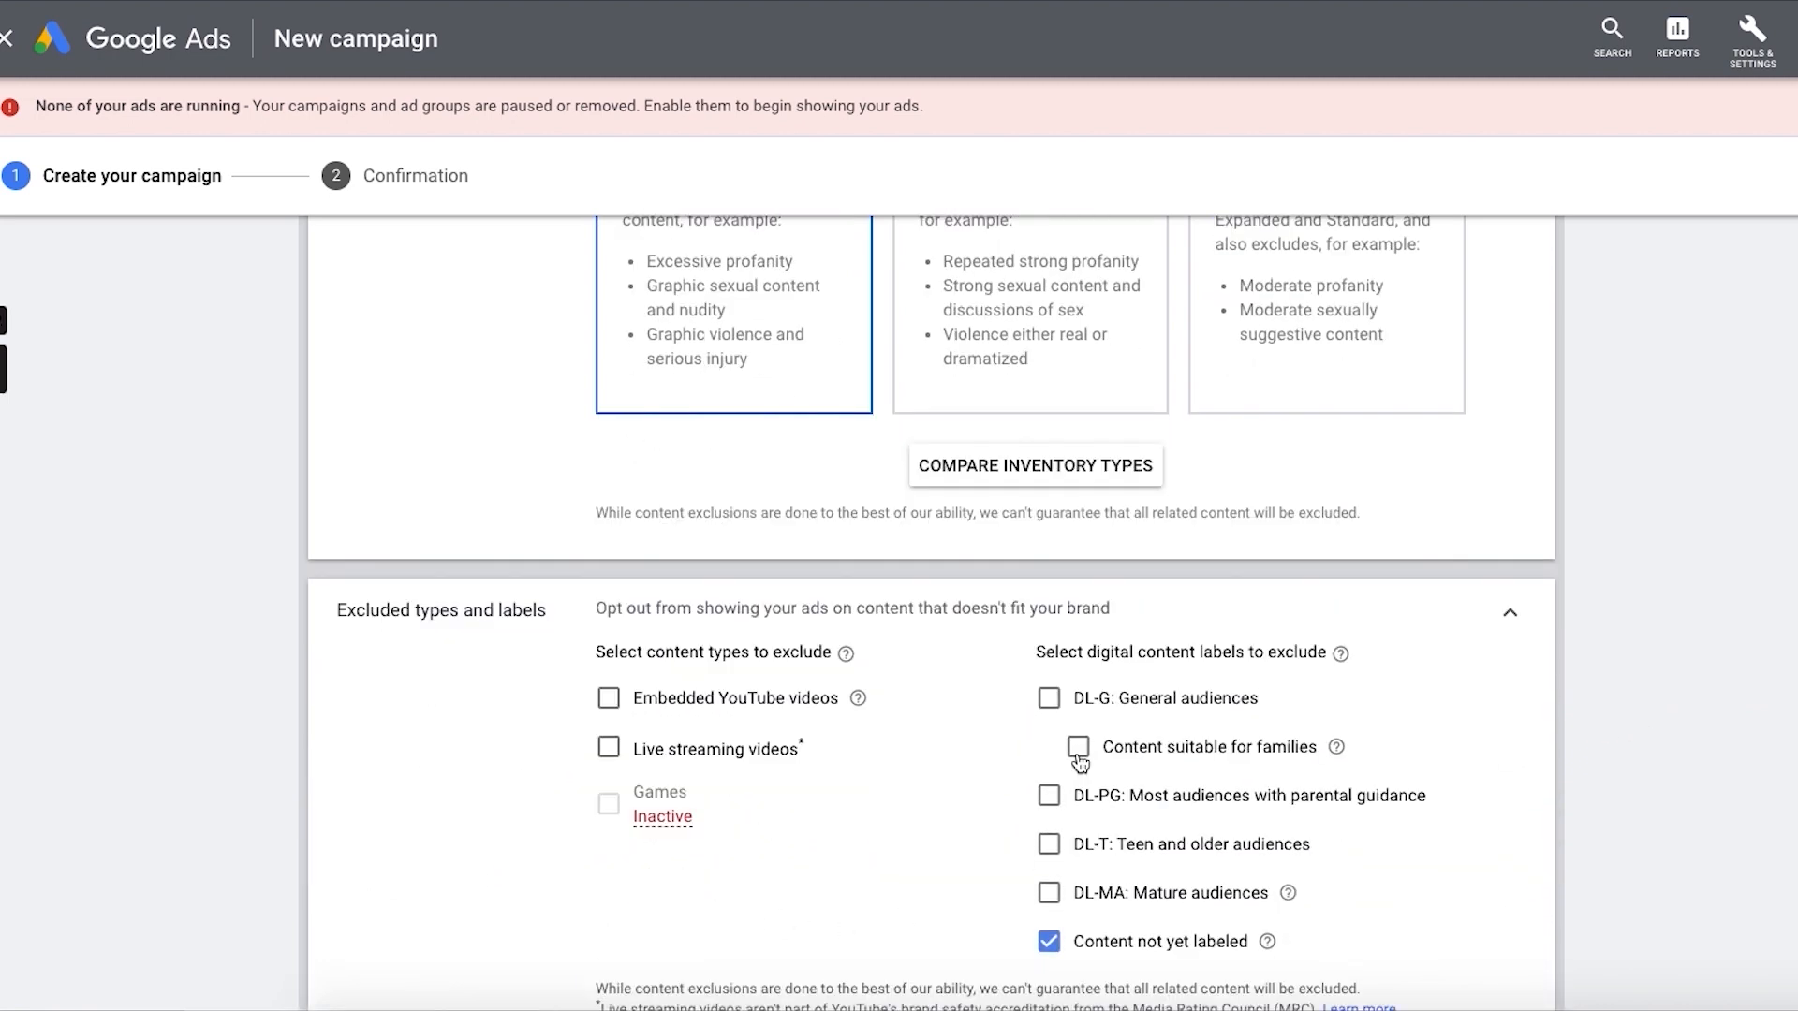
pyautogui.click(706, 749)
pyautogui.scroll(-1, 931, 612)
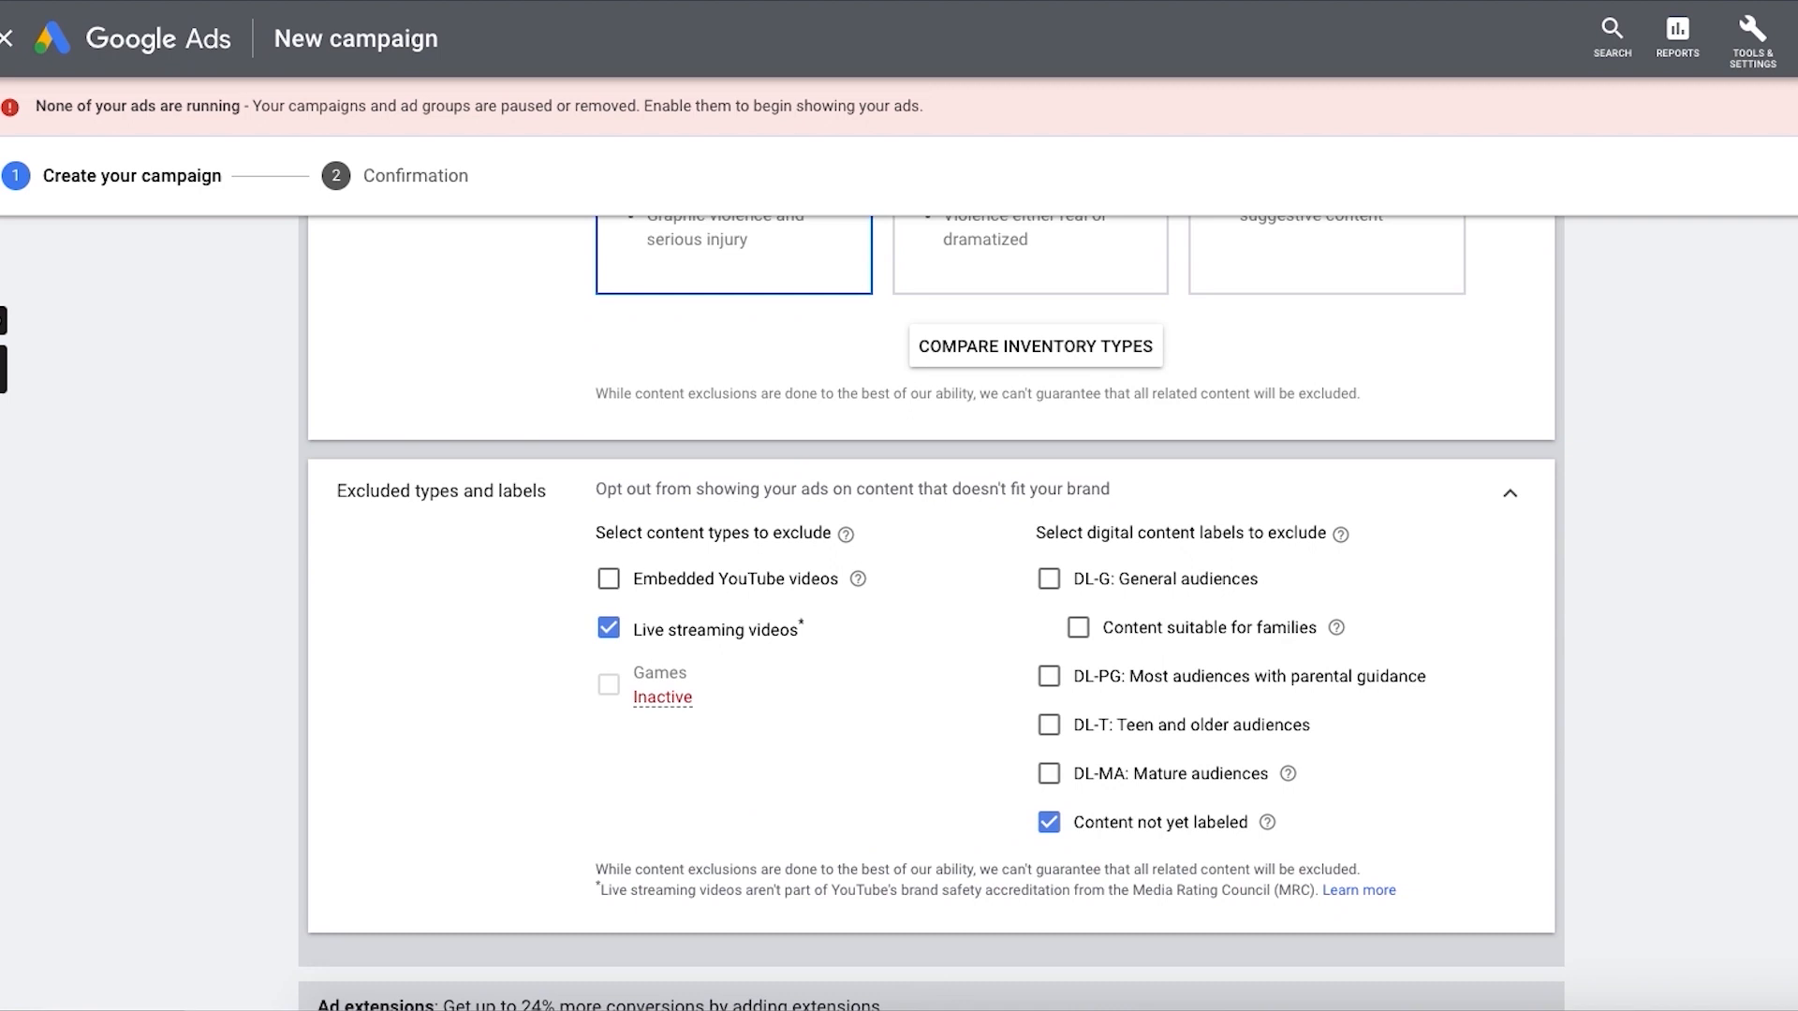
# Step: Examine the remaining campaign sections and the fields for adding sitelink extensions, leaving the sitelinks empty
pyautogui.scroll(-3, 930, 613)
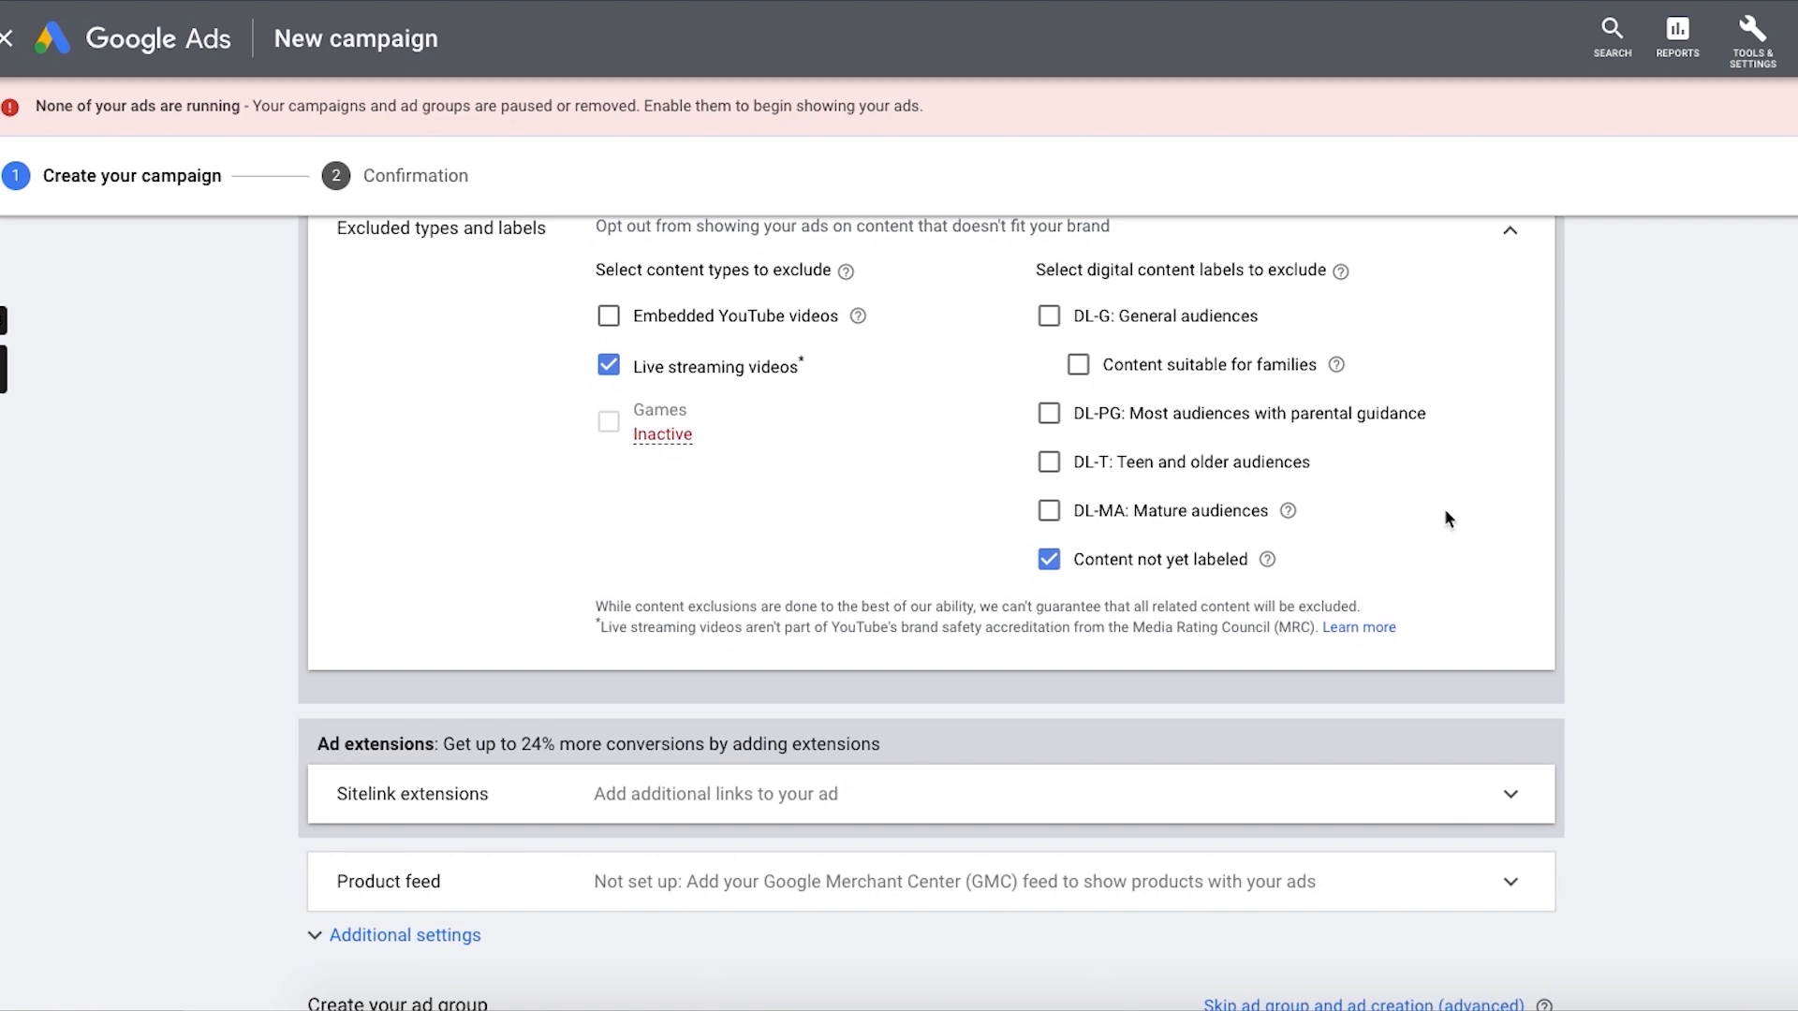
pyautogui.scroll(-1, 1438, 525)
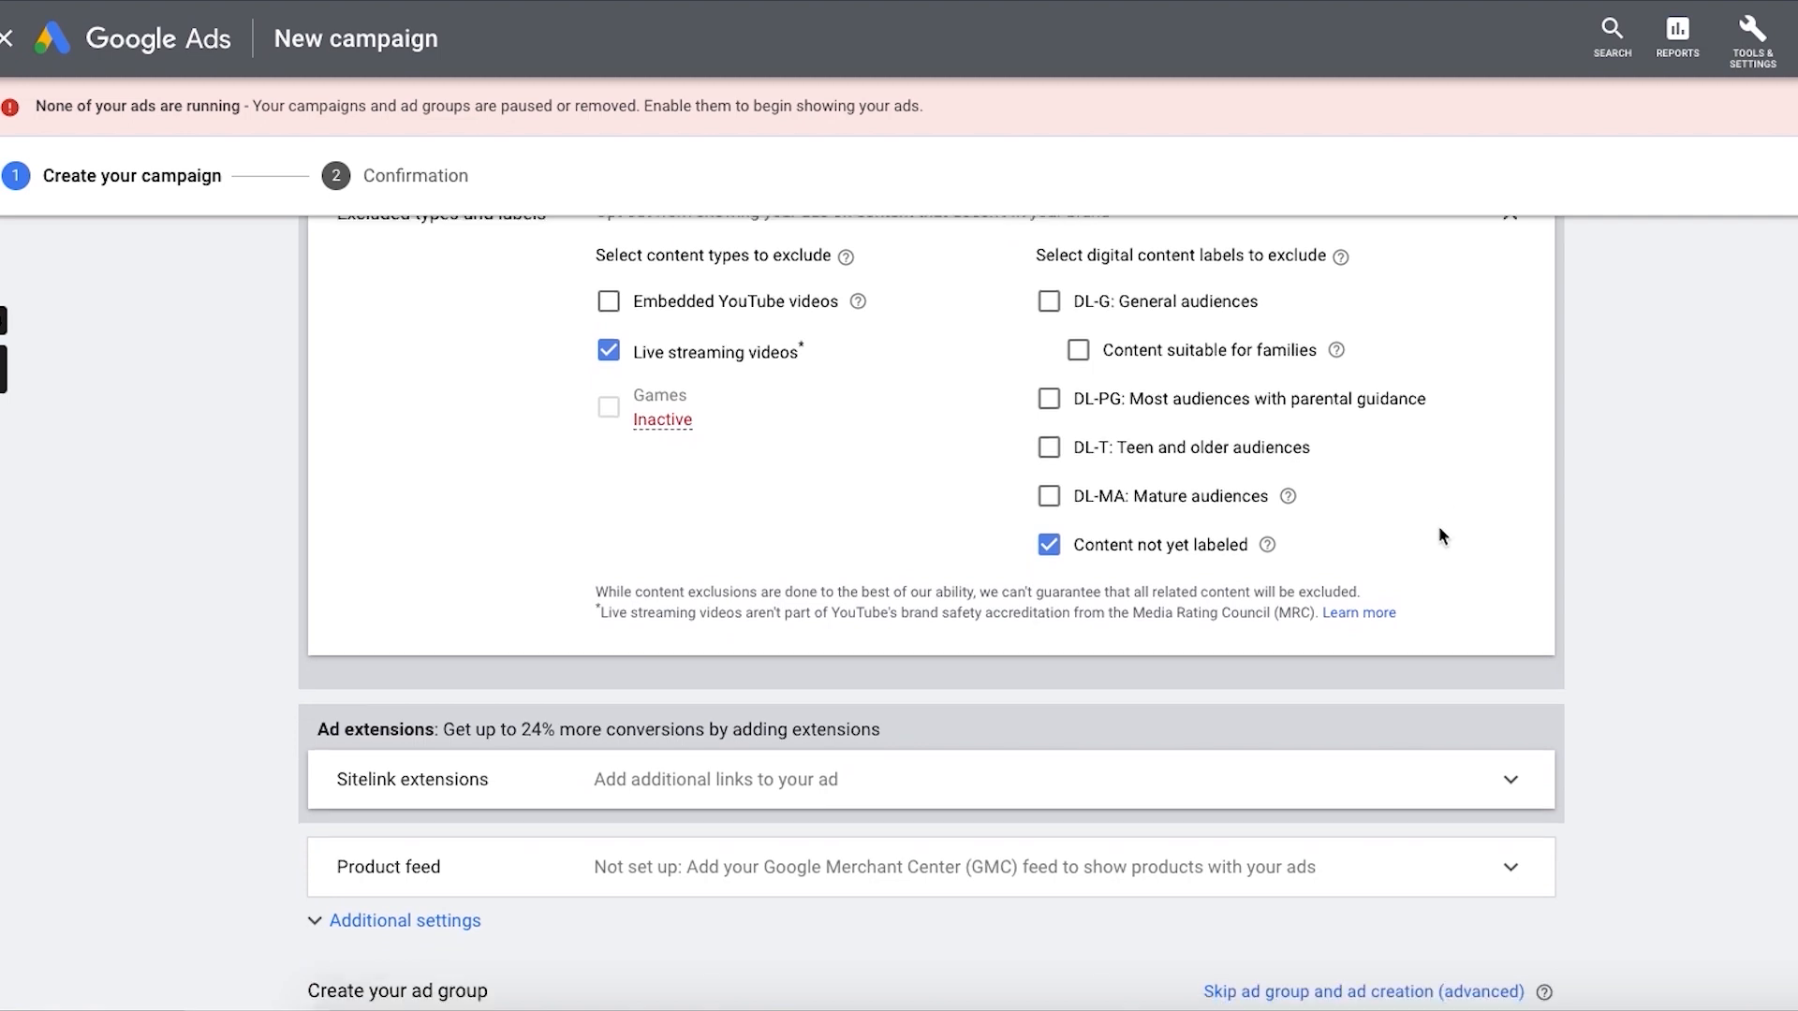
pyautogui.scroll(-5, 1432, 552)
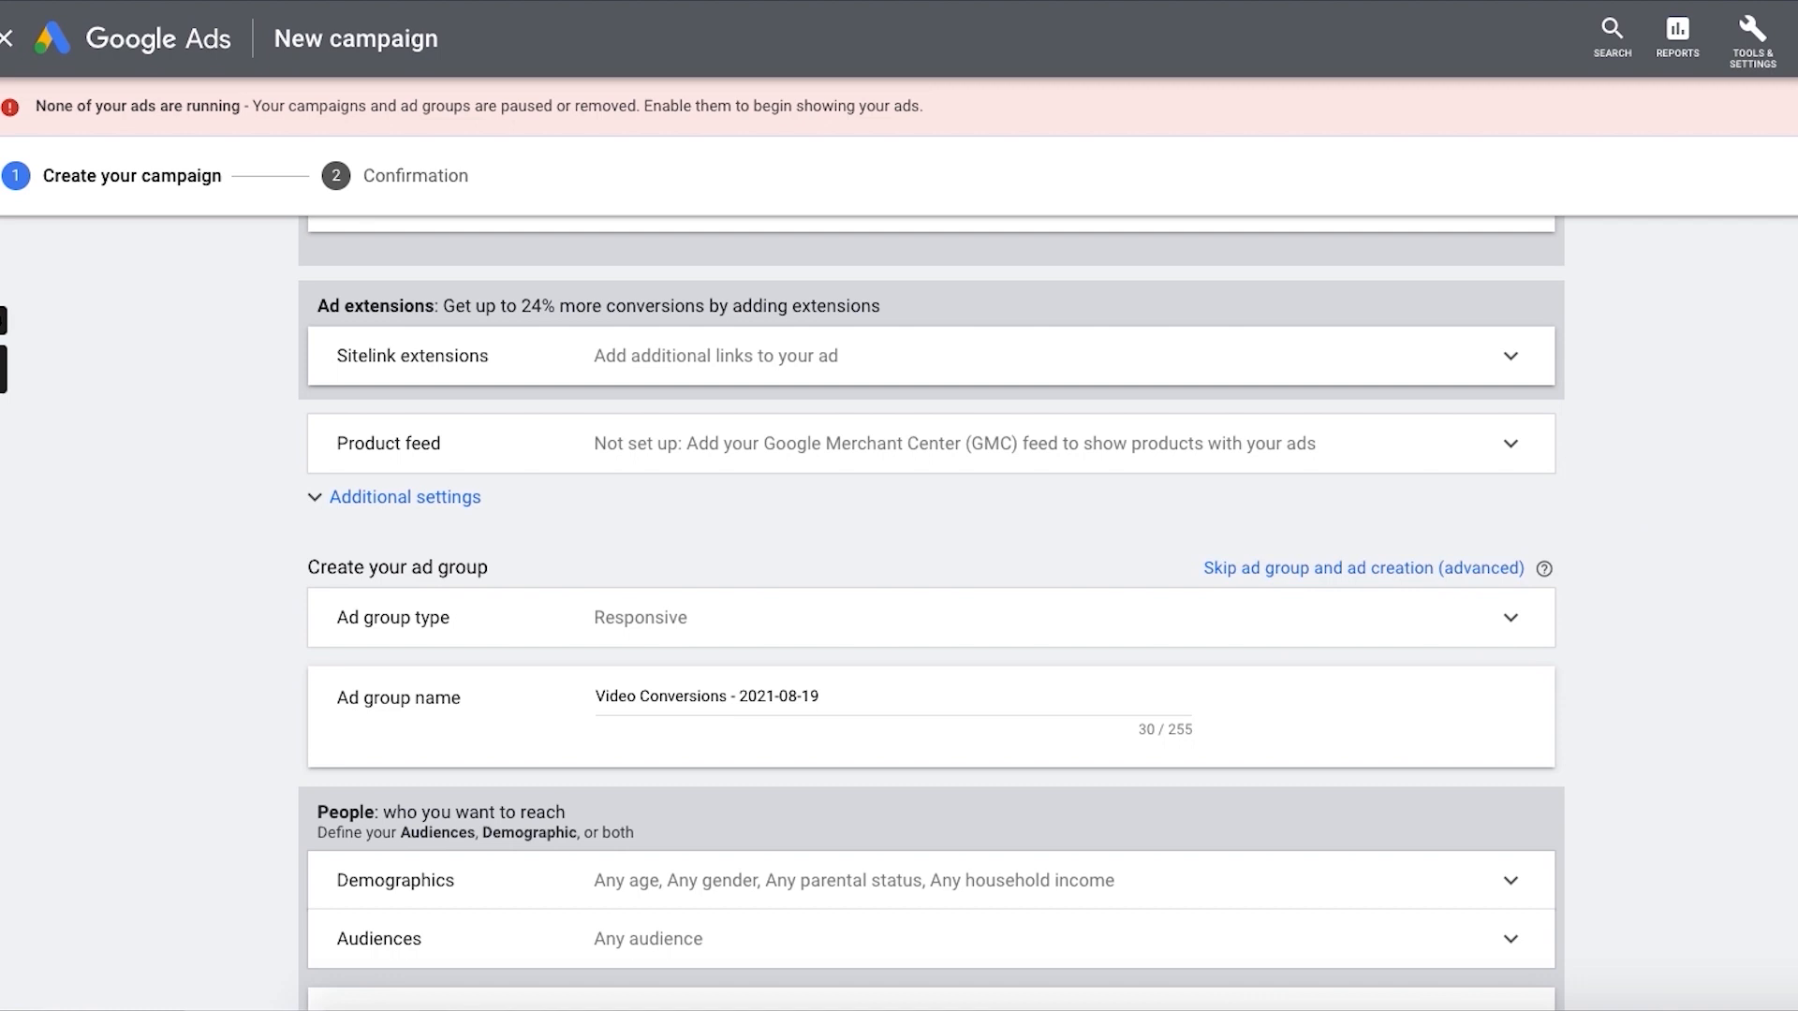
pyautogui.scroll(5, 1196, 618)
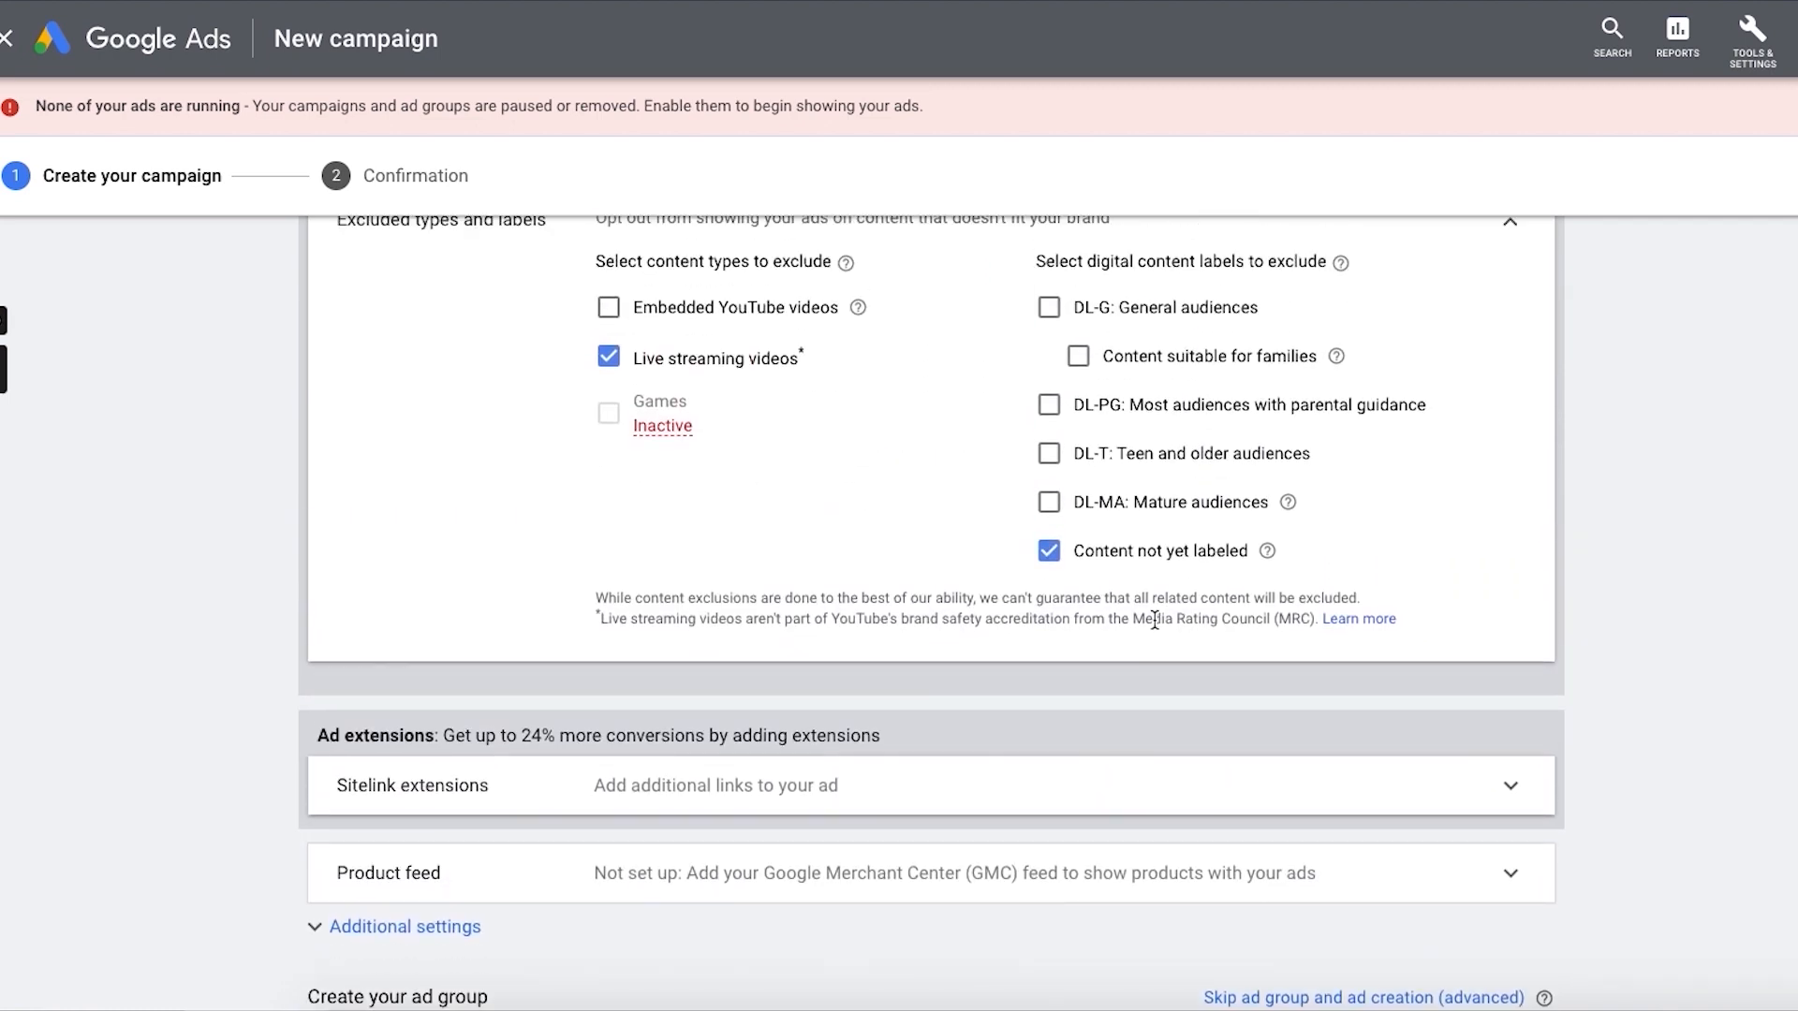
pyautogui.click(1077, 803)
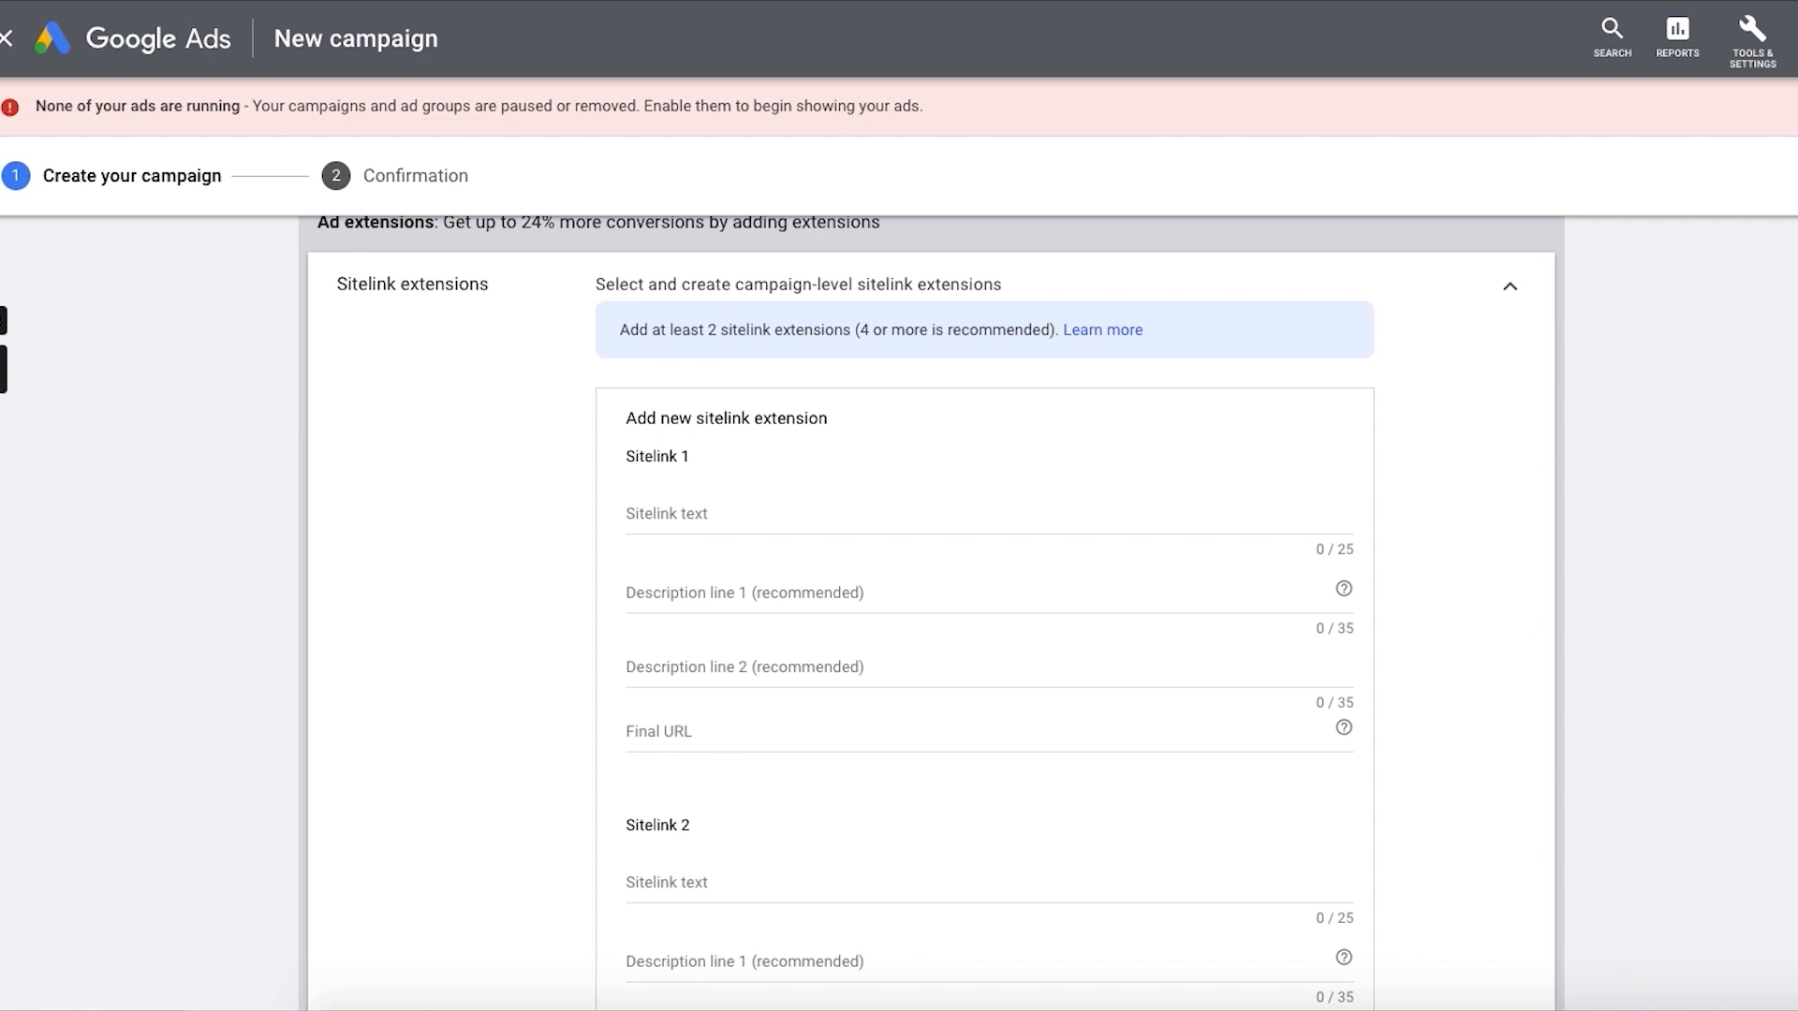
pyautogui.scroll(-4, 931, 608)
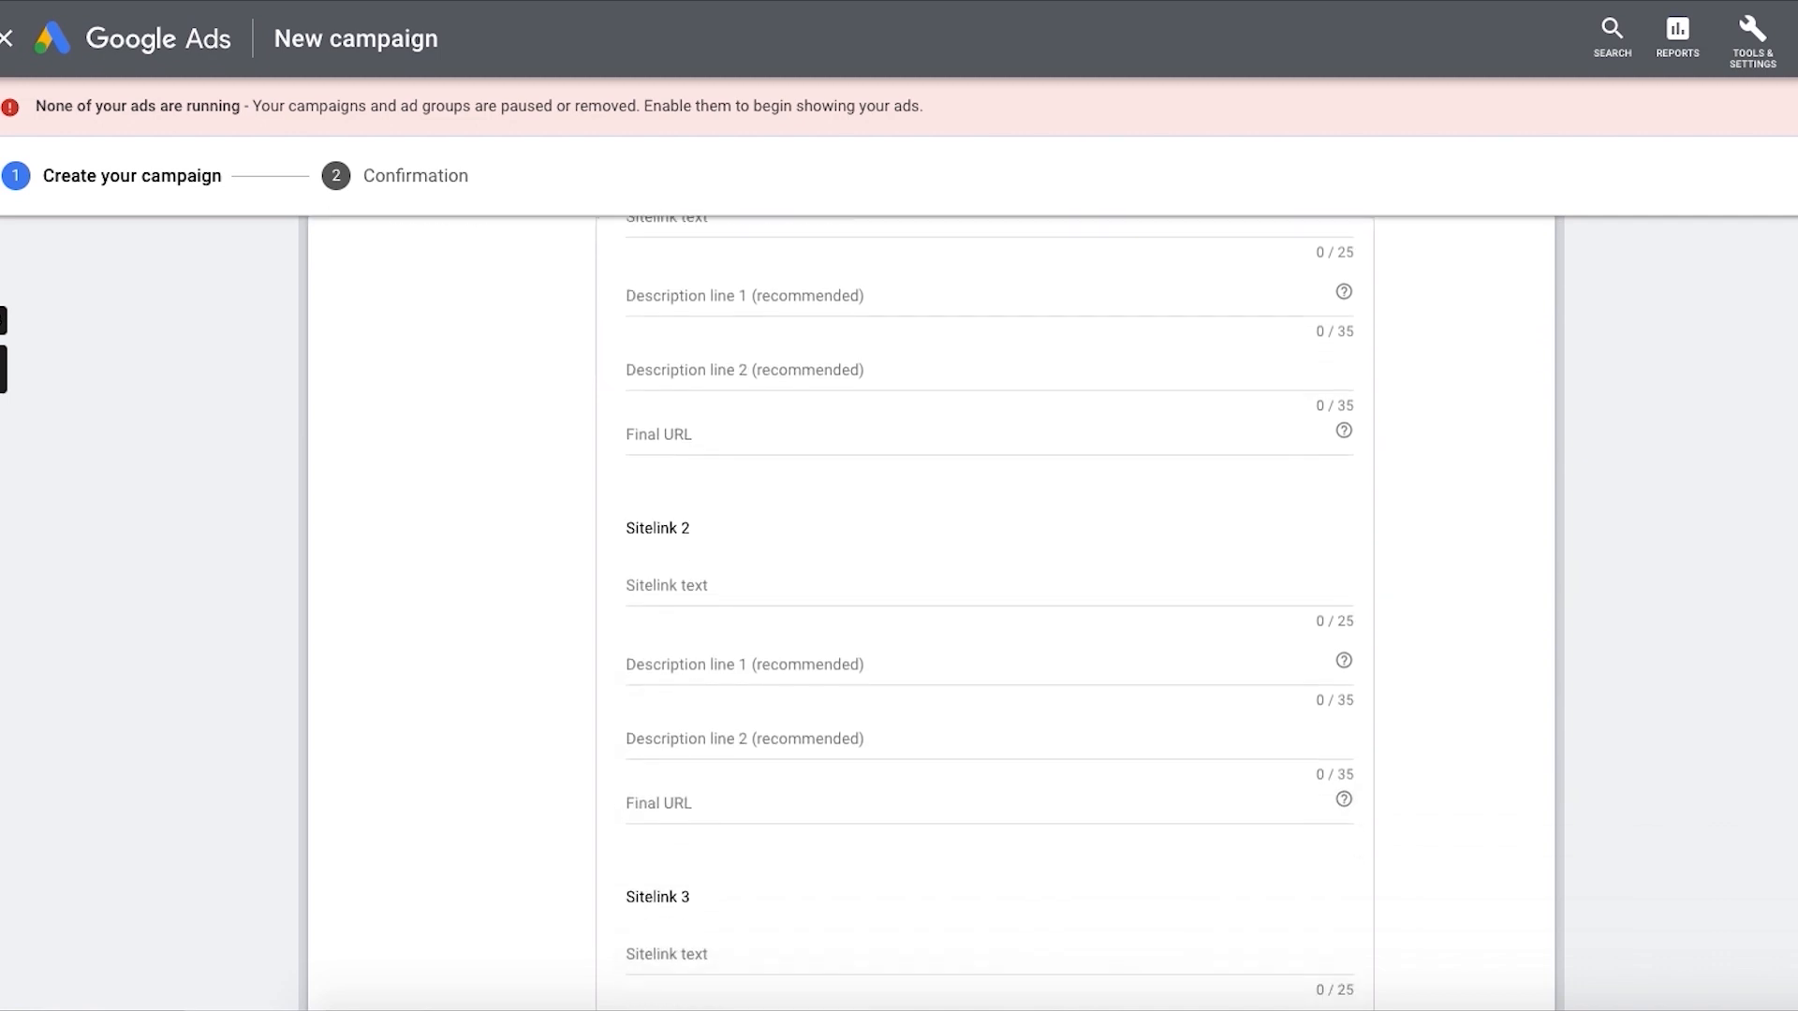
pyautogui.scroll(-3, 931, 609)
pyautogui.scroll(9, 931, 608)
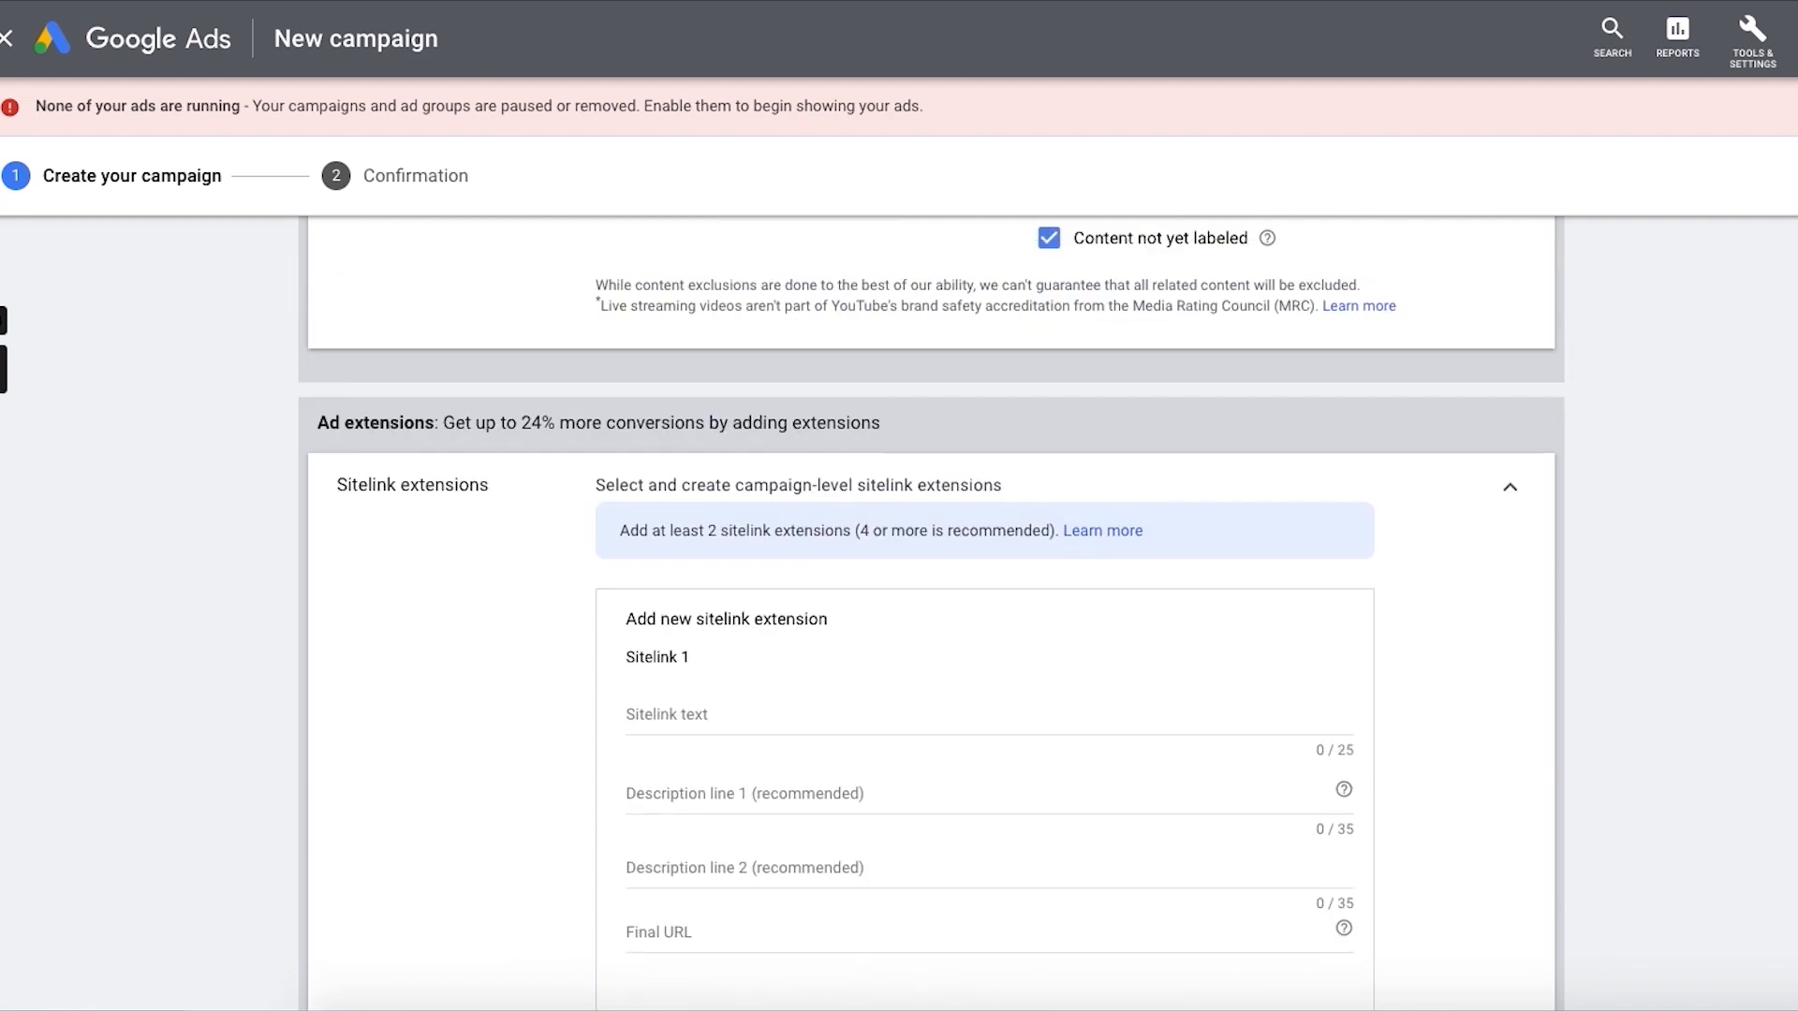
pyautogui.click(1514, 494)
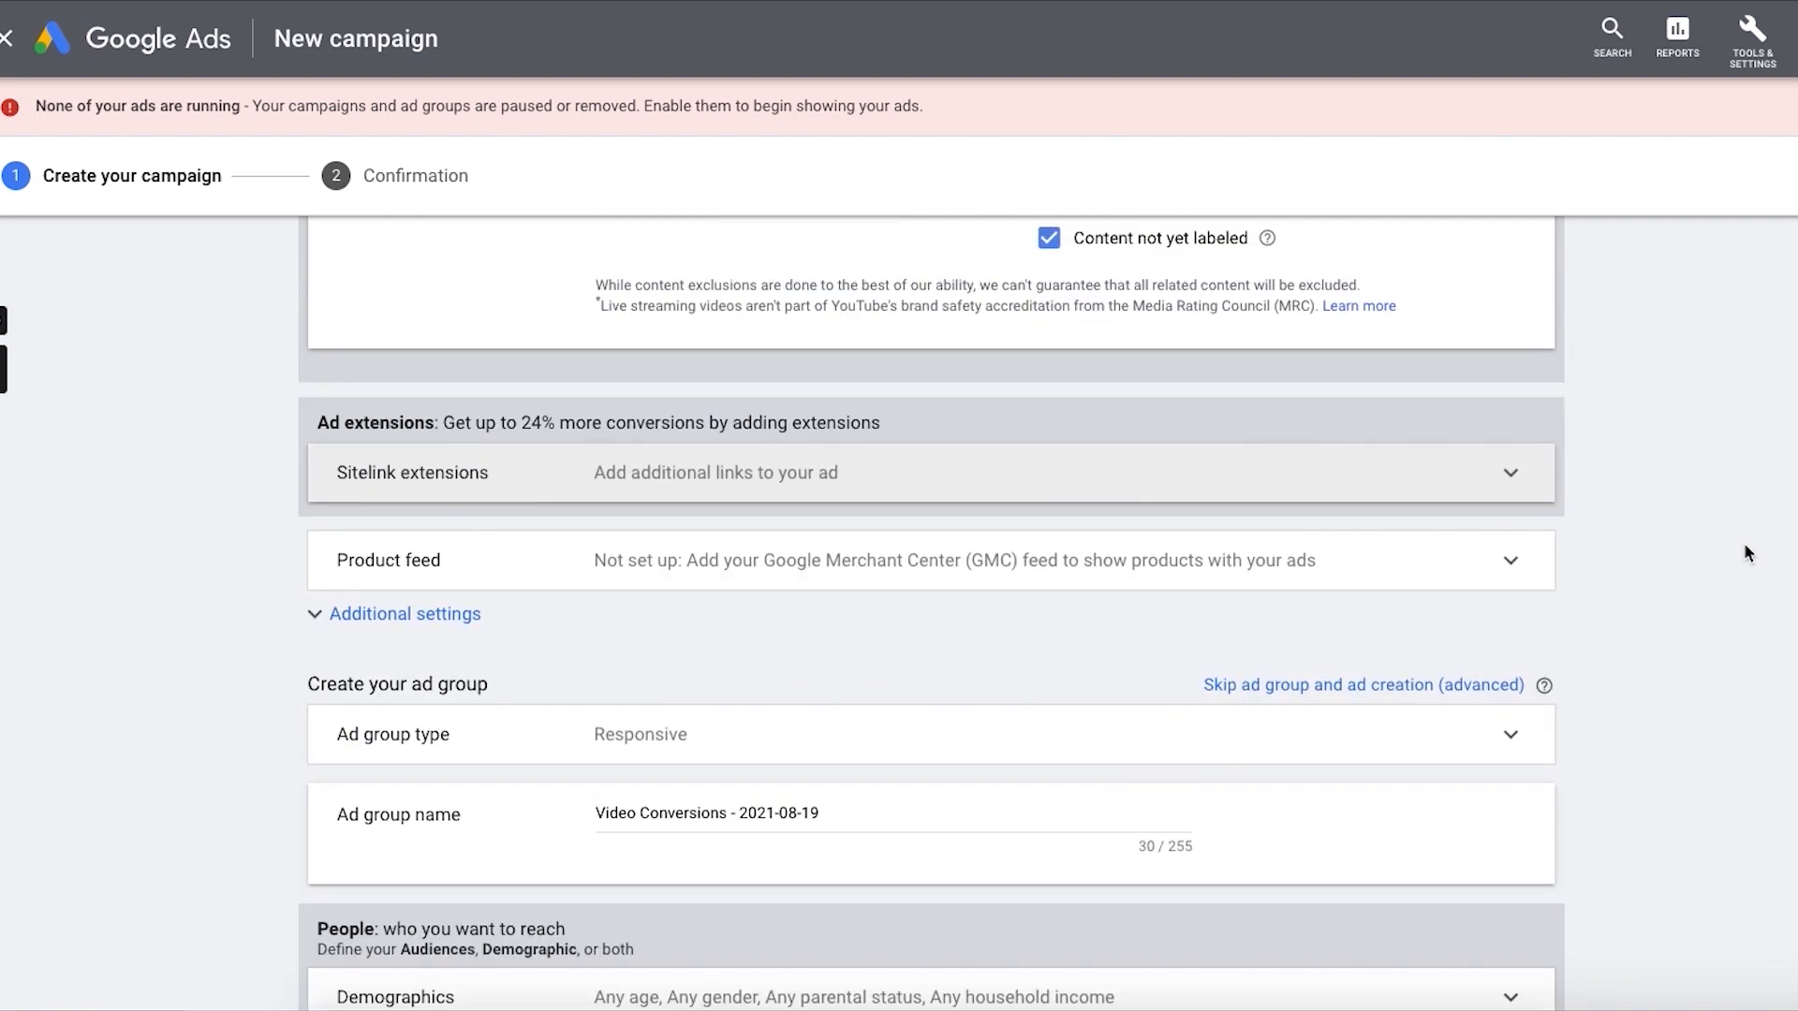
# Step: Set specific device targeting in the additional settings to computers, mobile phones and tablets, excluding TV screens
pyautogui.click(1334, 573)
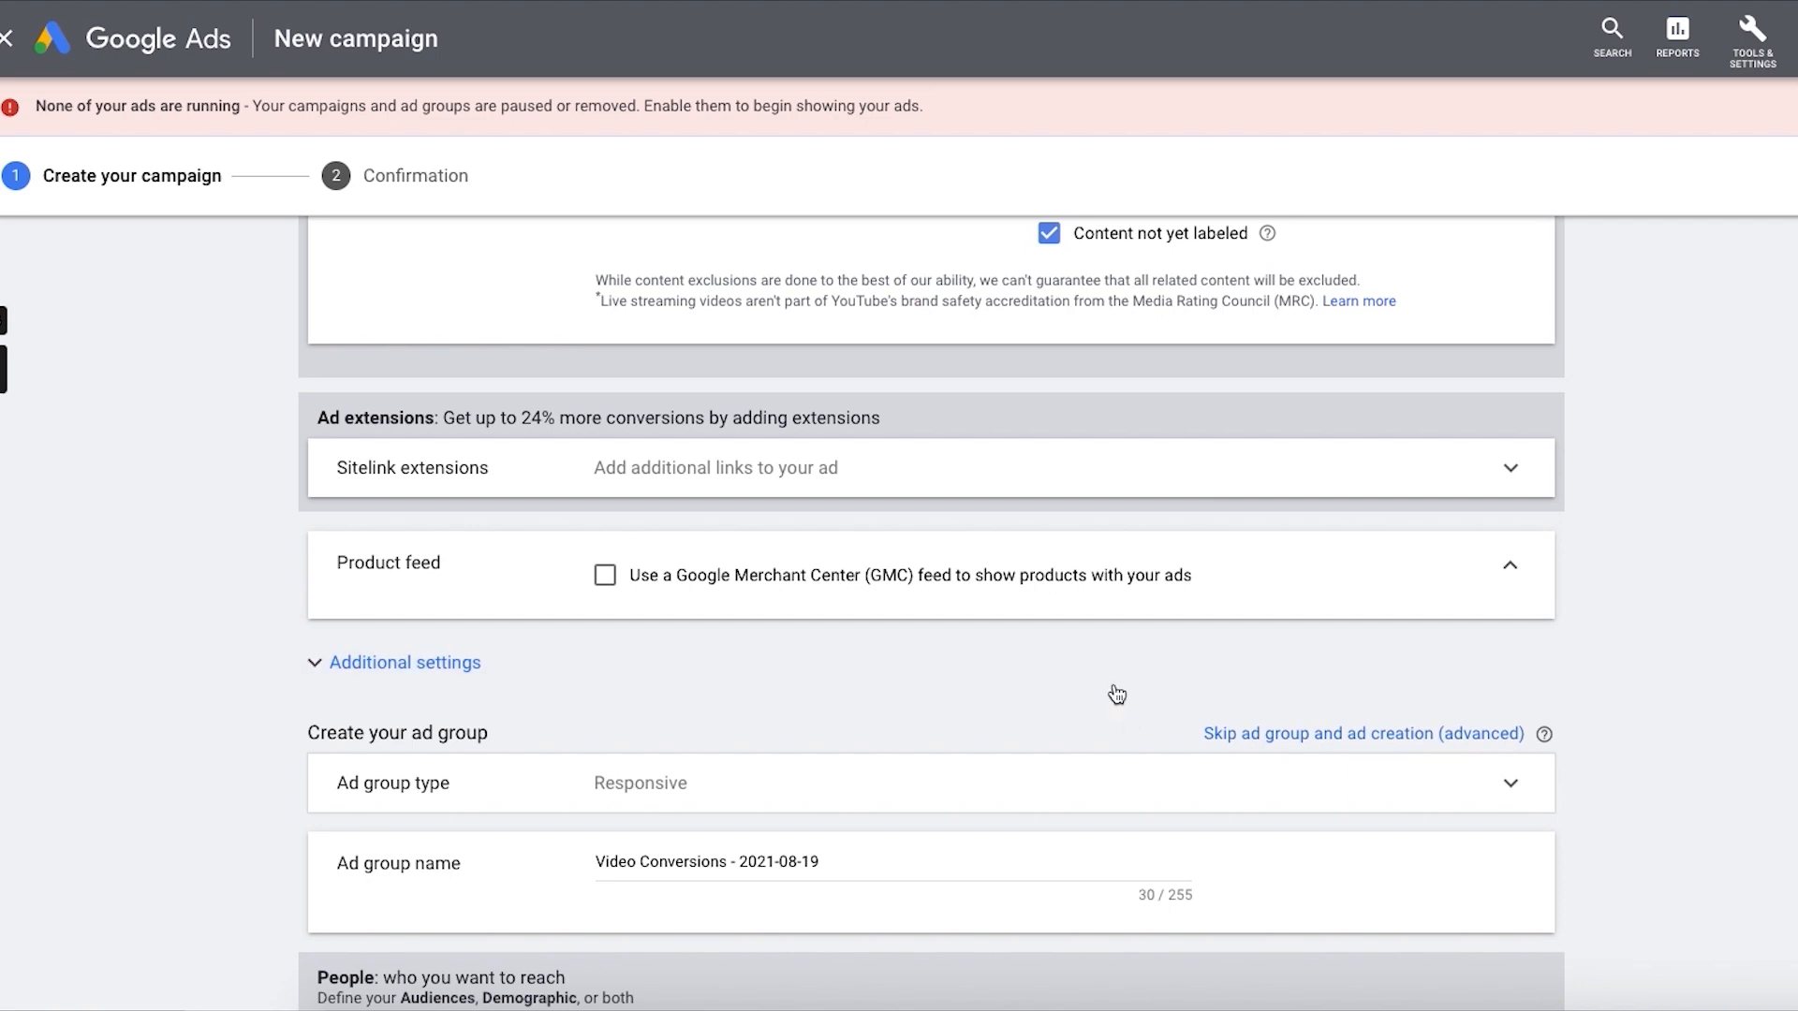
pyautogui.click(686, 646)
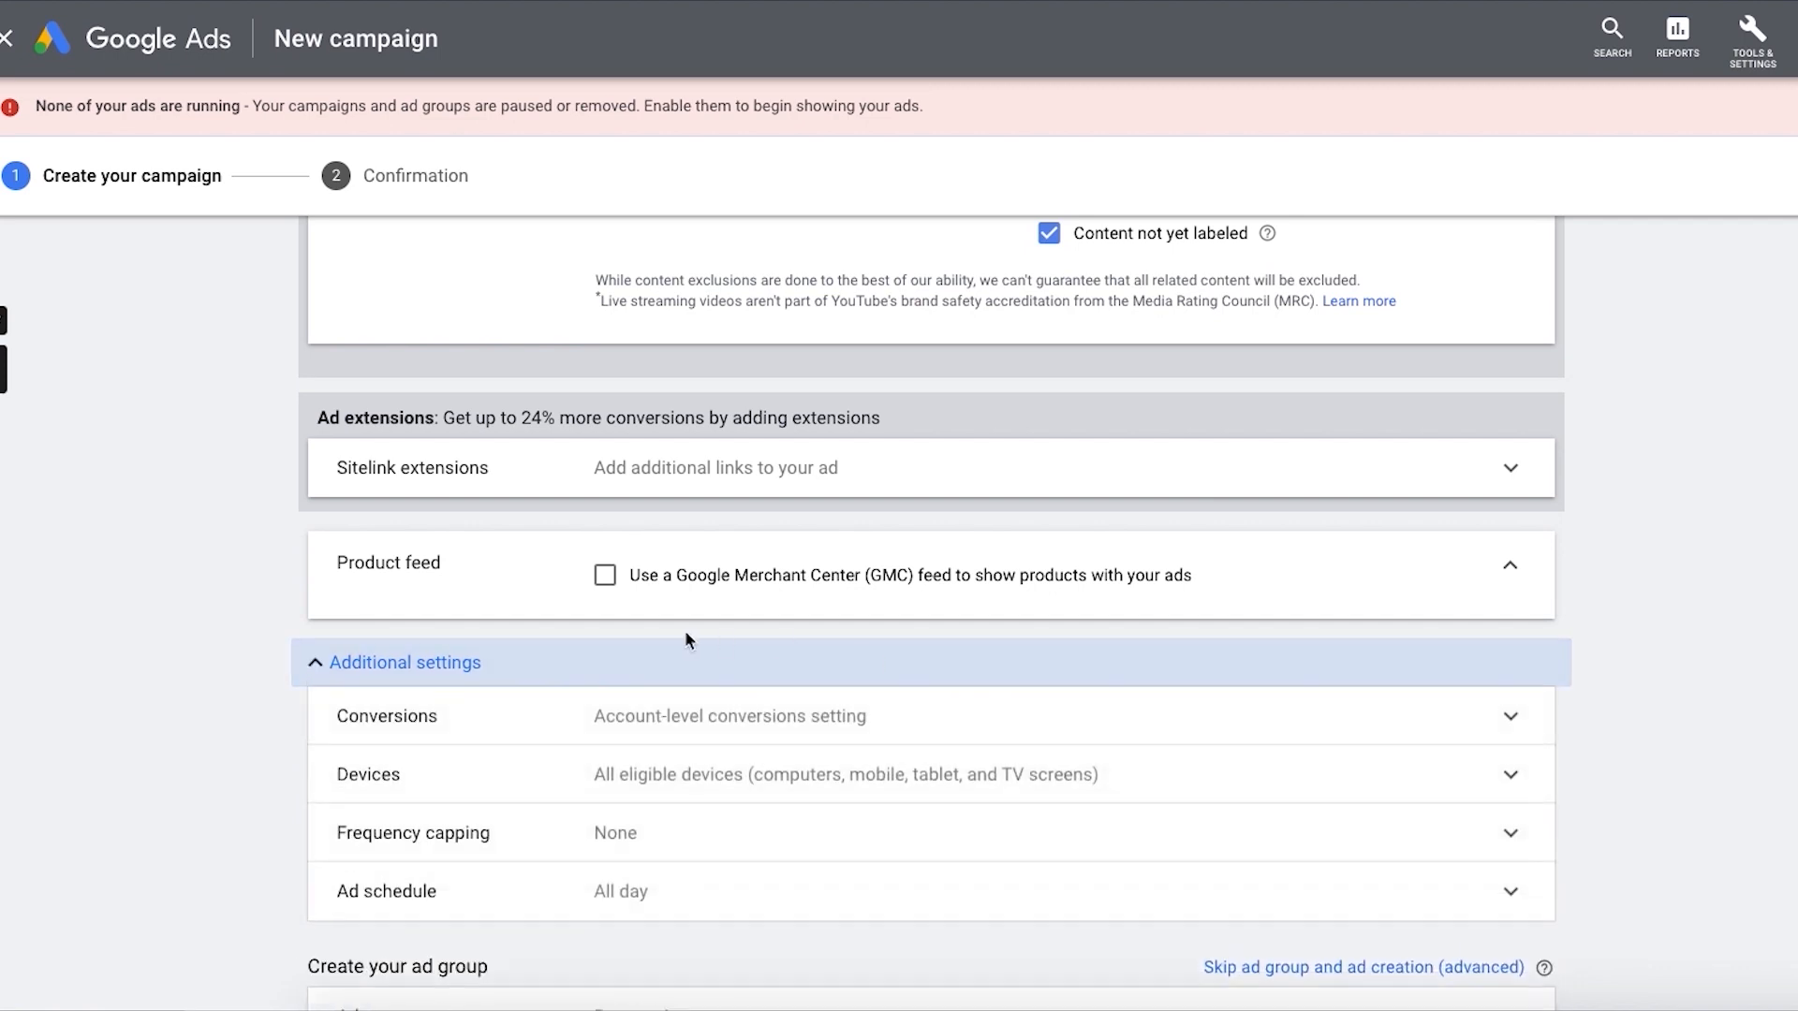
pyautogui.click(720, 727)
pyautogui.click(814, 917)
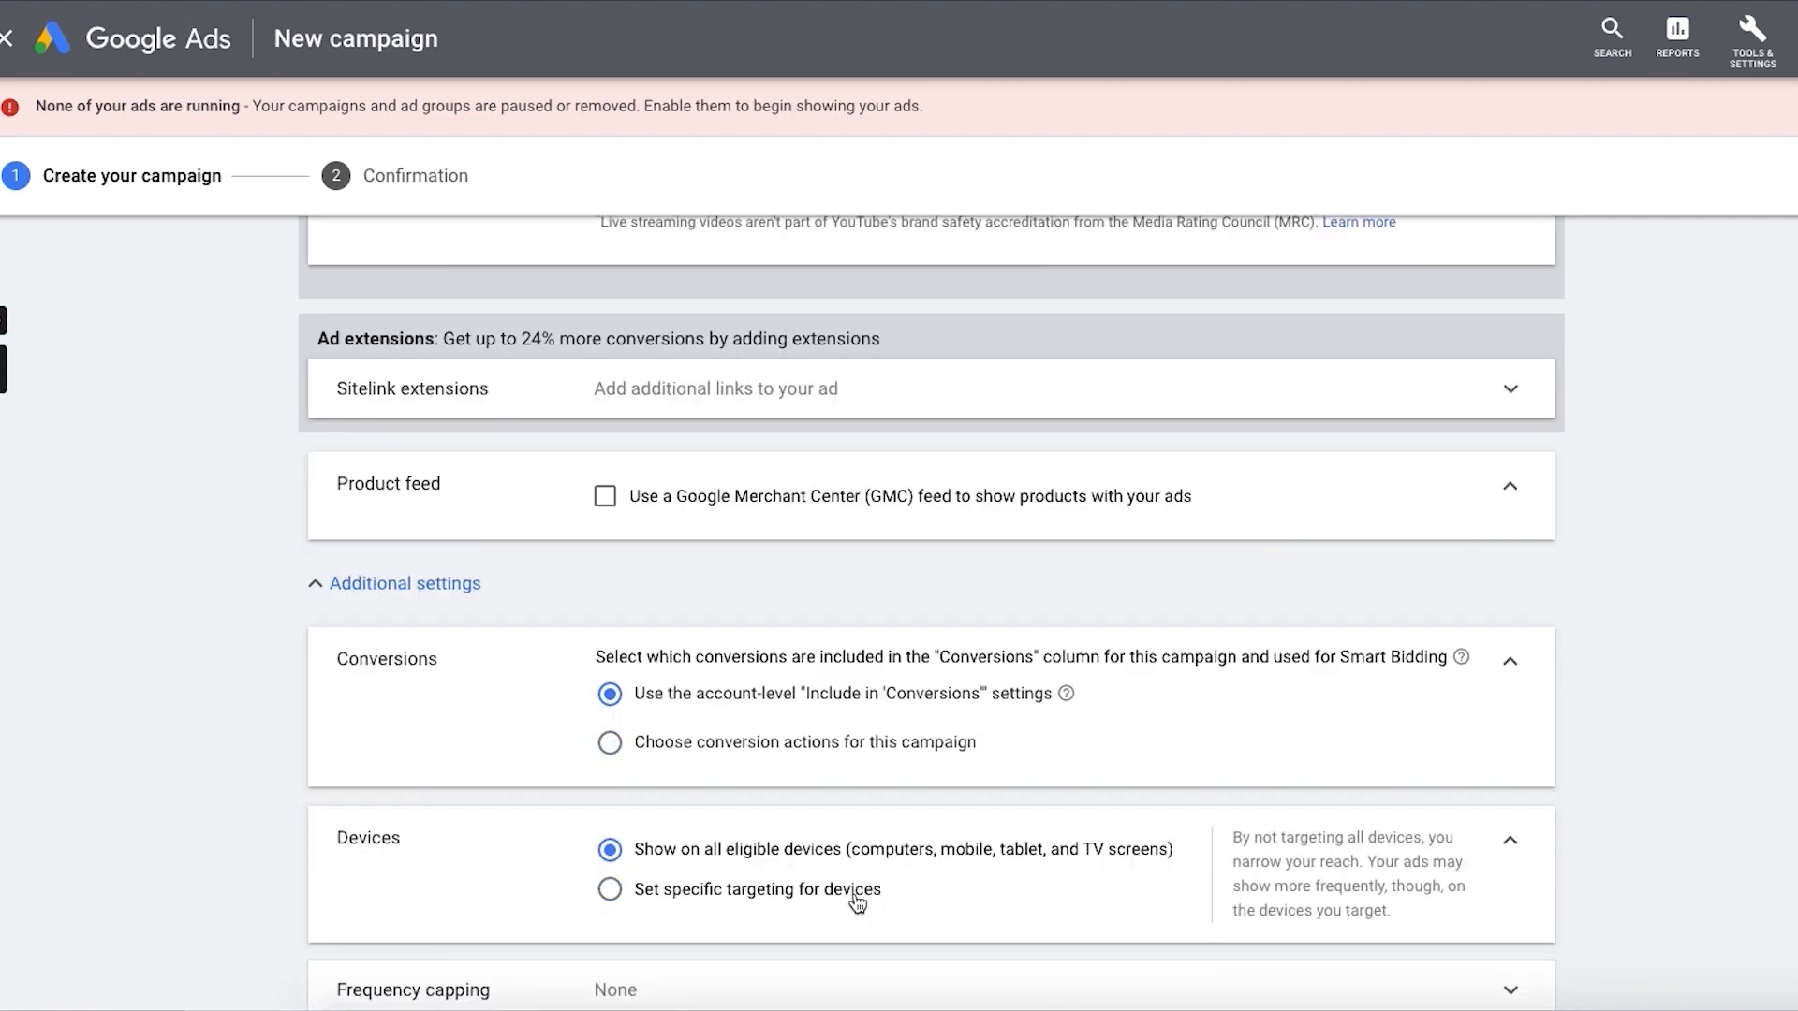
pyautogui.click(860, 901)
pyautogui.scroll(-4, 805, 824)
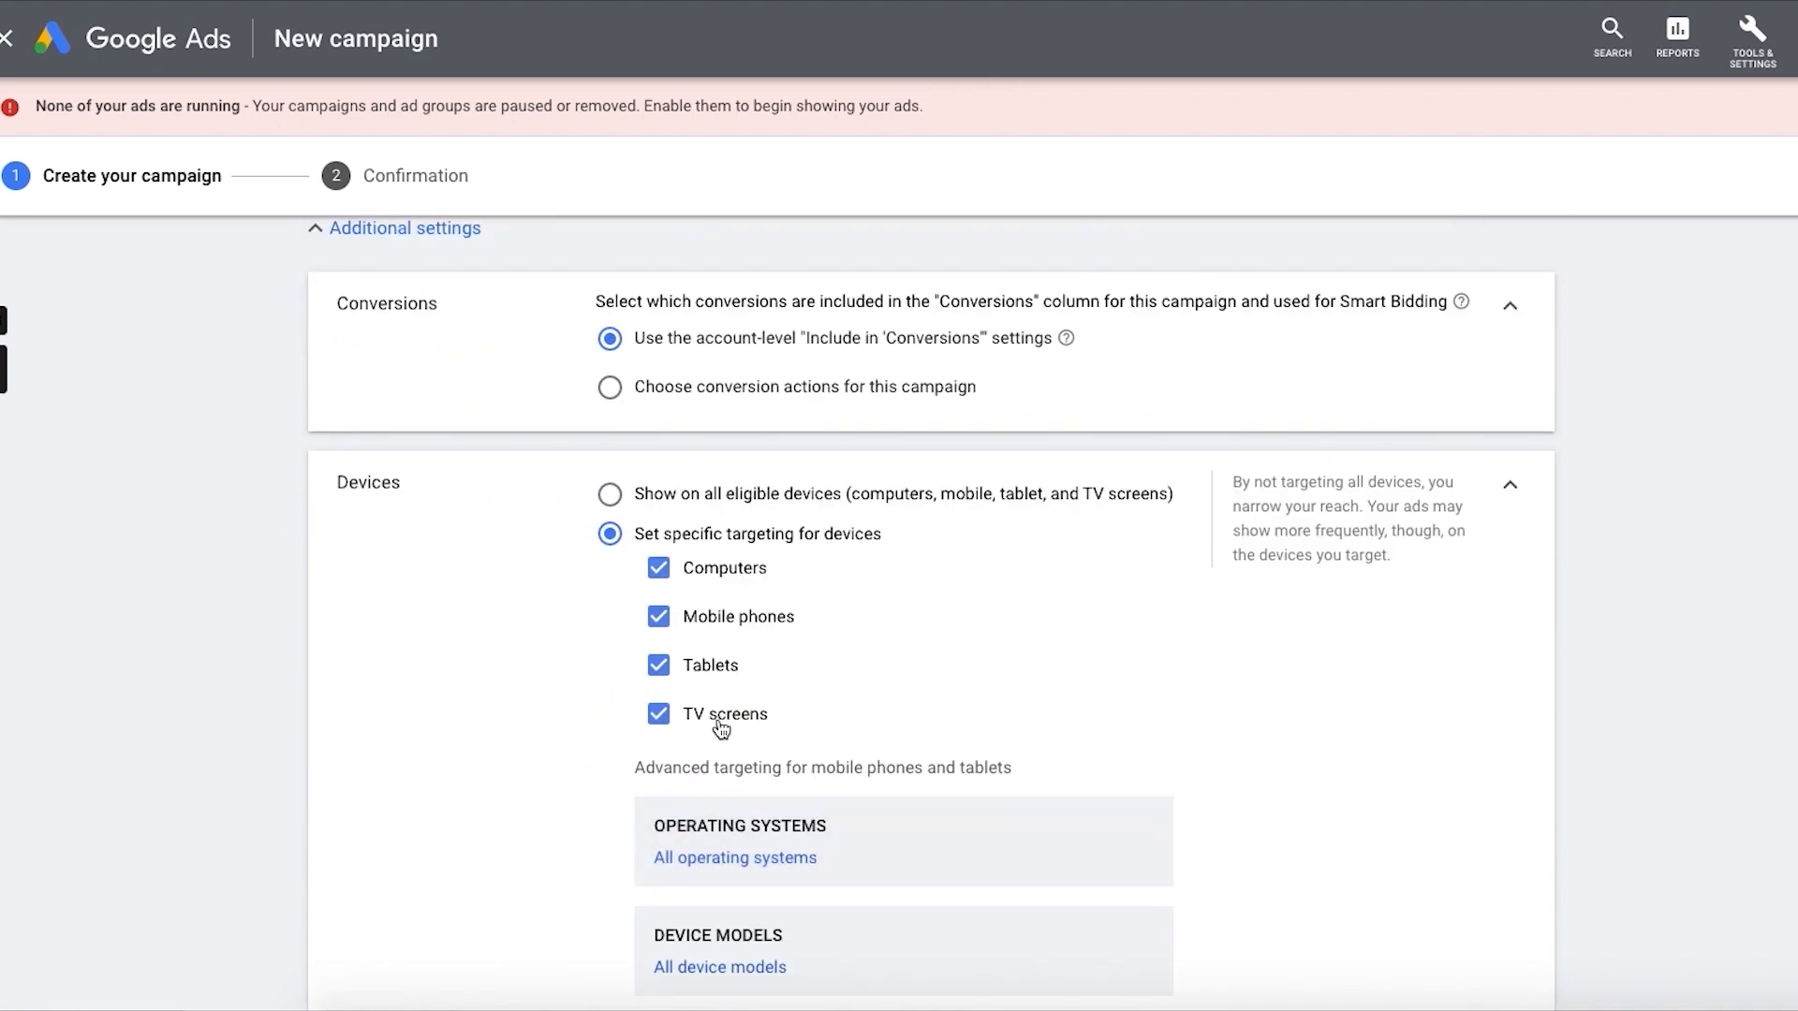
pyautogui.click(721, 716)
pyautogui.scroll(-4, 951, 682)
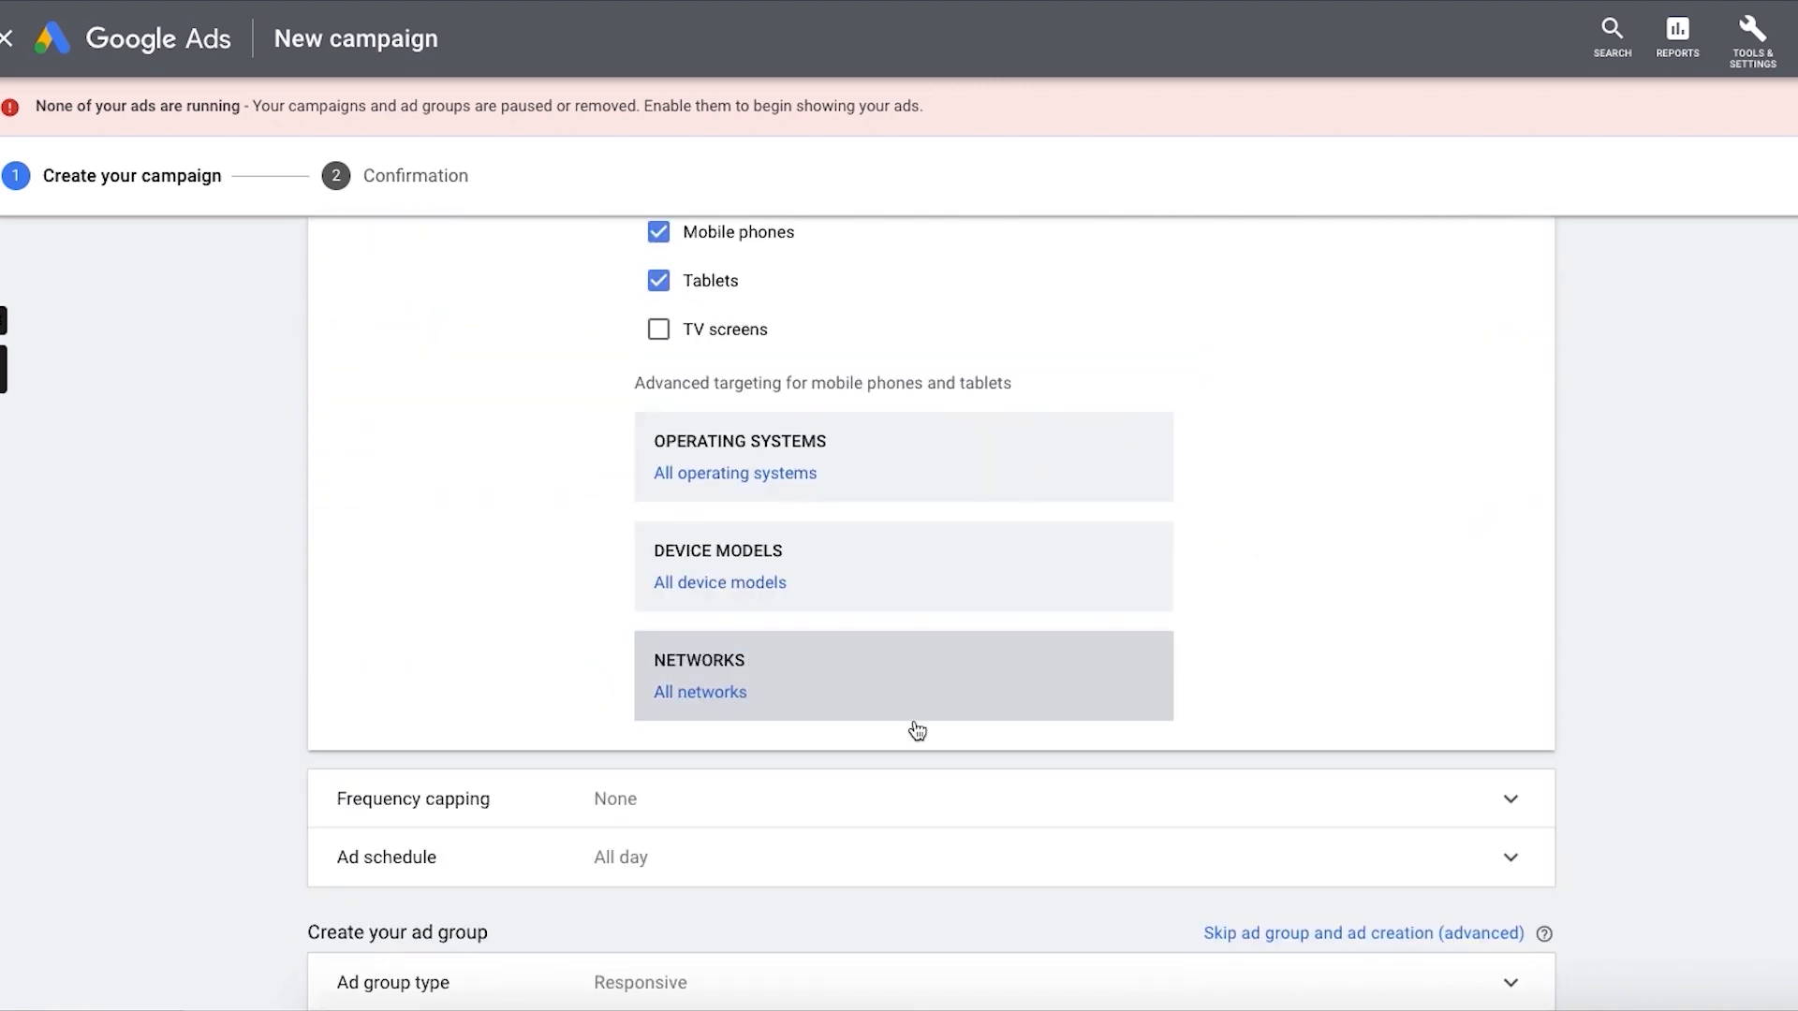
# Step: Cap the campaign's impression frequency at 3 impressions per day for the same user
pyautogui.click(877, 777)
pyautogui.click(769, 818)
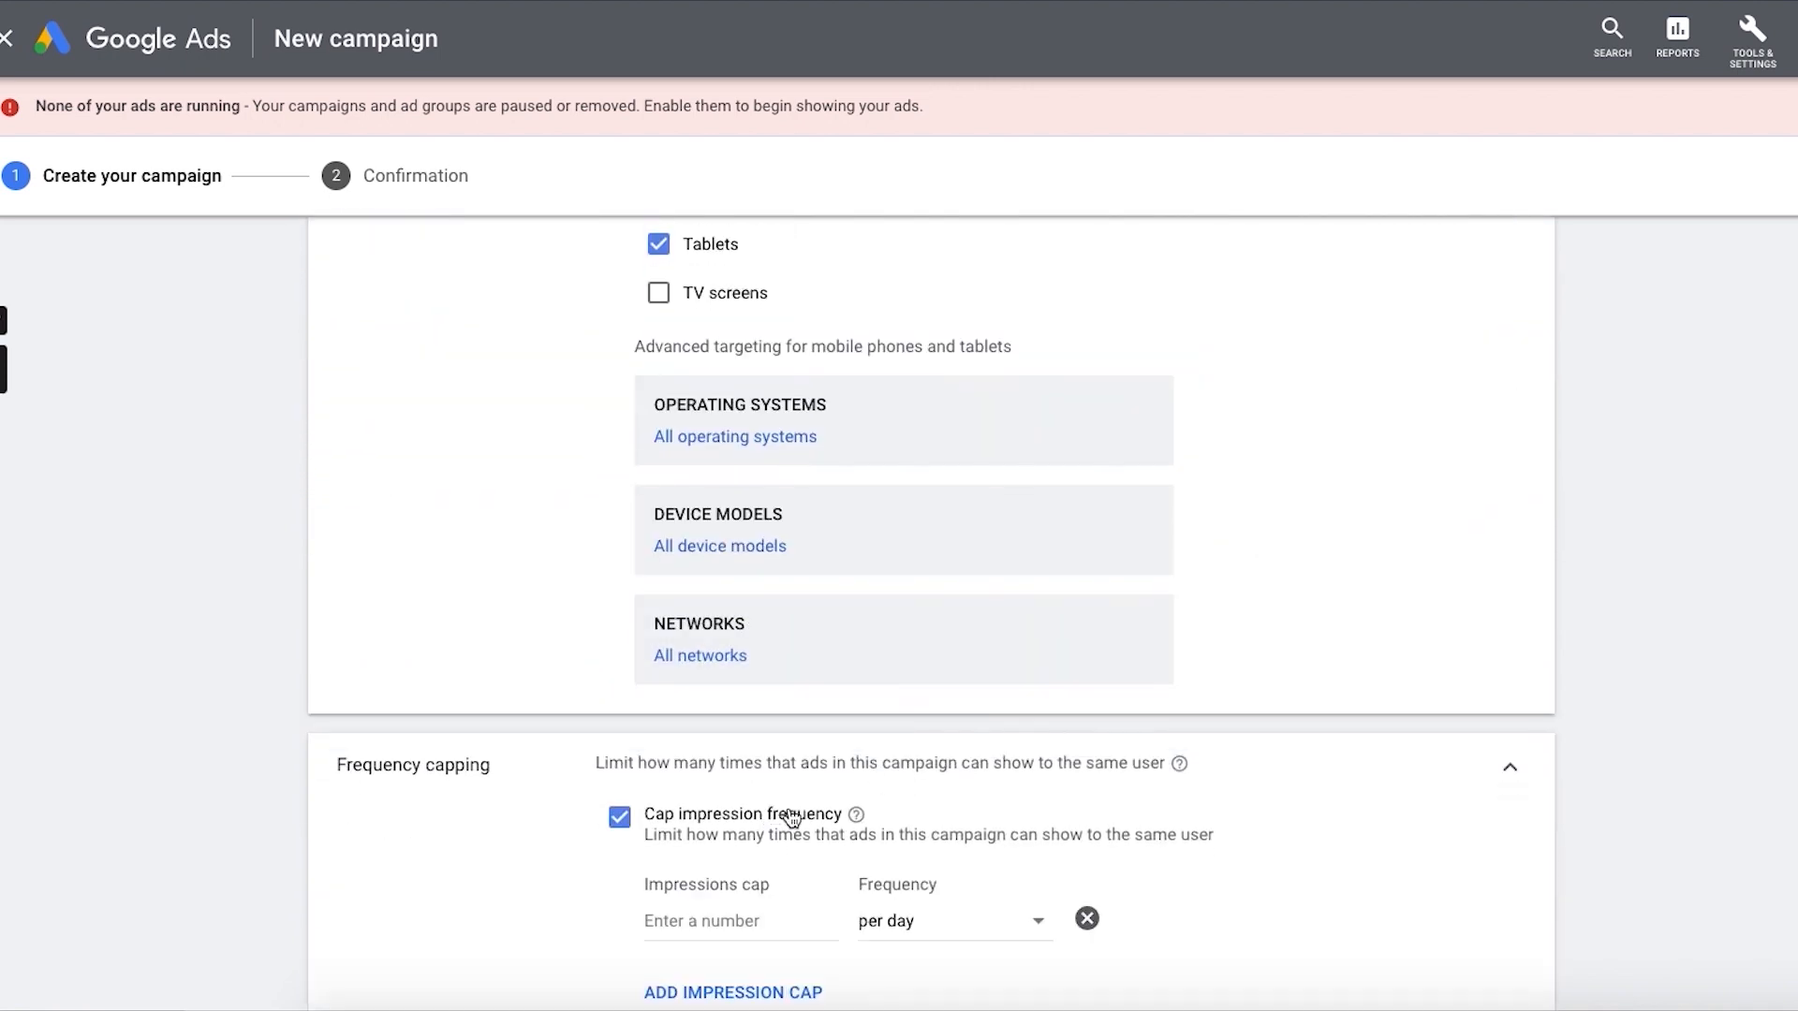
pyautogui.click(753, 871)
pyautogui.write('3')
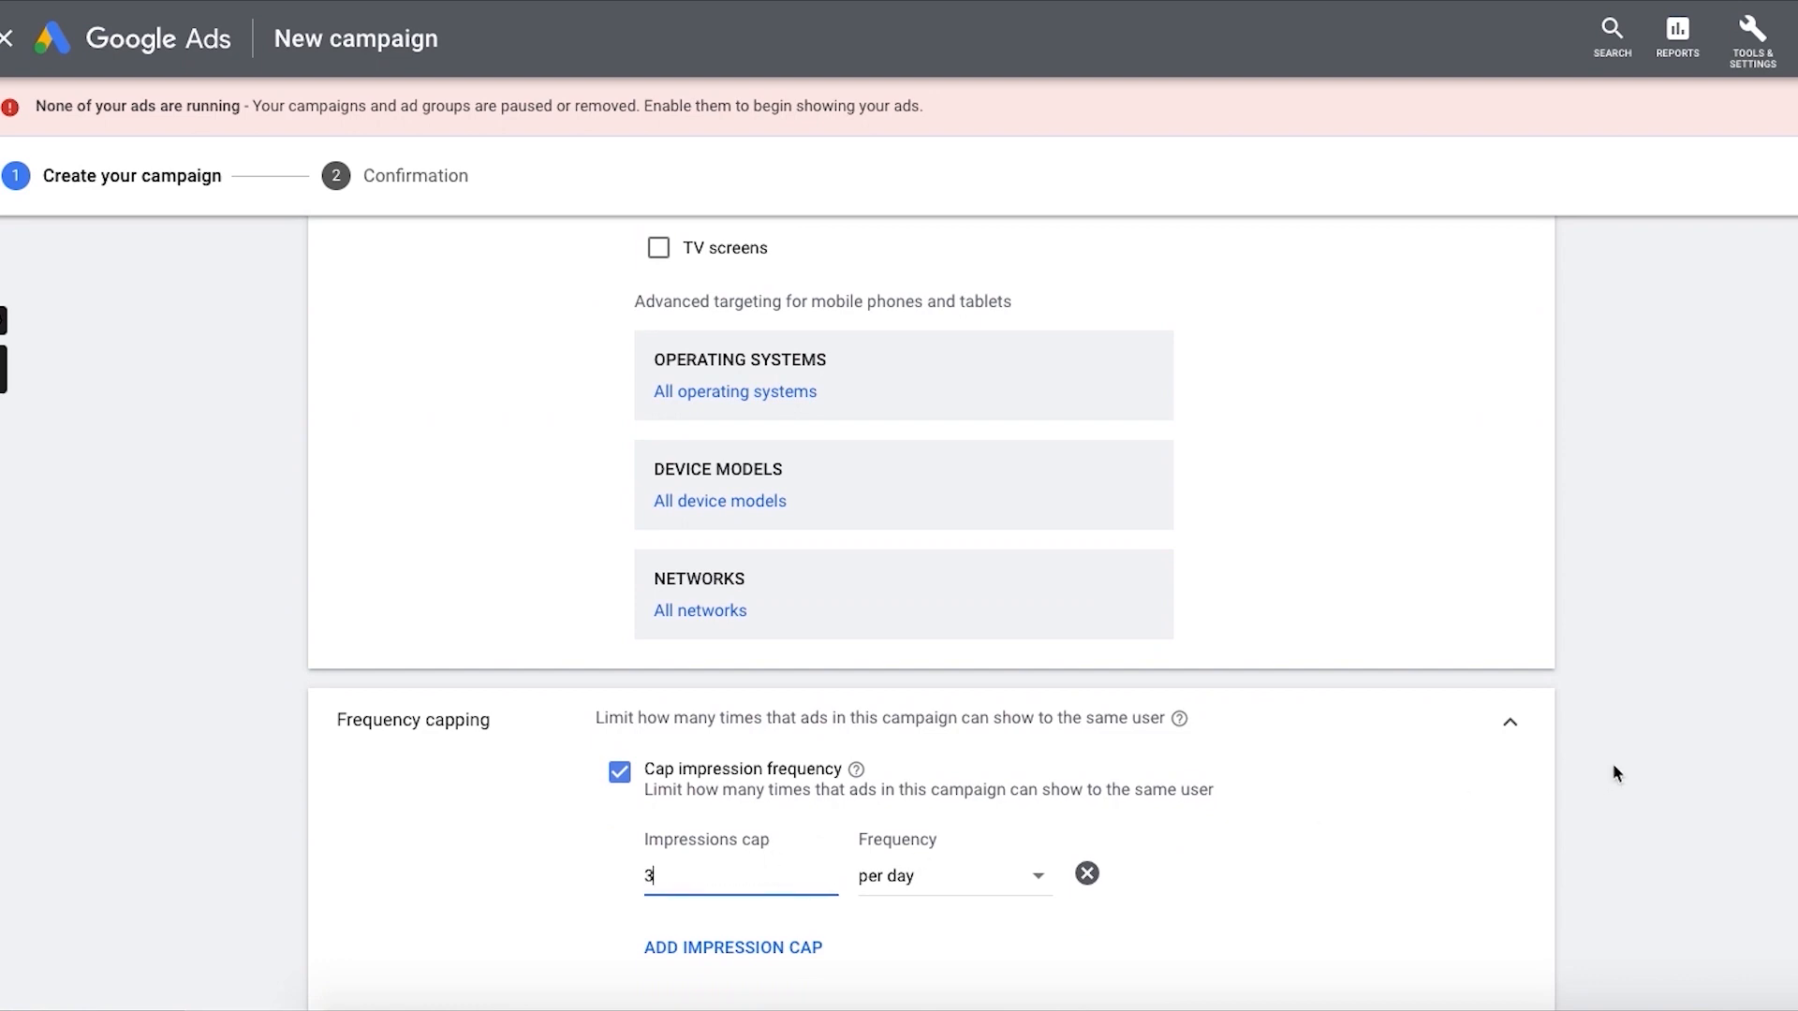
pyautogui.scroll(-1, 1459, 755)
# Step: Cap the campaign's view frequency at 2 views per week for the same user
pyautogui.scroll(-3, 1458, 754)
pyautogui.click(745, 749)
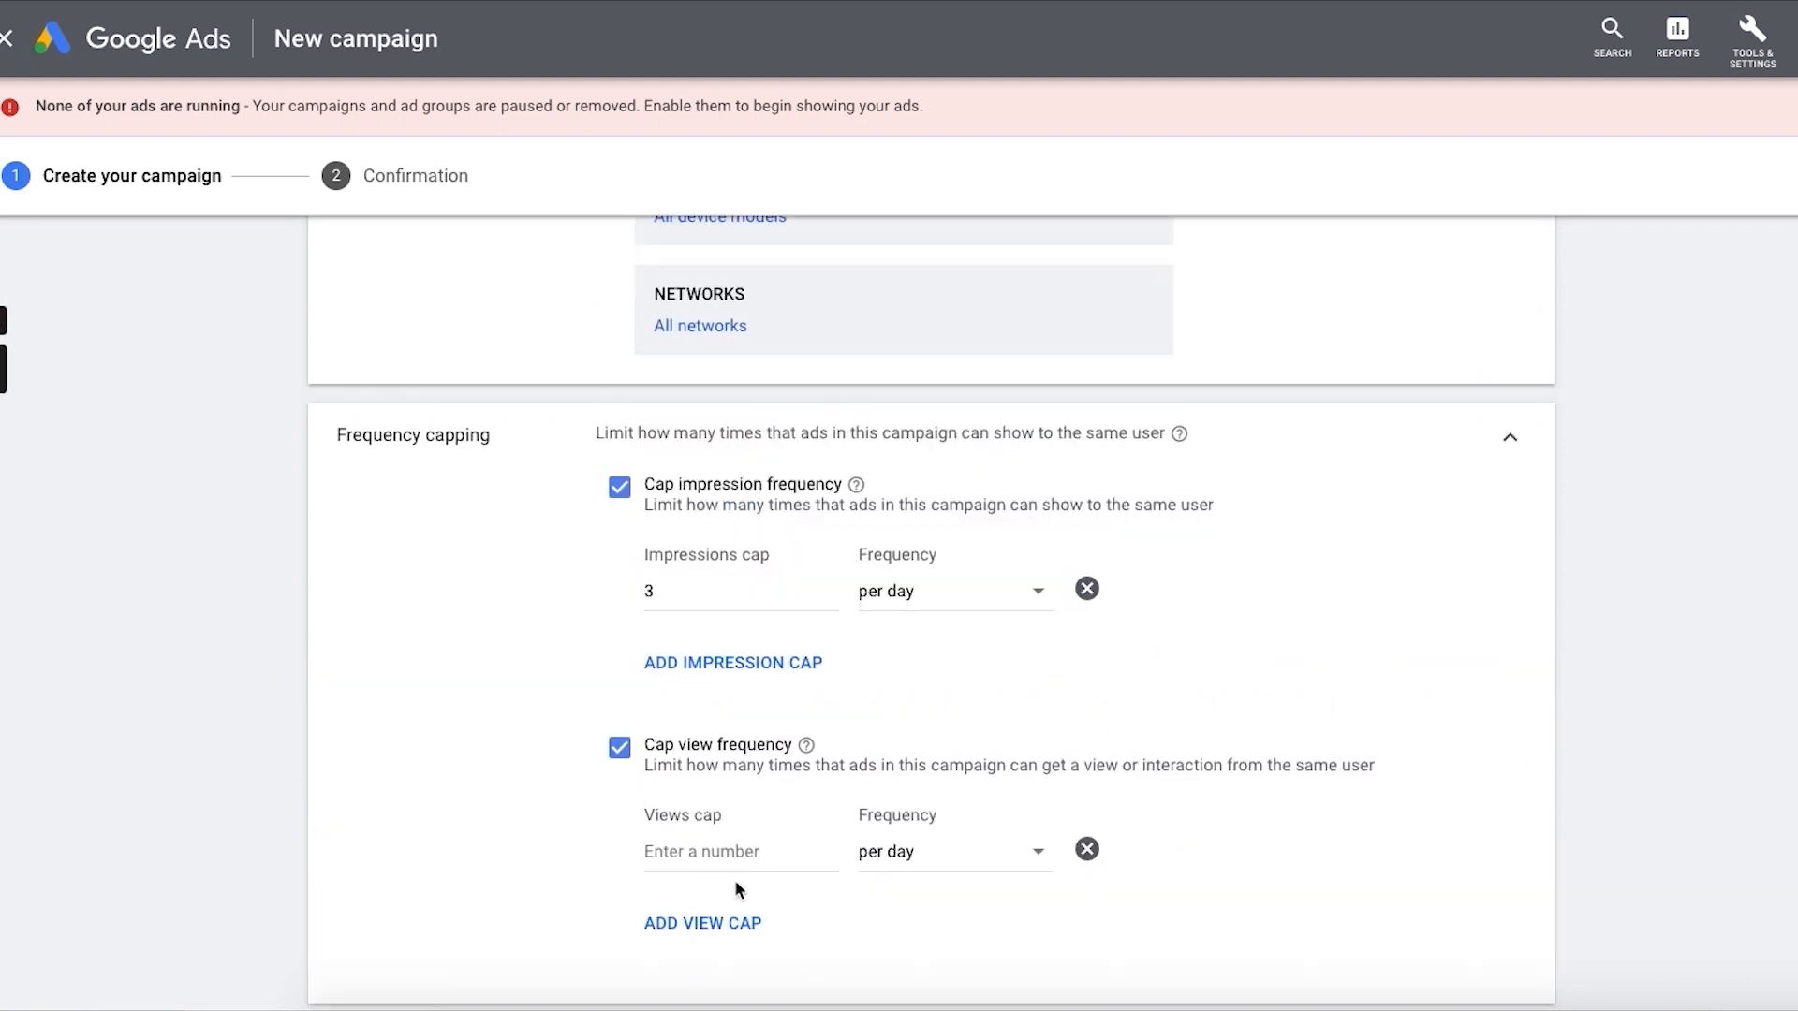
pyautogui.click(762, 862)
pyautogui.write('2')
pyautogui.click(947, 860)
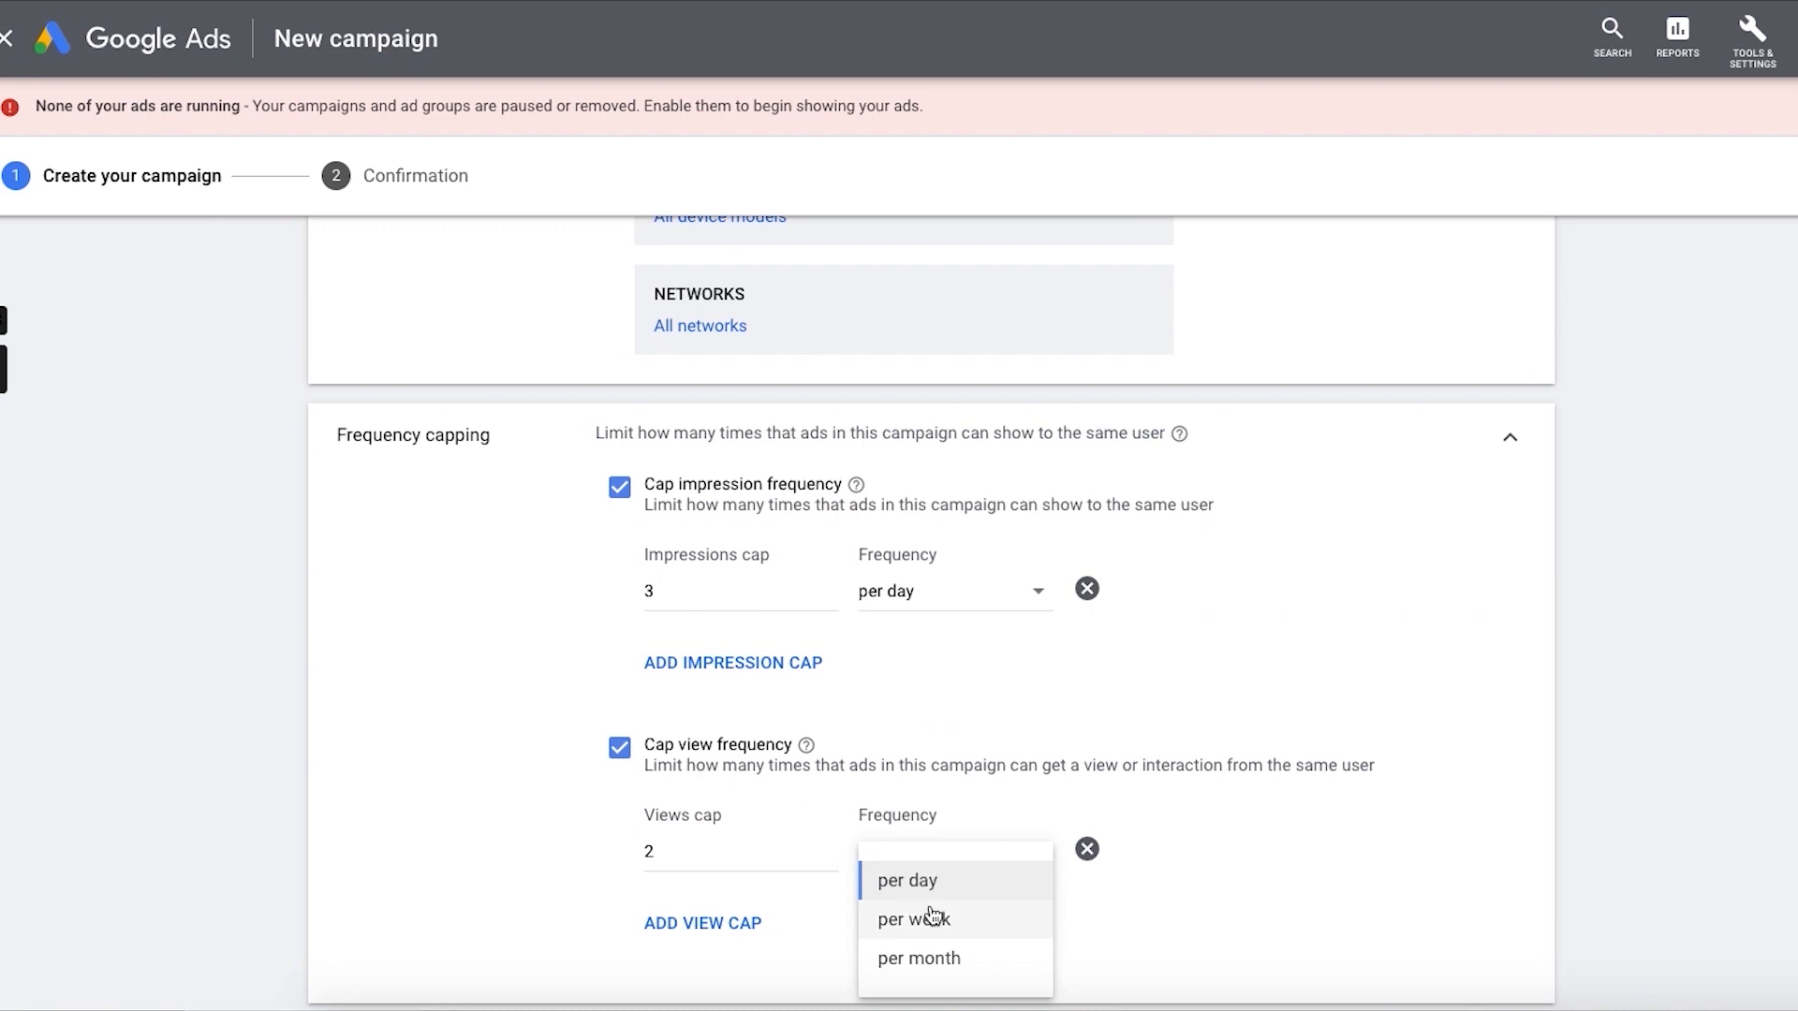
pyautogui.click(930, 916)
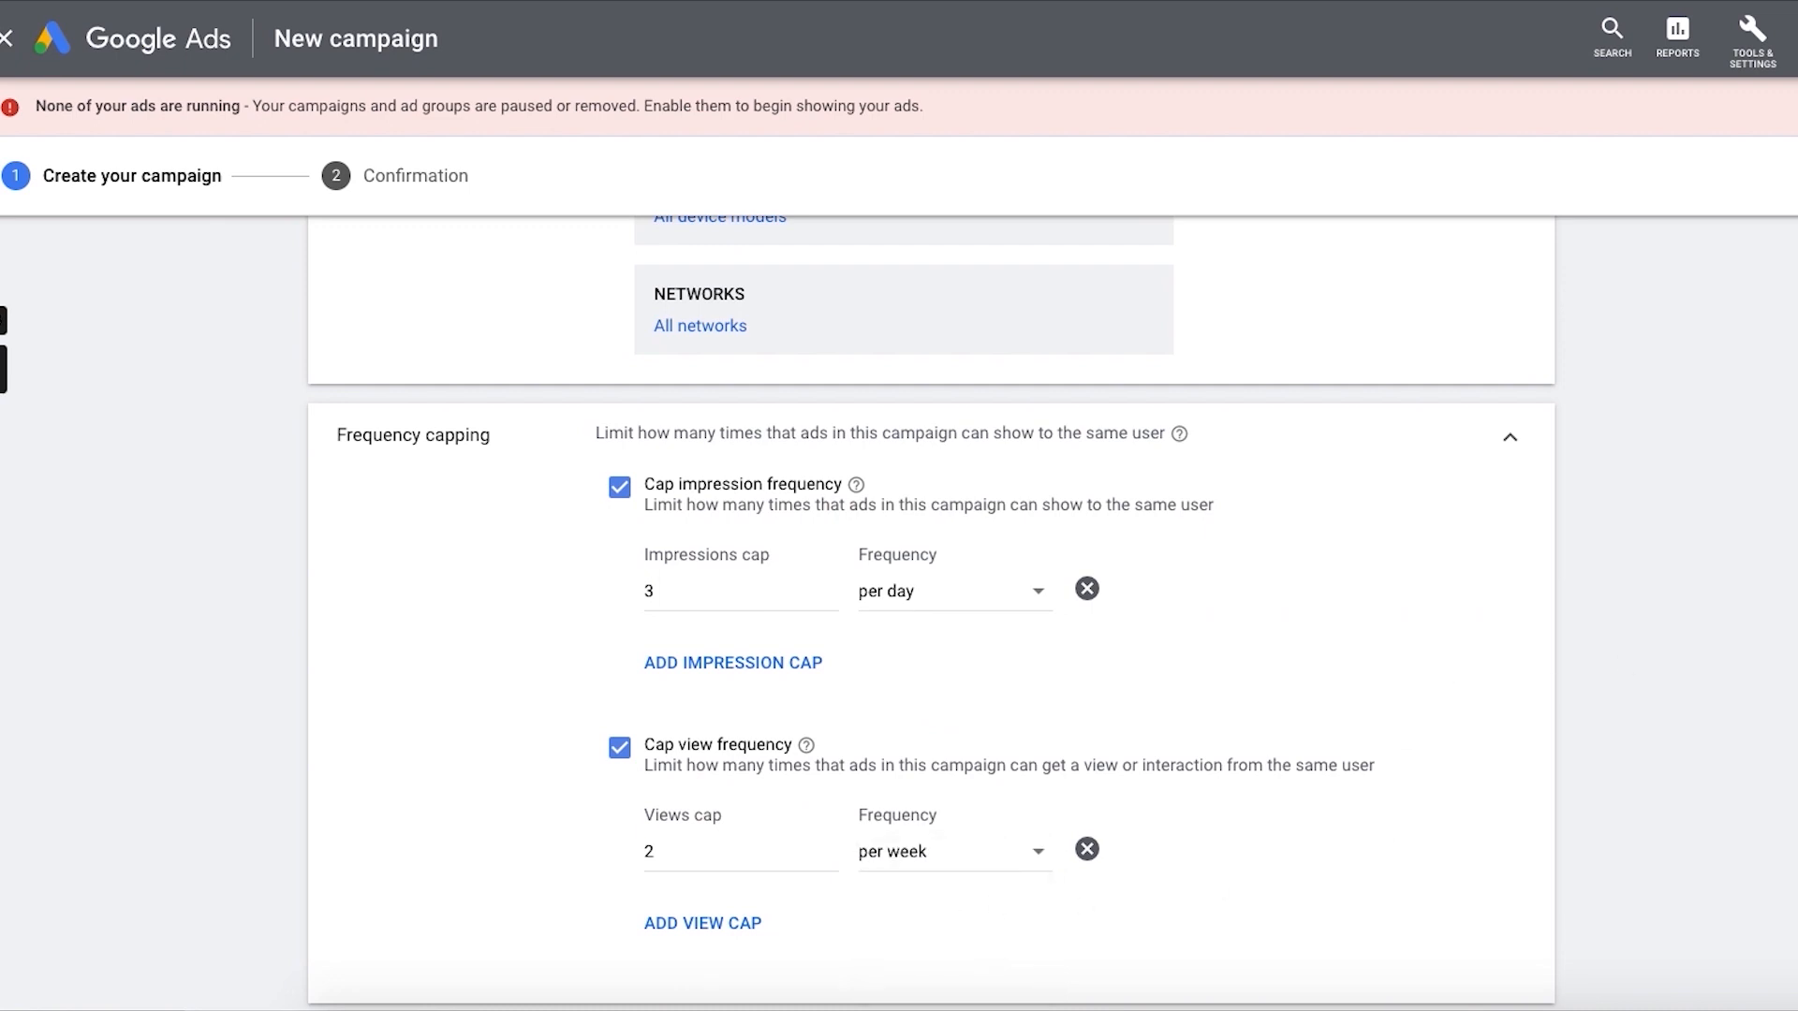
# Step: Set the ad group type to Standard and name the ad group "YT ad KWs"
pyautogui.scroll(-5, 930, 613)
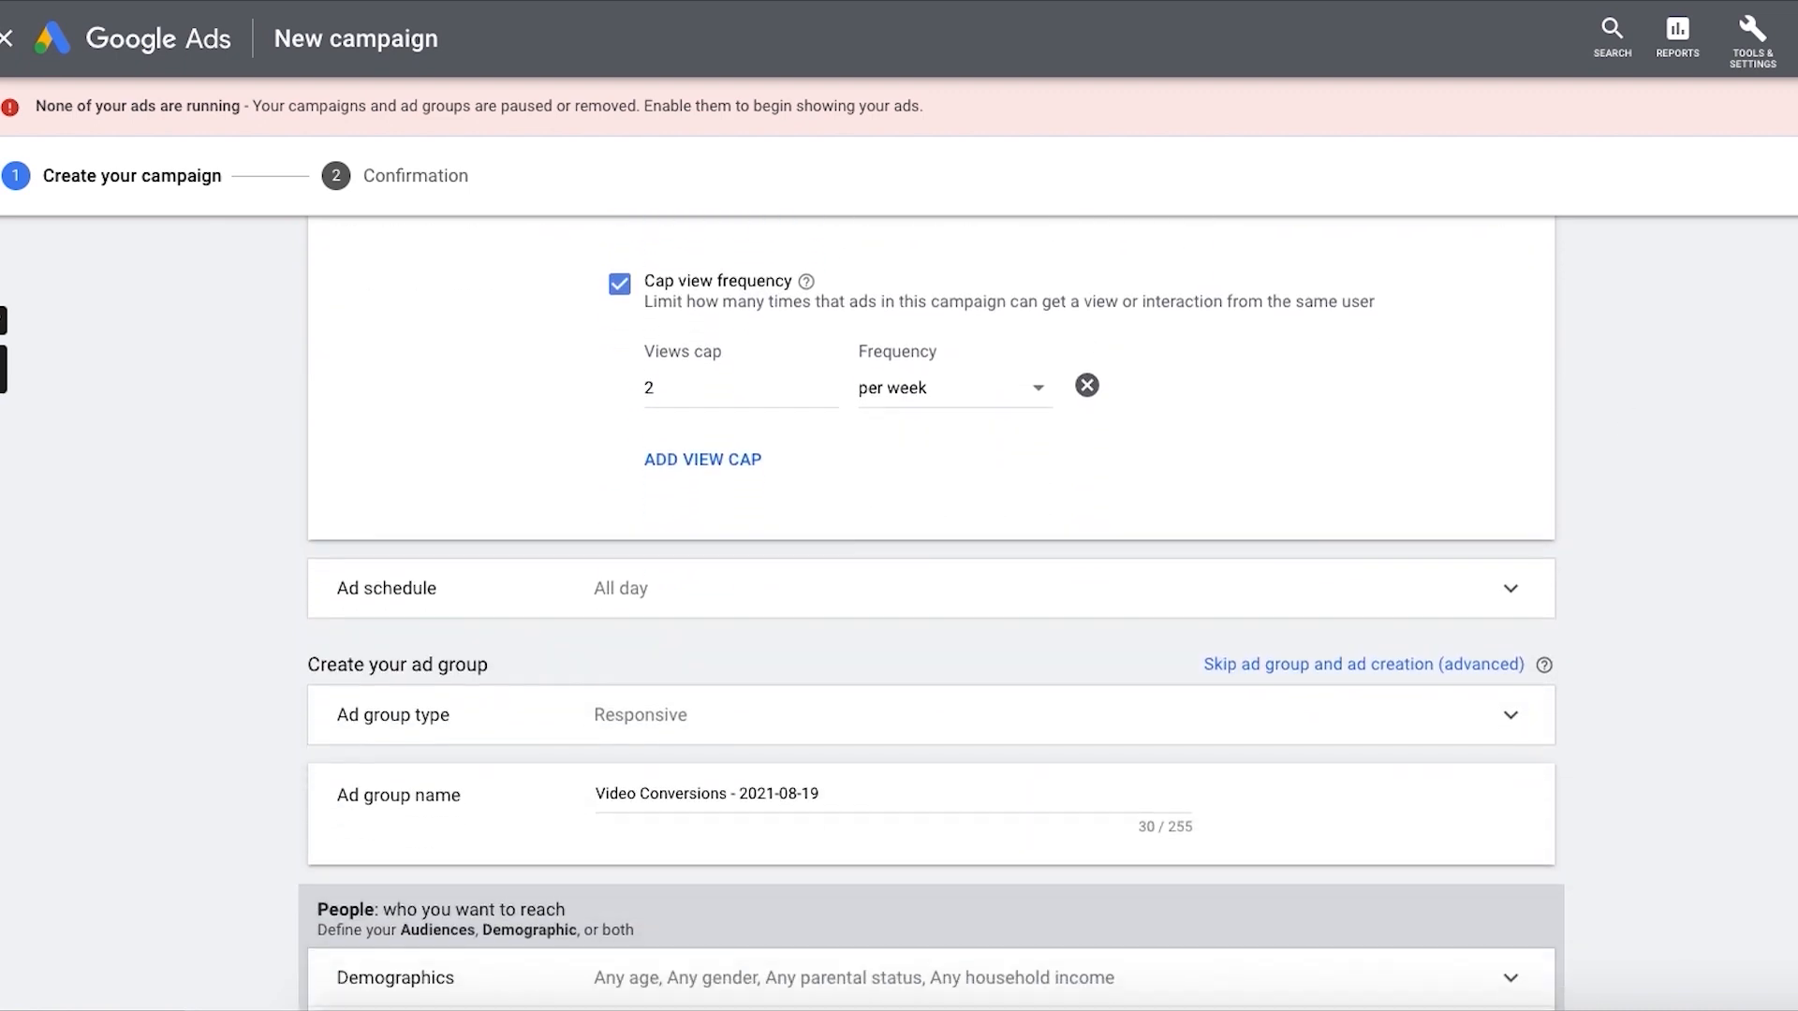
pyautogui.click(688, 618)
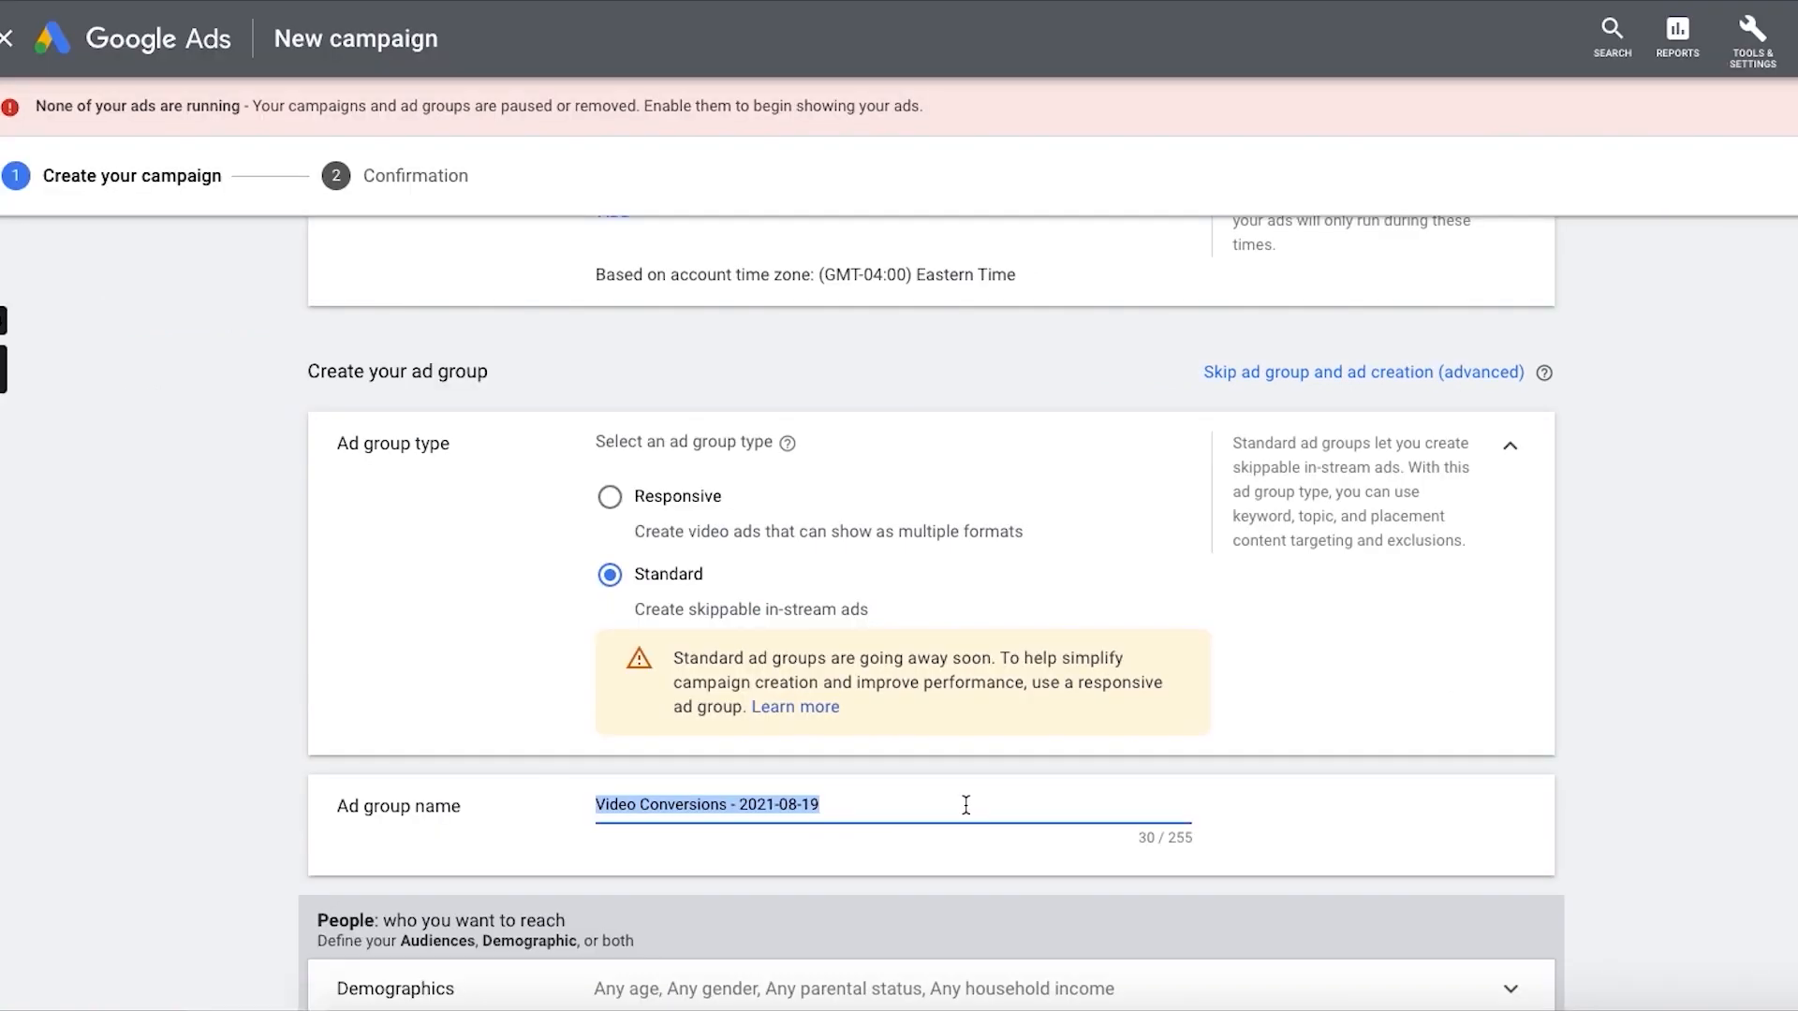
pyautogui.write('YT ad ')
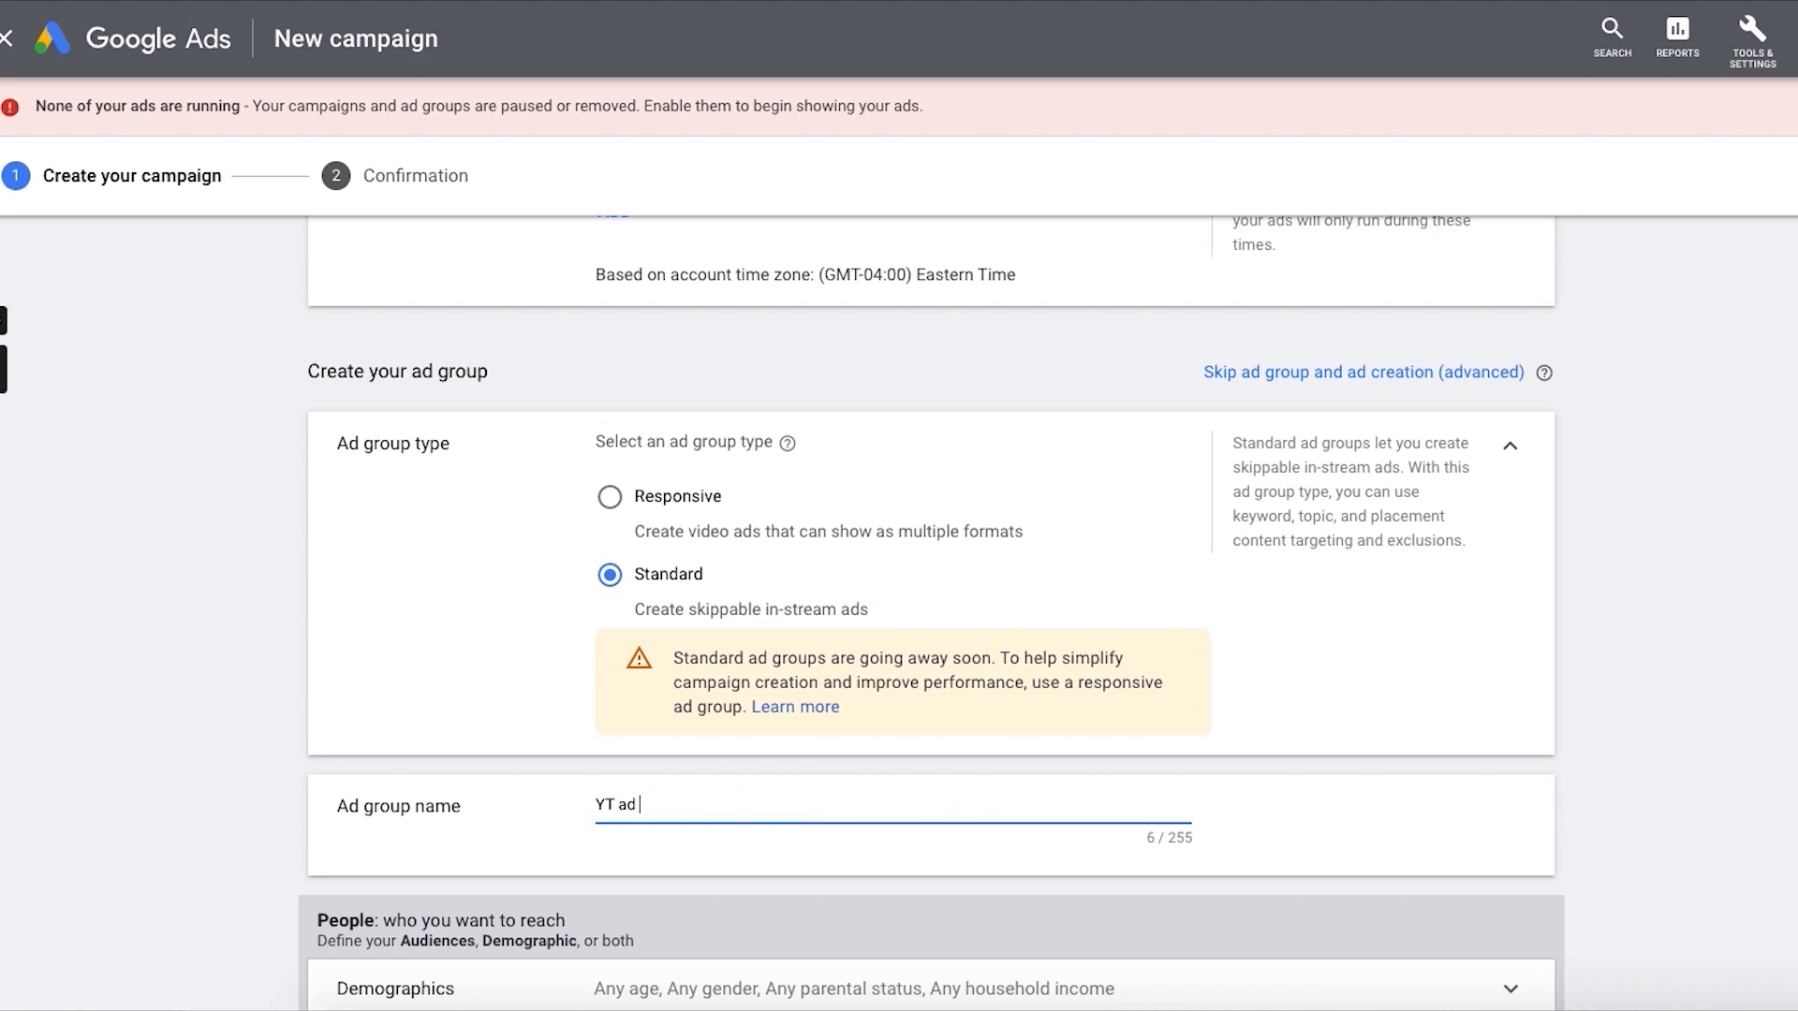
pyautogui.write('KWs')
# Step: Exclude the 18 - 24 age group and the Lower 50% household income bracket from the ad group's demographic targeting
pyautogui.scroll(-2, 973, 789)
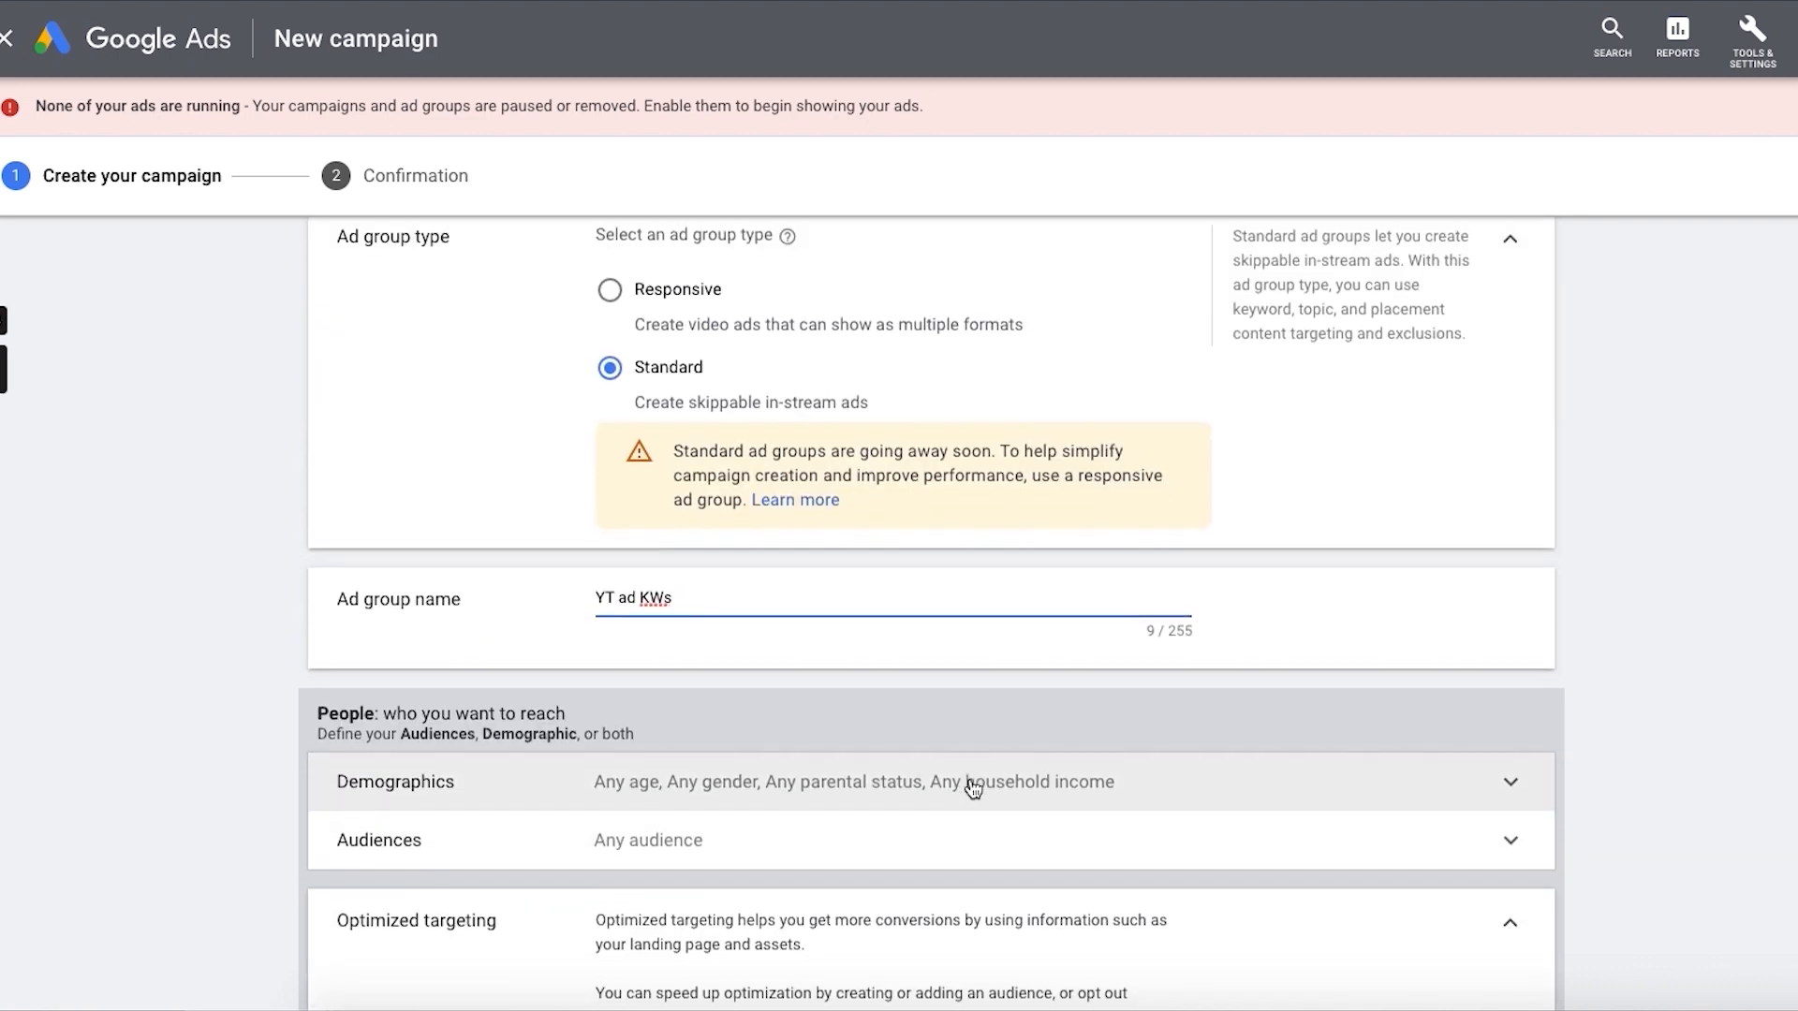
pyautogui.scroll(-1, 973, 789)
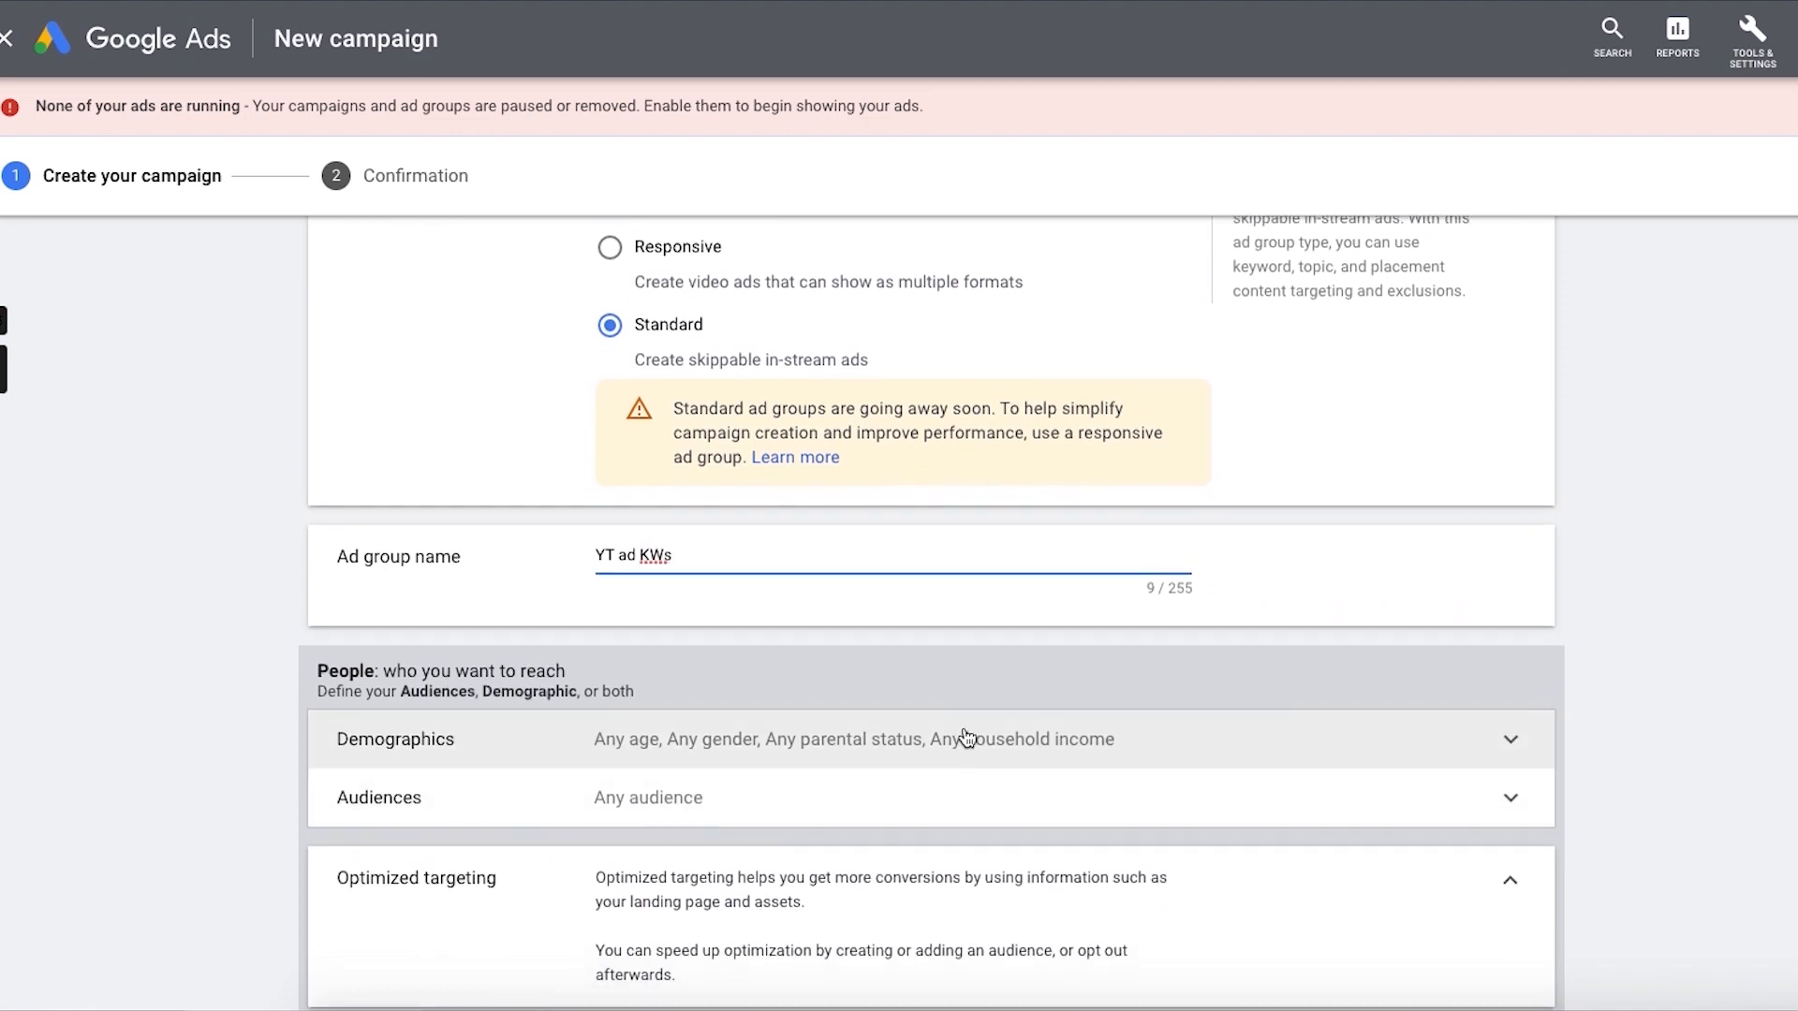
pyautogui.click(966, 738)
pyautogui.scroll(-2, 1334, 691)
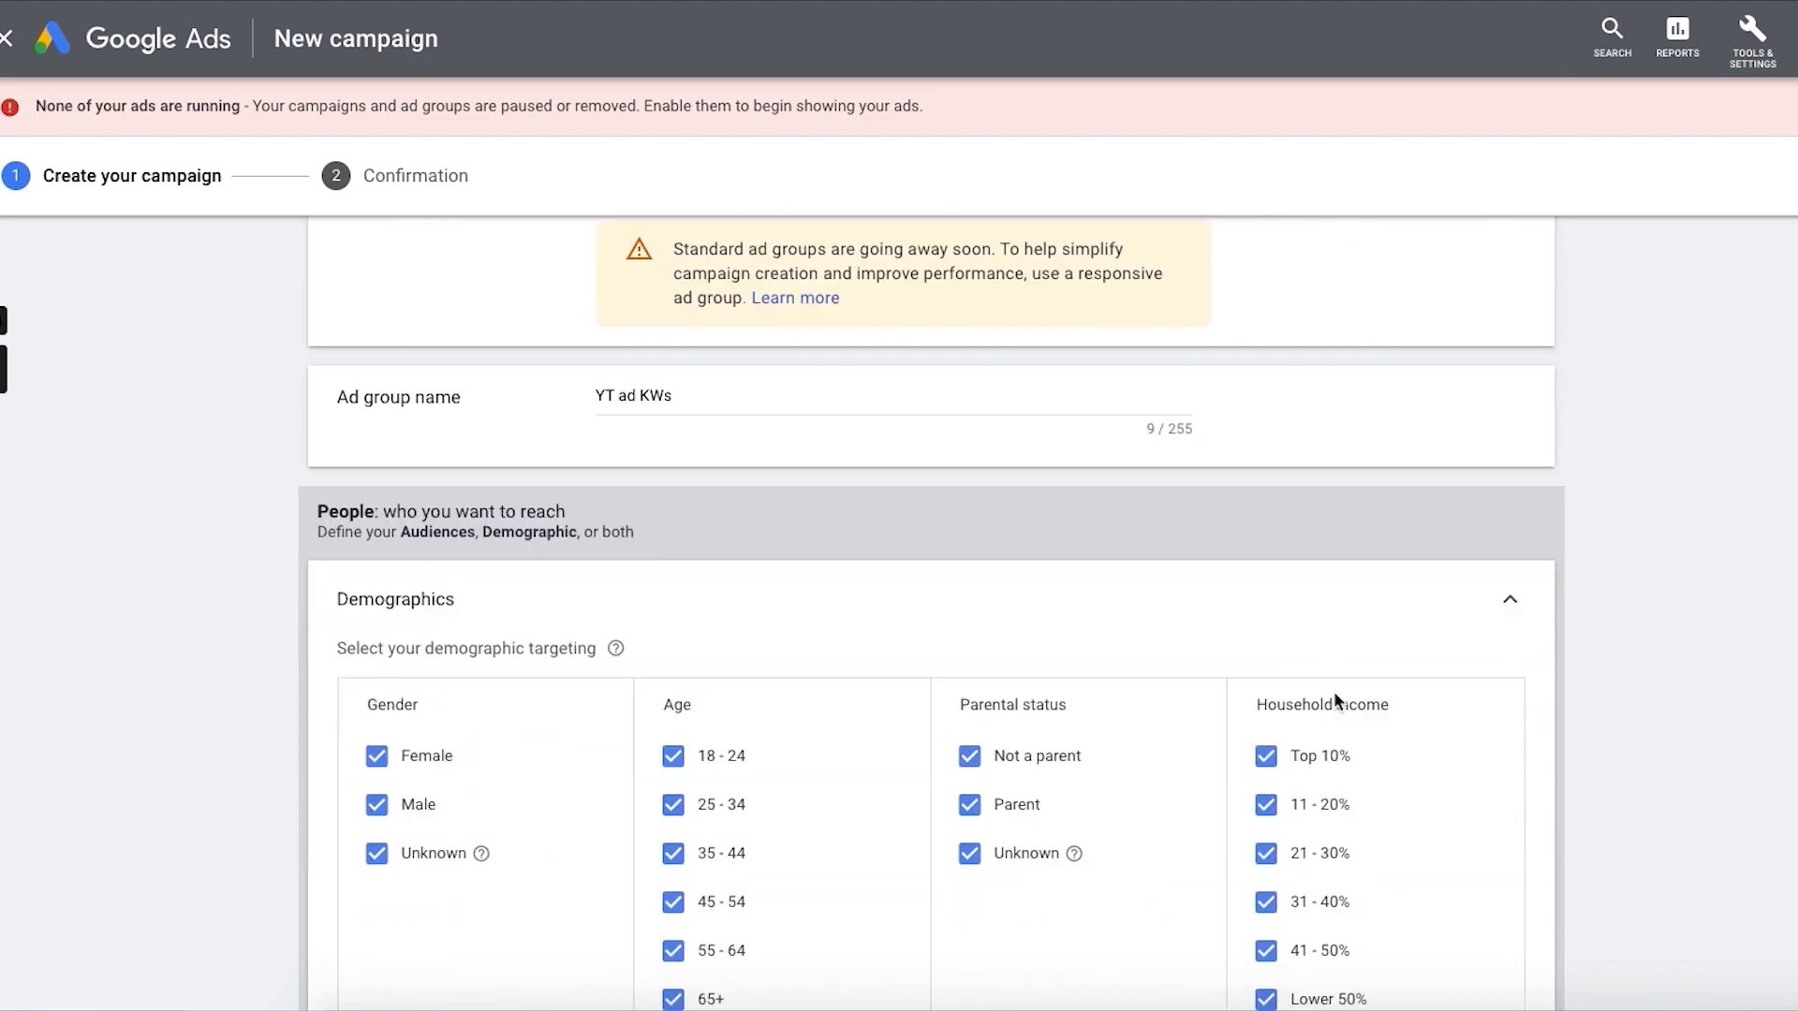
pyautogui.scroll(-3, 1333, 691)
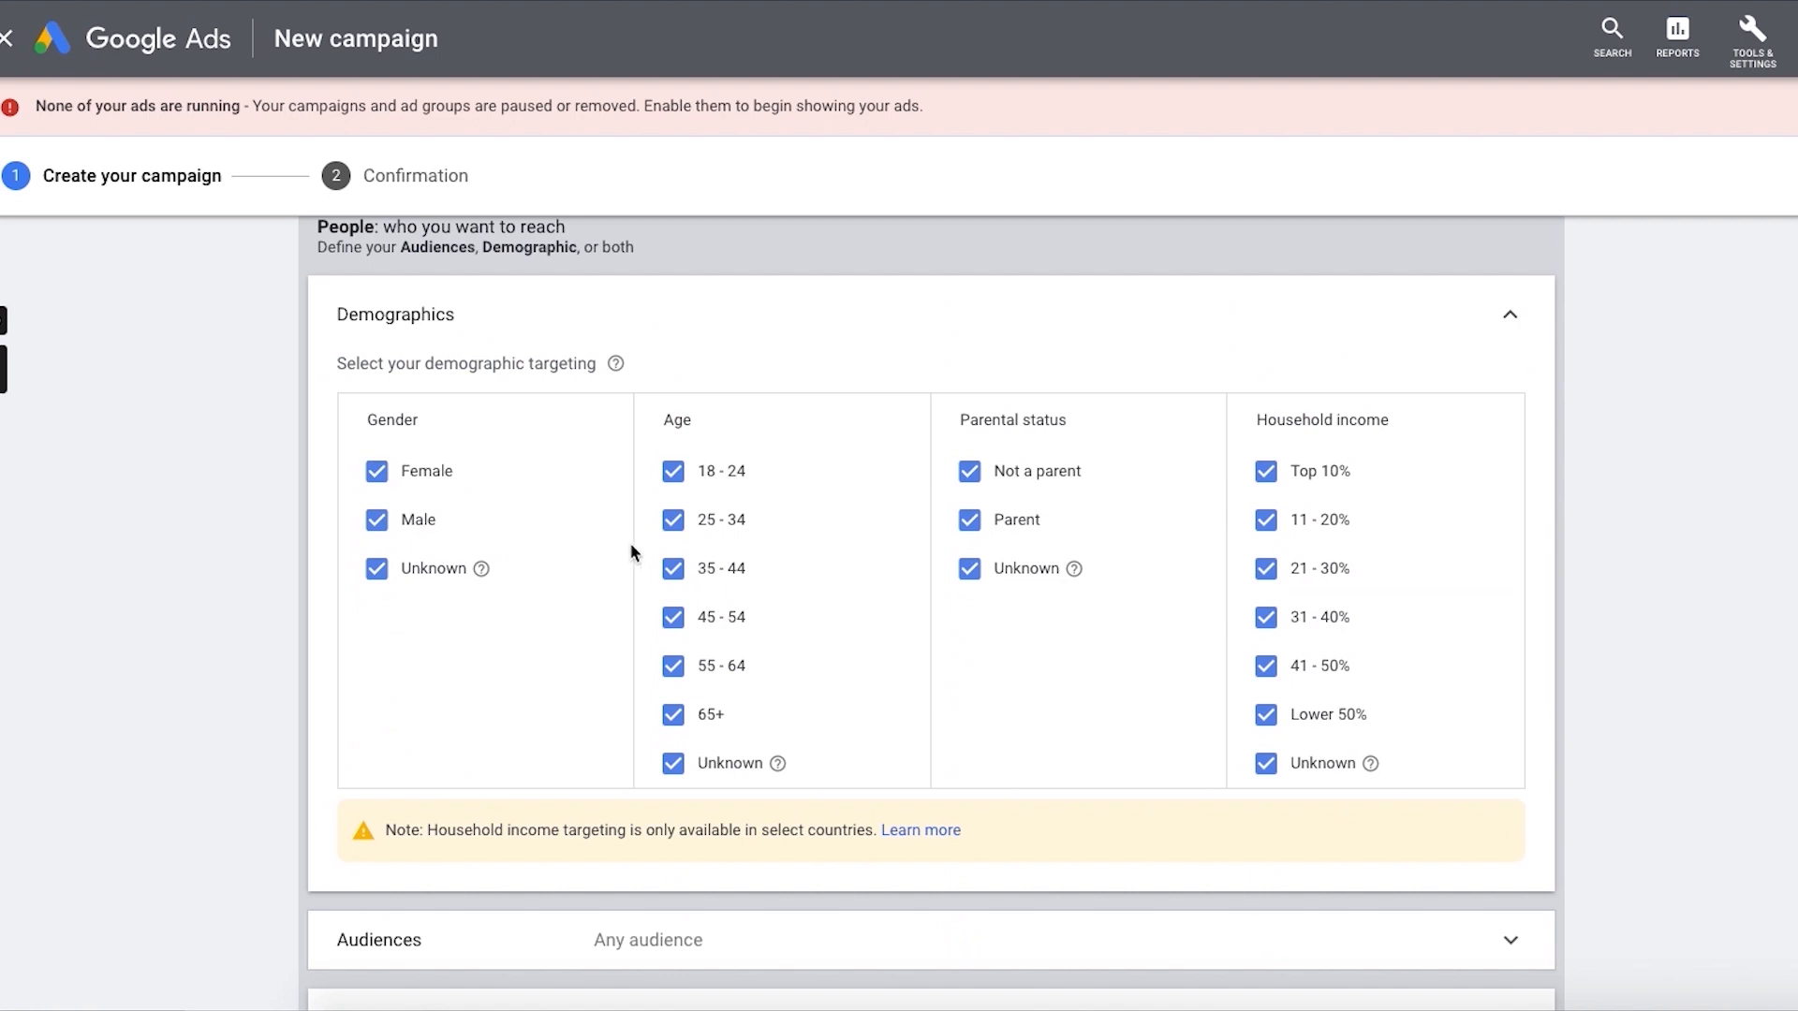
pyautogui.click(712, 468)
pyautogui.click(1265, 714)
# Step: Browse the ad group's audience options by how people have interacted with the business
pyautogui.scroll(-1, 1639, 403)
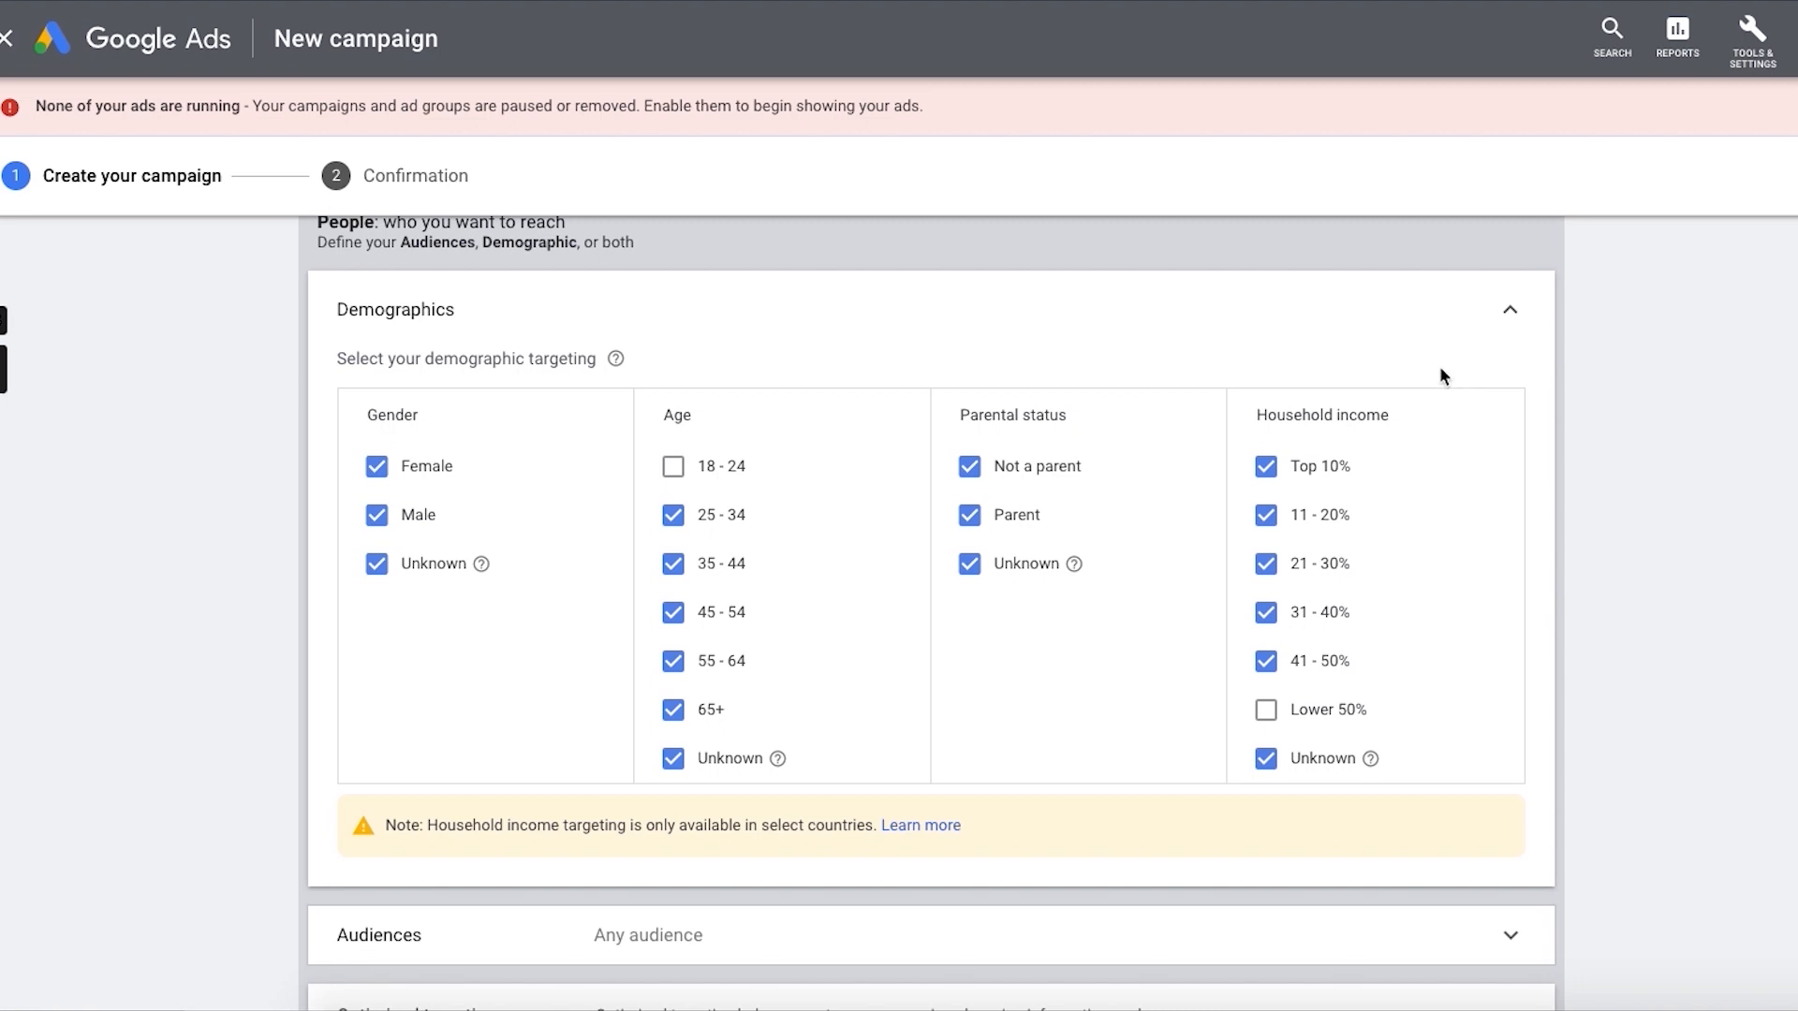
pyautogui.scroll(-2, 1442, 374)
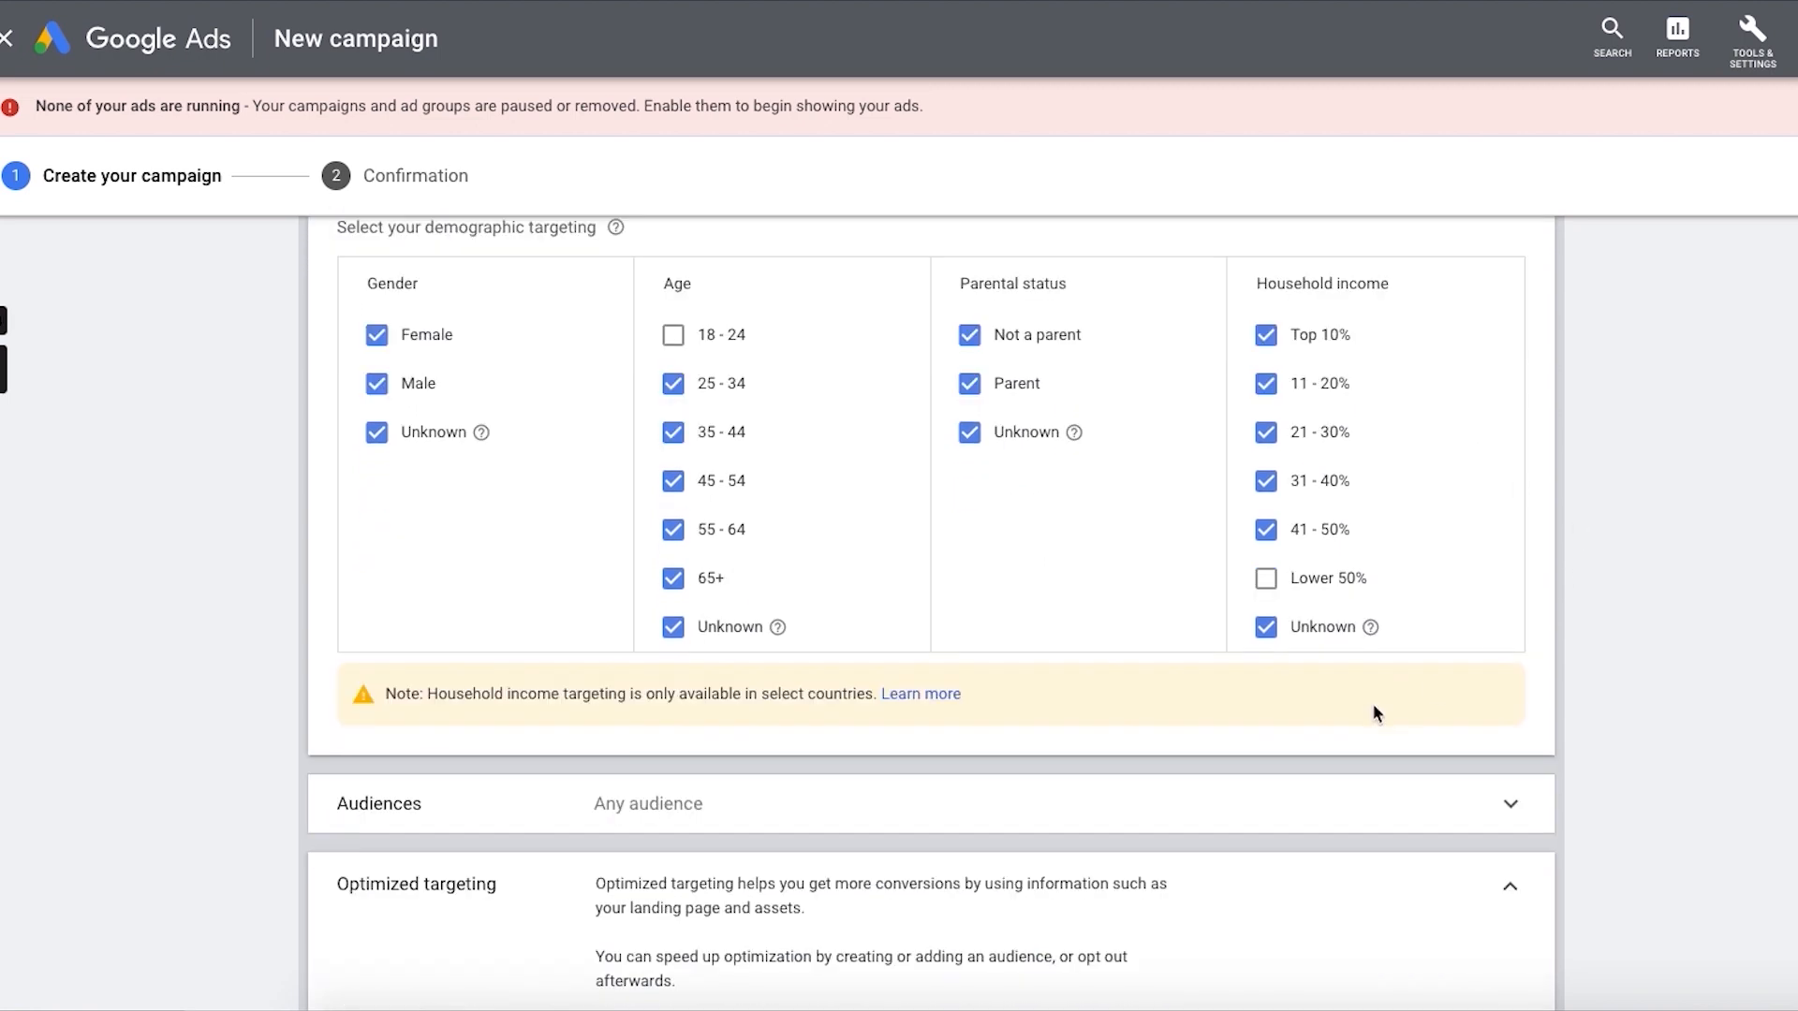
pyautogui.scroll(-1, 1241, 853)
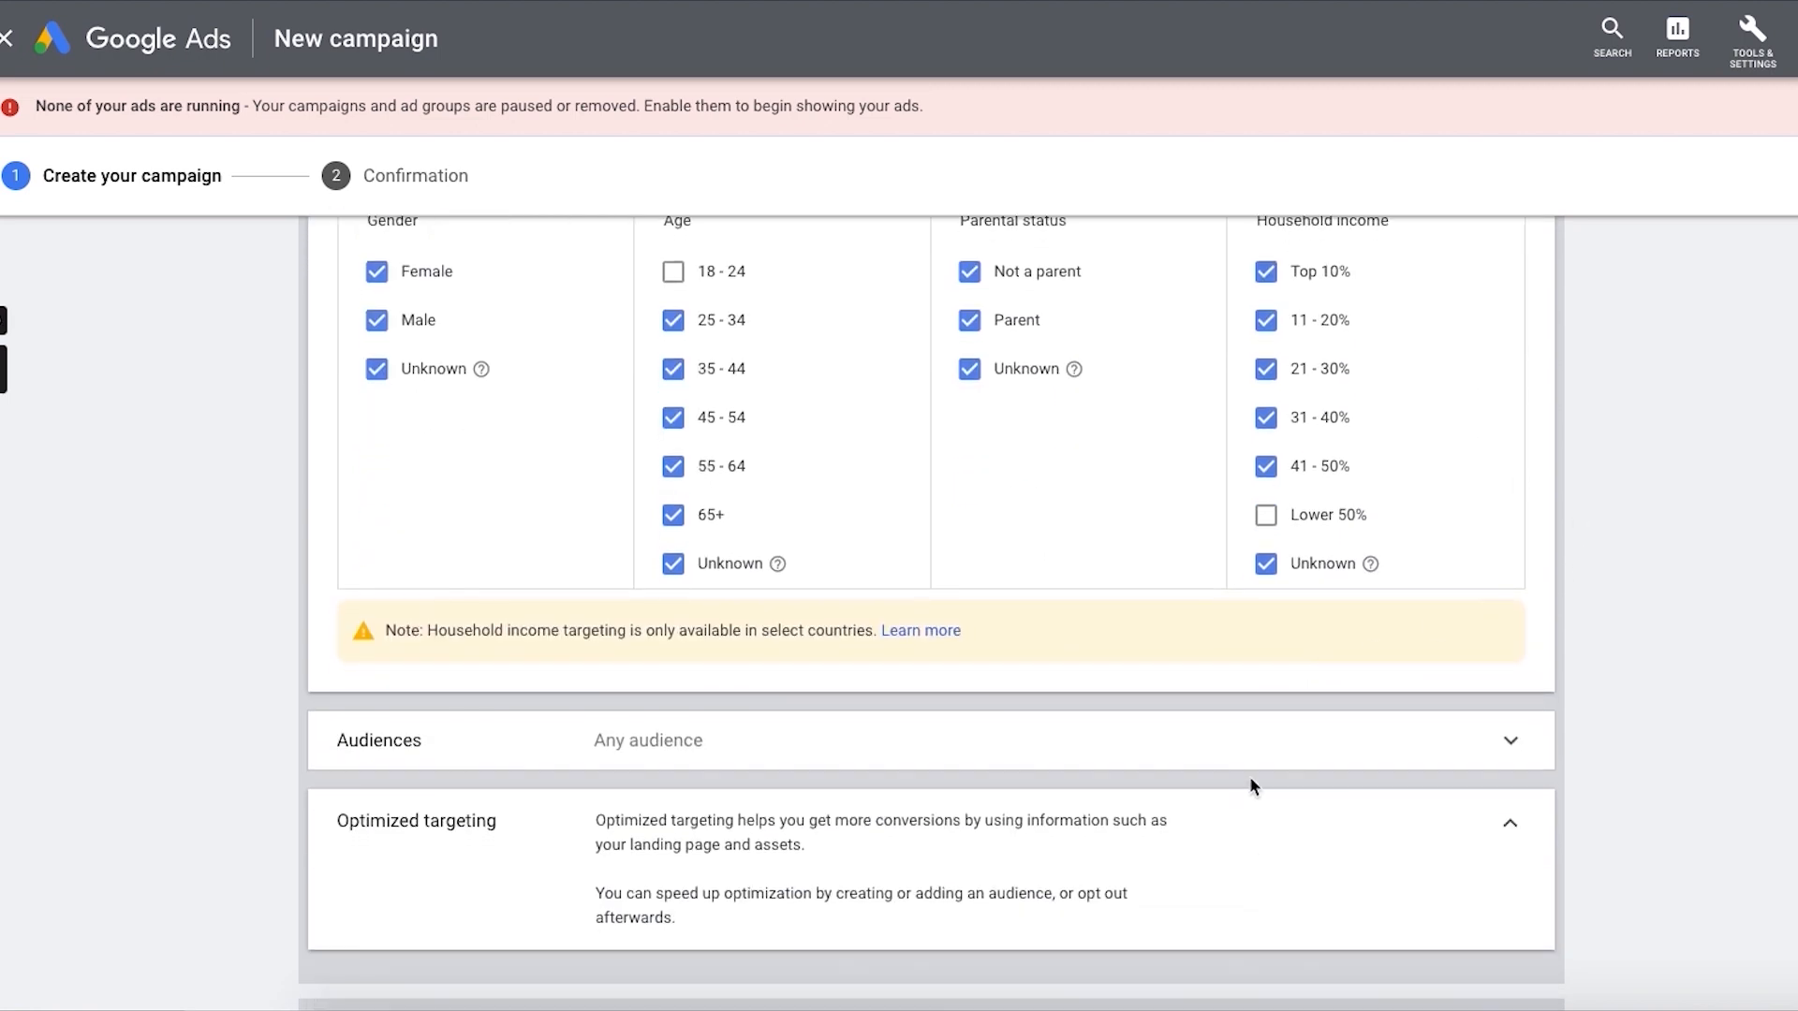
pyautogui.scroll(-1, 1264, 749)
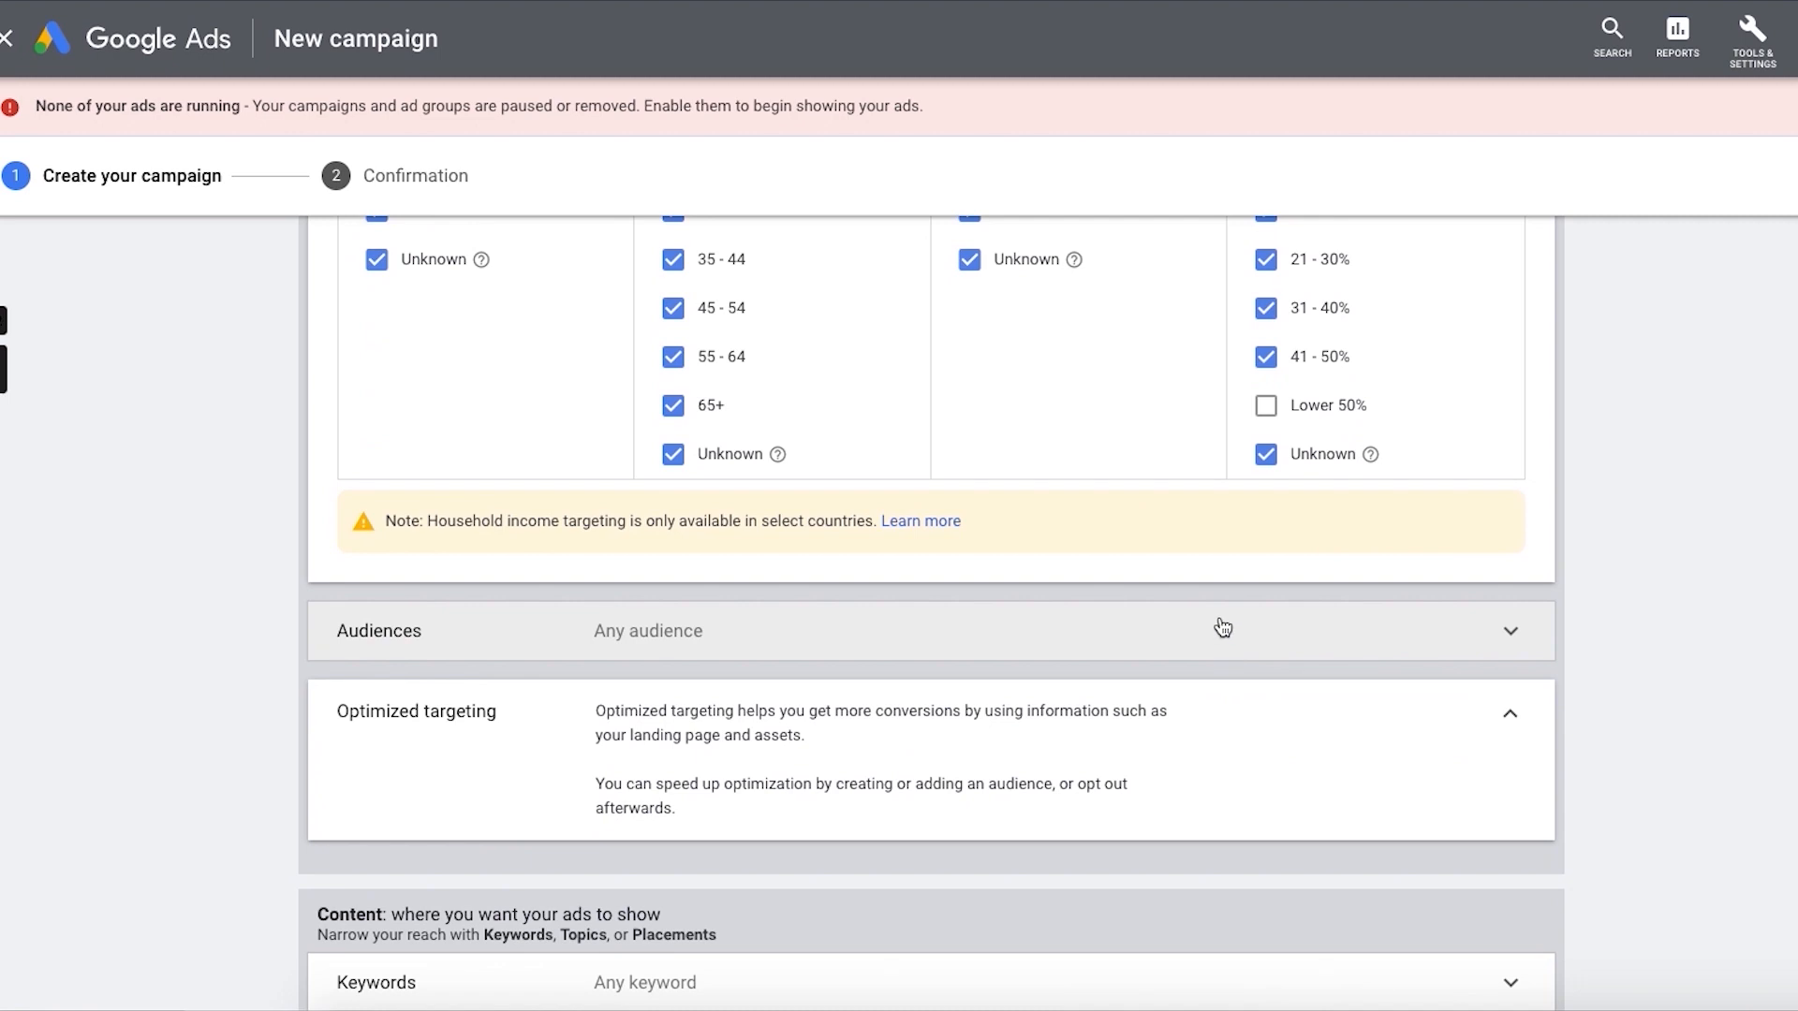
pyautogui.click(1223, 627)
pyautogui.scroll(-1, 1101, 661)
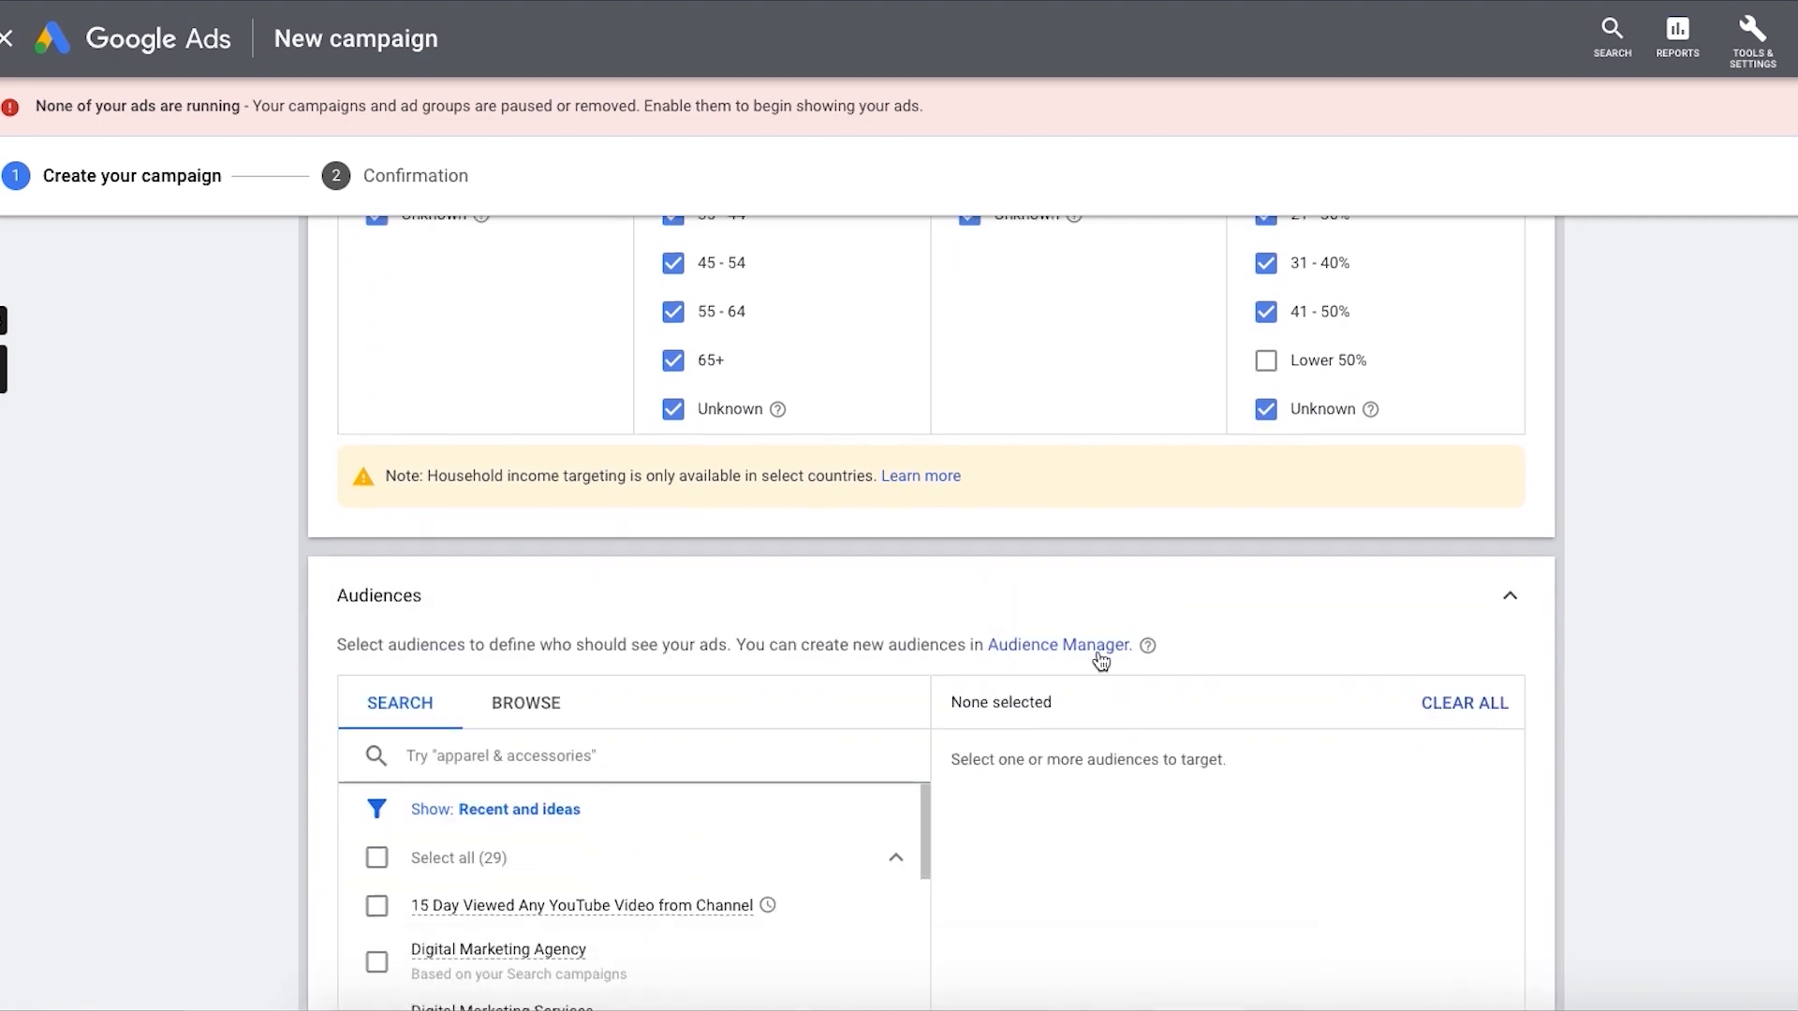
pyautogui.scroll(-1, 1101, 661)
pyautogui.click(520, 646)
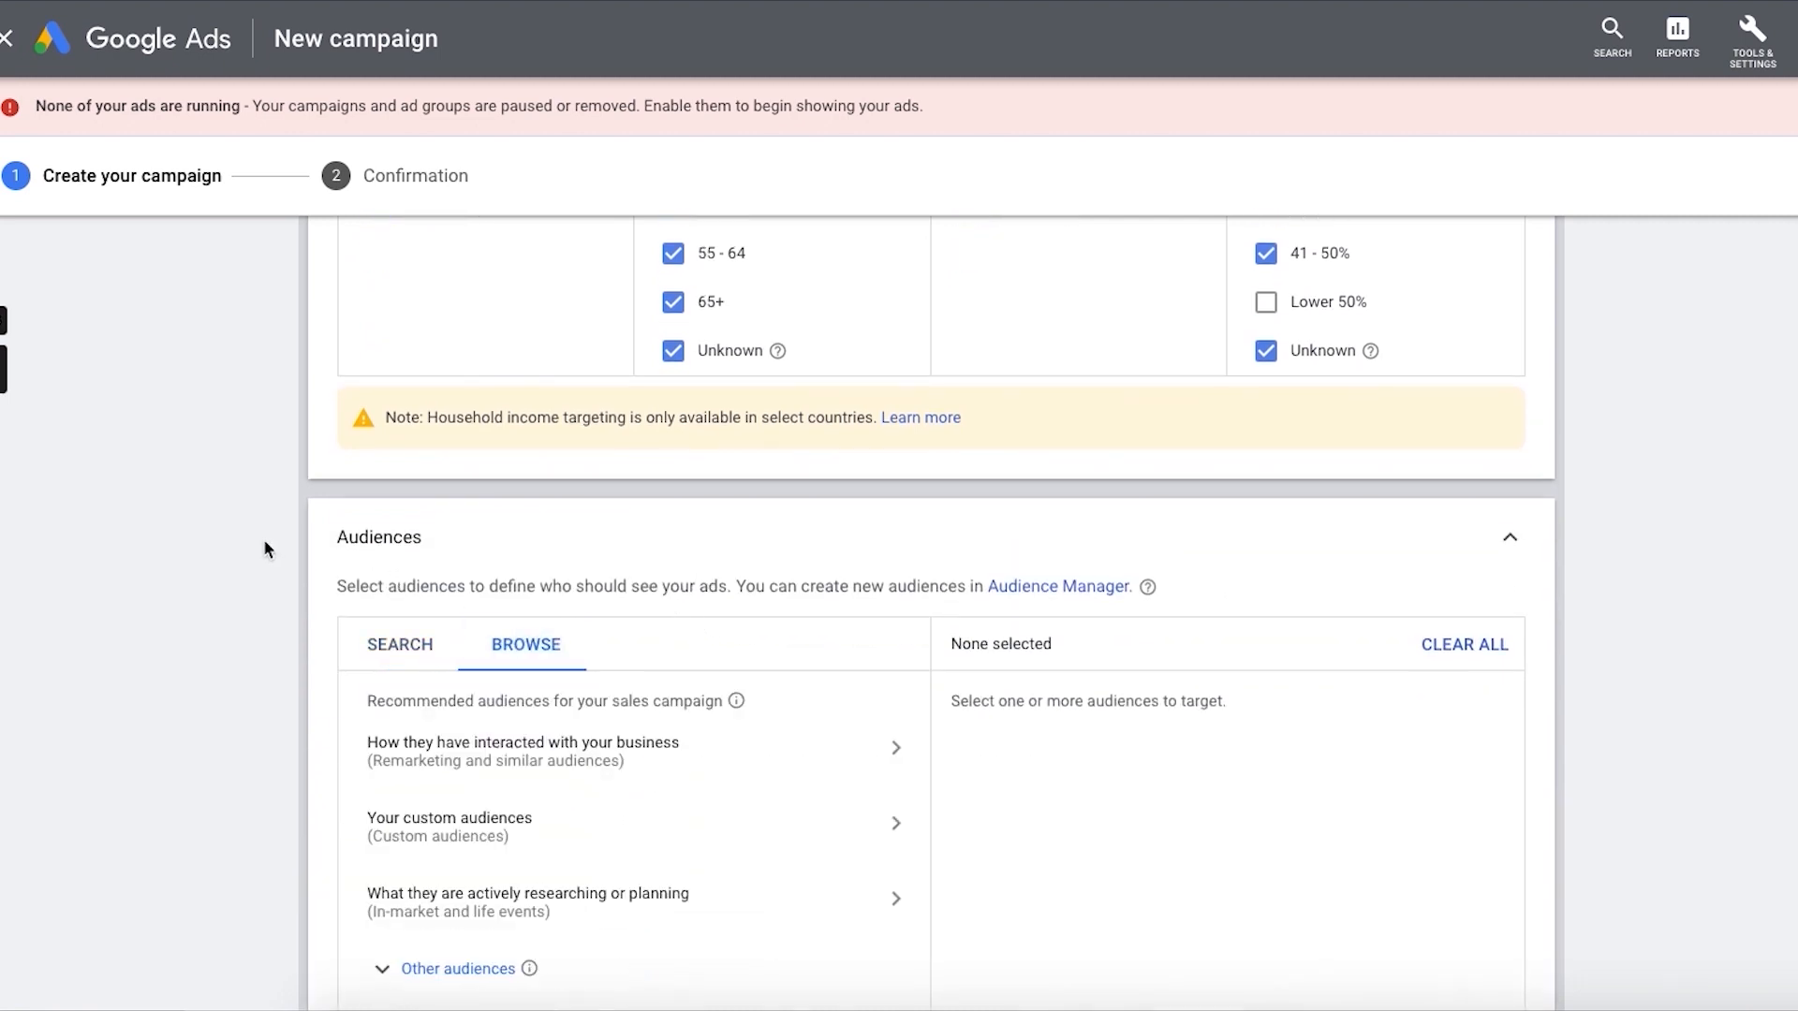
pyautogui.scroll(-3, 262, 562)
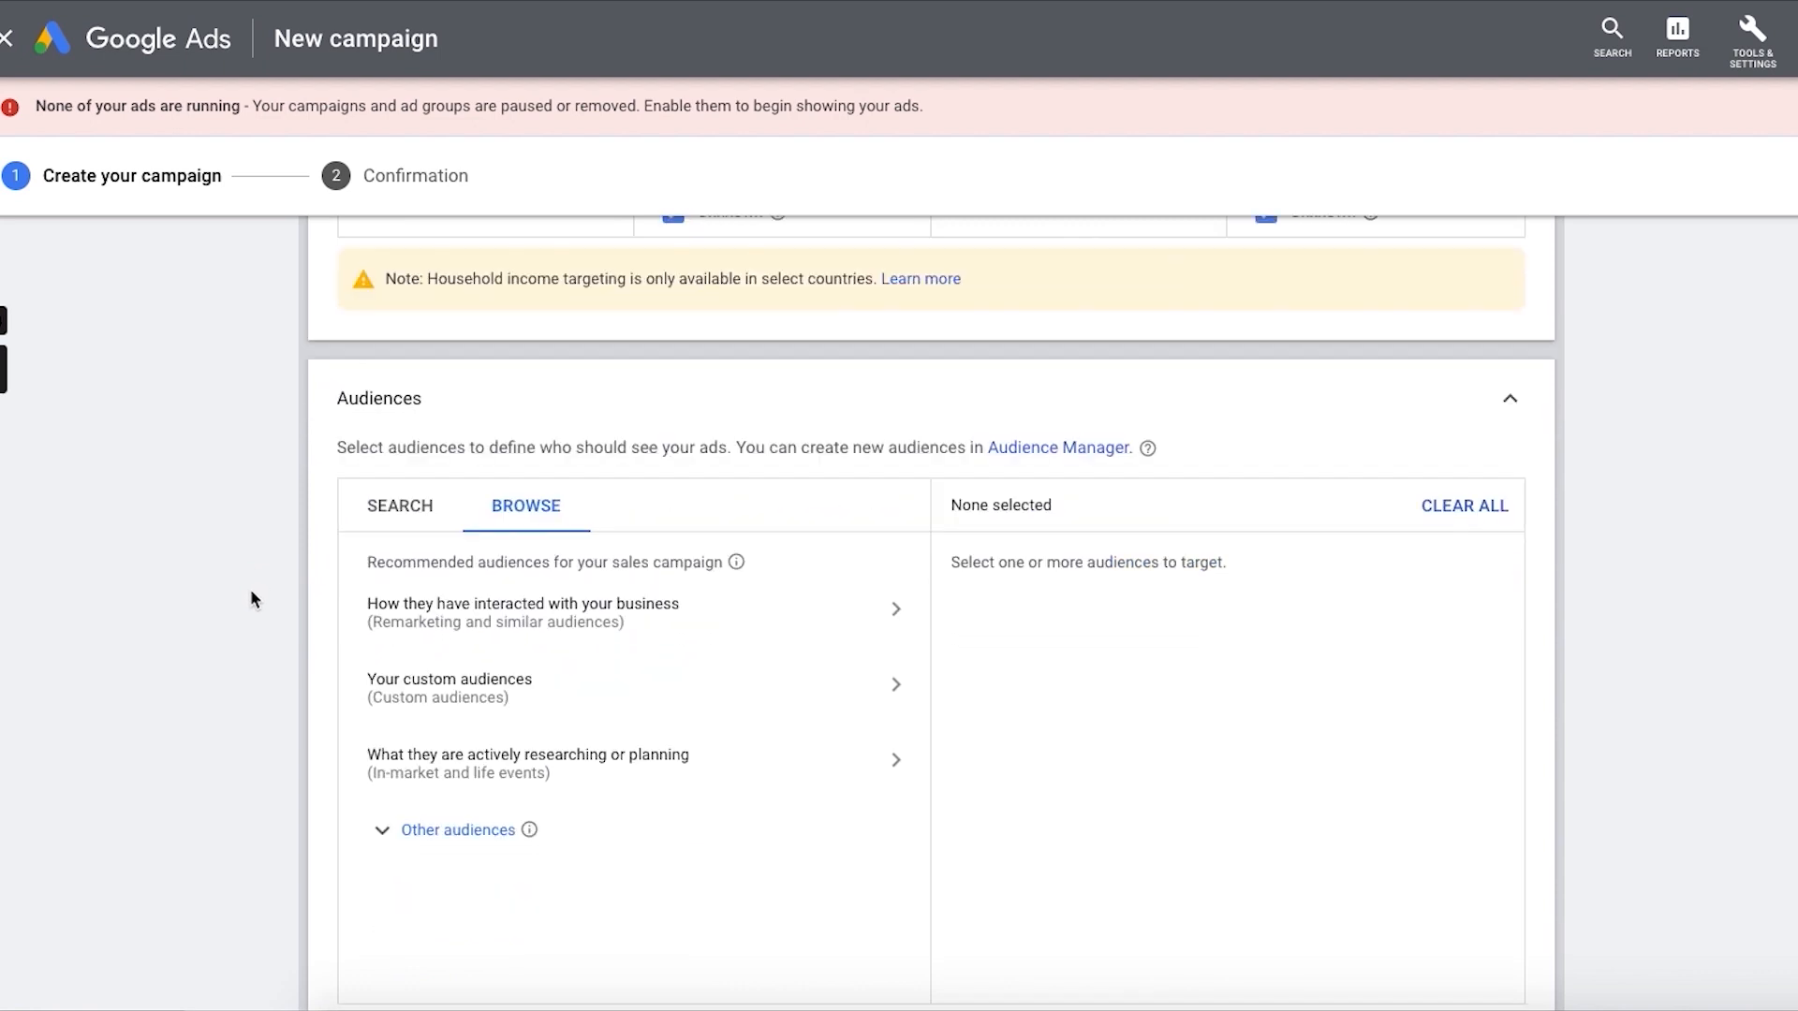
pyautogui.click(582, 626)
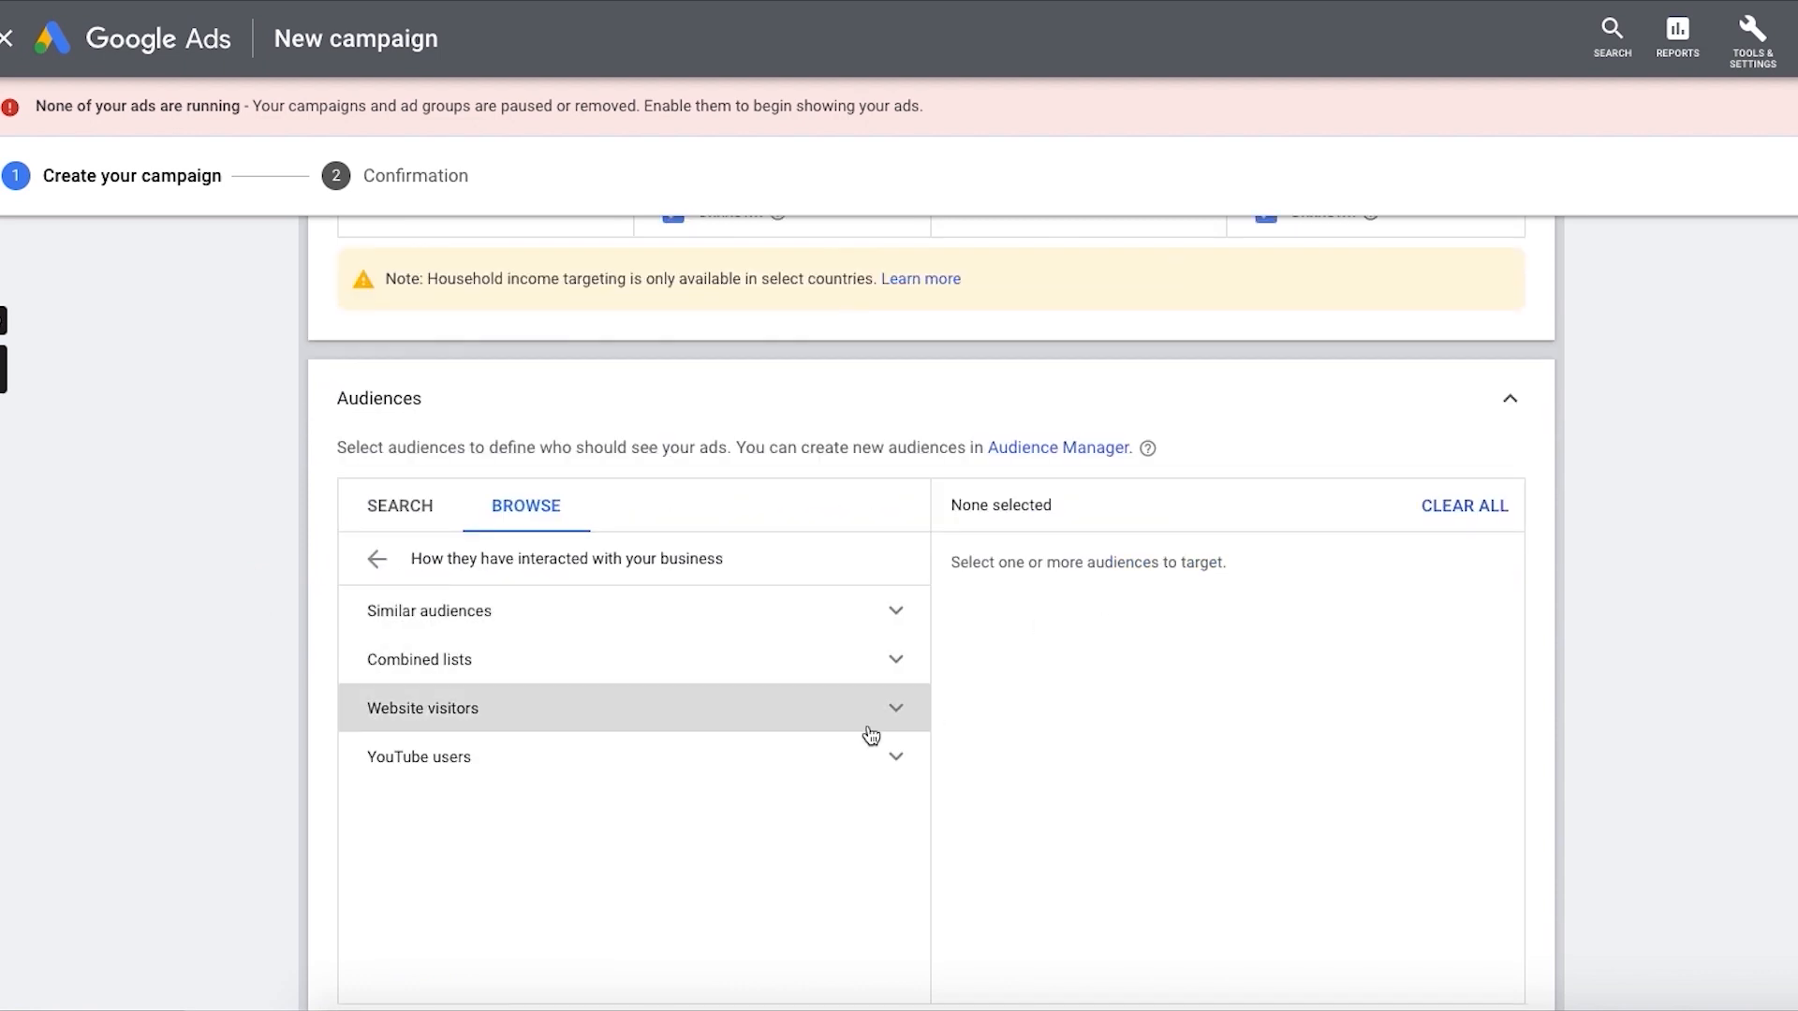
# Step: Examine the YouTube users, website visitors, combined lists and similar audiences, and collapse the audience settings without selecting any
pyautogui.click(755, 744)
pyautogui.scroll(-2, 703, 805)
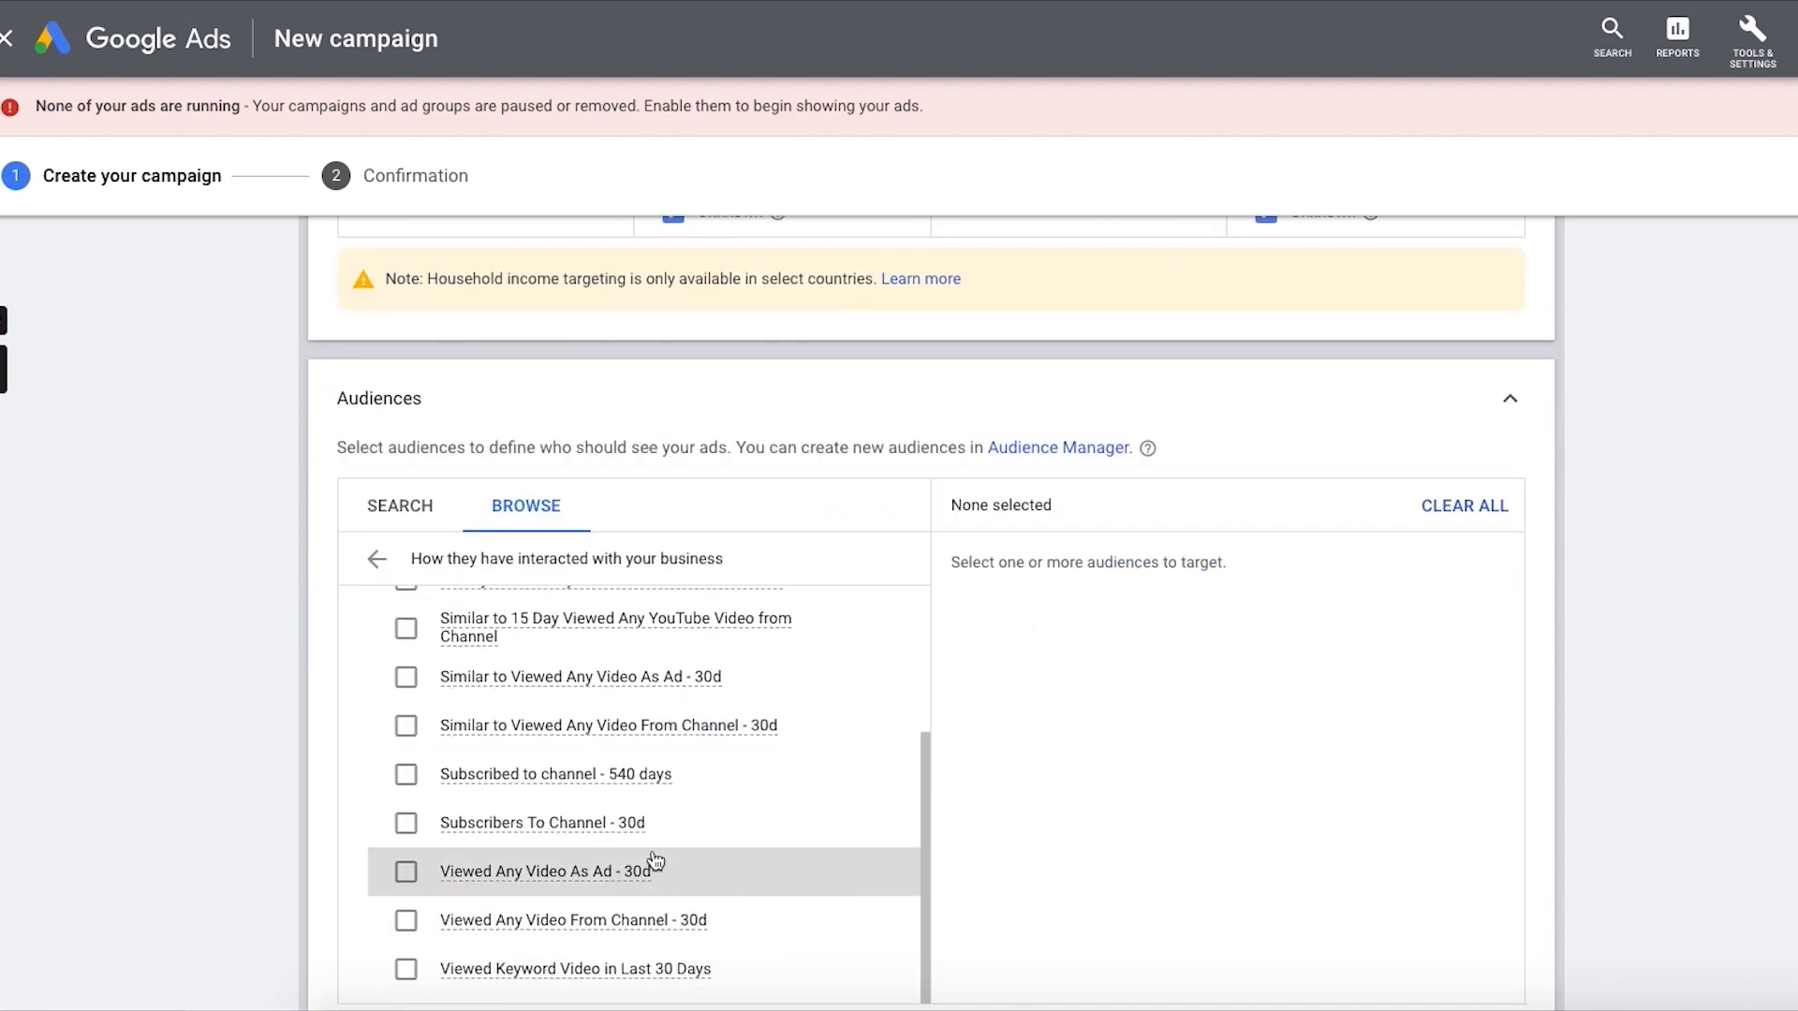
pyautogui.scroll(1, 599, 674)
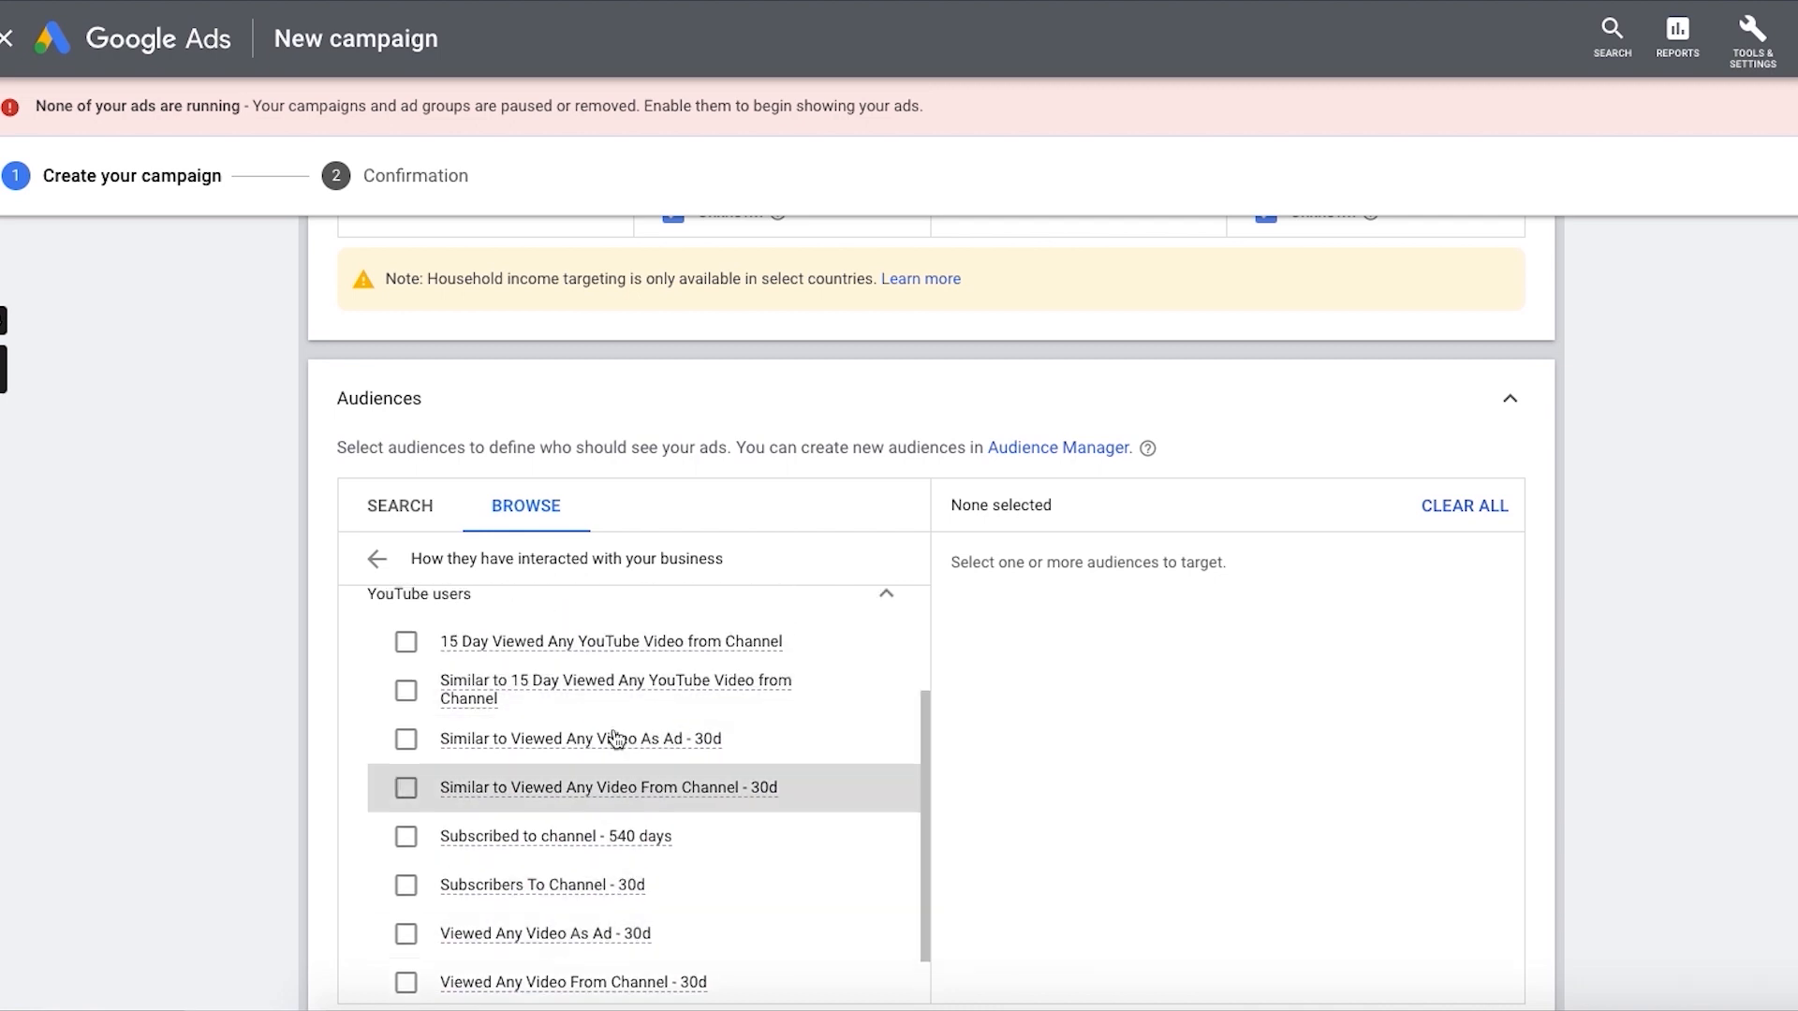
pyautogui.scroll(3, 567, 740)
pyautogui.click(567, 711)
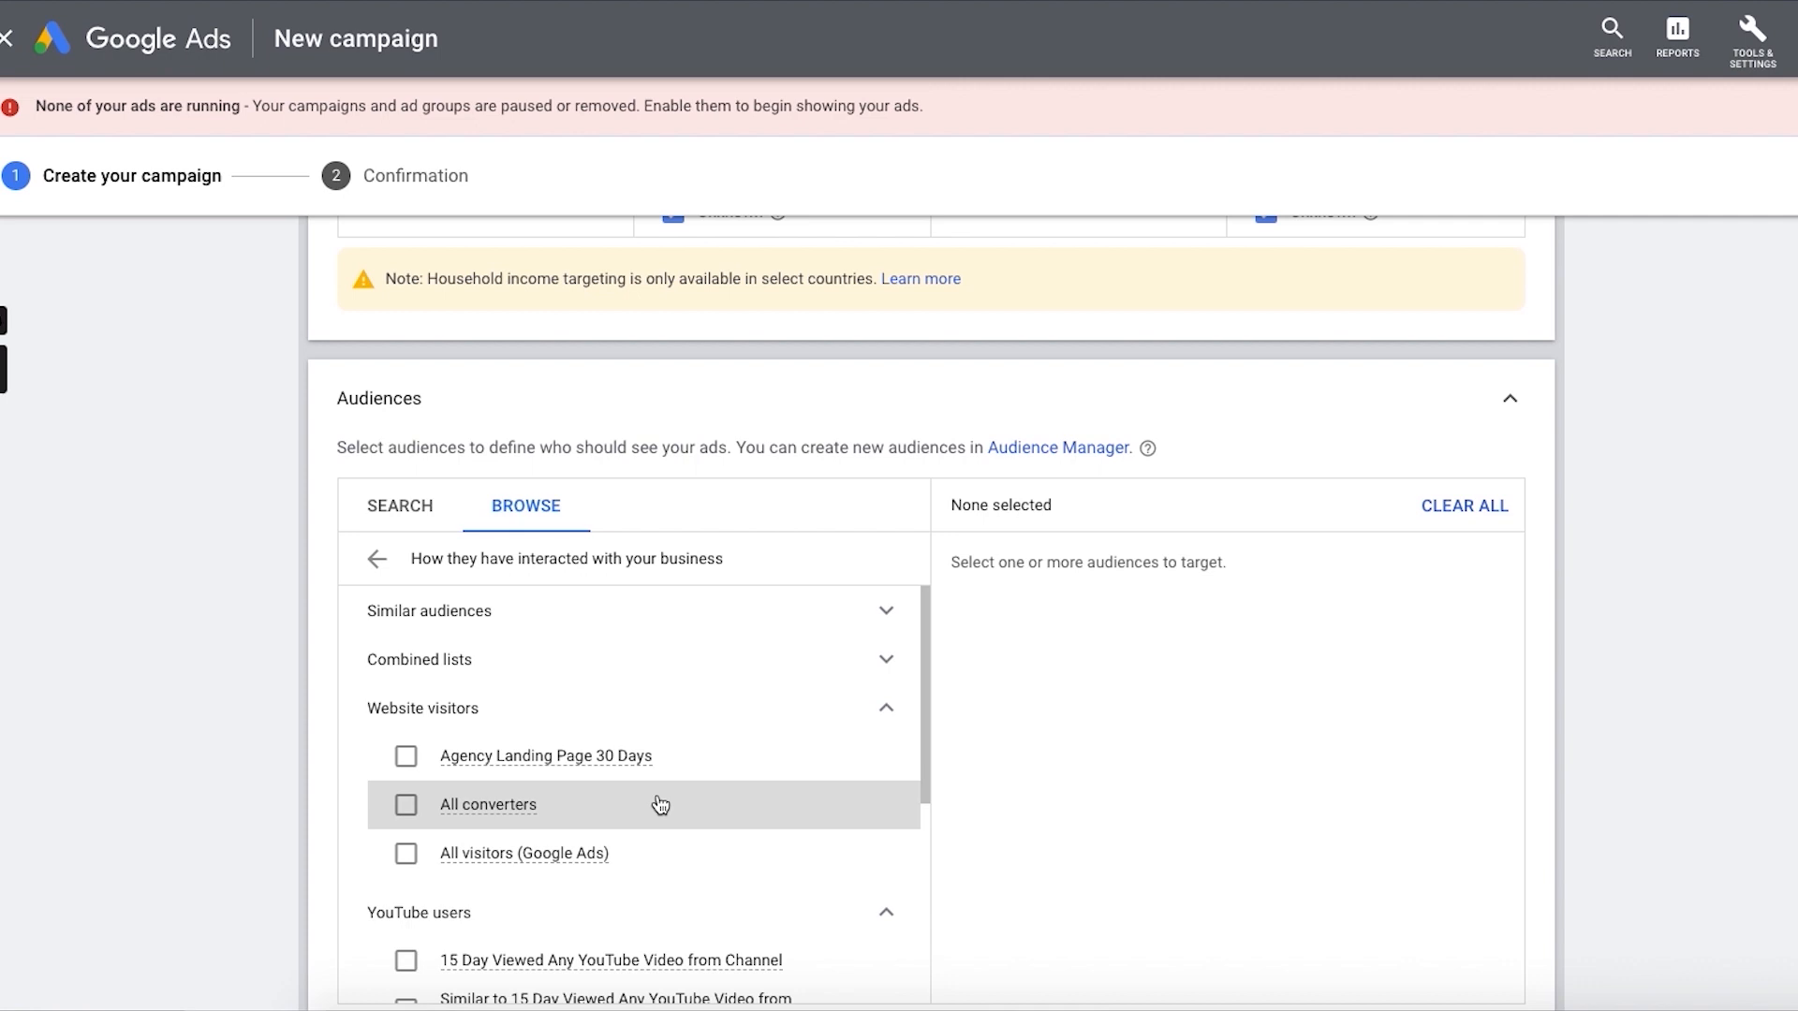
pyautogui.click(616, 666)
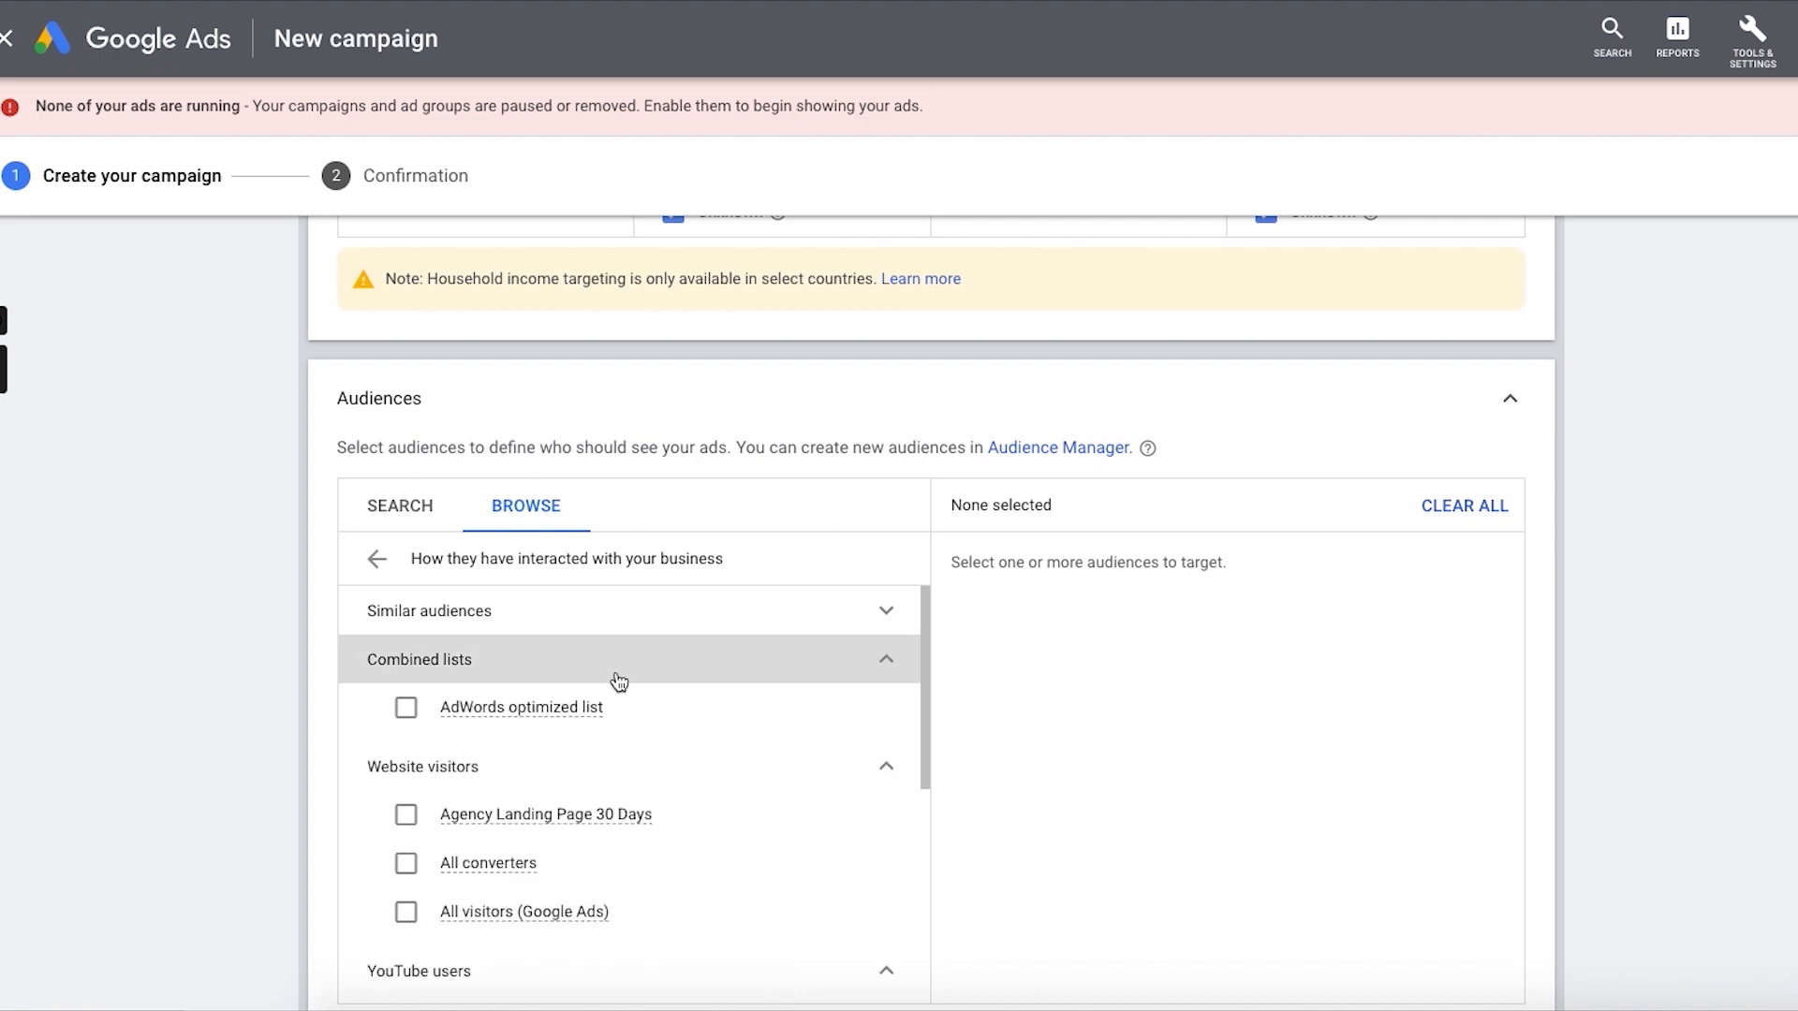
pyautogui.click(626, 613)
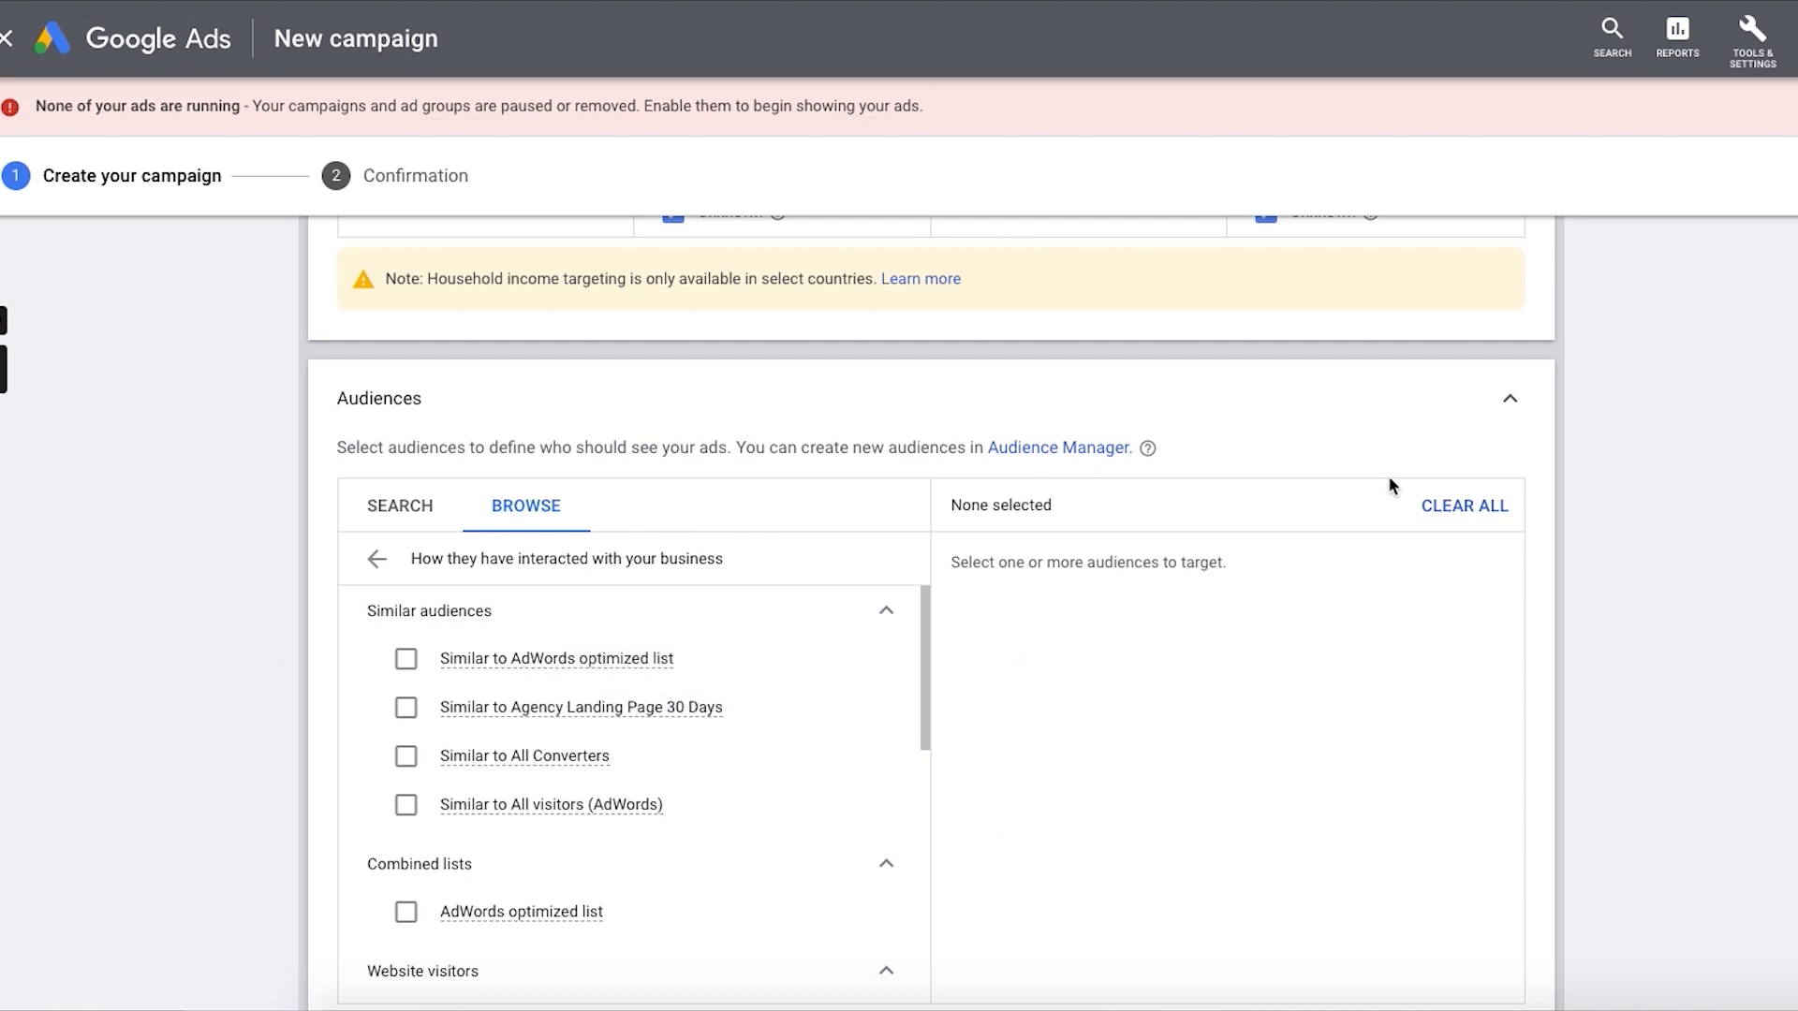
pyautogui.click(1505, 404)
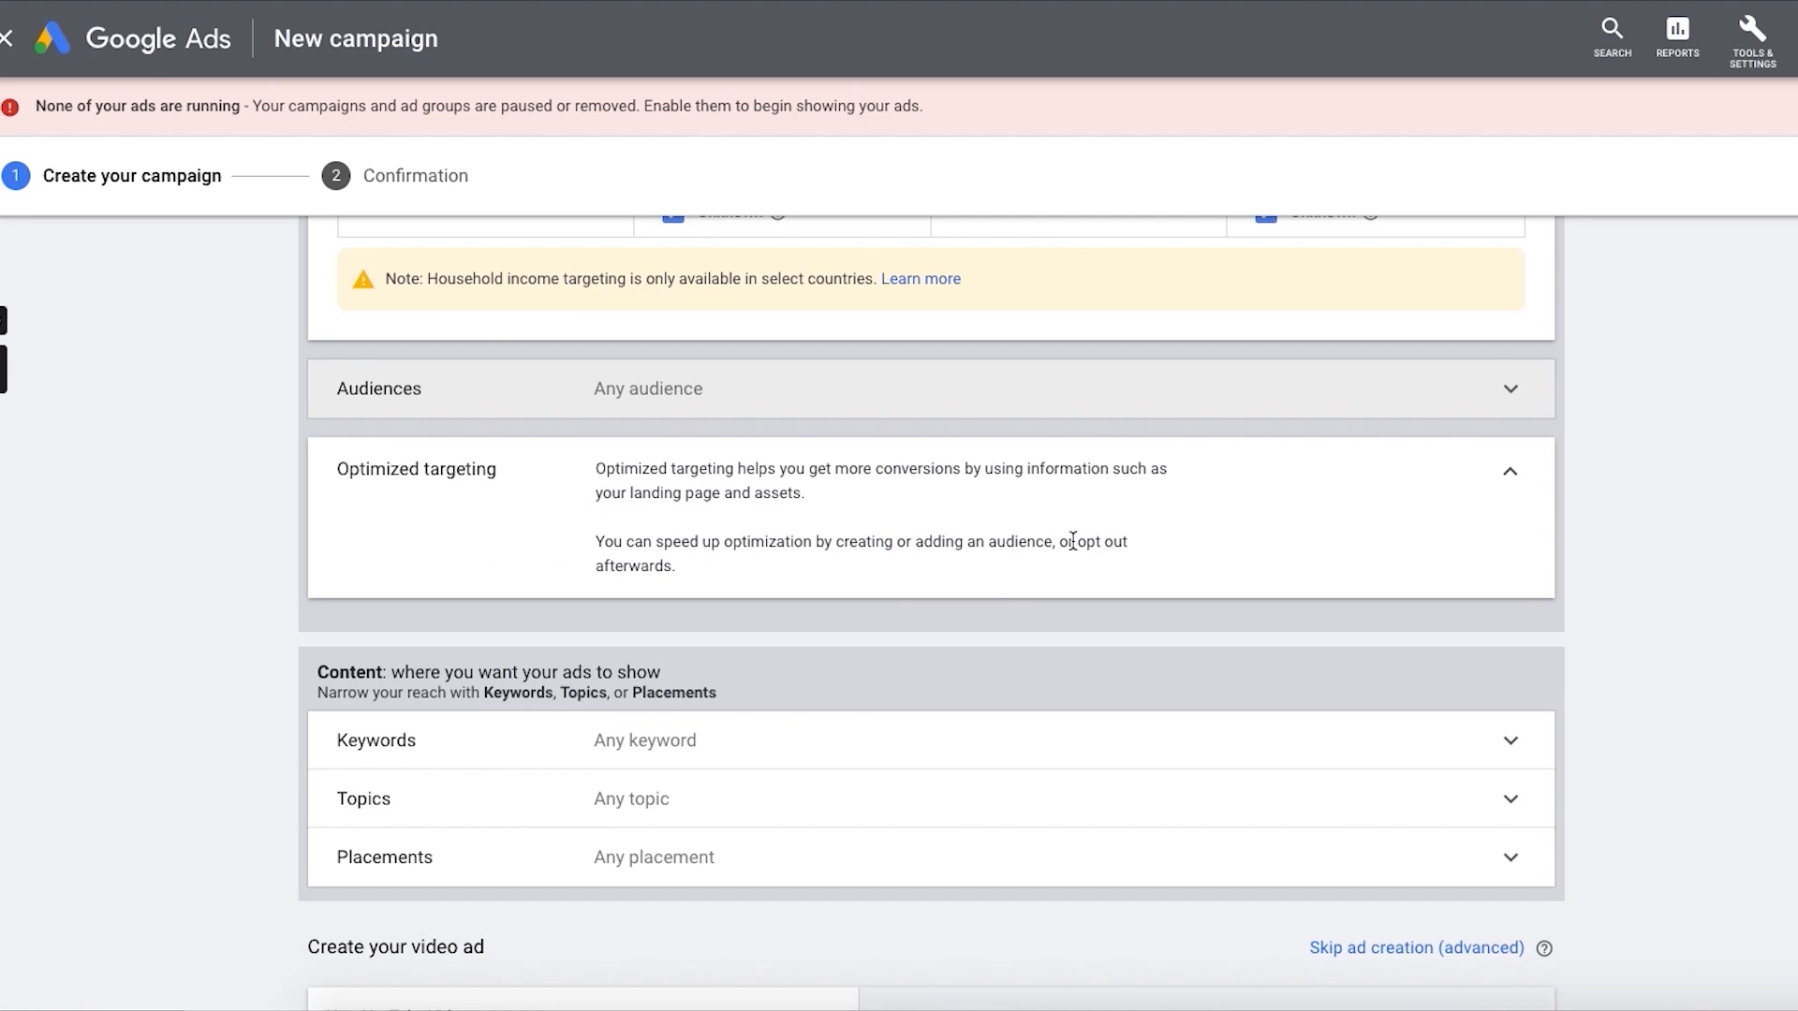
# Step: Start a custom audience named "Custom Intent" for people who searched on Google, adding the suggested term "youtube advertising ads"
pyautogui.click(871, 409)
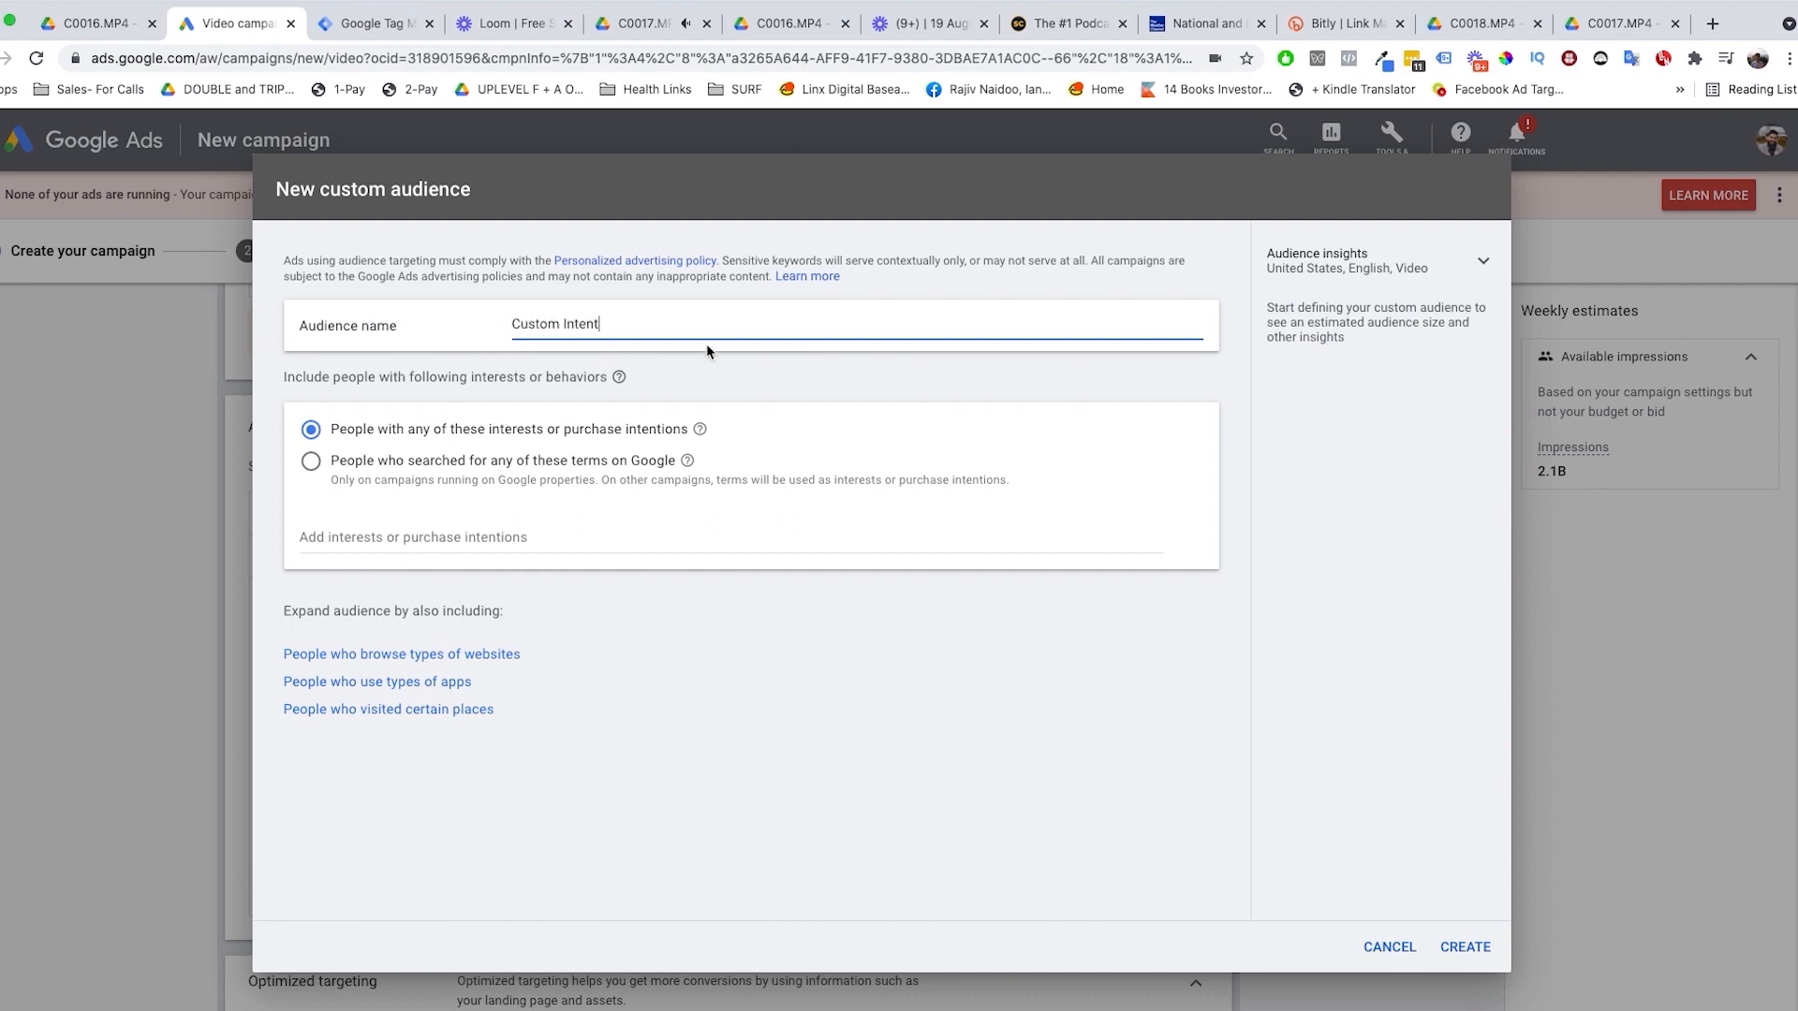
pyautogui.click(538, 461)
pyautogui.click(517, 565)
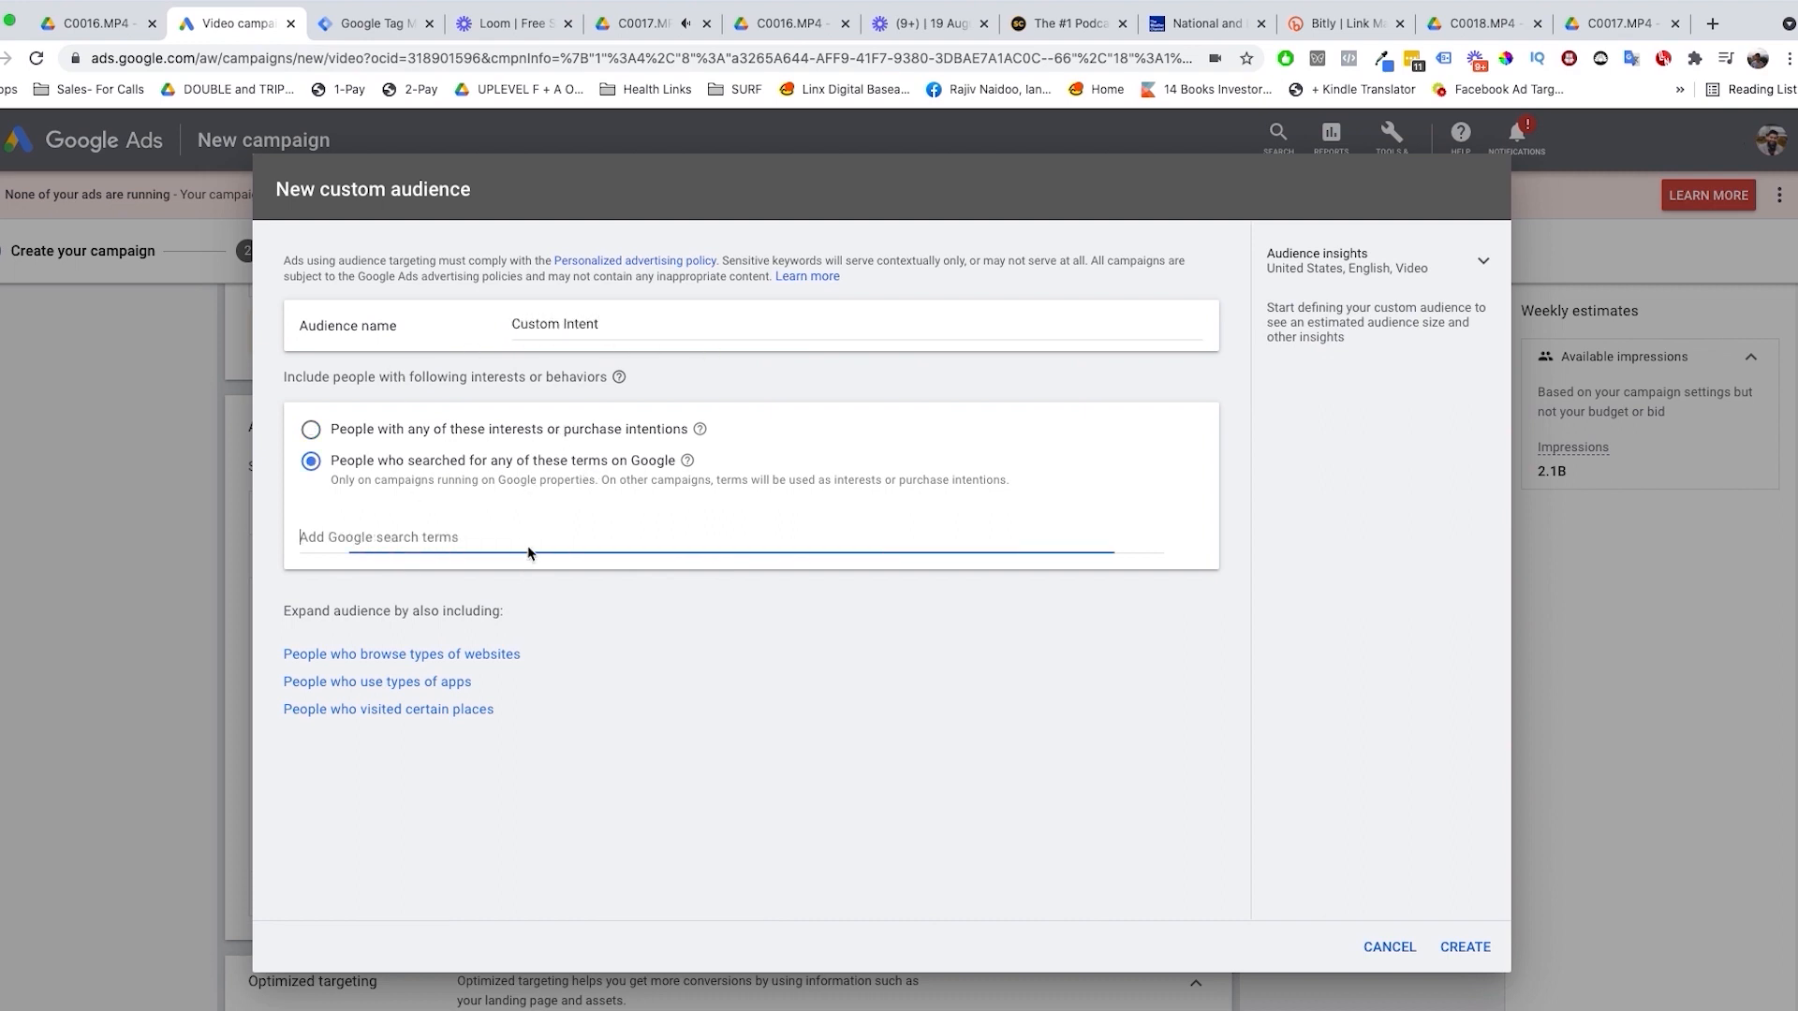
pyautogui.write('YouTube A')
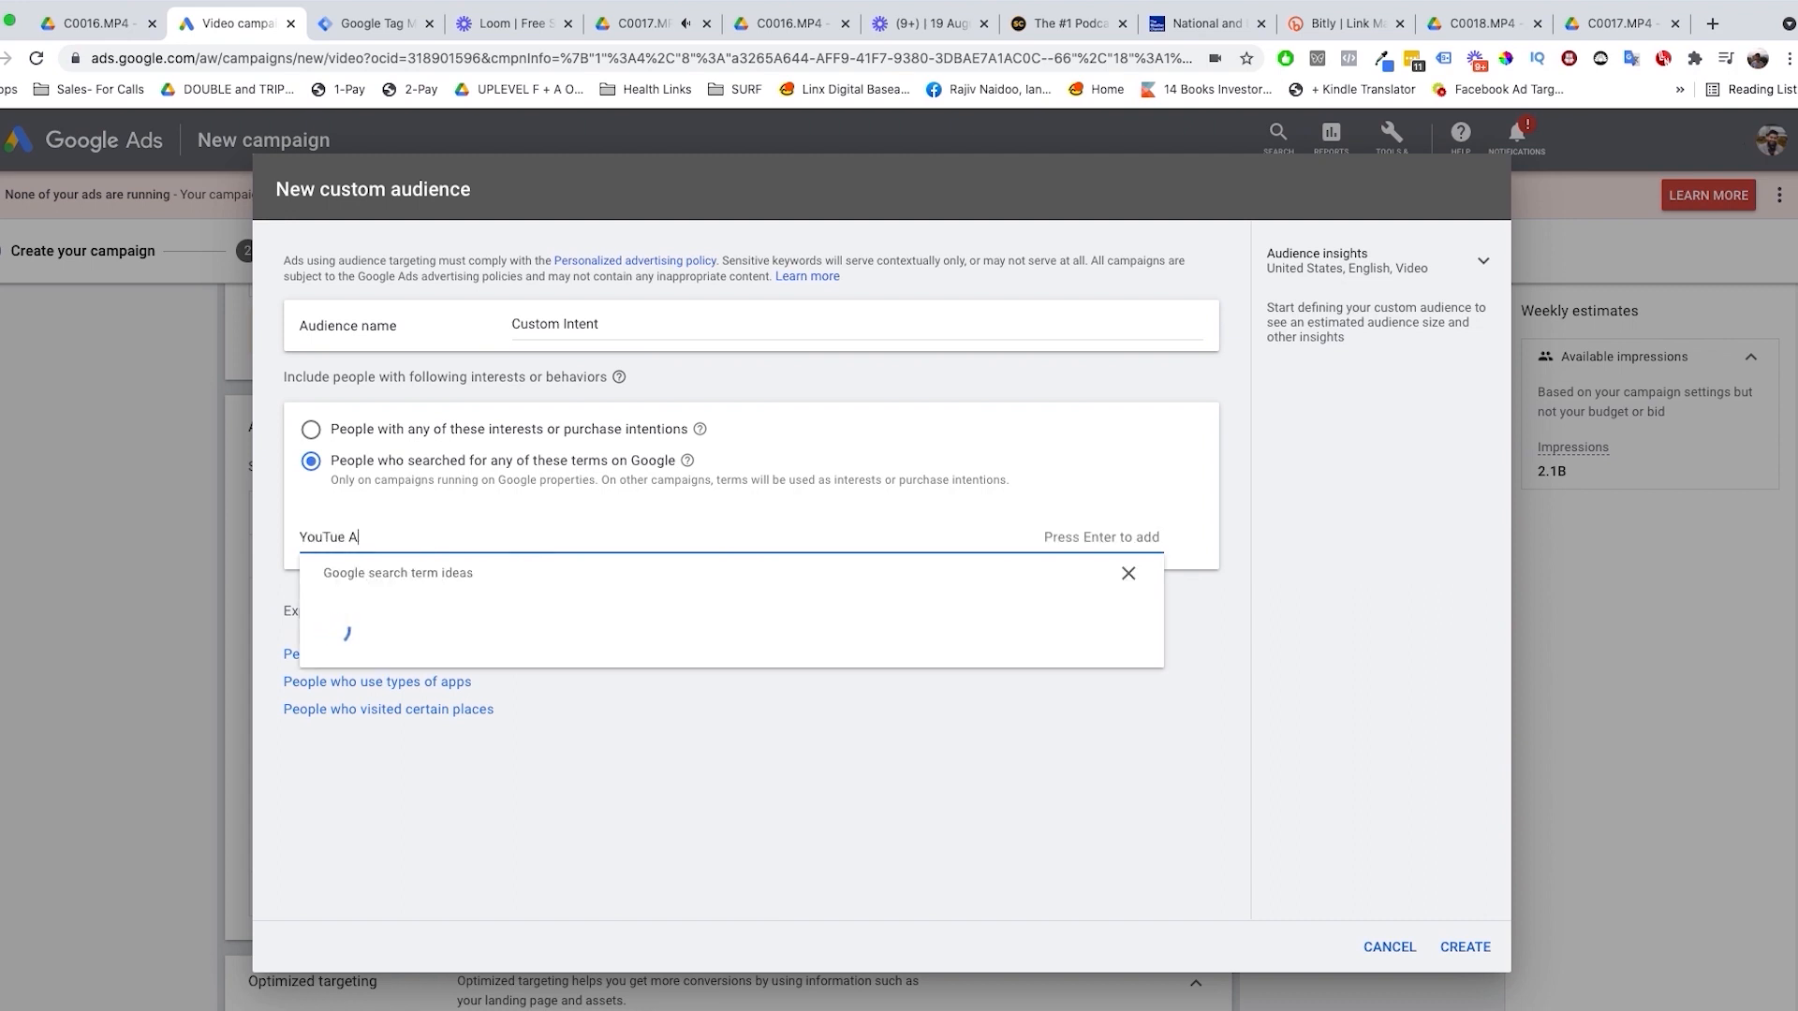
pyautogui.press('BackSpace')
pyautogui.press('BackSpace')
pyautogui.press('BackSpace')
pyautogui.write('be Advertising')
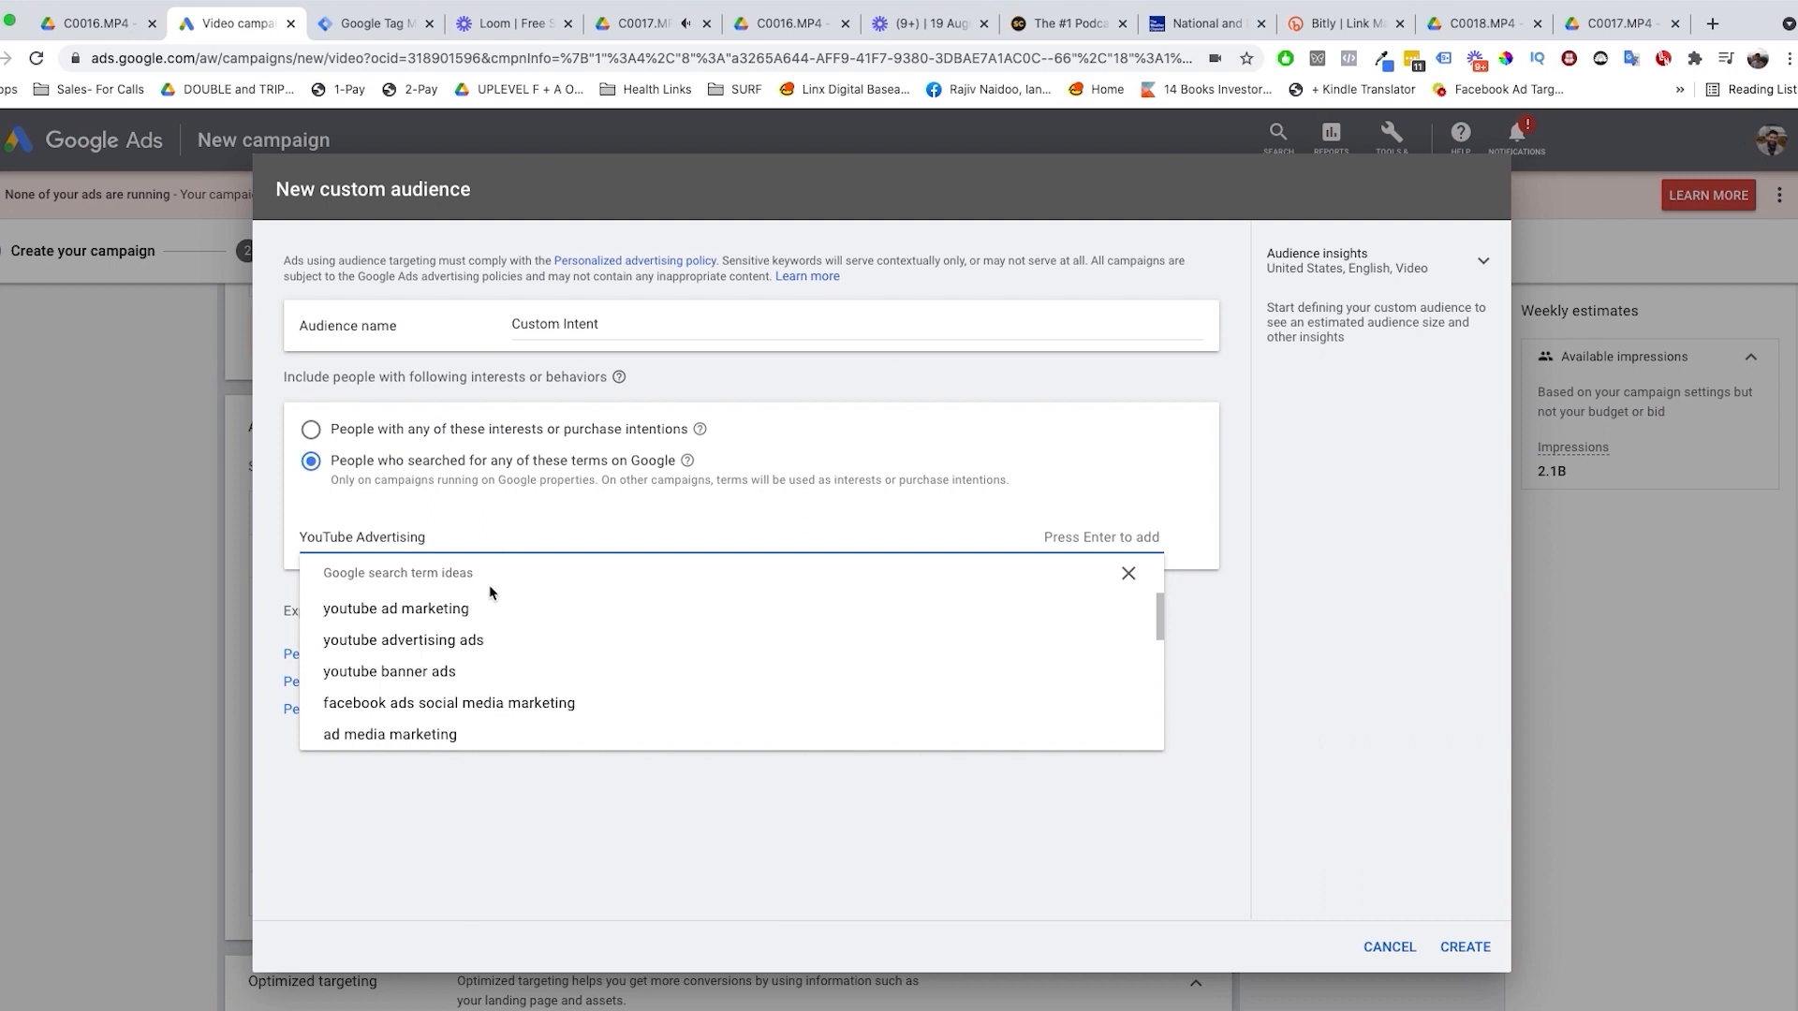
pyautogui.click(476, 643)
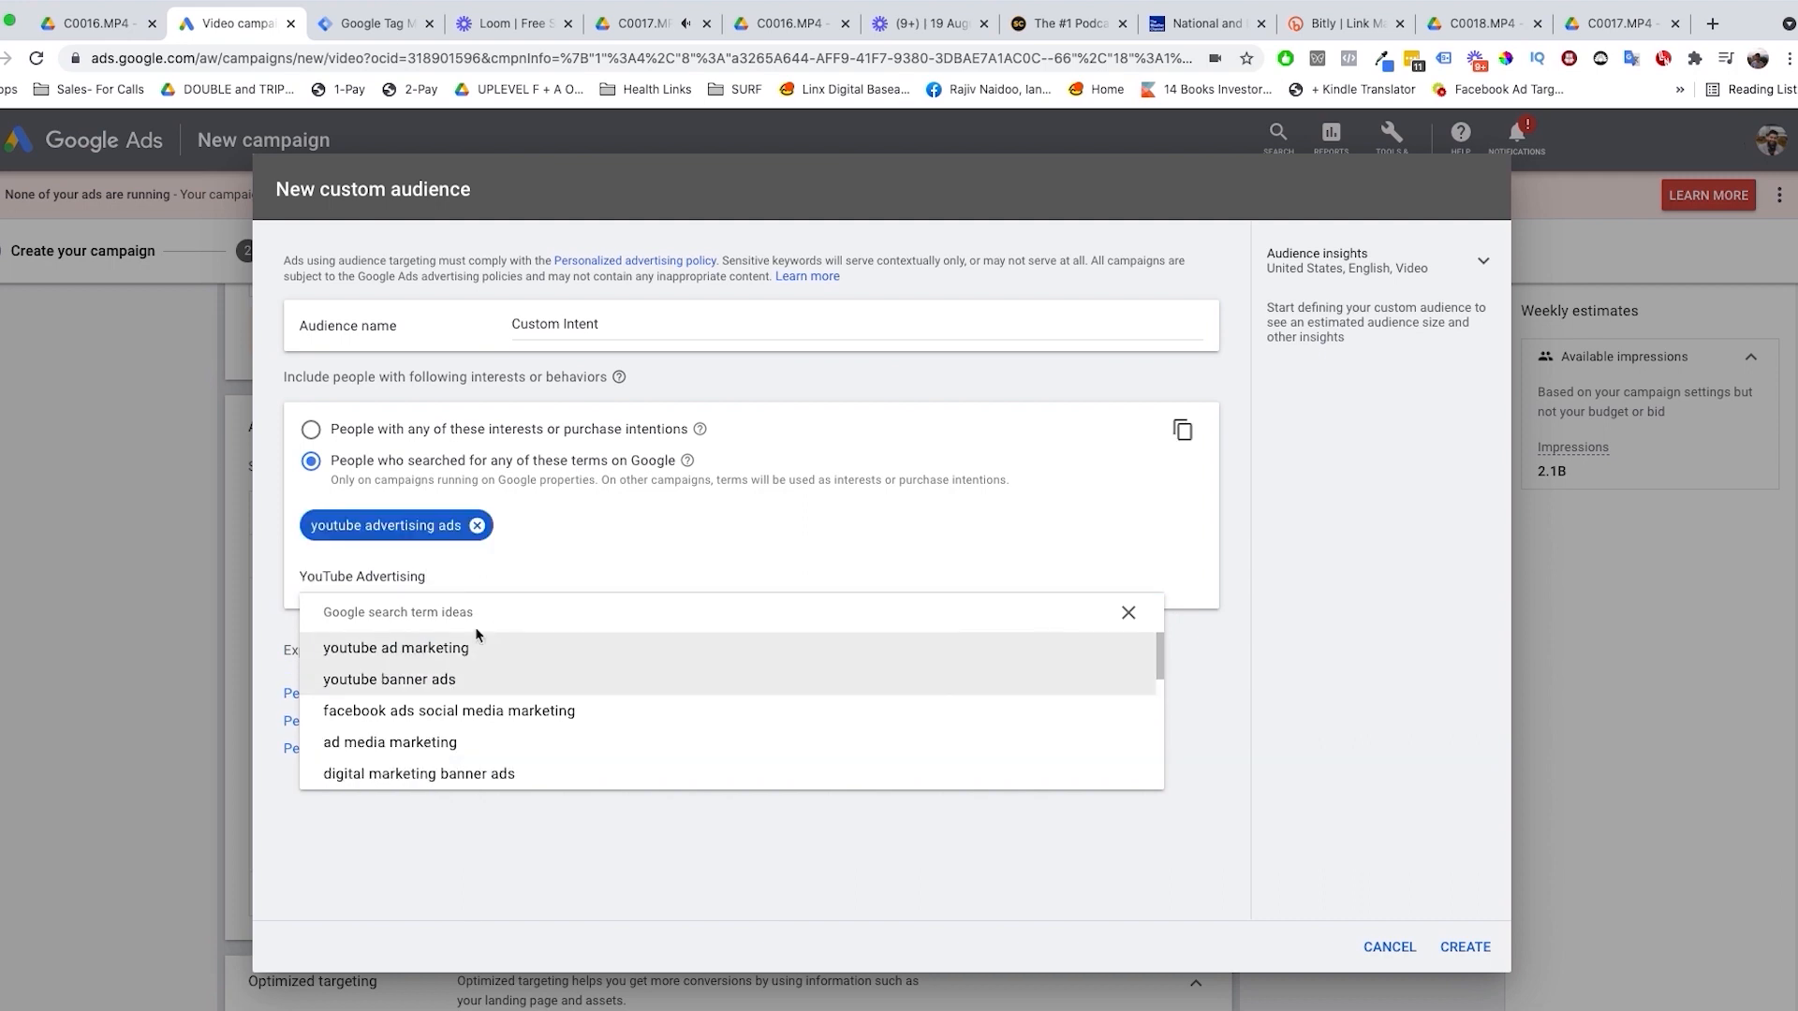
# Step: Add the suggested search terms "youtube digital marketing agency" and "youtube marketing agency" to the custom audience, and discard it without creating it
pyautogui.doubleClick(372, 579)
pyautogui.write('Ad agency')
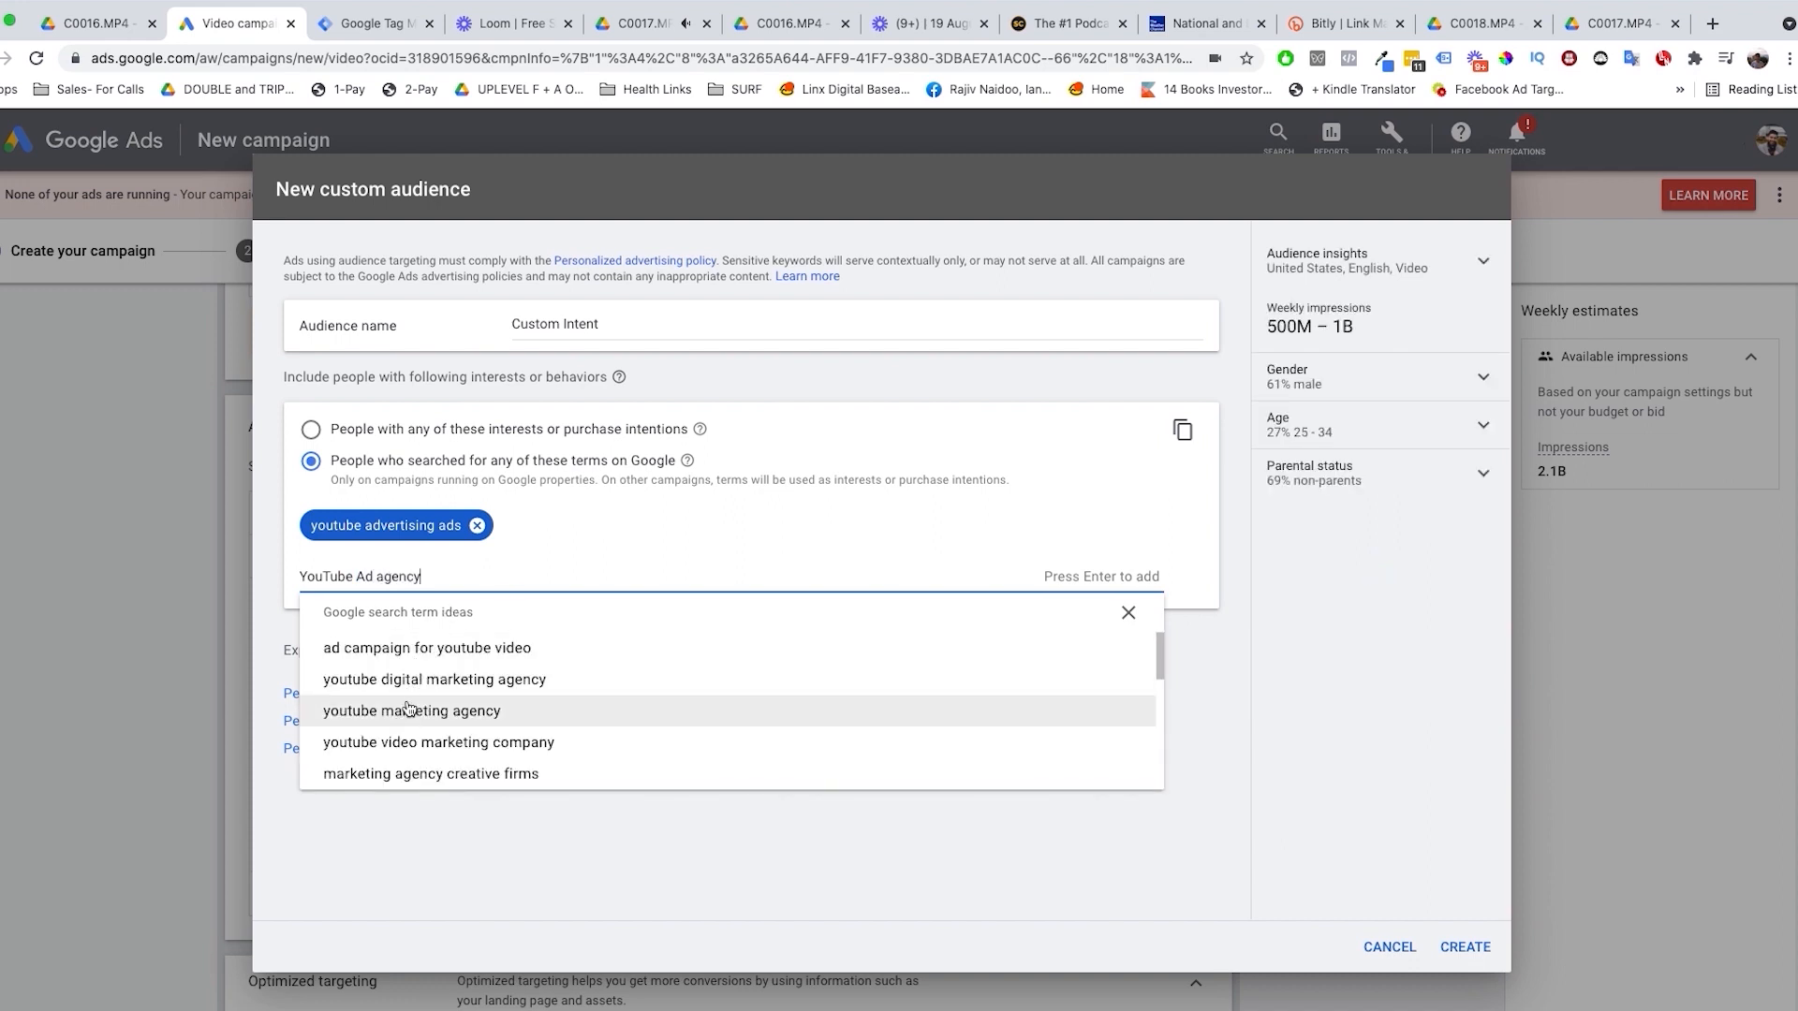
pyautogui.click(401, 680)
pyautogui.click(401, 681)
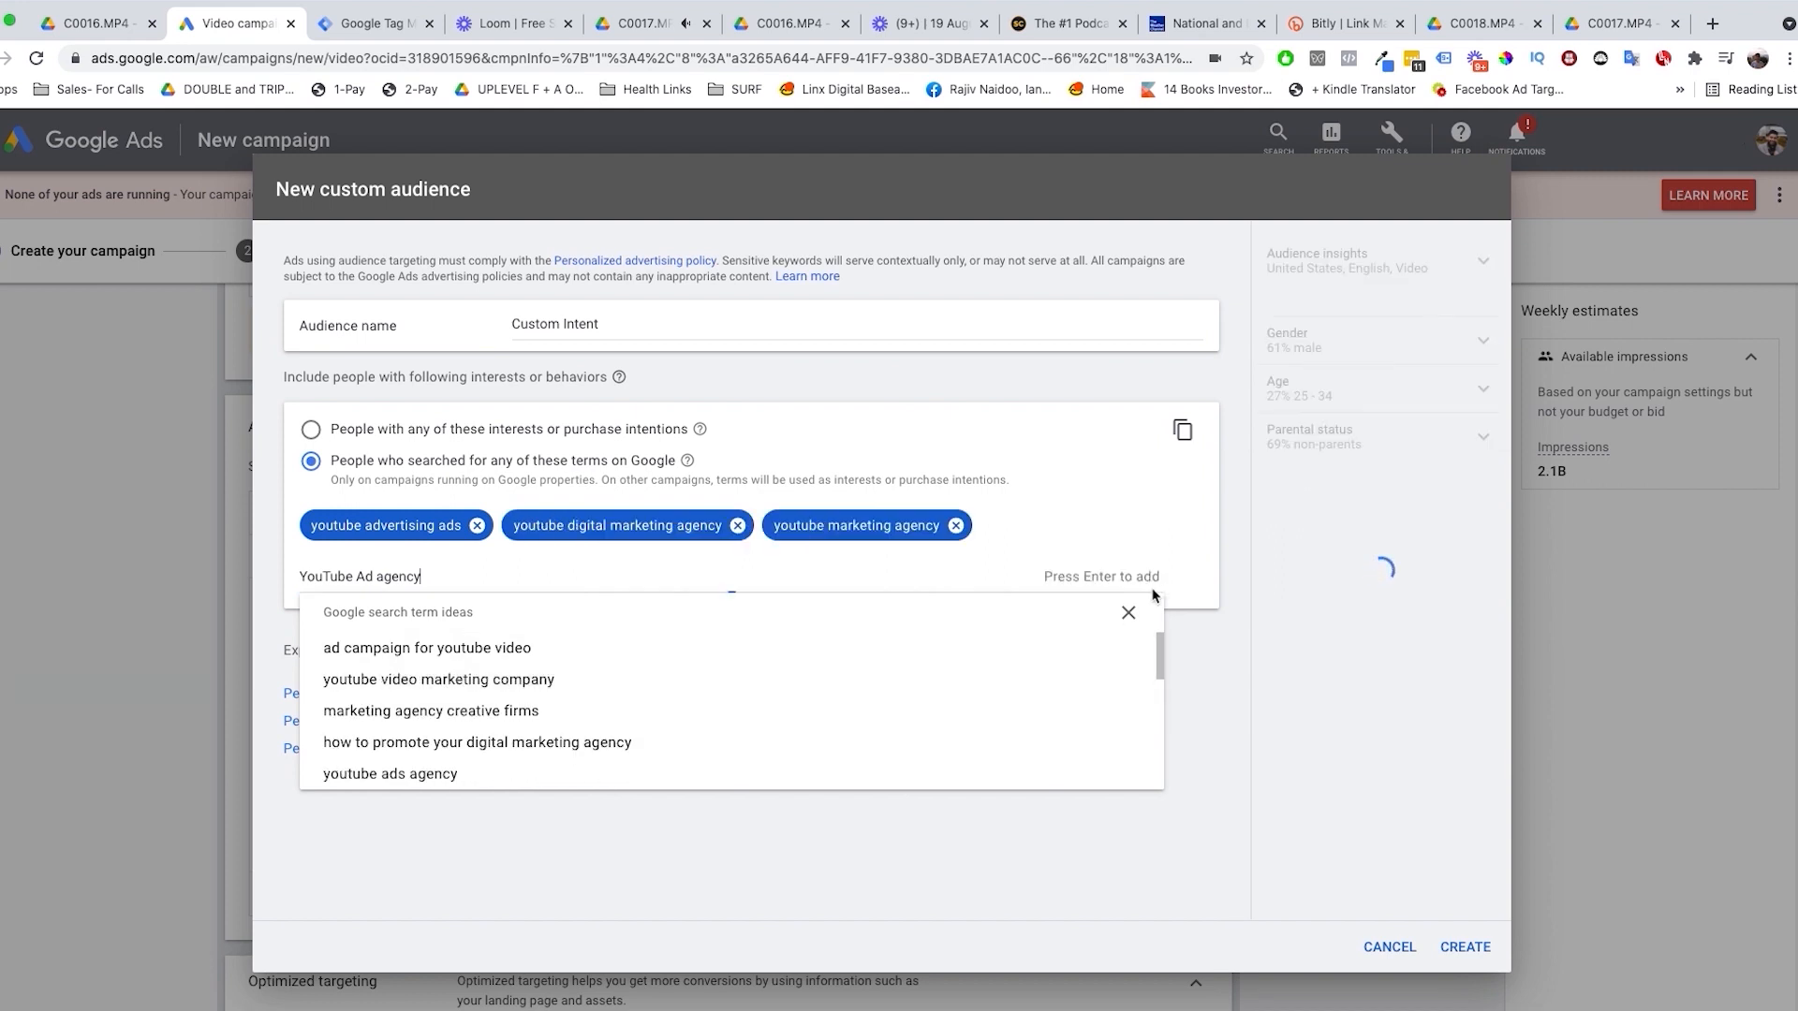
pyautogui.click(1280, 797)
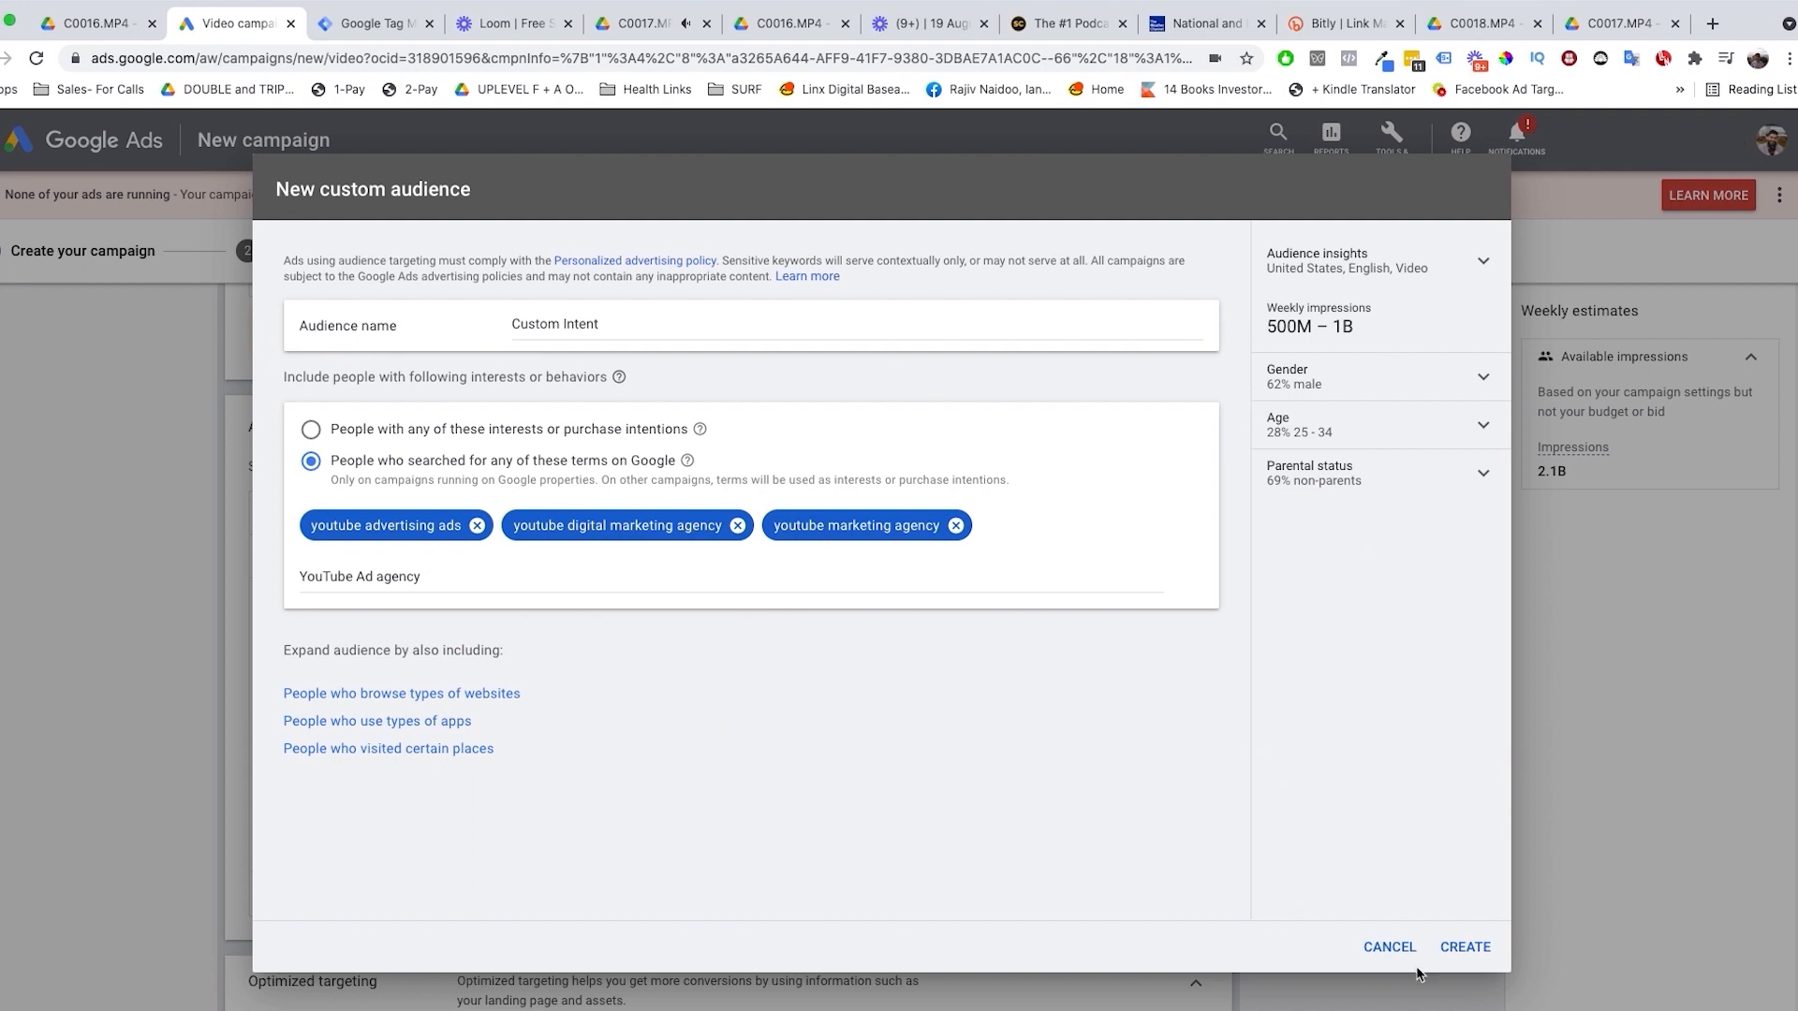
pyautogui.click(1389, 946)
# Step: Read the Optimized targeting description below the custom audience list
pyautogui.scroll(-3, 702, 782)
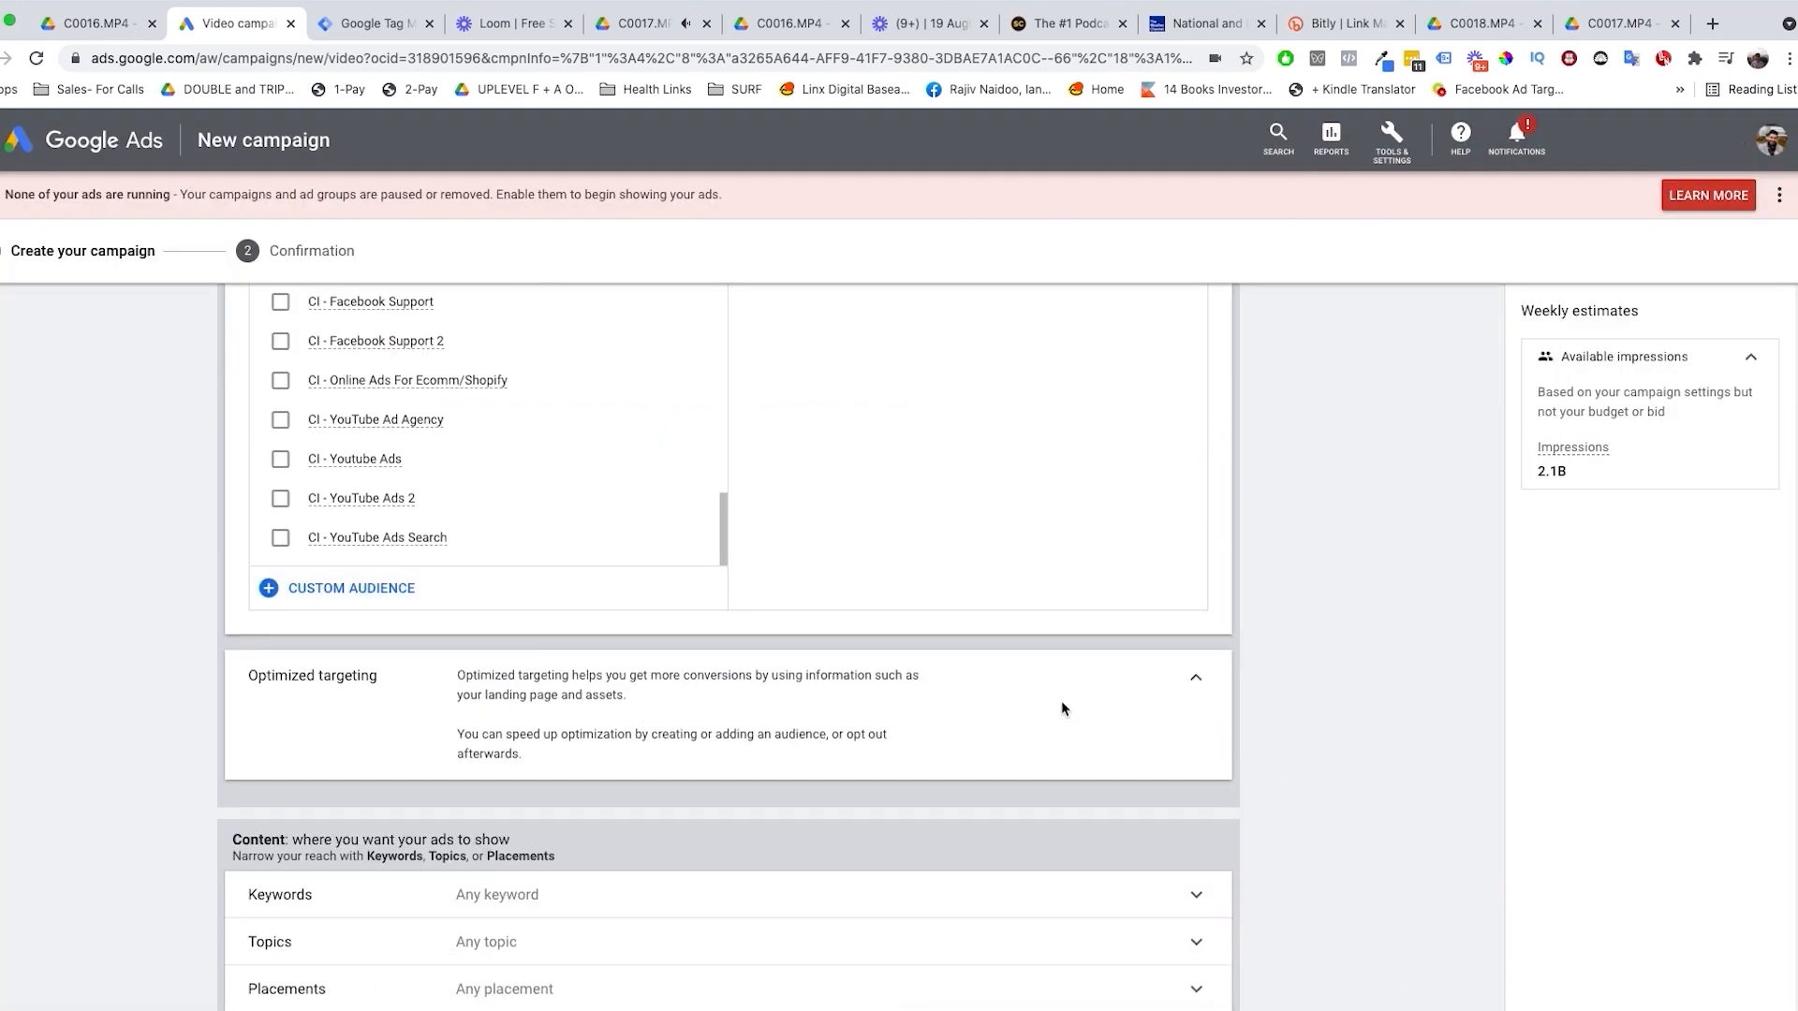
pyautogui.moveTo(457, 672); pyautogui.dragTo(559, 769)
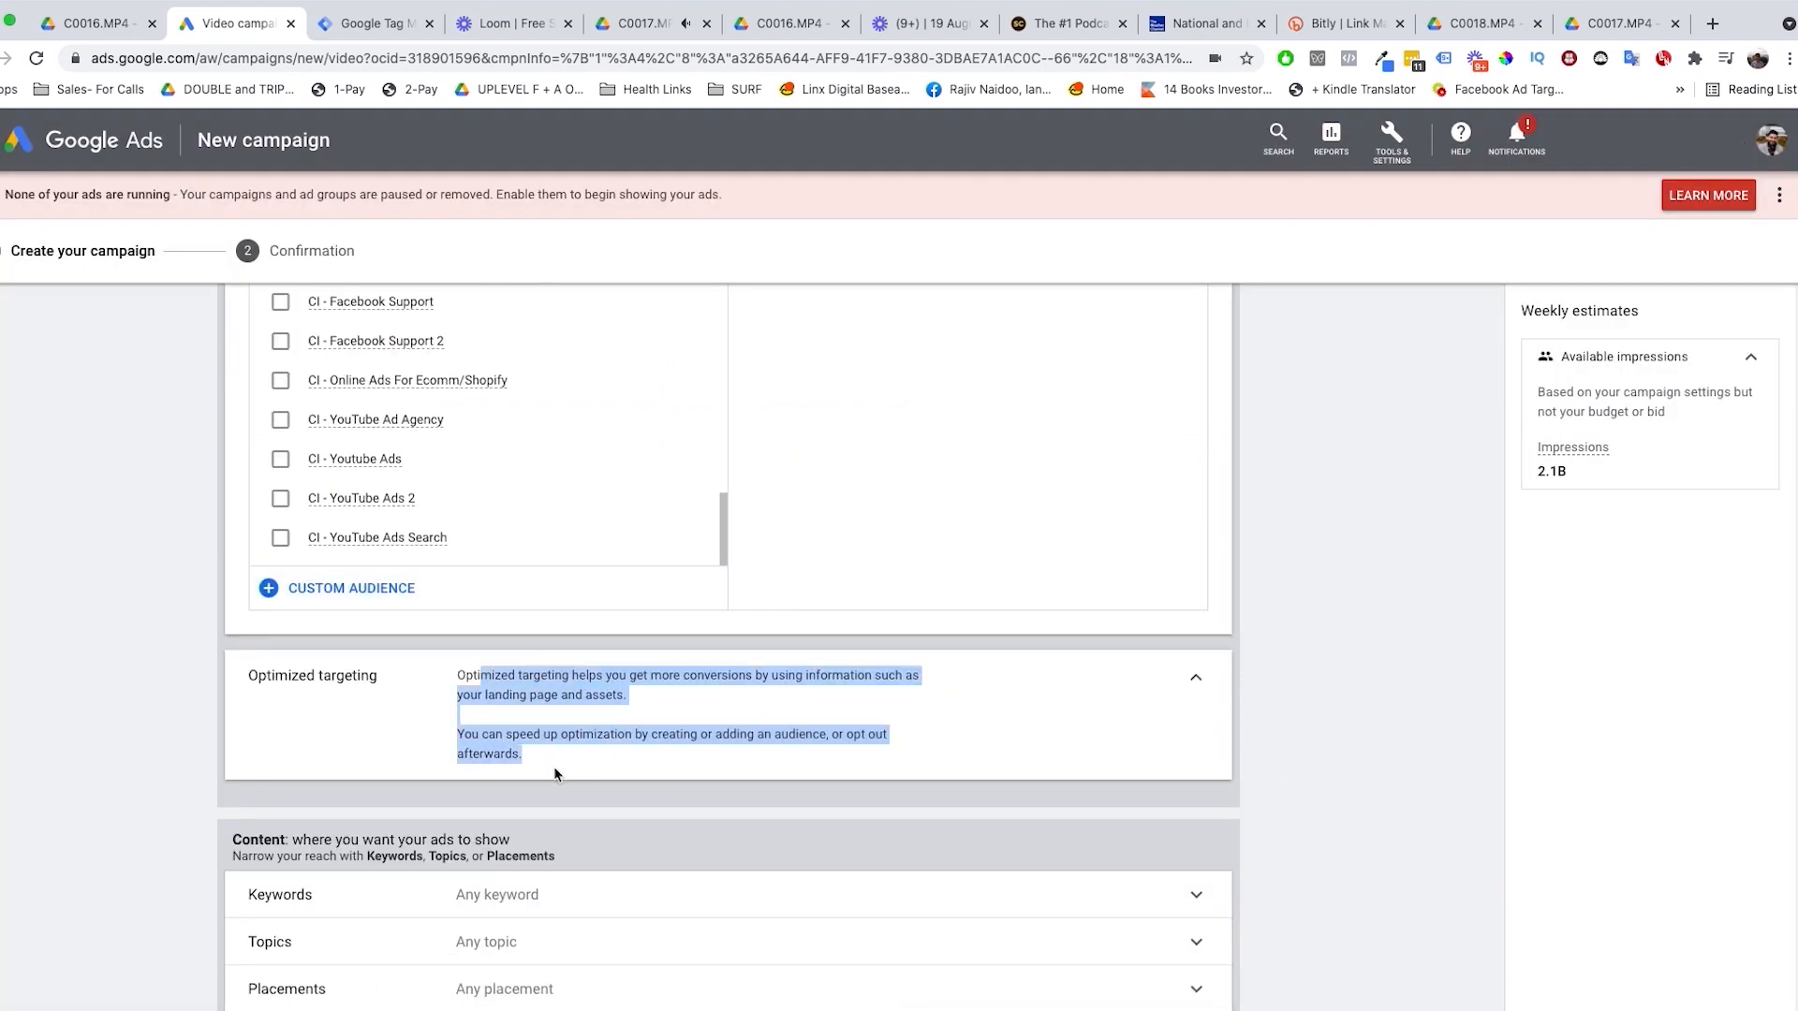
pyautogui.click(1056, 756)
pyautogui.scroll(-1, 1054, 761)
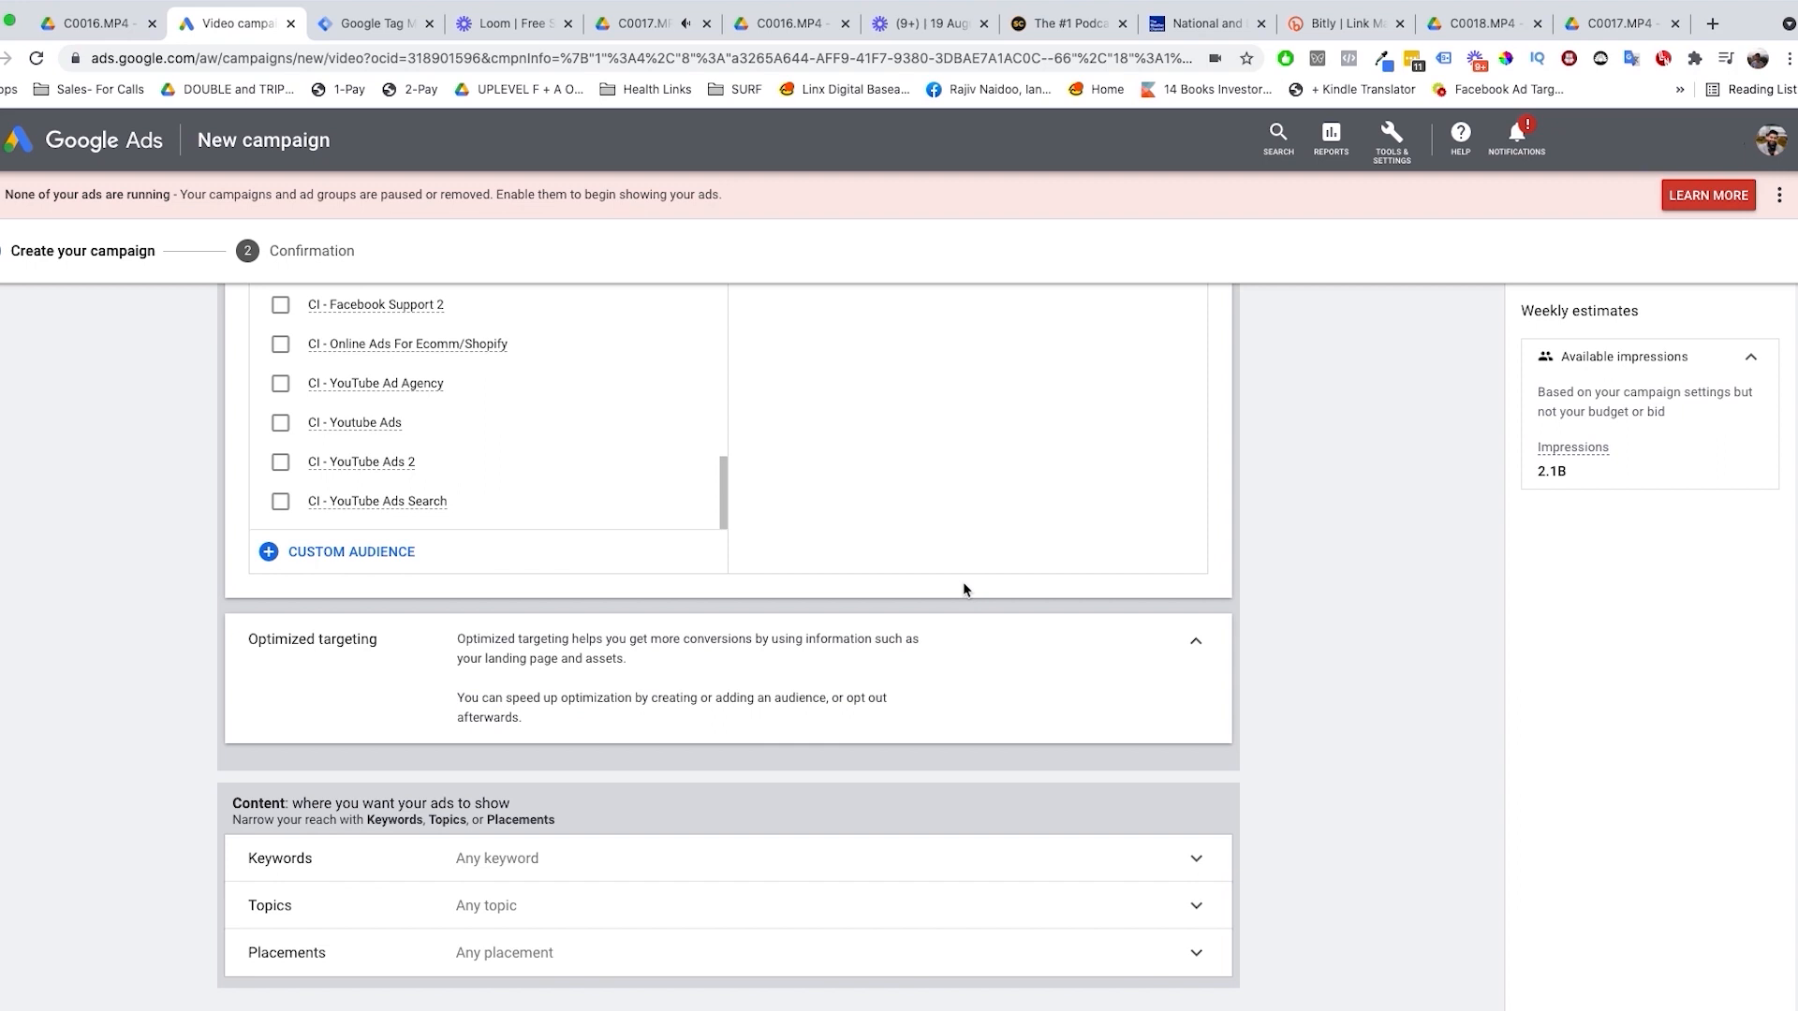
# Step: Leave the custom audience list and open the in-market audiences under what people are actively researching or planning
pyautogui.scroll(2, 951, 598)
pyautogui.scroll(3, 586, 501)
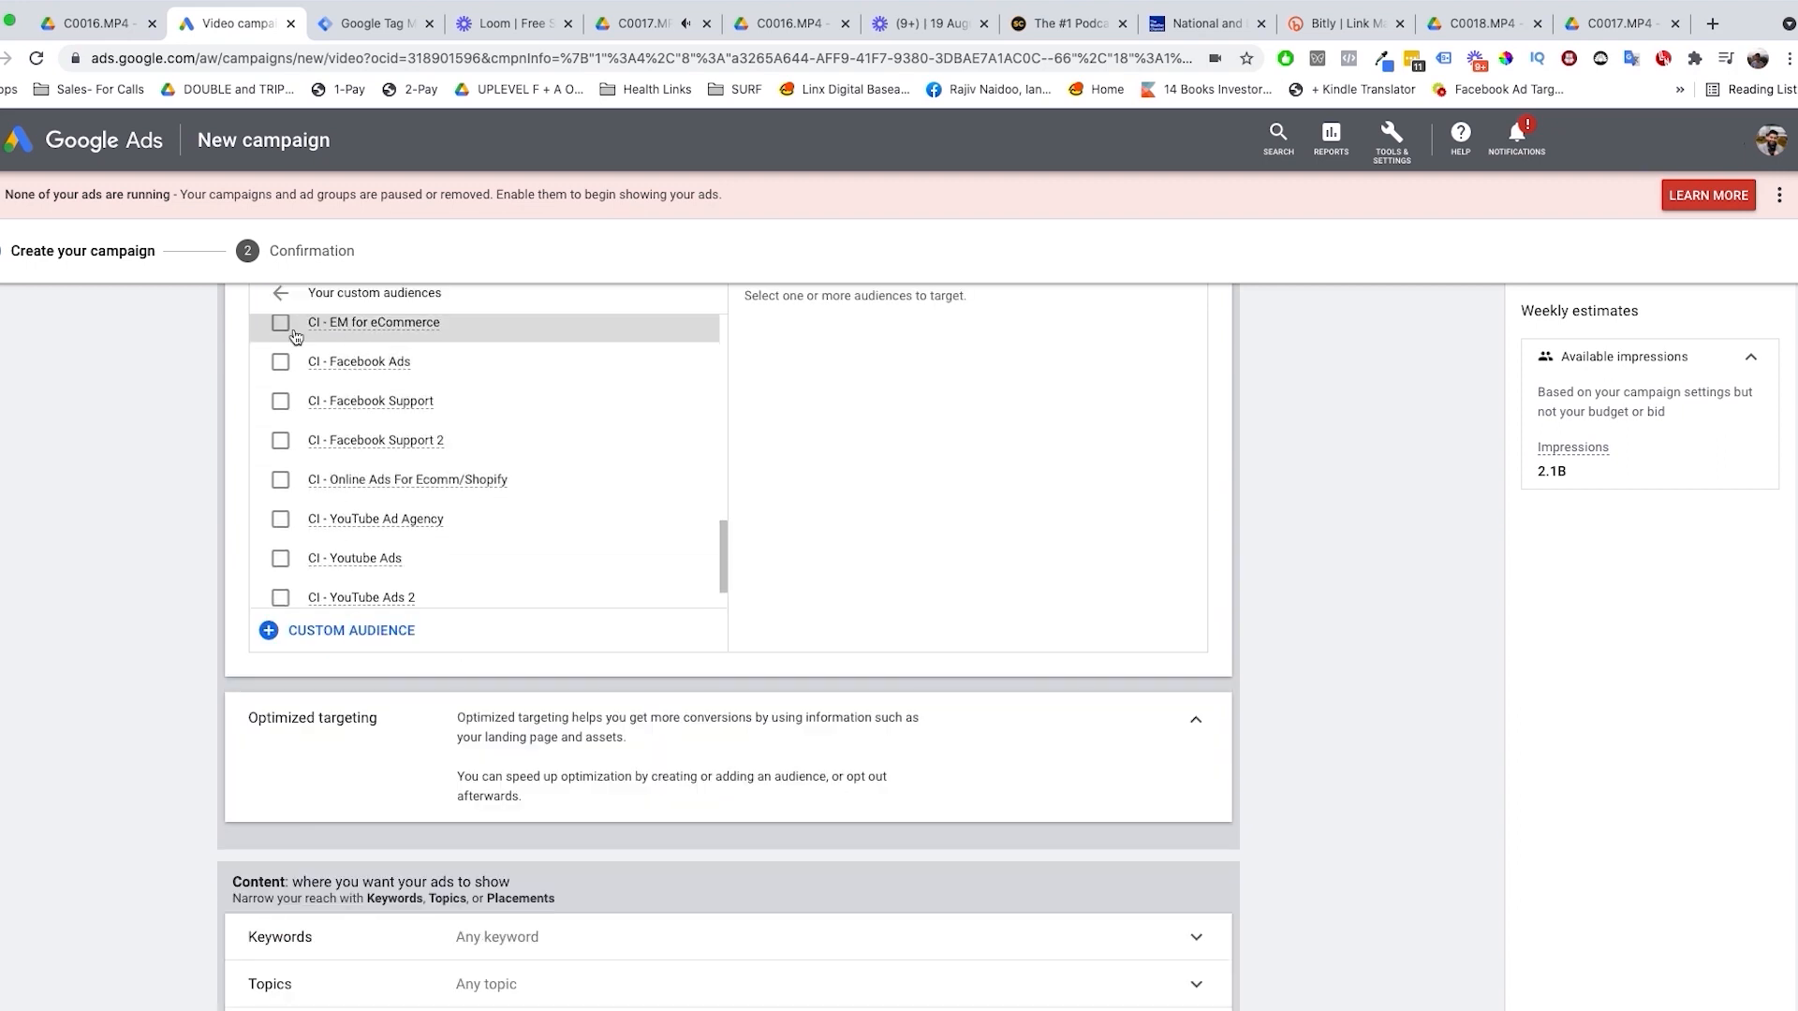
pyautogui.click(281, 293)
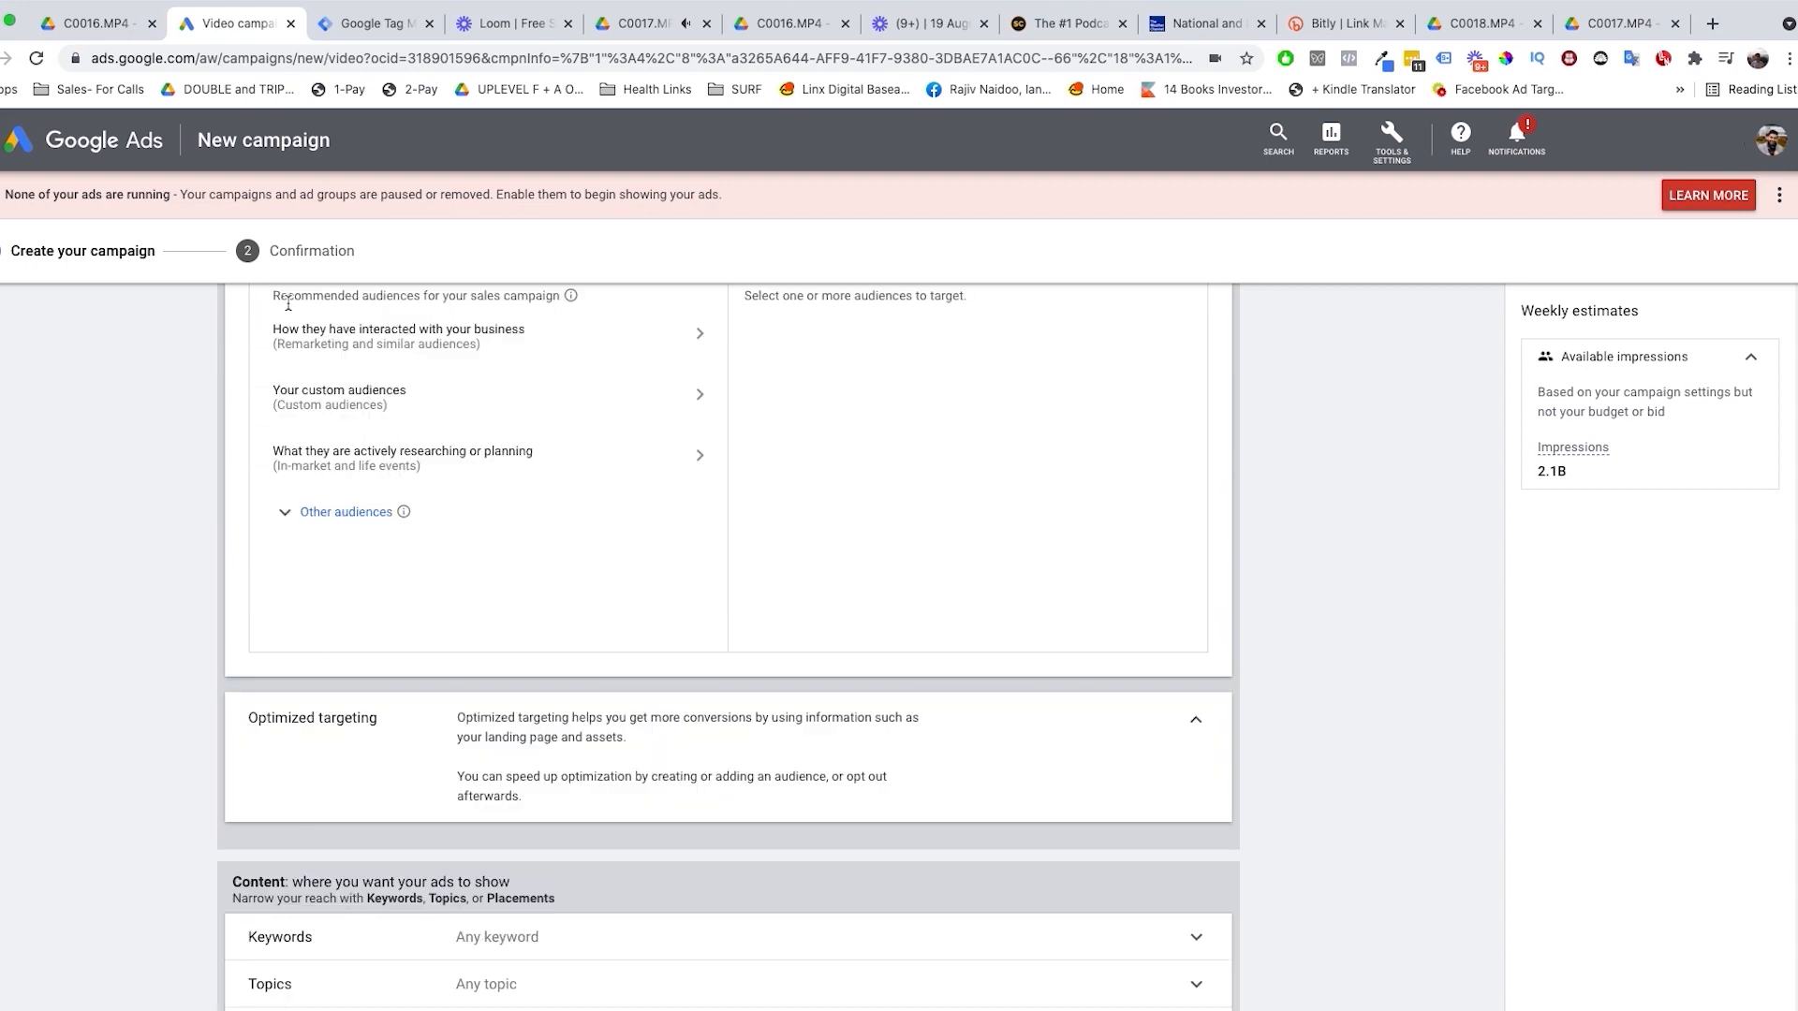
pyautogui.click(376, 459)
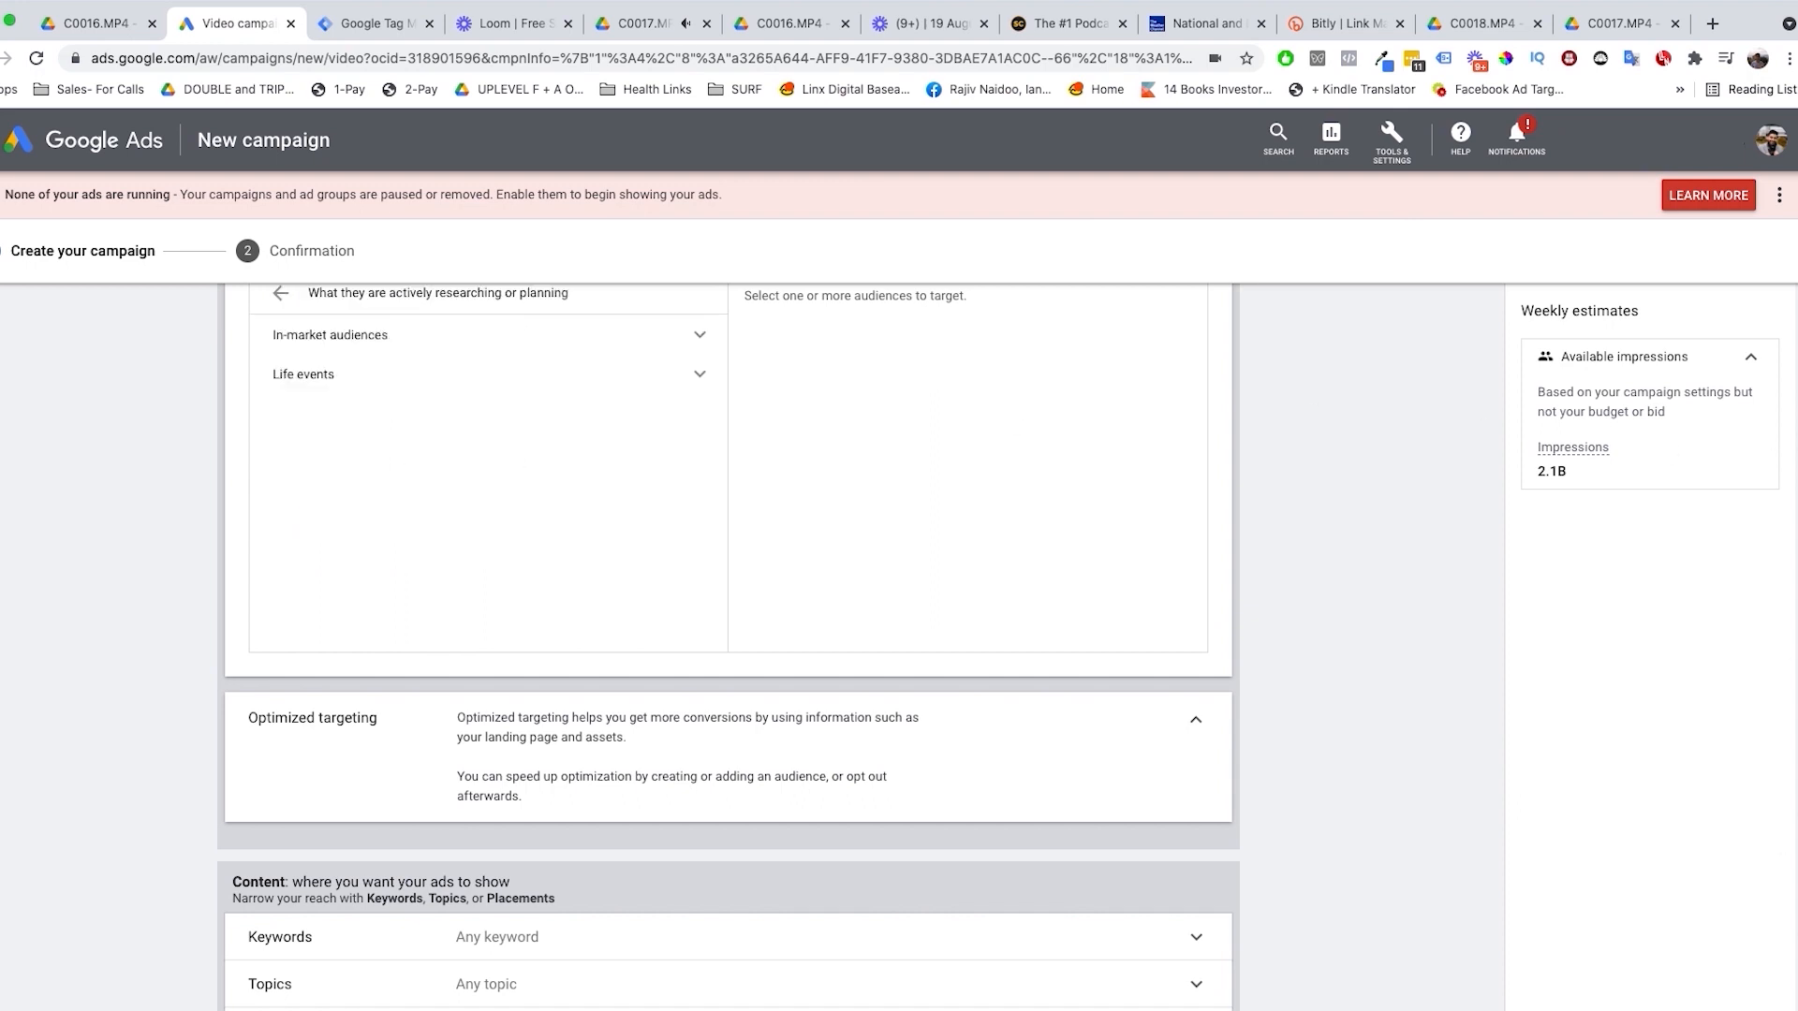
pyautogui.scroll(3, 958, 774)
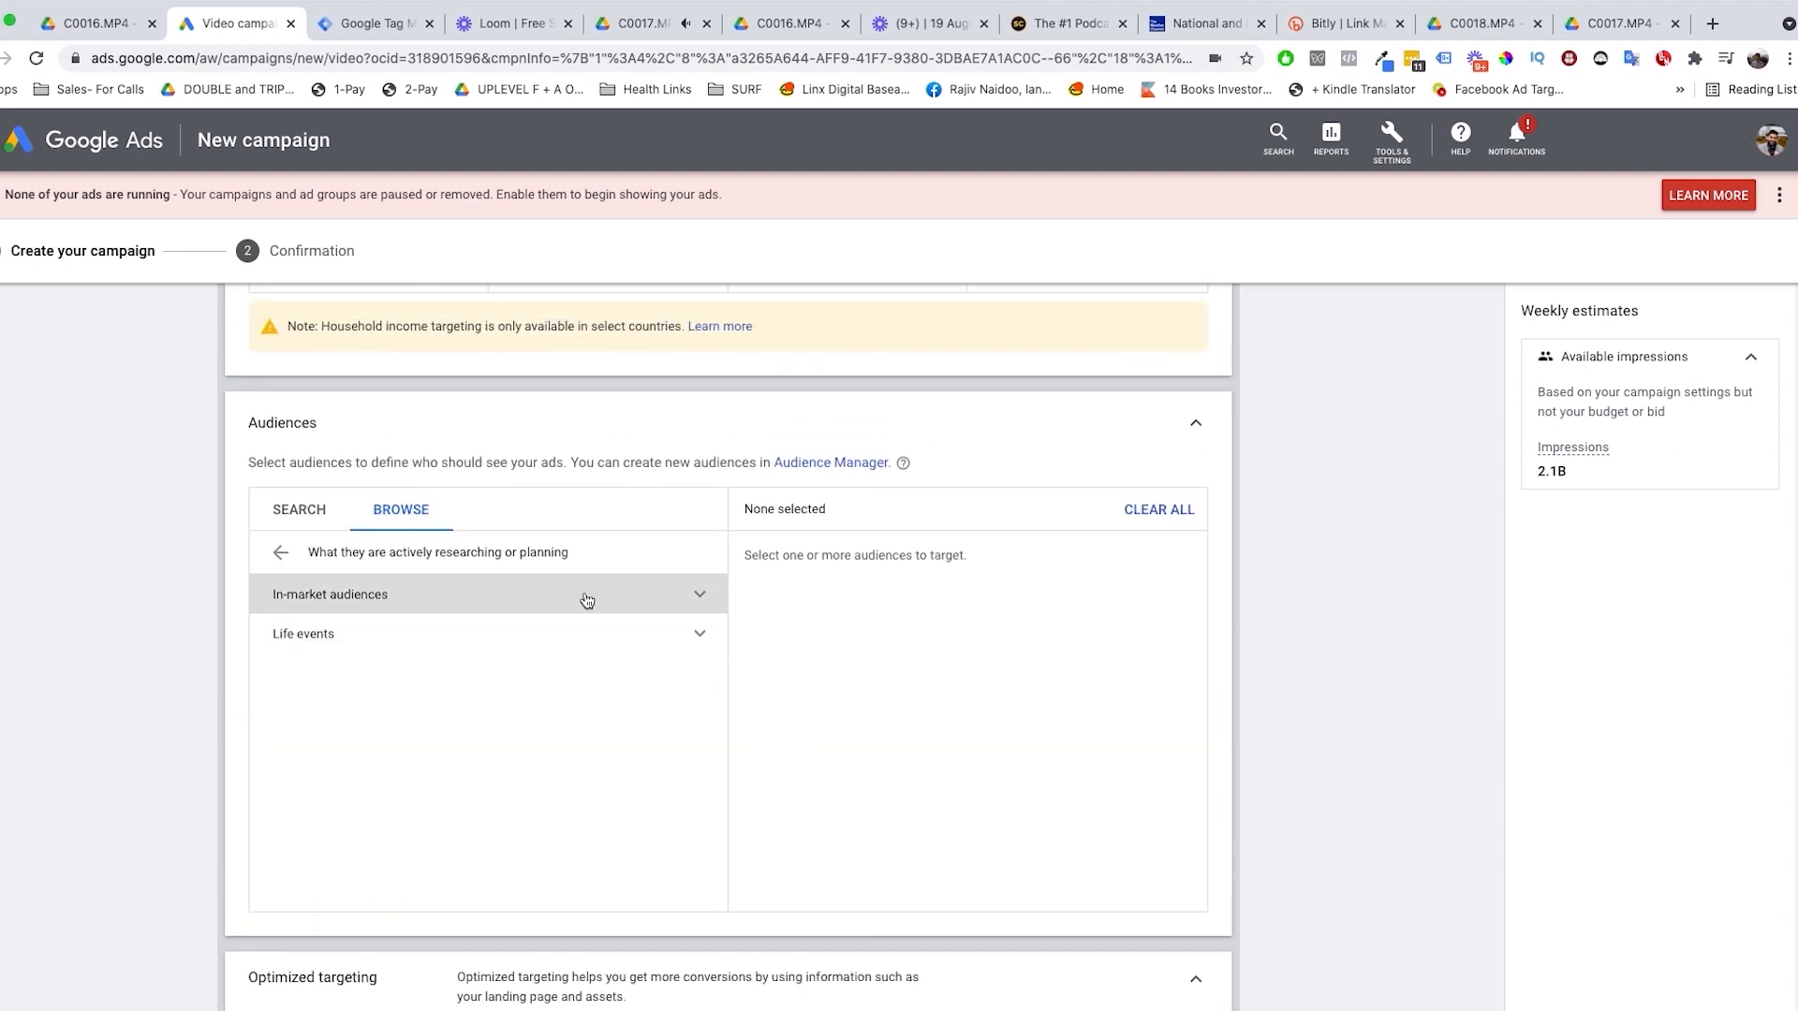
pyautogui.click(587, 600)
pyautogui.scroll(-1, 722, 646)
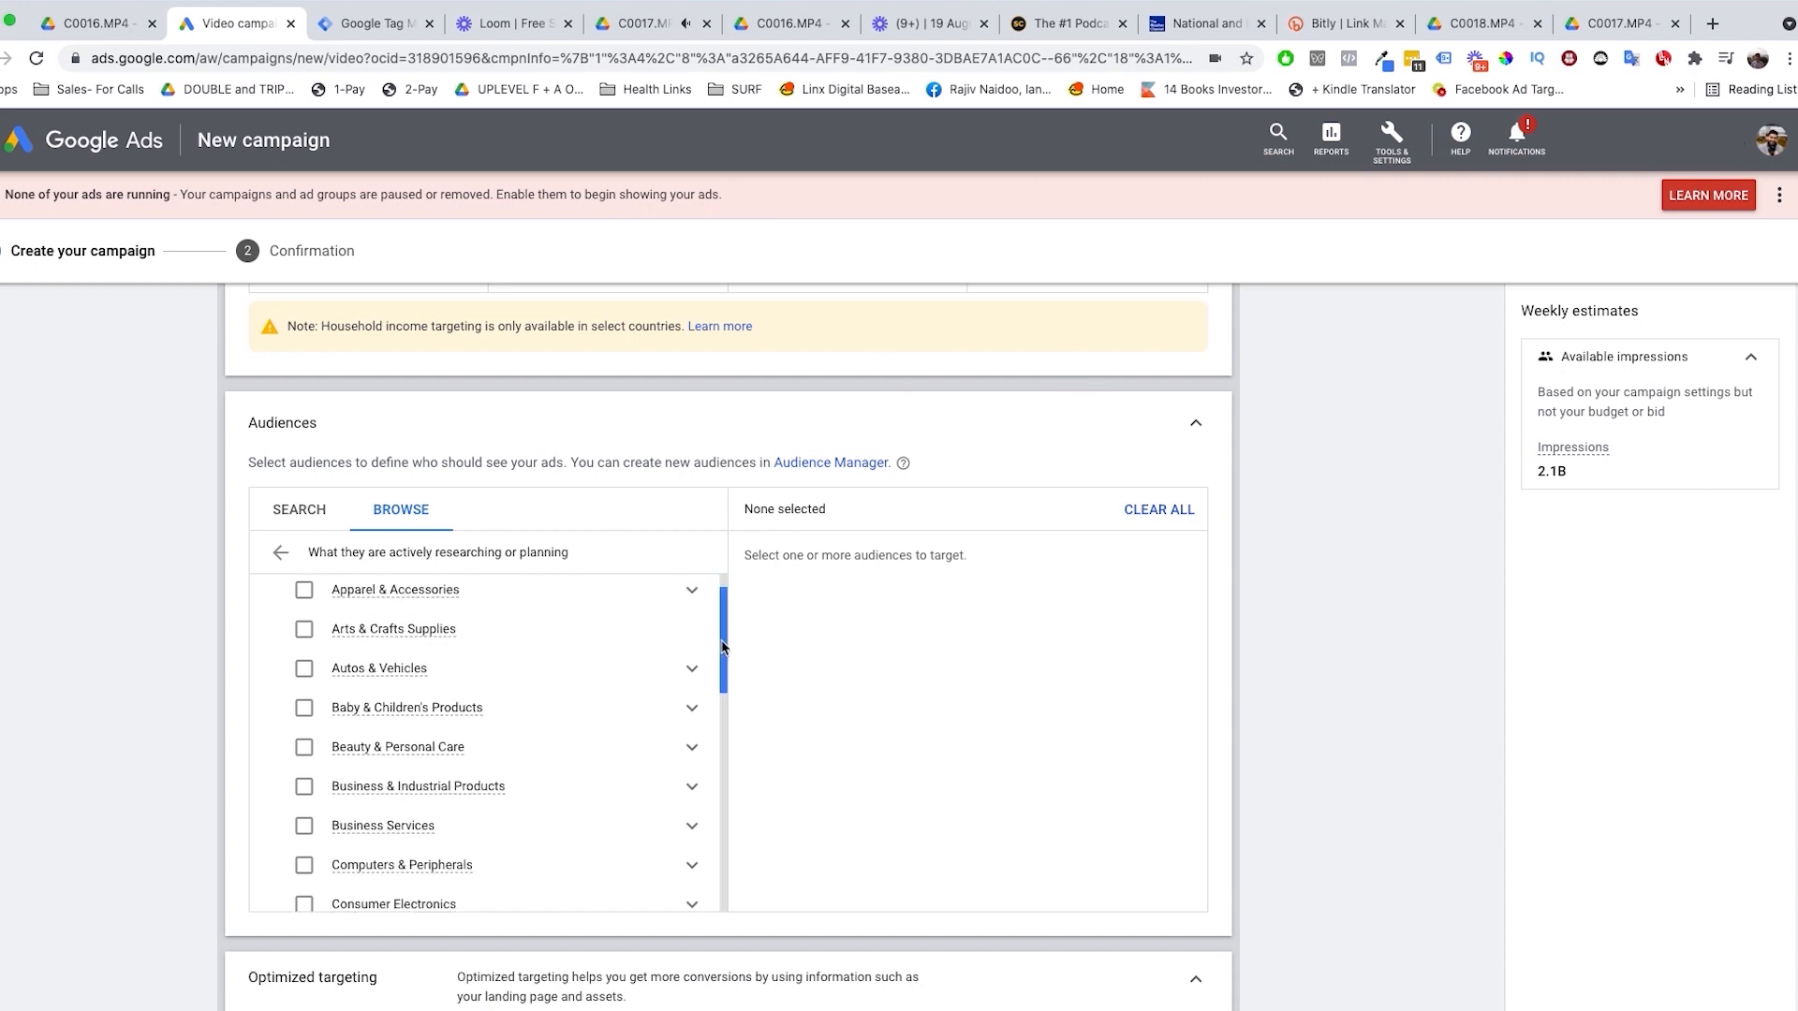
# Step: Expand the Business Services in-market category and examine its subcategories, leaving the category unselected
pyautogui.click(588, 788)
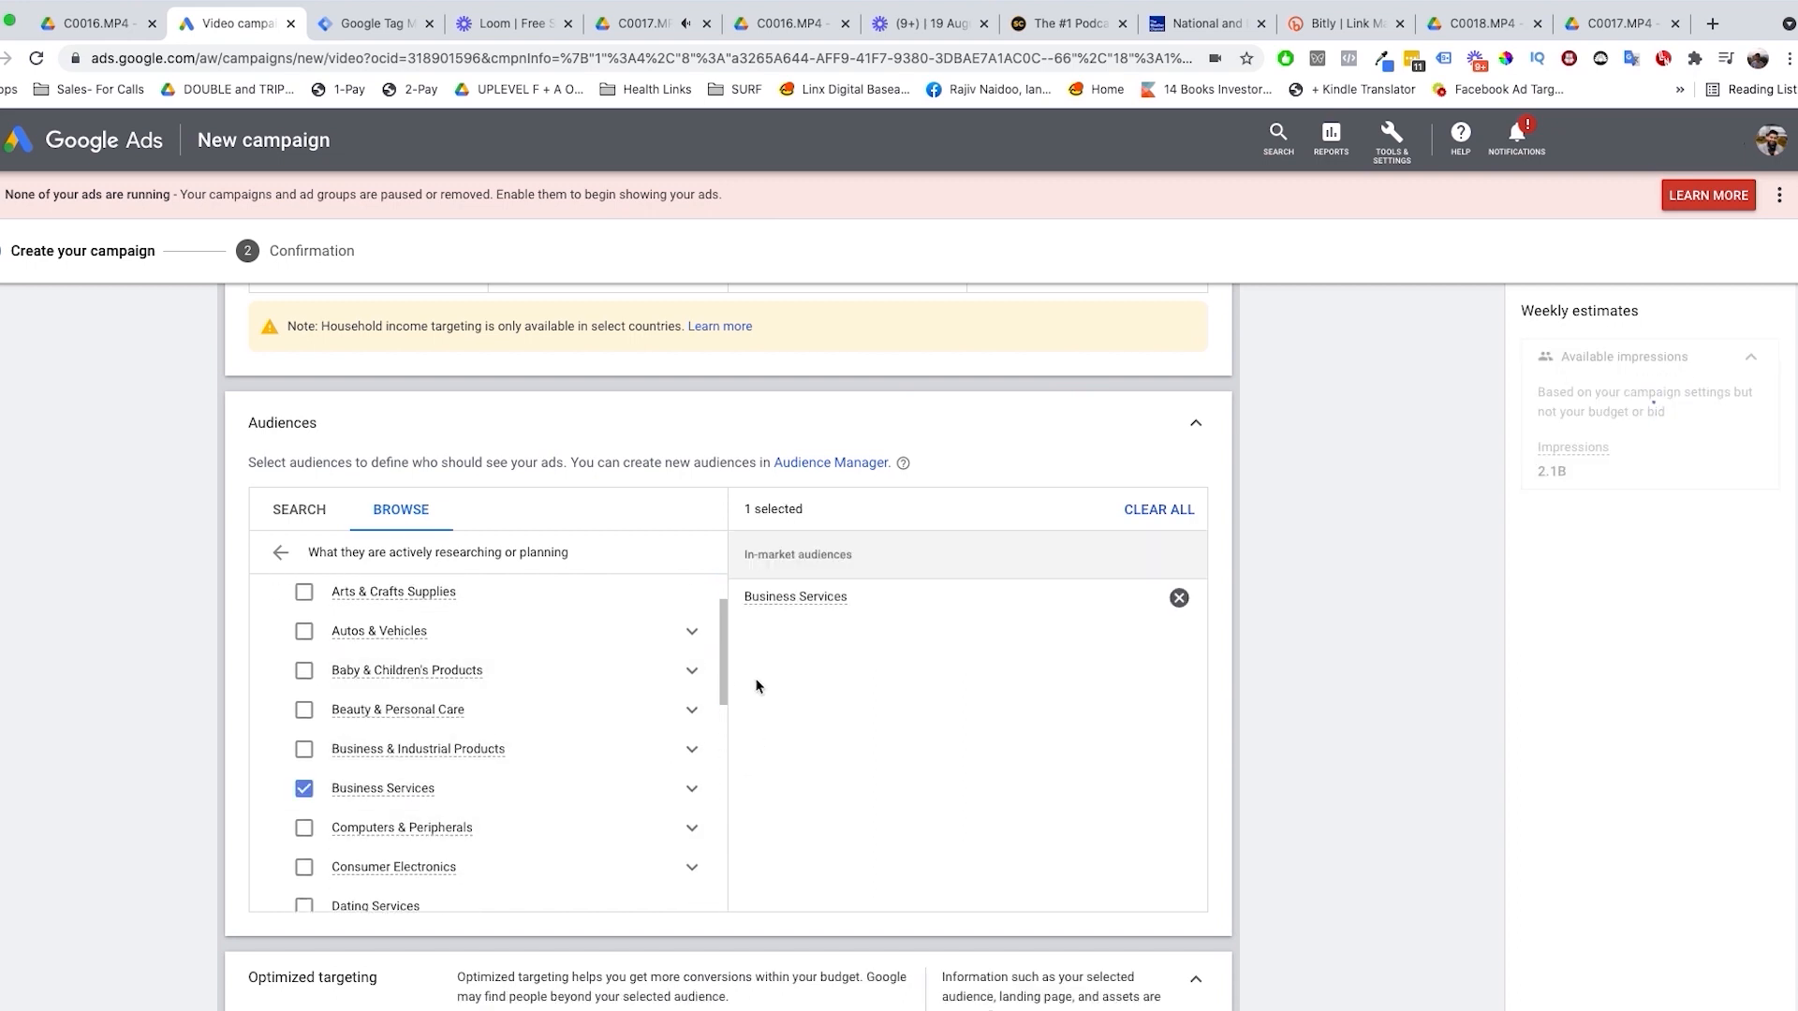
pyautogui.scroll(-1, 655, 721)
pyautogui.click(692, 727)
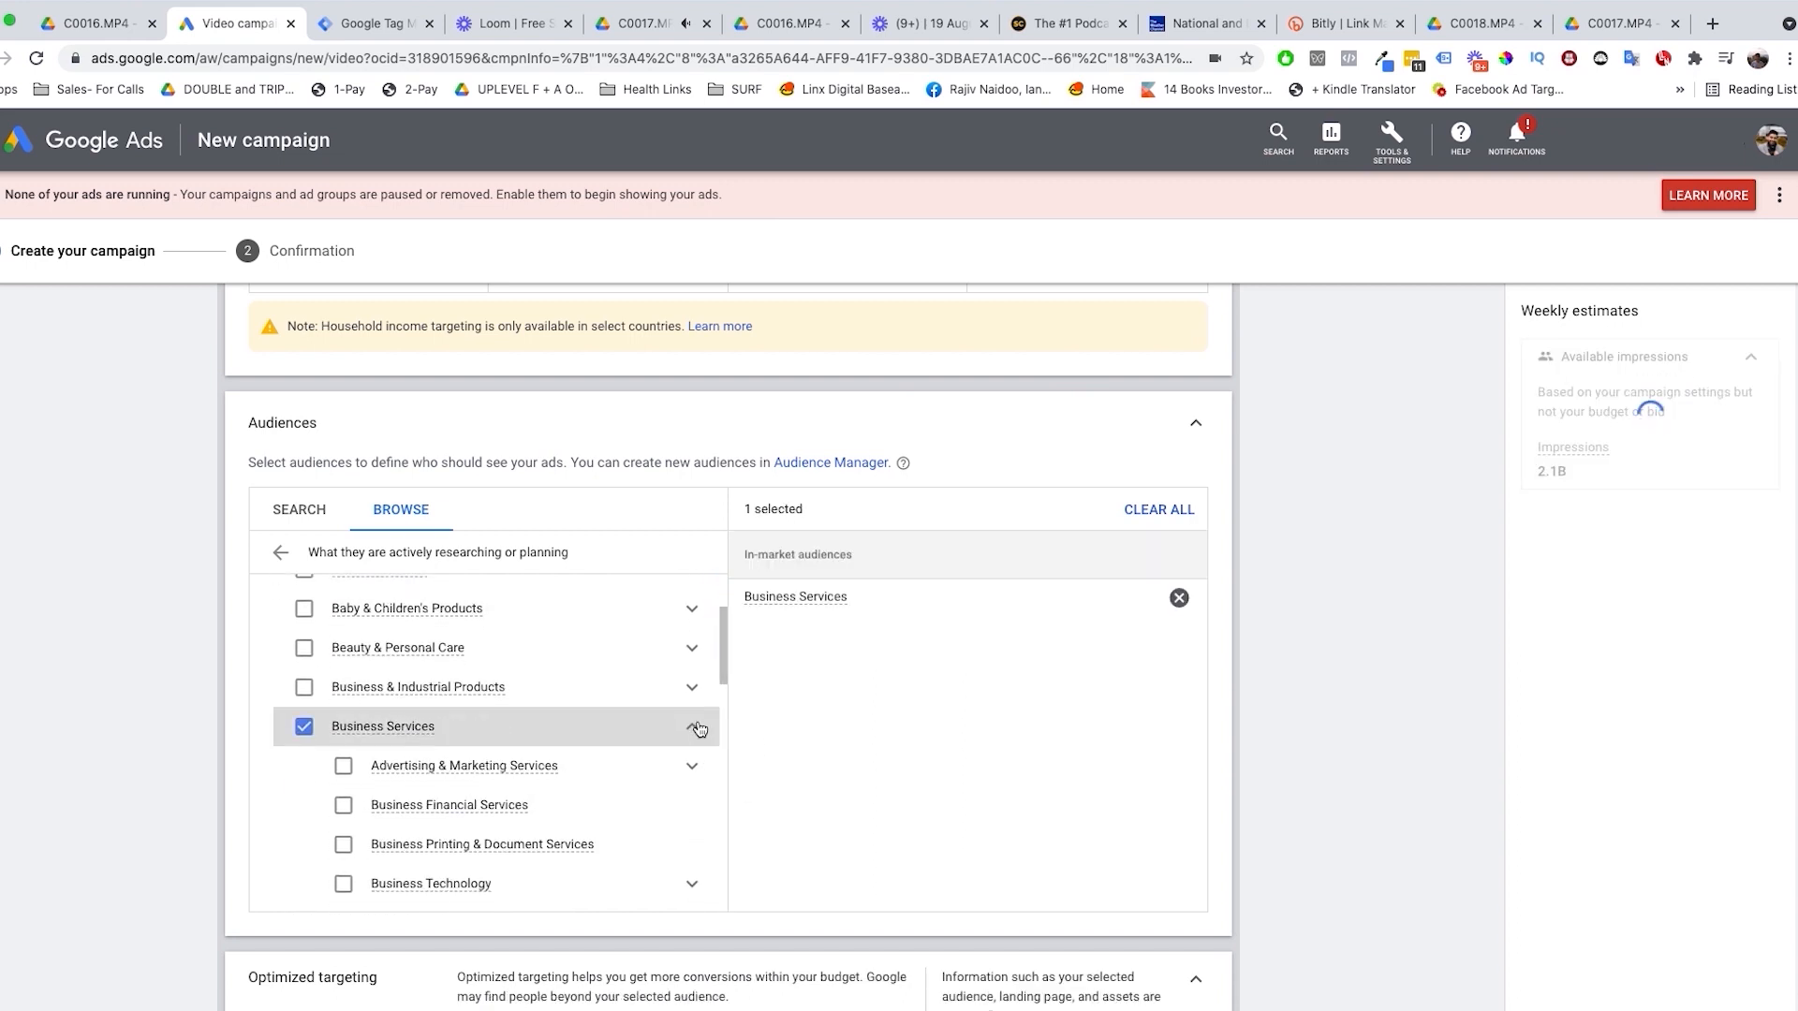
pyautogui.click(305, 726)
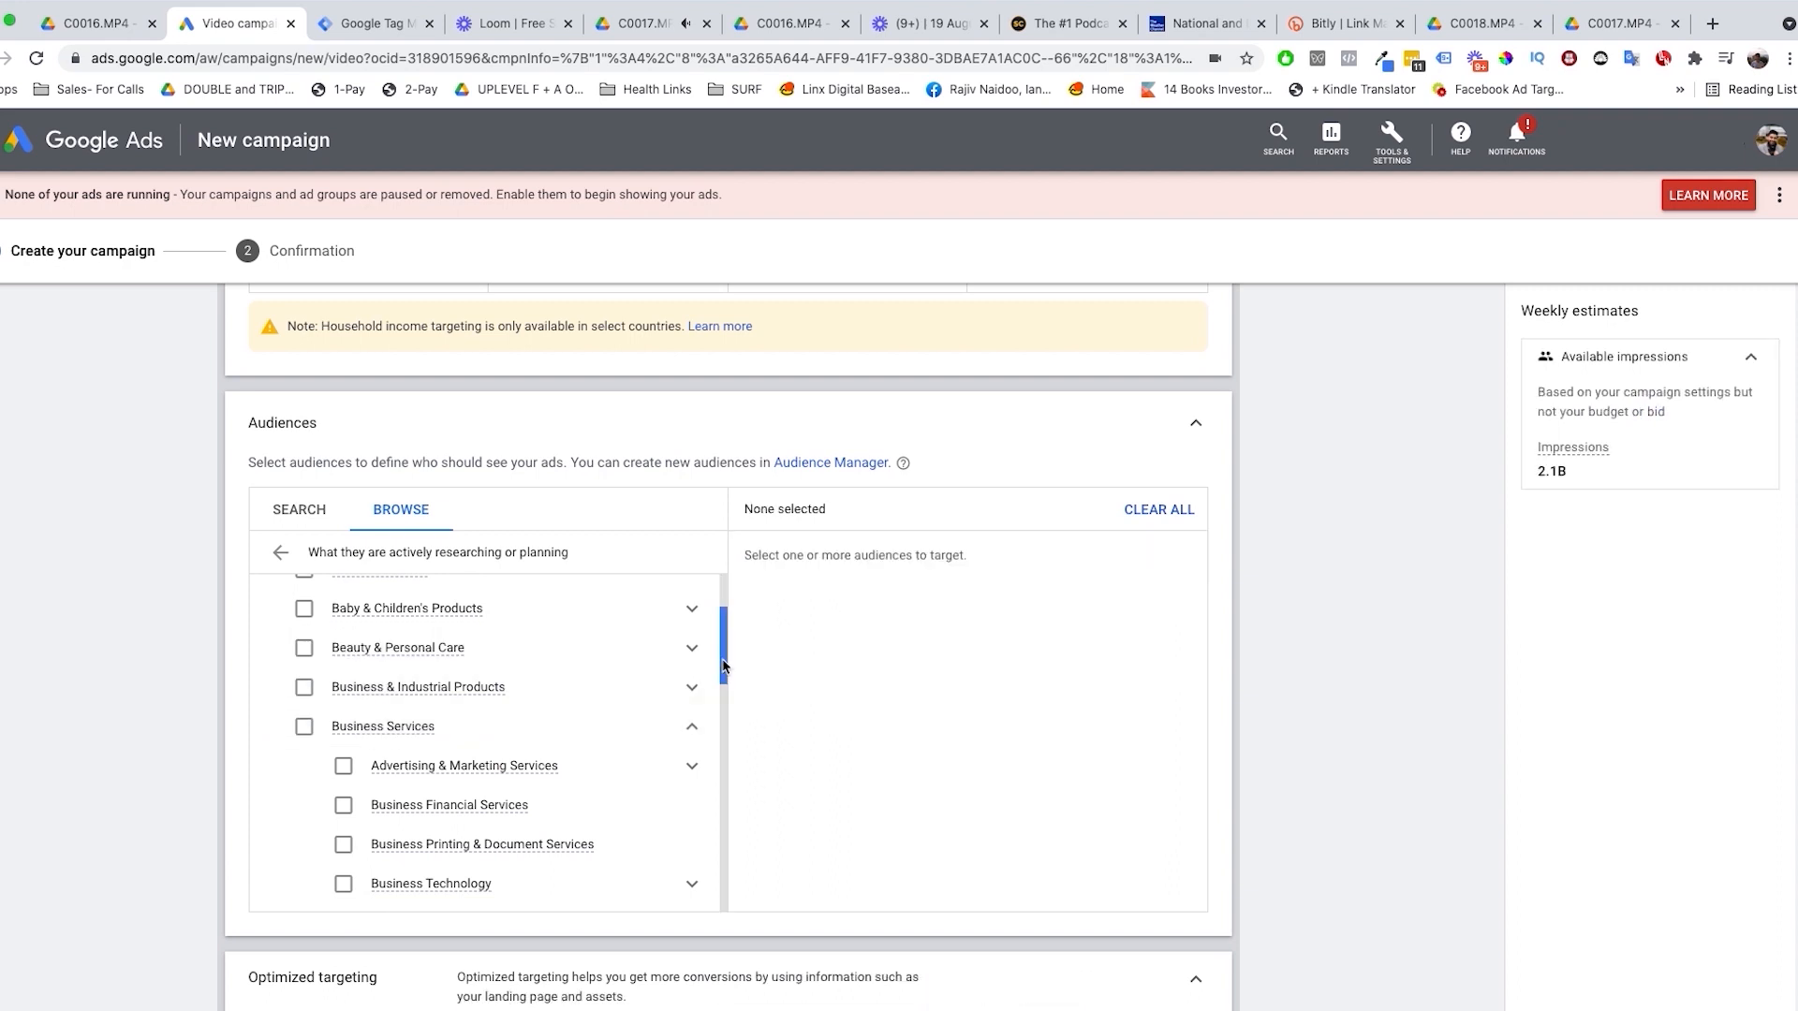
pyautogui.moveTo(722, 667); pyautogui.dragTo(723, 734)
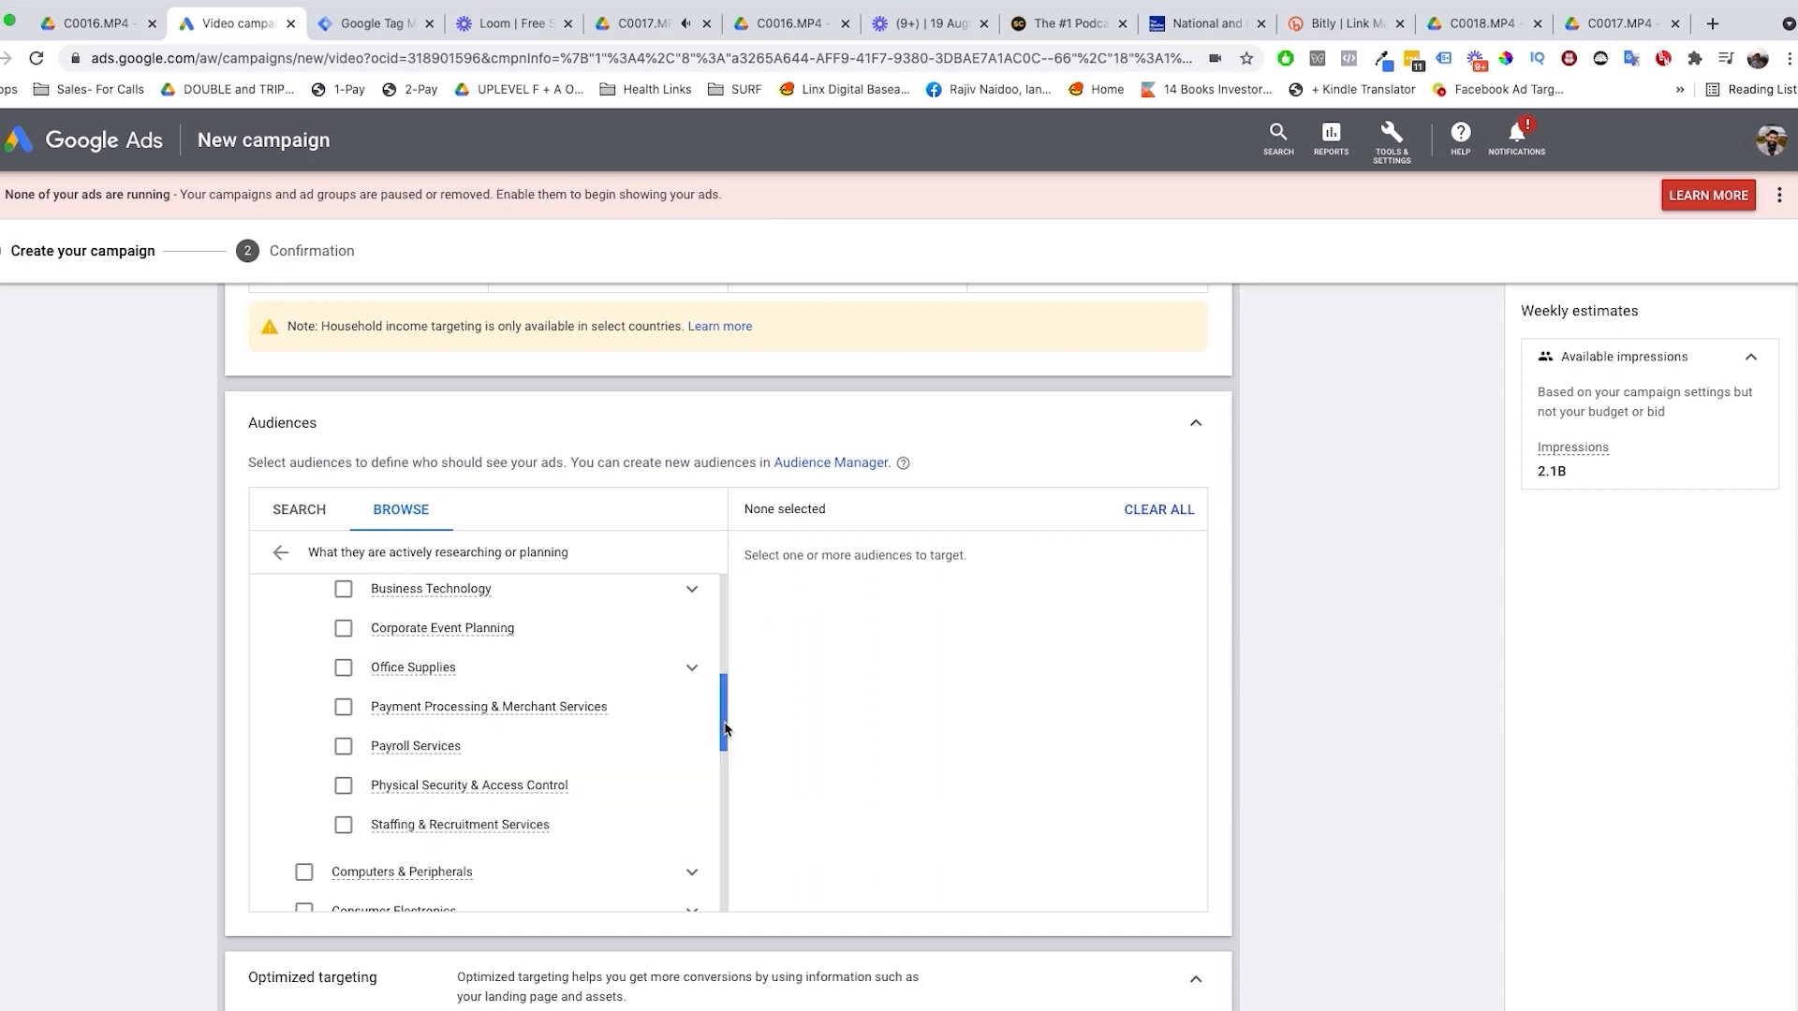
pyautogui.moveTo(725, 730); pyautogui.dragTo(710, 806)
# Step: Open the life events audiences and examine the Business Creation, College Graduation and Home Renovation options
pyautogui.click(388, 646)
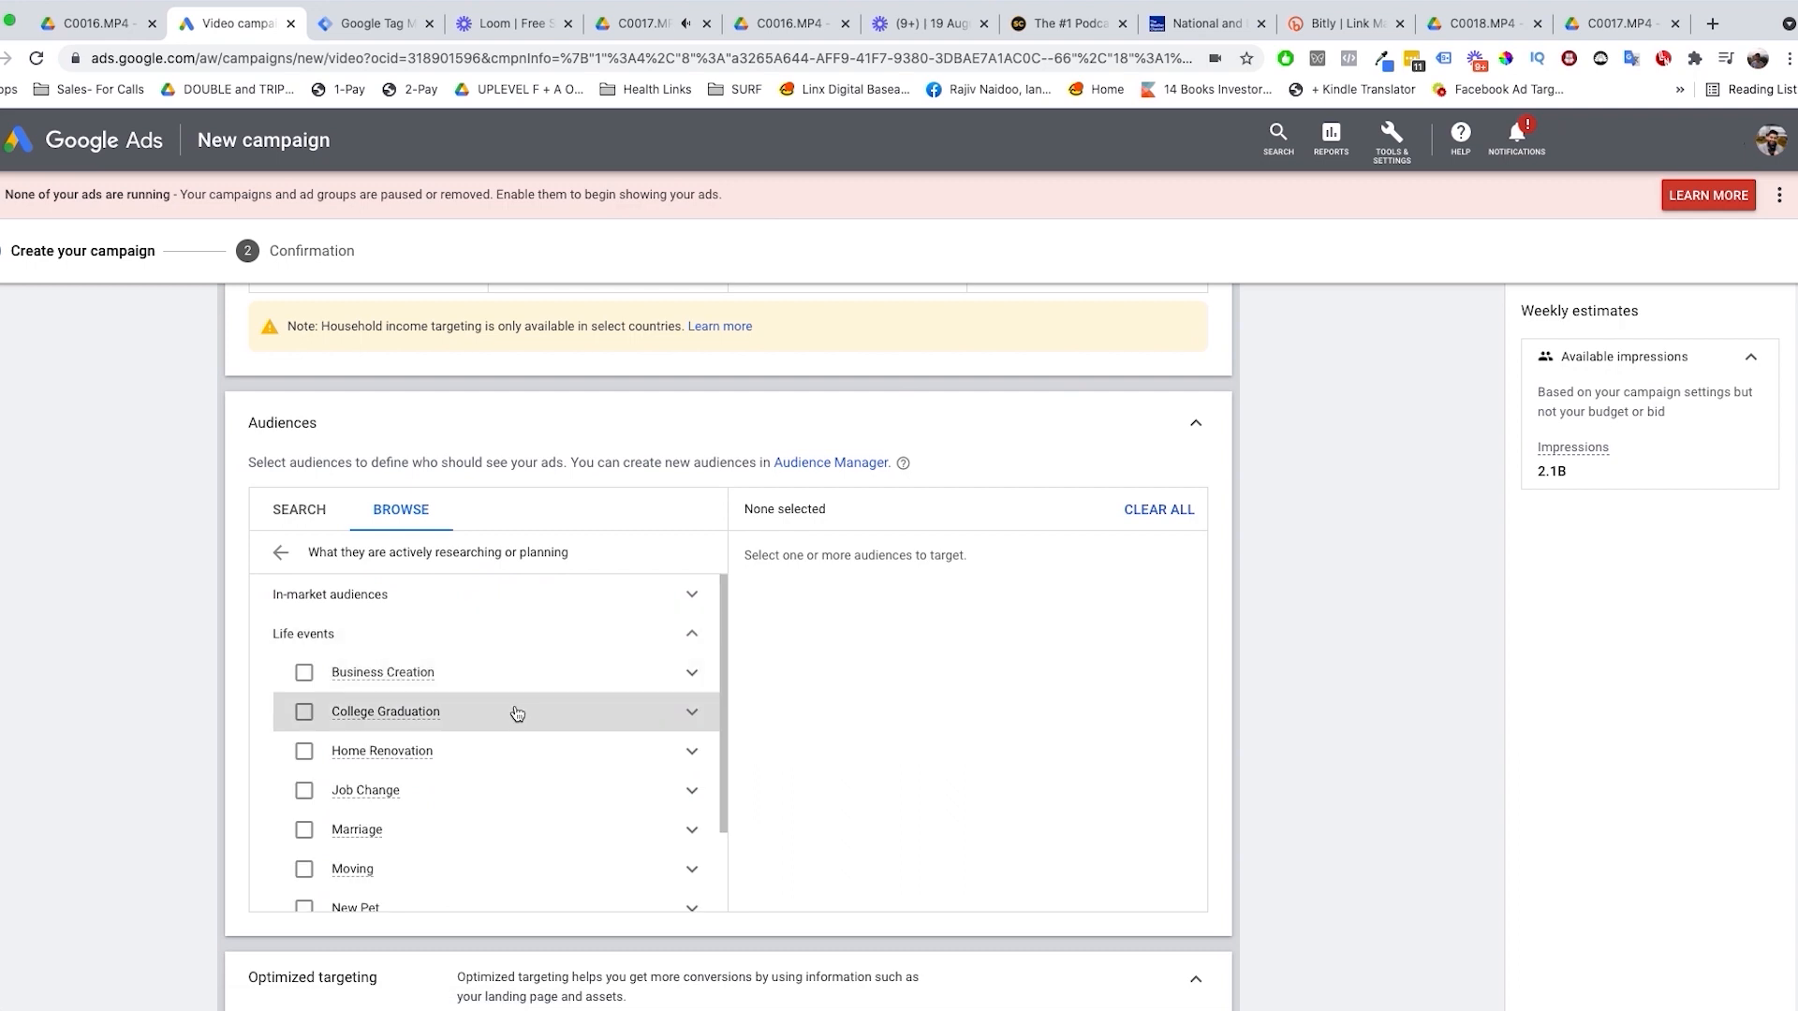
pyautogui.scroll(-2, 505, 712)
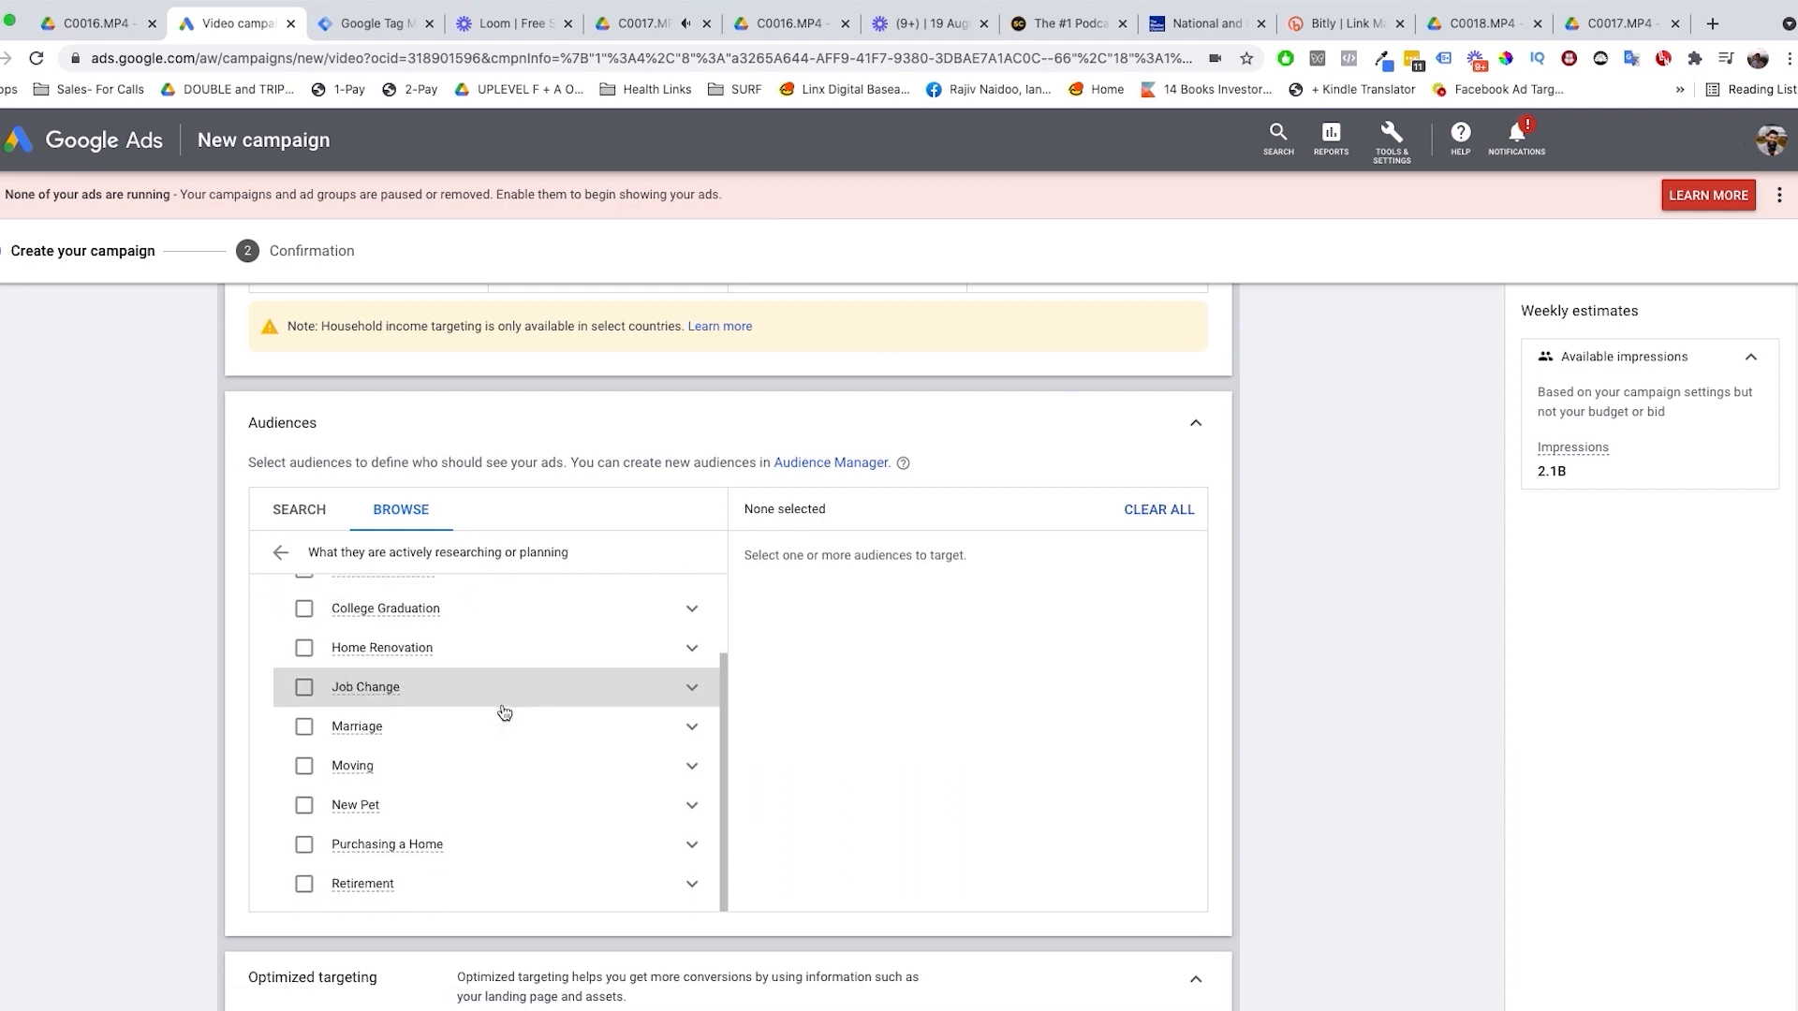
pyautogui.scroll(2, 505, 713)
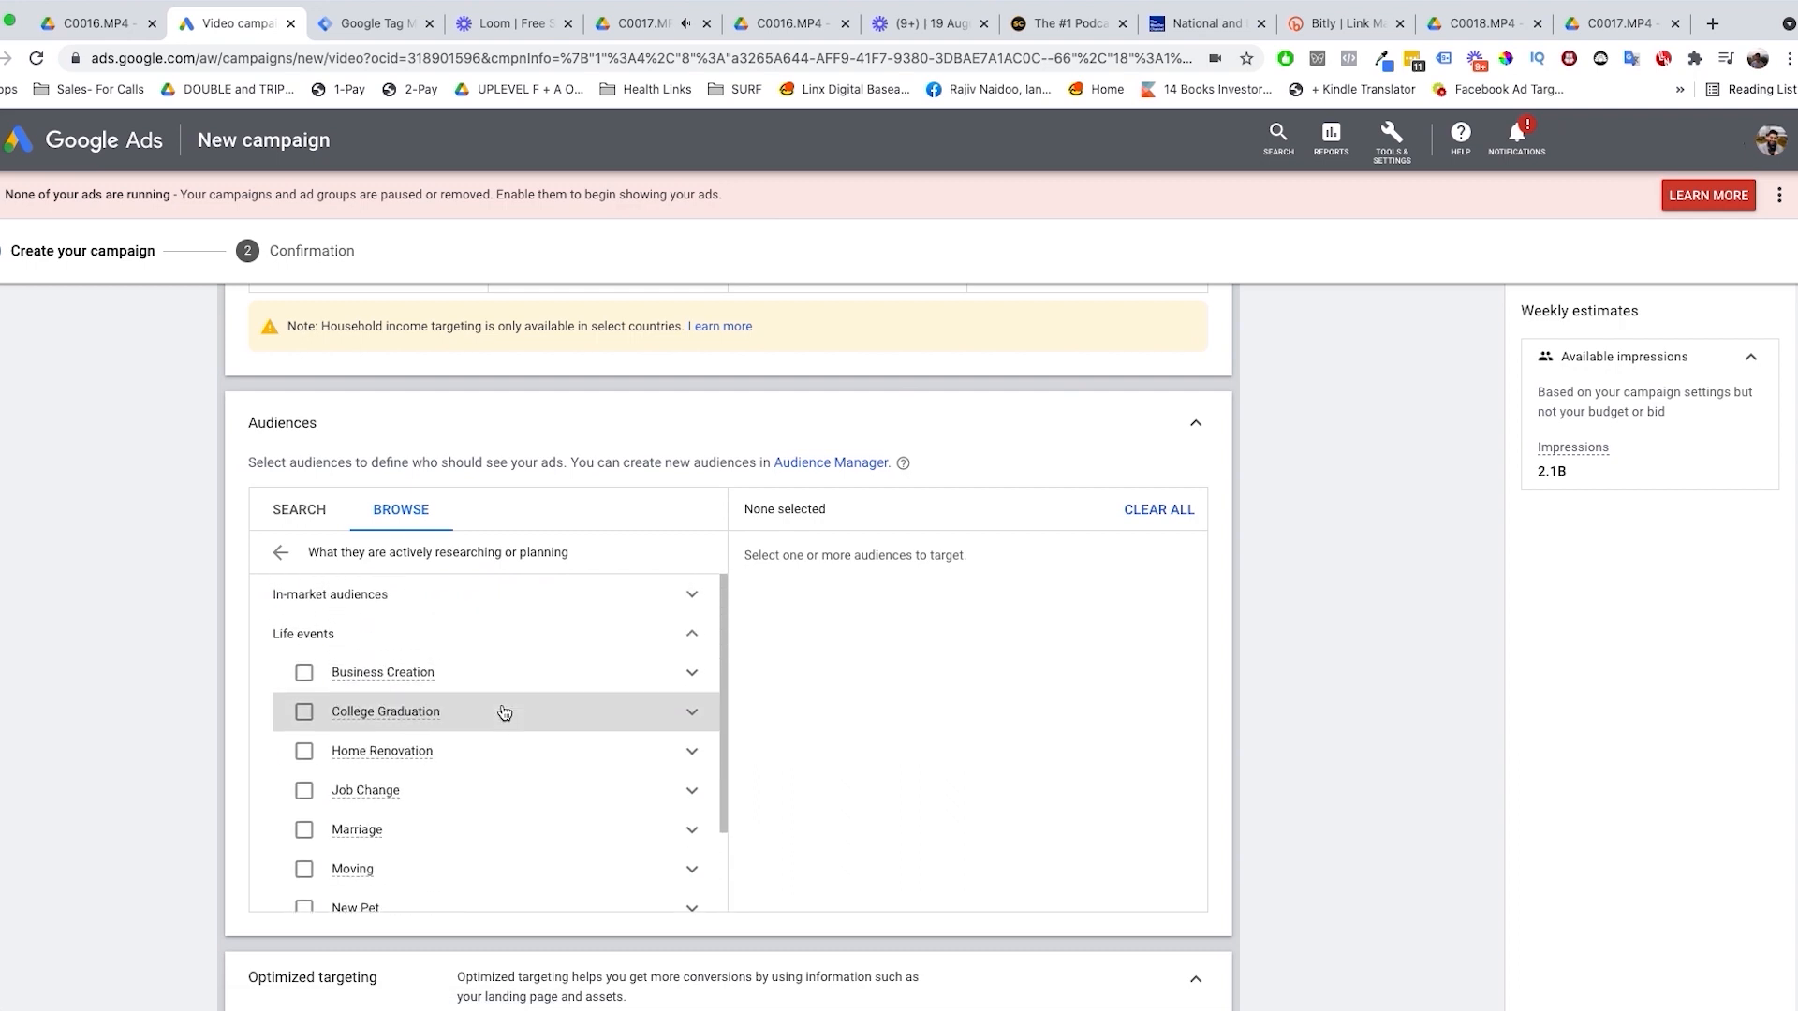
pyautogui.click(699, 686)
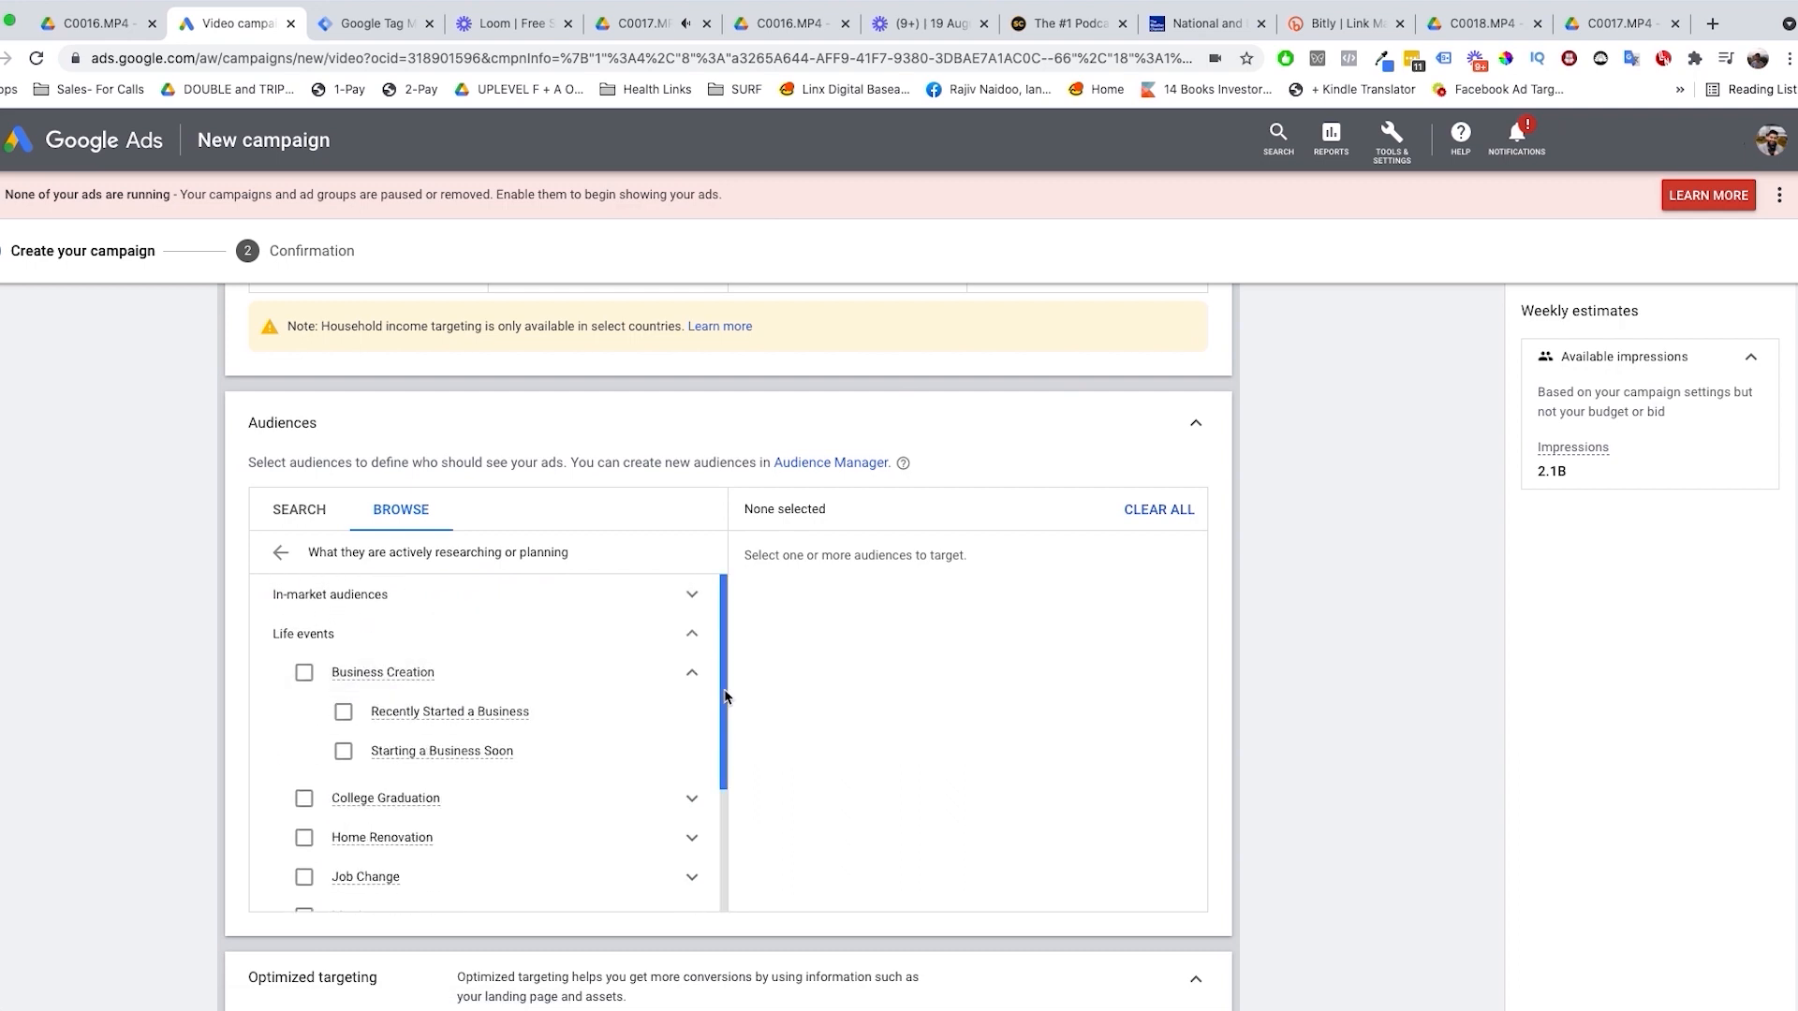
pyautogui.moveTo(726, 706); pyautogui.dragTo(709, 765)
pyautogui.click(692, 696)
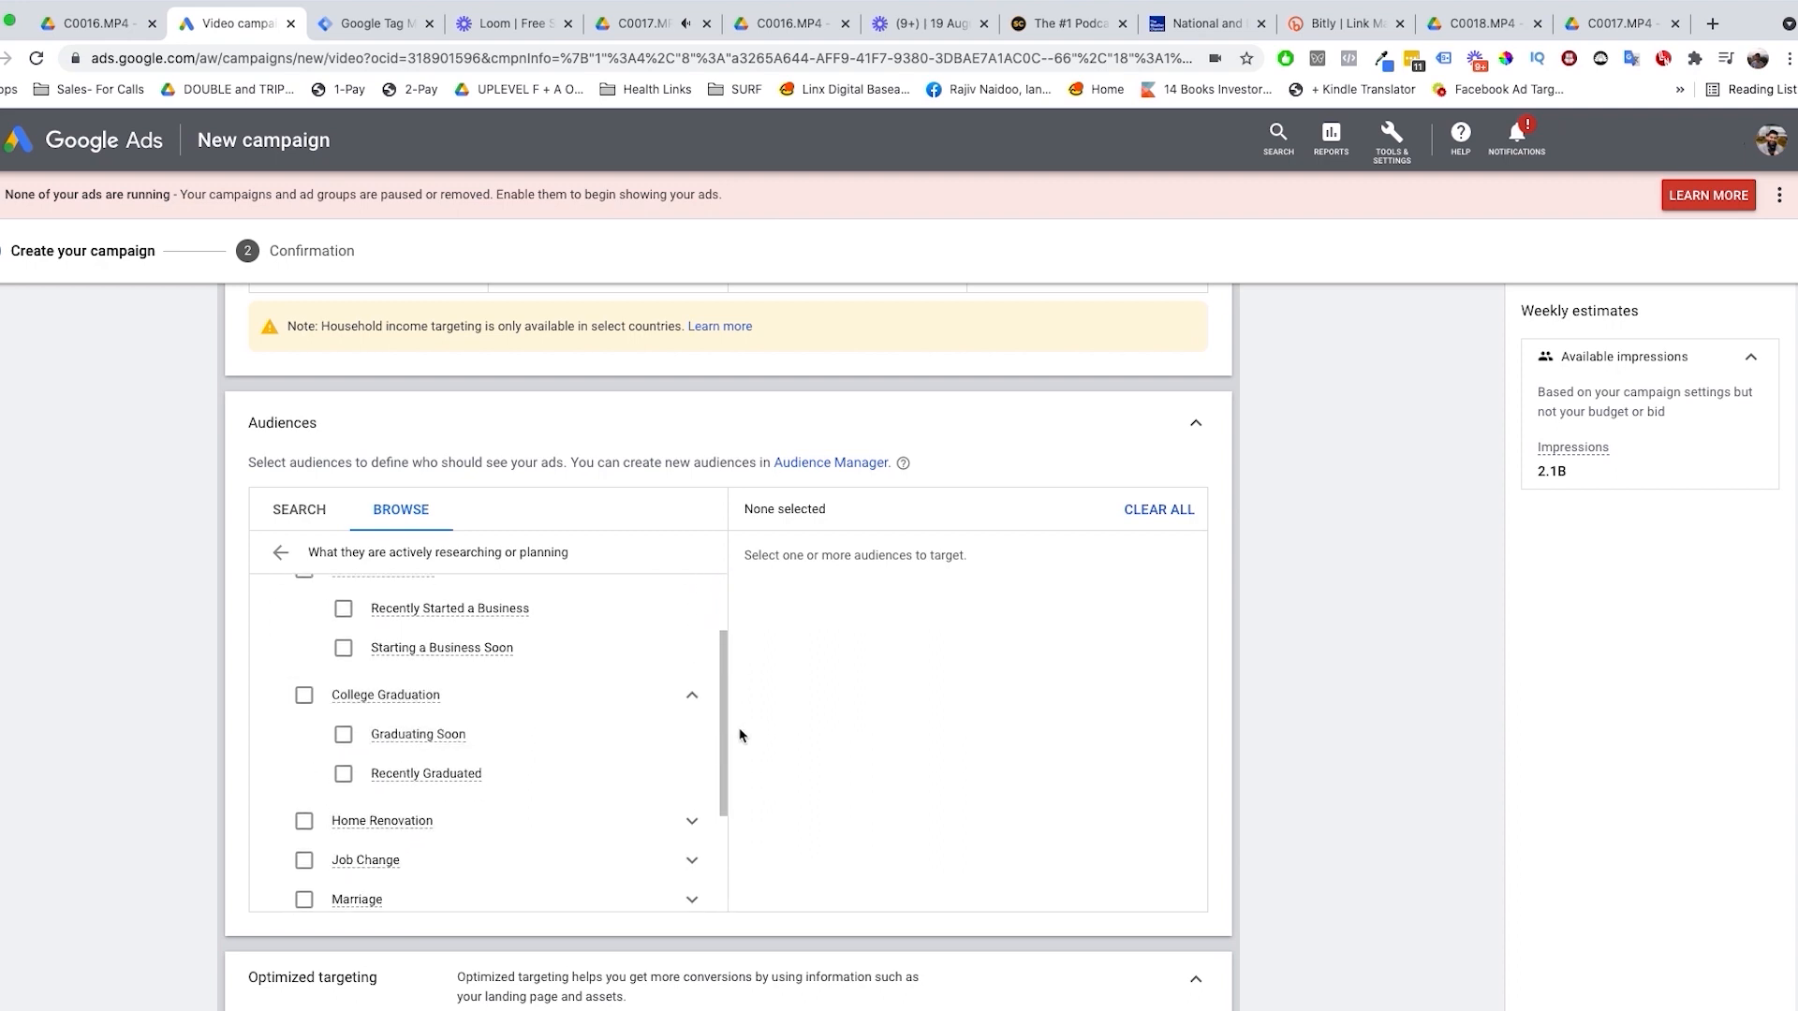
pyautogui.scroll(-2, 727, 734)
pyautogui.click(692, 680)
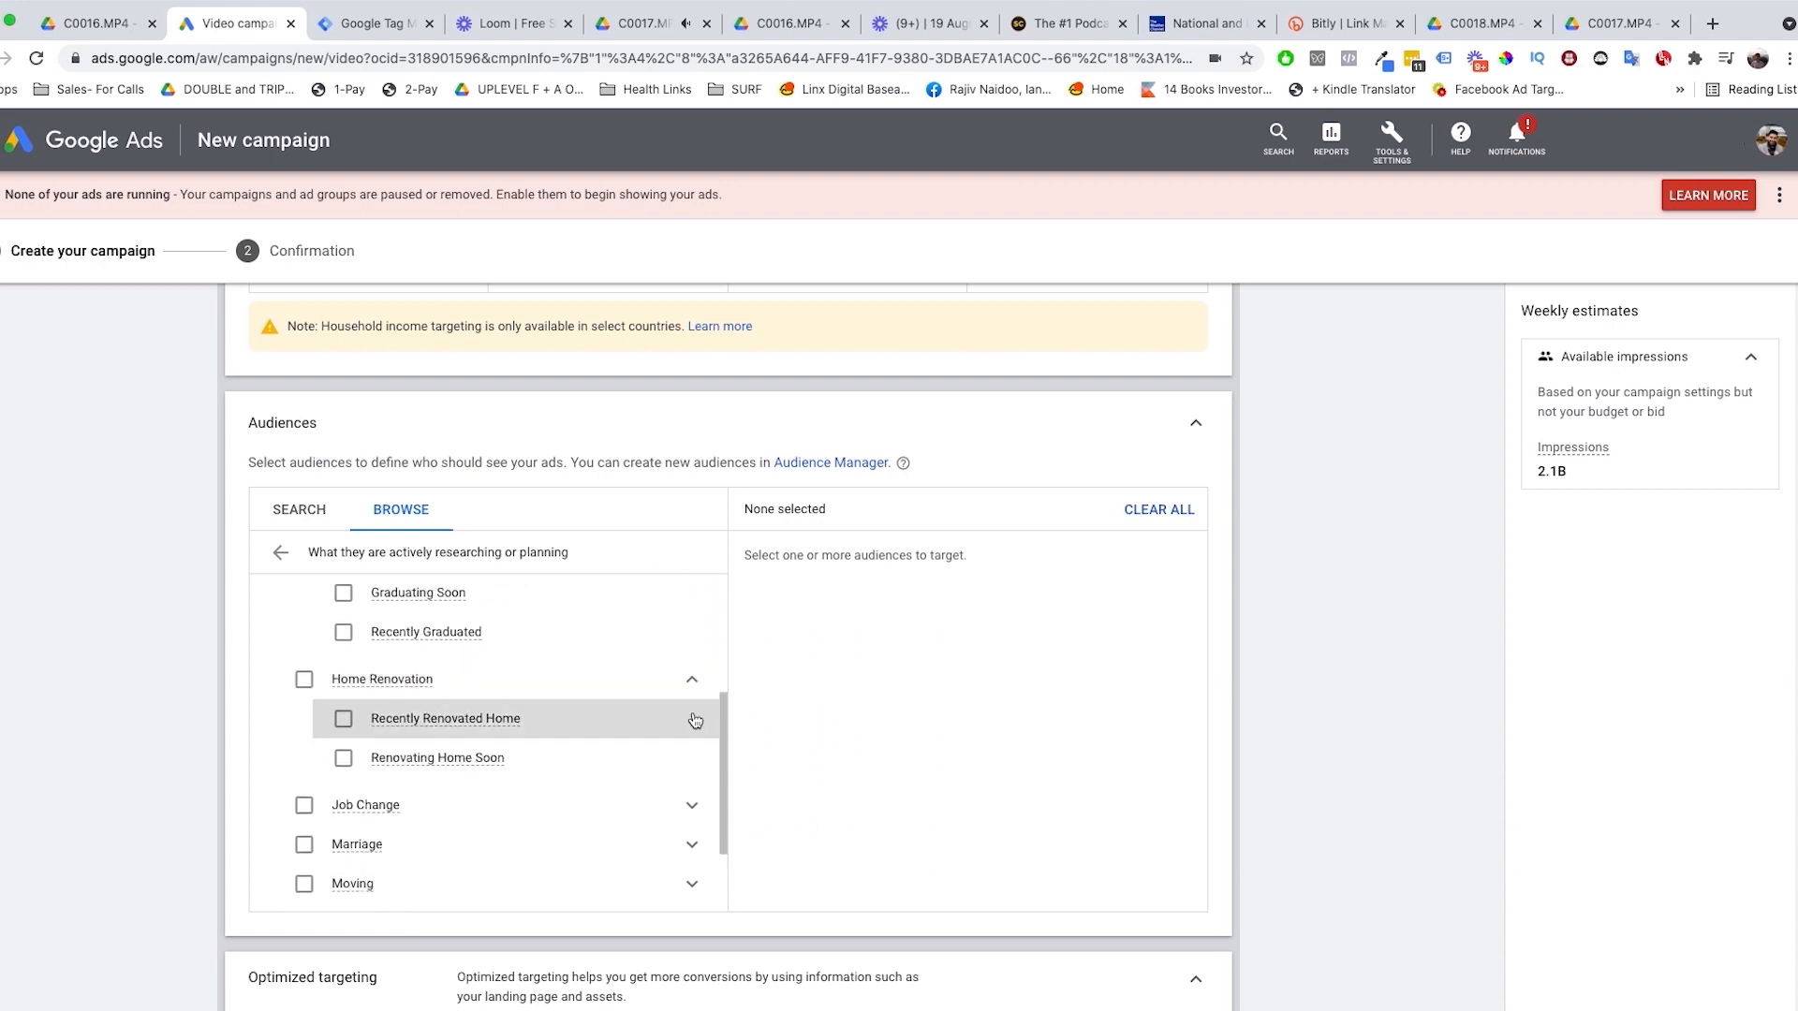
# Step: Examine the Marriage, New Pet and Purchasing a Home life events, and return to the audience categories without selecting any
pyautogui.click(693, 844)
pyautogui.scroll(-3, 726, 798)
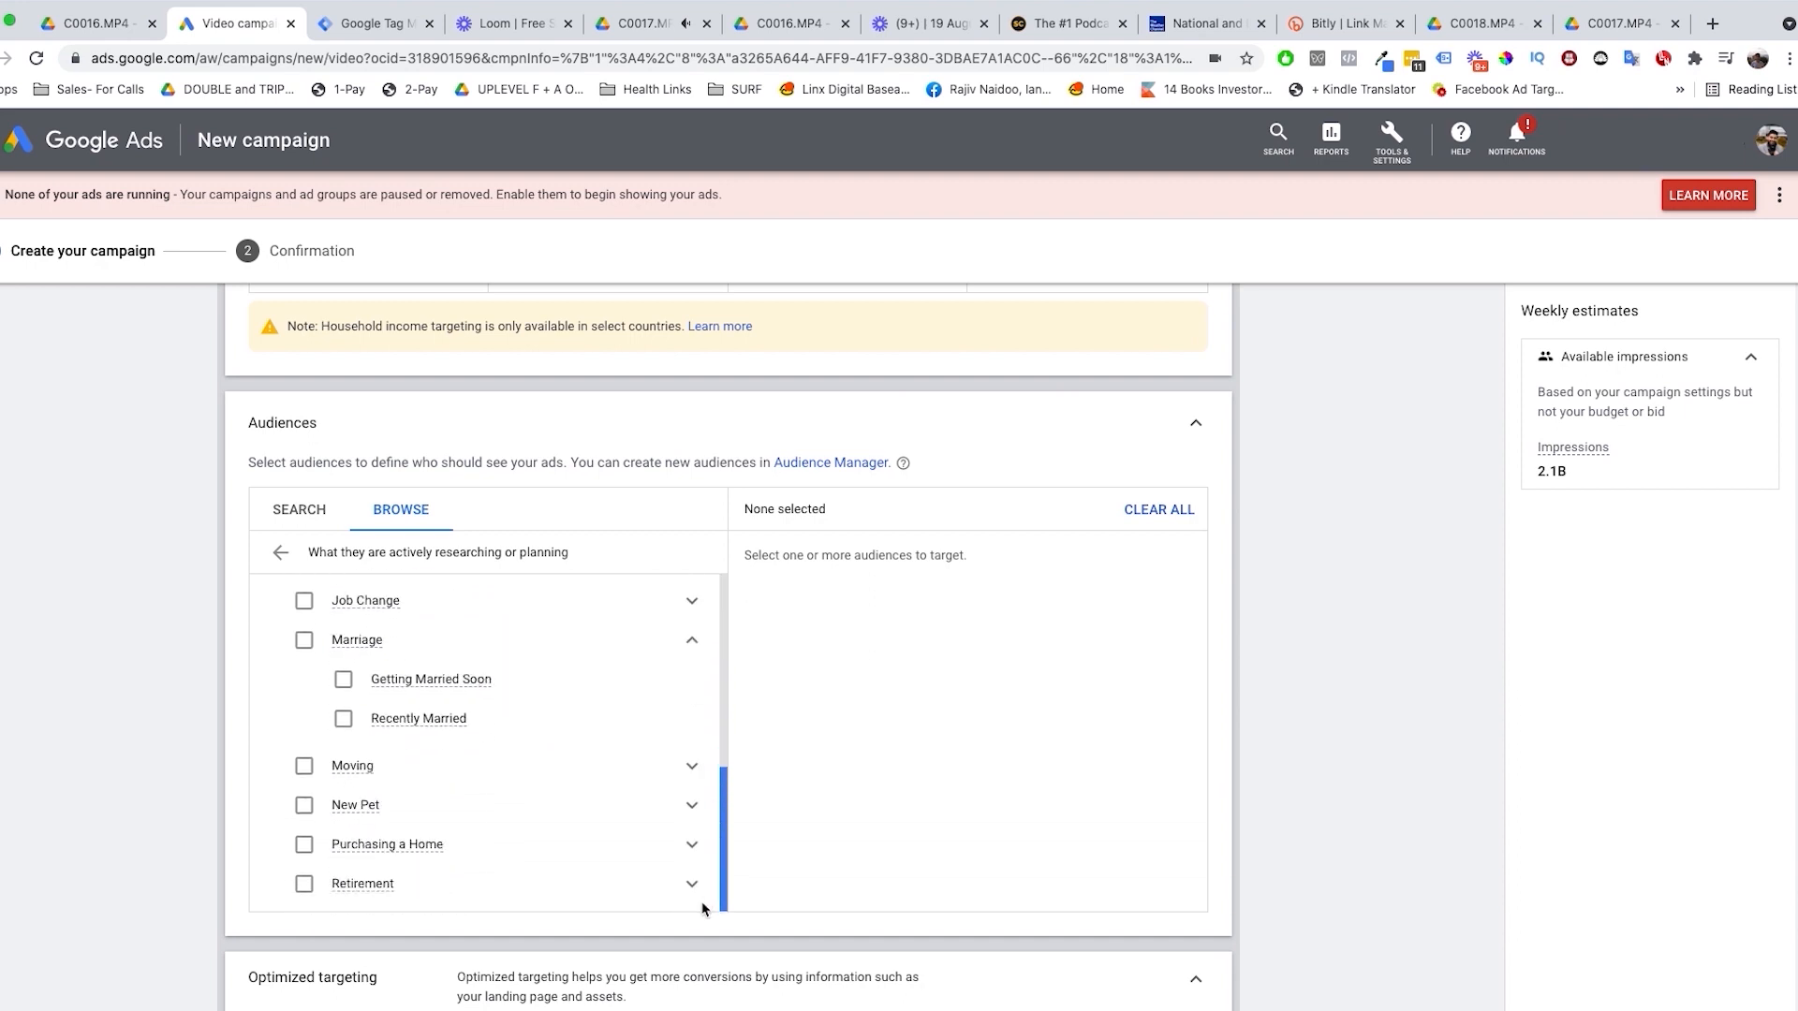
pyautogui.click(682, 807)
pyautogui.scroll(-2, 671, 813)
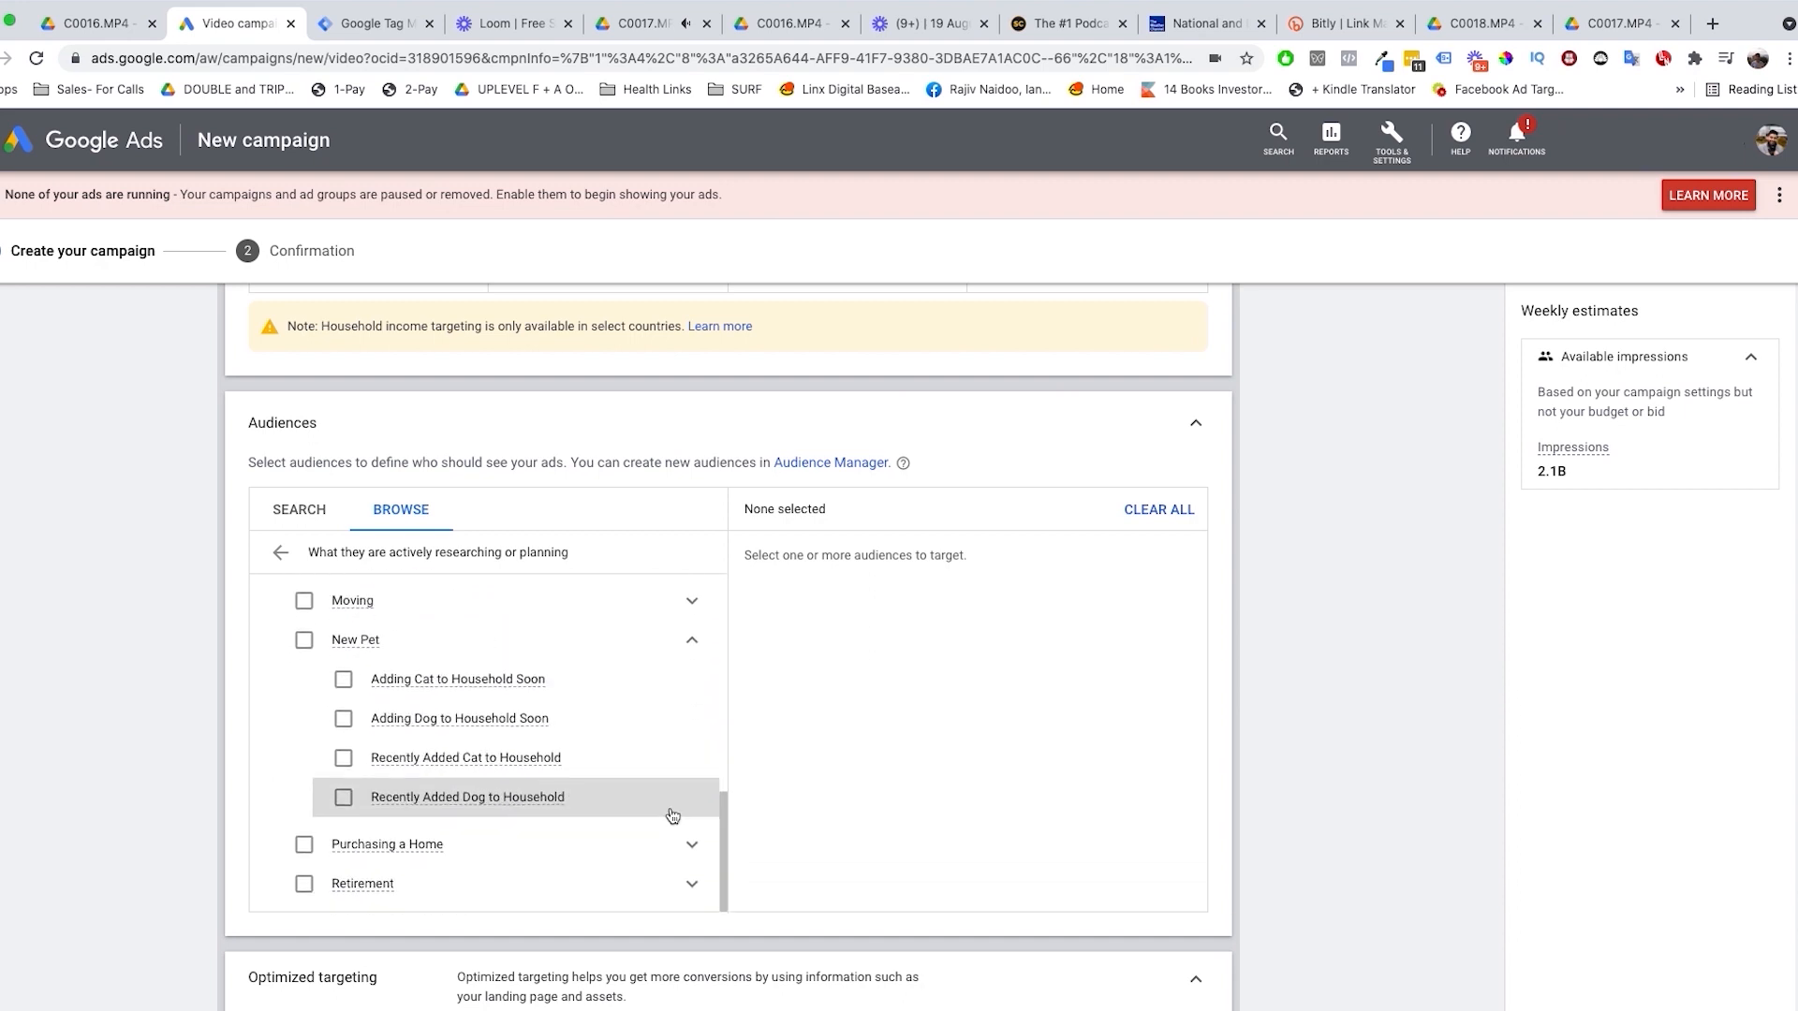
pyautogui.click(682, 846)
pyautogui.scroll(-1, 670, 830)
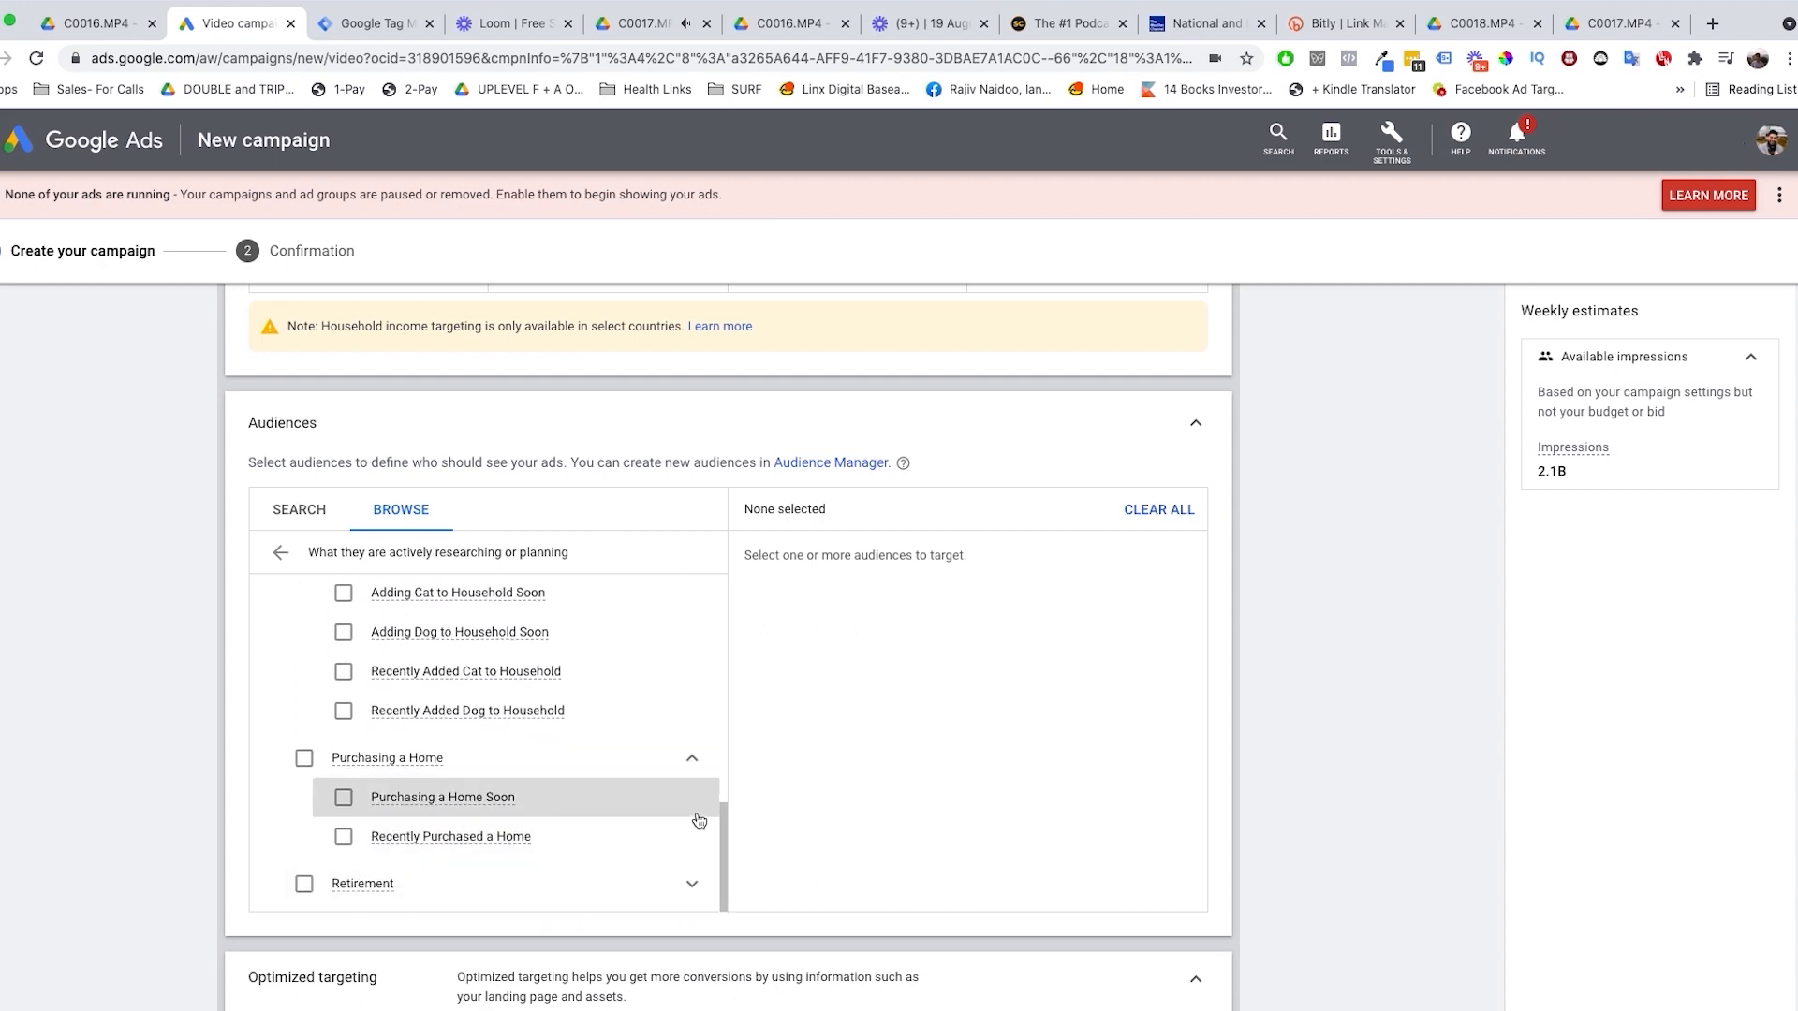
pyautogui.scroll(-1, 1303, 702)
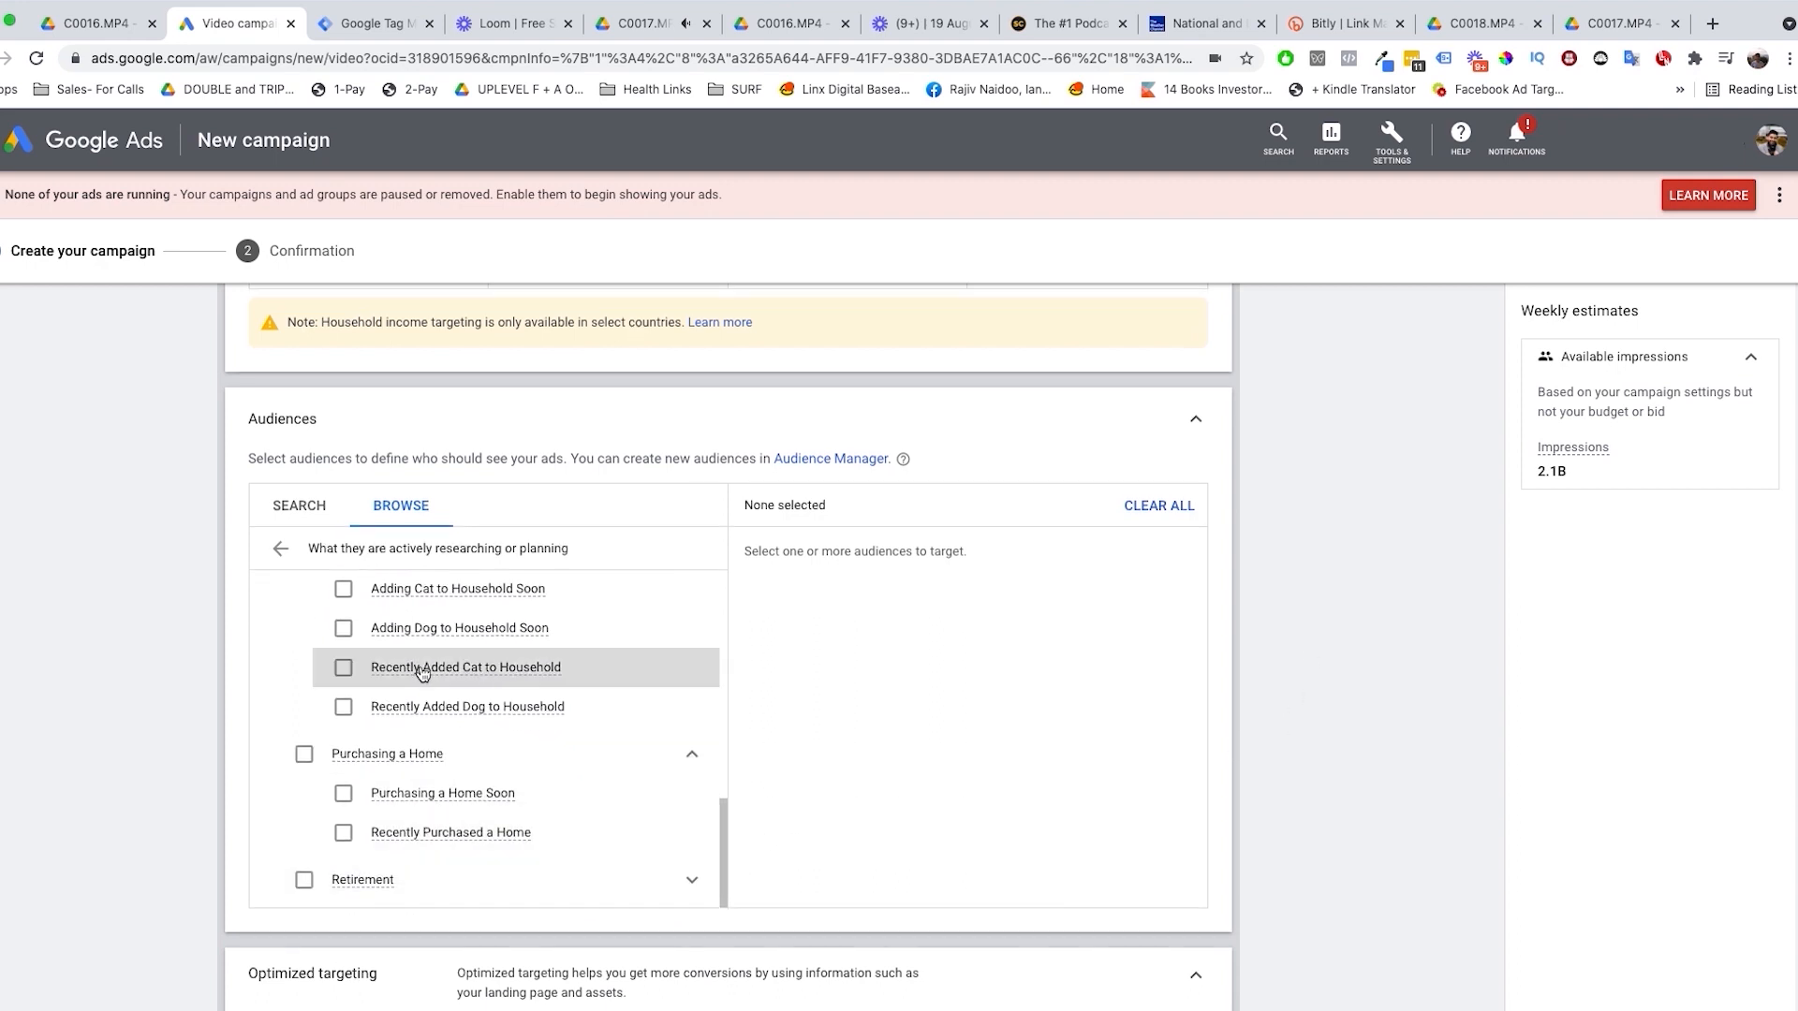
pyautogui.click(281, 549)
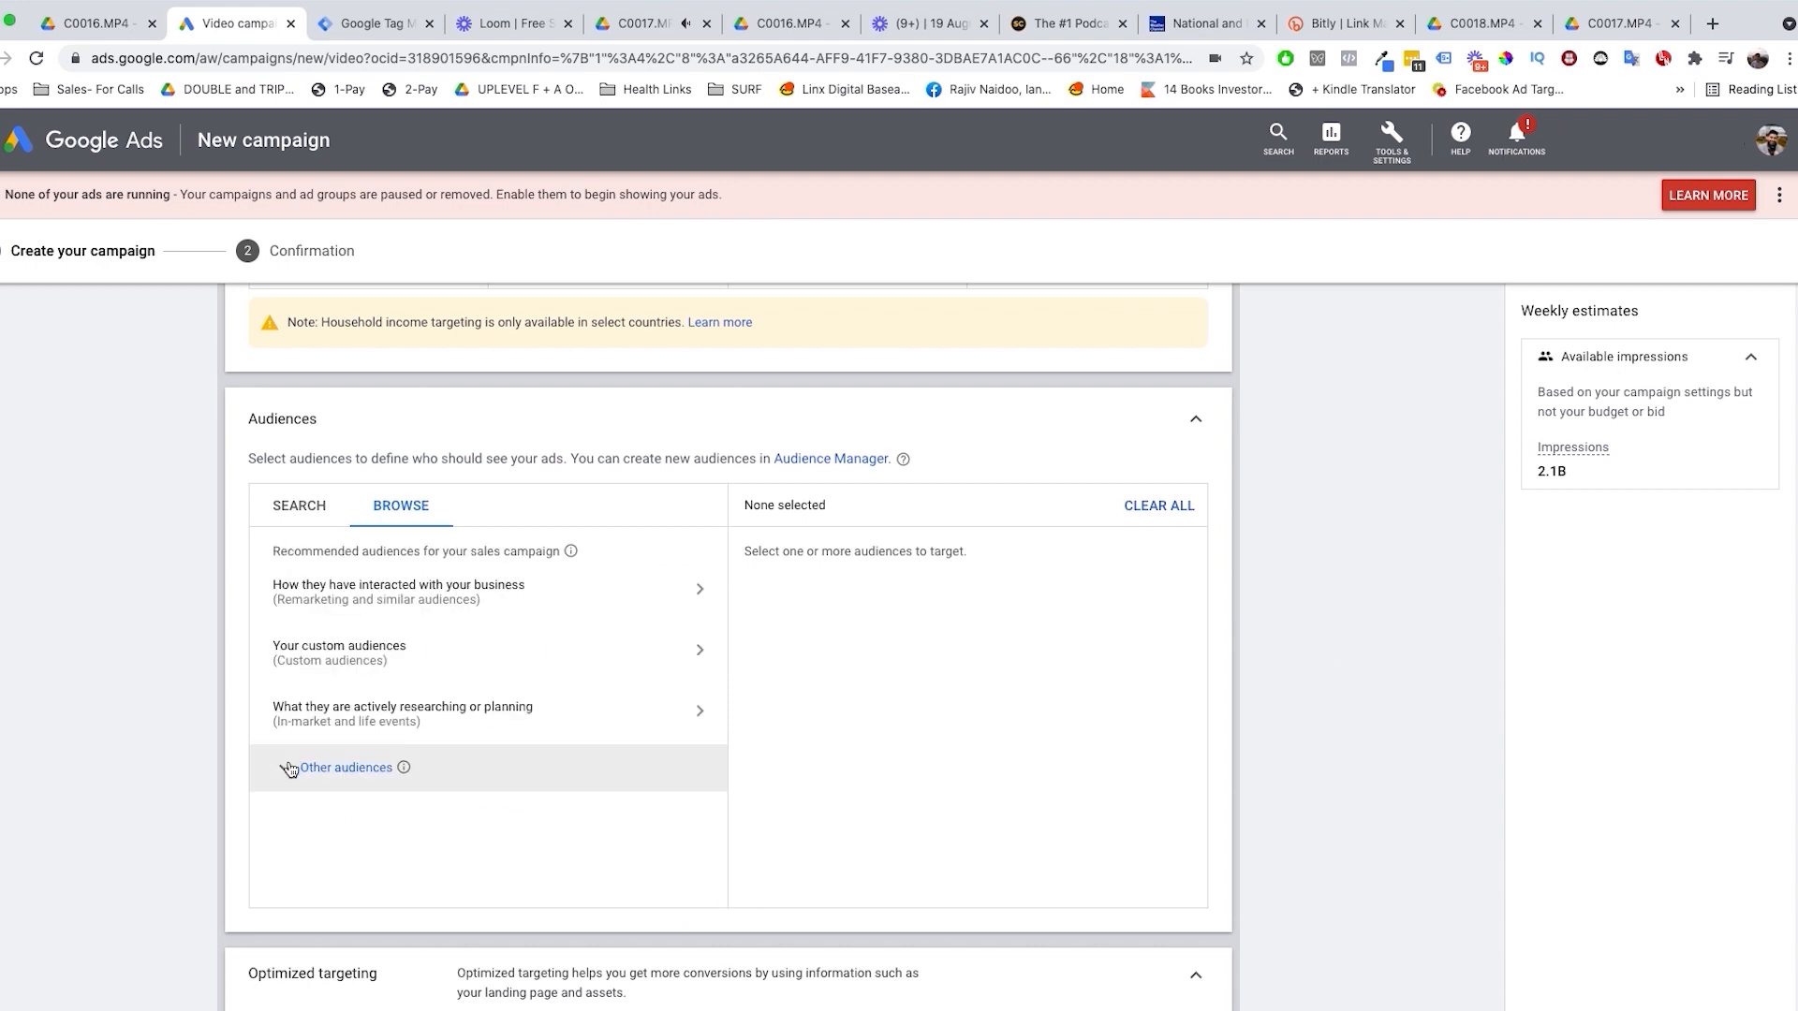
# Step: Try "E-commerce advertising" as a content targeting keyword and clear it from the keyword list
pyautogui.scroll(-4, 416, 807)
pyautogui.click(485, 856)
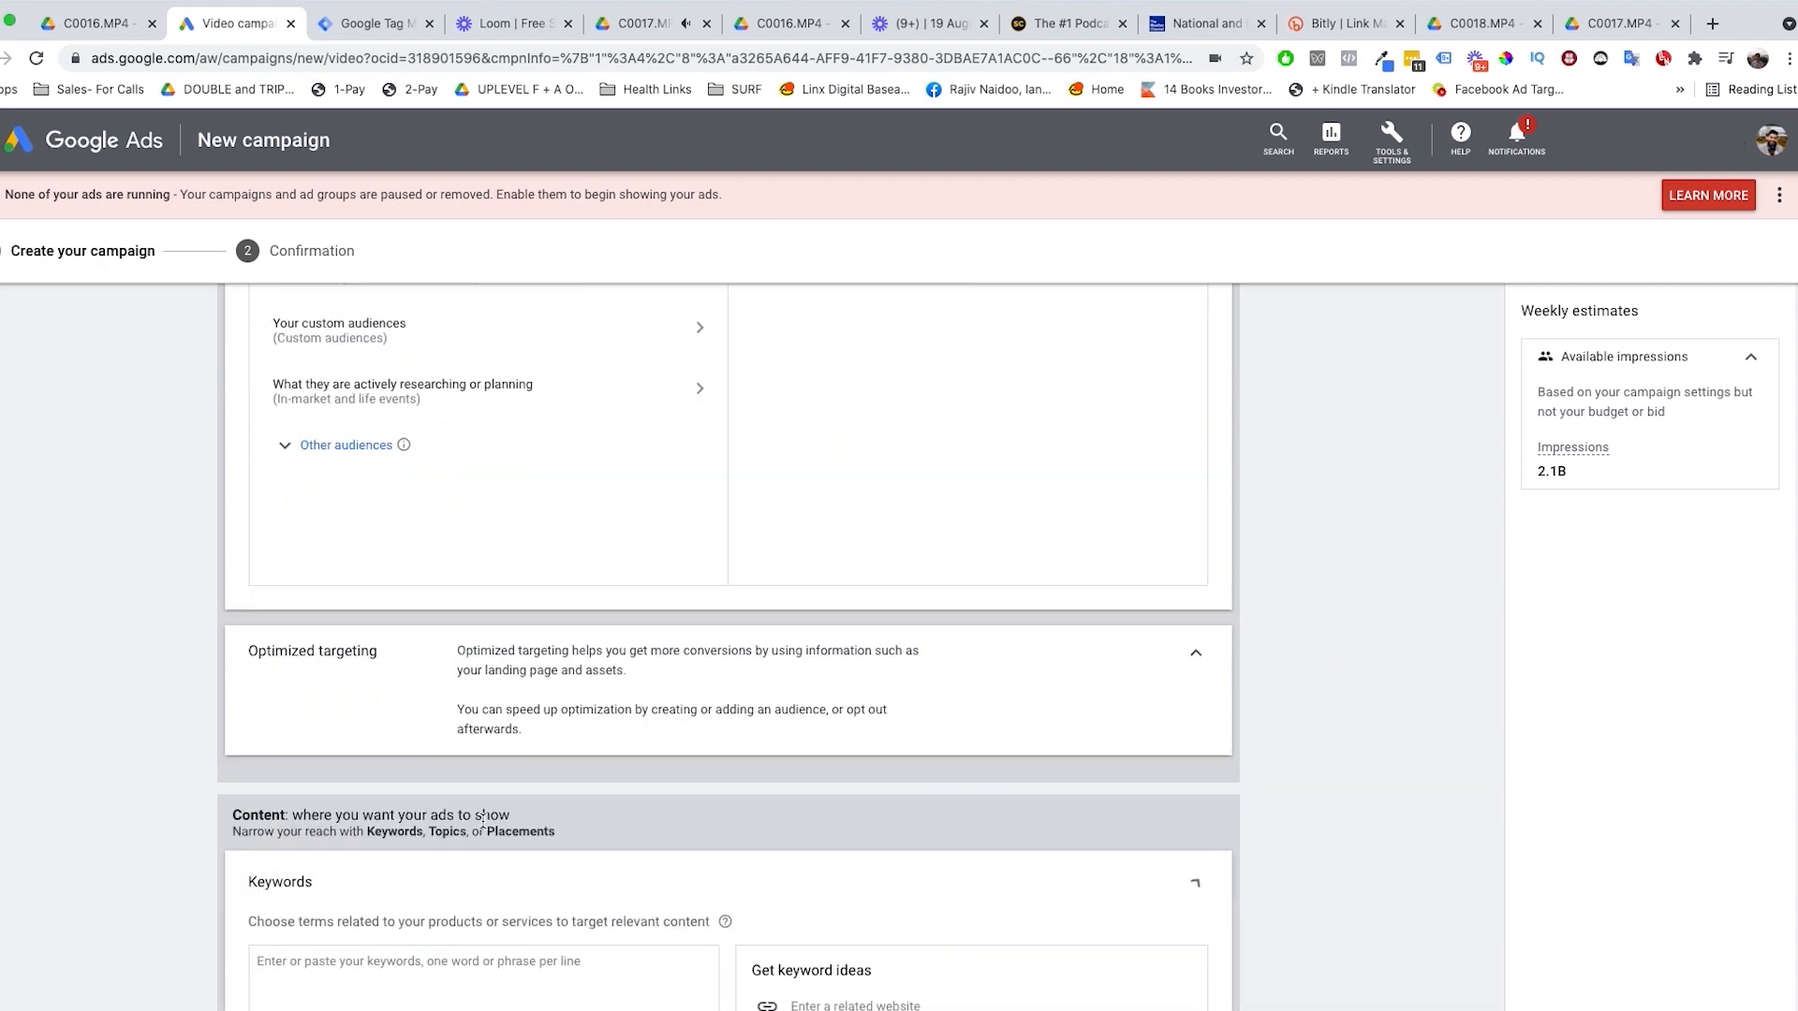
pyautogui.scroll(-9, 474, 830)
pyautogui.scroll(8, 457, 843)
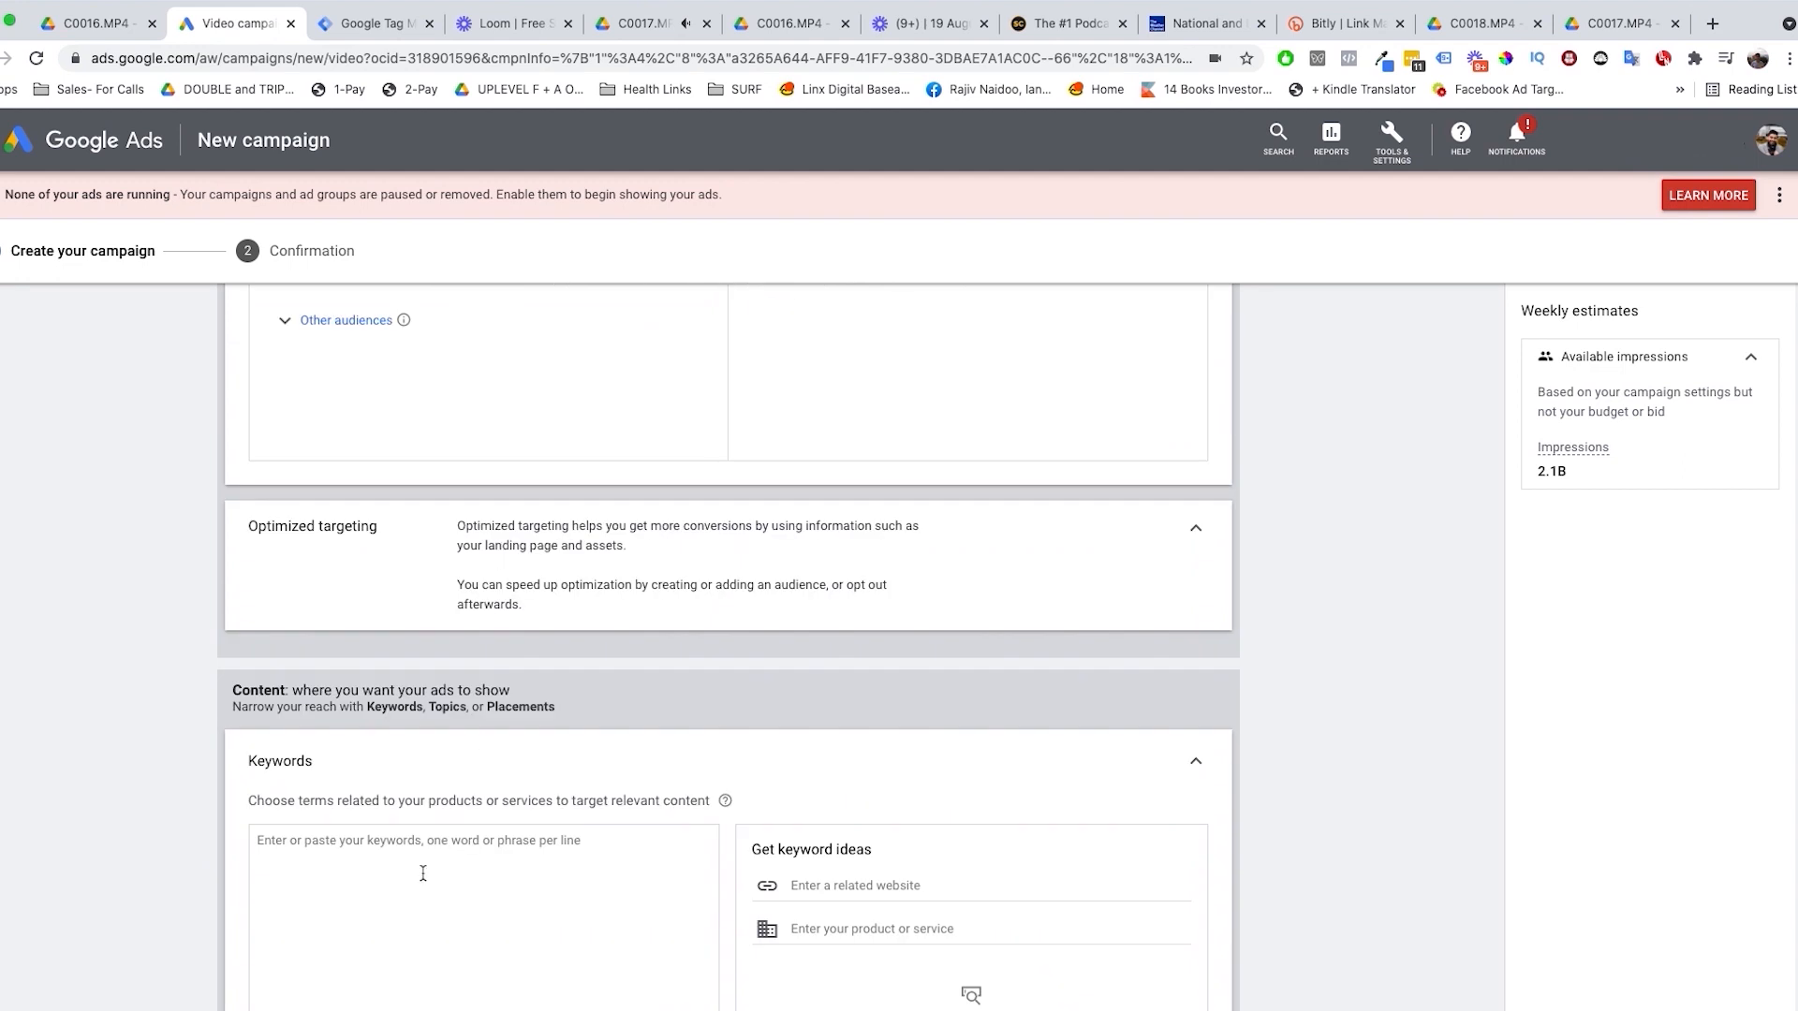
pyautogui.scroll(-3, 395, 898)
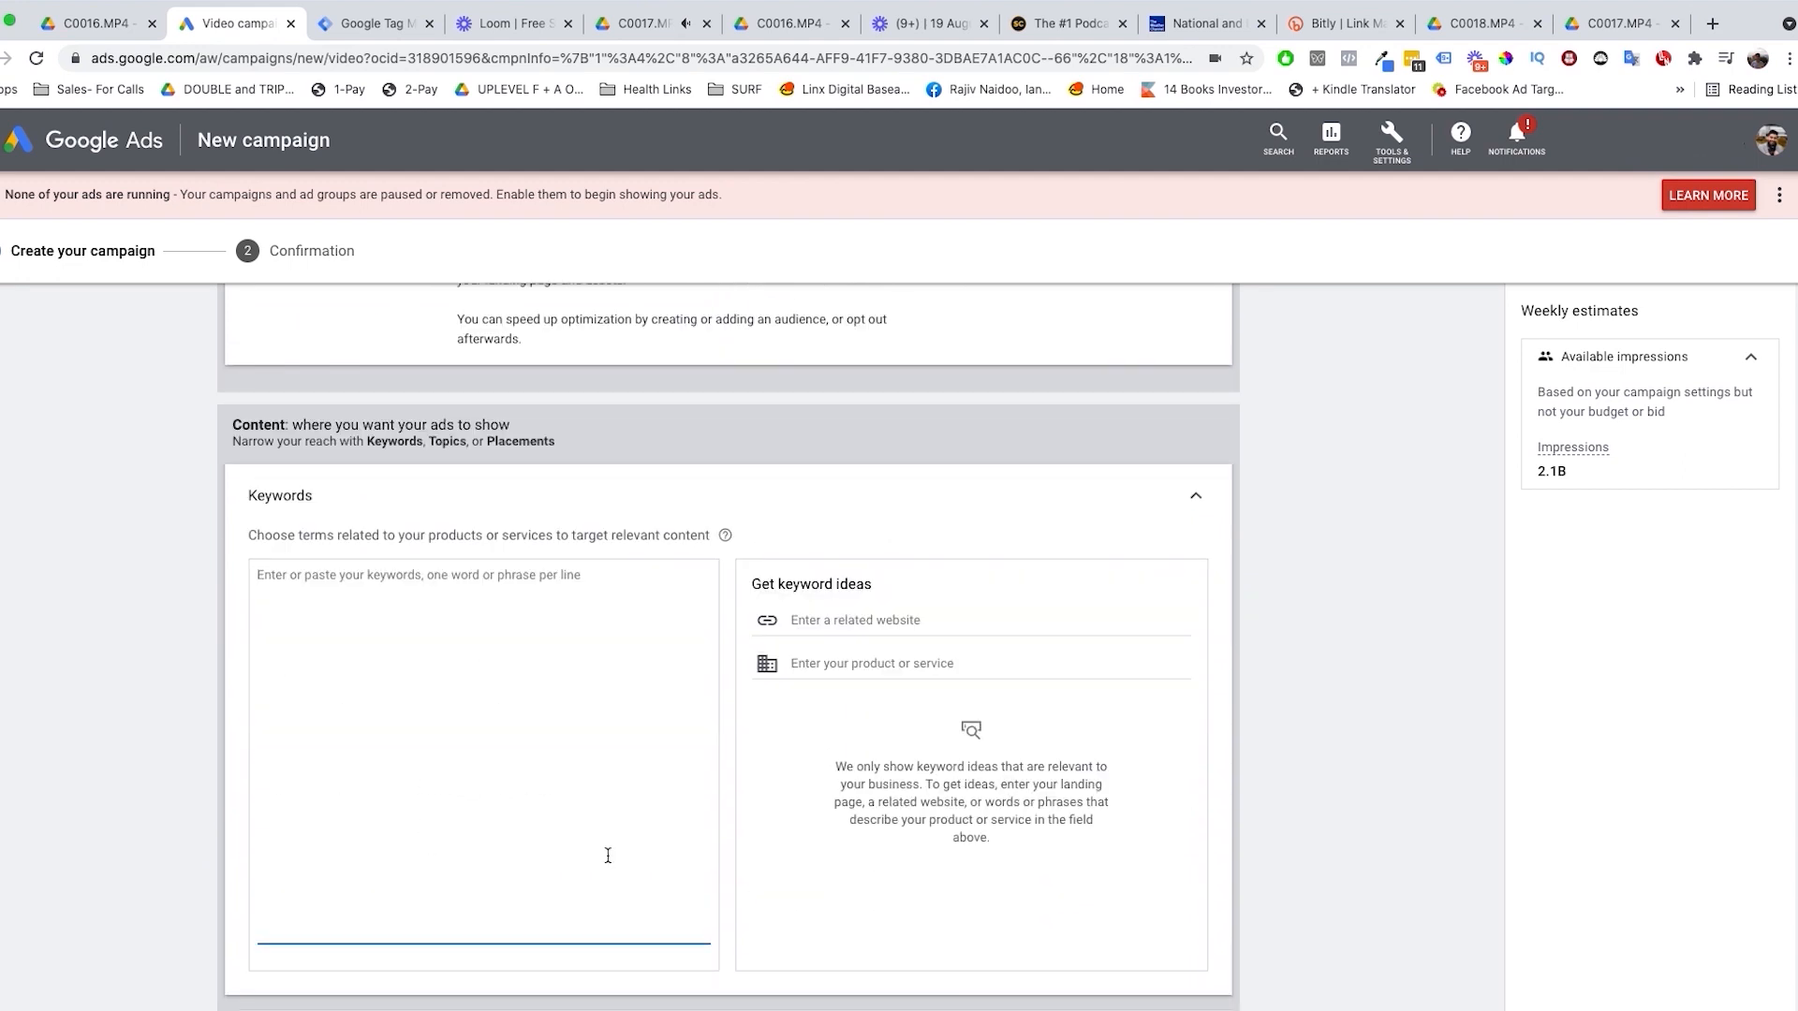
pyautogui.write('E-commerce ')
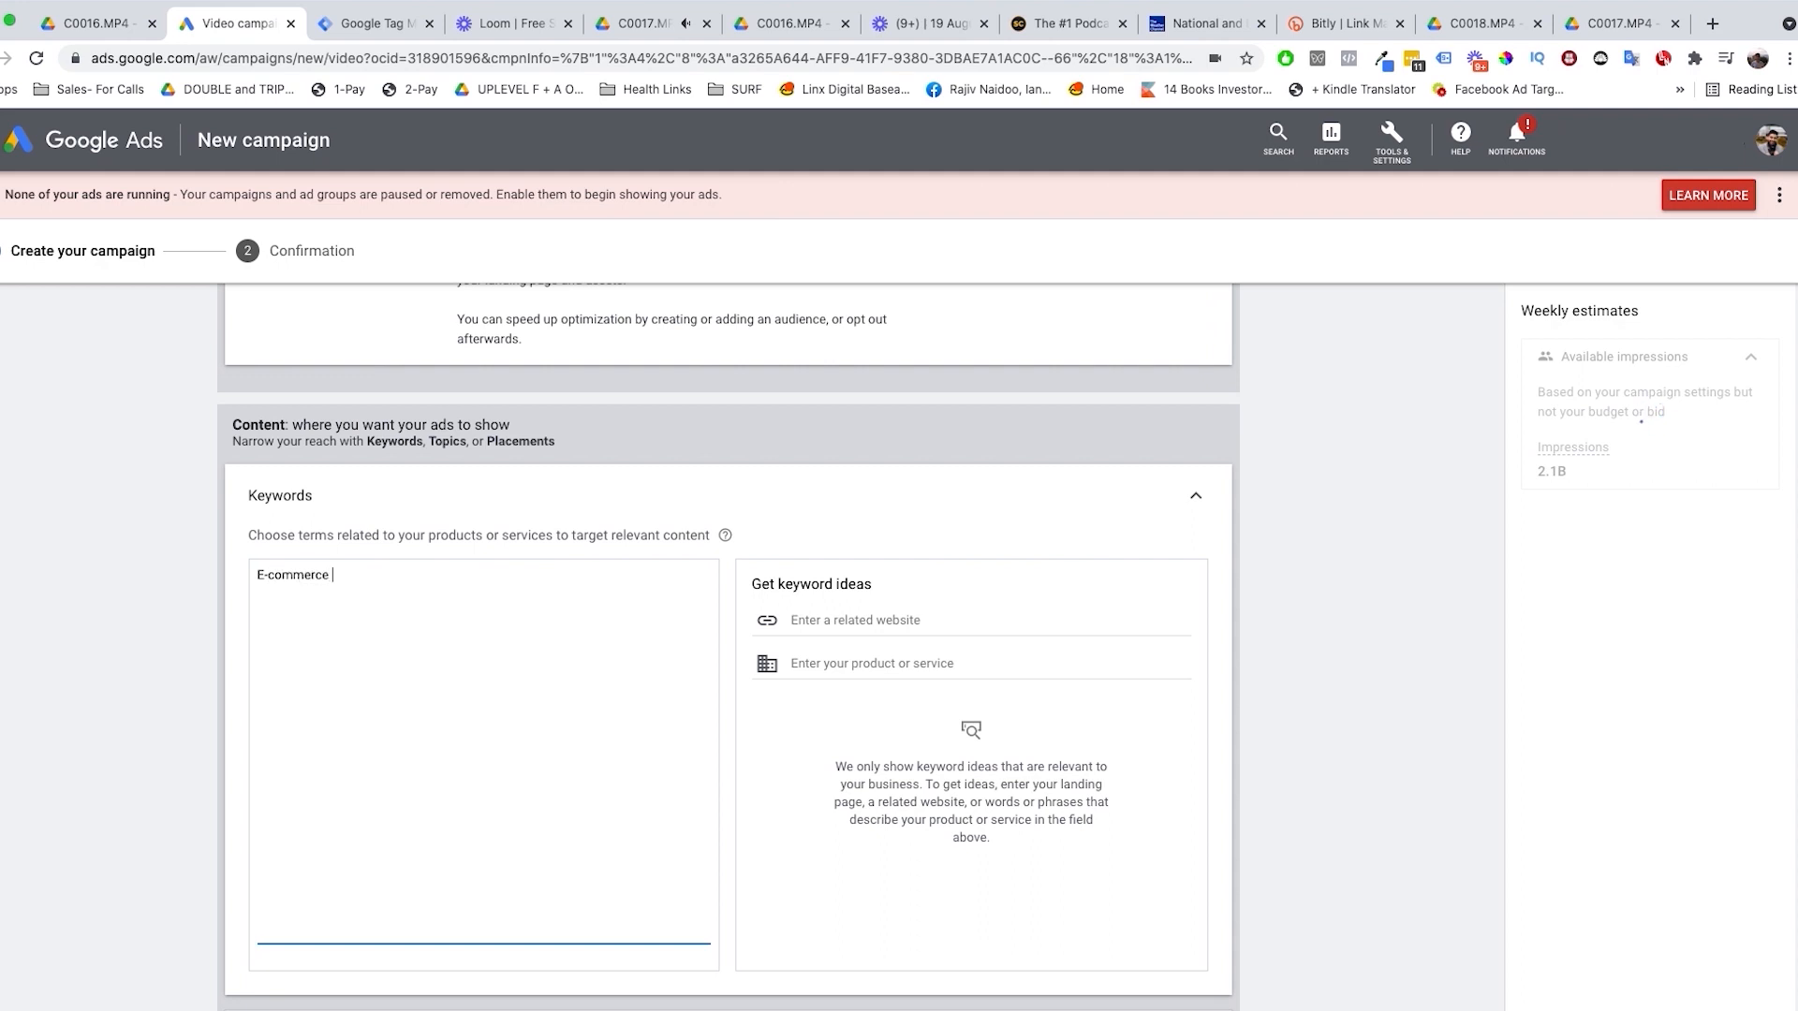
pyautogui.write('advertising')
pyautogui.tripleClick(456, 630)
pyautogui.press('BackSpace')
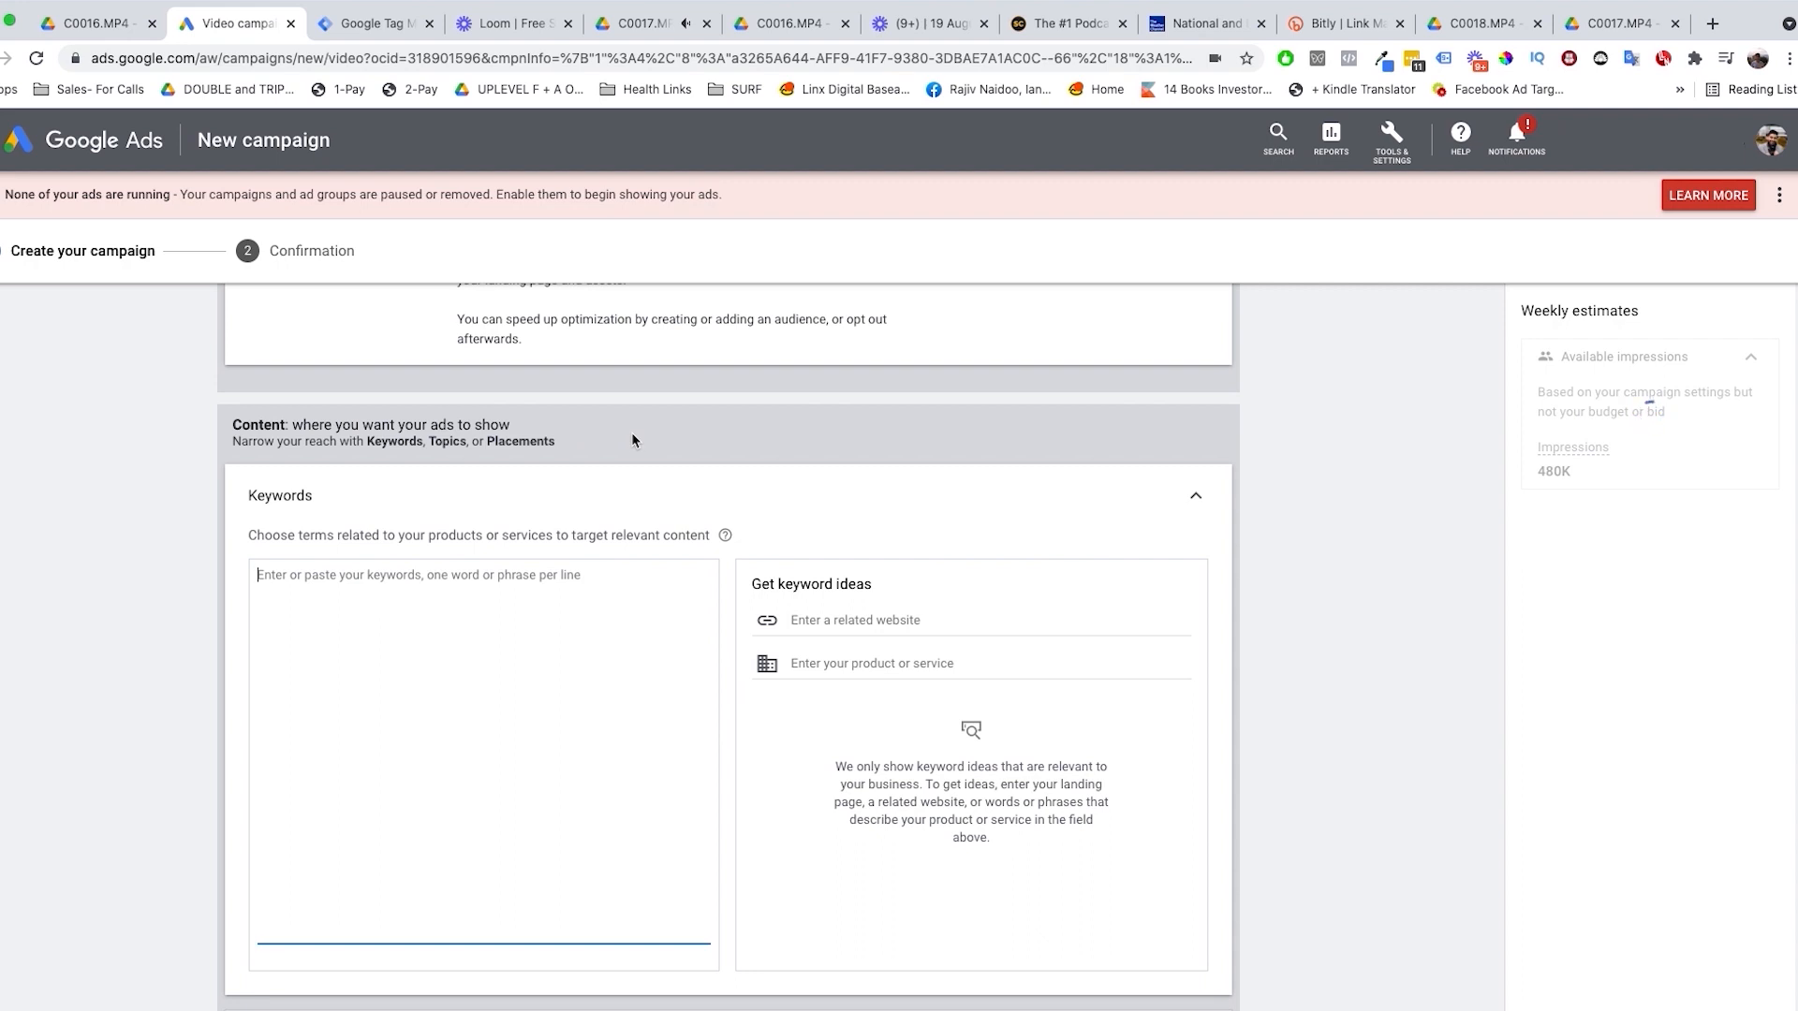
# Step: Open the content topics and look through the top-level topic categories
pyautogui.scroll(-5, 618, 454)
pyautogui.click(591, 682)
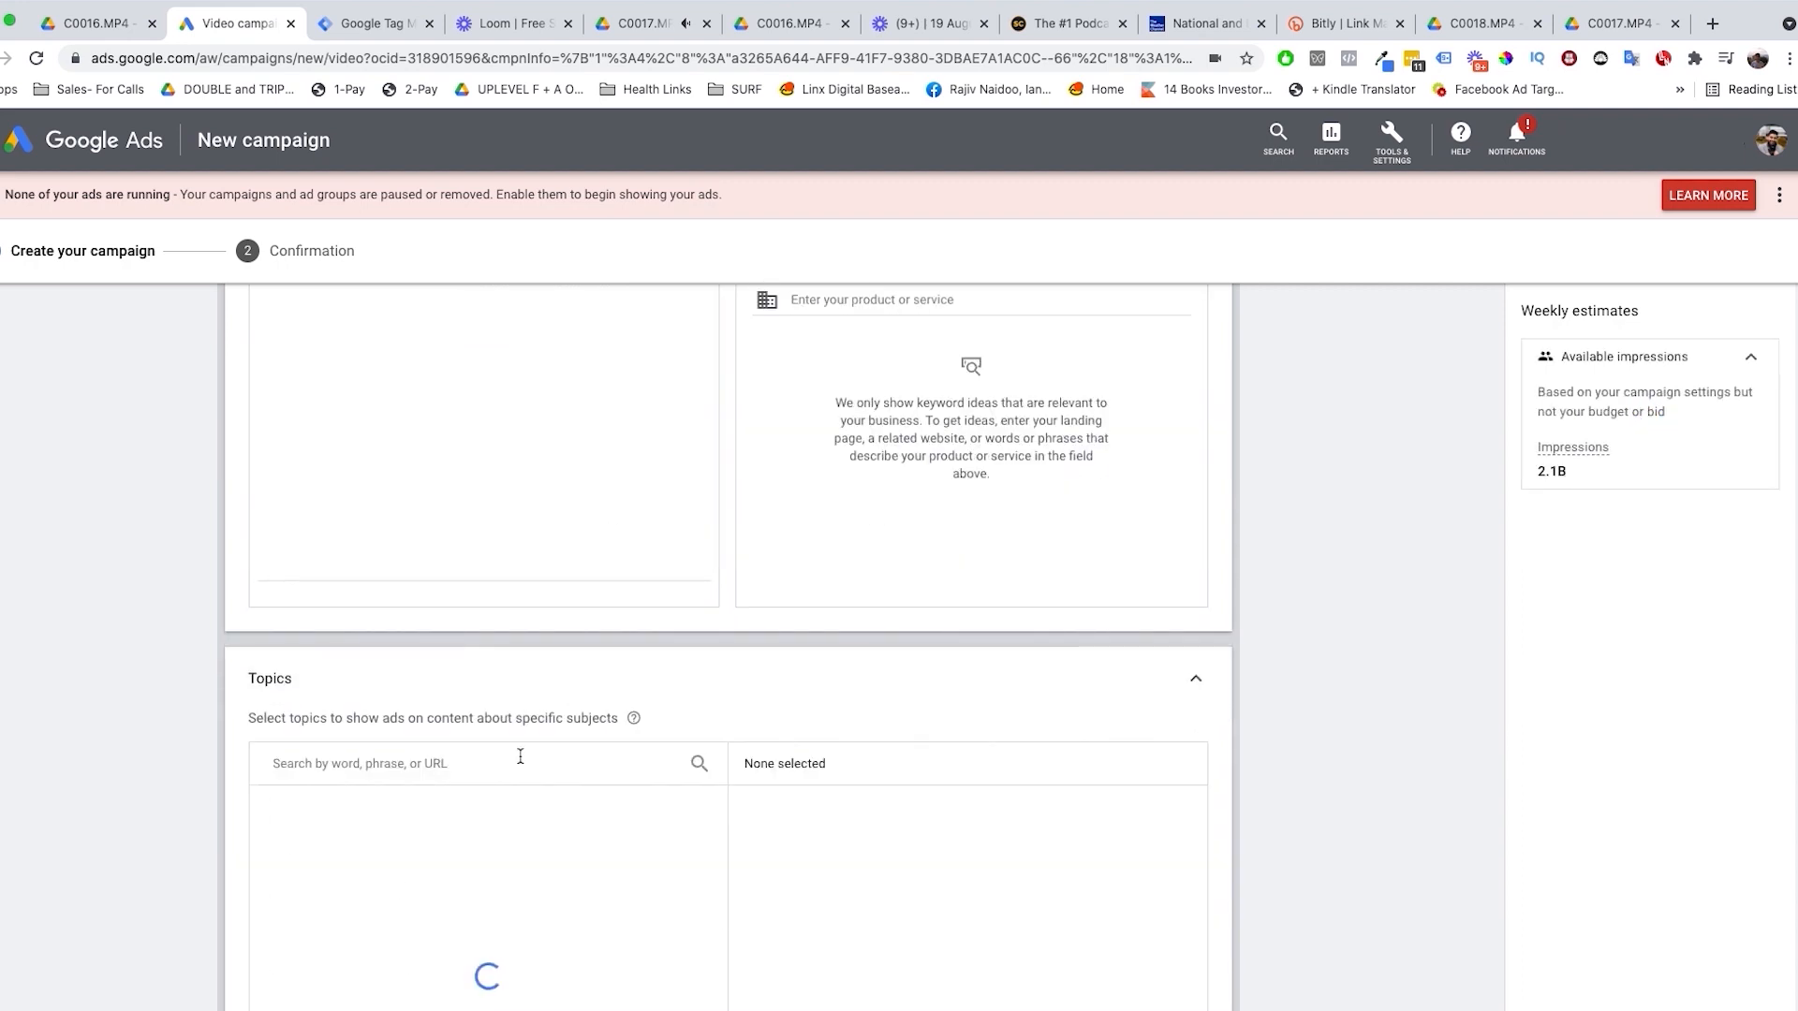
pyautogui.scroll(-2, 520, 756)
pyautogui.scroll(-2, 526, 735)
pyautogui.scroll(2, 523, 727)
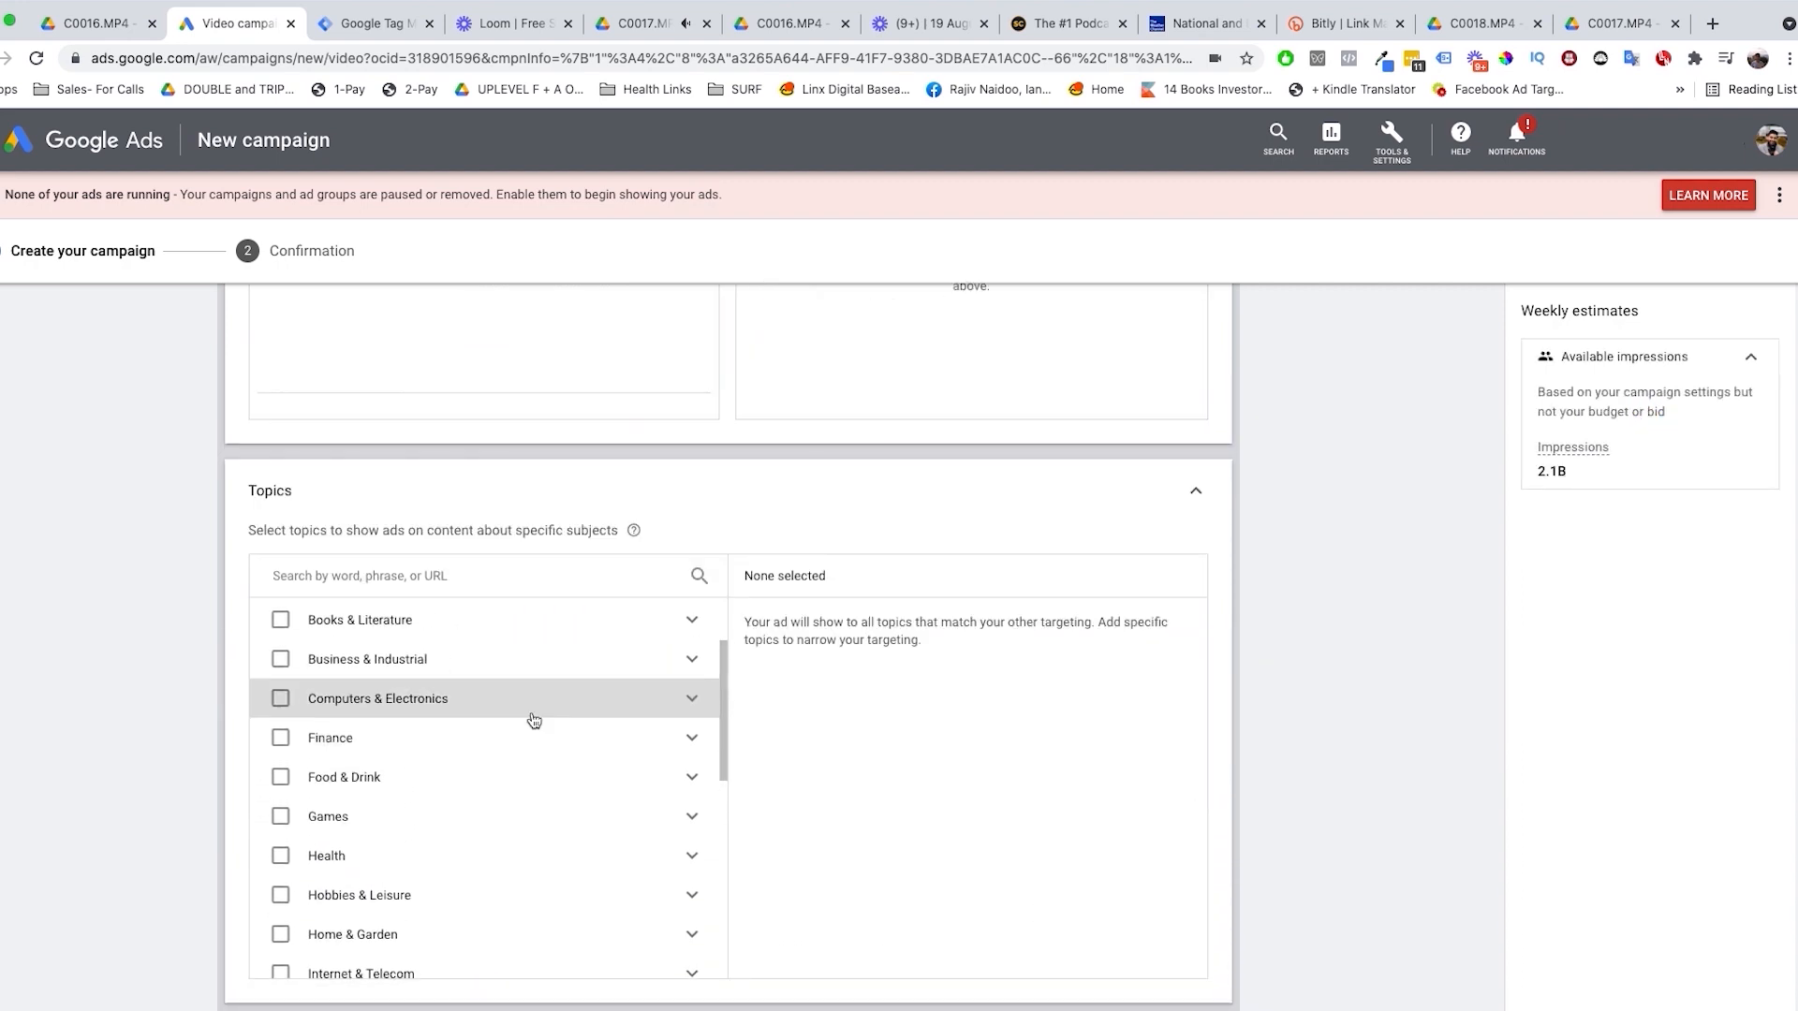
pyautogui.scroll(3, 530, 727)
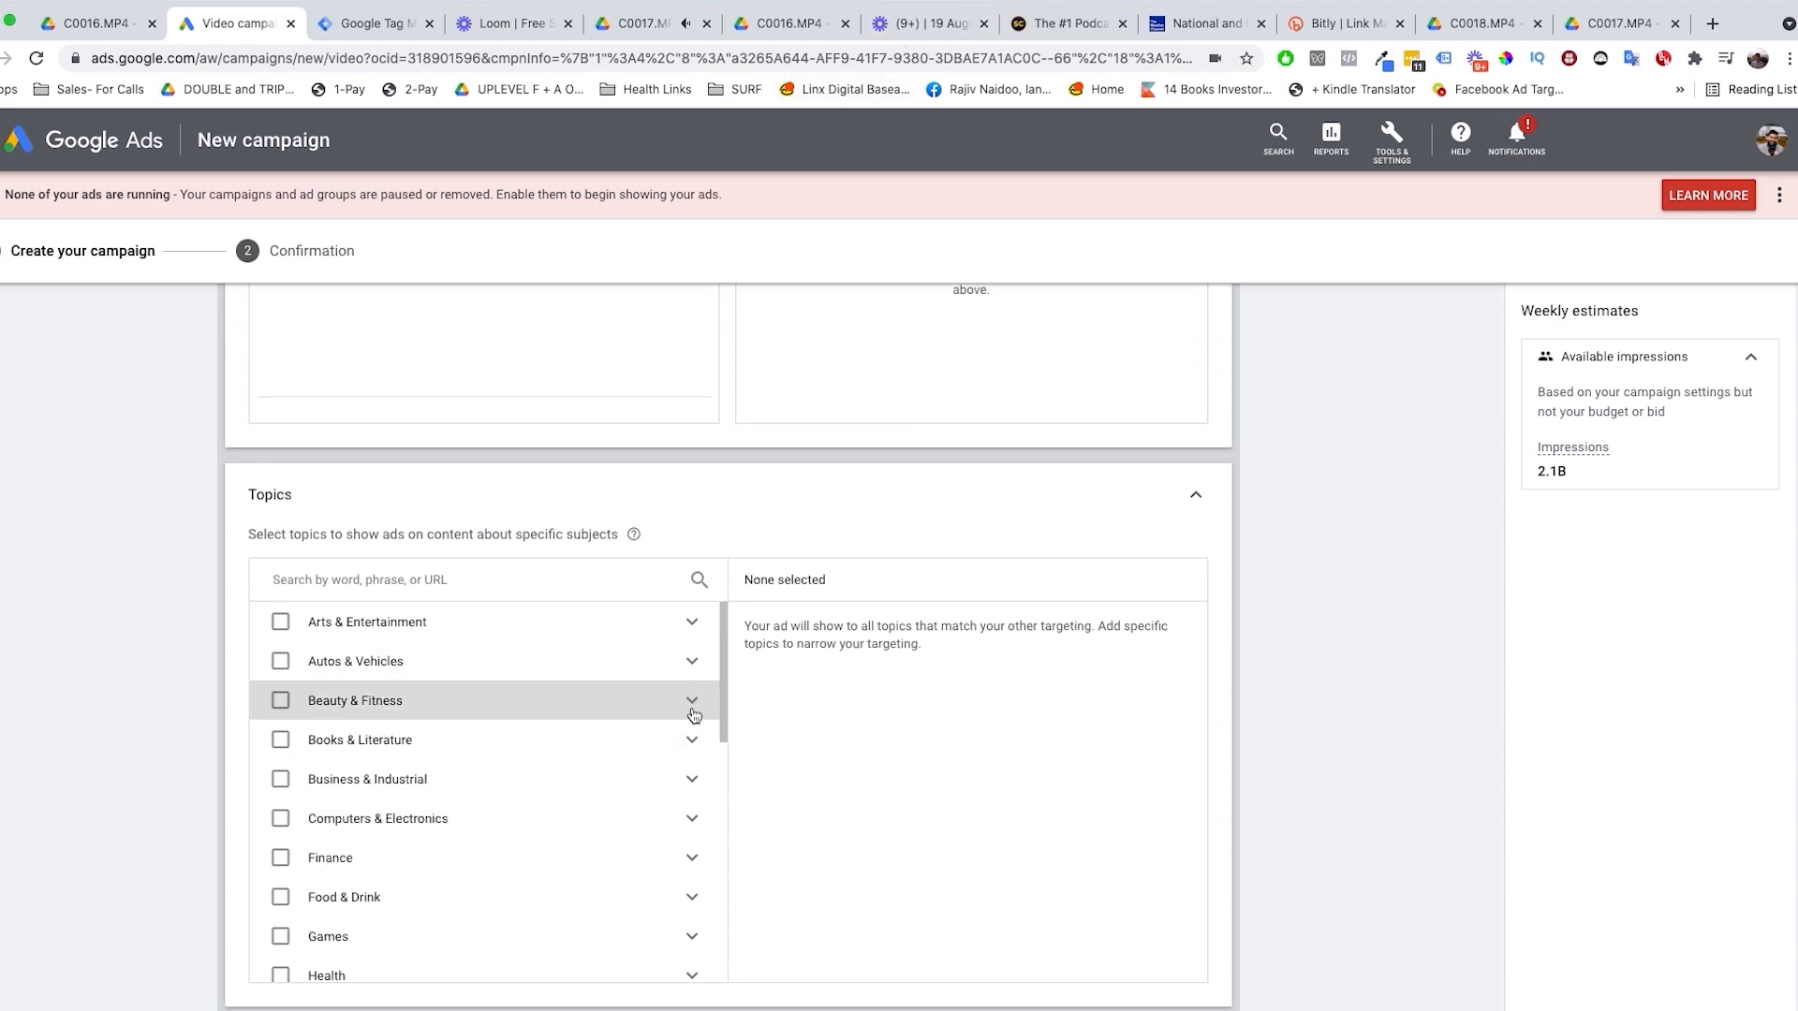
# Step: Examine the Business & Industrial topics, including the Advertising & Marketing and Marketing subtopics, without selecting any
pyautogui.click(690, 779)
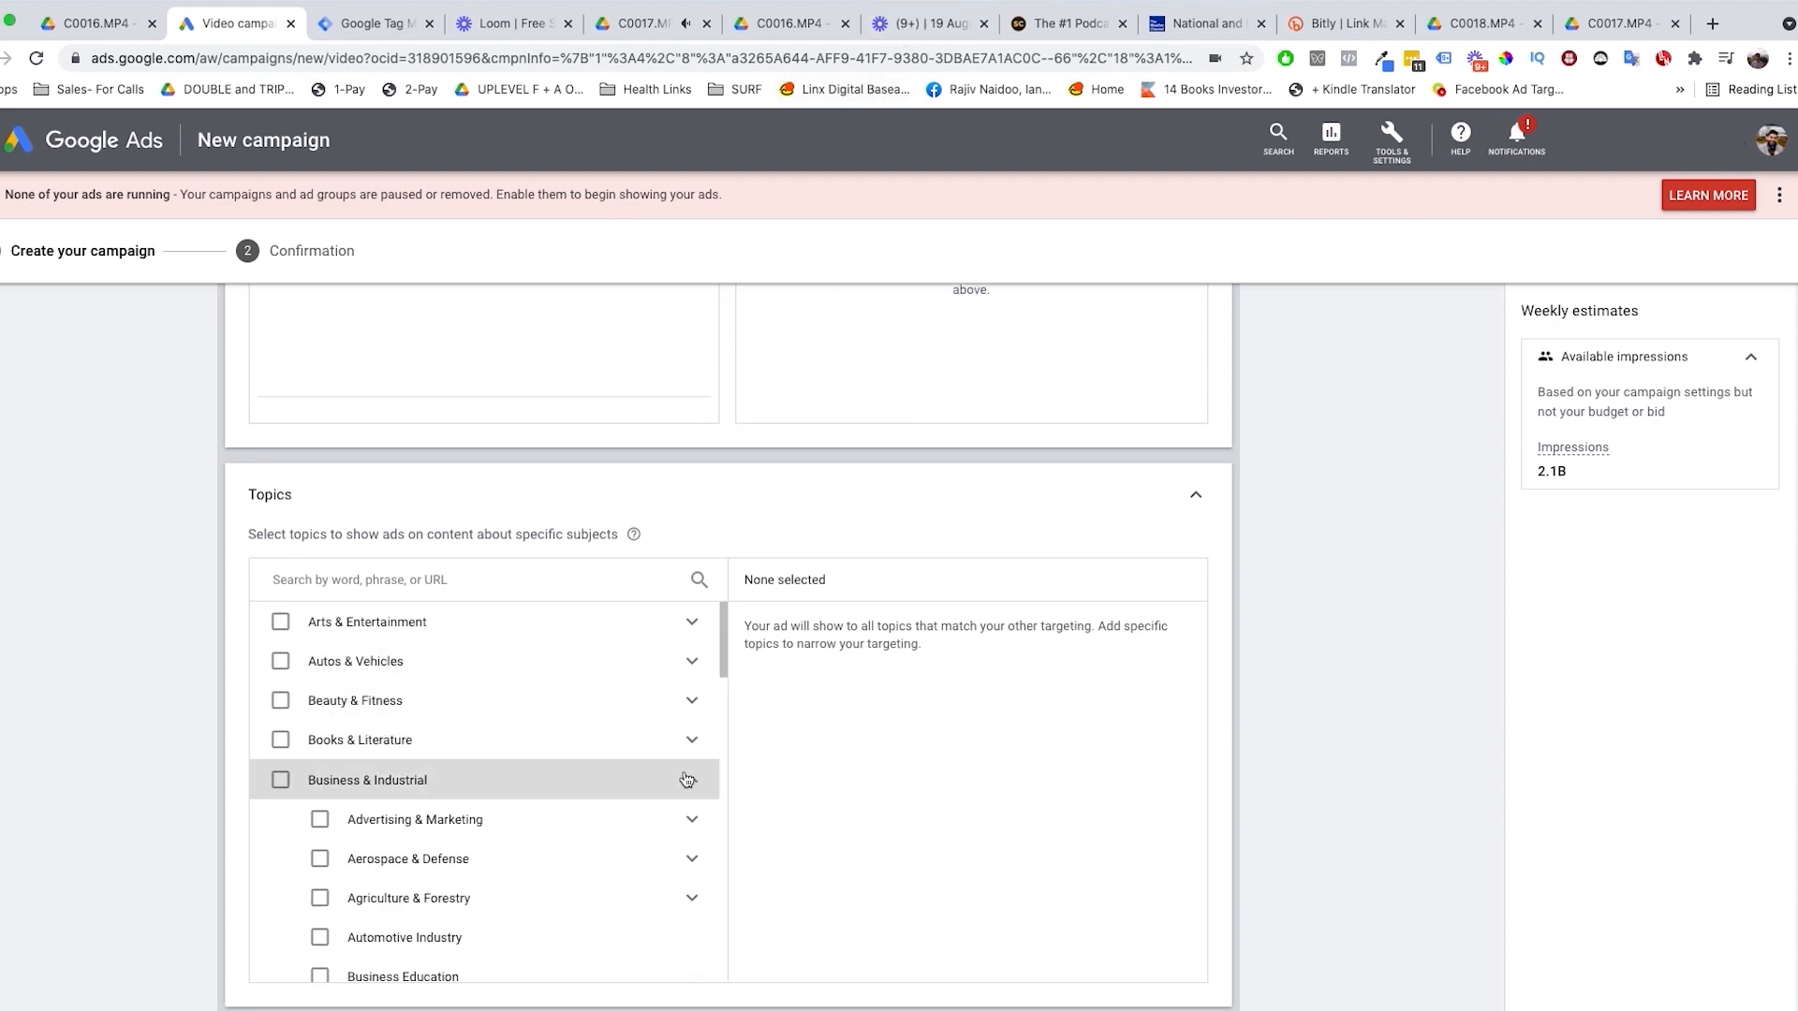
pyautogui.scroll(-1, 681, 780)
pyautogui.click(689, 784)
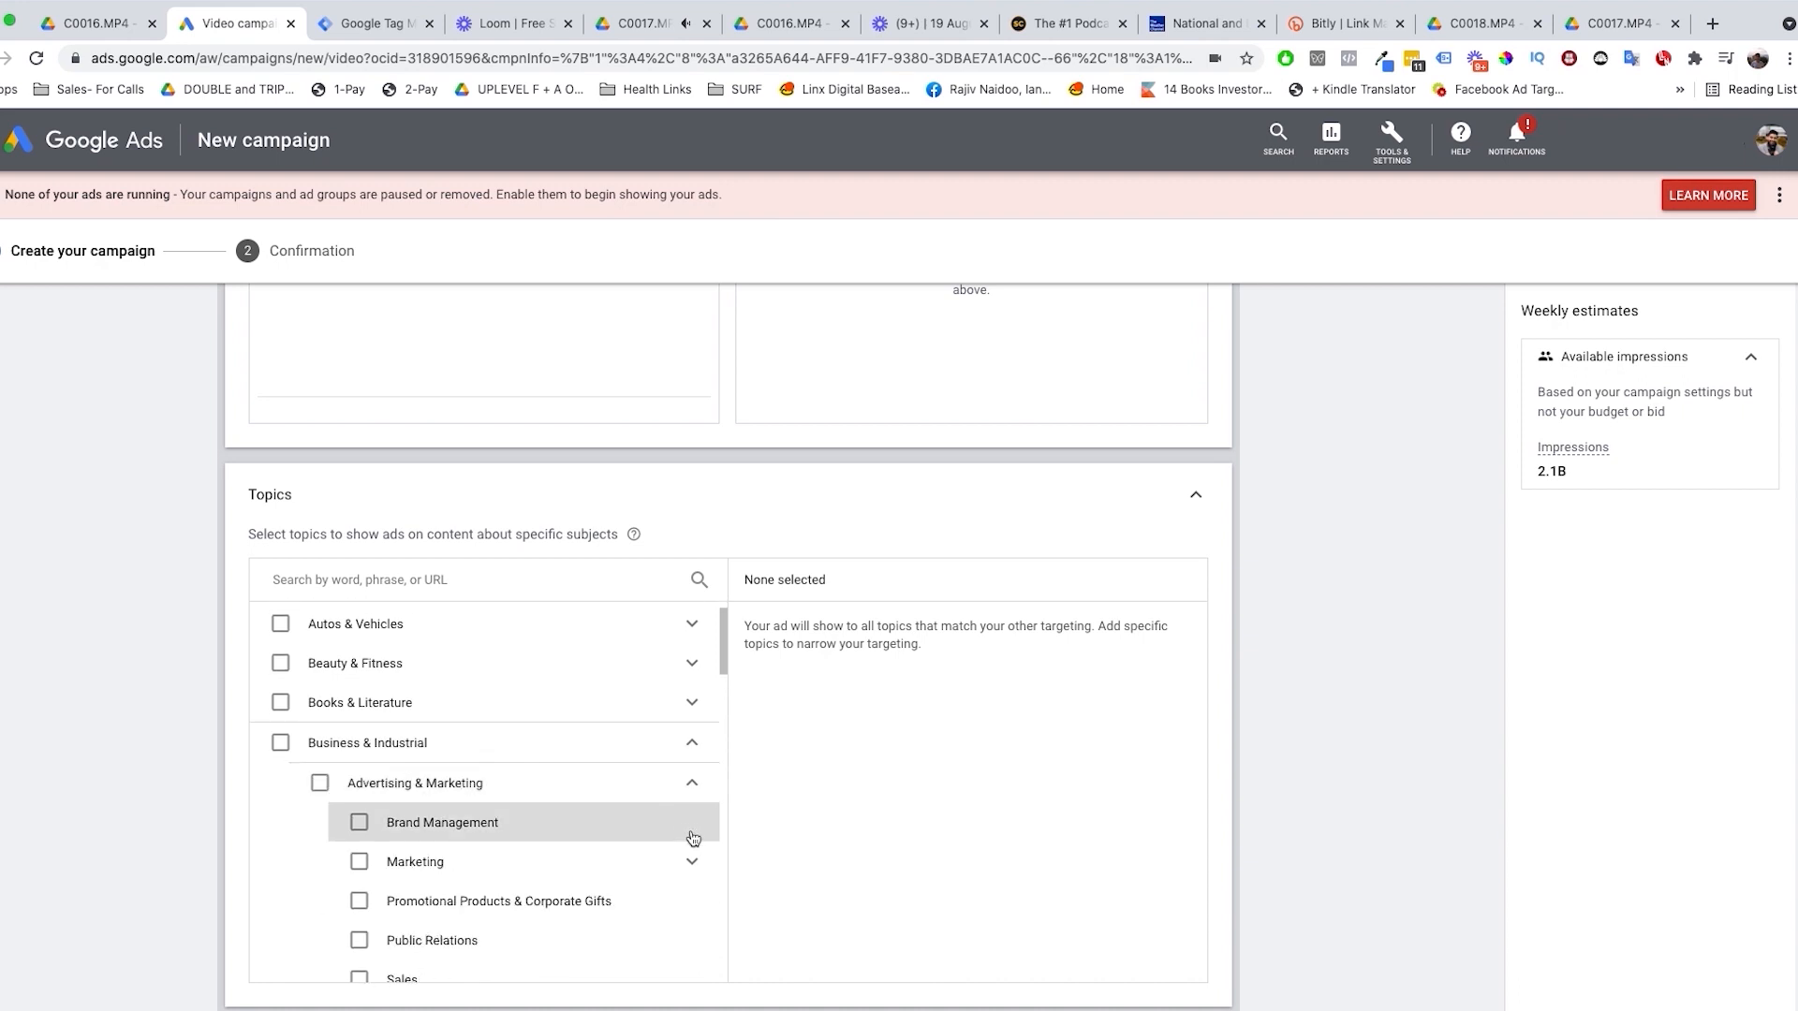
pyautogui.scroll(-5, 690, 838)
pyautogui.scroll(1, 702, 713)
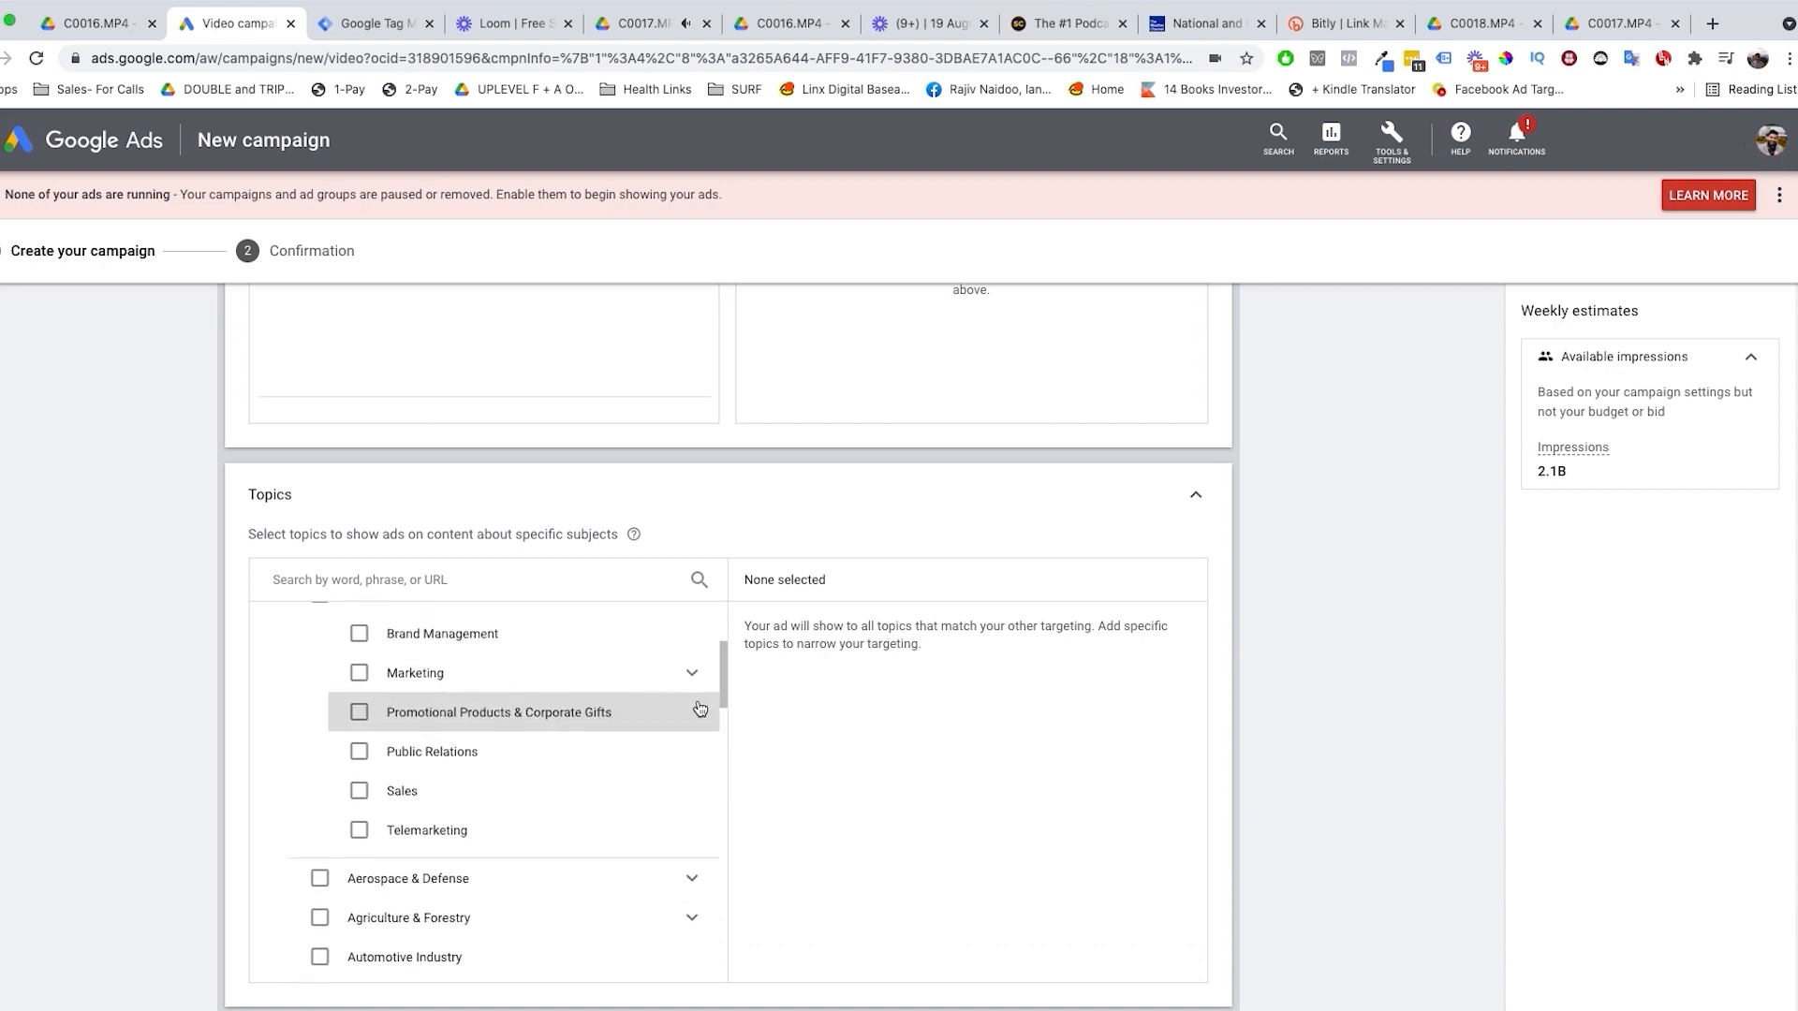
pyautogui.click(693, 686)
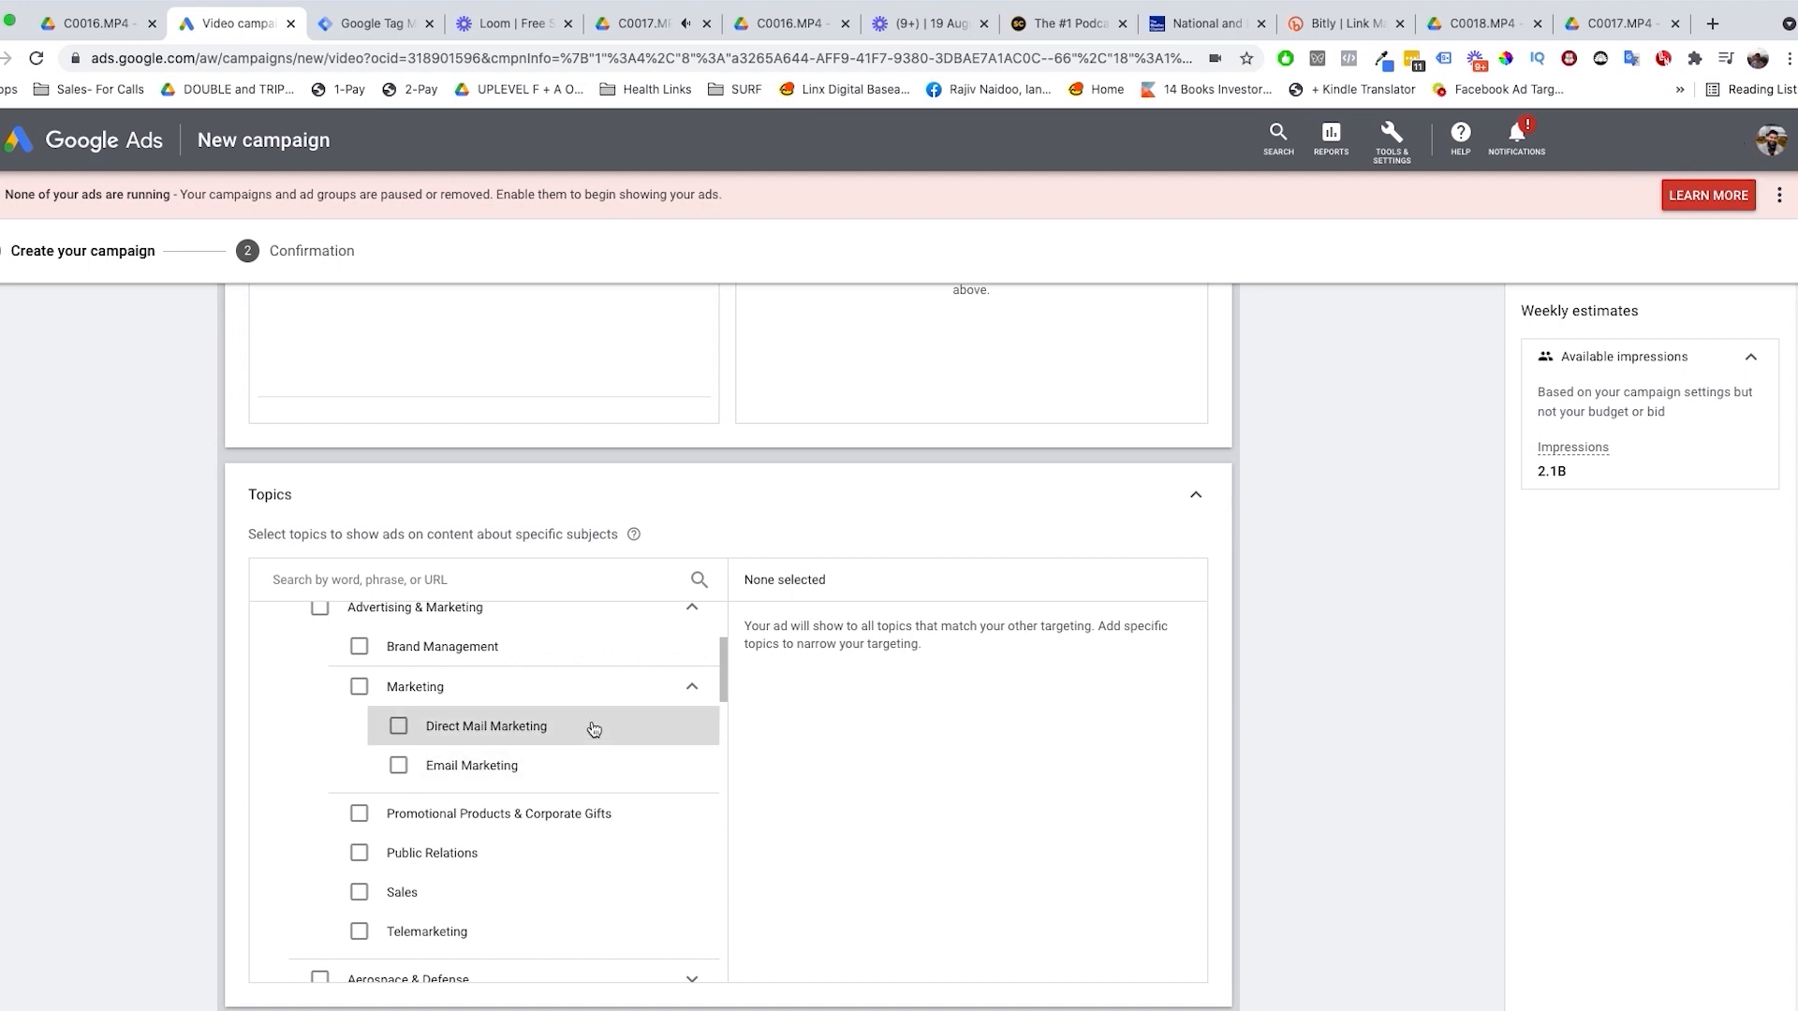
pyautogui.scroll(-10, 521, 763)
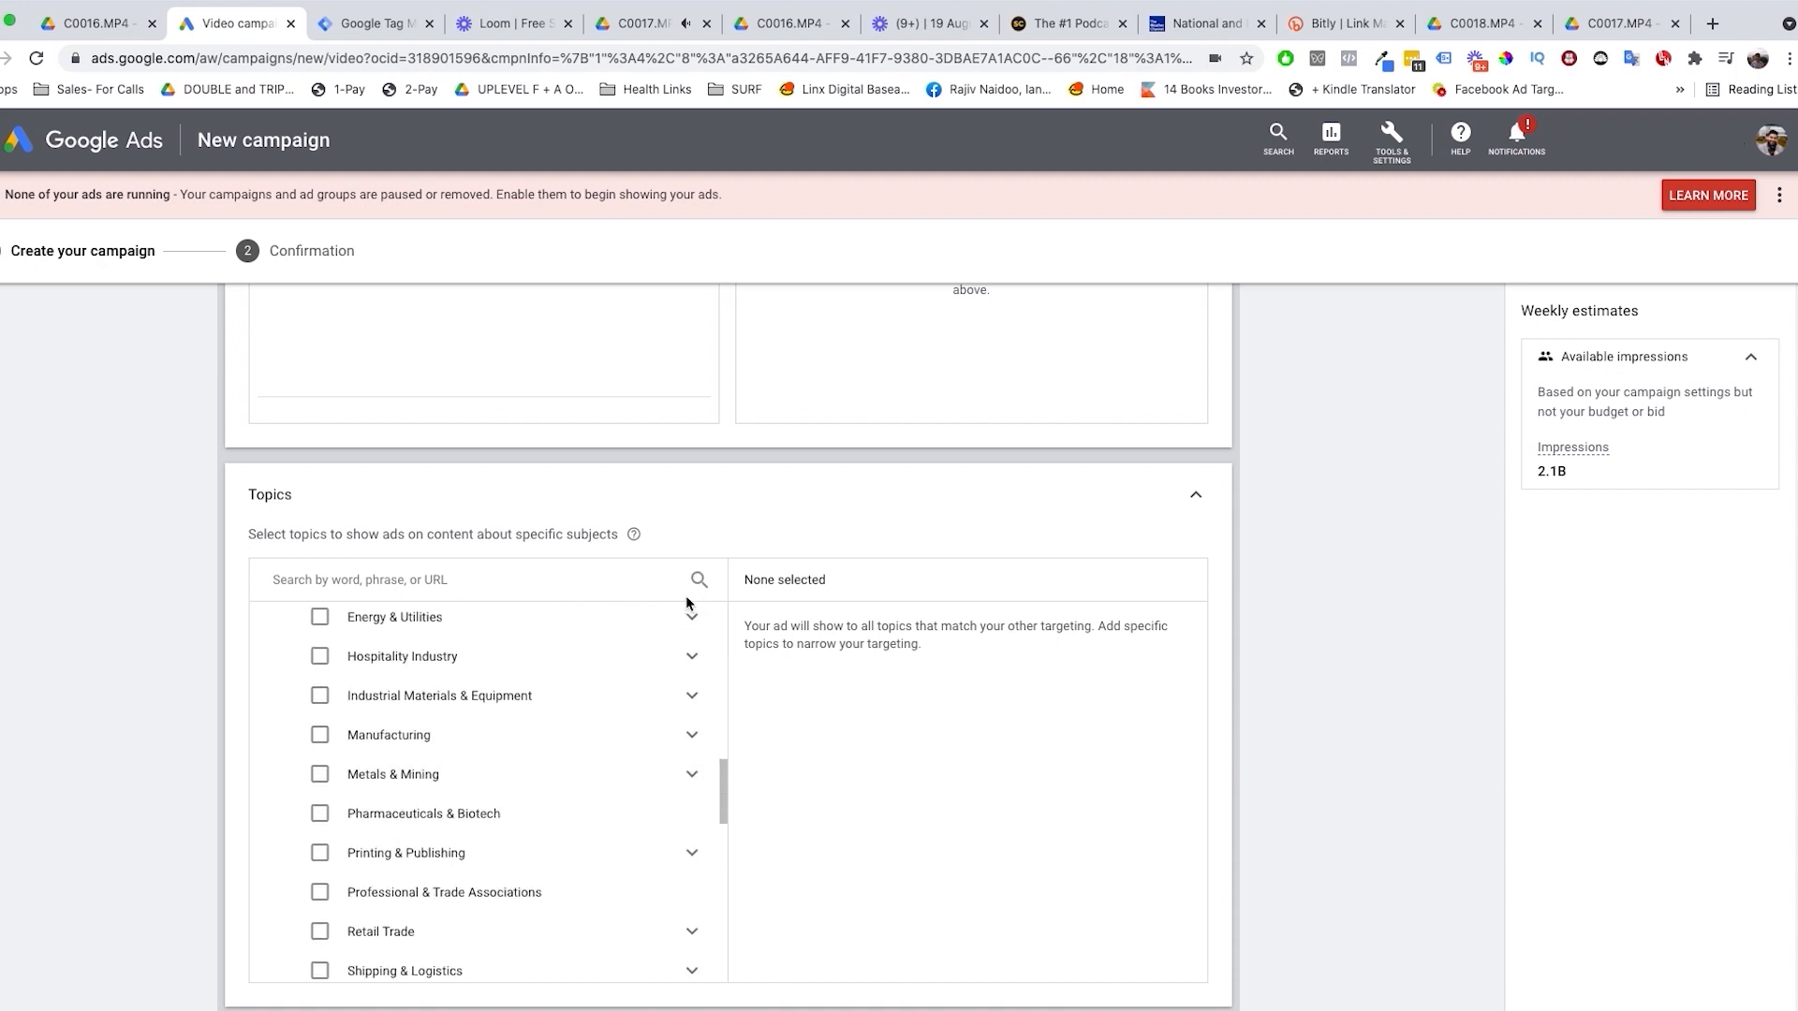
pyautogui.scroll(-5, 468, 730)
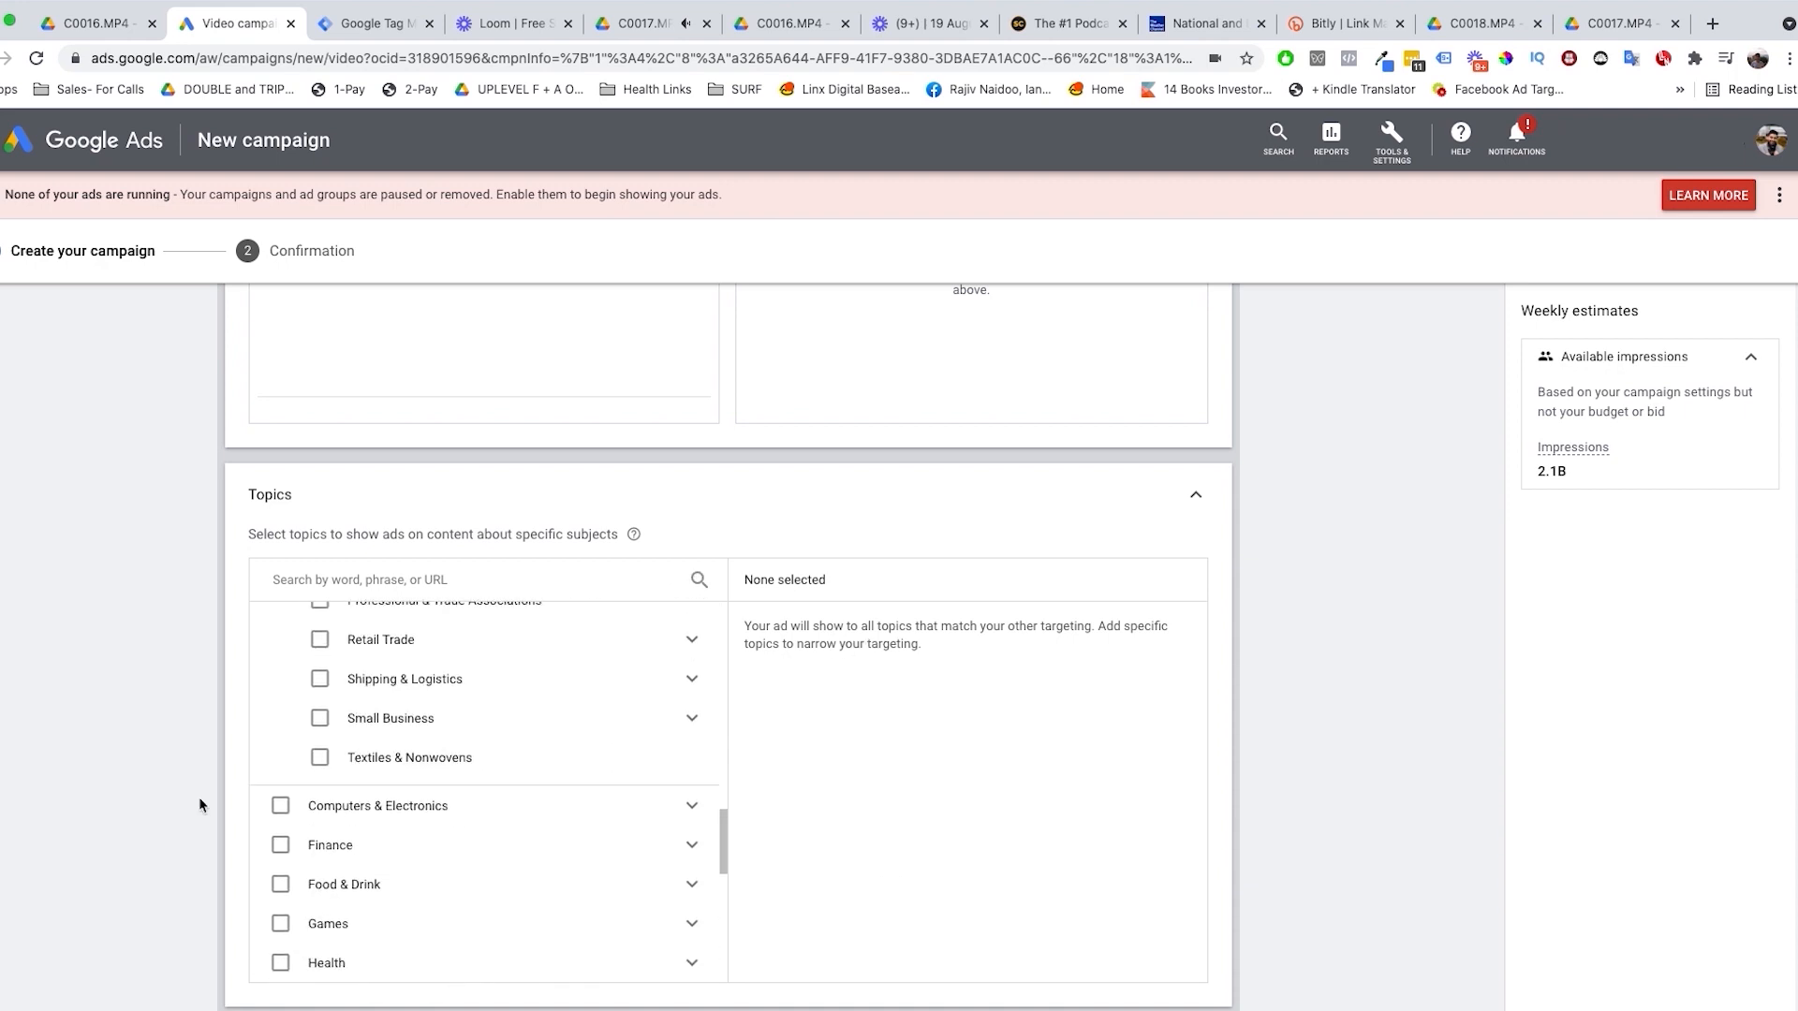
# Step: Open the Placements targeting settings for the ad group
pyautogui.scroll(-3, 199, 806)
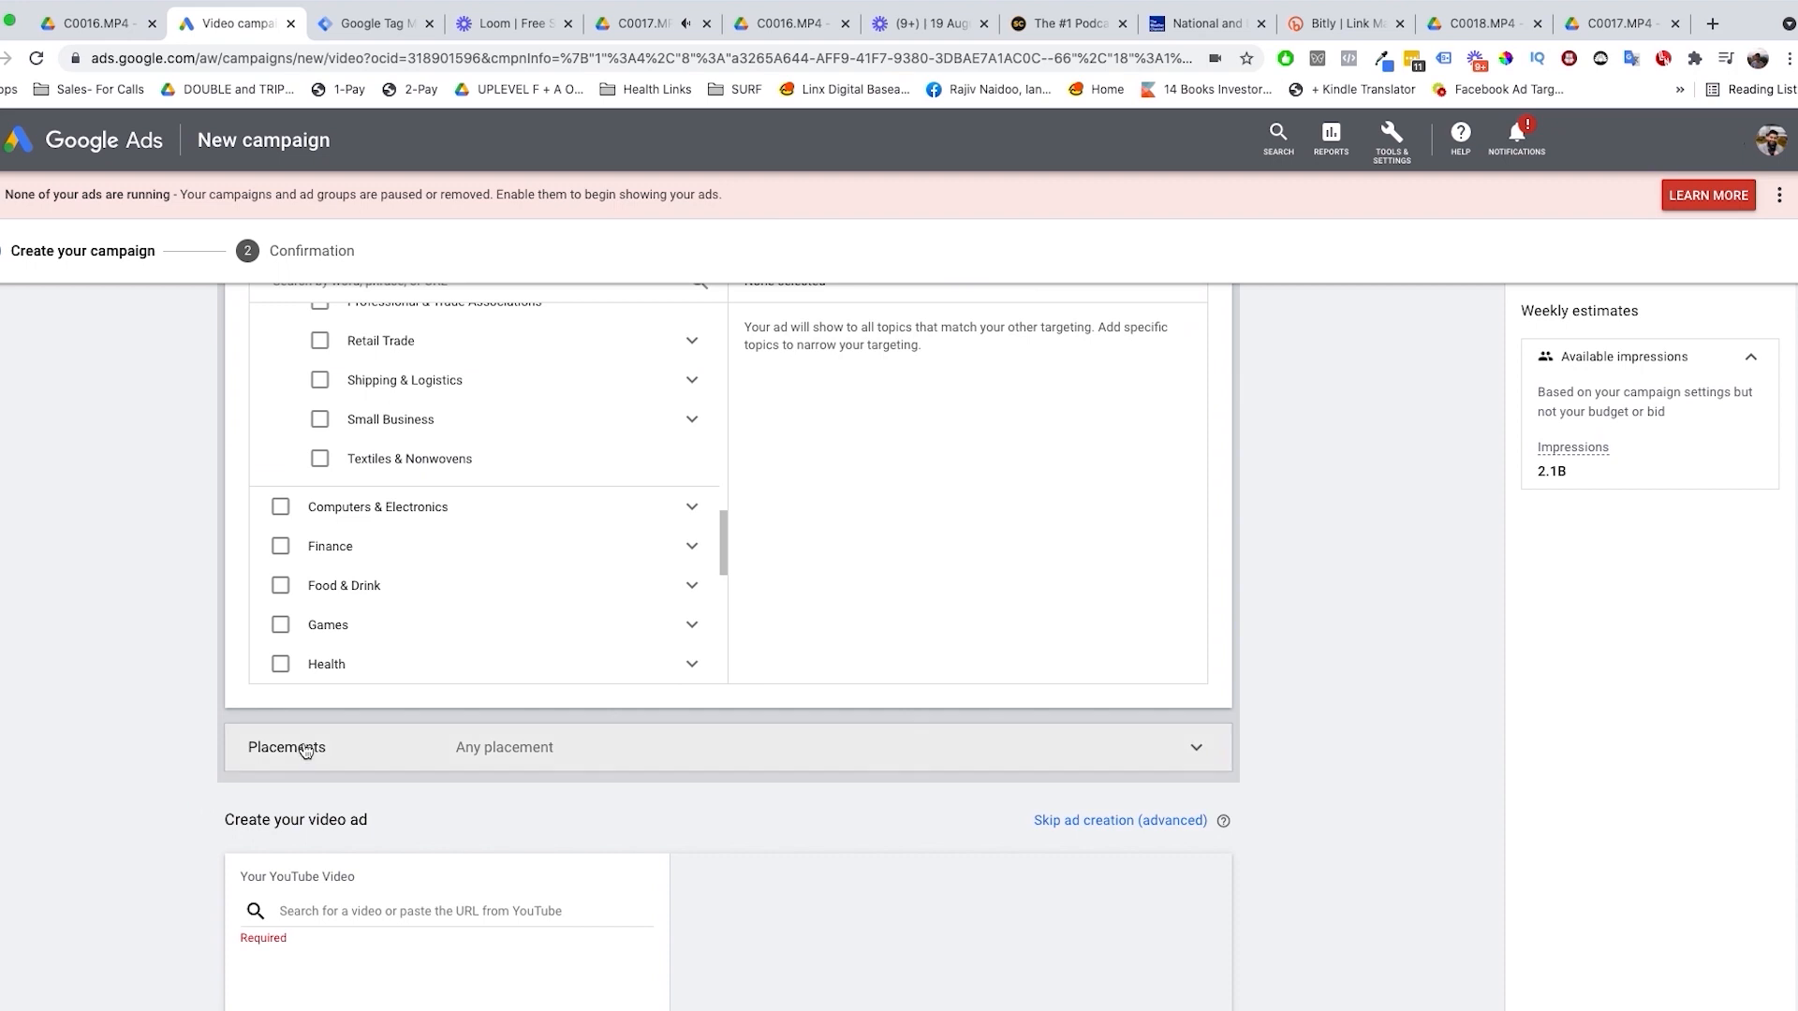
pyautogui.click(794, 755)
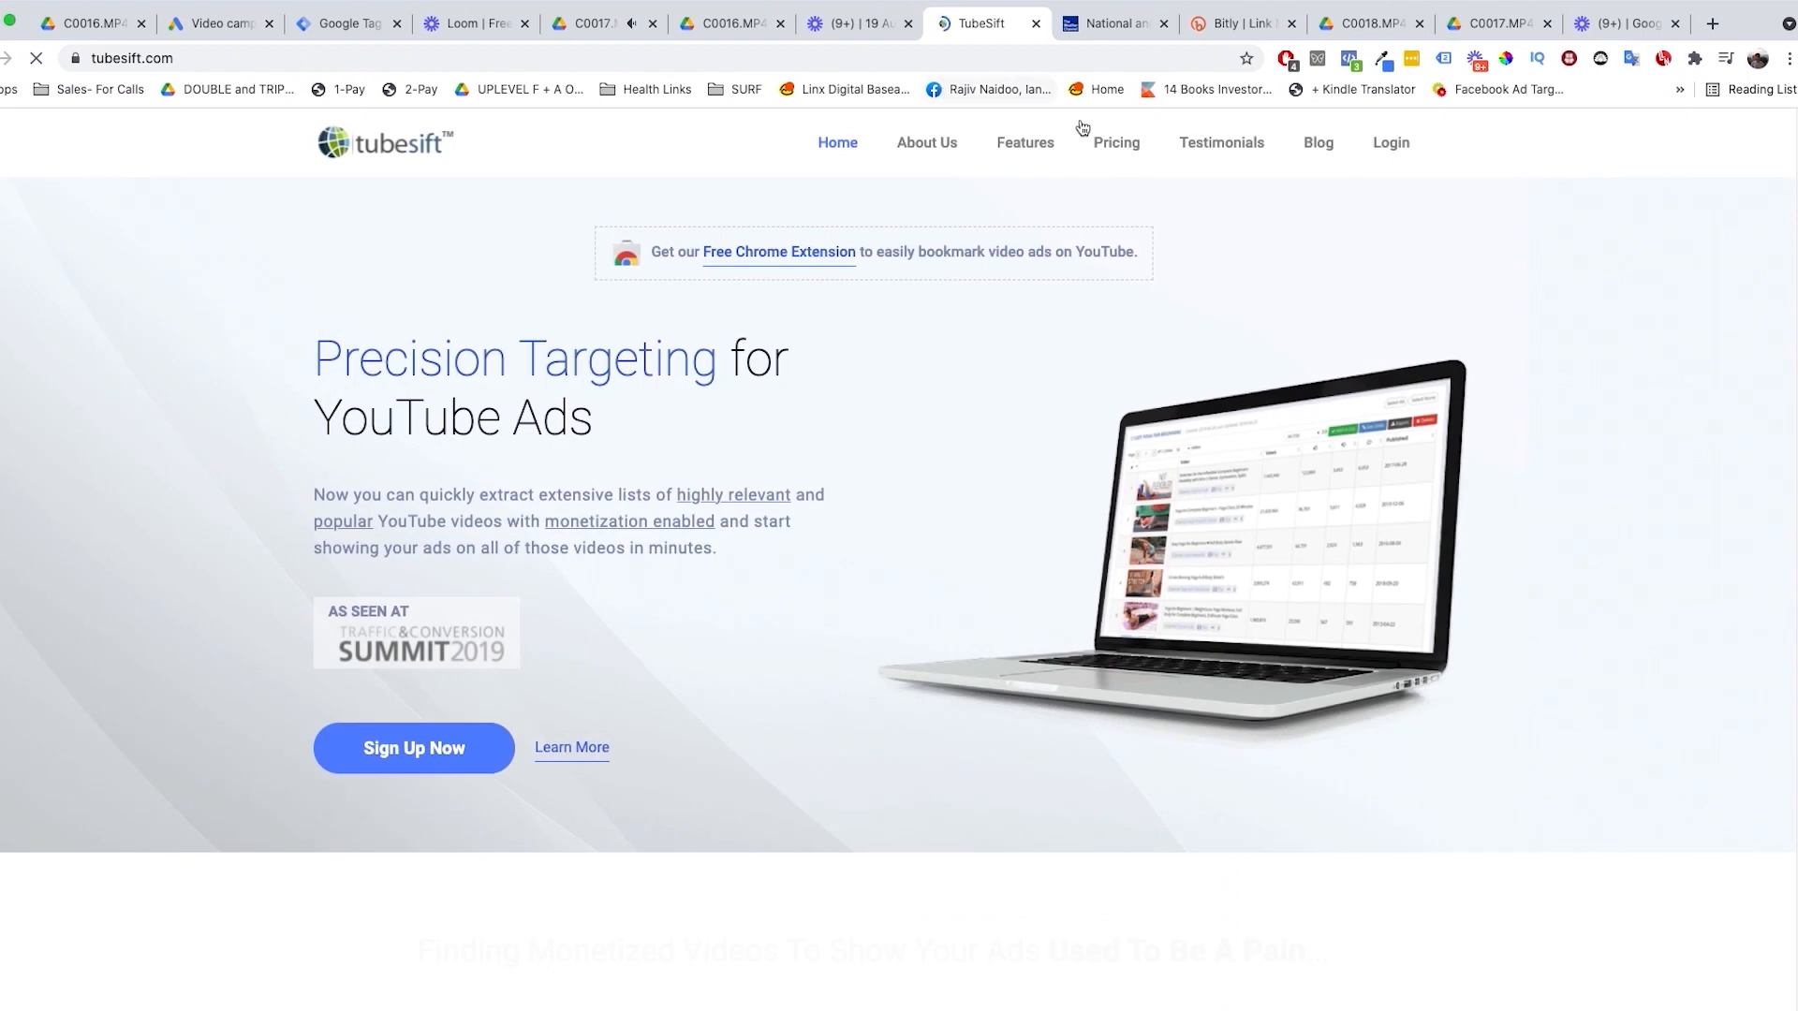
# Step: Log in to TubeSift and search for video placements by the keyword "dieting tips for keto"
pyautogui.click(1417, 150)
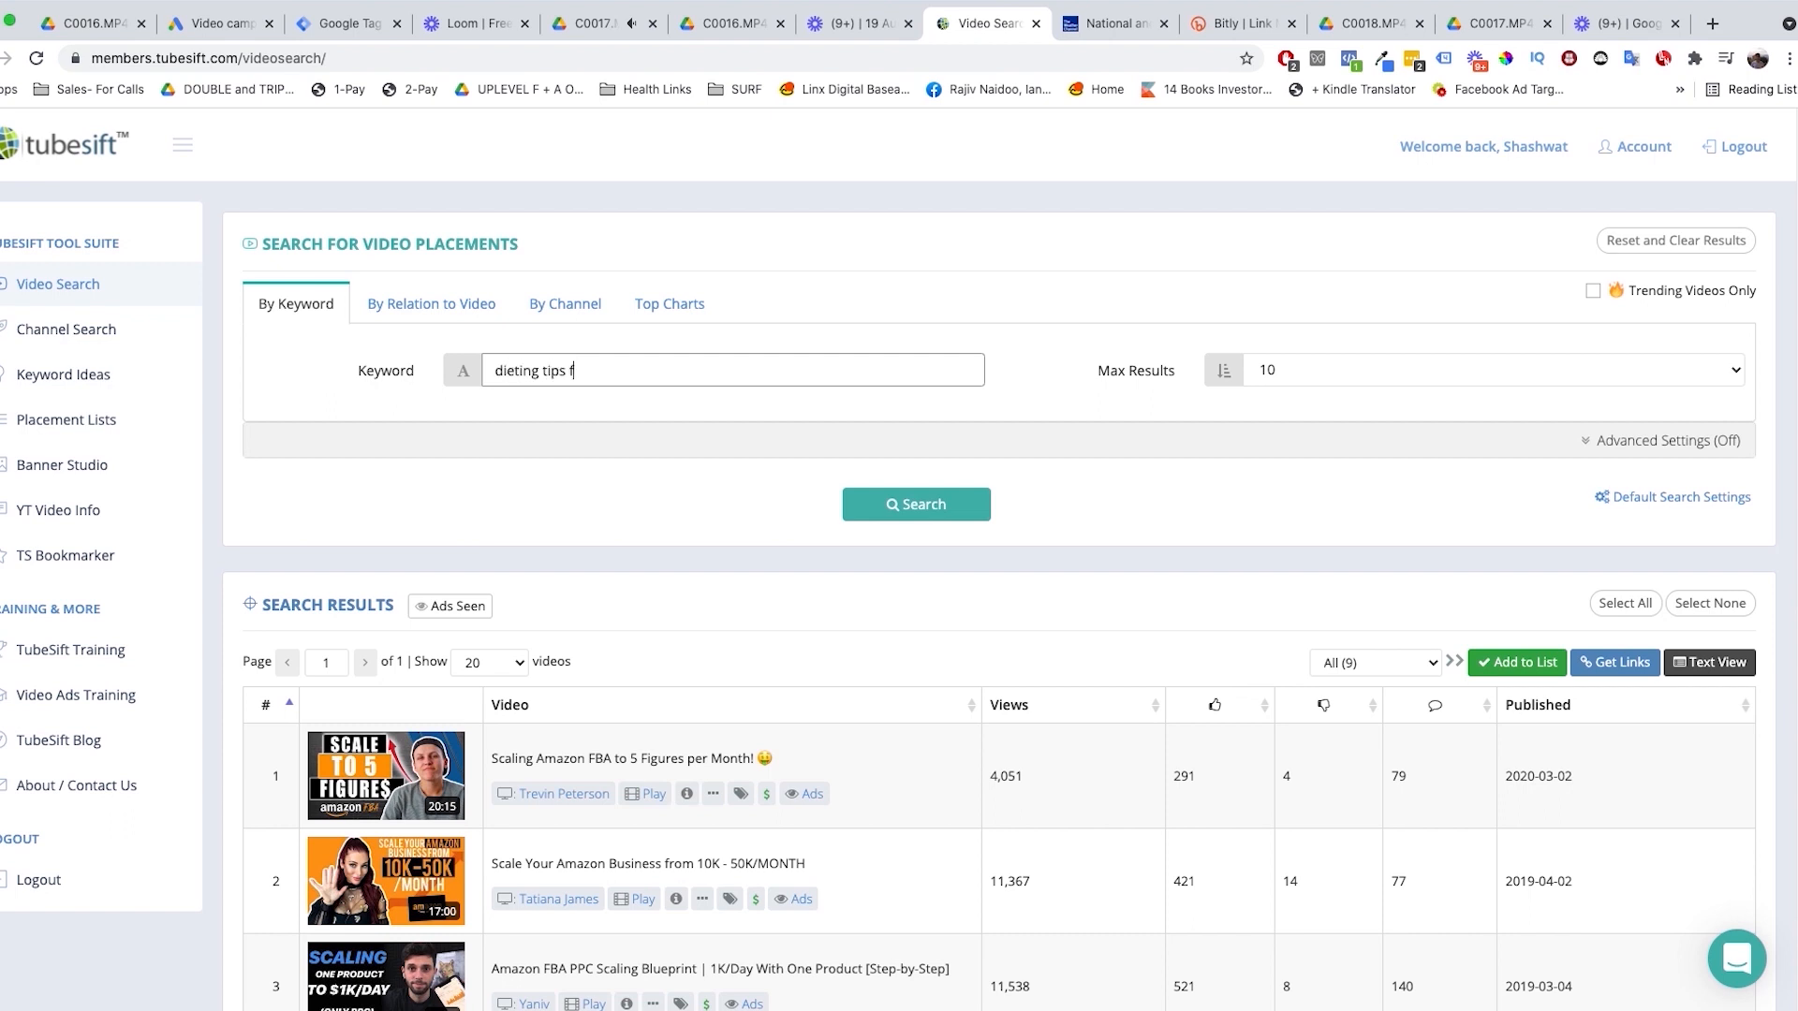
pyautogui.write('or ket')
pyautogui.press('Return')
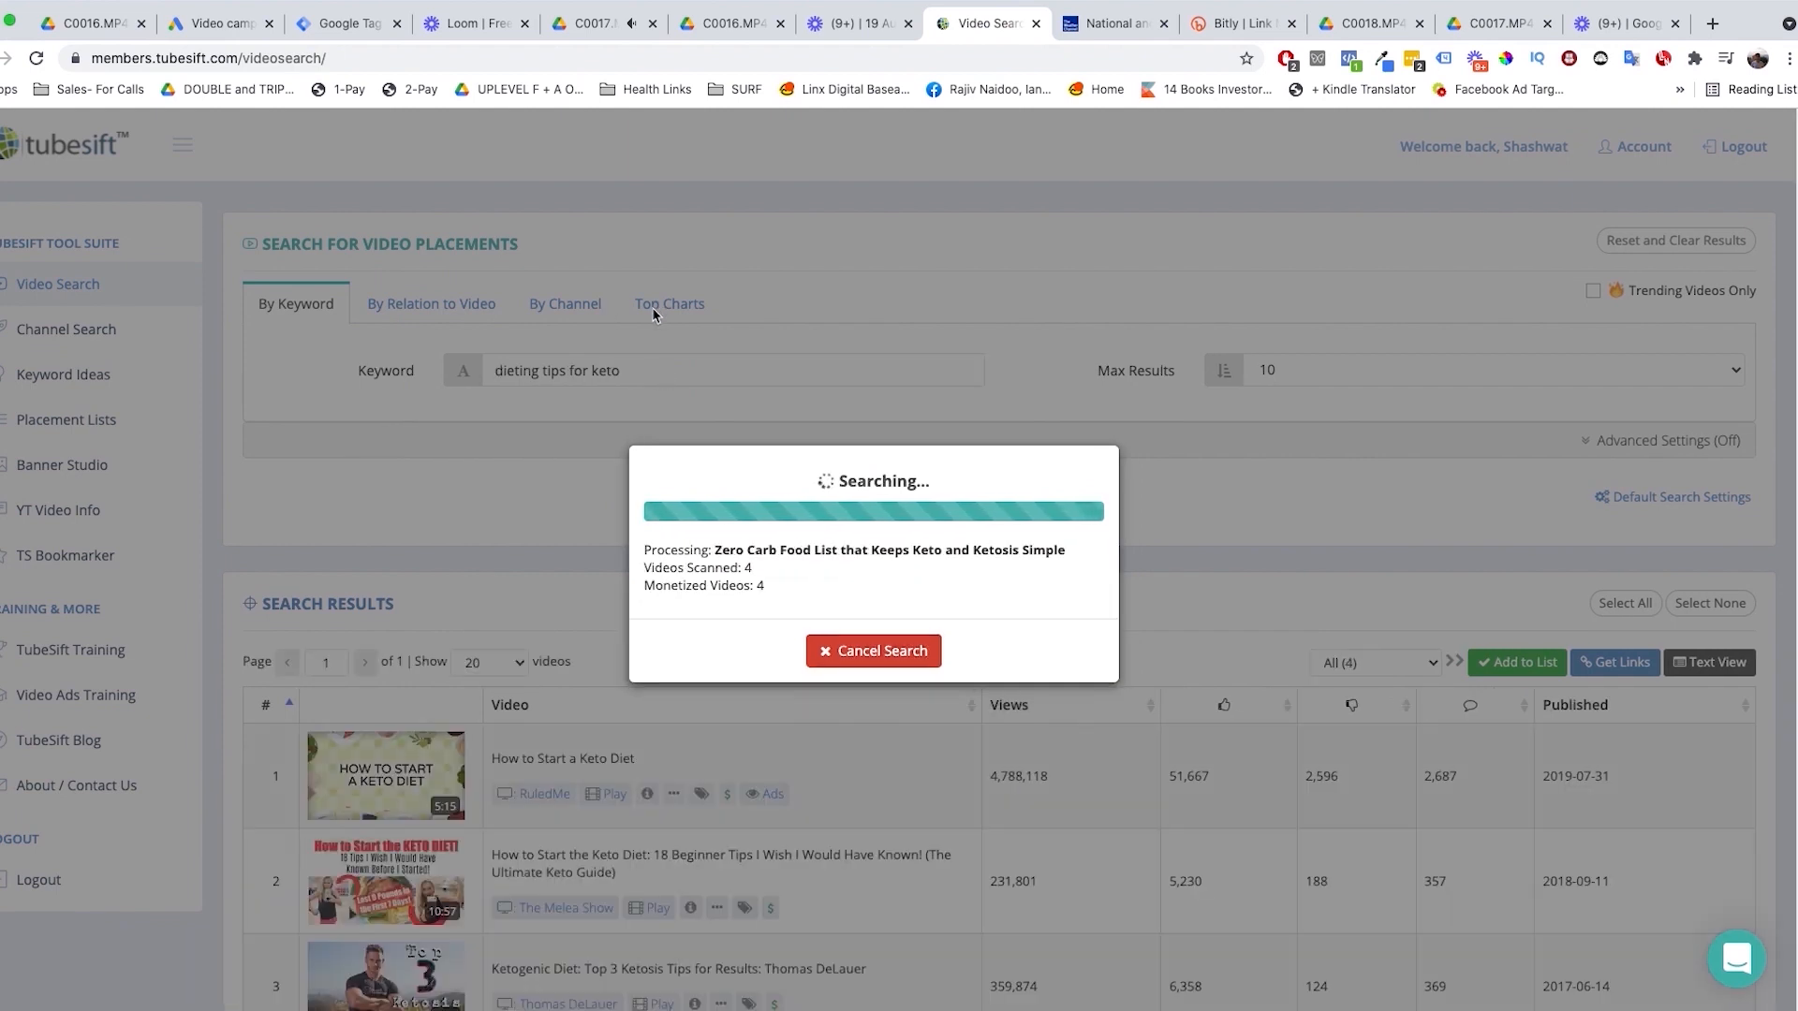
# Step: Look through the monetized keto videos in the search results, including their channels, views and publication dates
pyautogui.scroll(-3, 653, 313)
pyautogui.scroll(-3, 633, 334)
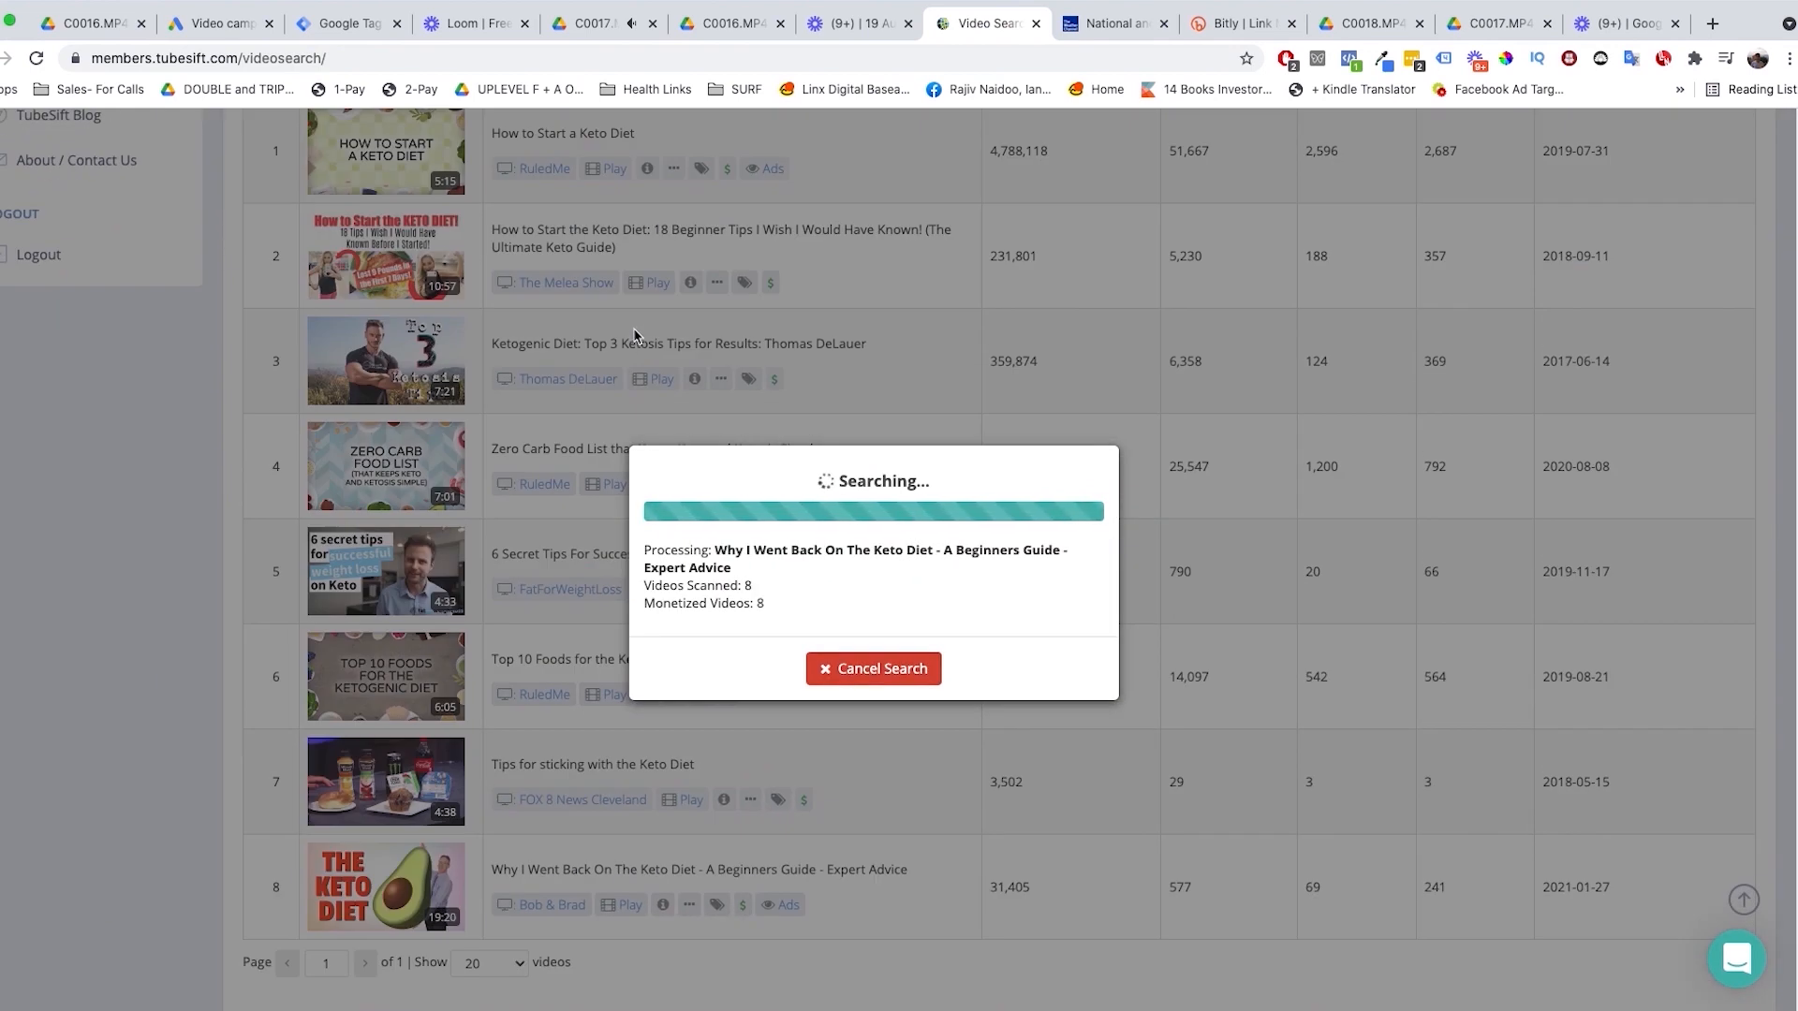
pyautogui.scroll(-3, 622, 356)
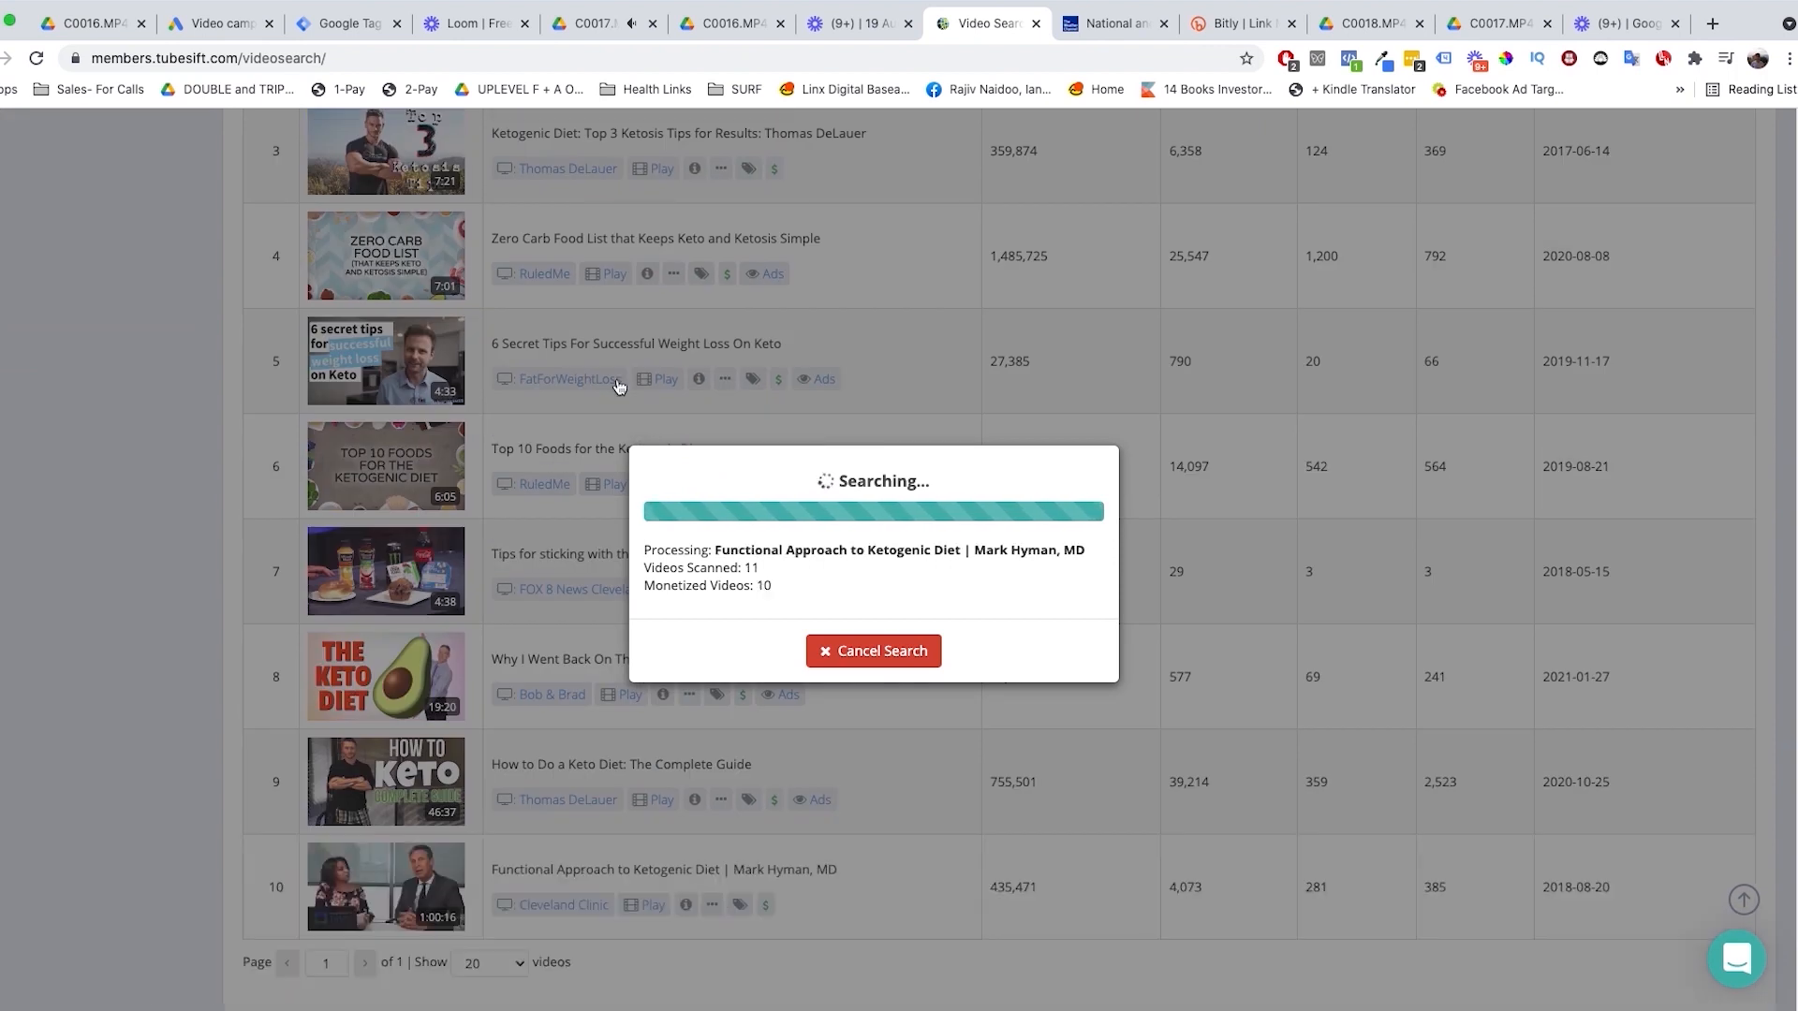
pyautogui.scroll(10, 1290, 520)
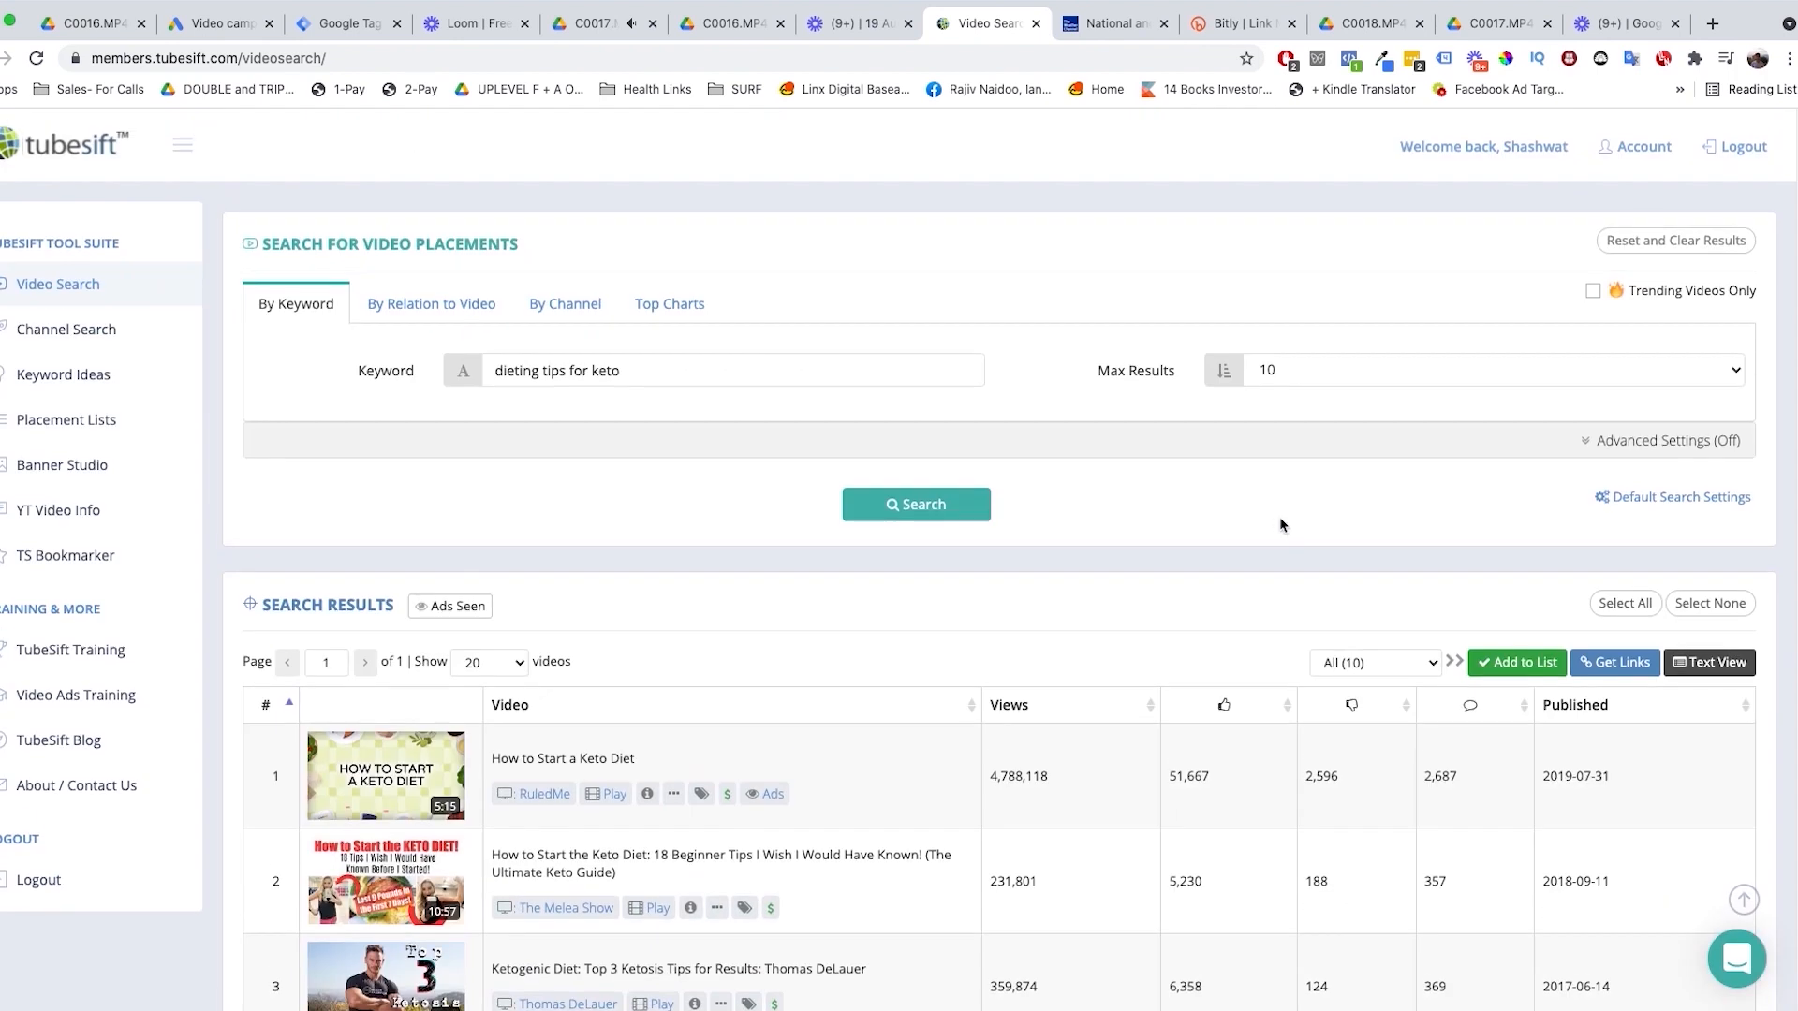
pyautogui.scroll(-10, 1269, 523)
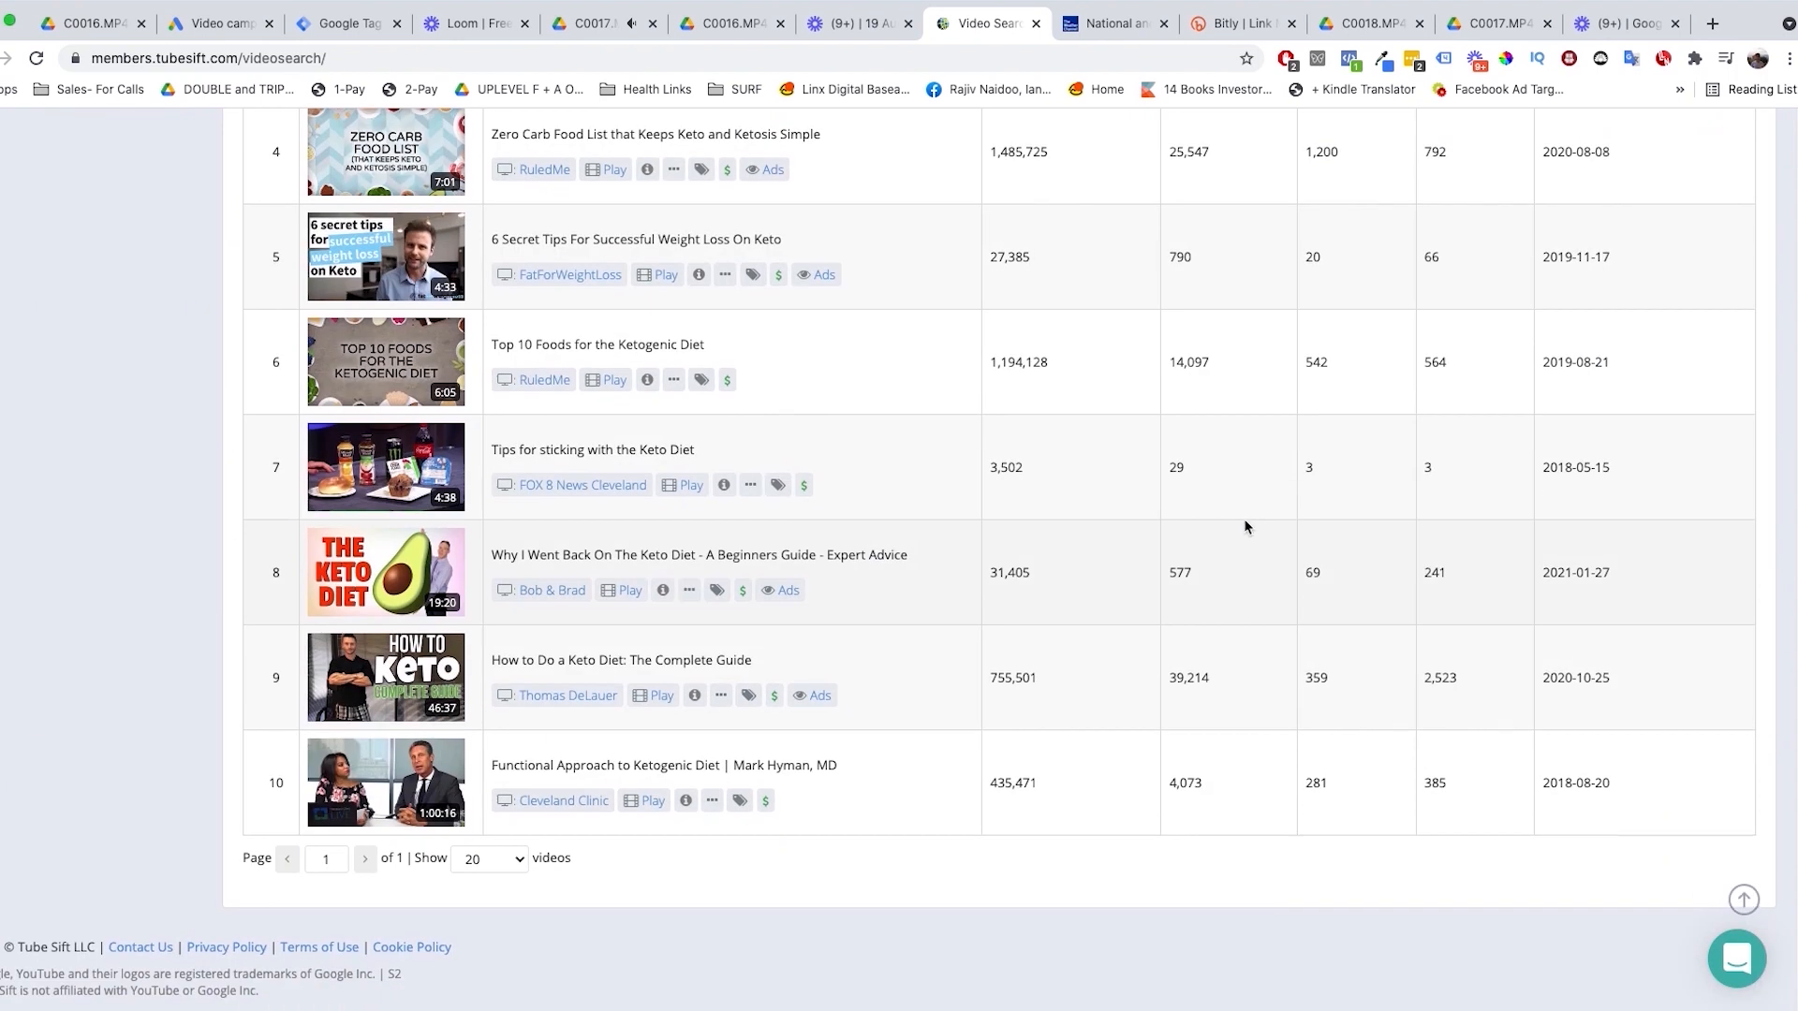
pyautogui.scroll(10, 1245, 523)
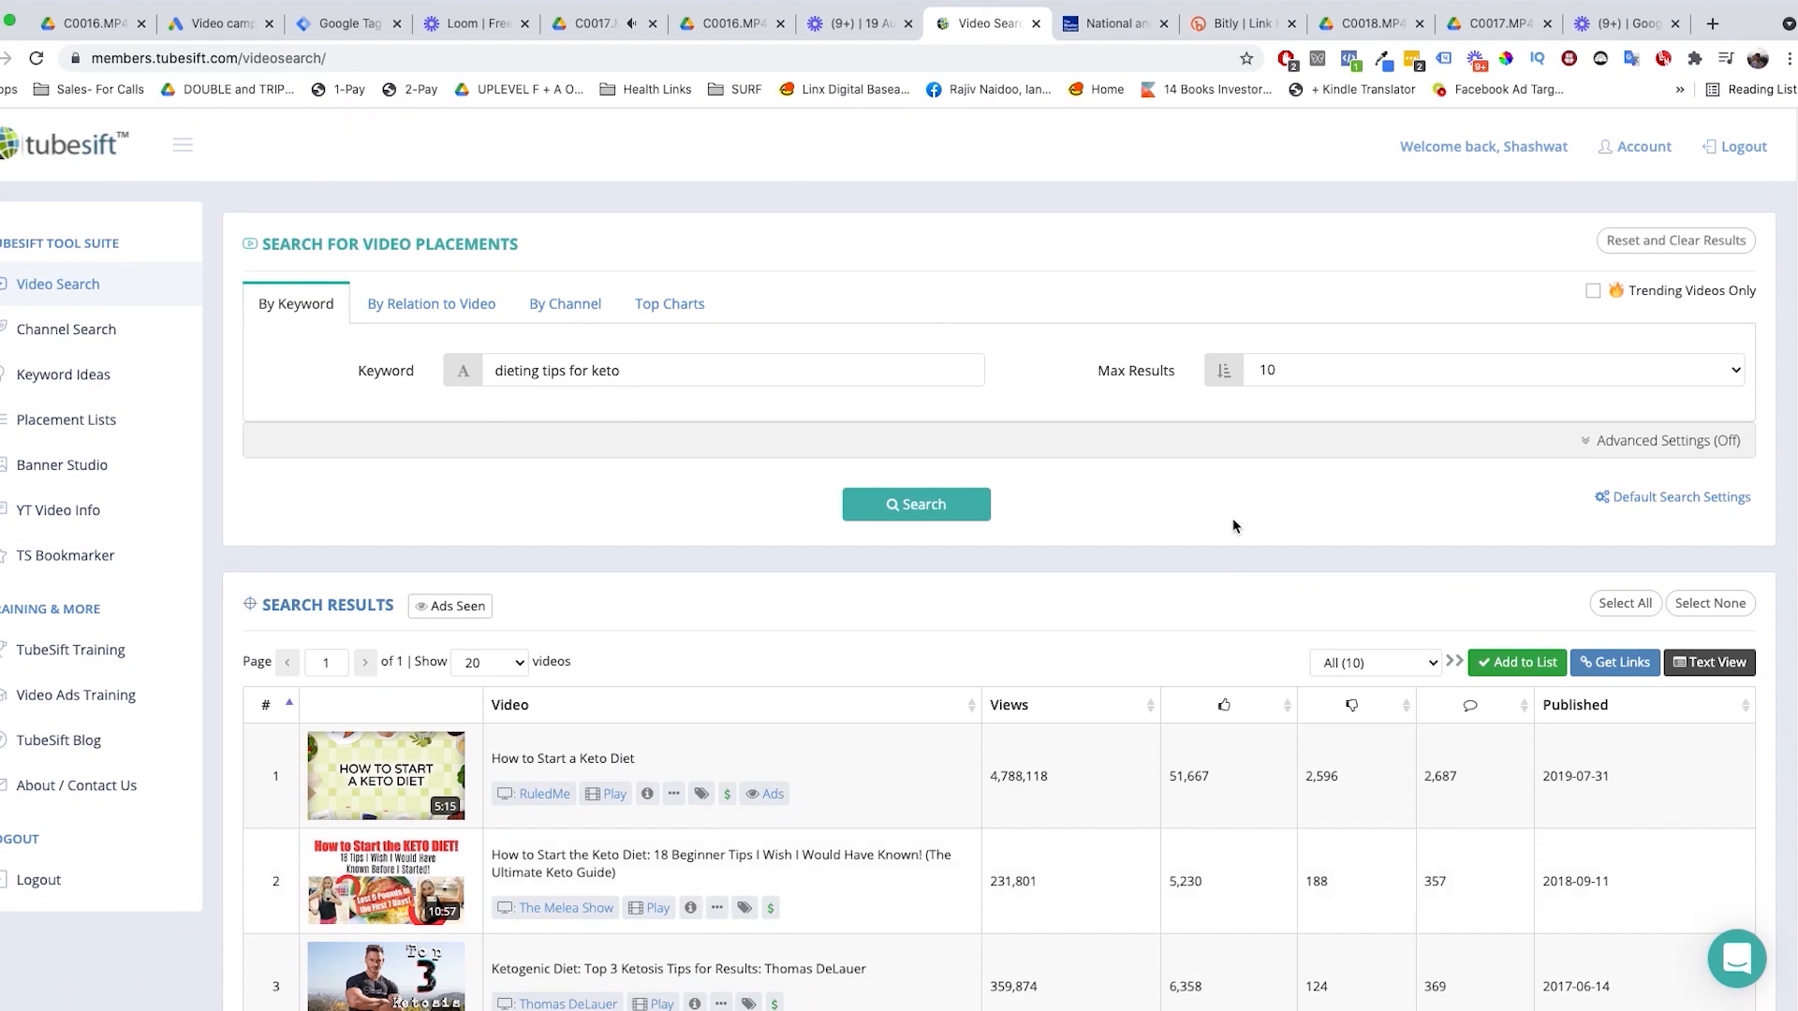
pyautogui.scroll(-5, 1232, 524)
pyautogui.scroll(5, 1232, 524)
# Step: Run a new video placement search by the keyword "how to scale your amazon business"
pyautogui.tripleClick(809, 366)
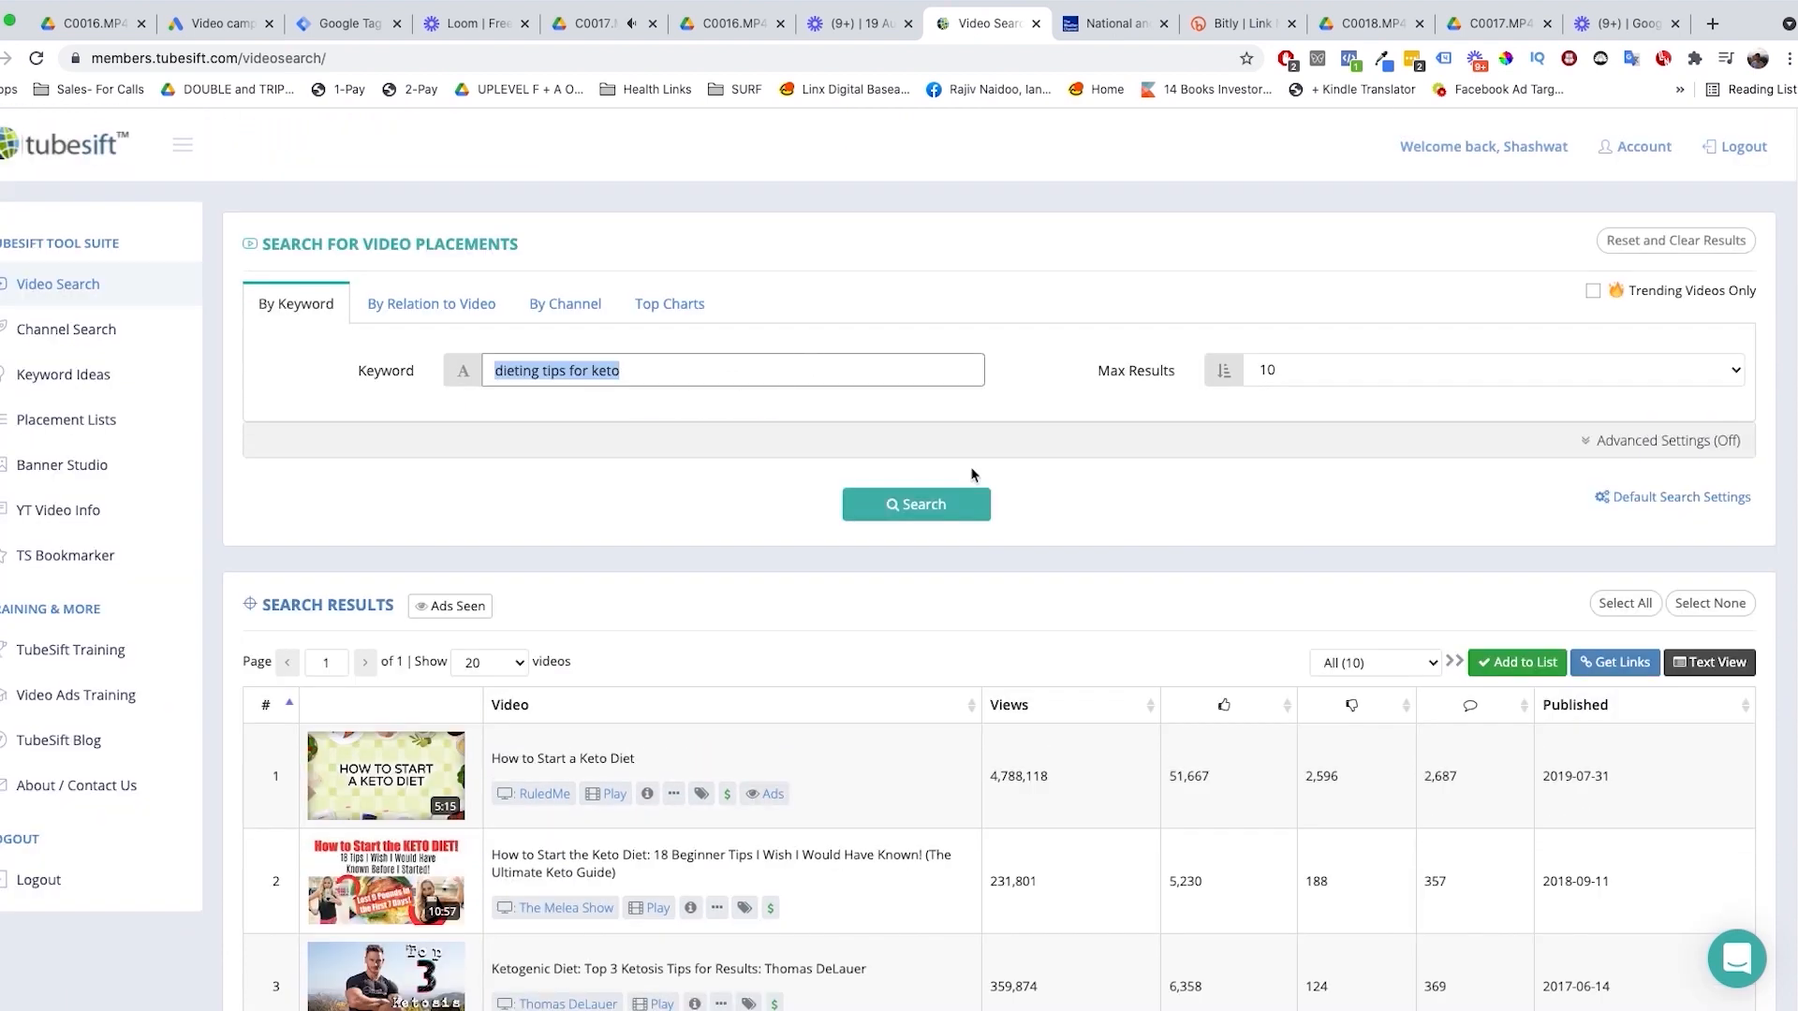
pyautogui.write('how to scale your a')
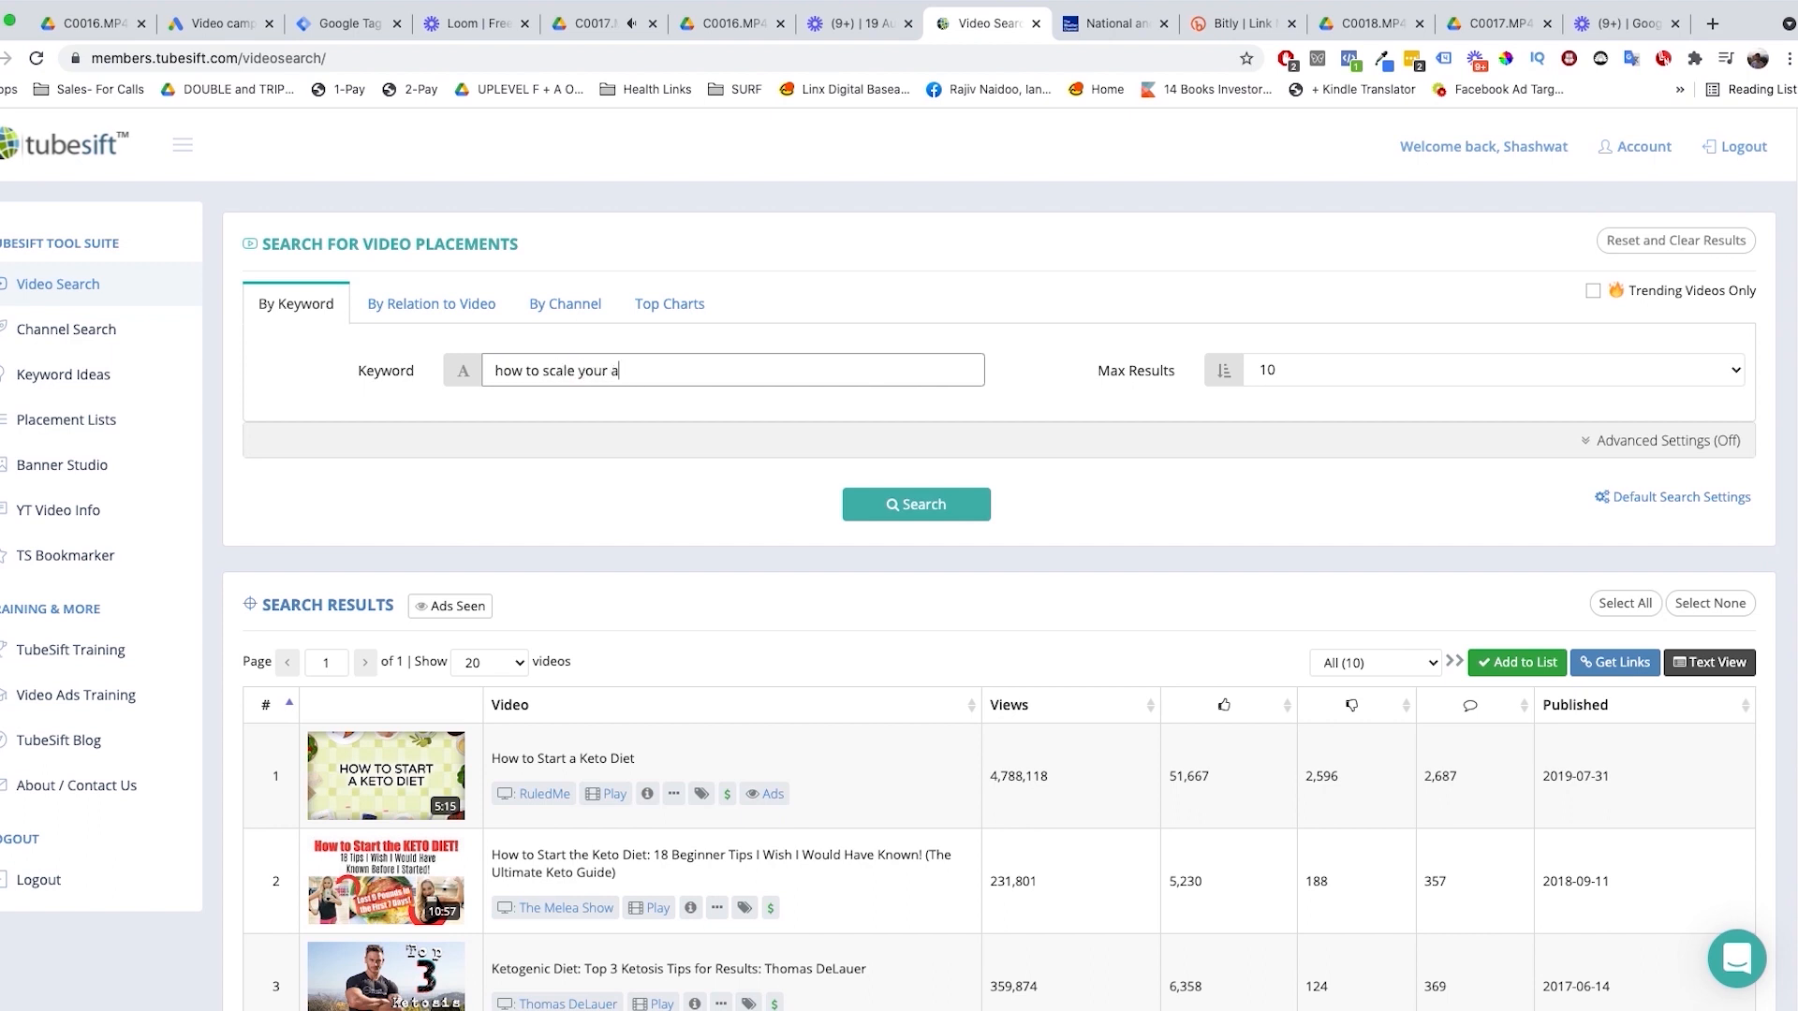
pyautogui.write('mazon business')
pyautogui.press('Return')
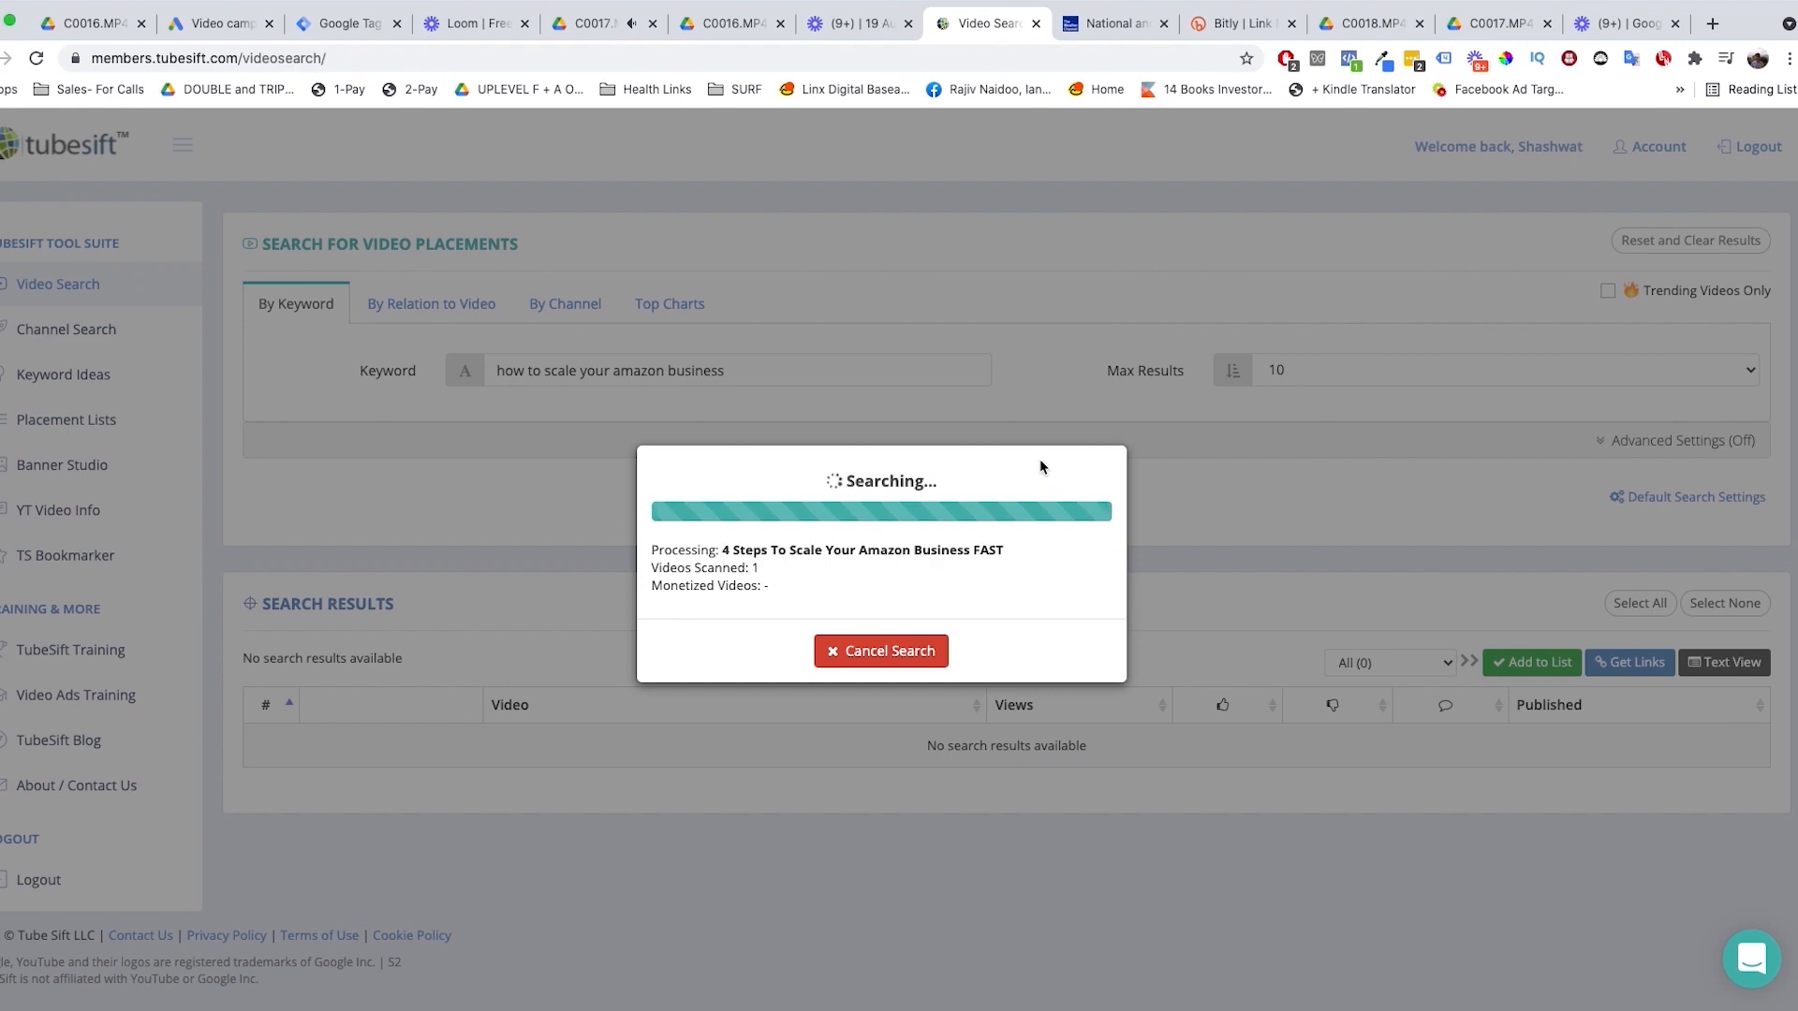
pyautogui.scroll(-2, 1030, 465)
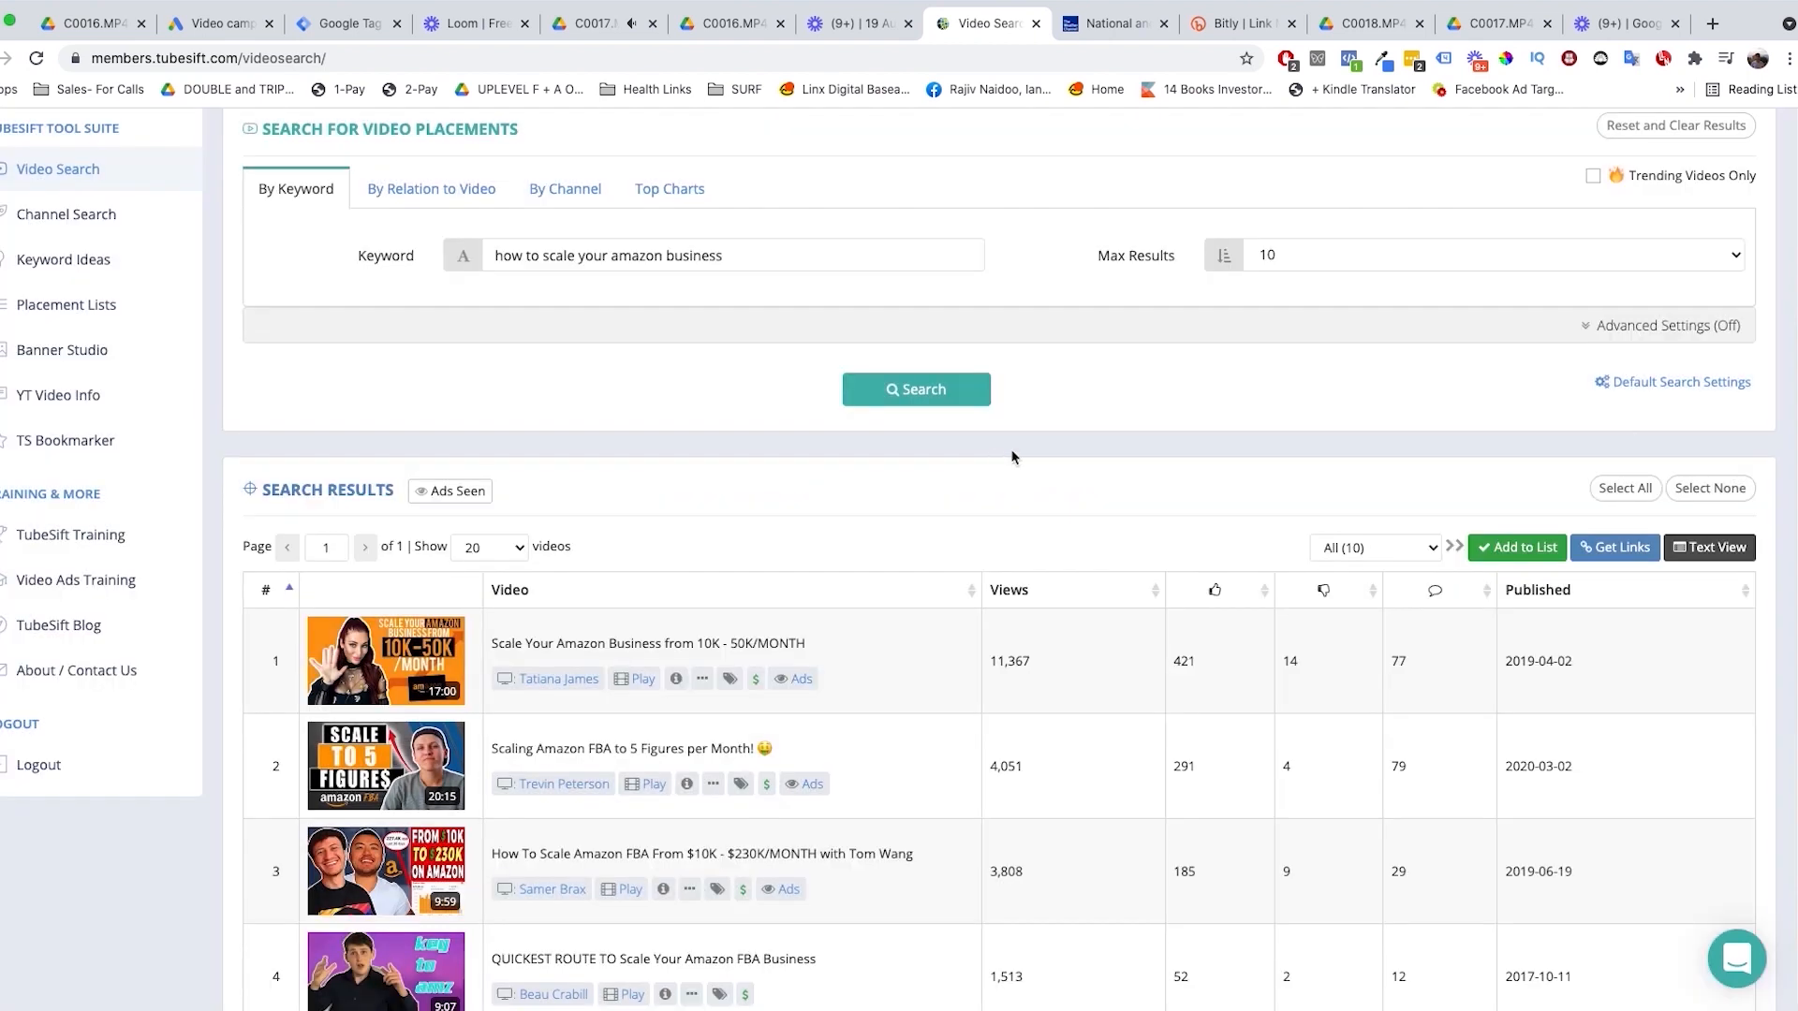
pyautogui.click(1615, 549)
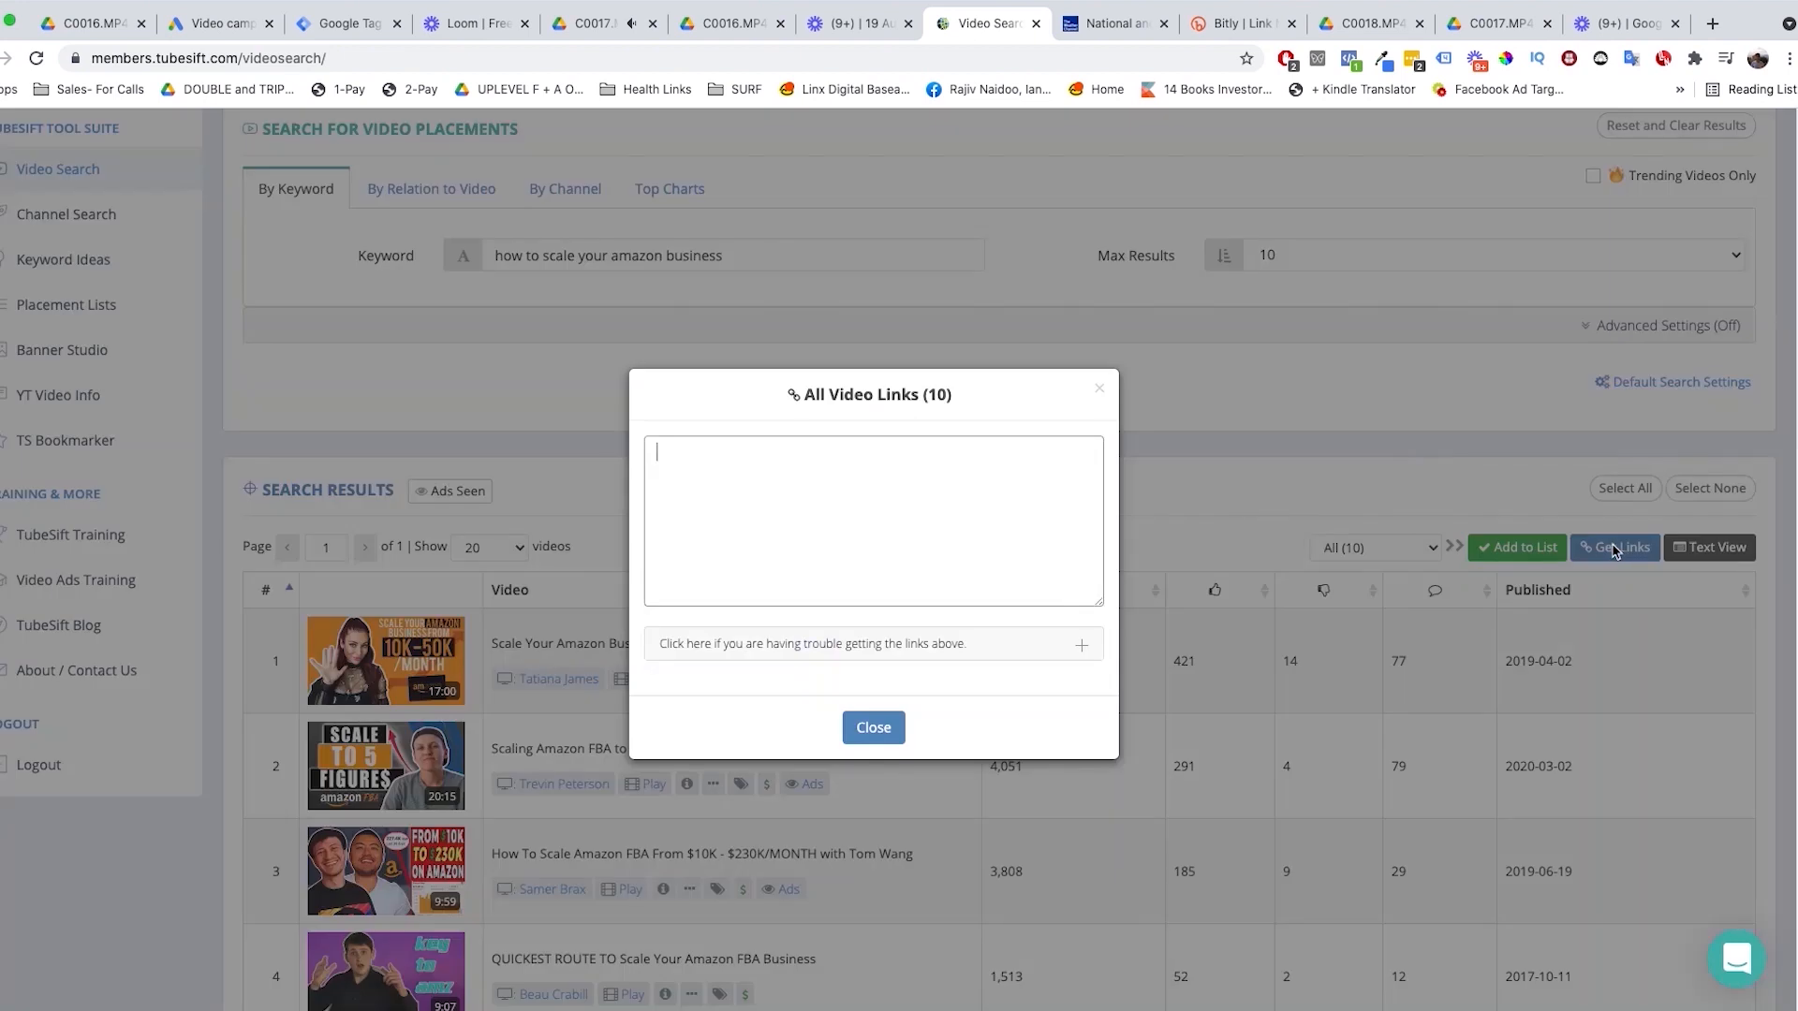
pyautogui.click(1615, 549)
pyautogui.click(1516, 548)
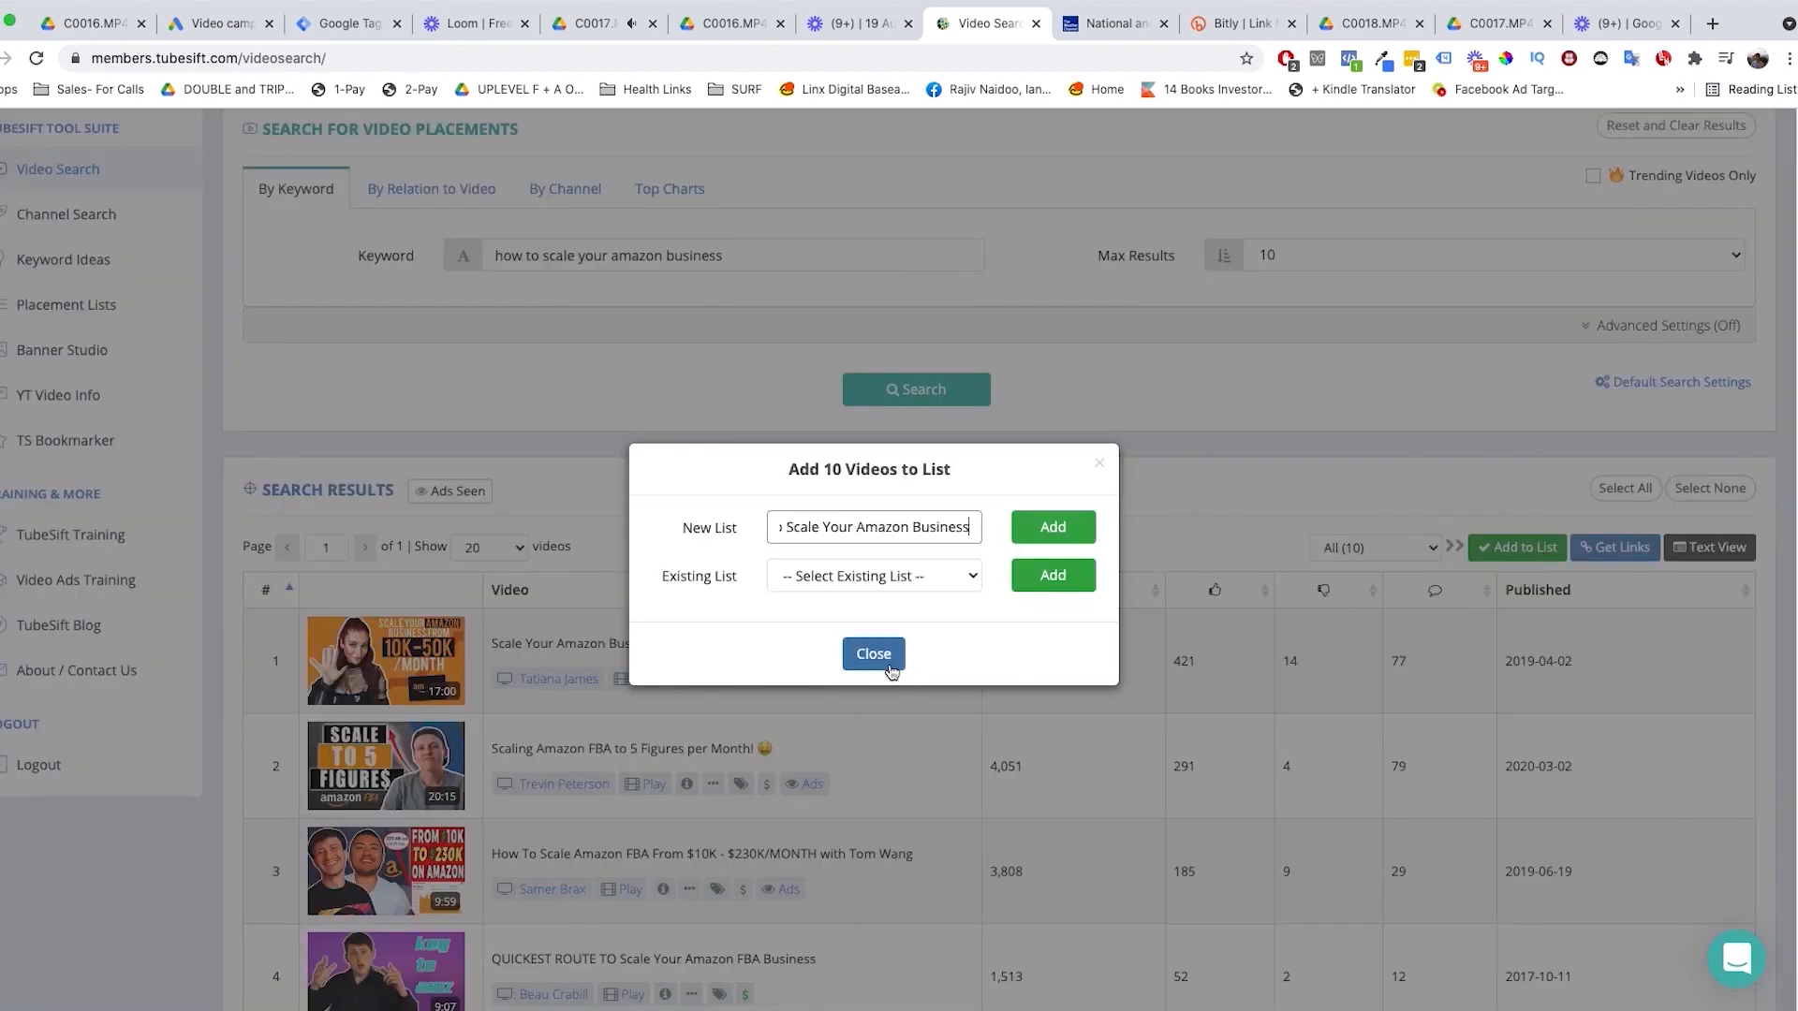
pyautogui.click(887, 666)
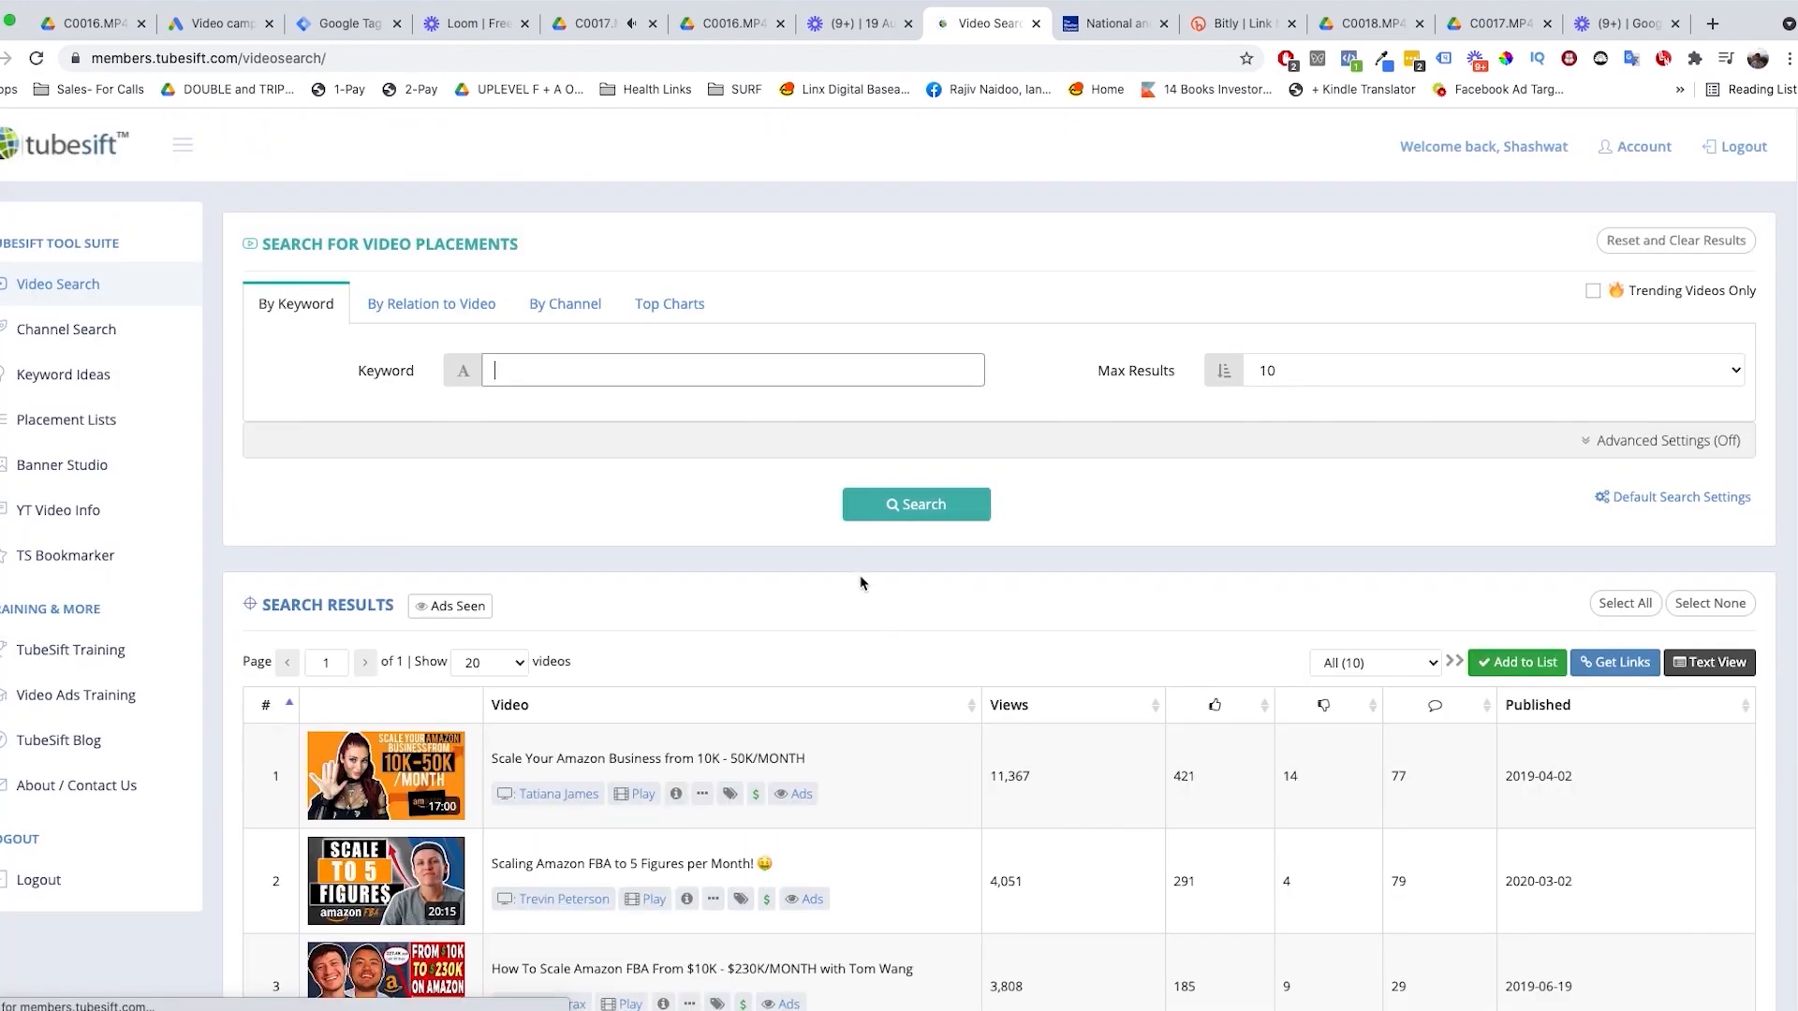
# Step: Get the links of all videos in the Amazon business search results and copy the whole list
pyautogui.click(1603, 665)
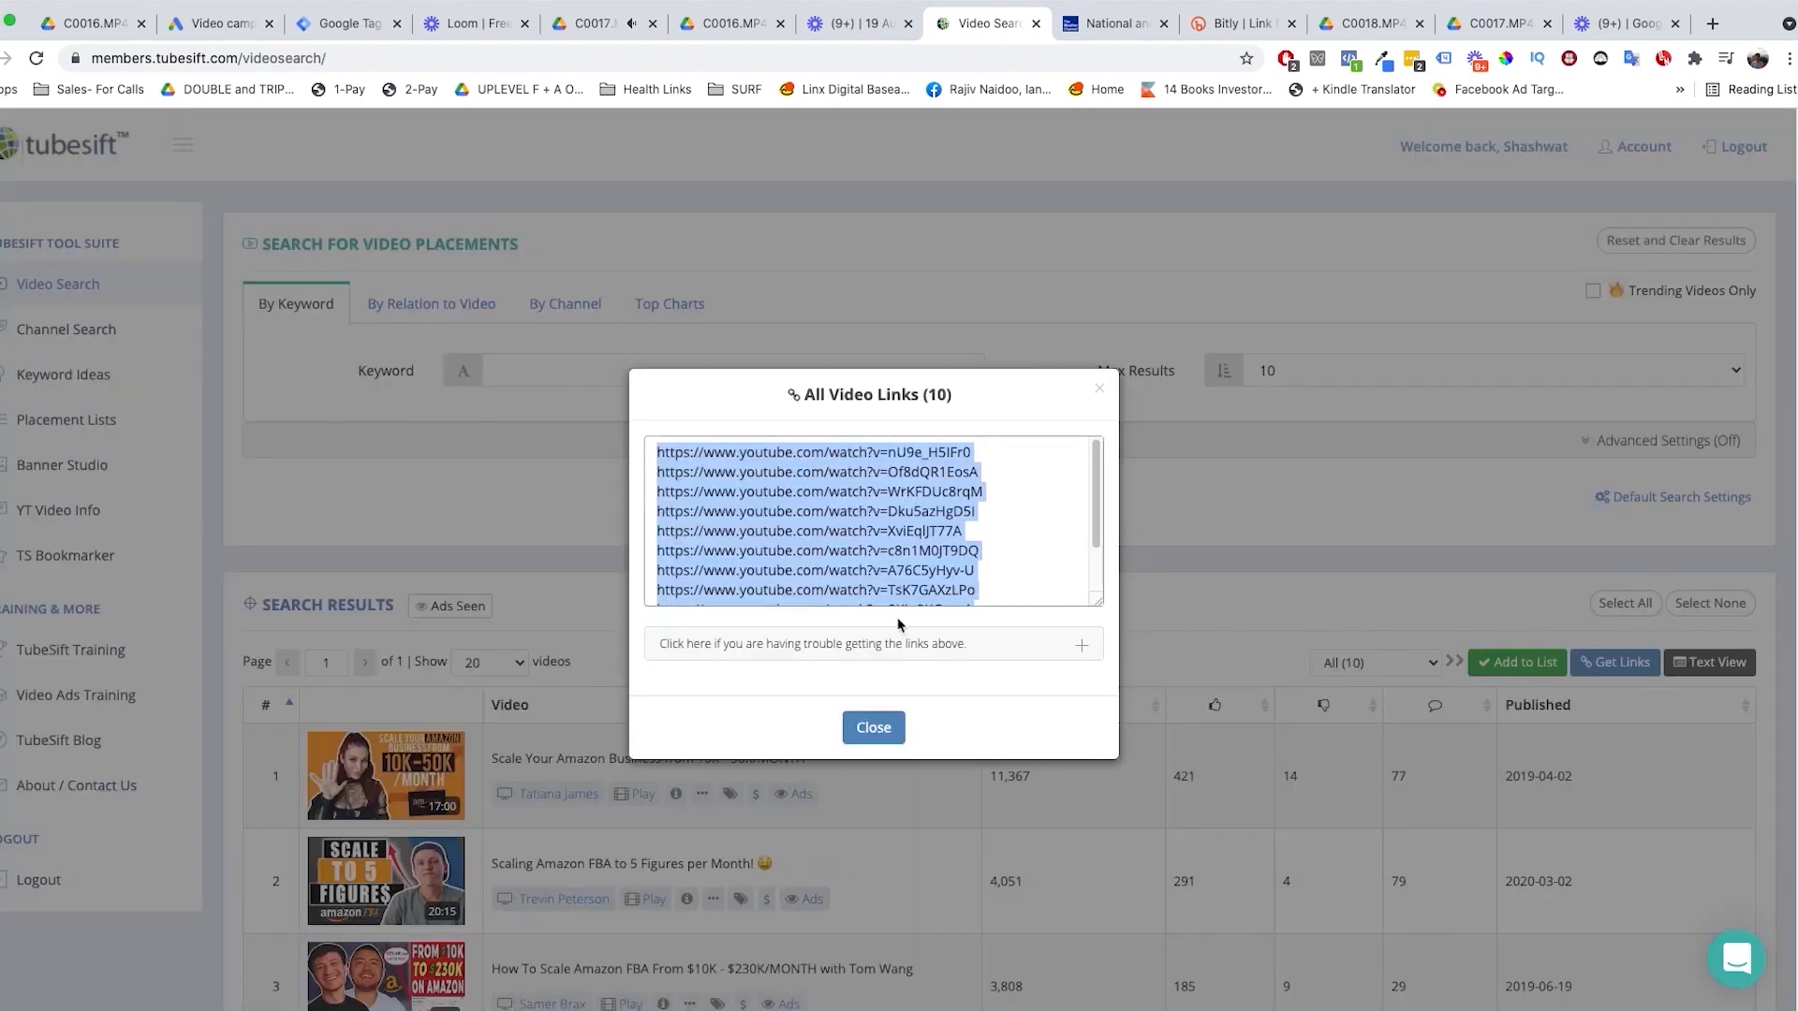
pyautogui.rightClick(827, 530)
pyautogui.click(883, 650)
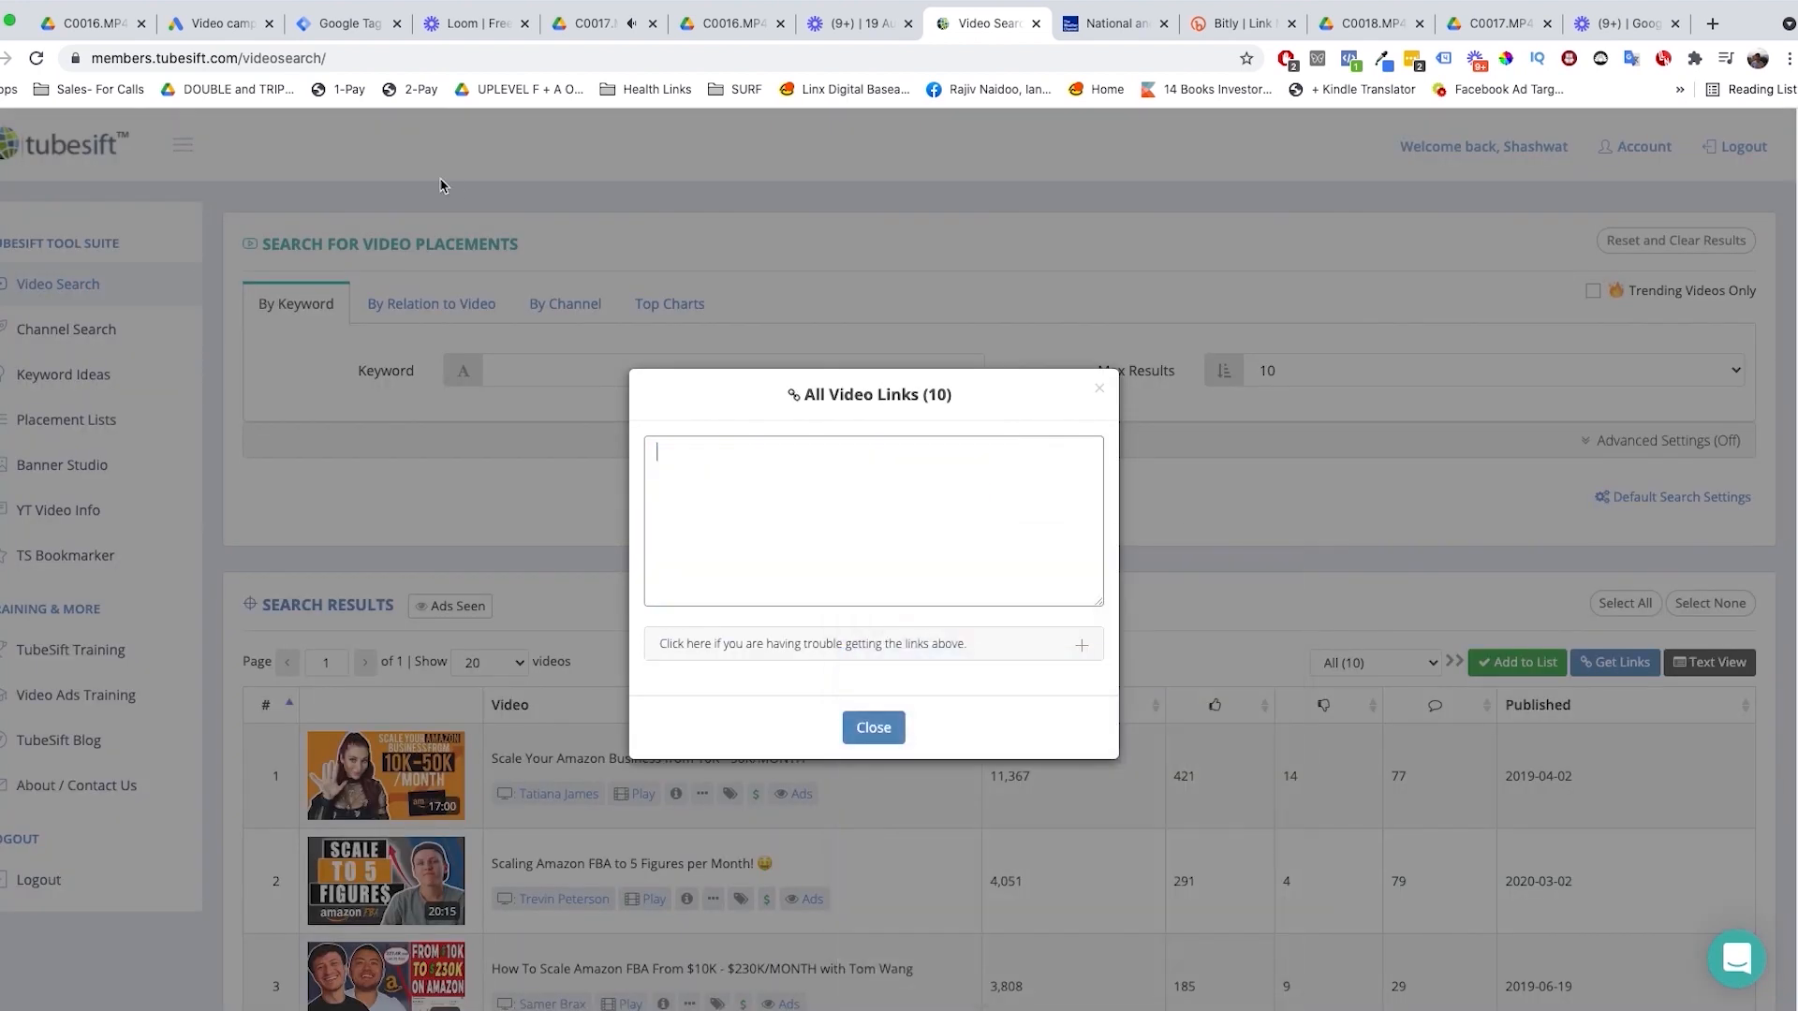
# Step: Switch to Google Ads, clear the selected placements and add the copied YouTube video URLs as the ad group's placements
pyautogui.click(199, 28)
pyautogui.click(1158, 531)
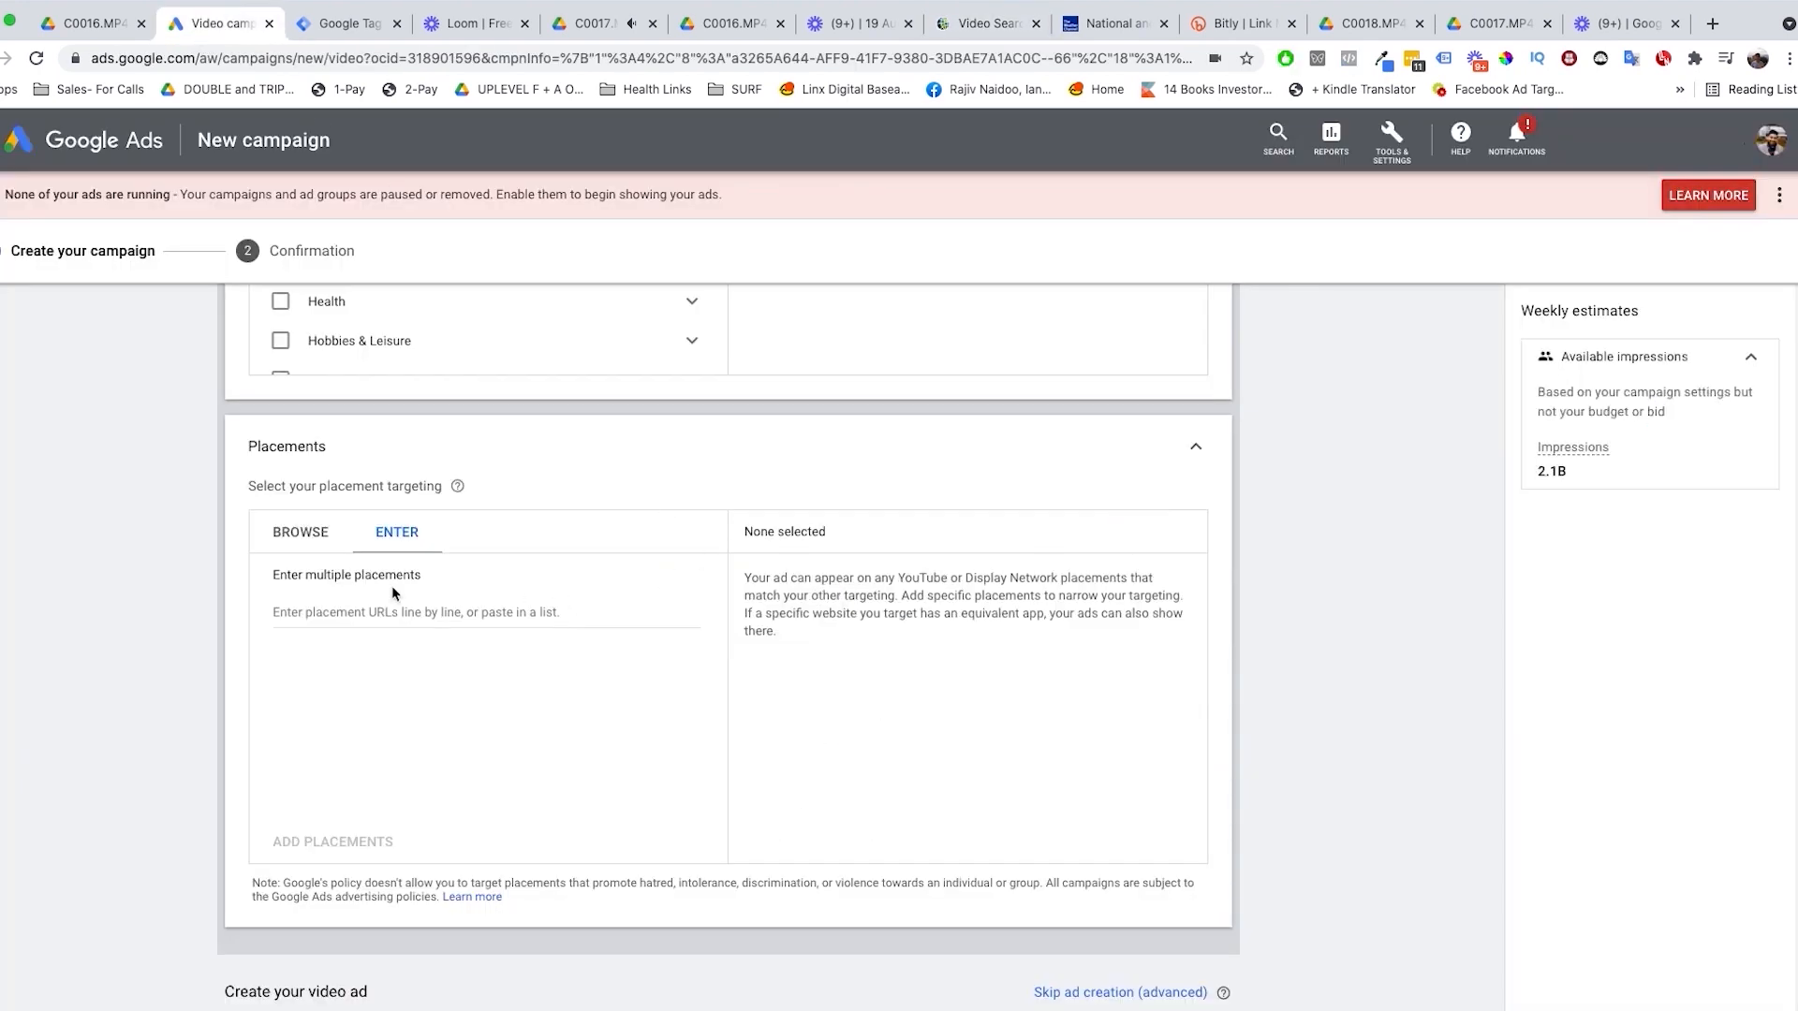
pyautogui.click(447, 610)
pyautogui.press('super+v')
pyautogui.click(398, 842)
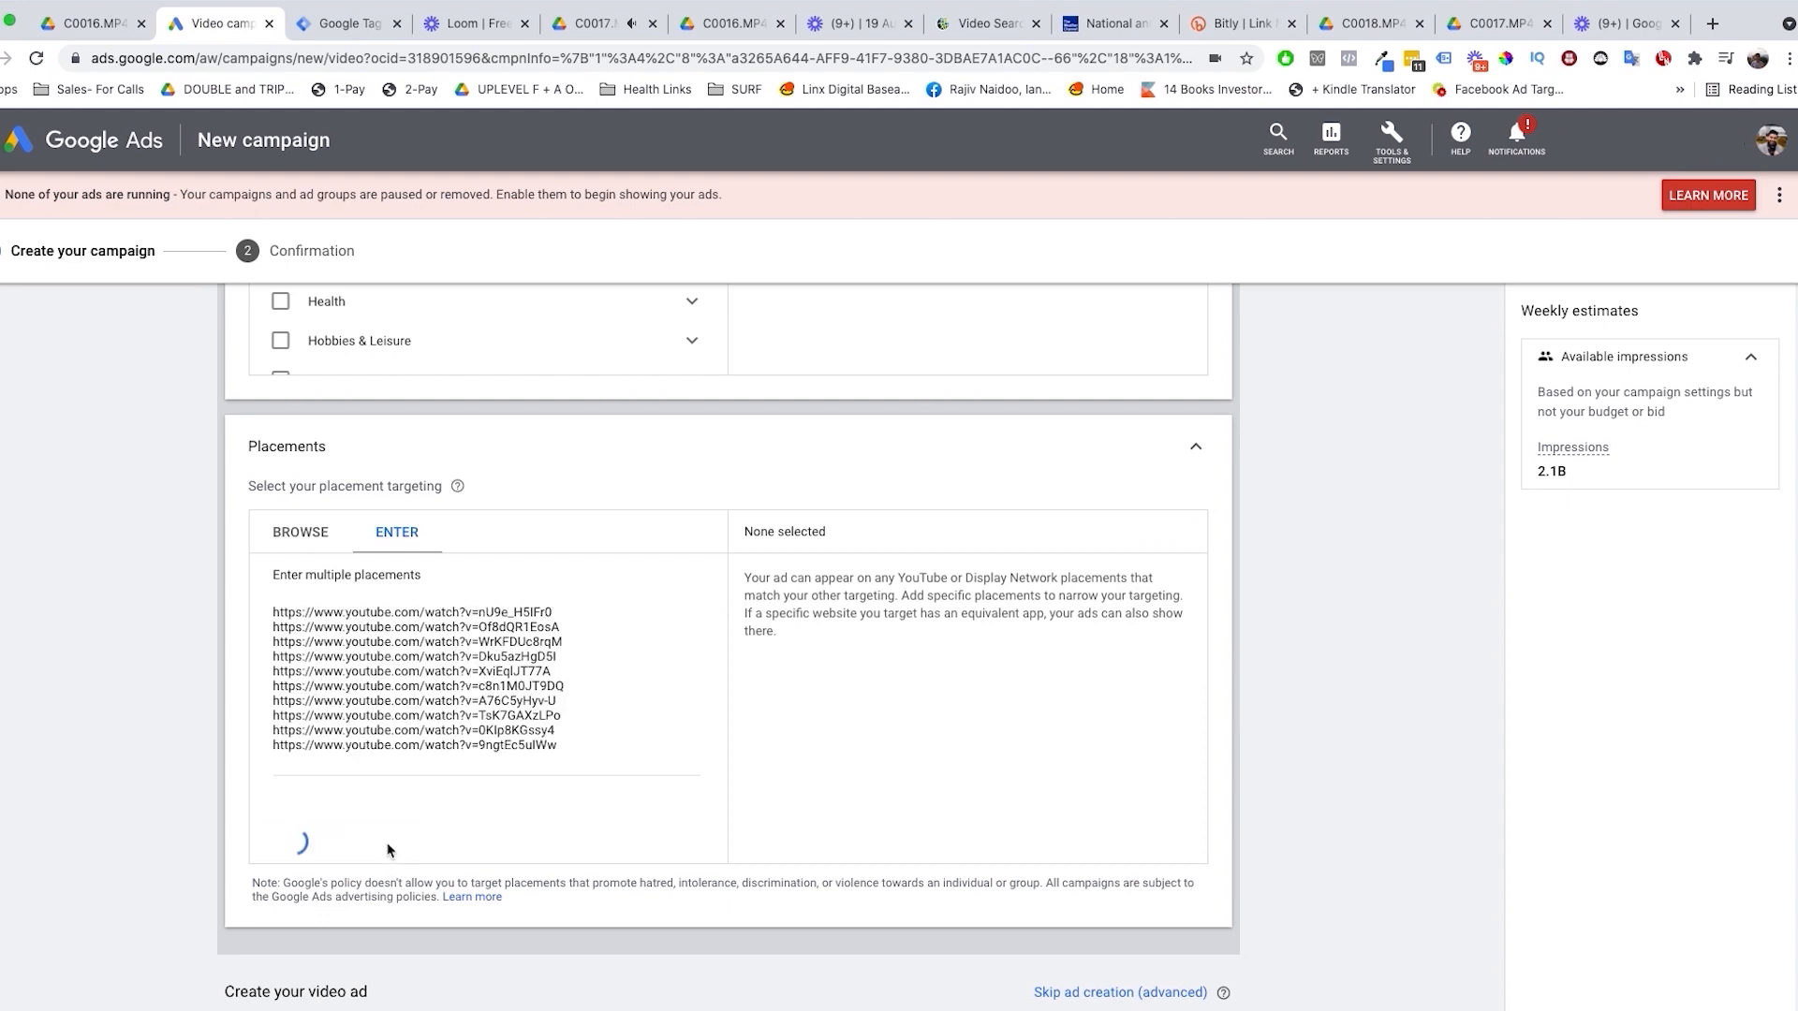
pyautogui.scroll(-5, 945, 775)
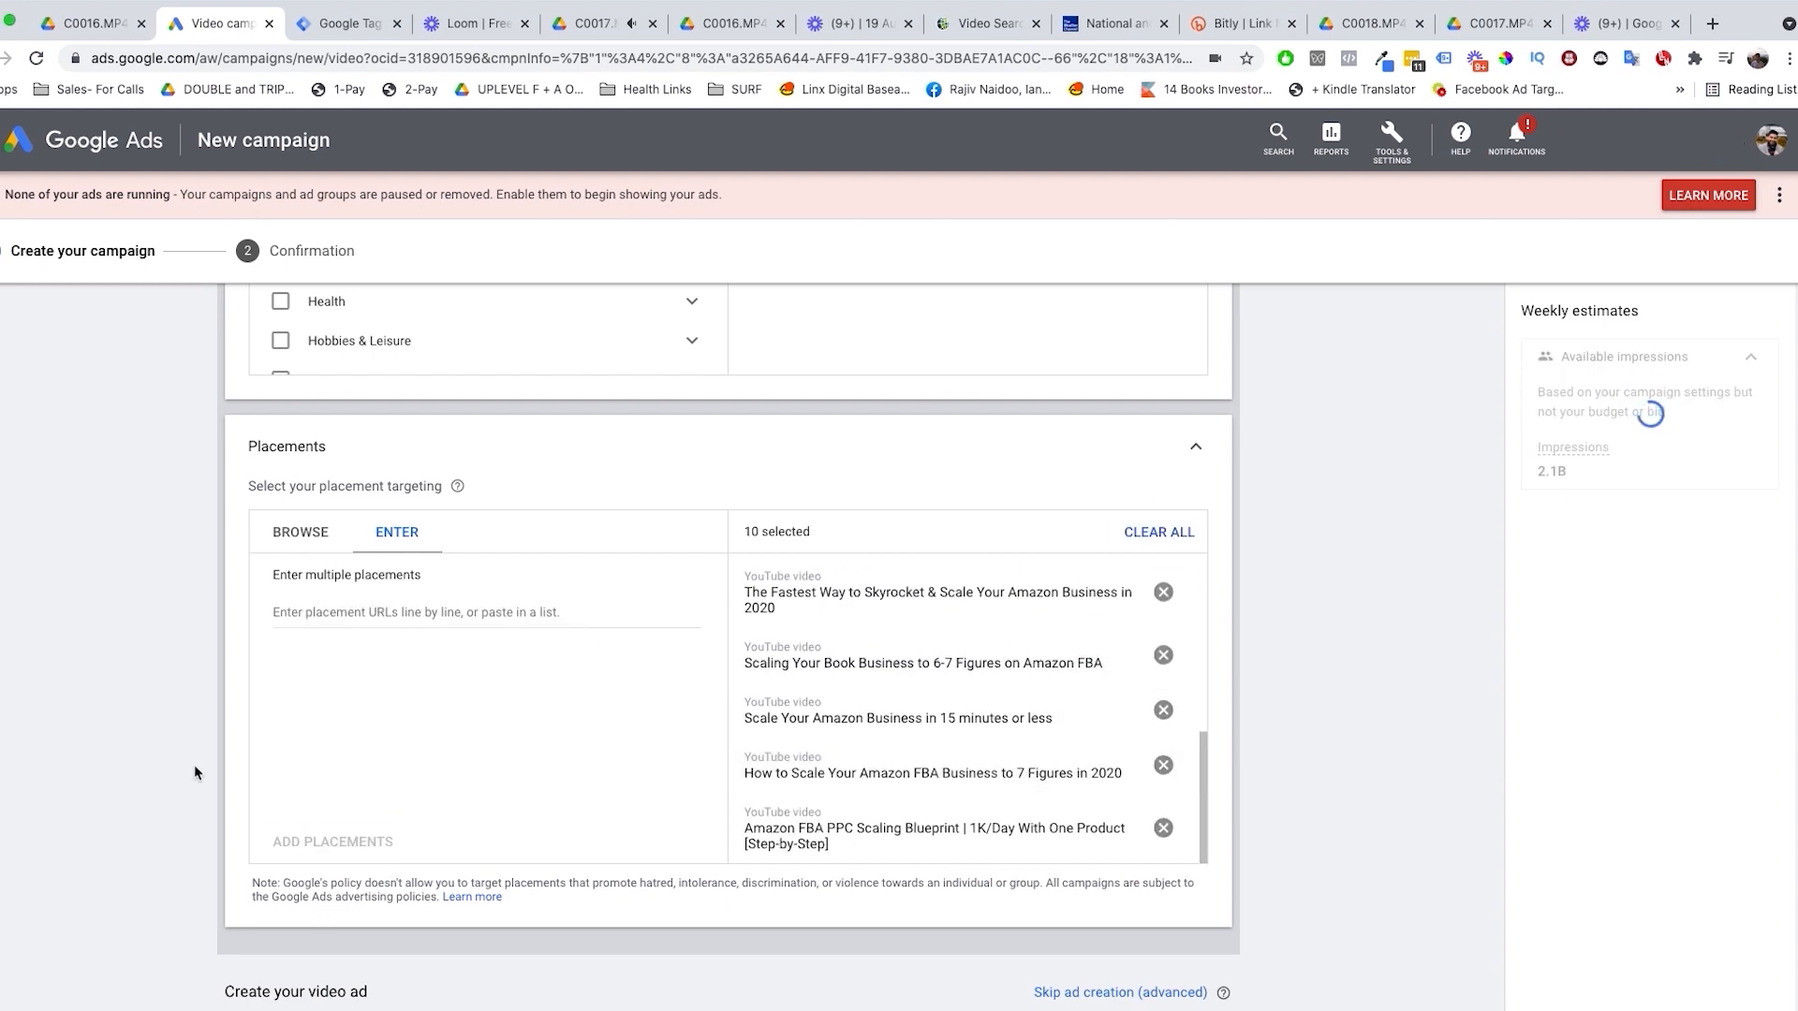
pyautogui.scroll(-3, 441, 730)
pyautogui.scroll(3, 567, 688)
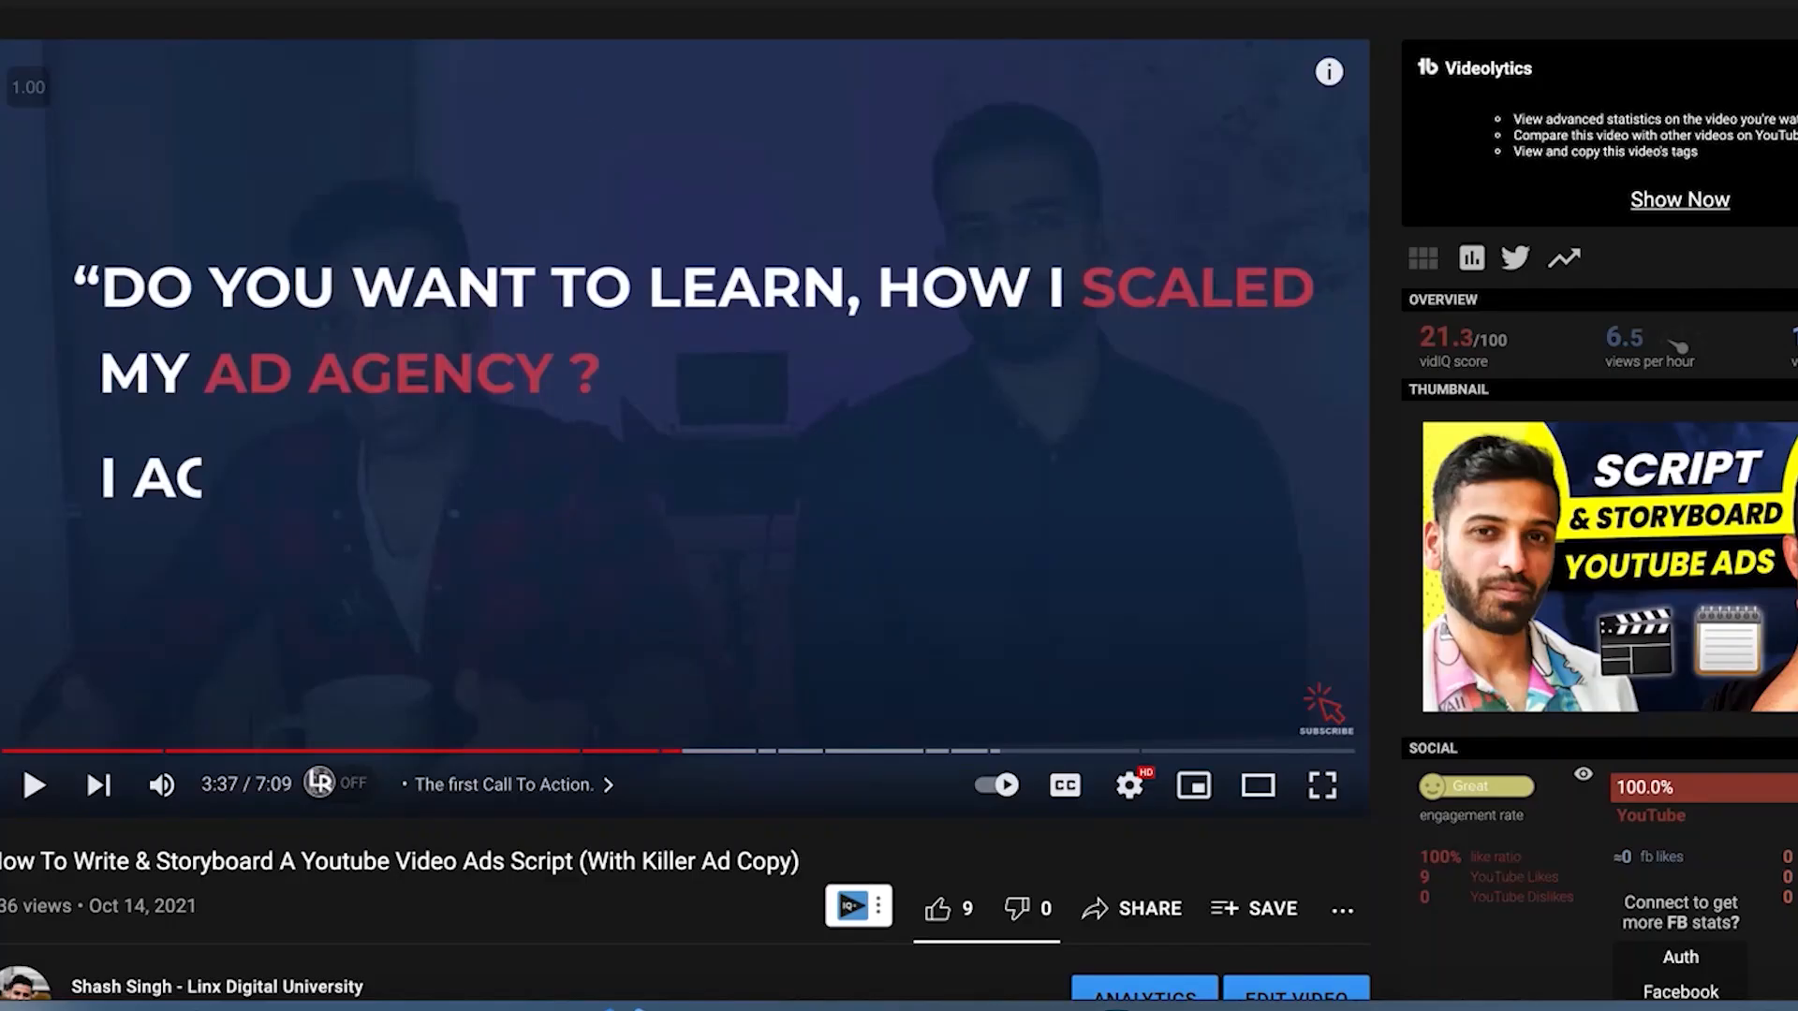
# Step: Copy the URL of the YouTube video "How To Write & Storyboard A Youtube Video Ads Script (With Killer Ad Copy)" and use it for the video ad
pyautogui.rightClick(535, 2)
pyautogui.click(618, 40)
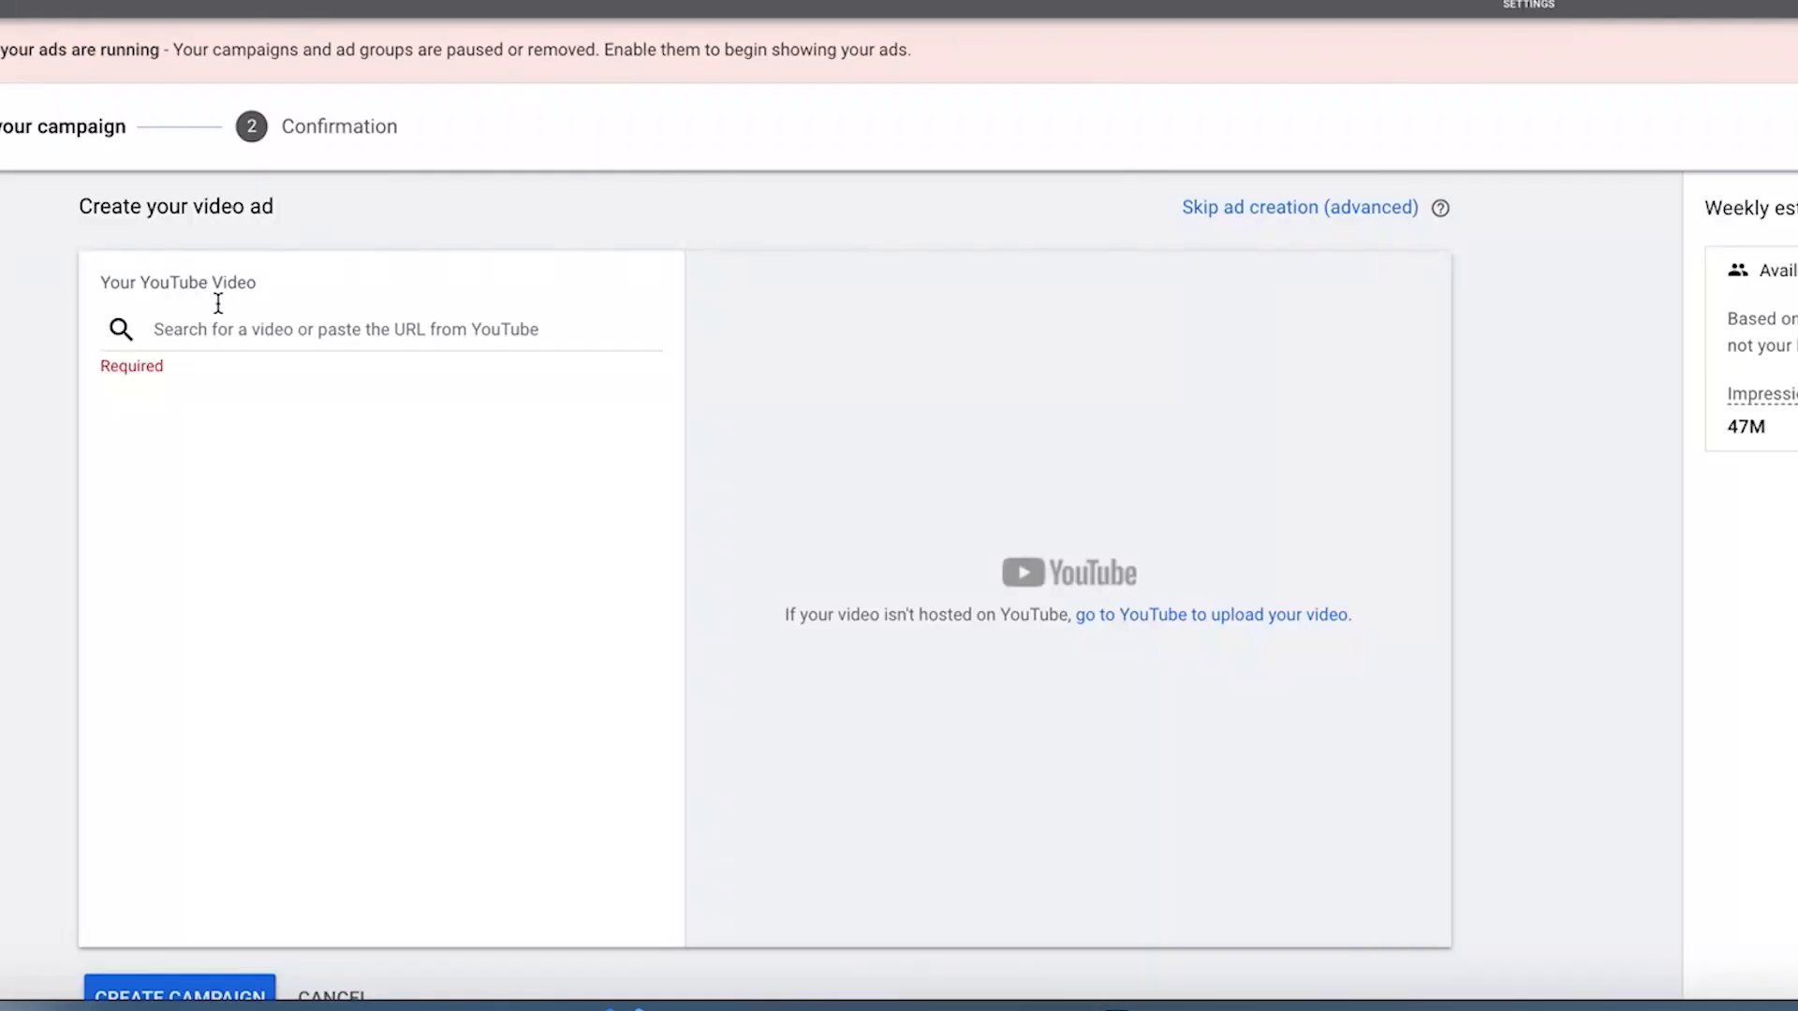
pyautogui.click(171, 329)
pyautogui.hotkey('ctrl', 'v')
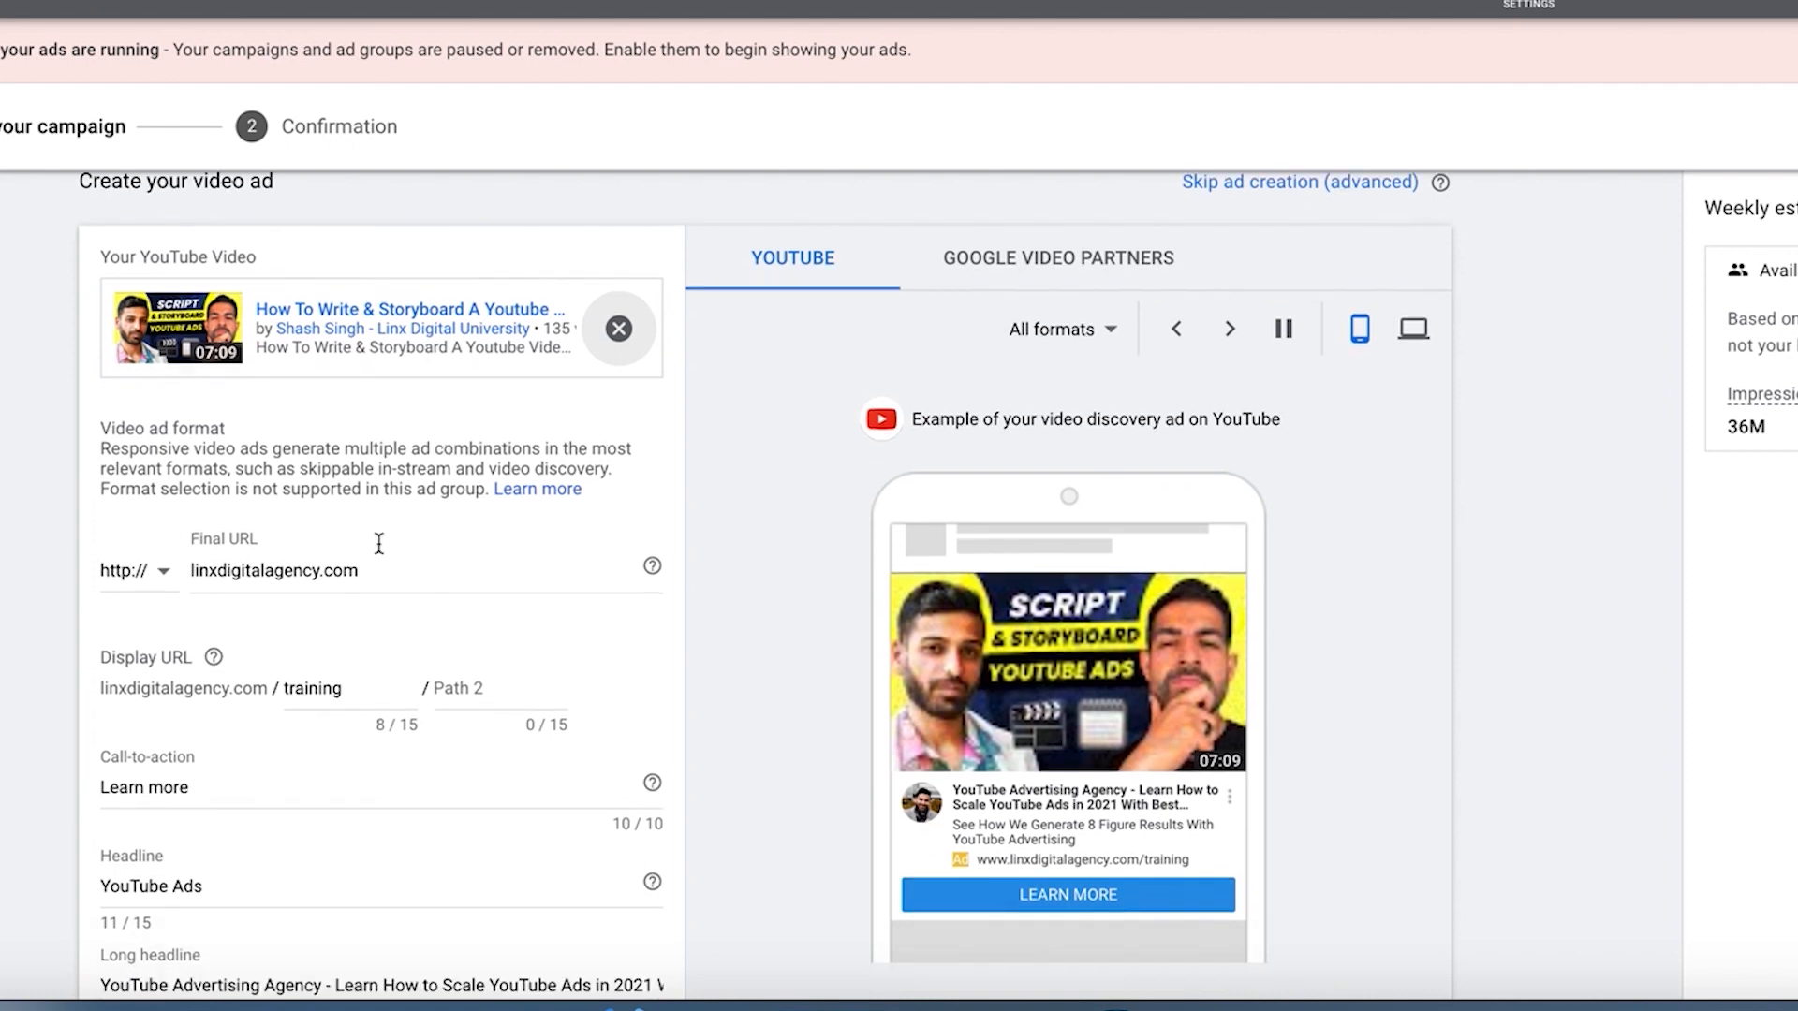
# Step: Examine the ad's URLs, call-to-action, headlines and description alongside its in-stream and video discovery previews
pyautogui.scroll(-1, 379, 544)
pyautogui.scroll(2, 380, 544)
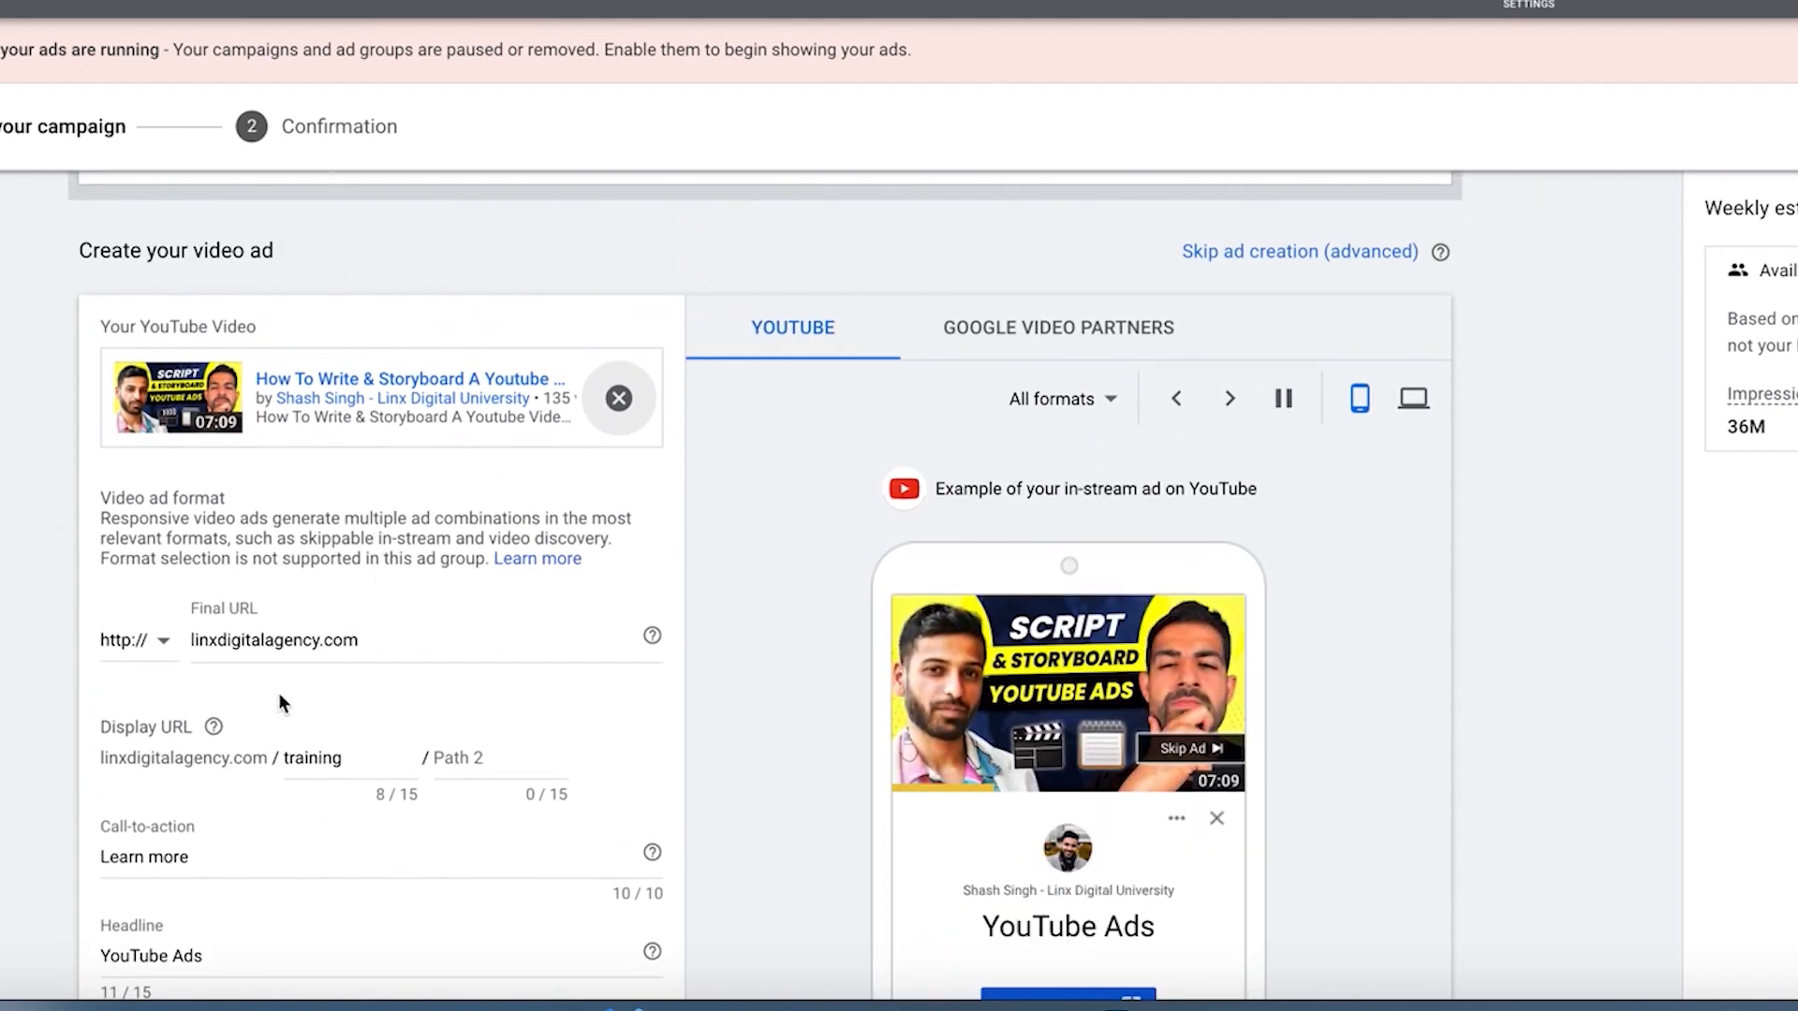
pyautogui.scroll(-3, 300, 661)
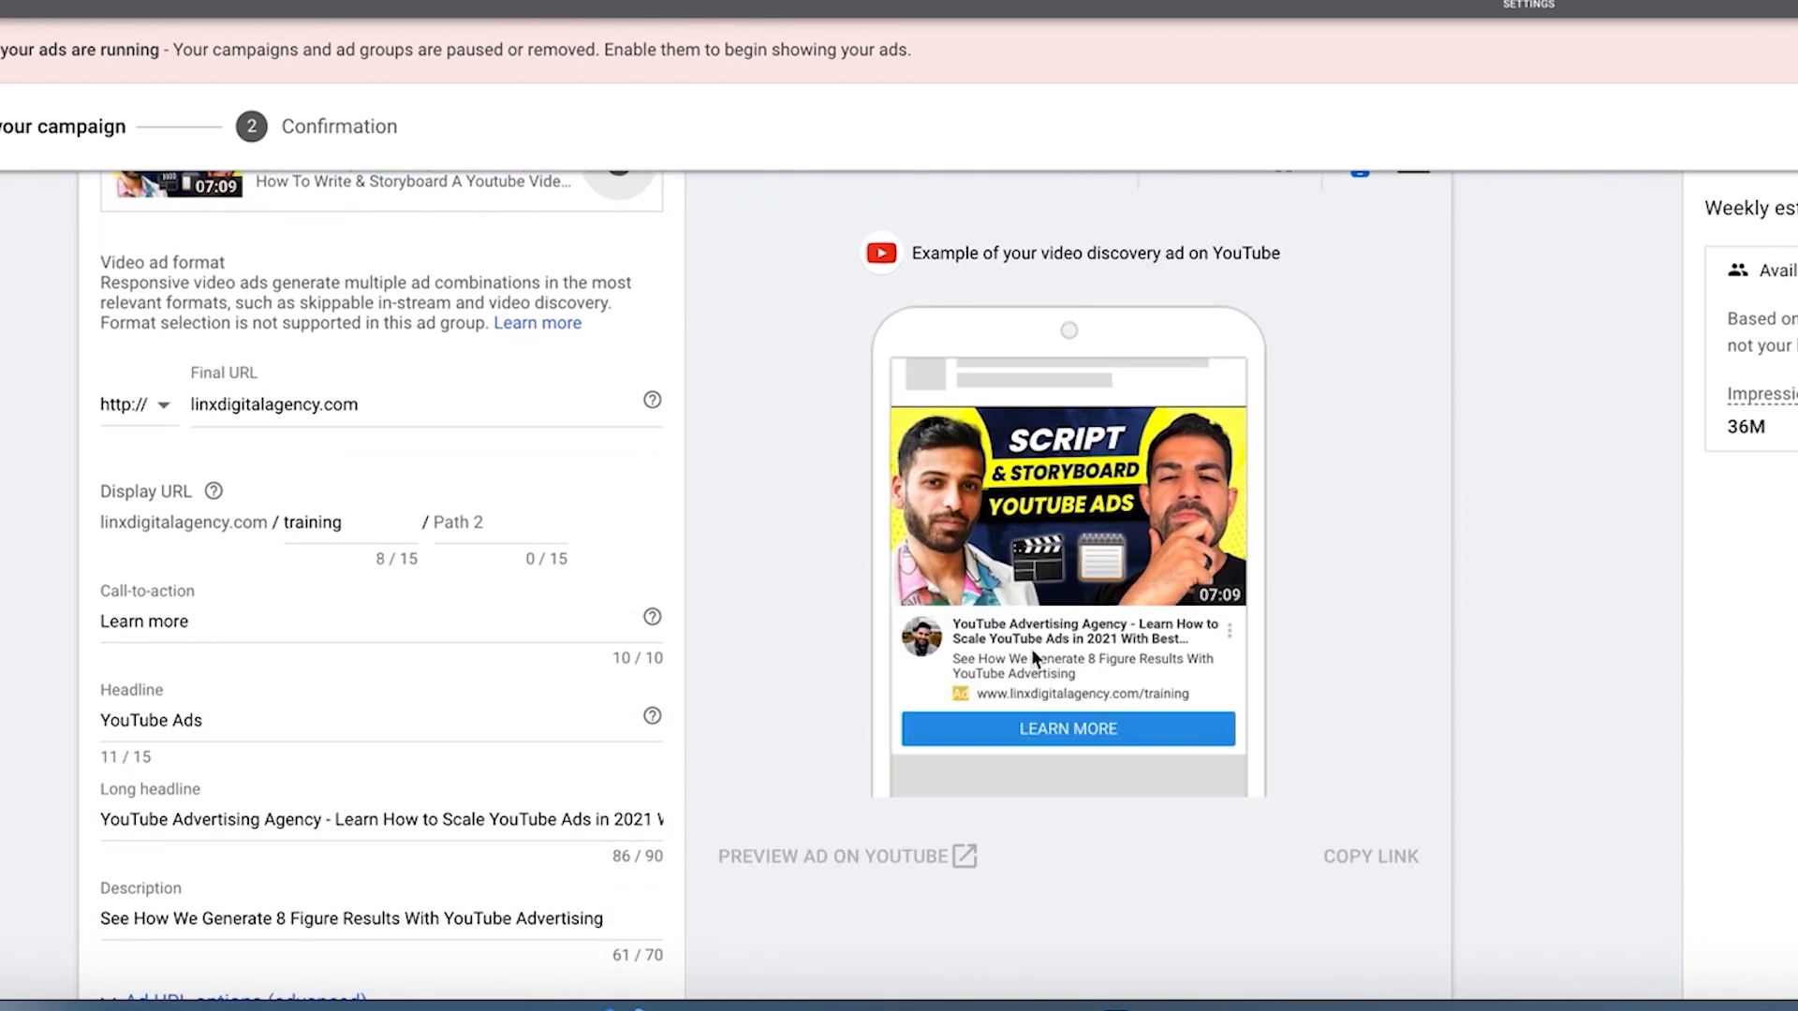
pyautogui.moveTo(1032, 651); pyautogui.dragTo(1099, 701)
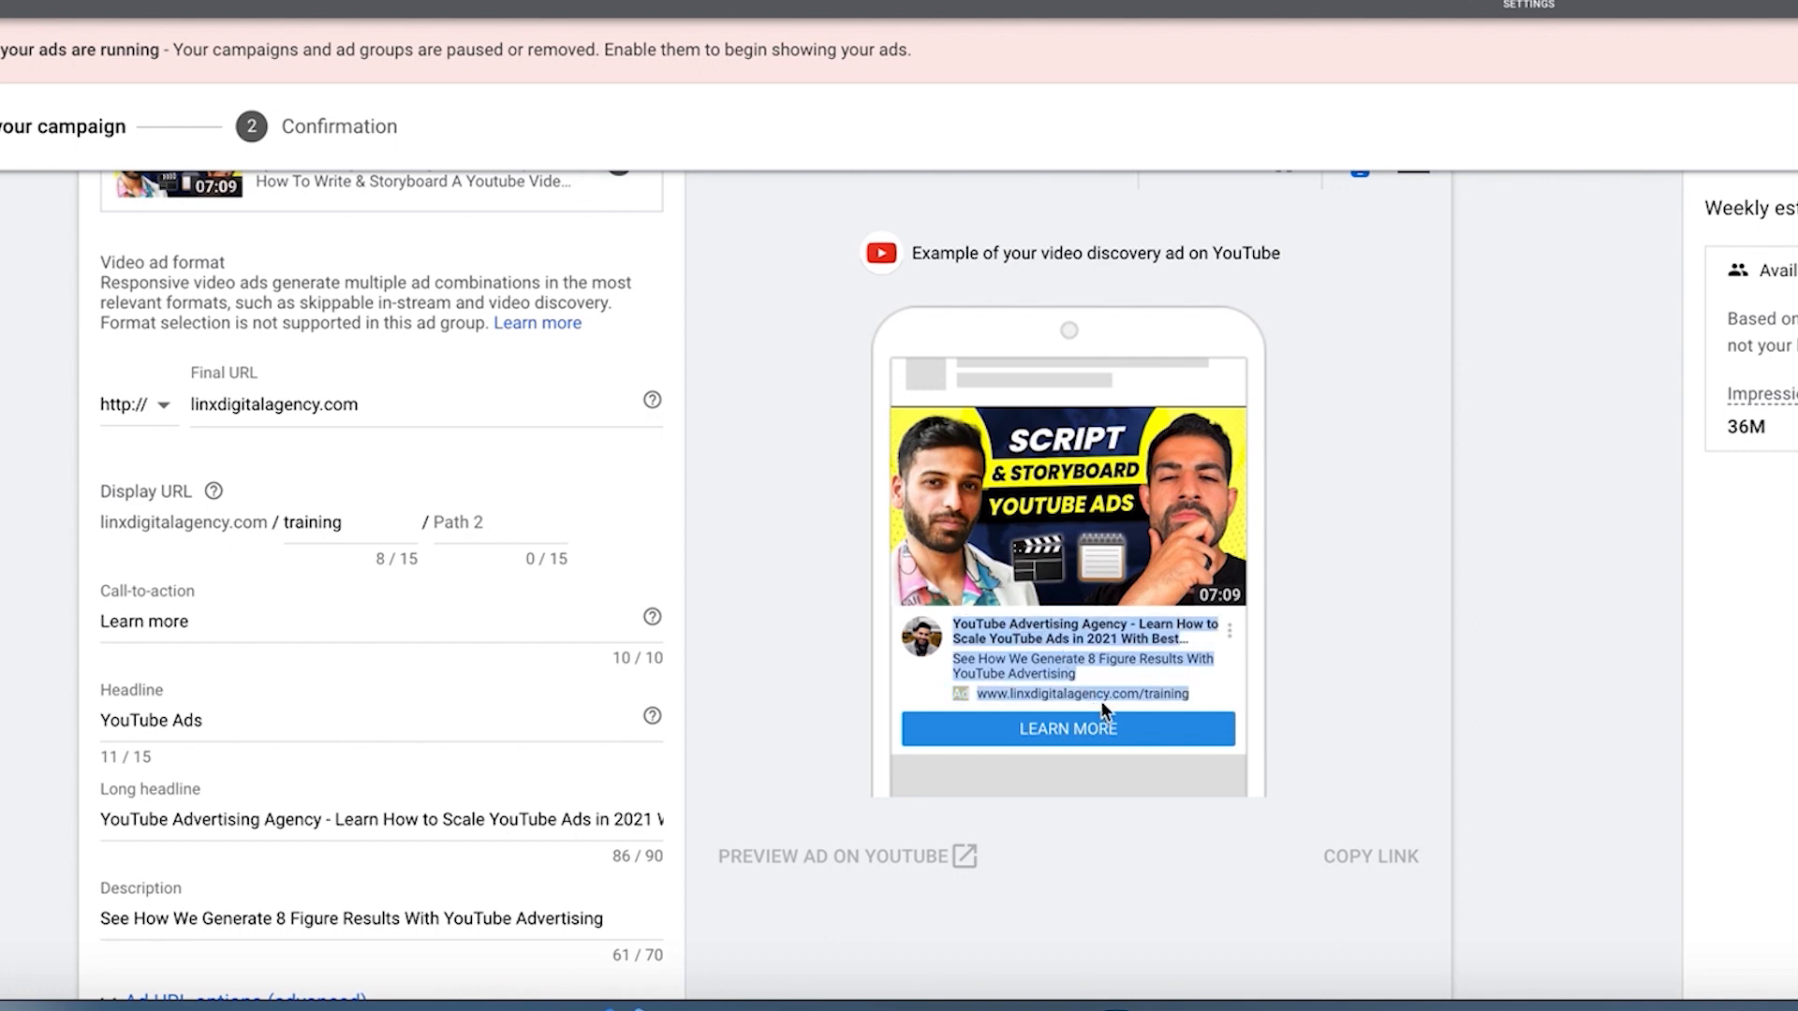
pyautogui.scroll(3, 1099, 700)
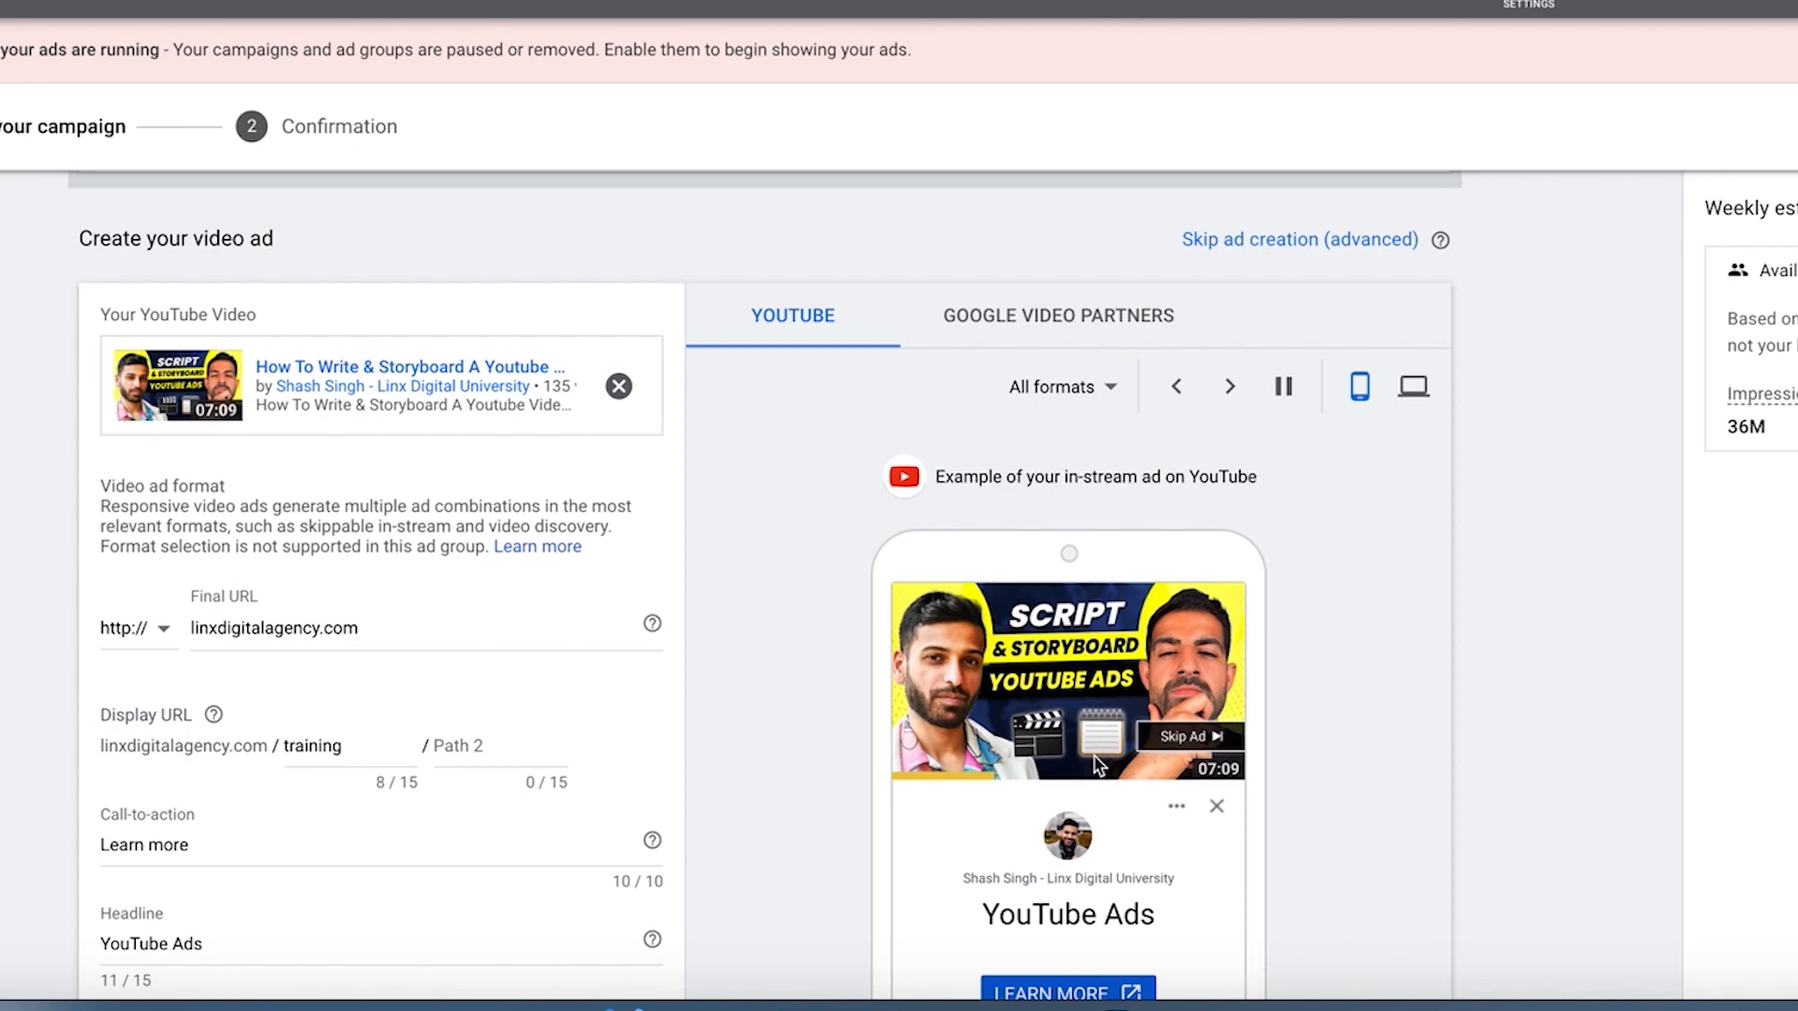
pyautogui.scroll(-1, 1098, 764)
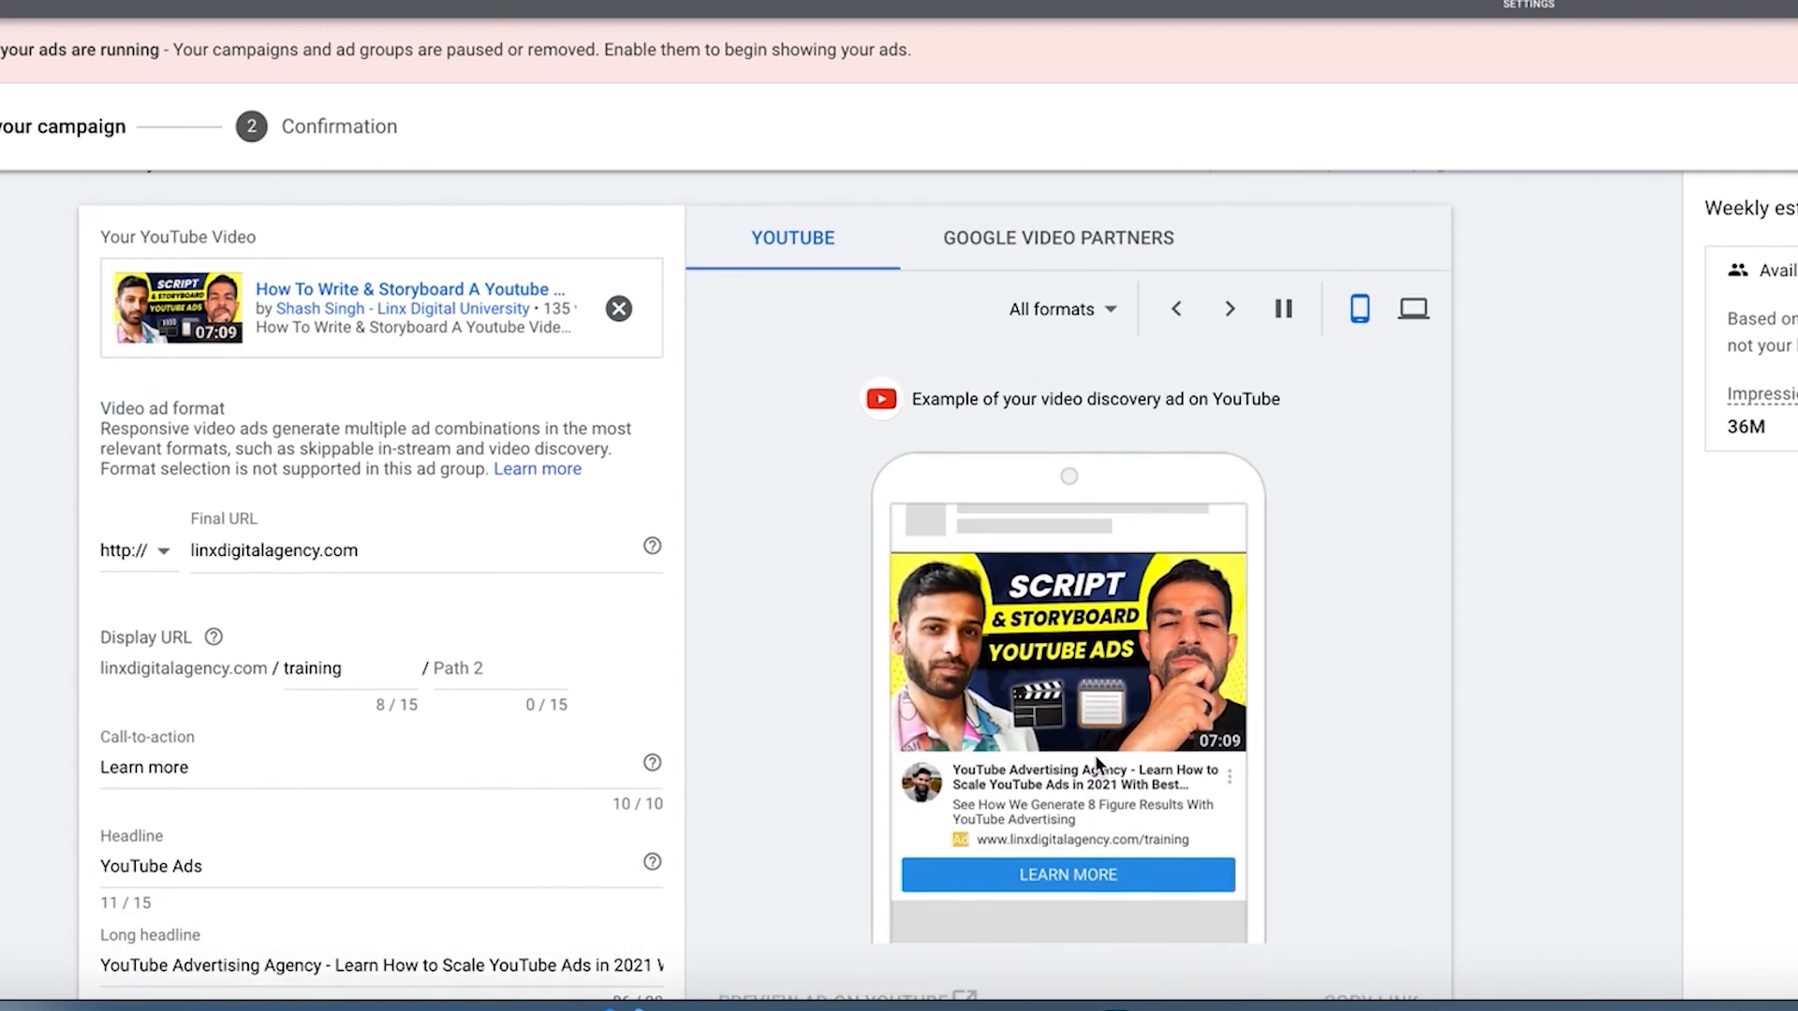
pyautogui.scroll(1, 1096, 757)
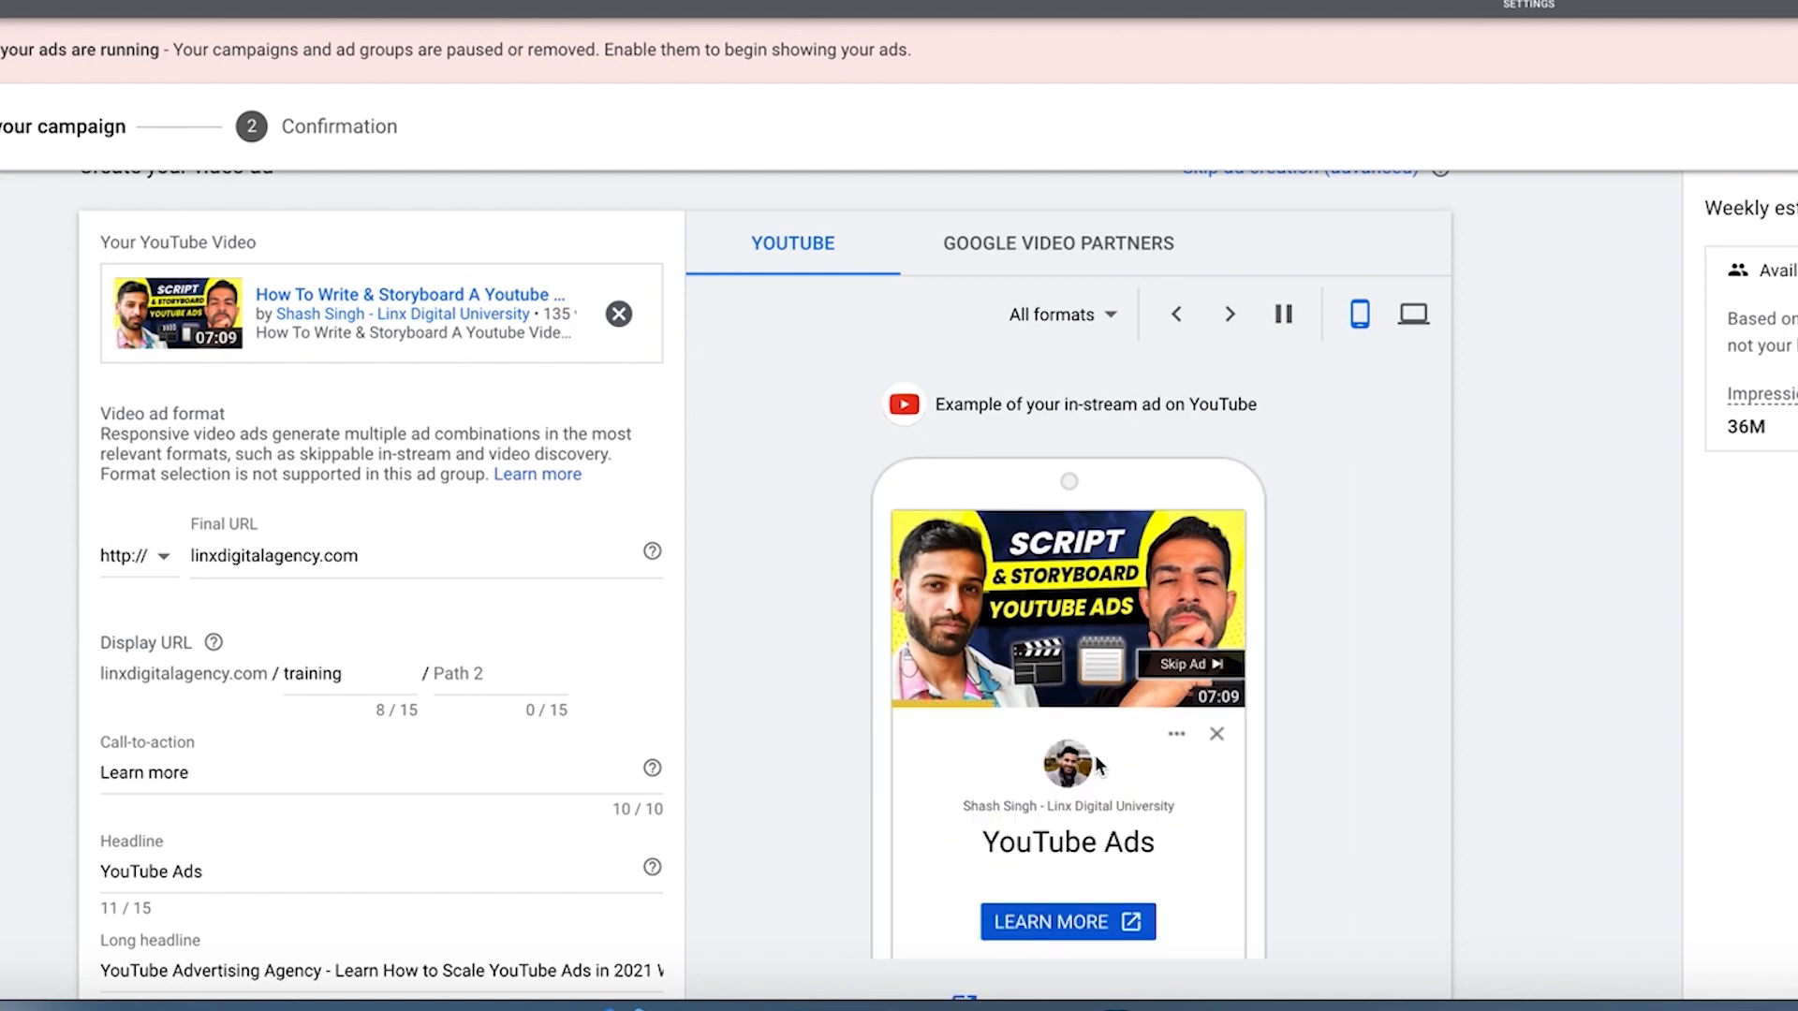
pyautogui.scroll(-3, 1093, 754)
pyautogui.scroll(2, 1076, 687)
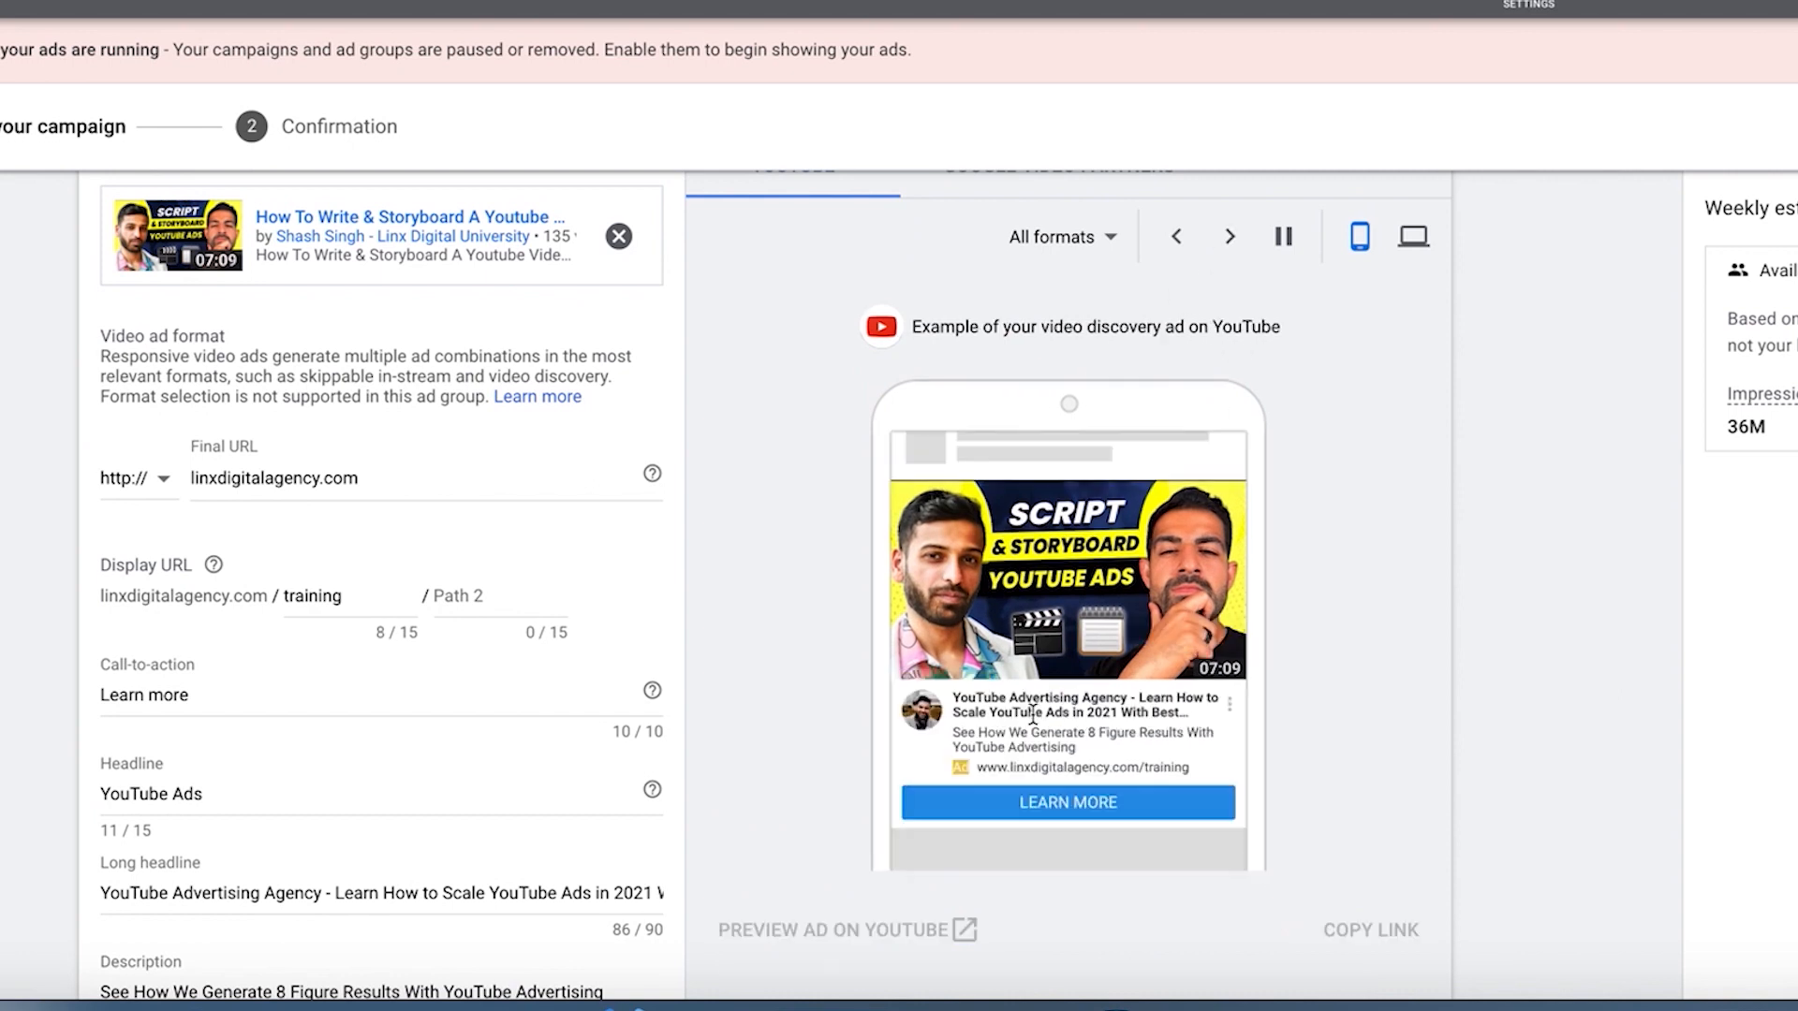
# Step: Pause the rotating preview on the in-stream ad and check how the headline and call-to-action fields appear in it
pyautogui.click(1283, 236)
pyautogui.click(1229, 236)
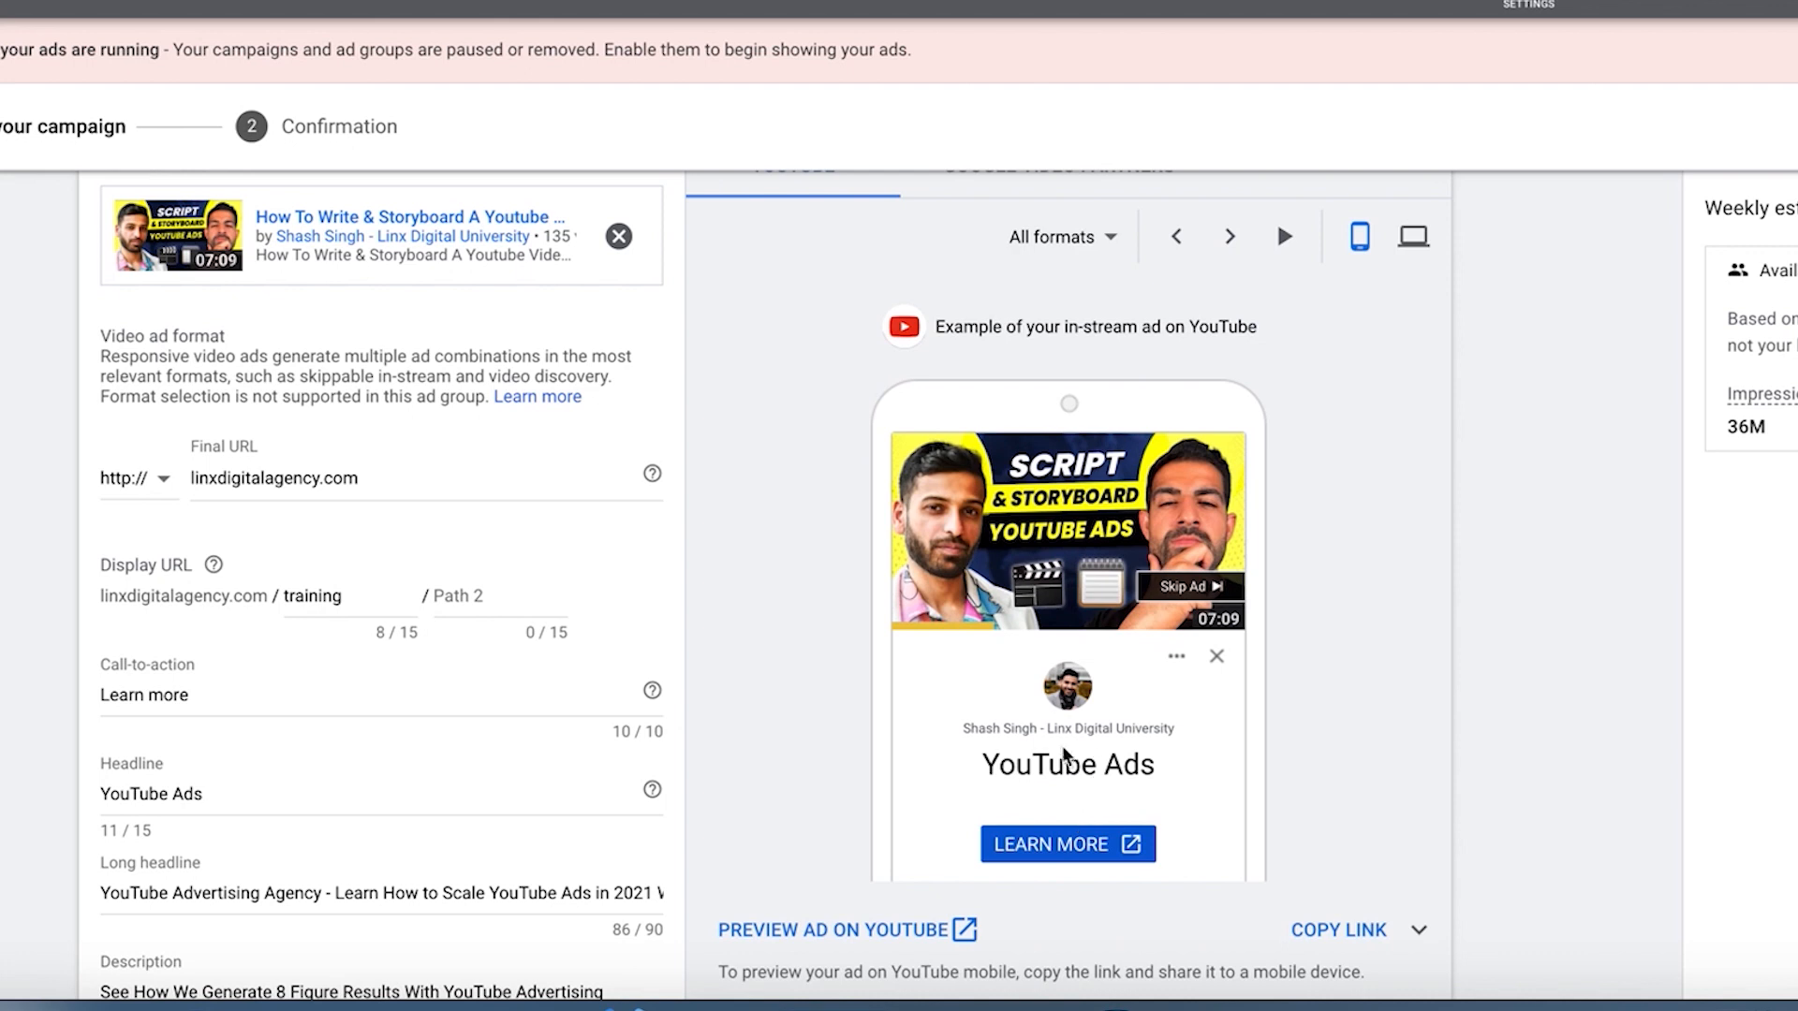
pyautogui.scroll(-1, 936, 767)
pyautogui.click(282, 730)
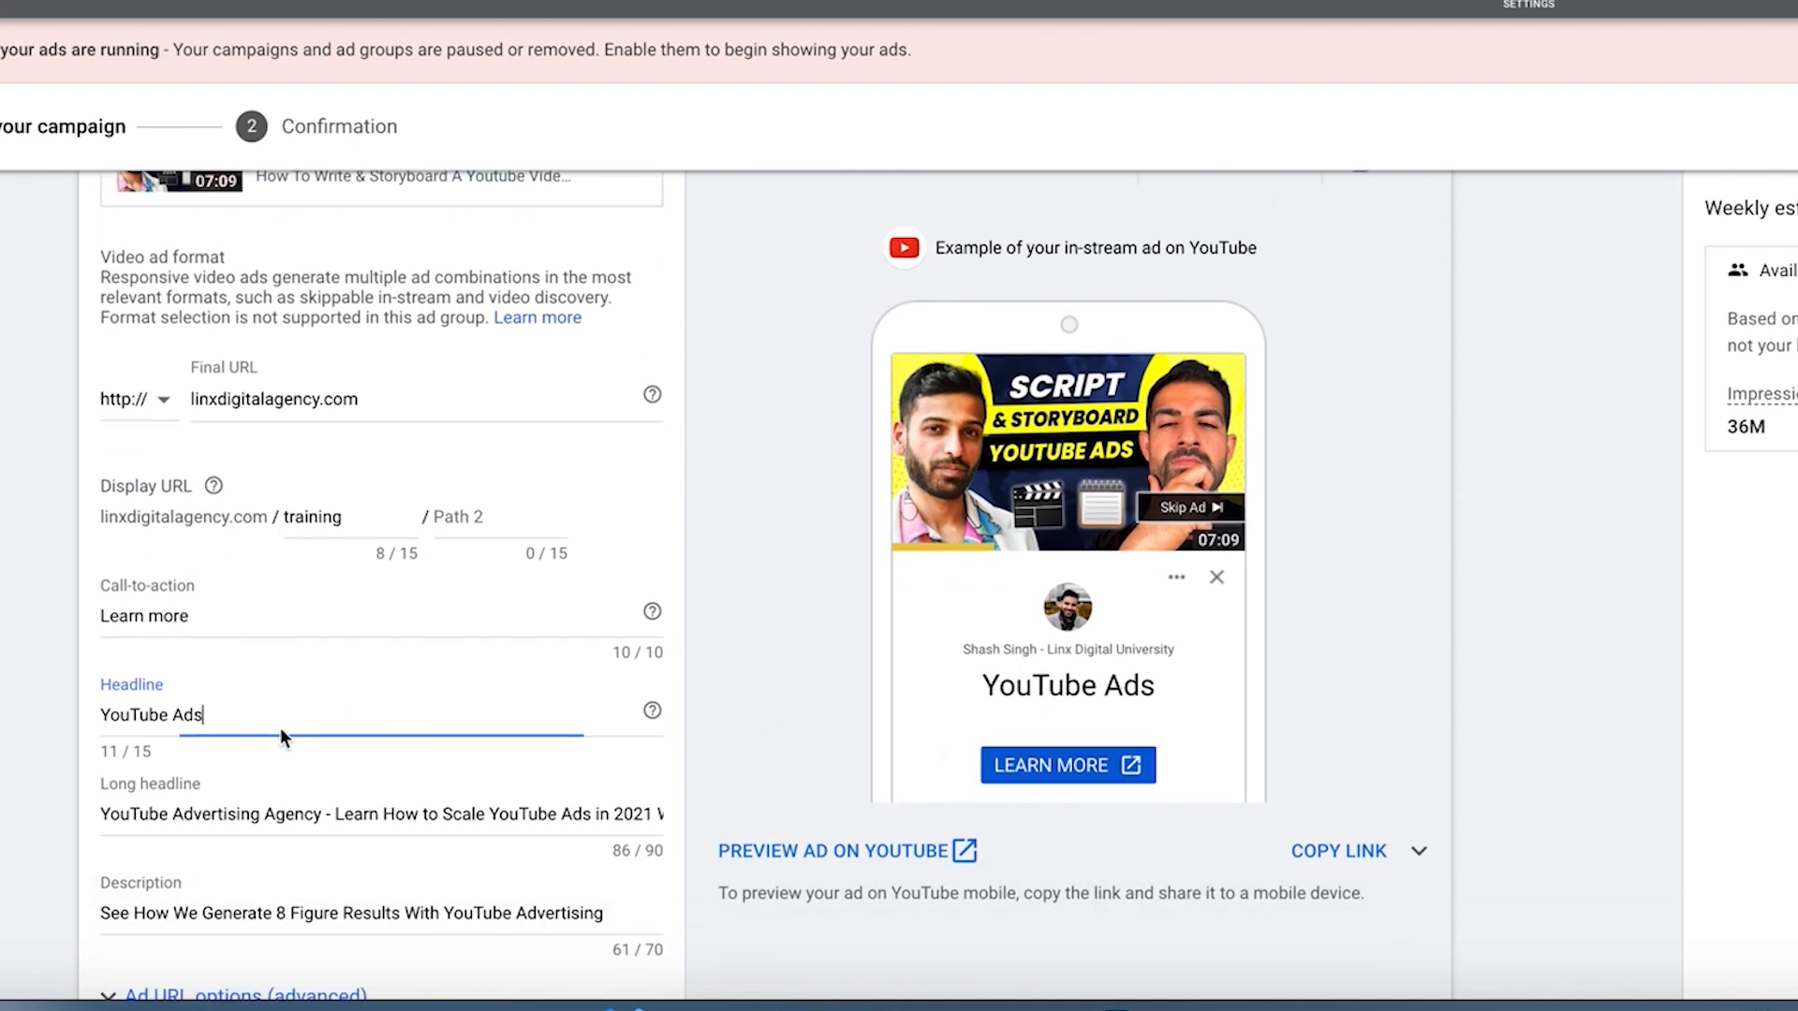
pyautogui.click(115, 679)
pyautogui.click(164, 604)
pyautogui.click(164, 599)
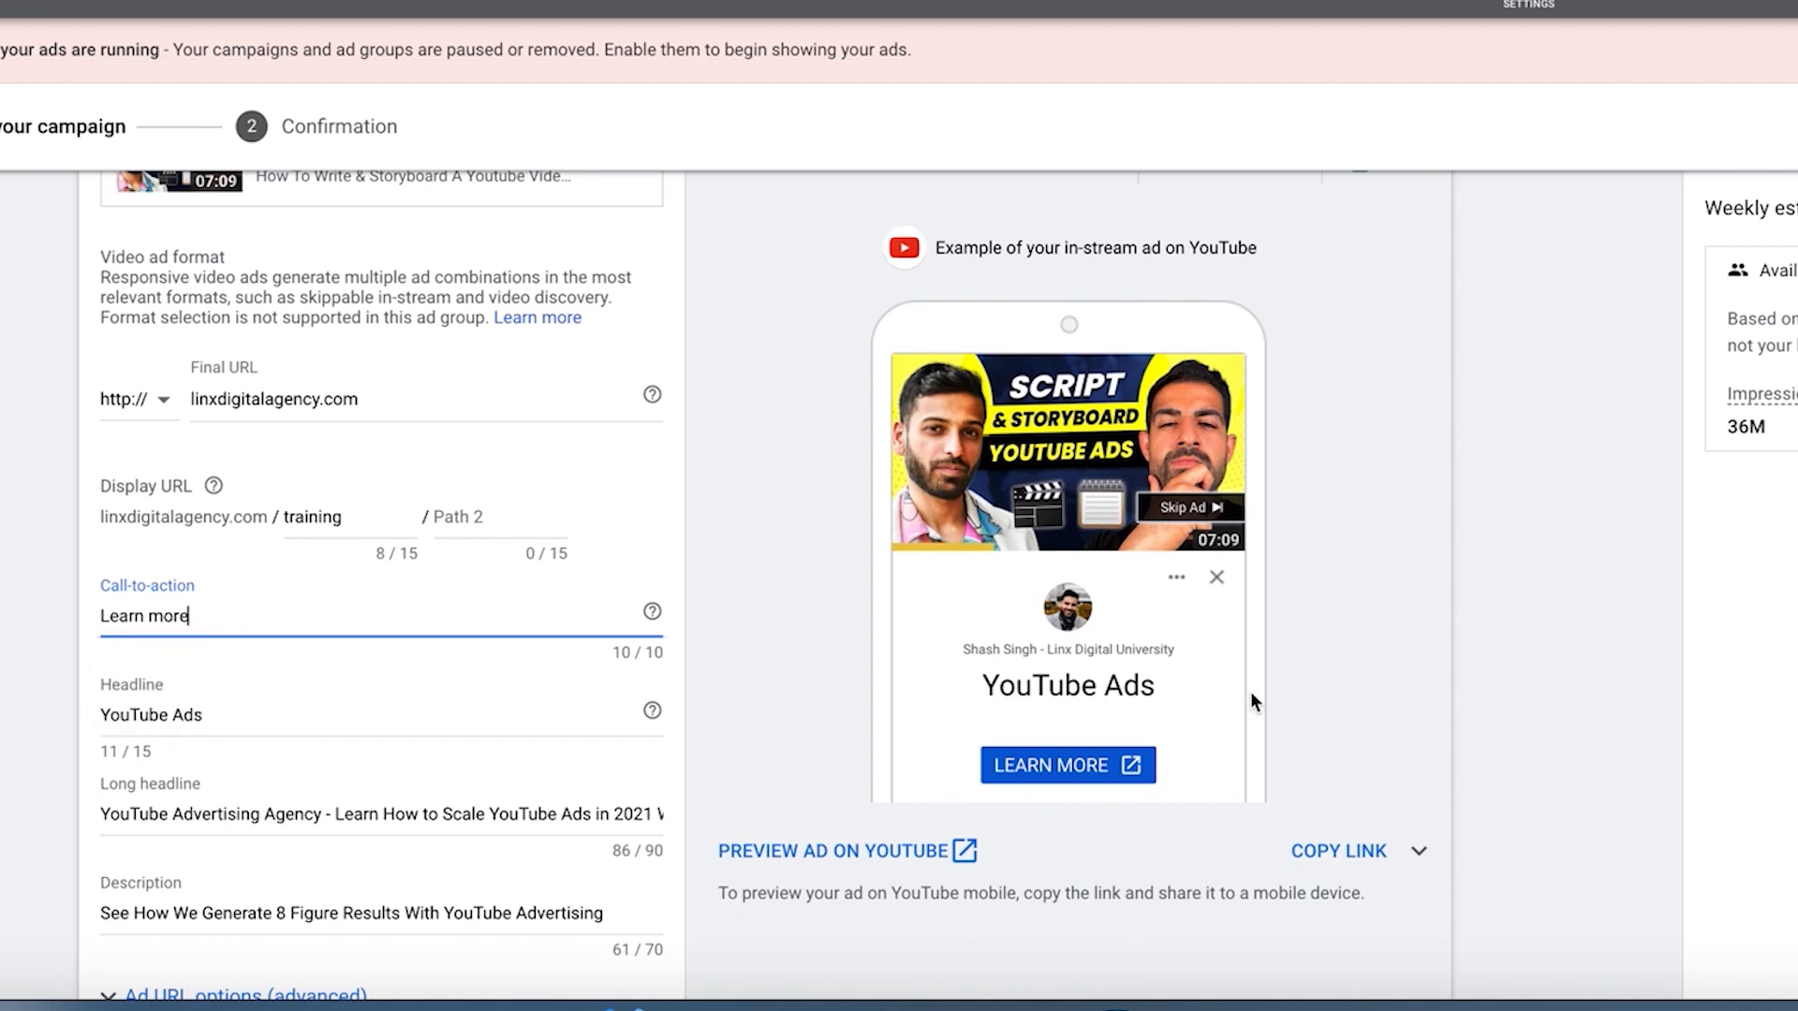
pyautogui.click(1277, 623)
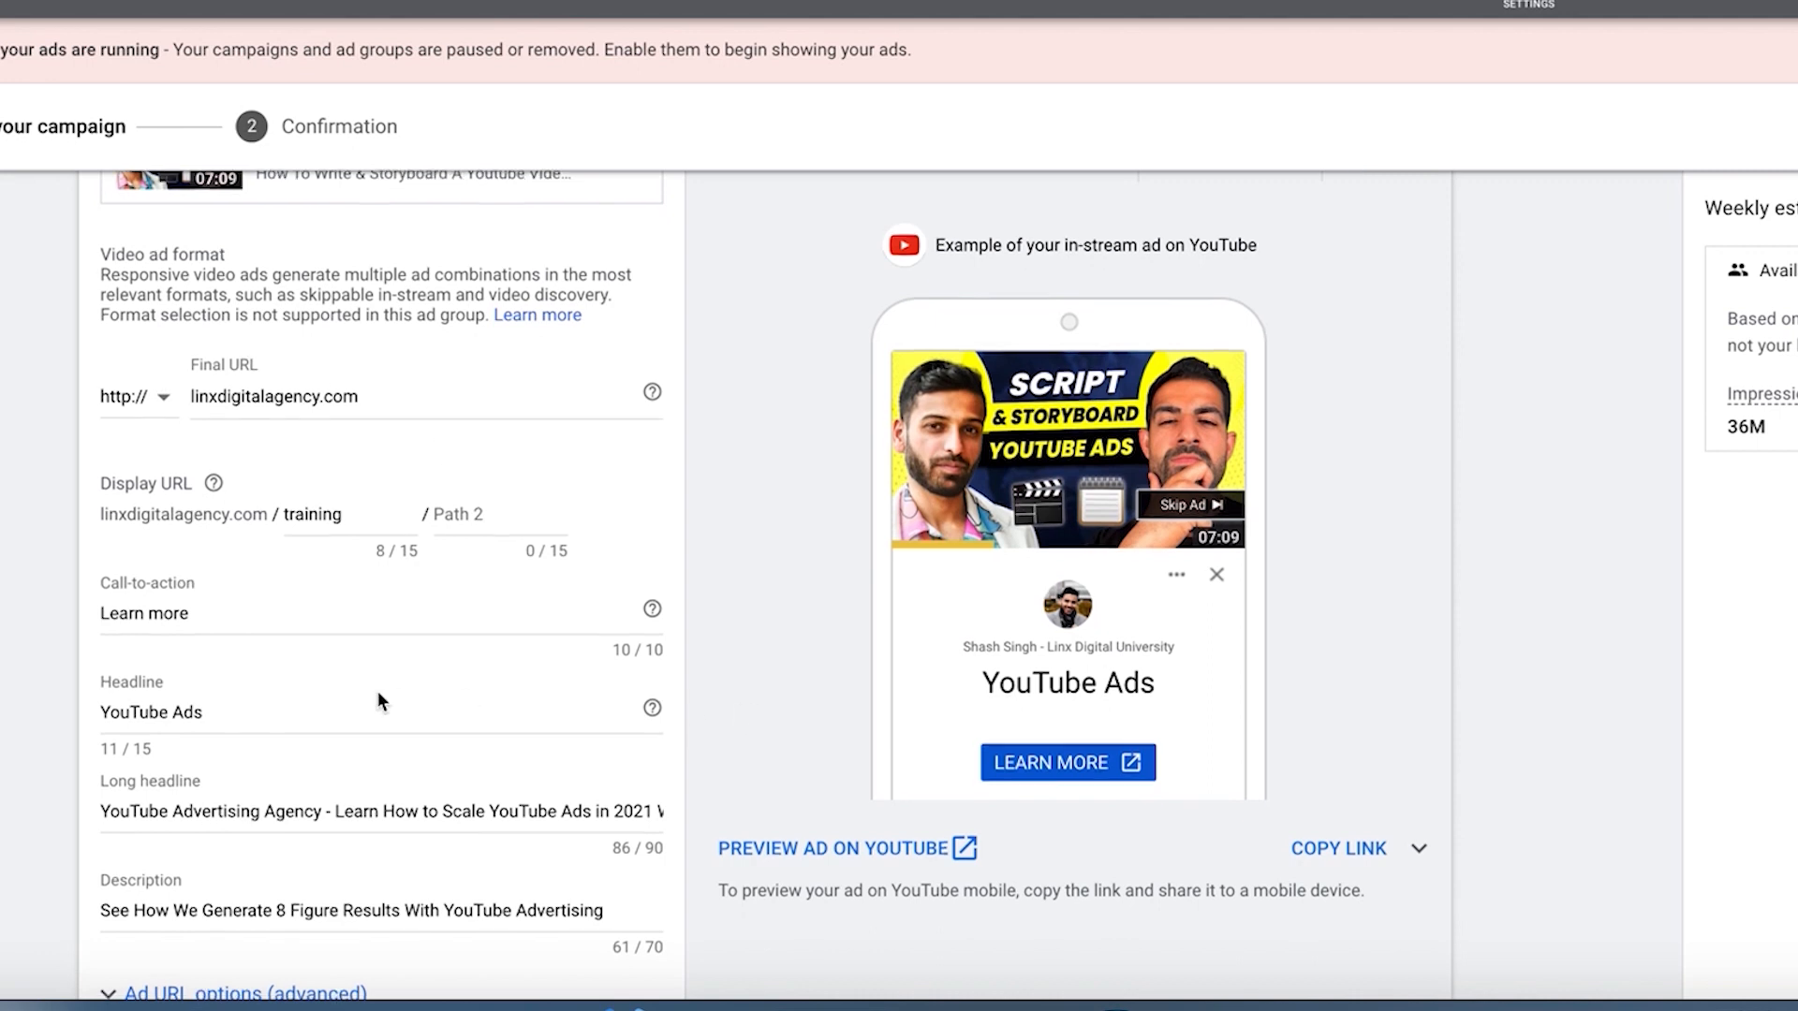
pyautogui.scroll(-1, 157, 777)
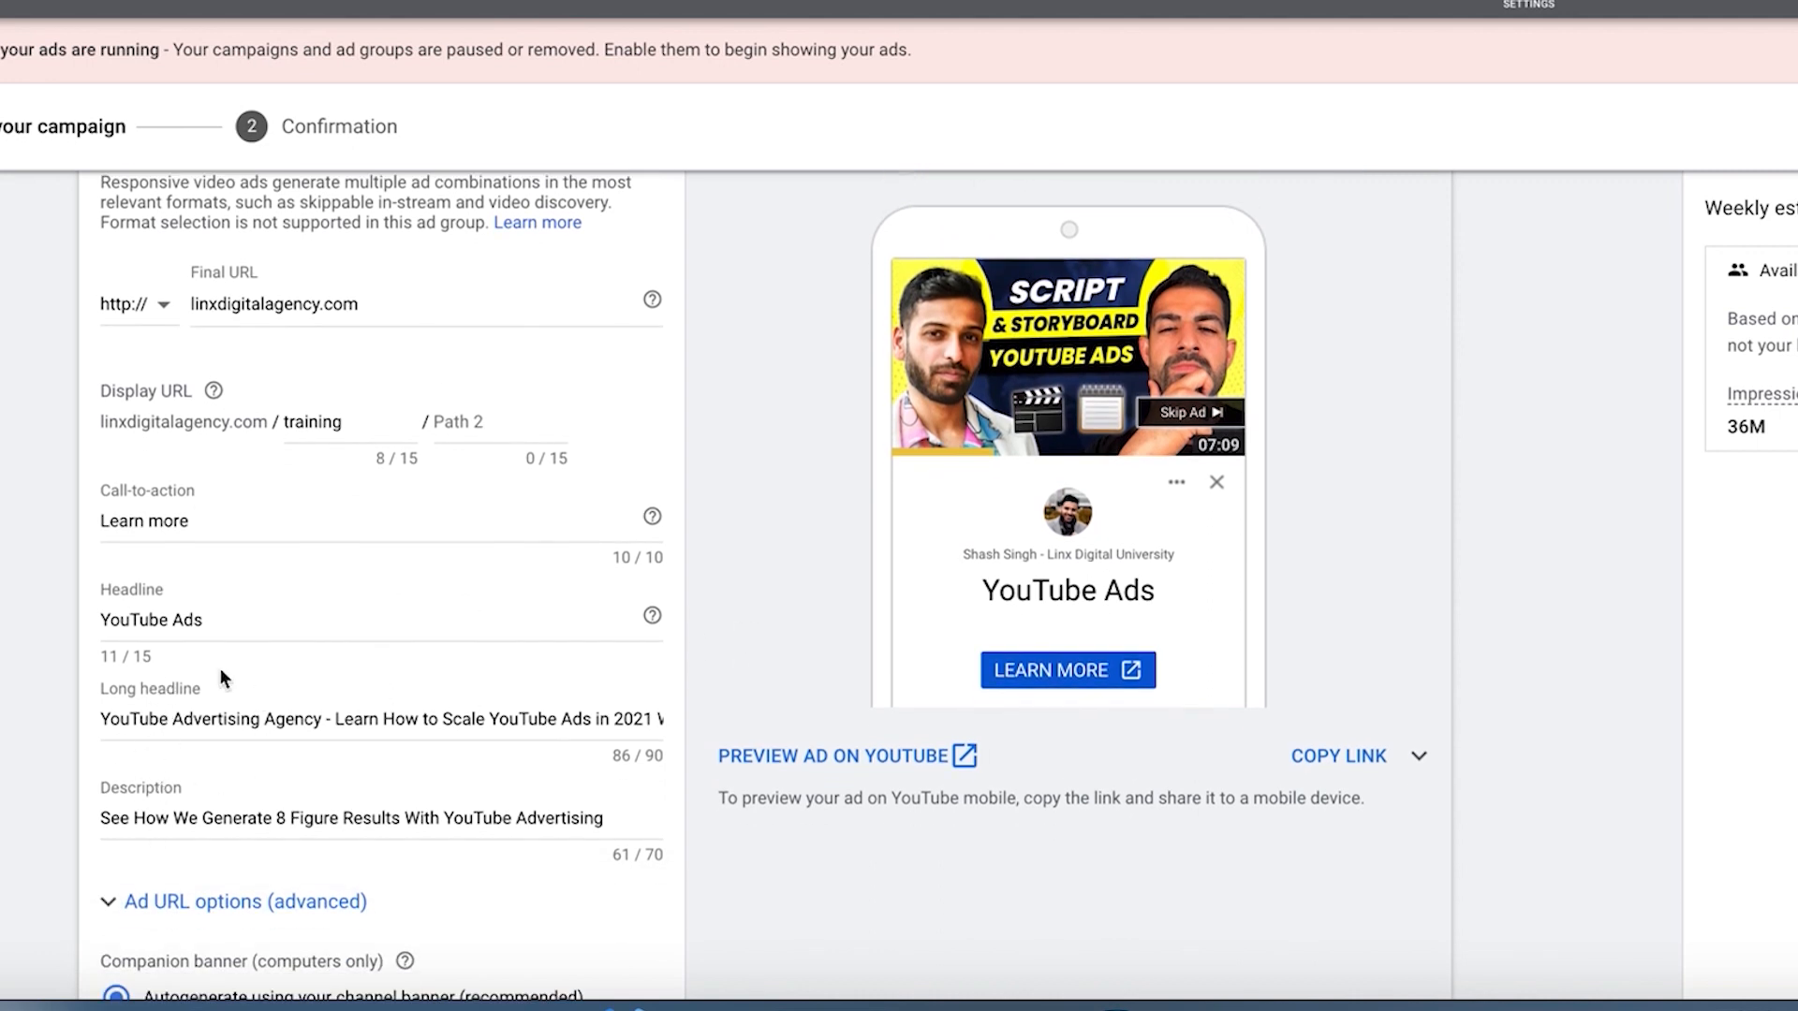
pyautogui.scroll(2, 373, 706)
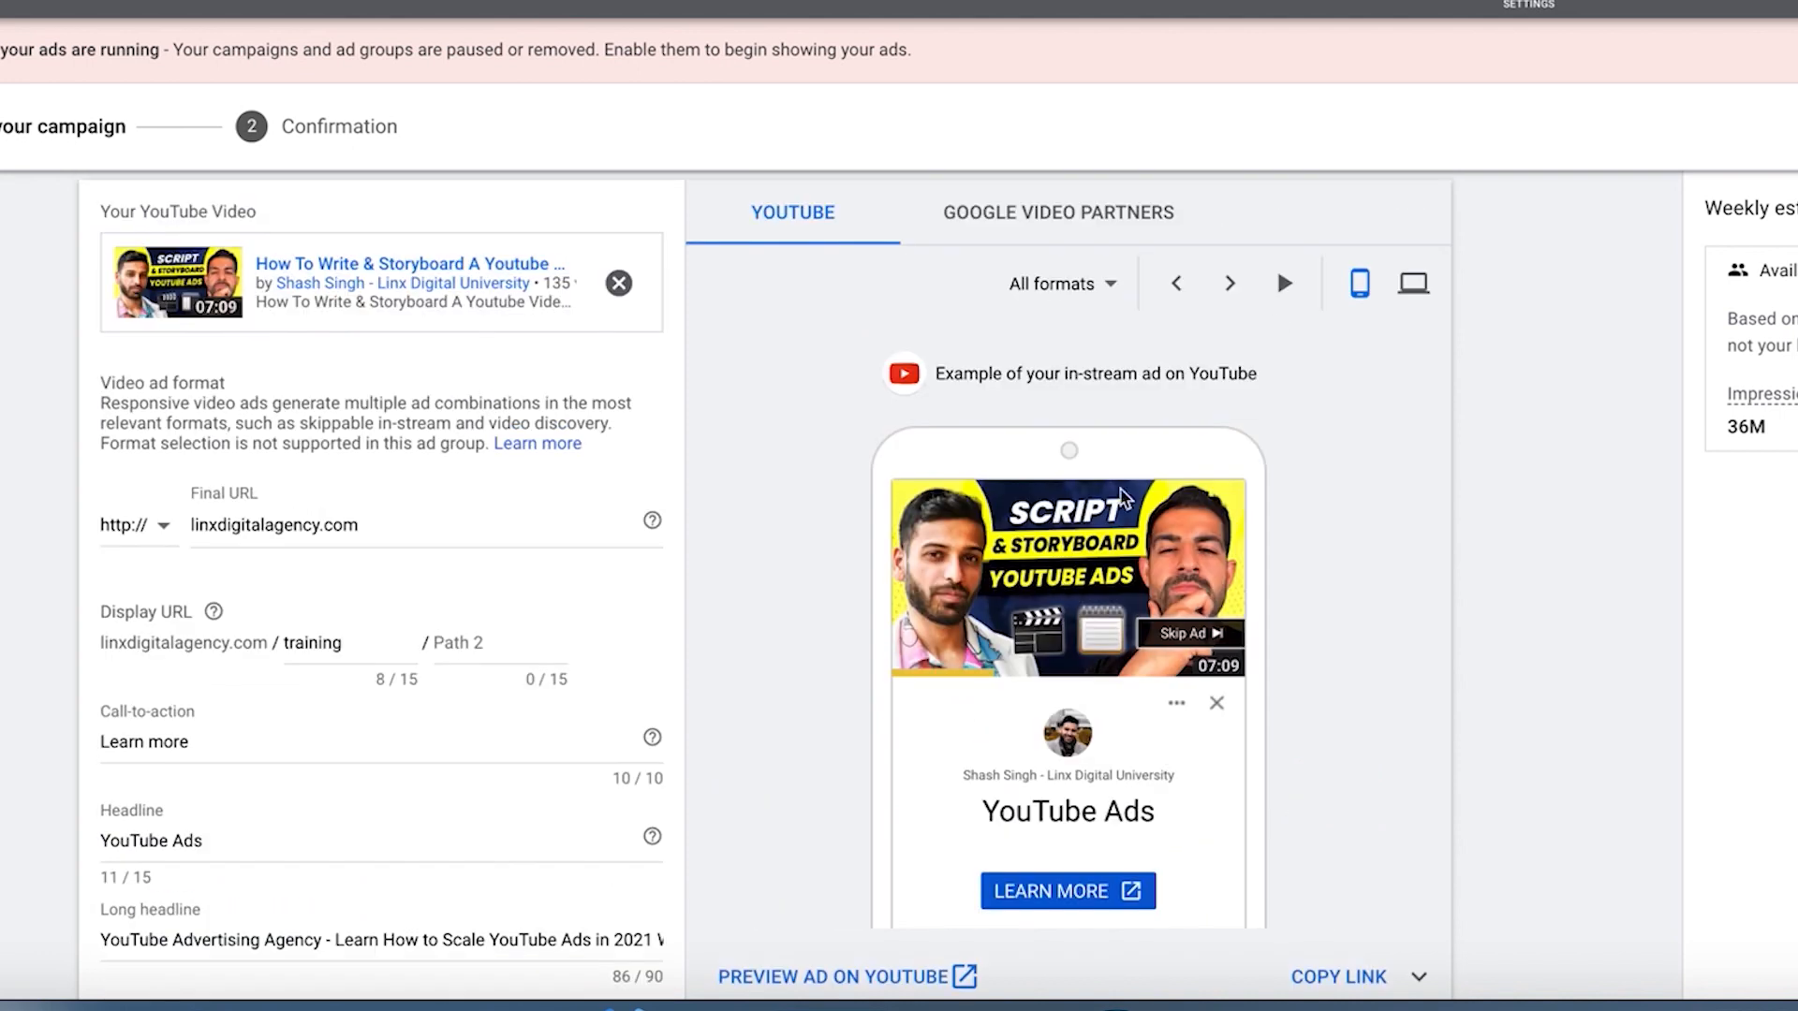
# Step: Show the YouTube video discovery preview and check how the long headline and description appear in it
pyautogui.click(1176, 282)
pyautogui.scroll(-3, 974, 572)
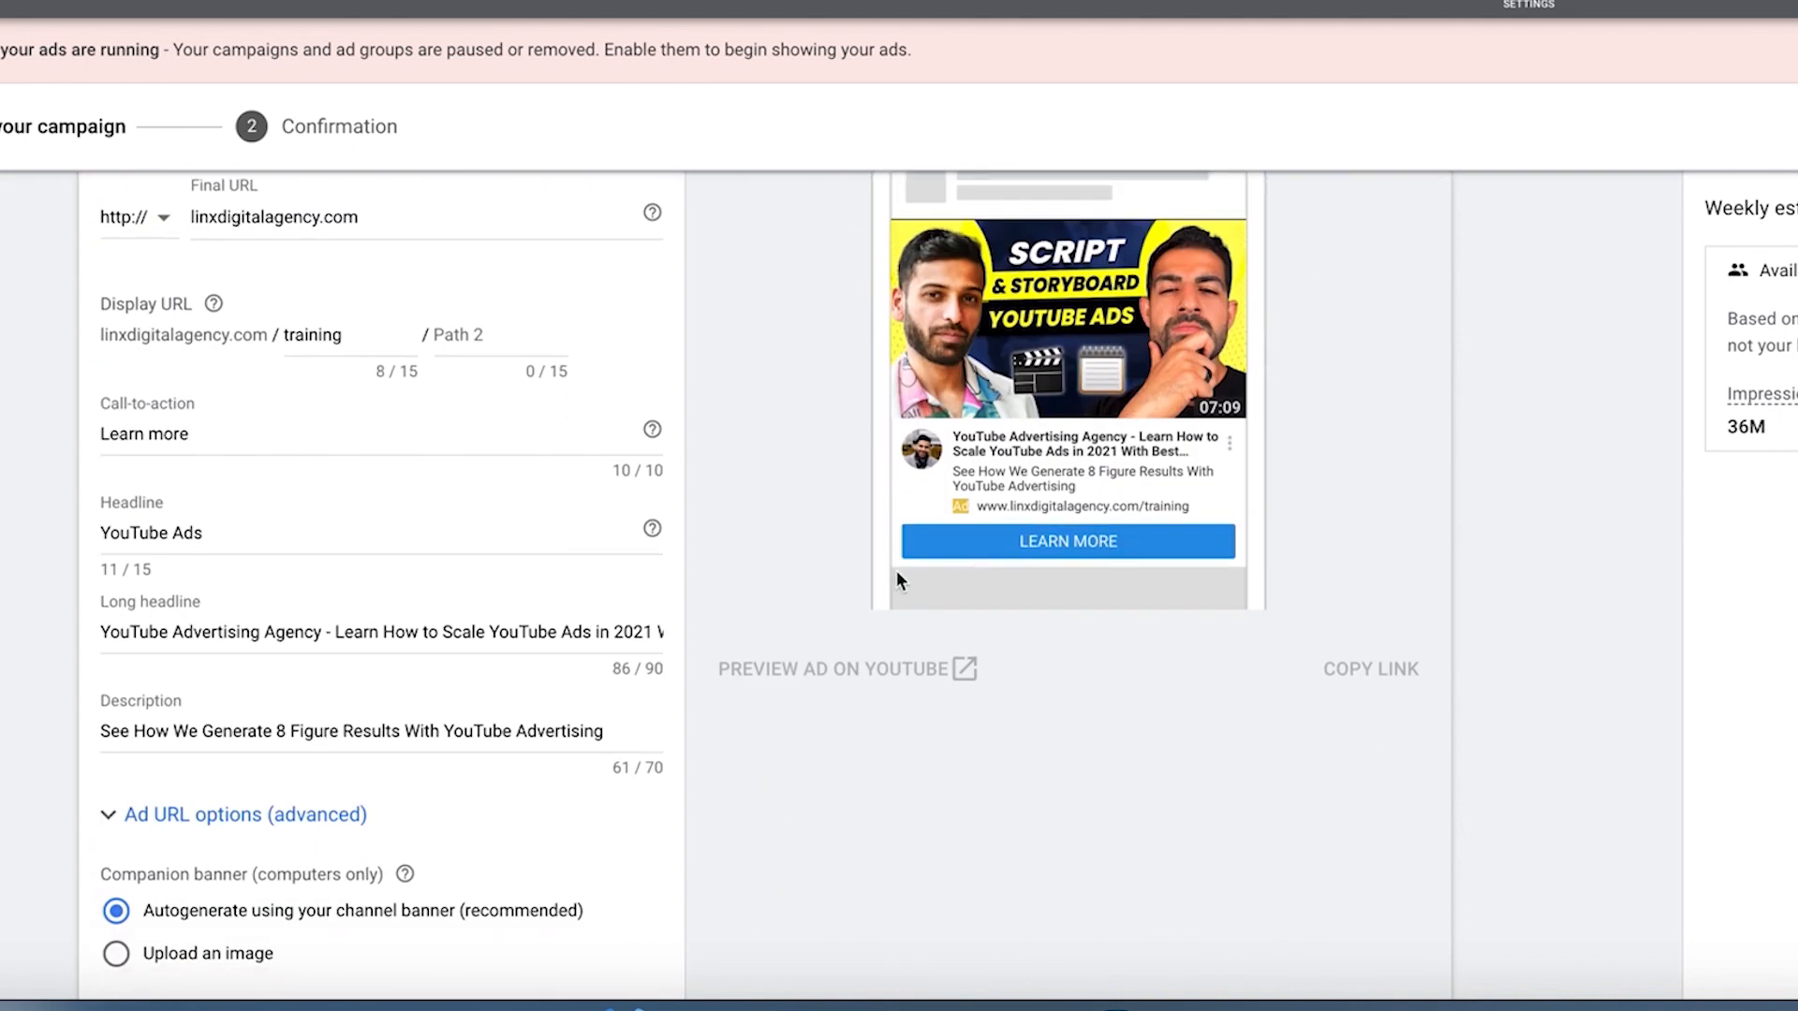
pyautogui.tripleClick(1151, 456)
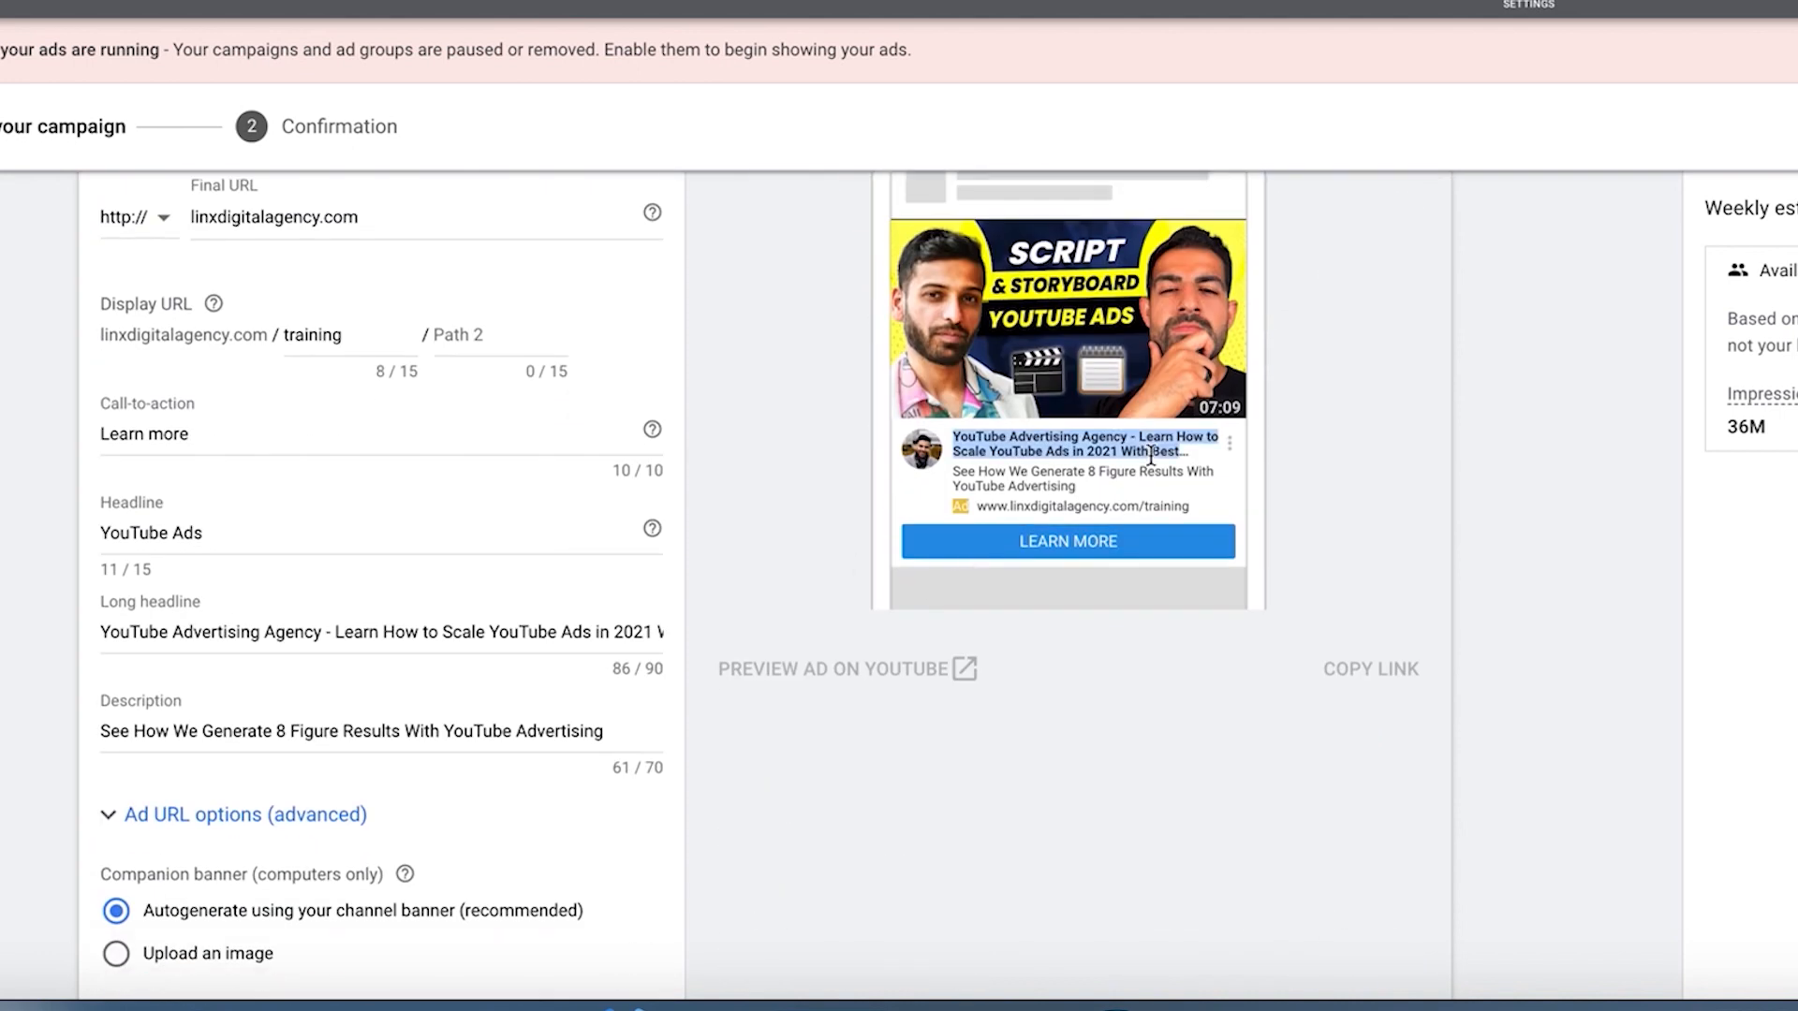
pyautogui.tripleClick(1072, 489)
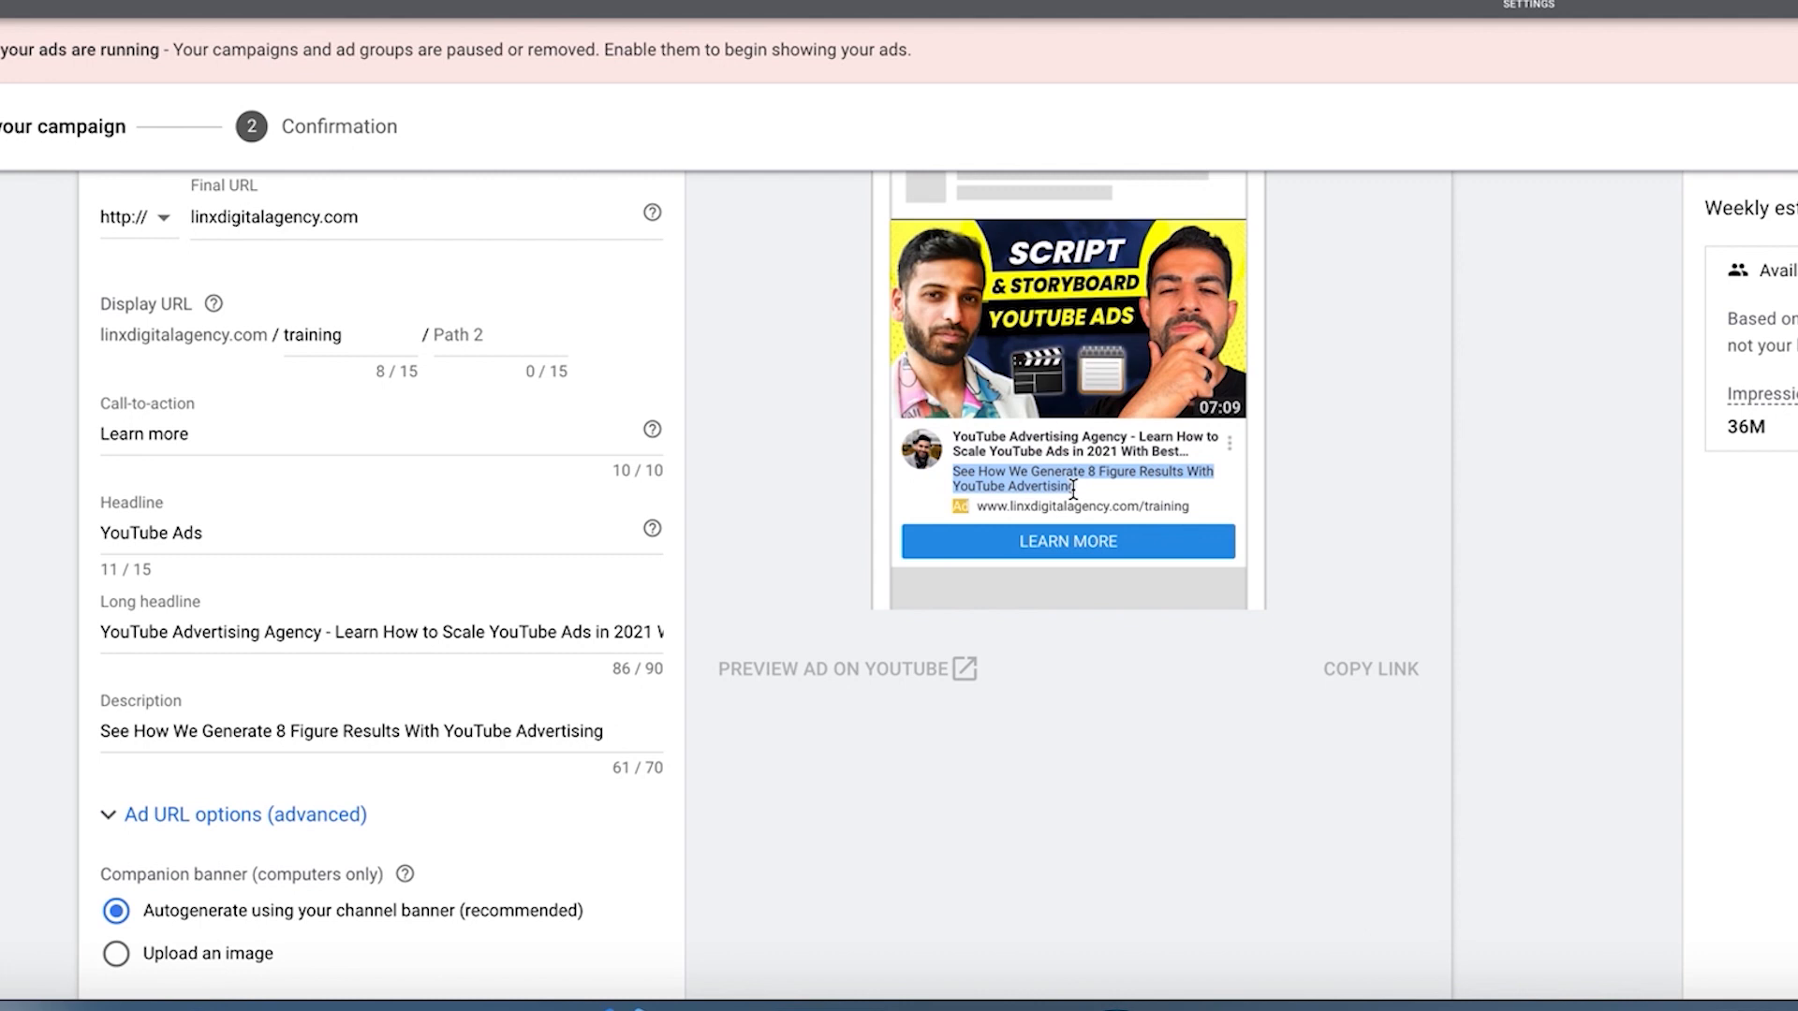
pyautogui.click(1073, 489)
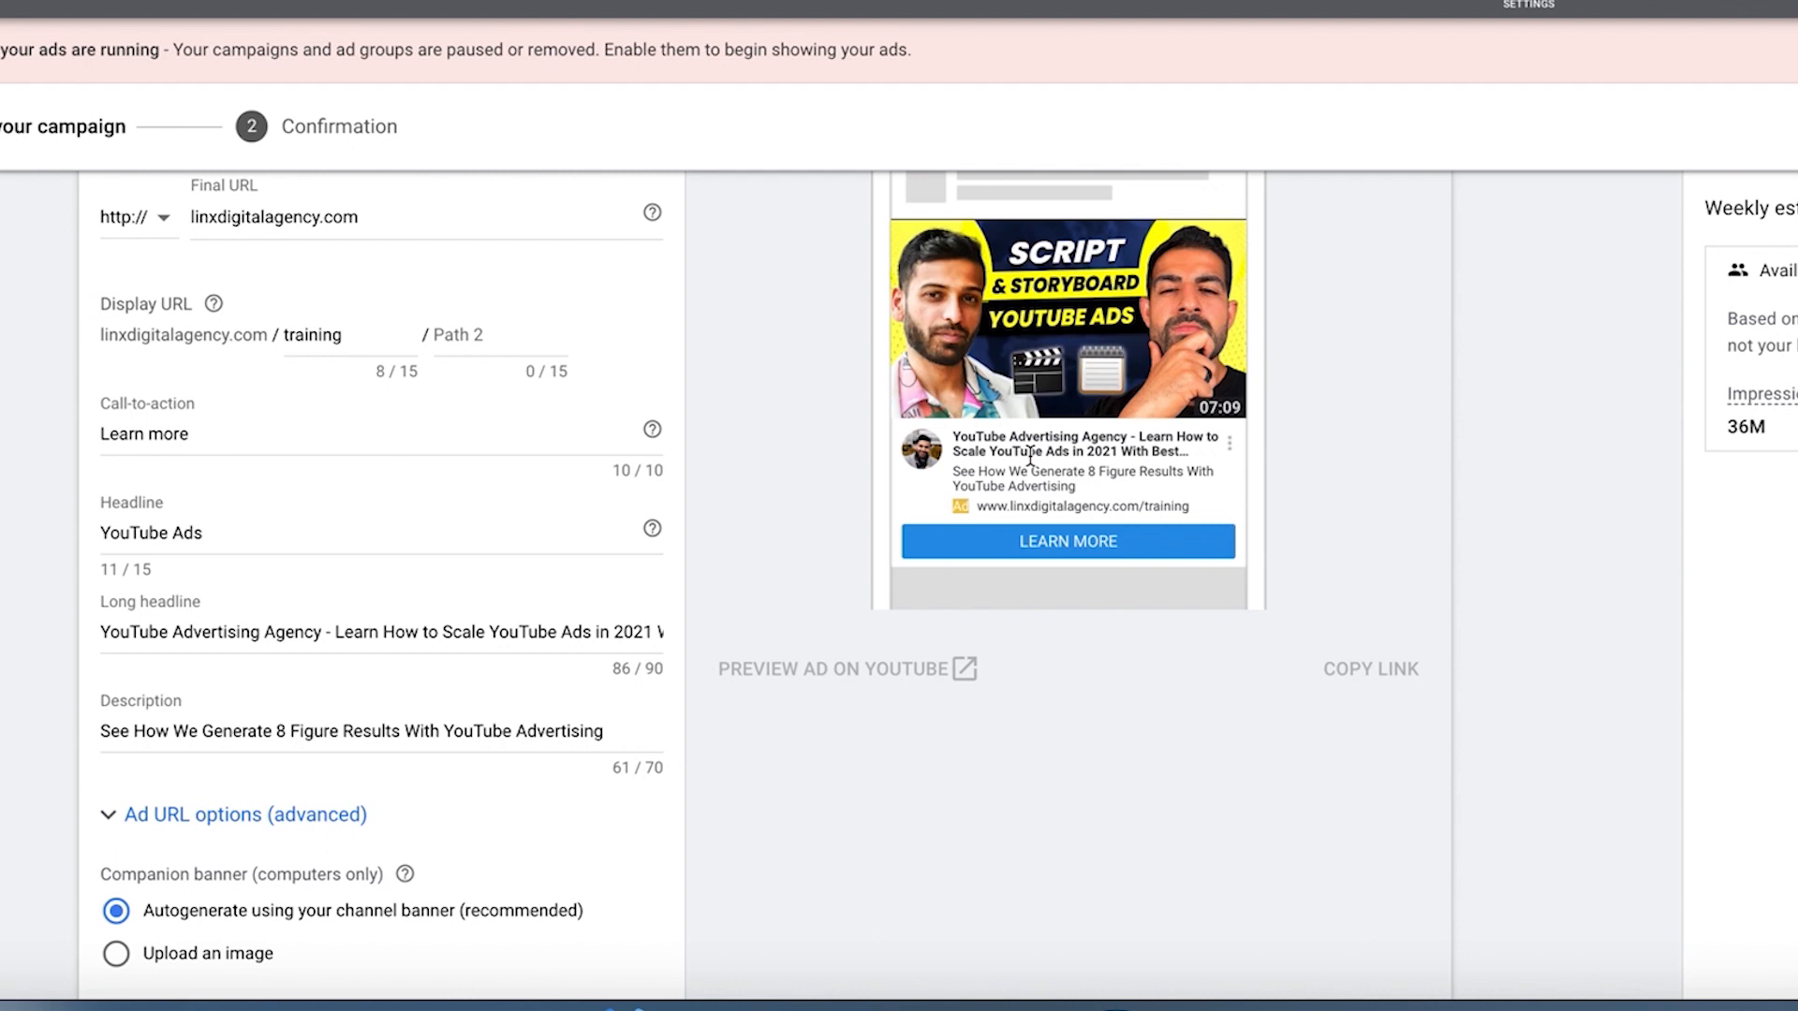
# Step: Preview the YouTube ad for computers in the video discovery and in-stream formats, and return to the mobile in-stream preview
pyautogui.scroll(4, 1030, 457)
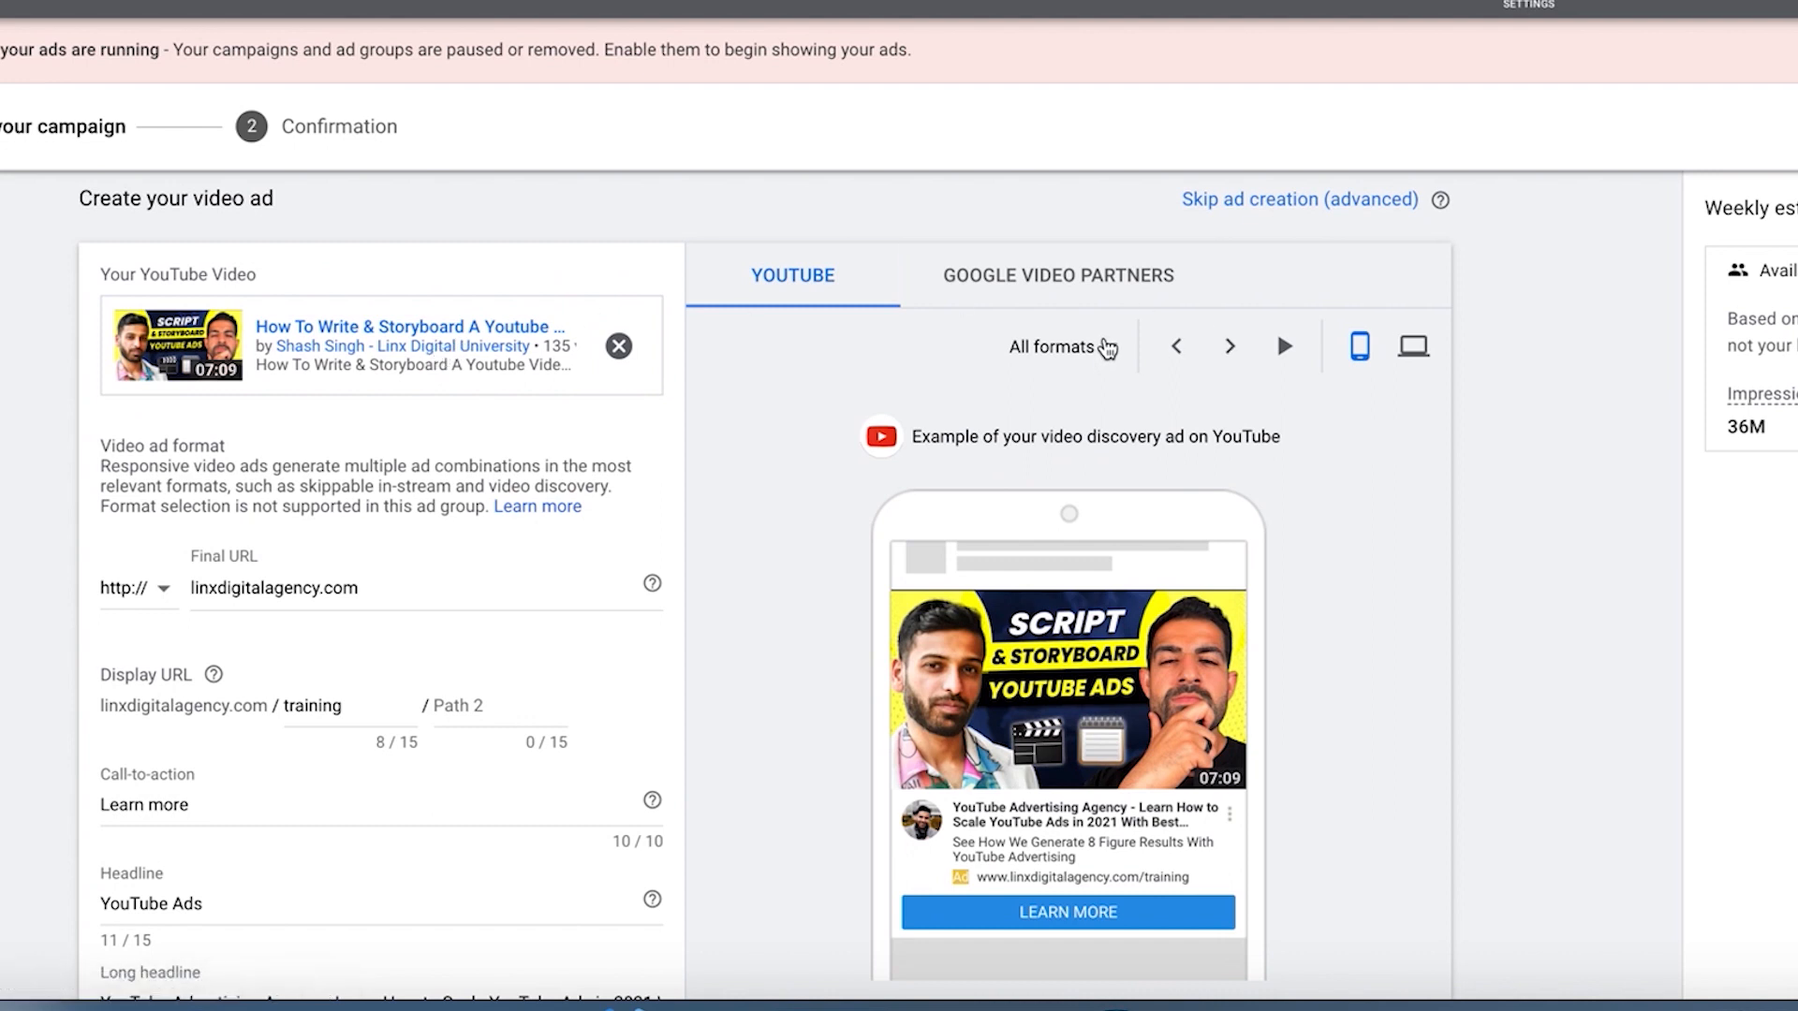
pyautogui.click(1108, 346)
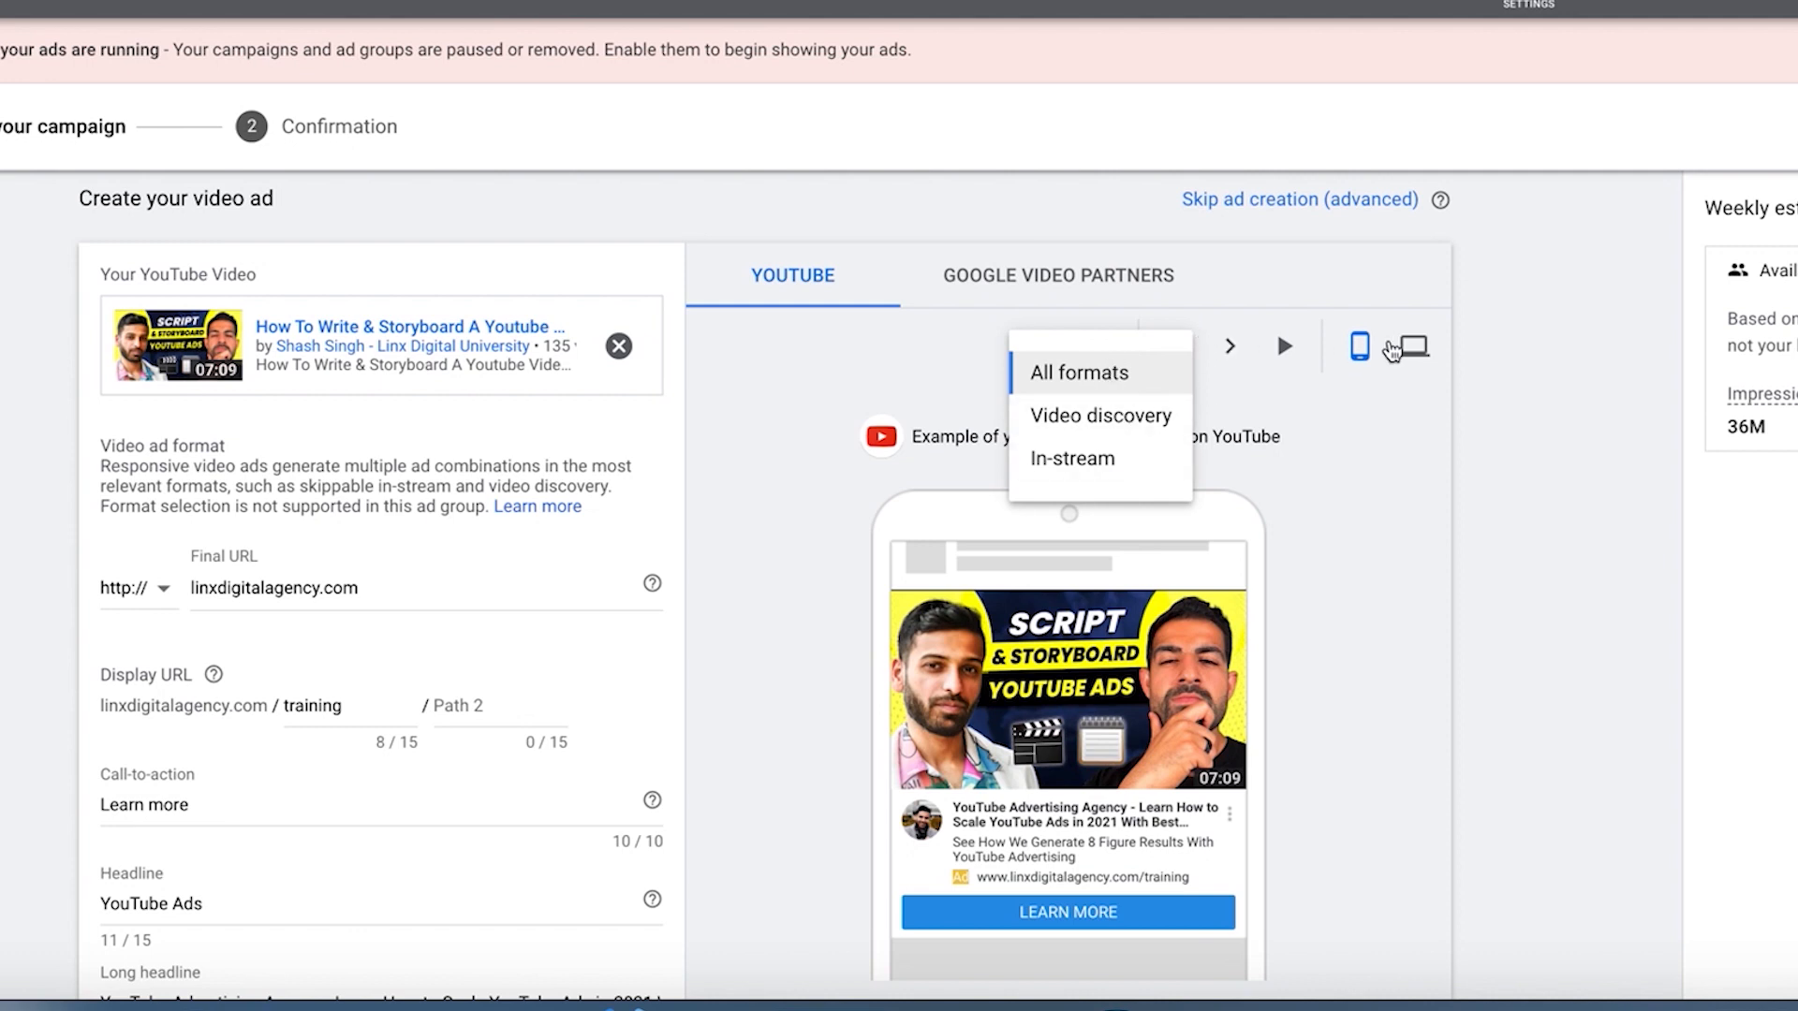
pyautogui.click(1413, 347)
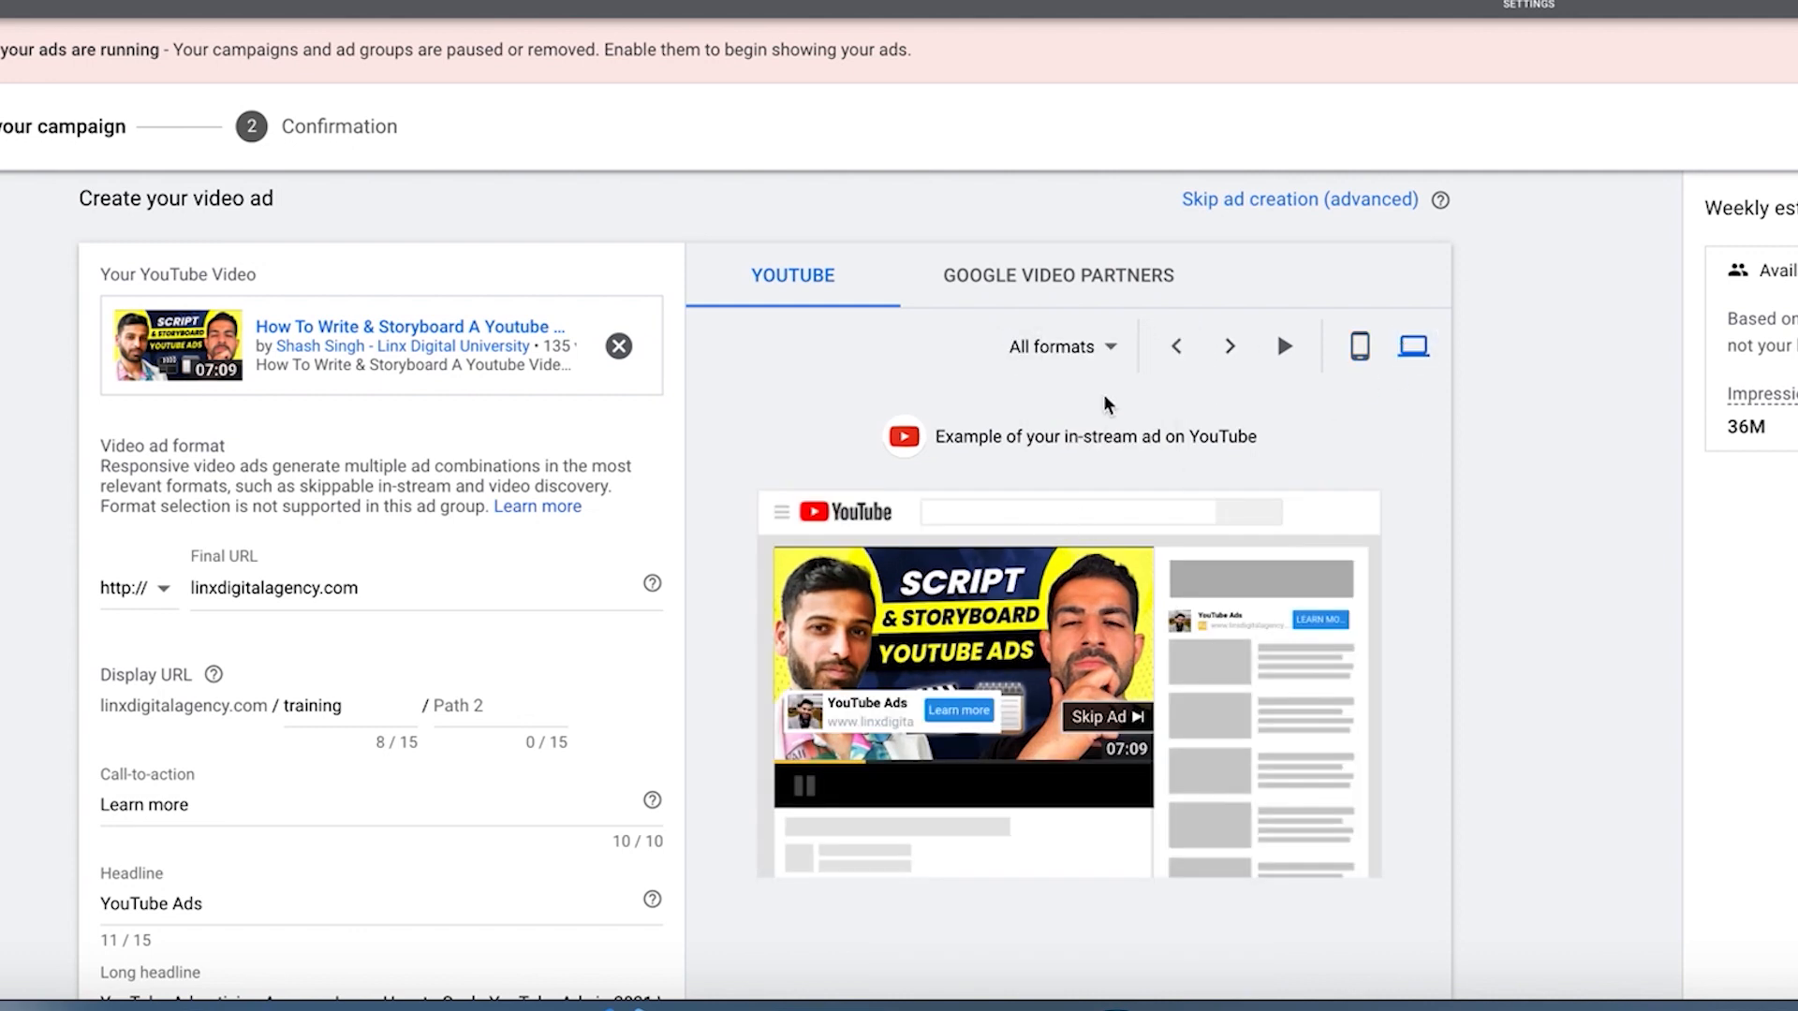
pyautogui.click(1068, 365)
pyautogui.click(1083, 420)
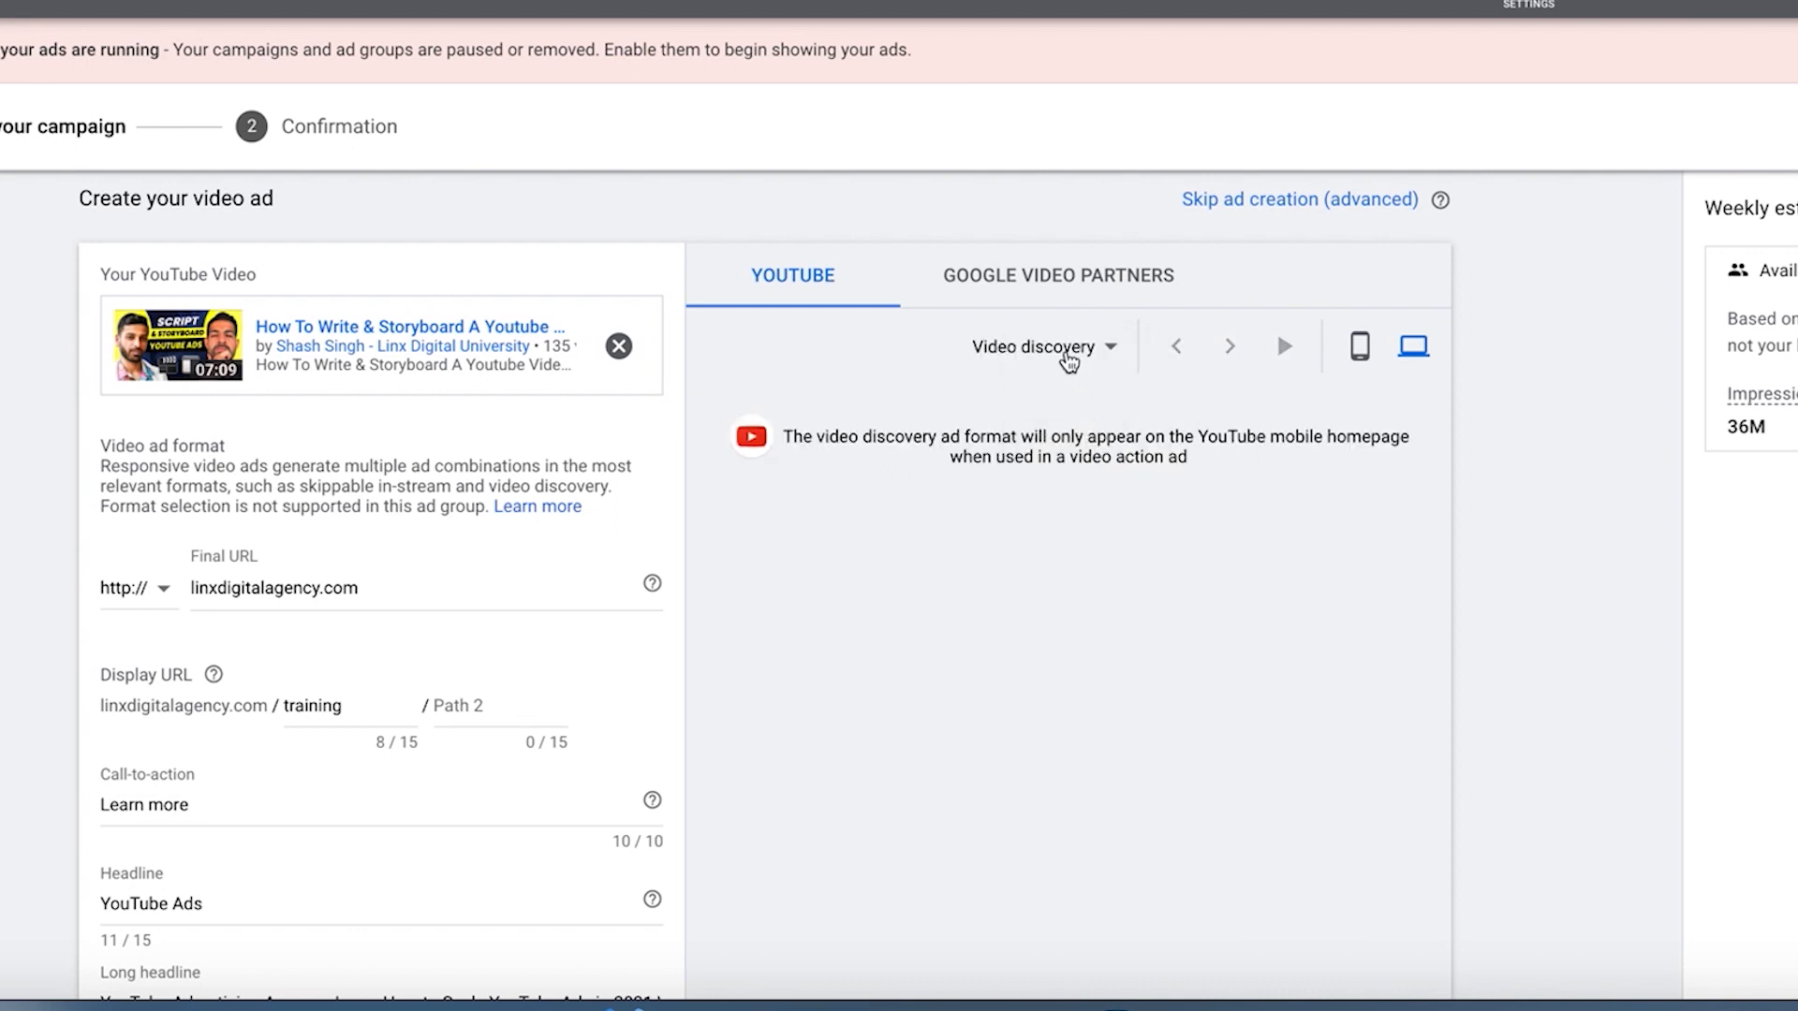
pyautogui.click(1068, 355)
pyautogui.click(1072, 463)
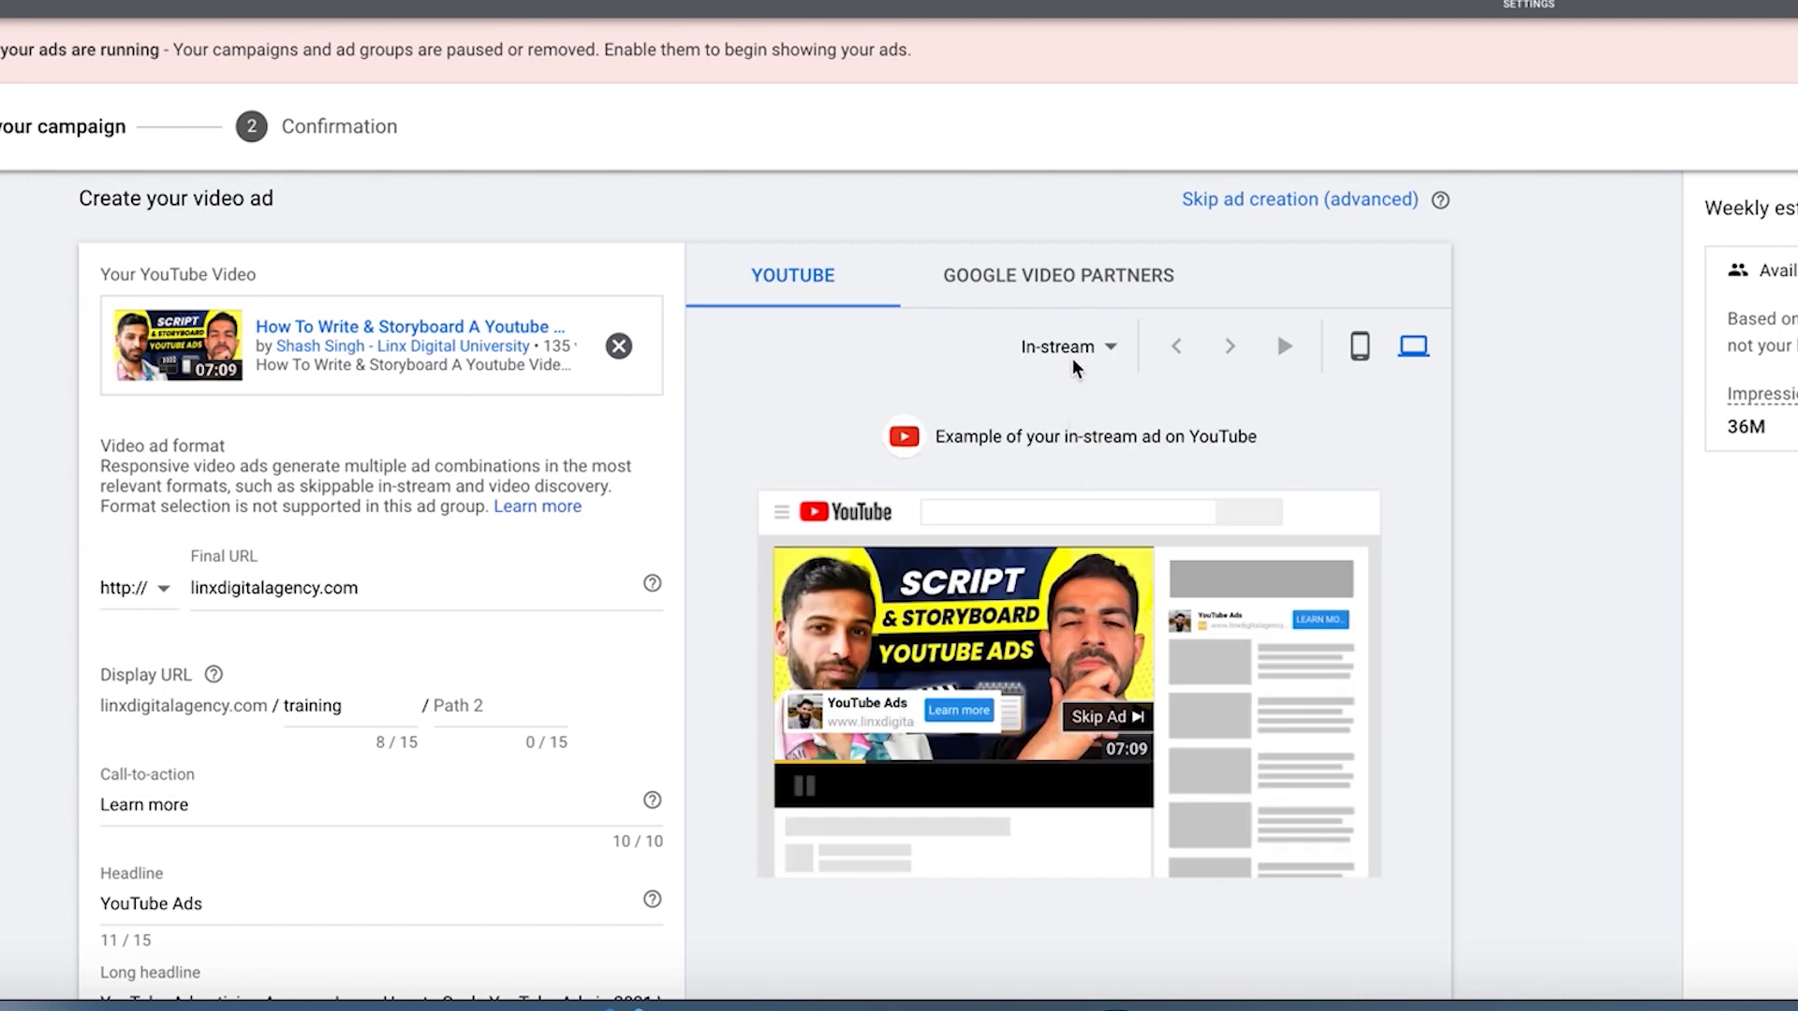
pyautogui.scroll(-3, 500, 627)
pyautogui.scroll(-2, 496, 625)
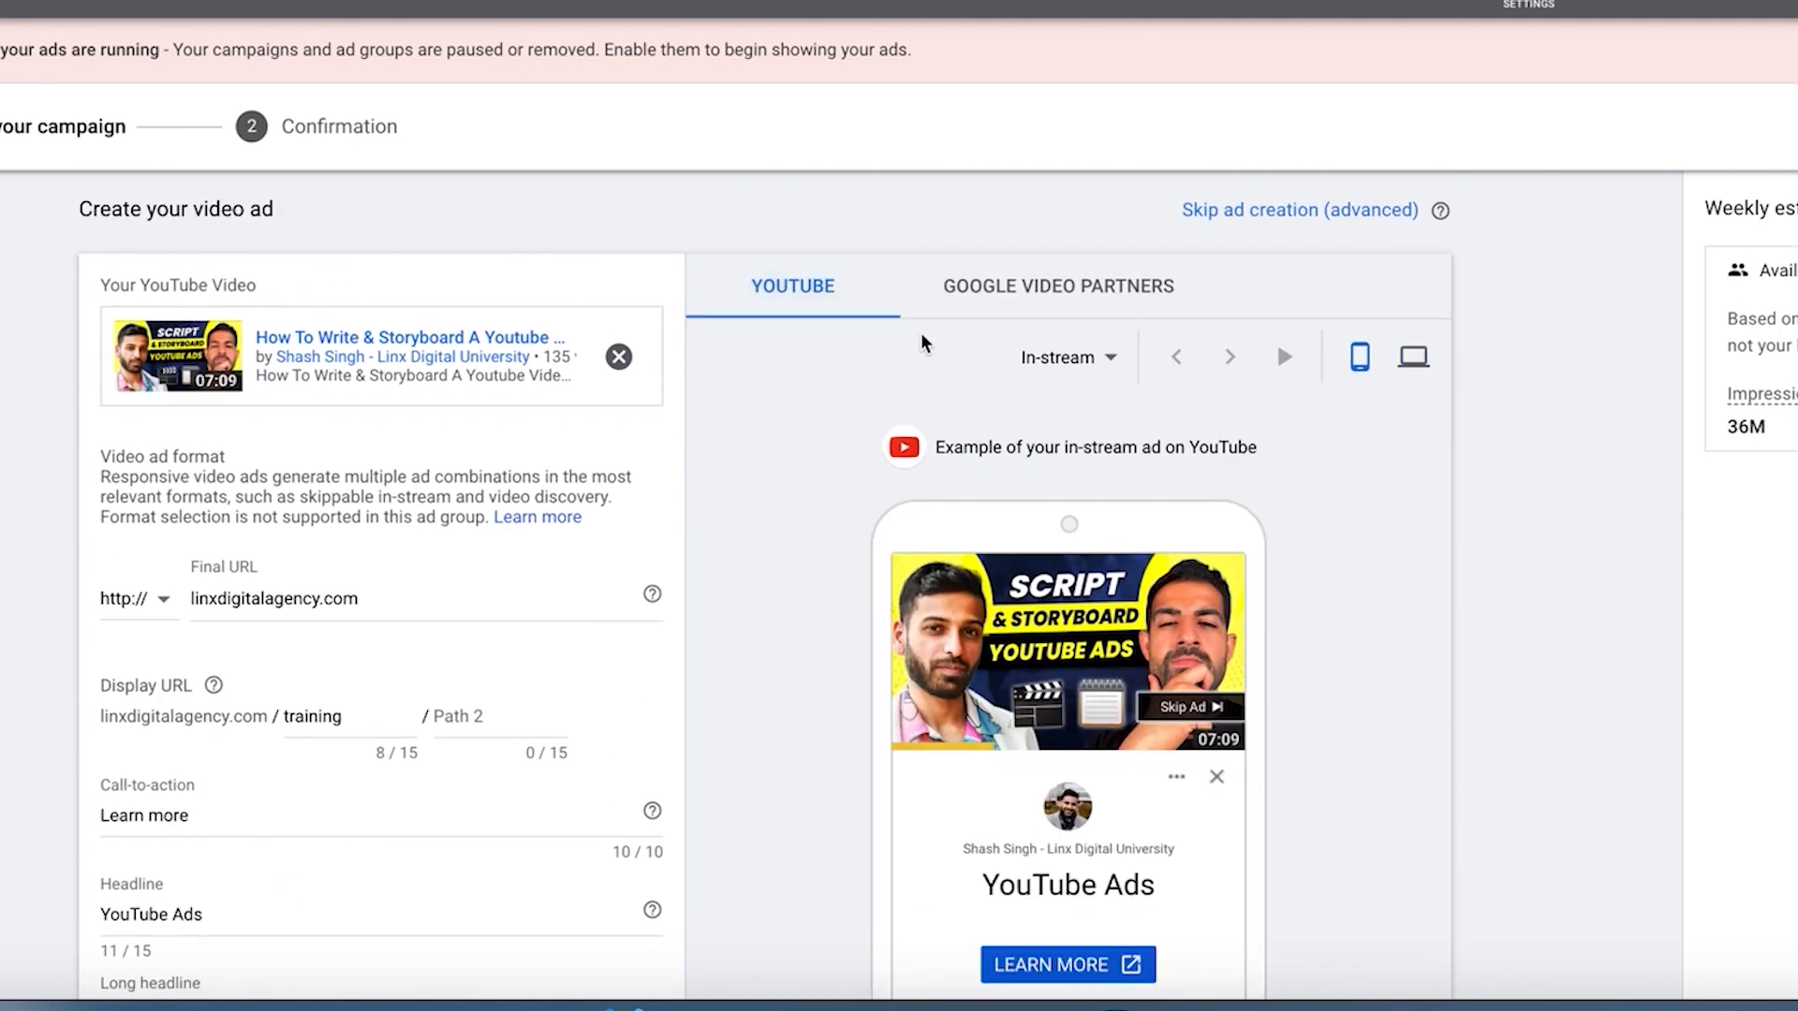
# Step: Show the ad's Google Video Partners preview and check the campaign's network settings for video partners
pyautogui.click(994, 273)
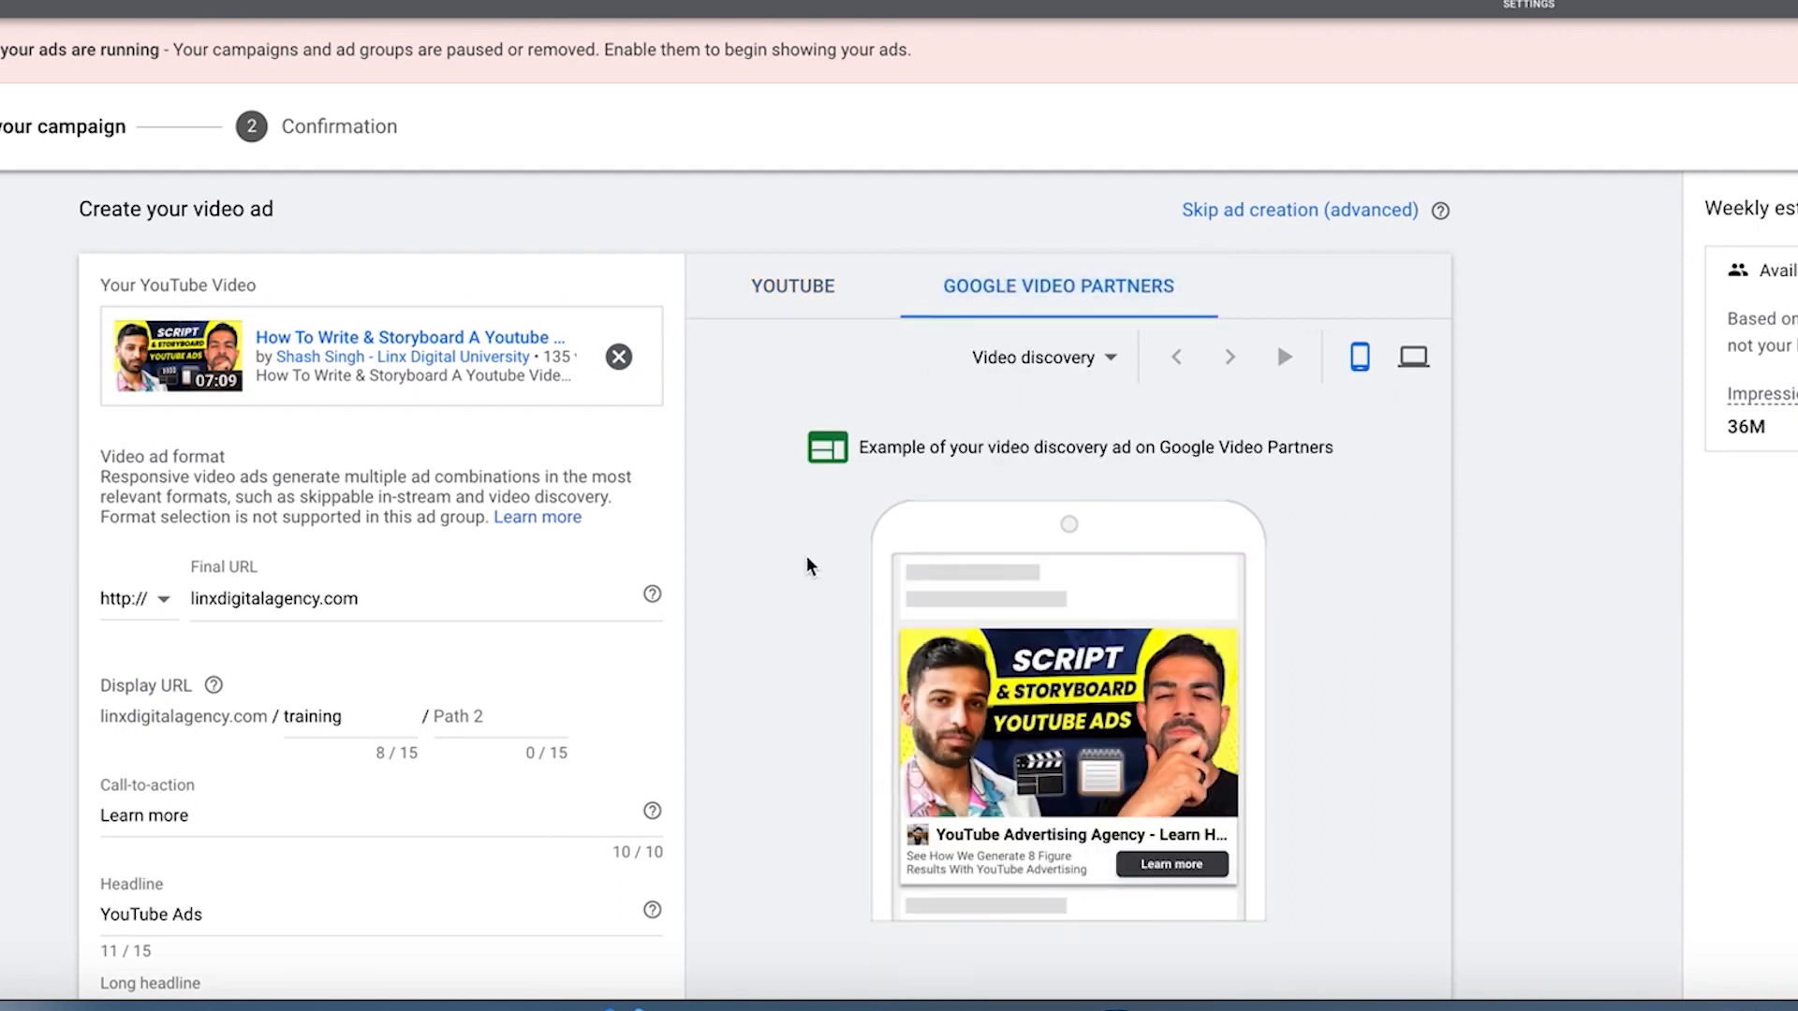
pyautogui.scroll(15, 807, 564)
pyautogui.scroll(10, 808, 566)
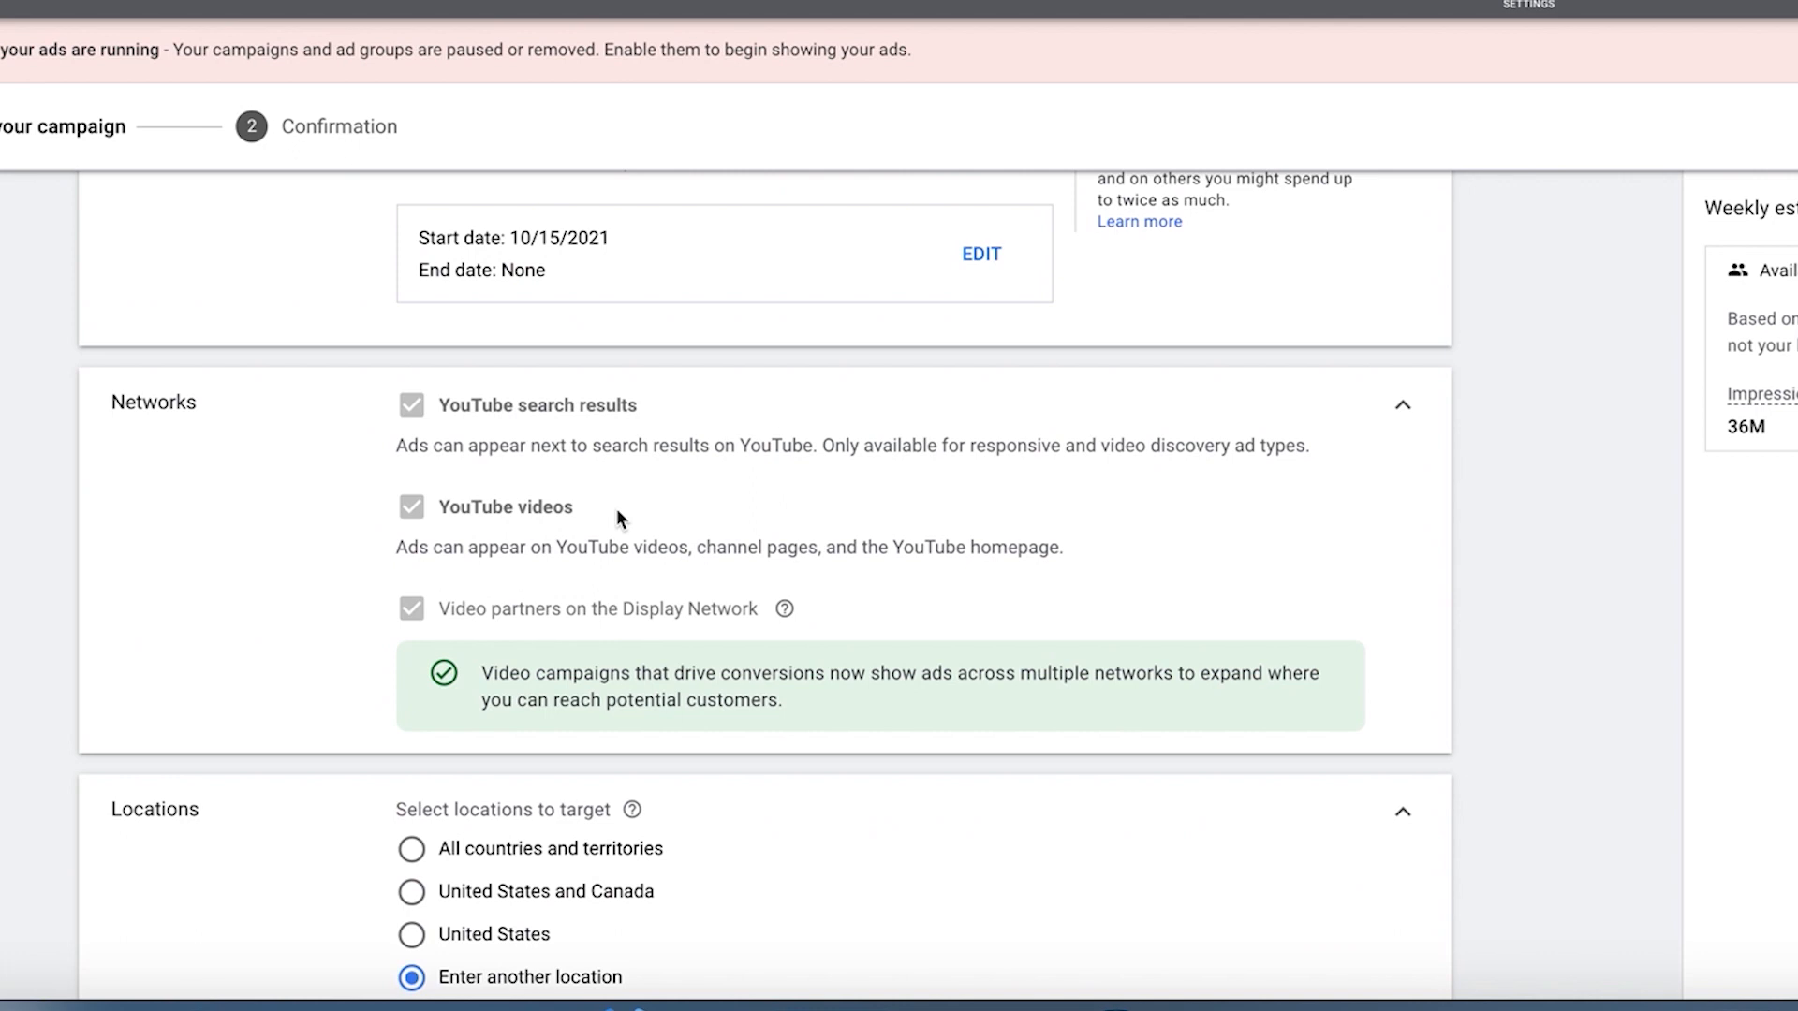
pyautogui.scroll(-20, 618, 510)
pyautogui.scroll(10, 618, 510)
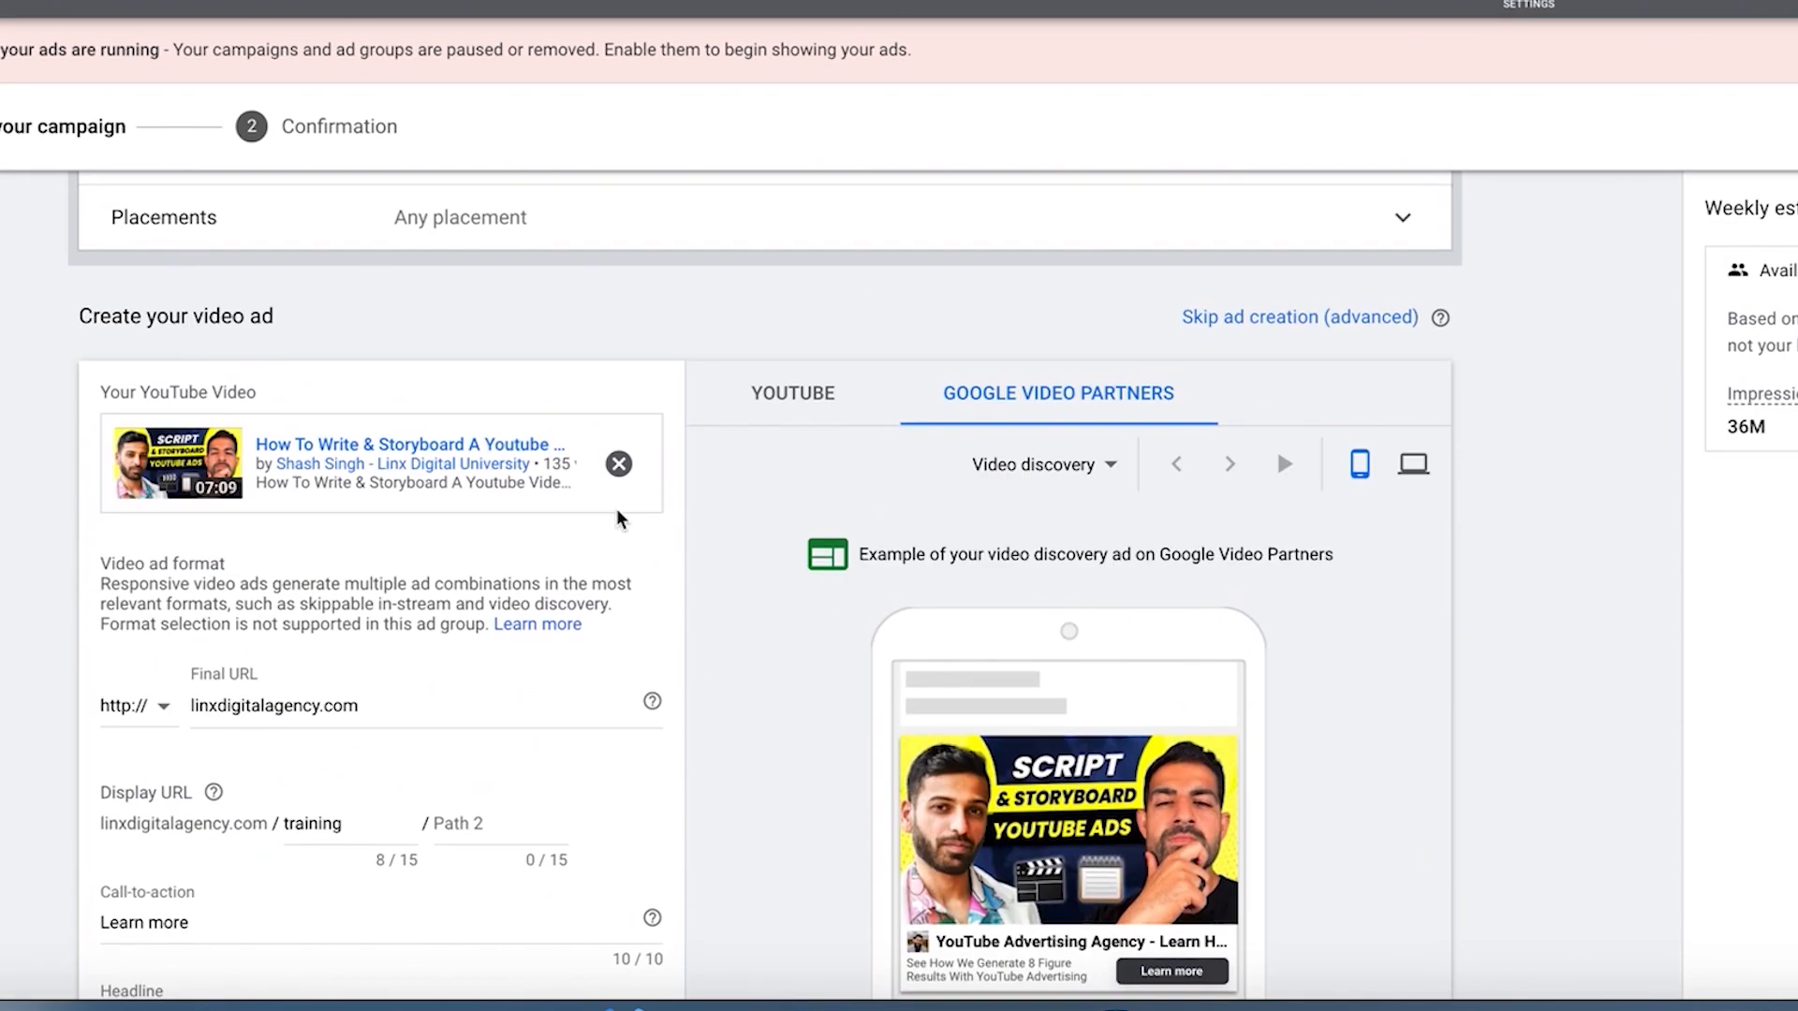
pyautogui.scroll(-2, 618, 519)
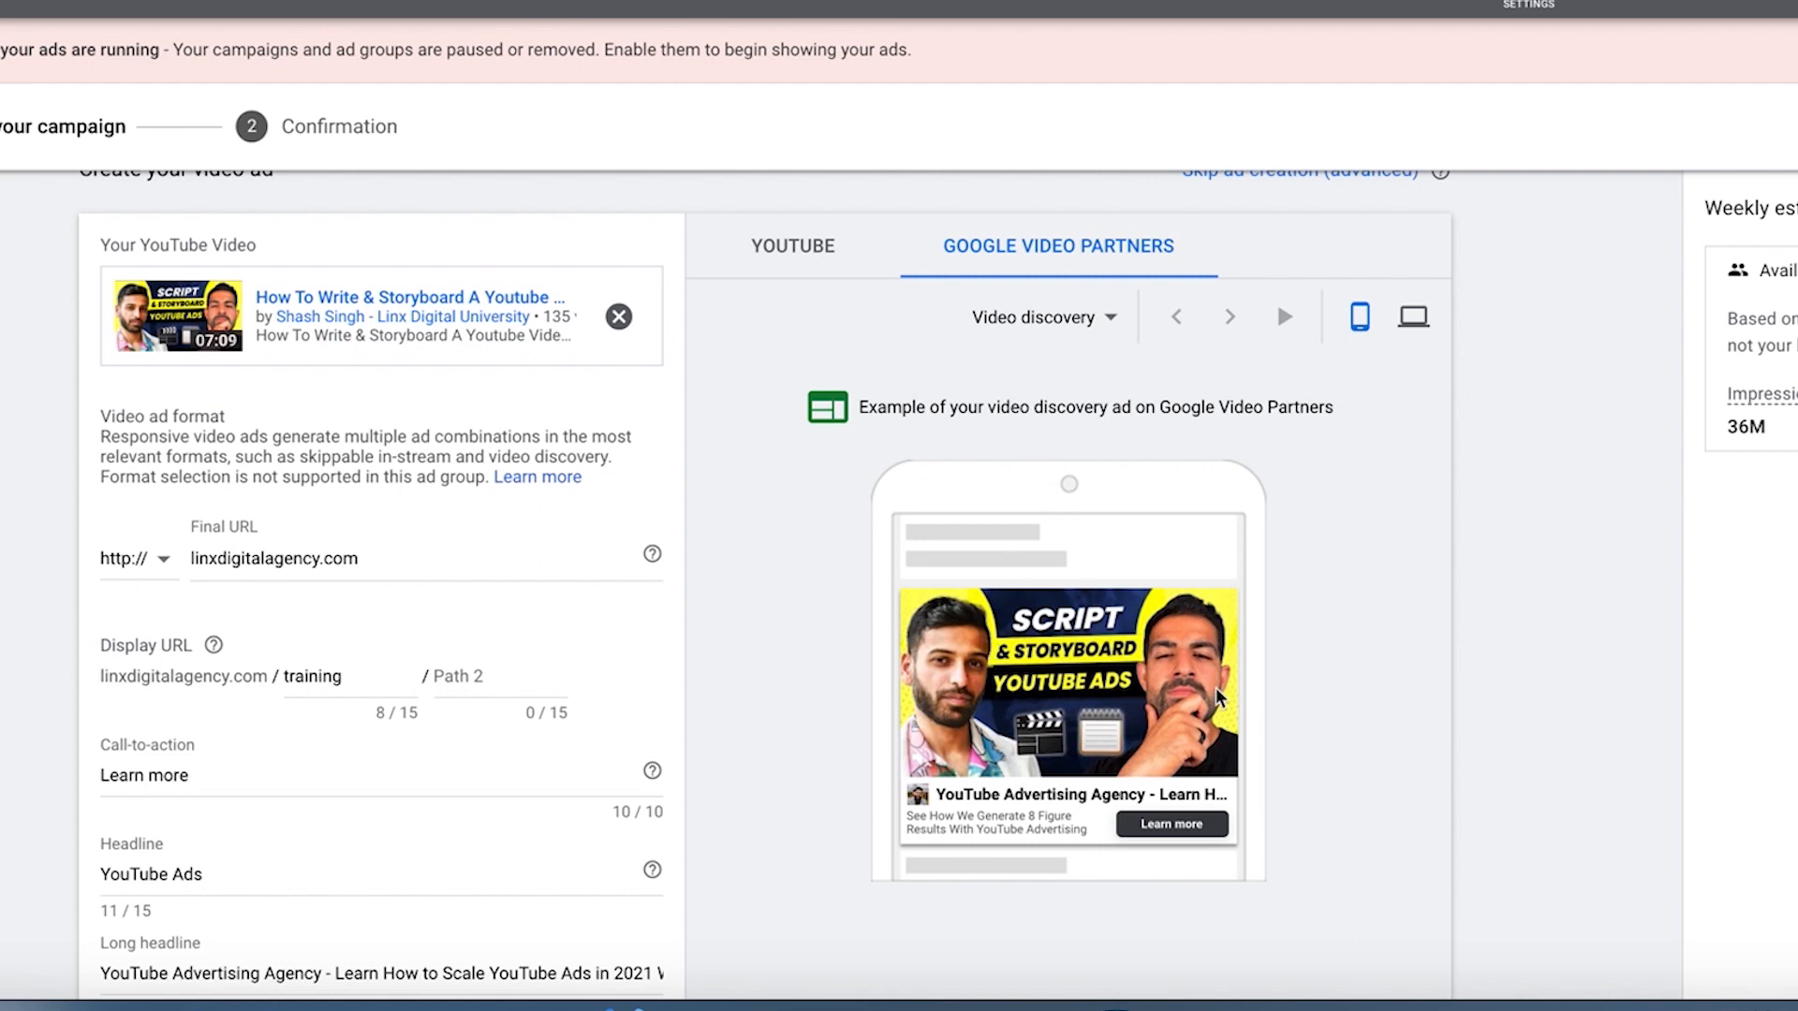
# Step: Preview the Google Video Partners ad in the in-stream and video discovery formats on mobile, and in-stream on computer
pyautogui.click(1088, 320)
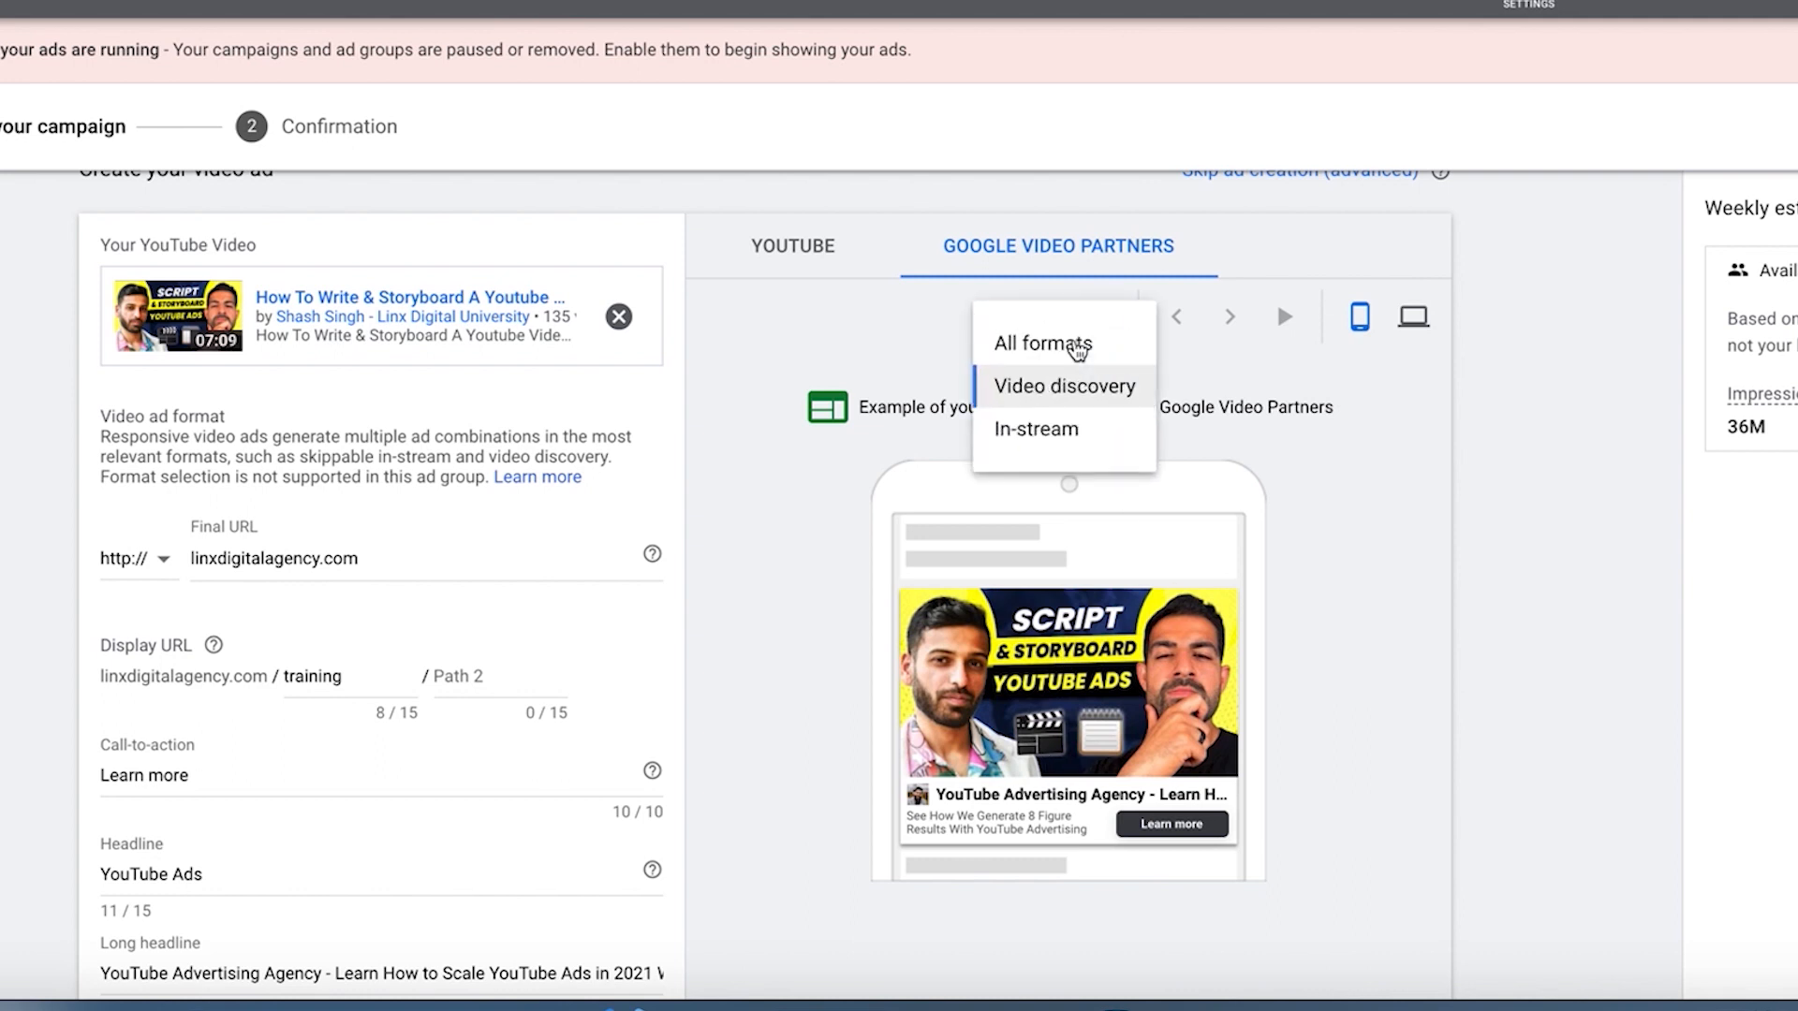
pyautogui.click(1035, 429)
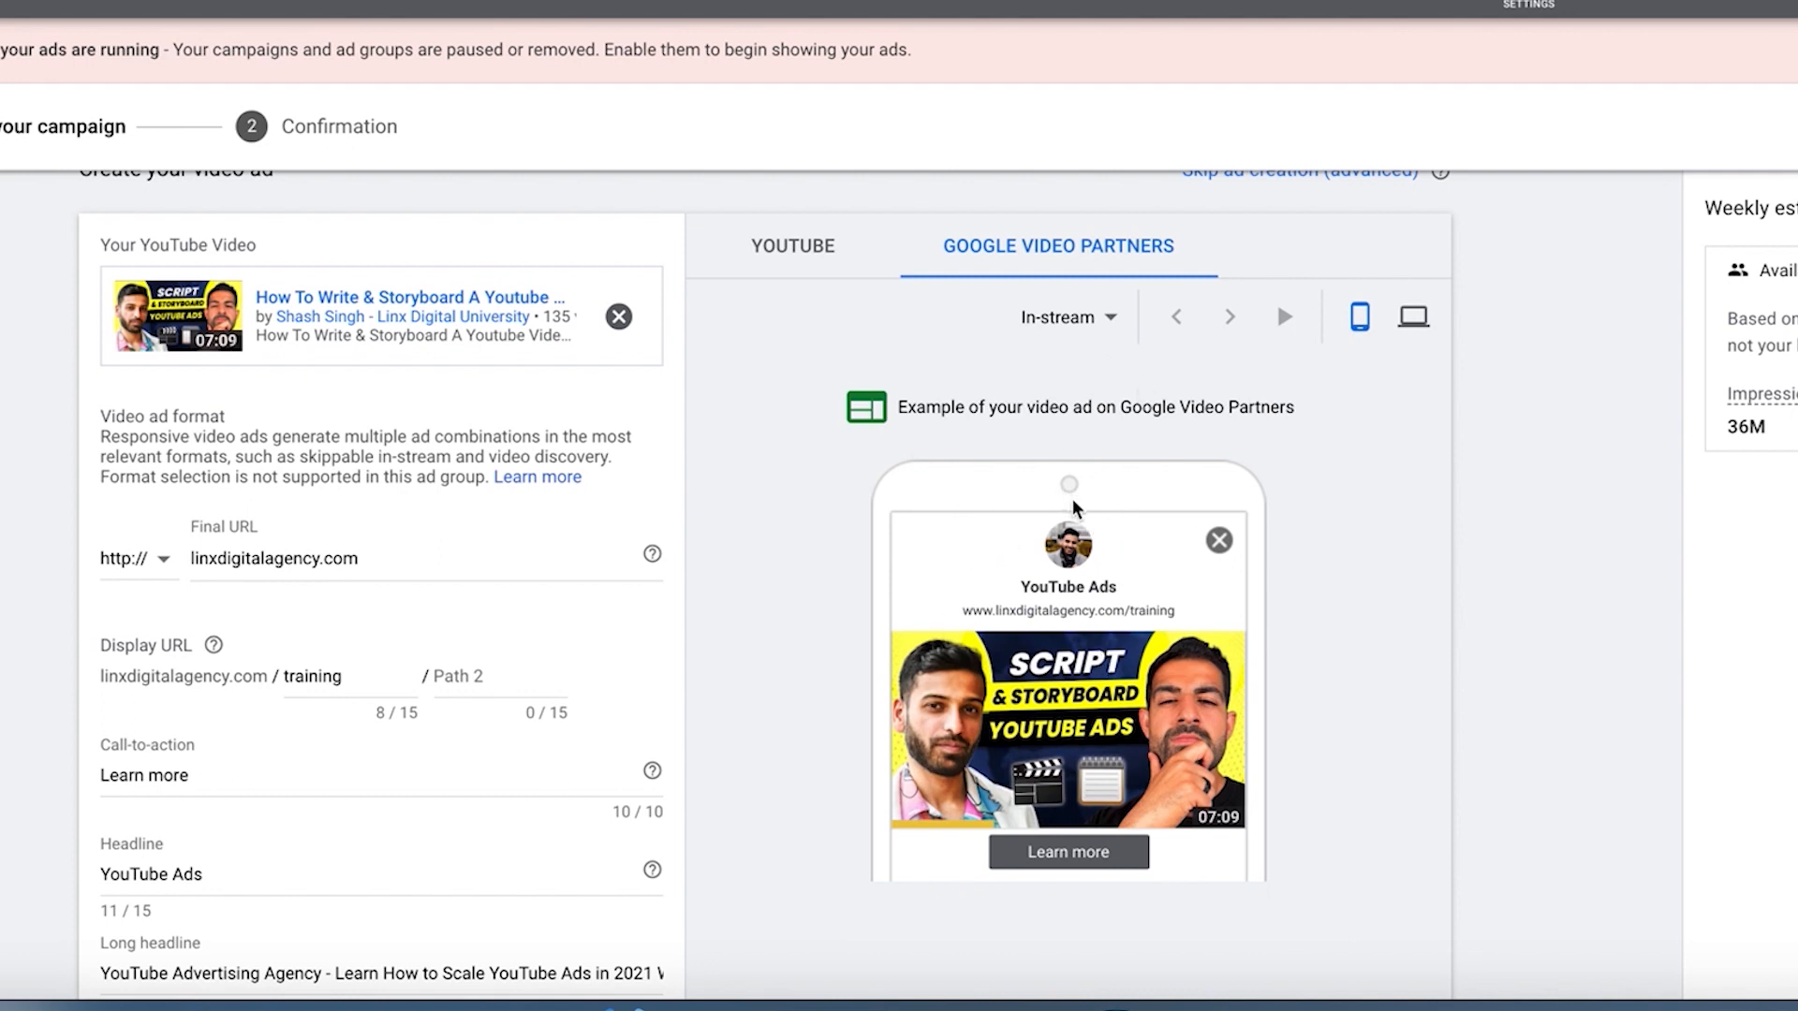
pyautogui.click(1123, 319)
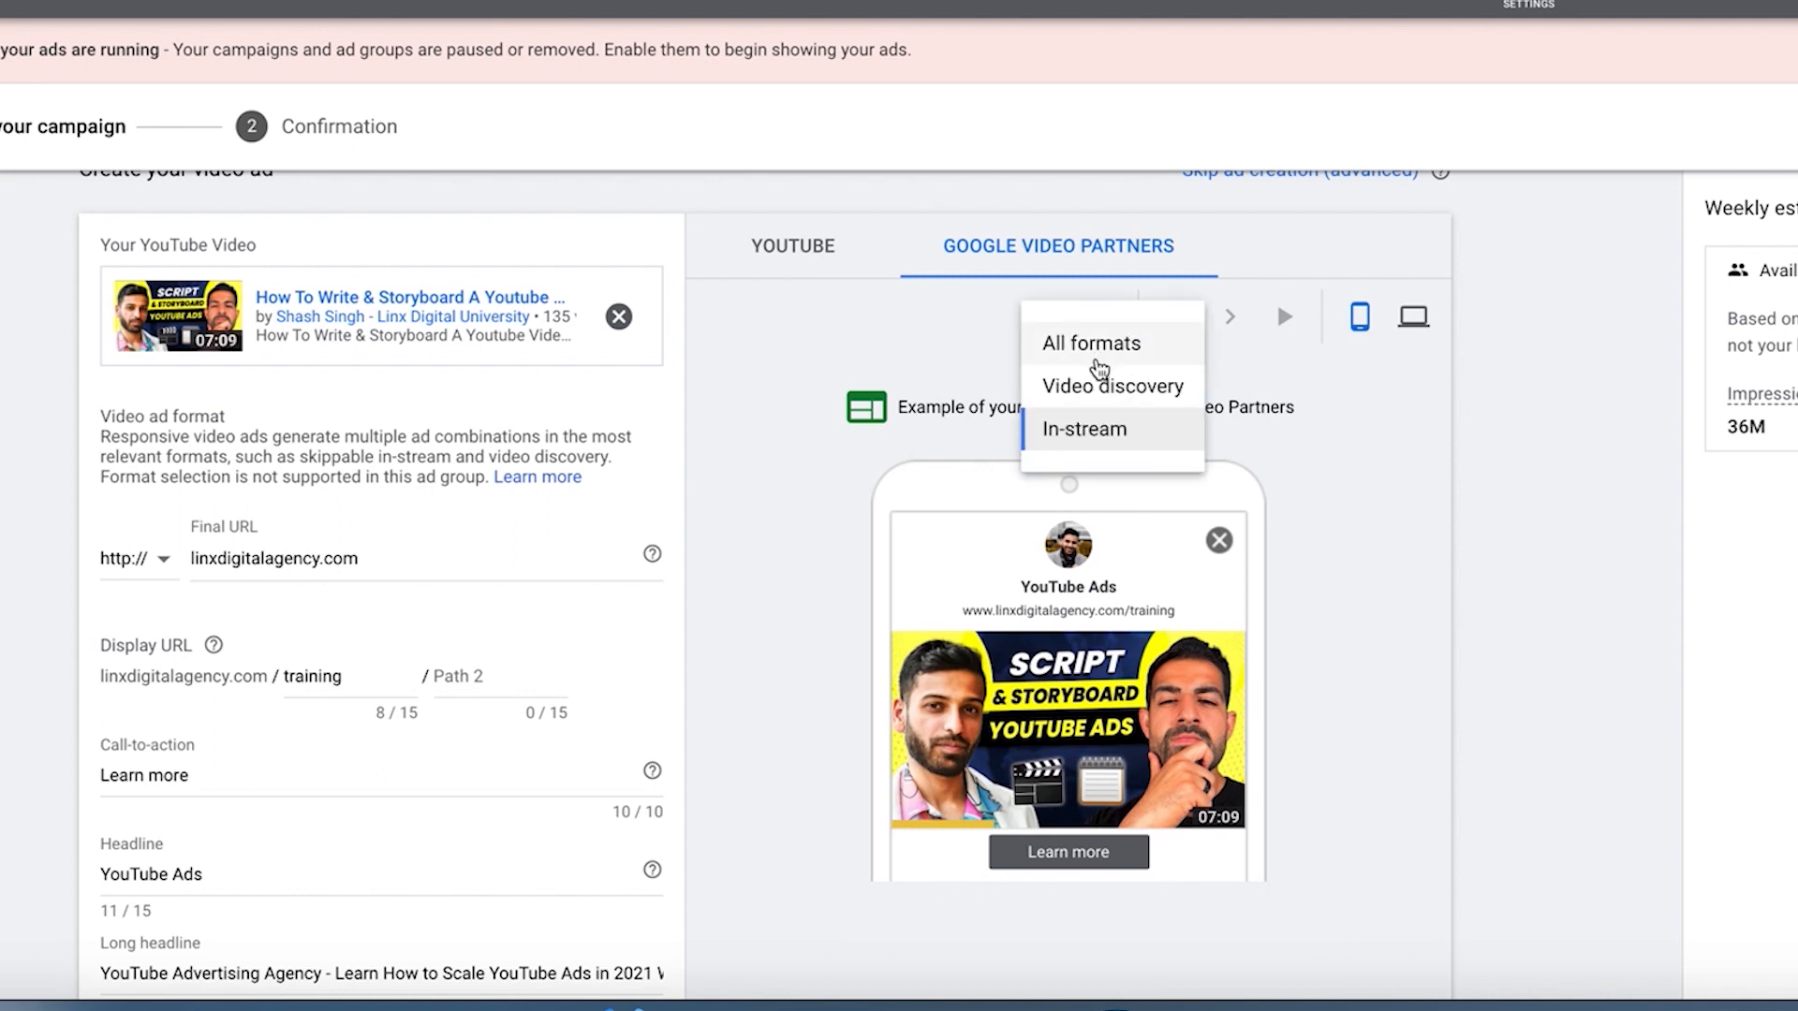
pyautogui.click(1090, 382)
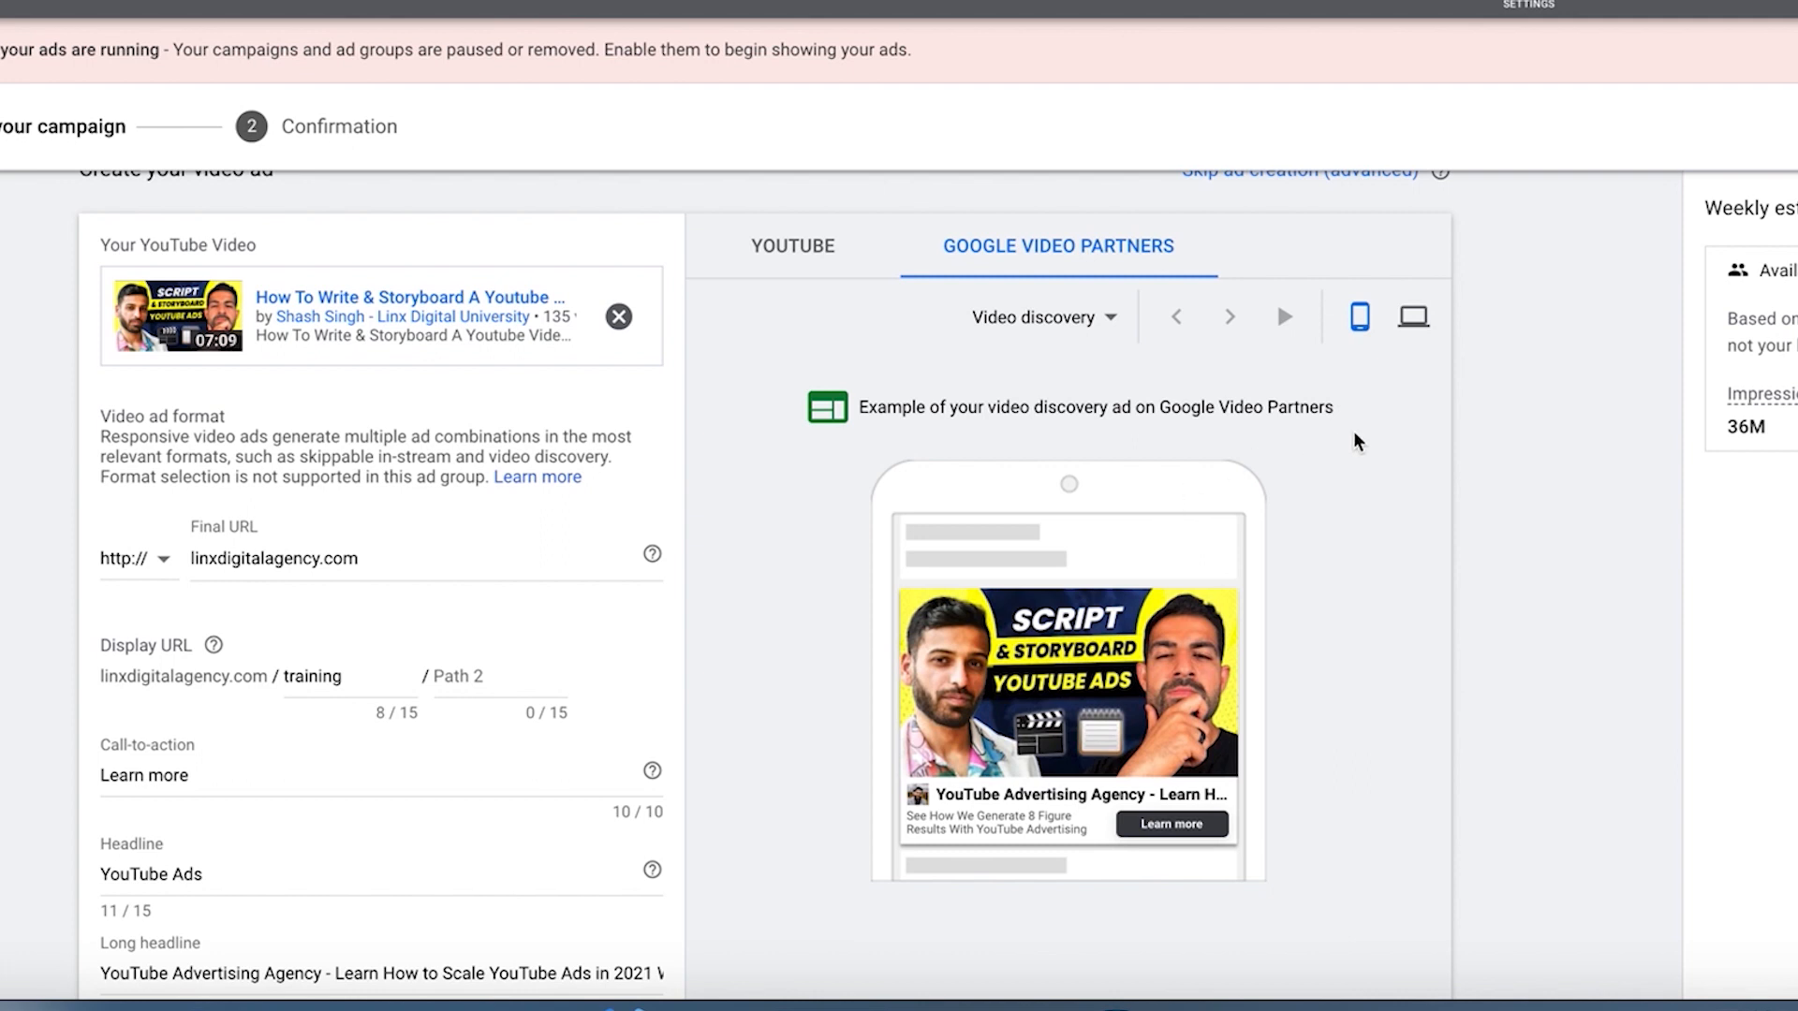
pyautogui.click(1413, 317)
pyautogui.click(1070, 319)
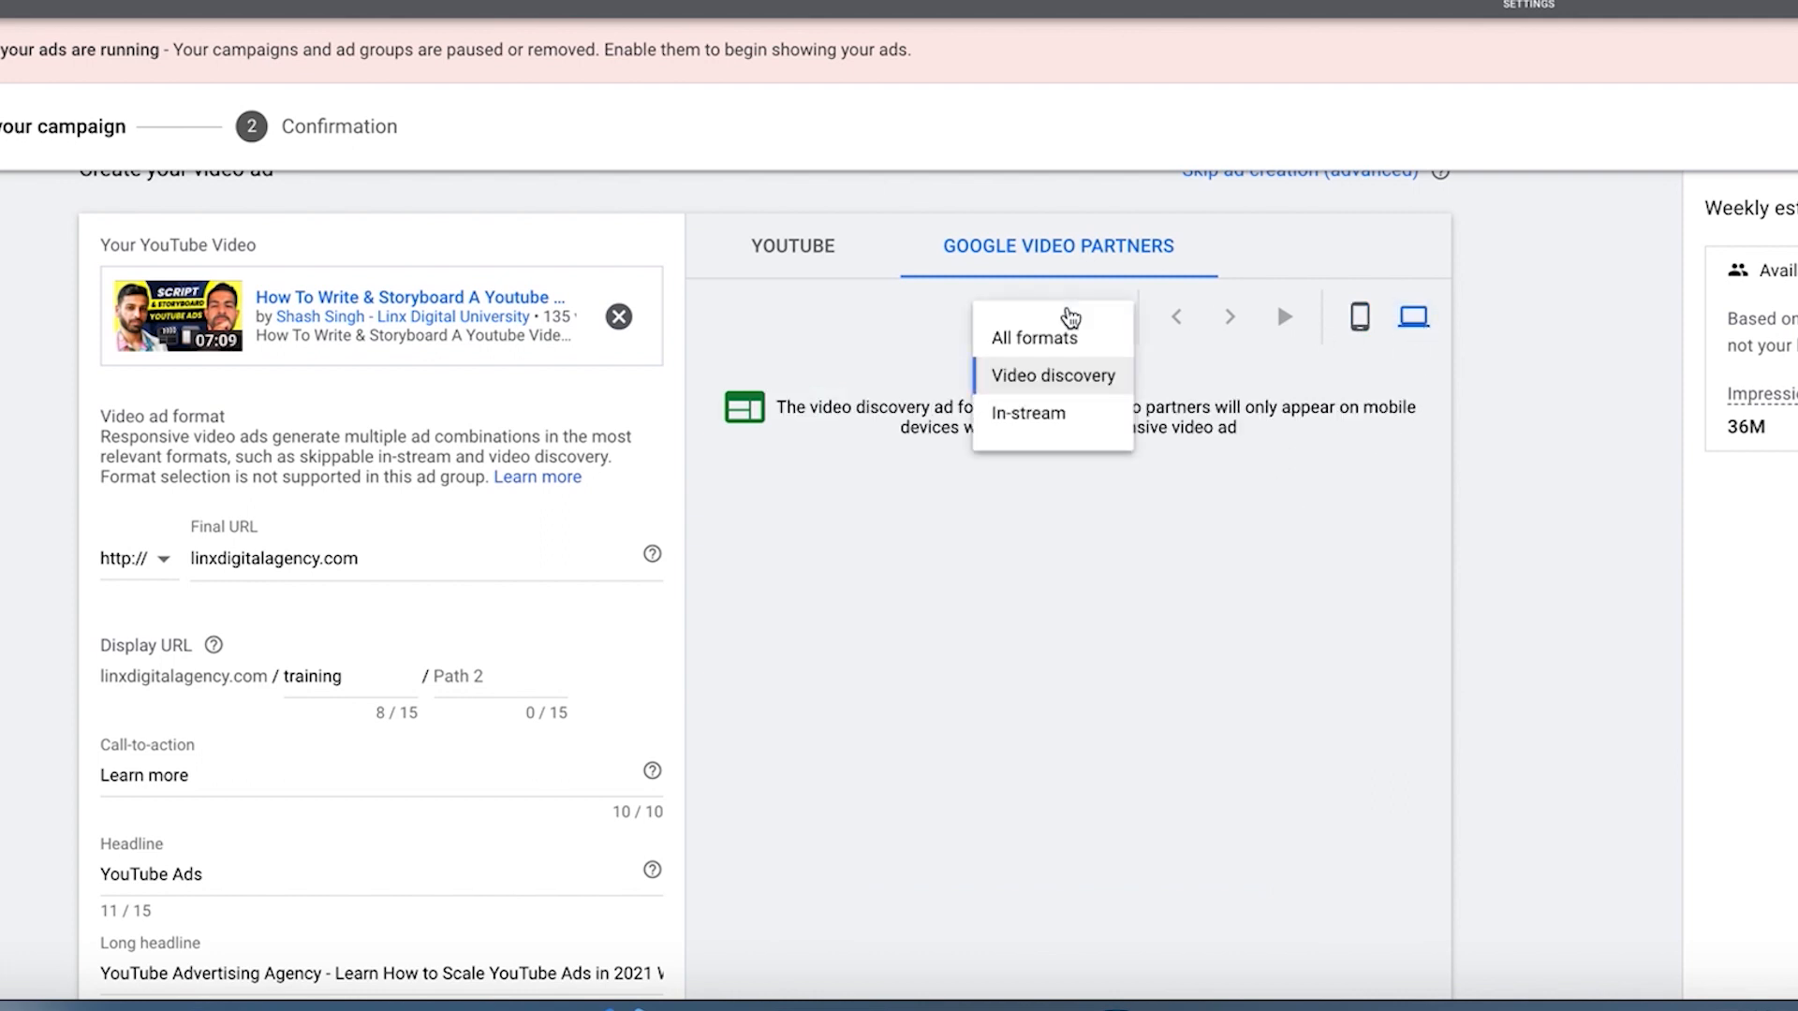
pyautogui.click(1022, 428)
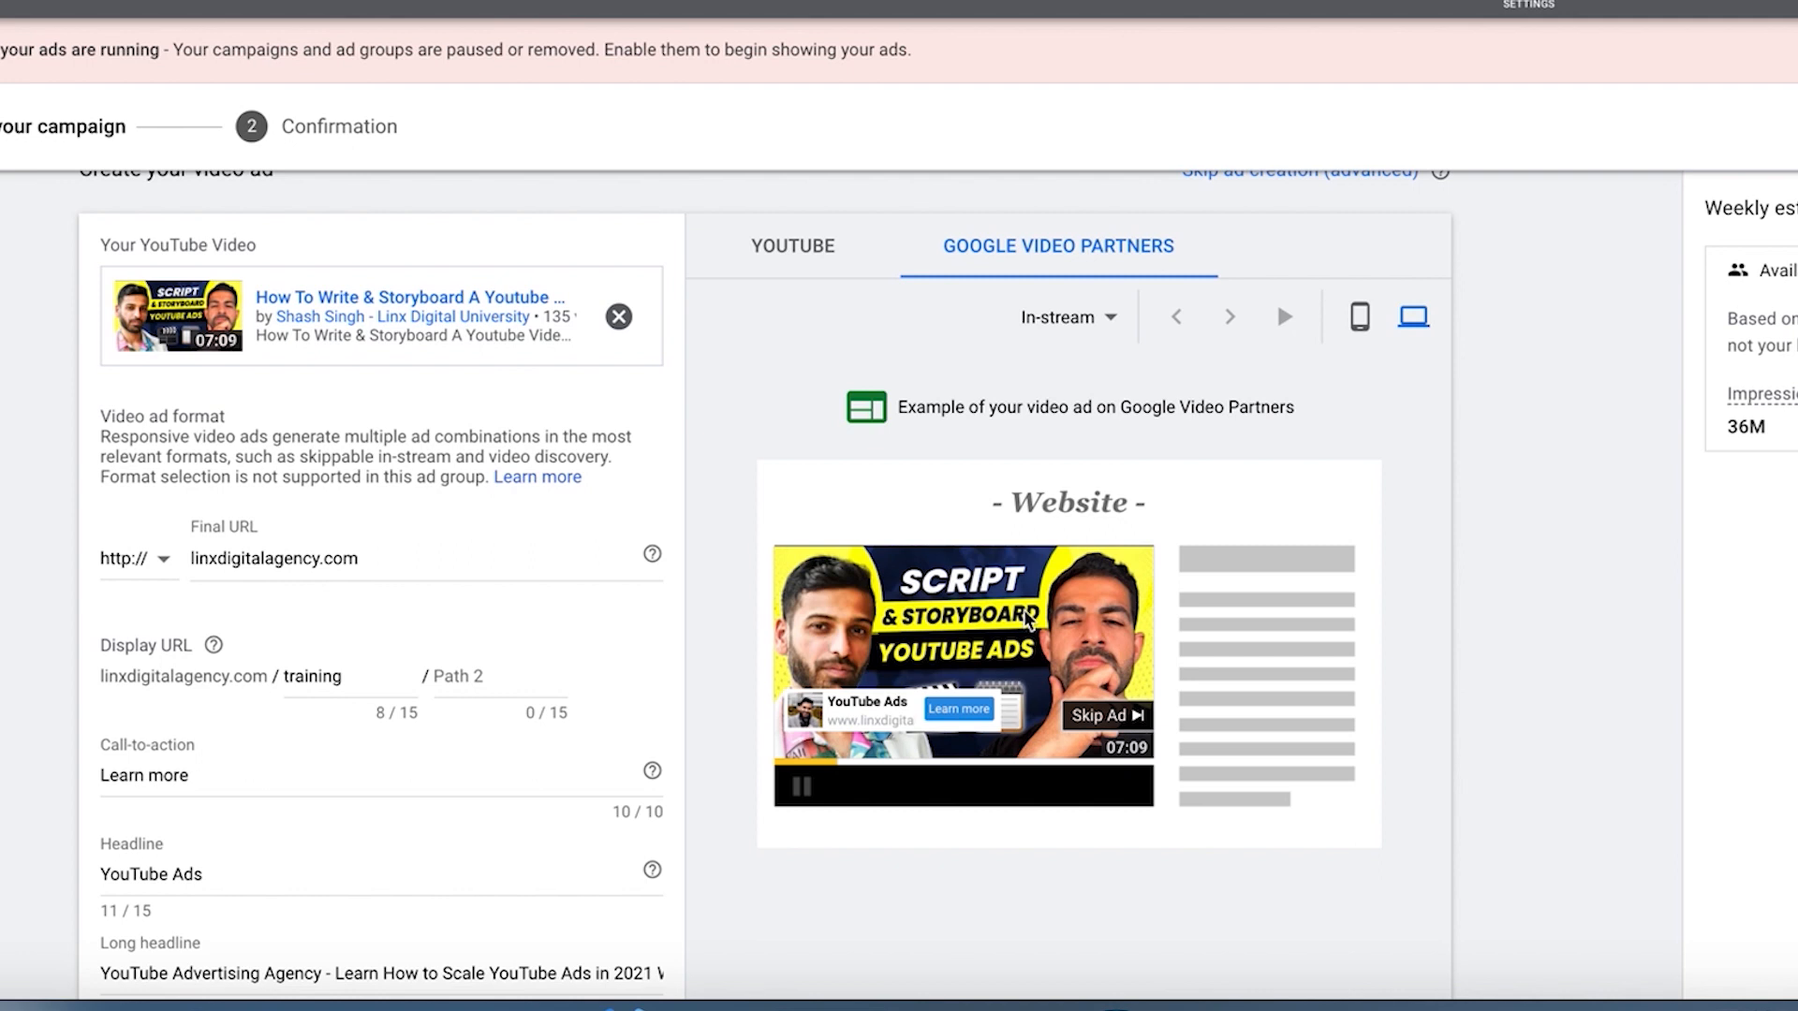
# Step: Read the companion banner help and find where the banner appears in the computer YouTube in-stream preview
pyautogui.scroll(-1, 1030, 618)
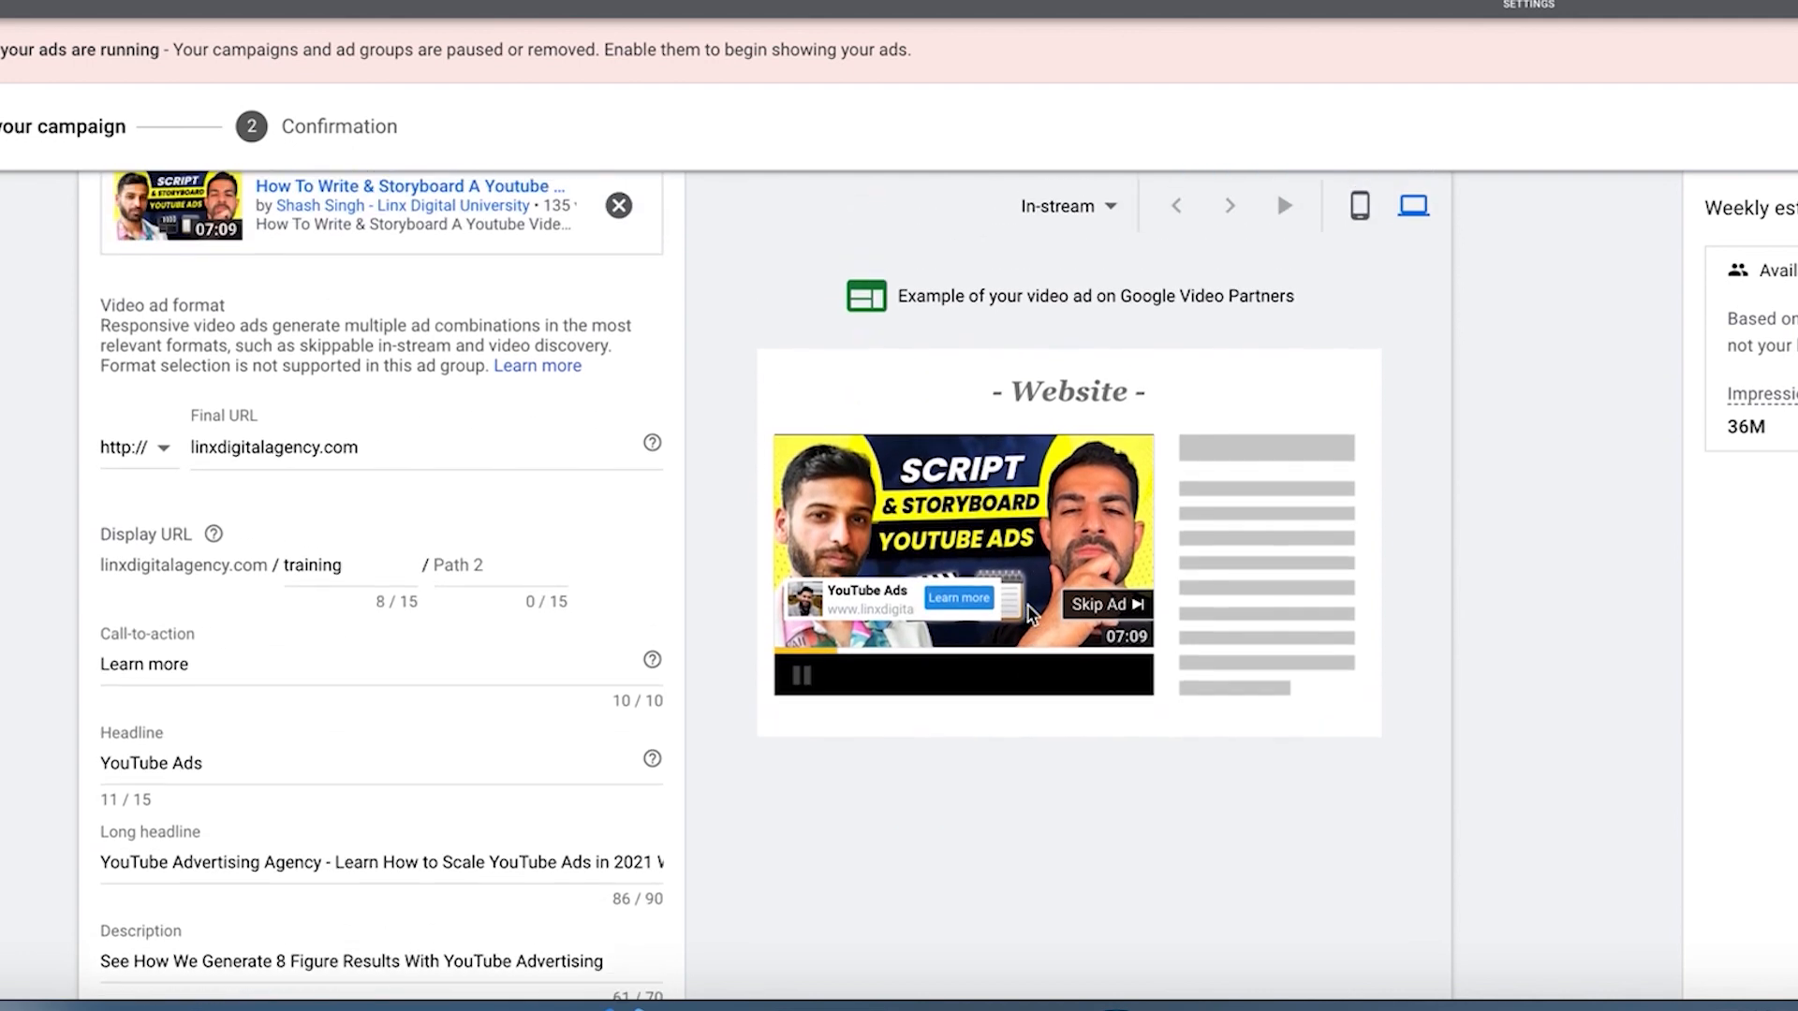
pyautogui.scroll(-4, 1027, 613)
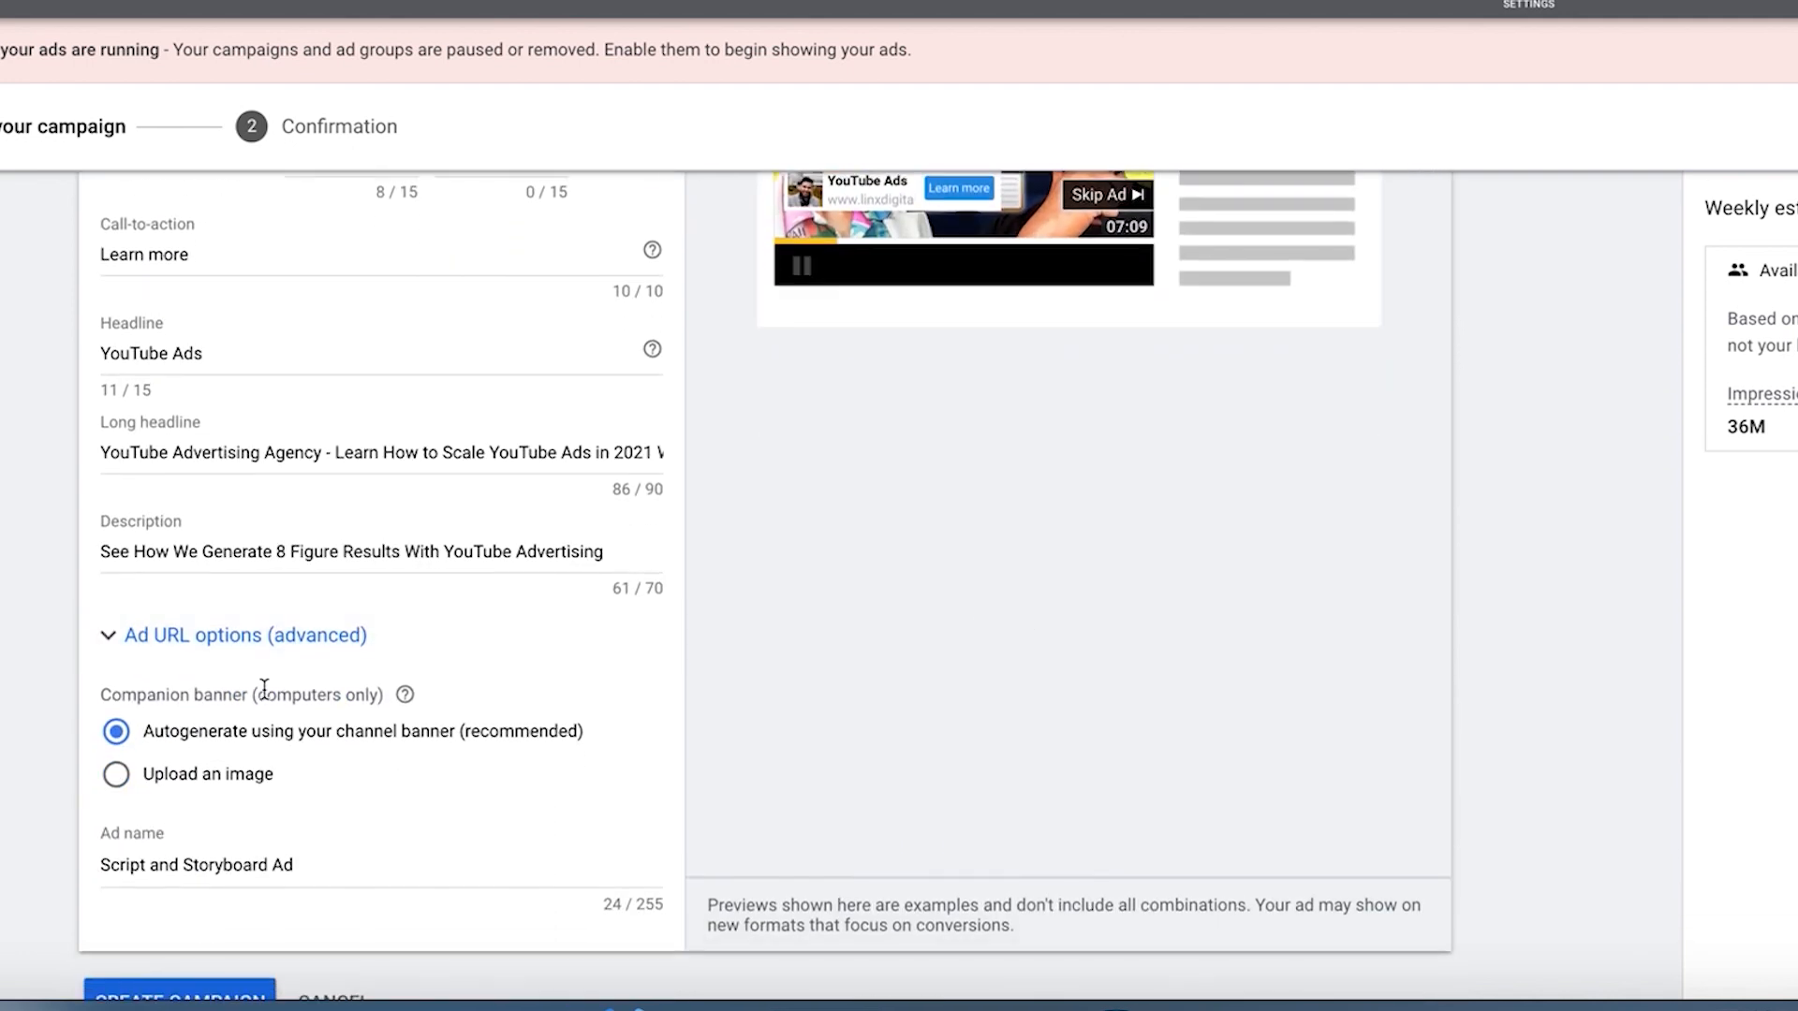
pyautogui.moveTo(407, 700)
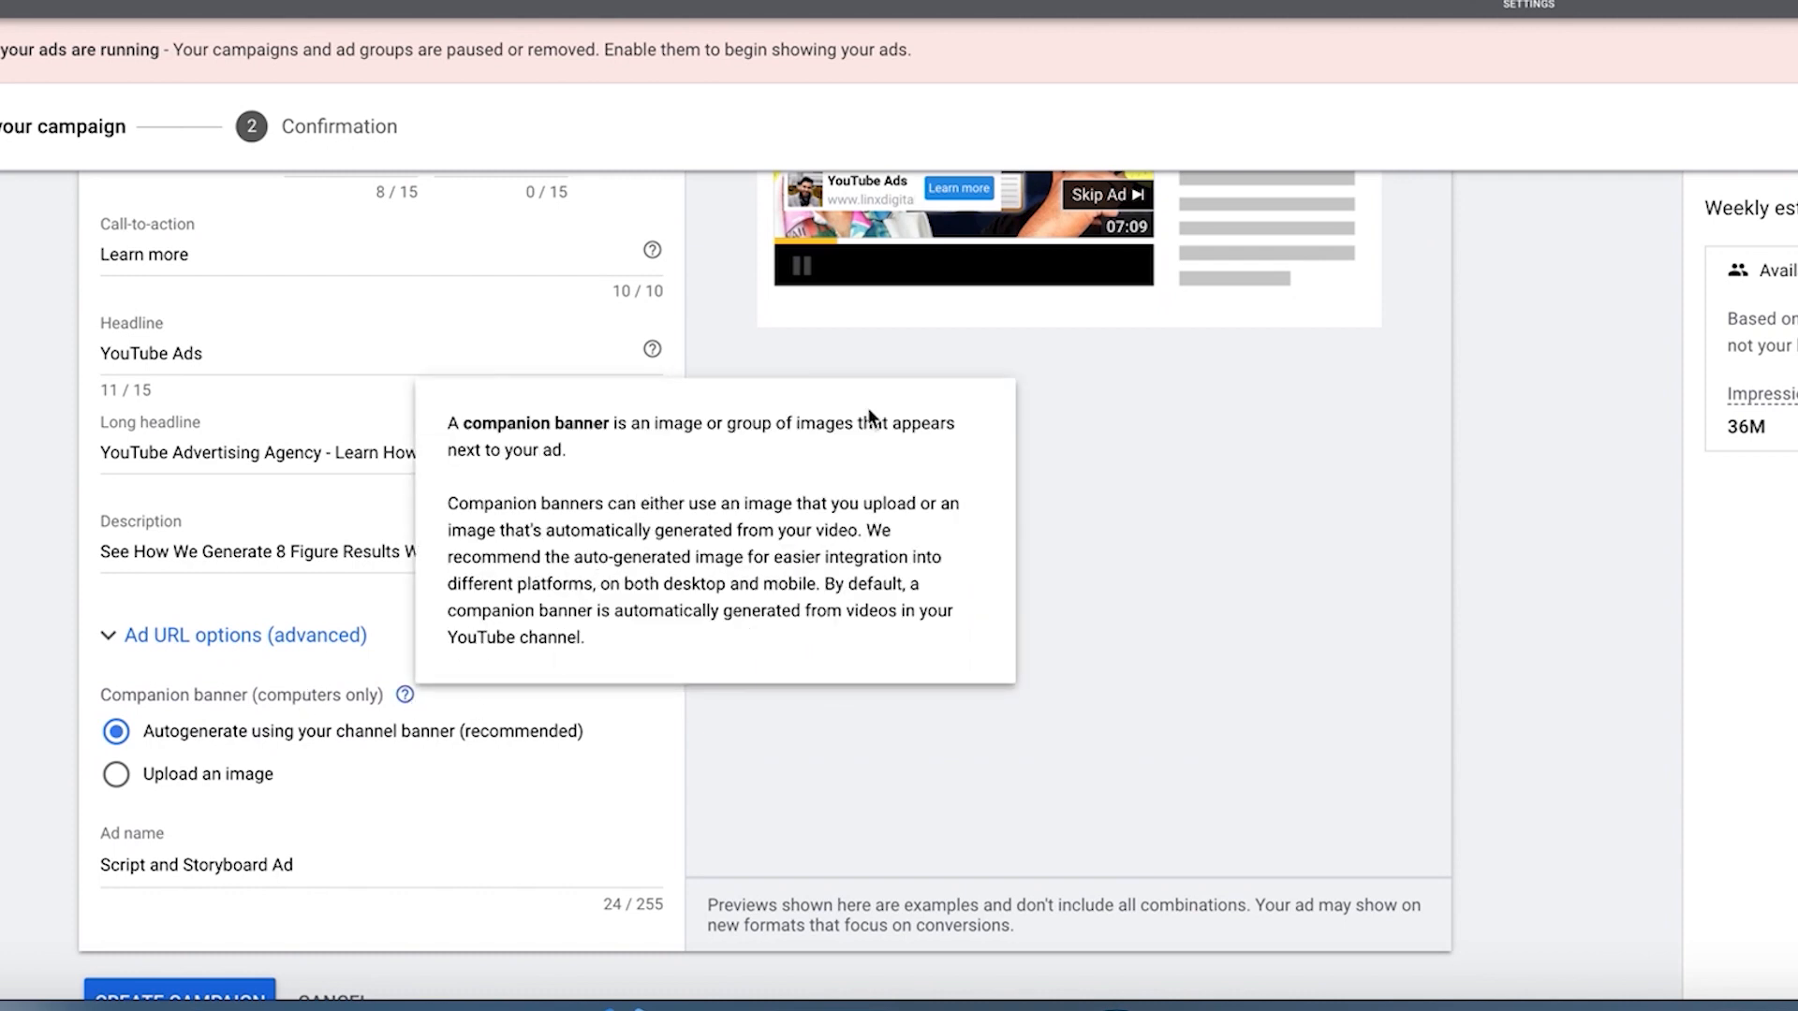
pyautogui.scroll(1, 1172, 384)
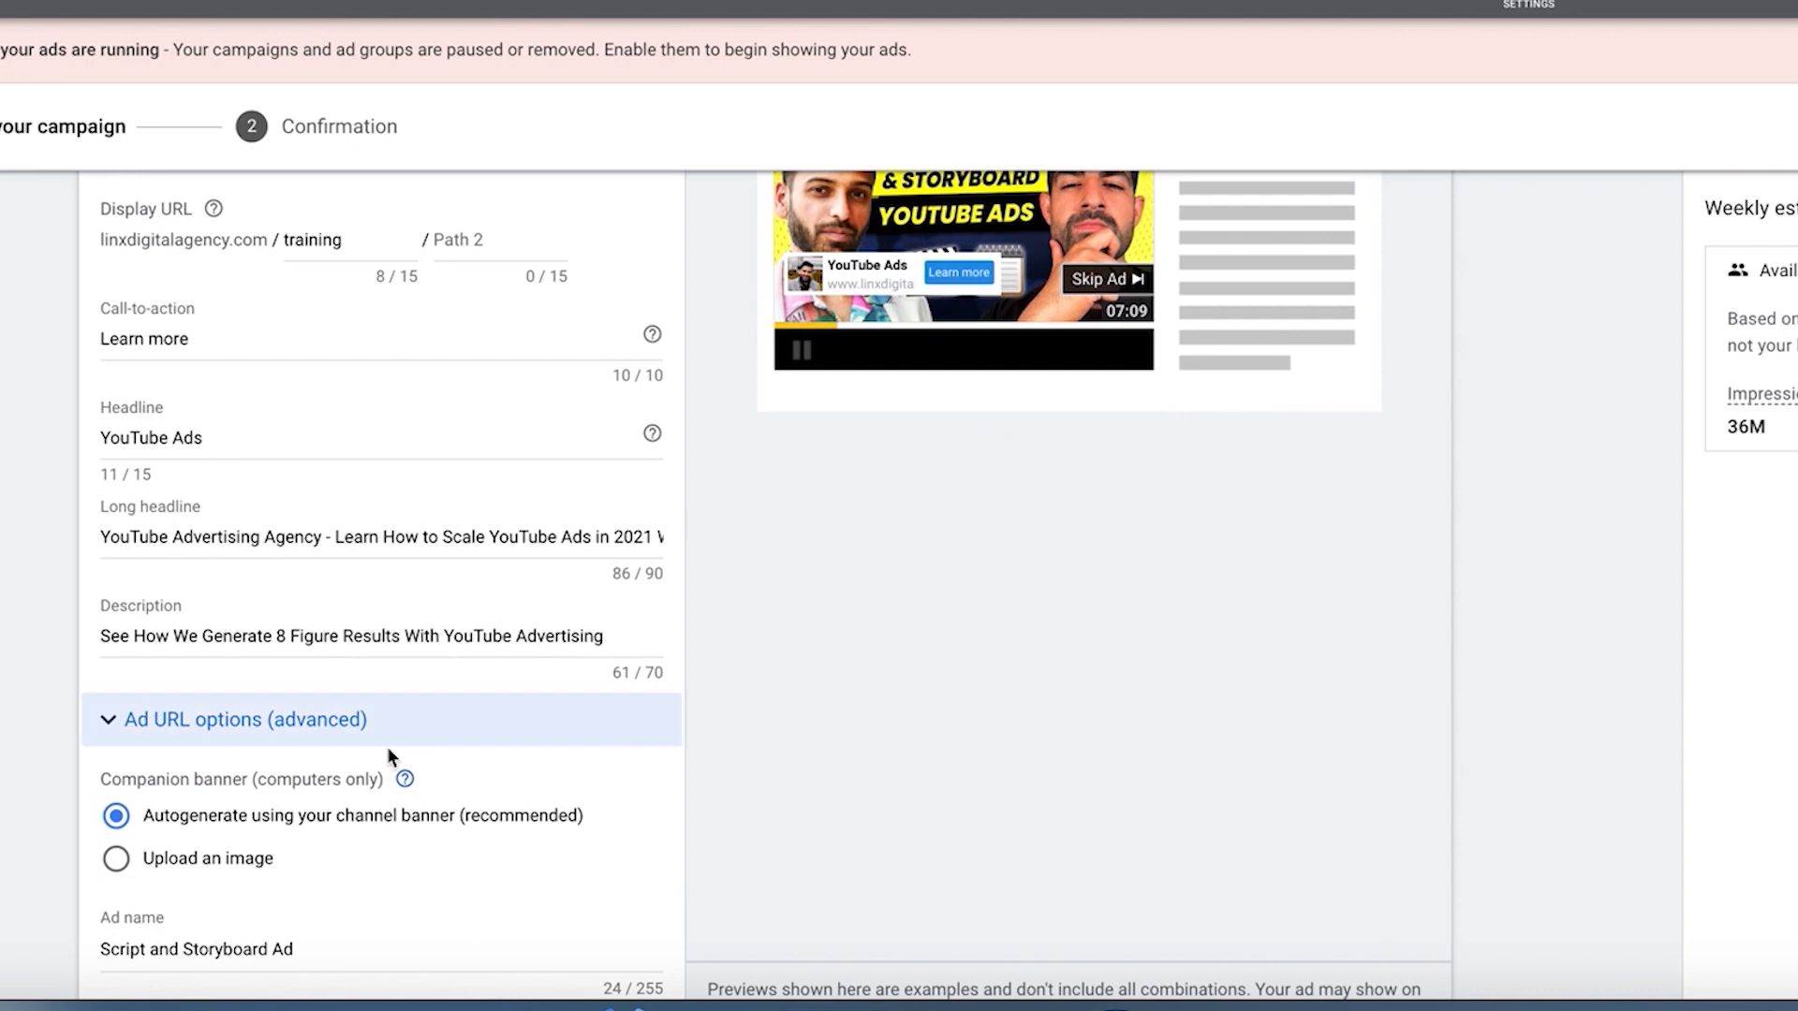
pyautogui.moveTo(403, 782)
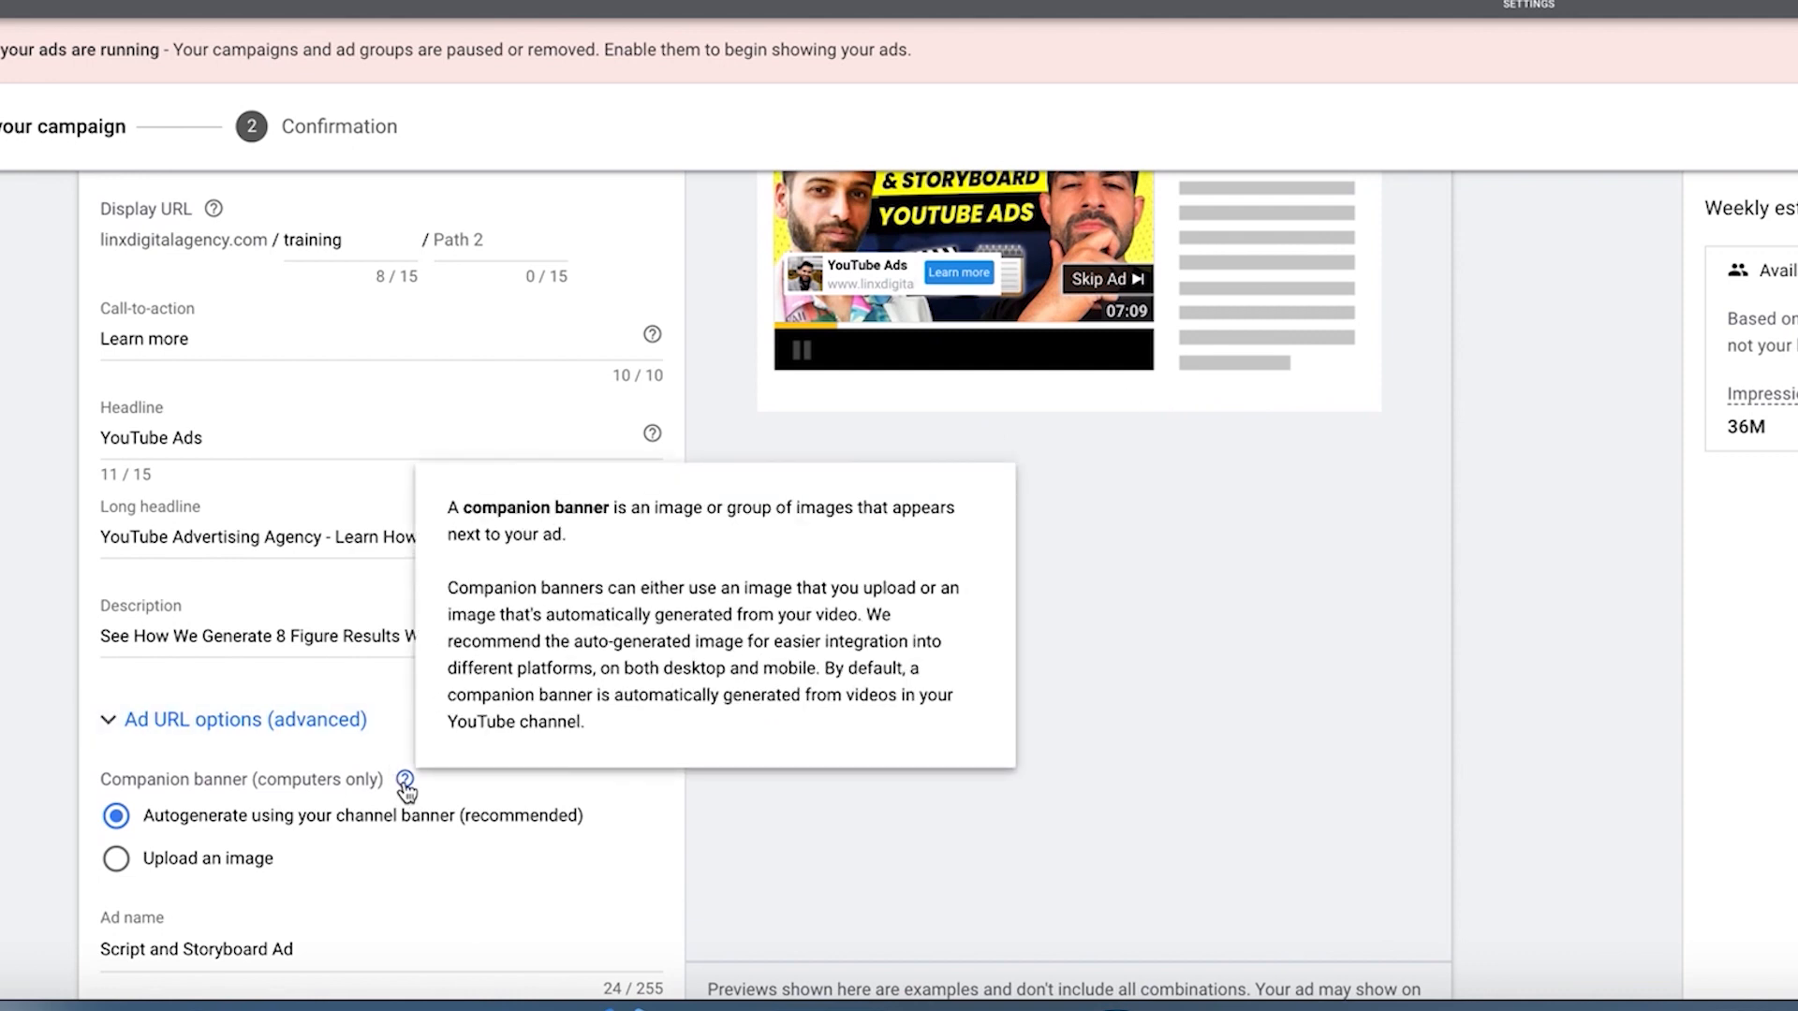
pyautogui.scroll(4, 1194, 322)
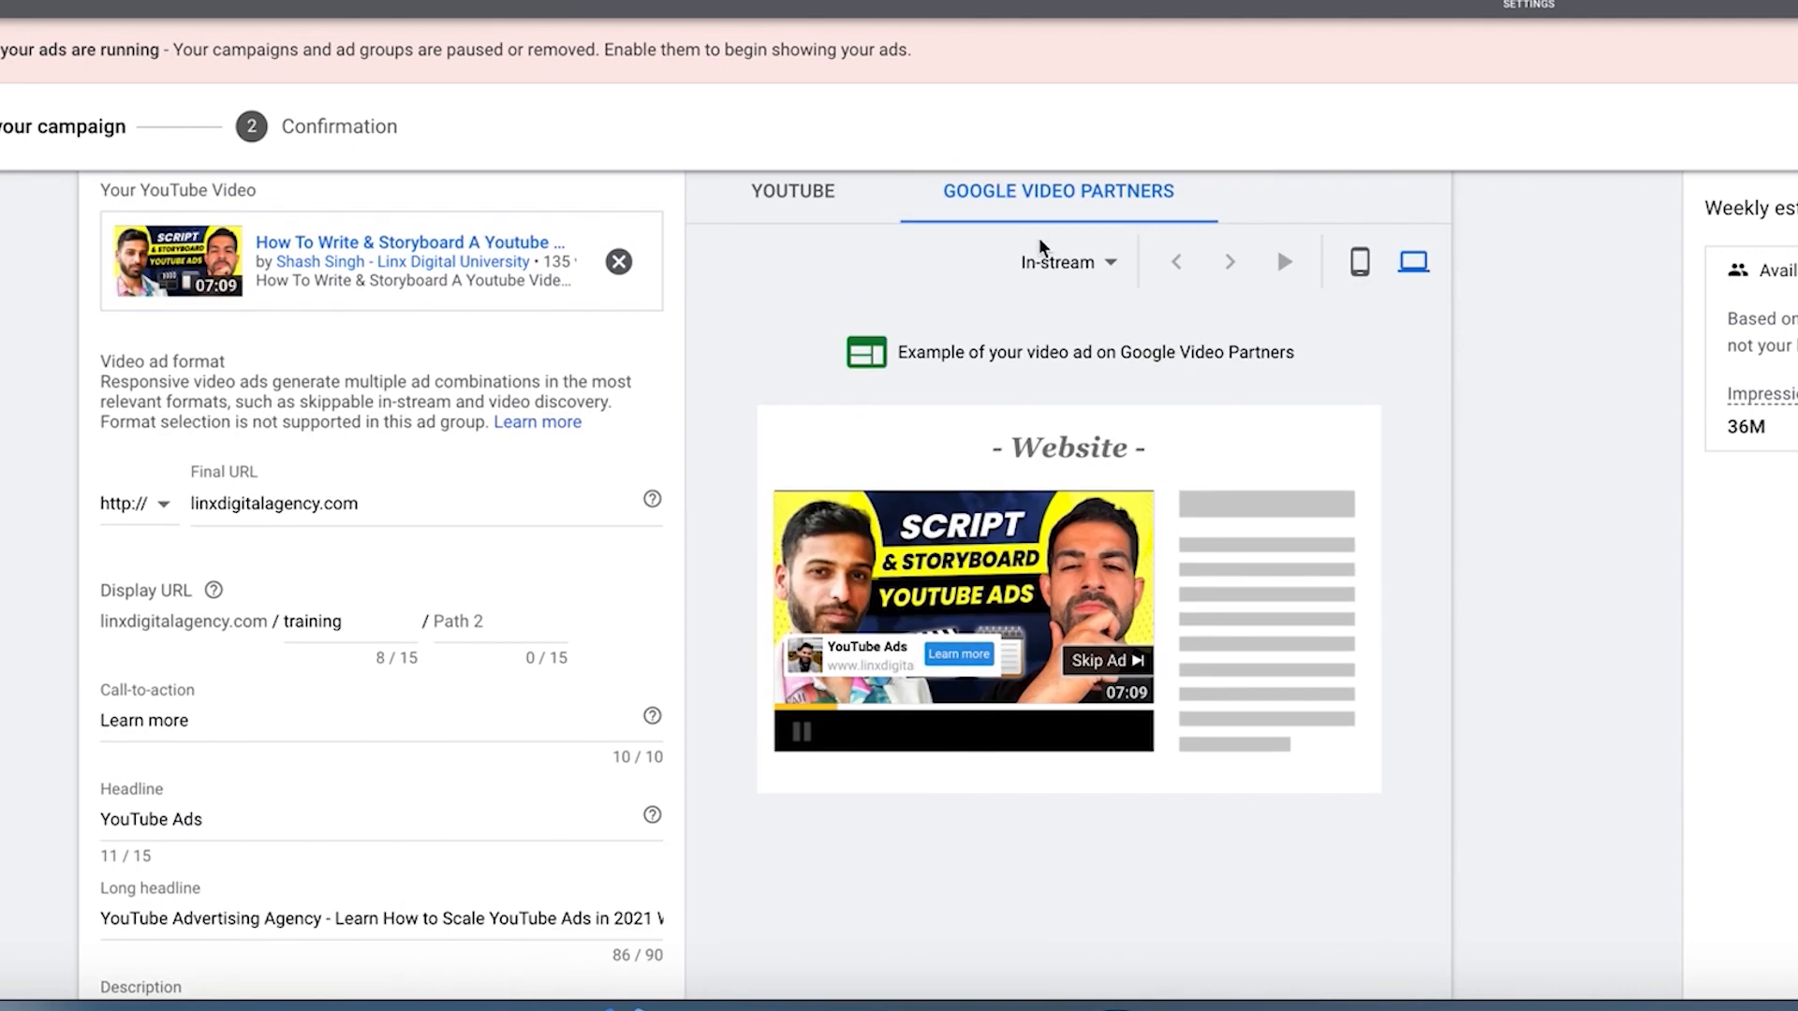
pyautogui.click(801, 190)
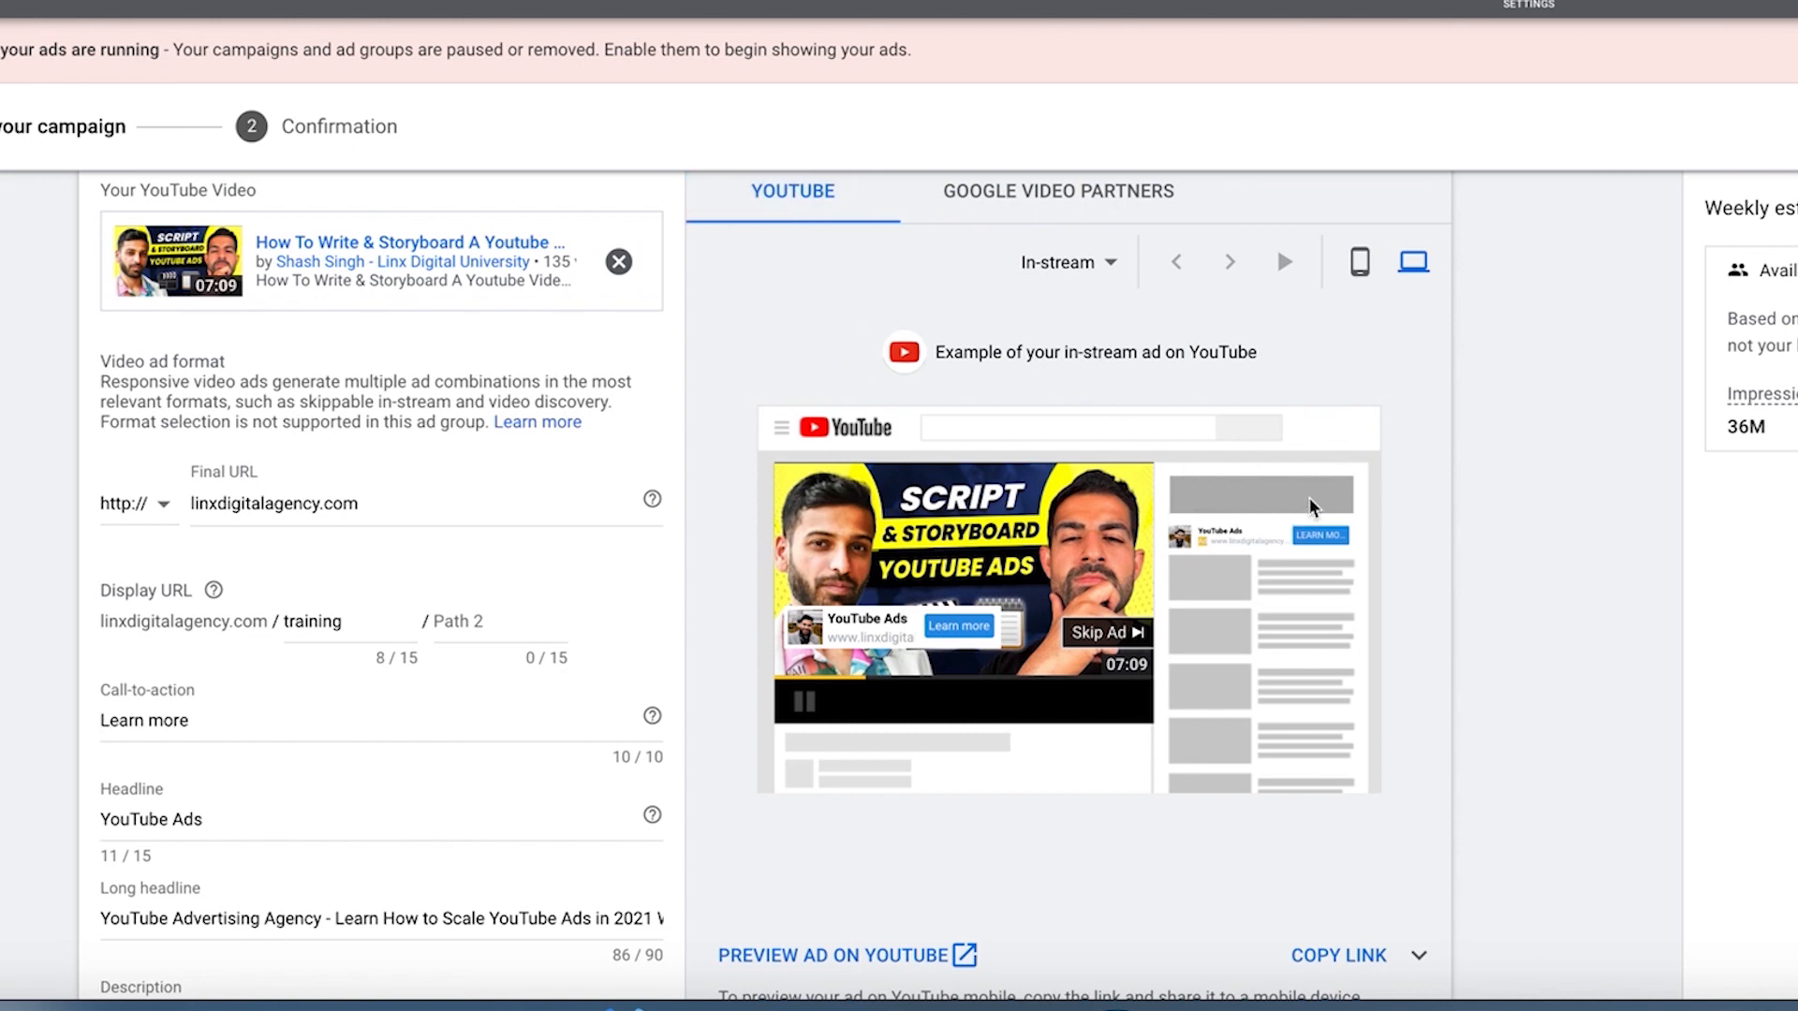
pyautogui.scroll(-4, 1250, 491)
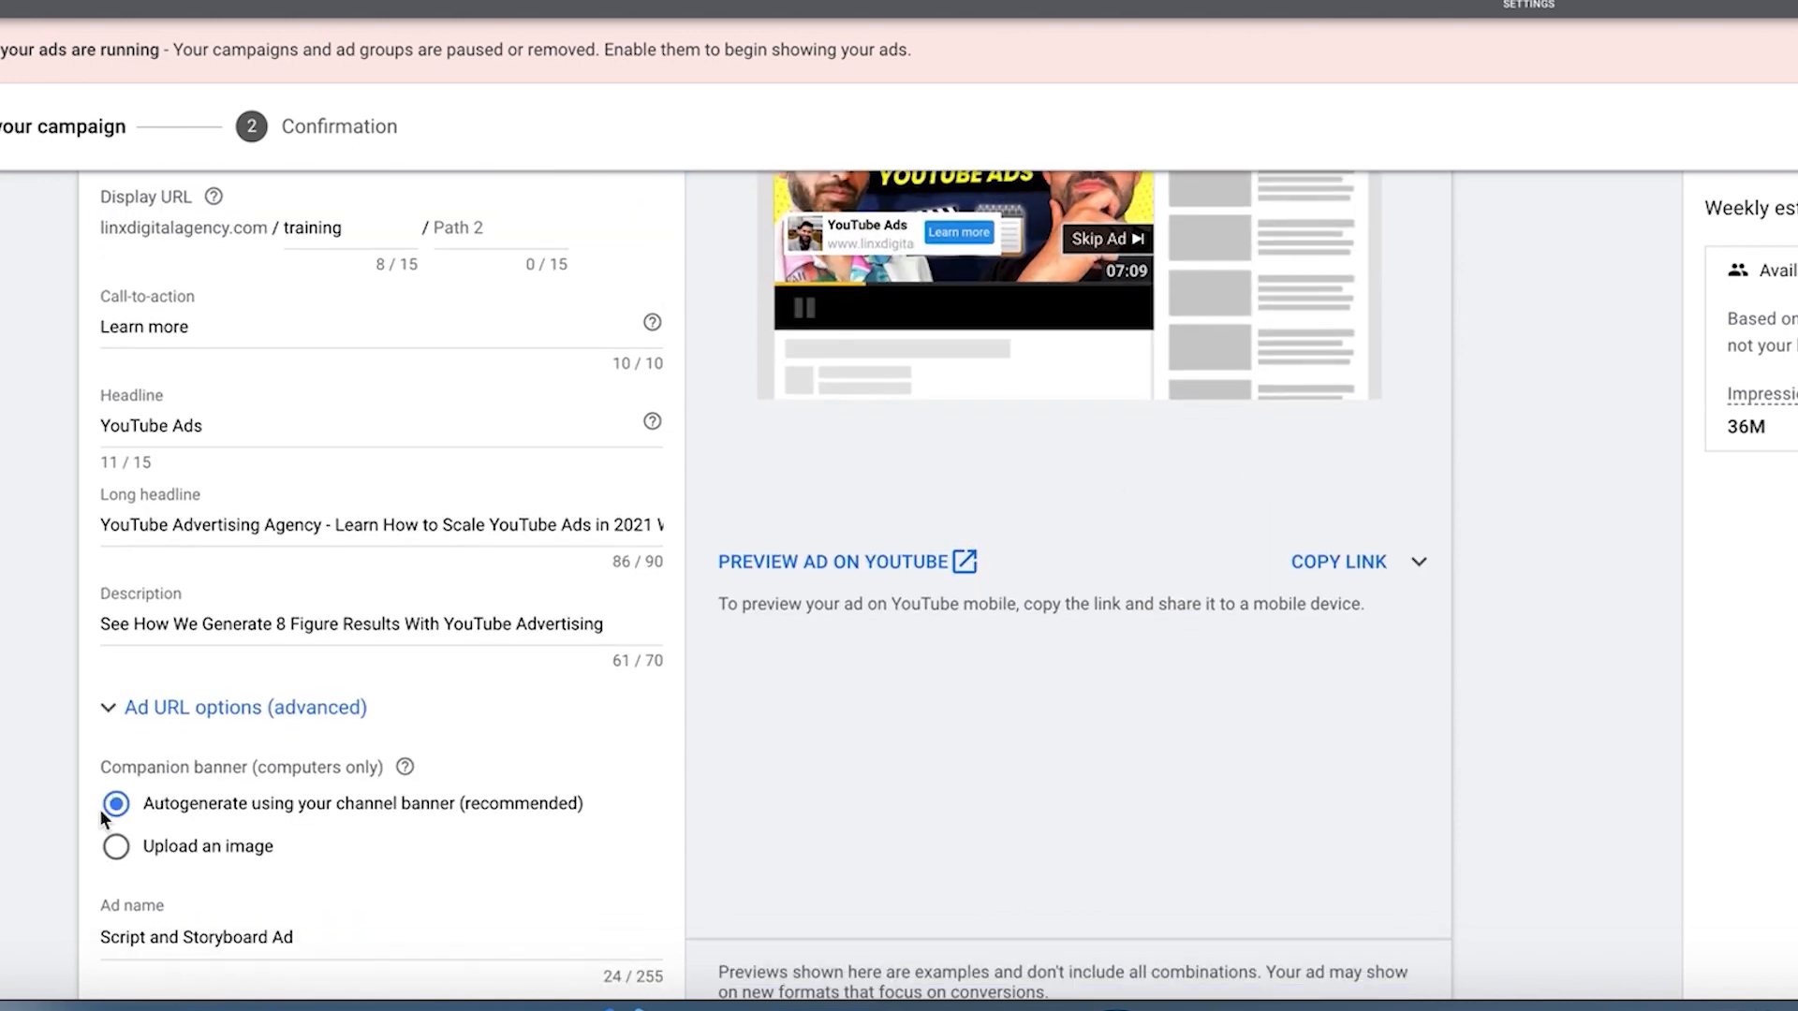
# Step: Review the rest of the ad form, including the companion banner option, the ad name and the YouTube preview
pyautogui.scroll(-3, 481, 662)
pyautogui.scroll(4, 361, 568)
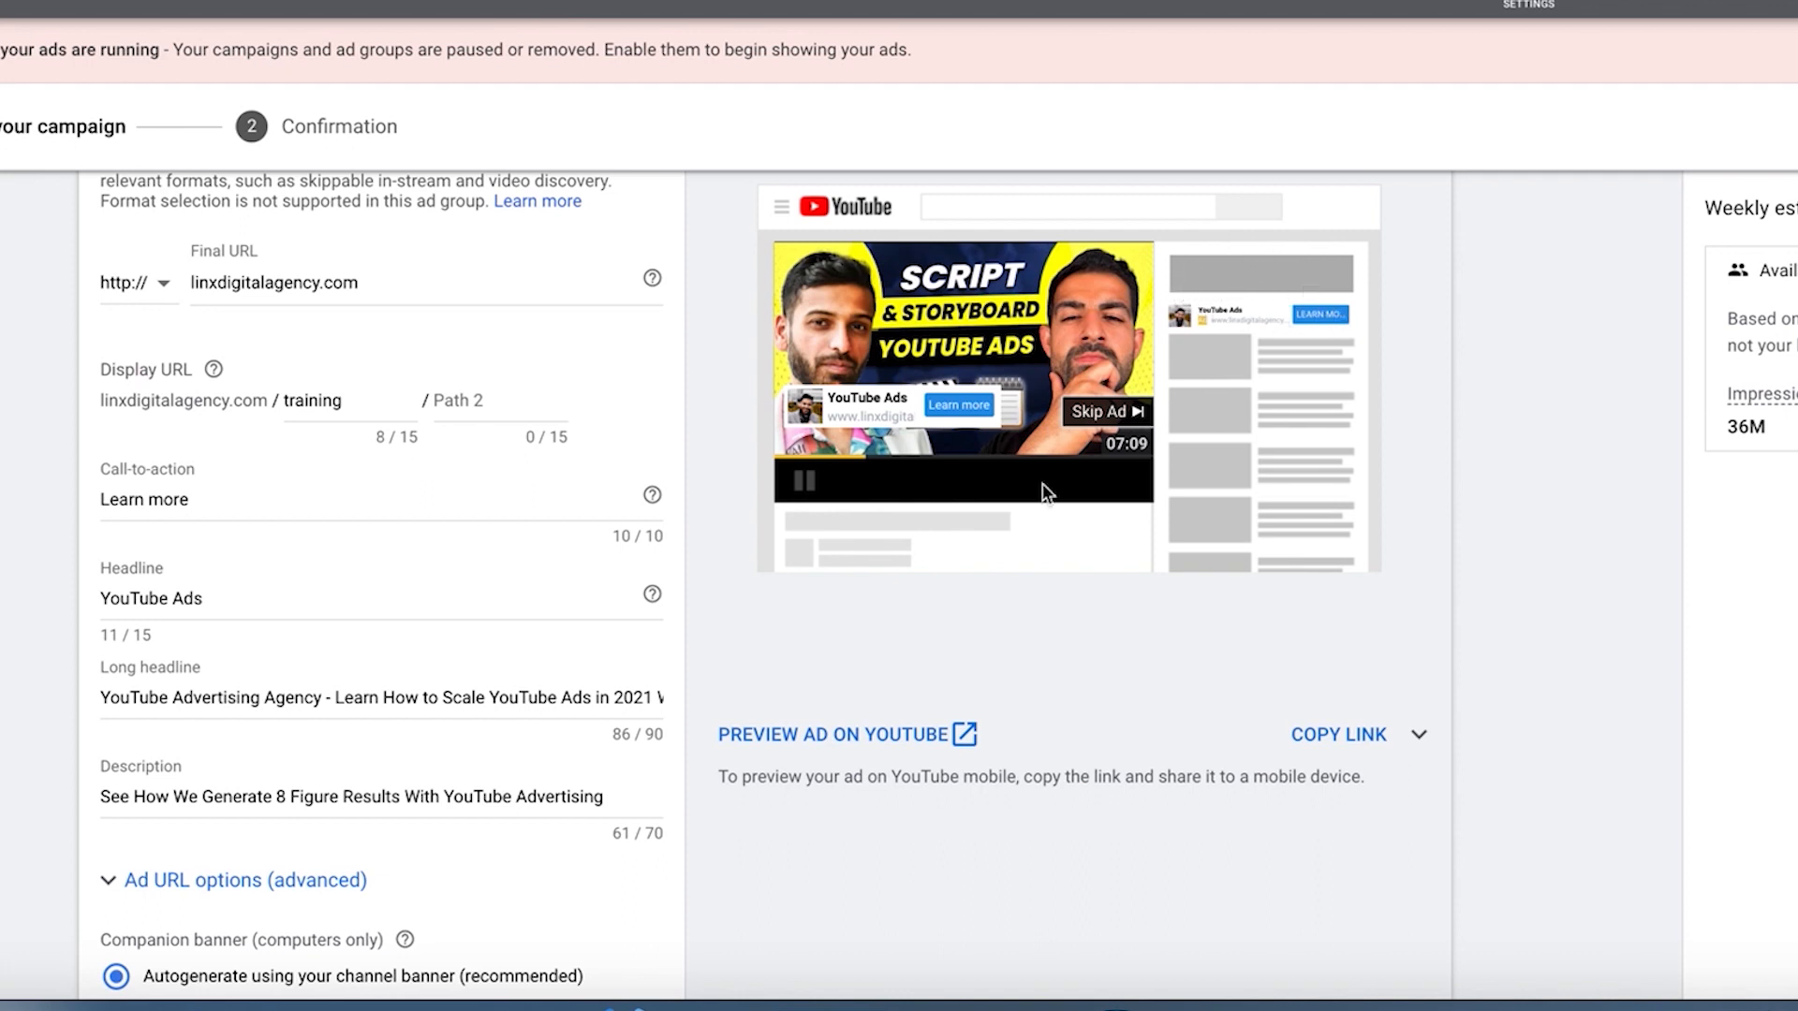
pyautogui.scroll(-4, 1243, 321)
pyautogui.scroll(-1, 1243, 321)
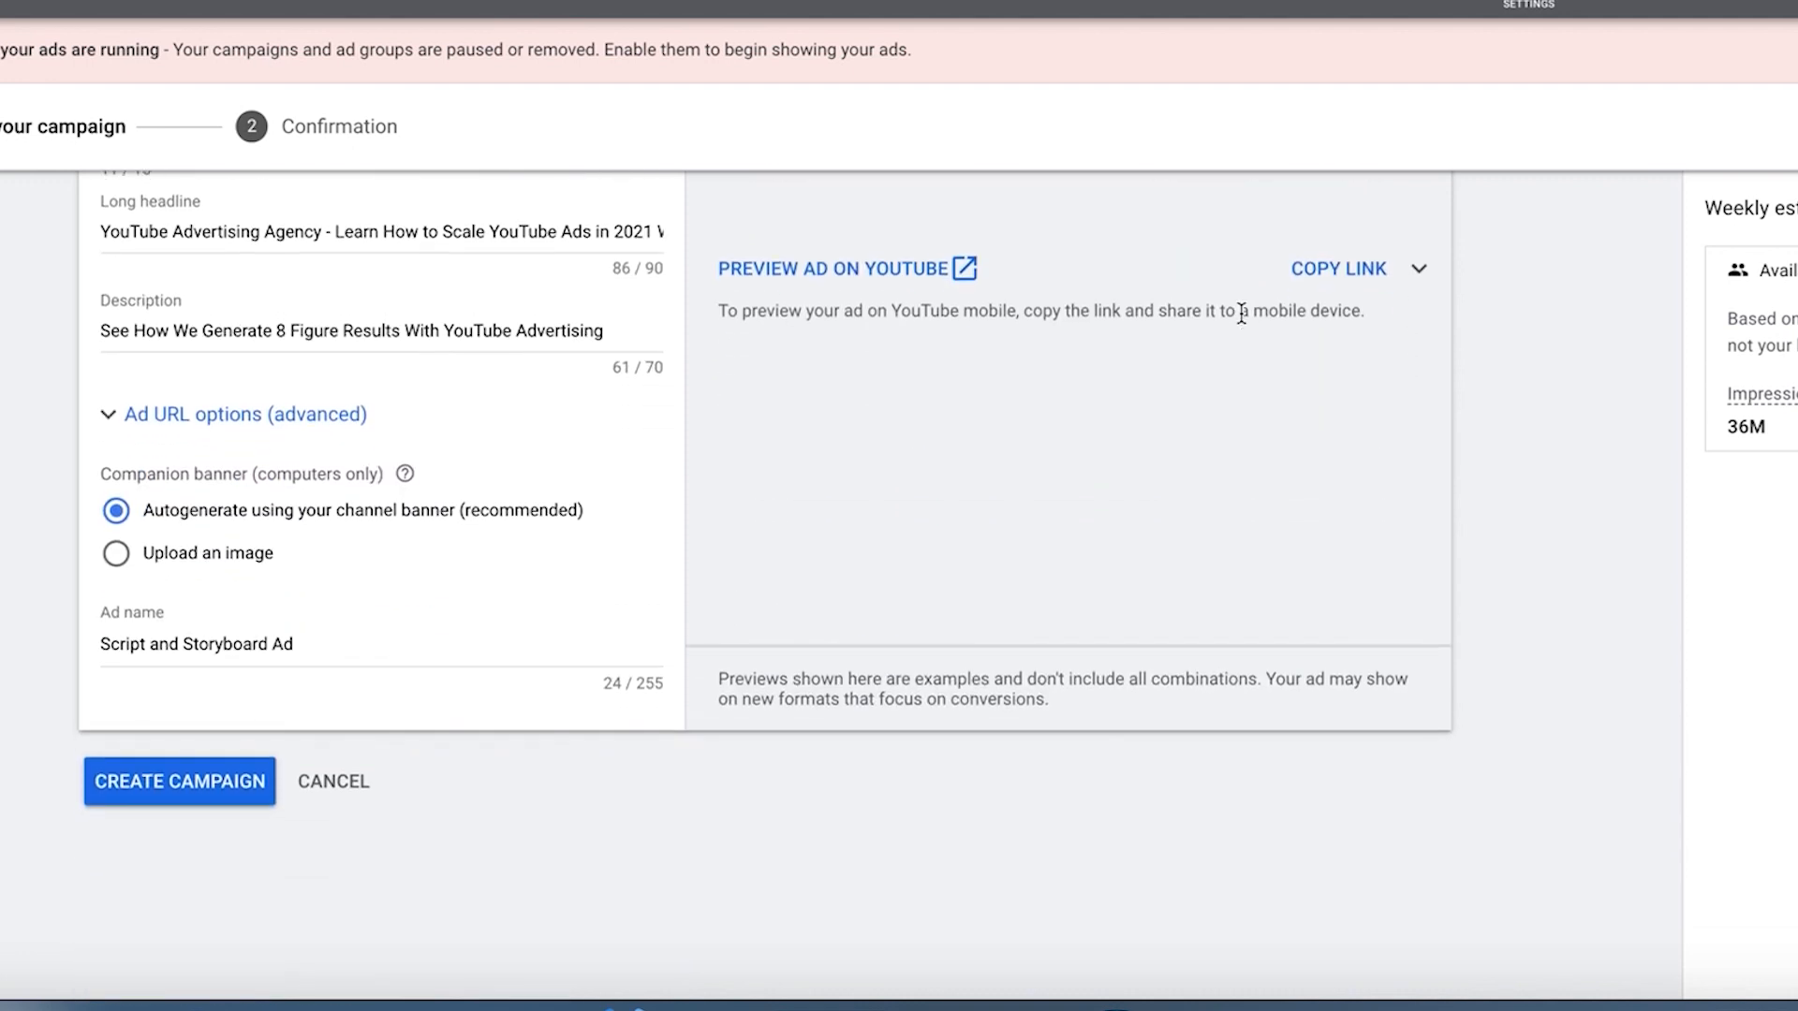
pyautogui.scroll(2, 1239, 312)
pyautogui.scroll(-1, 1244, 321)
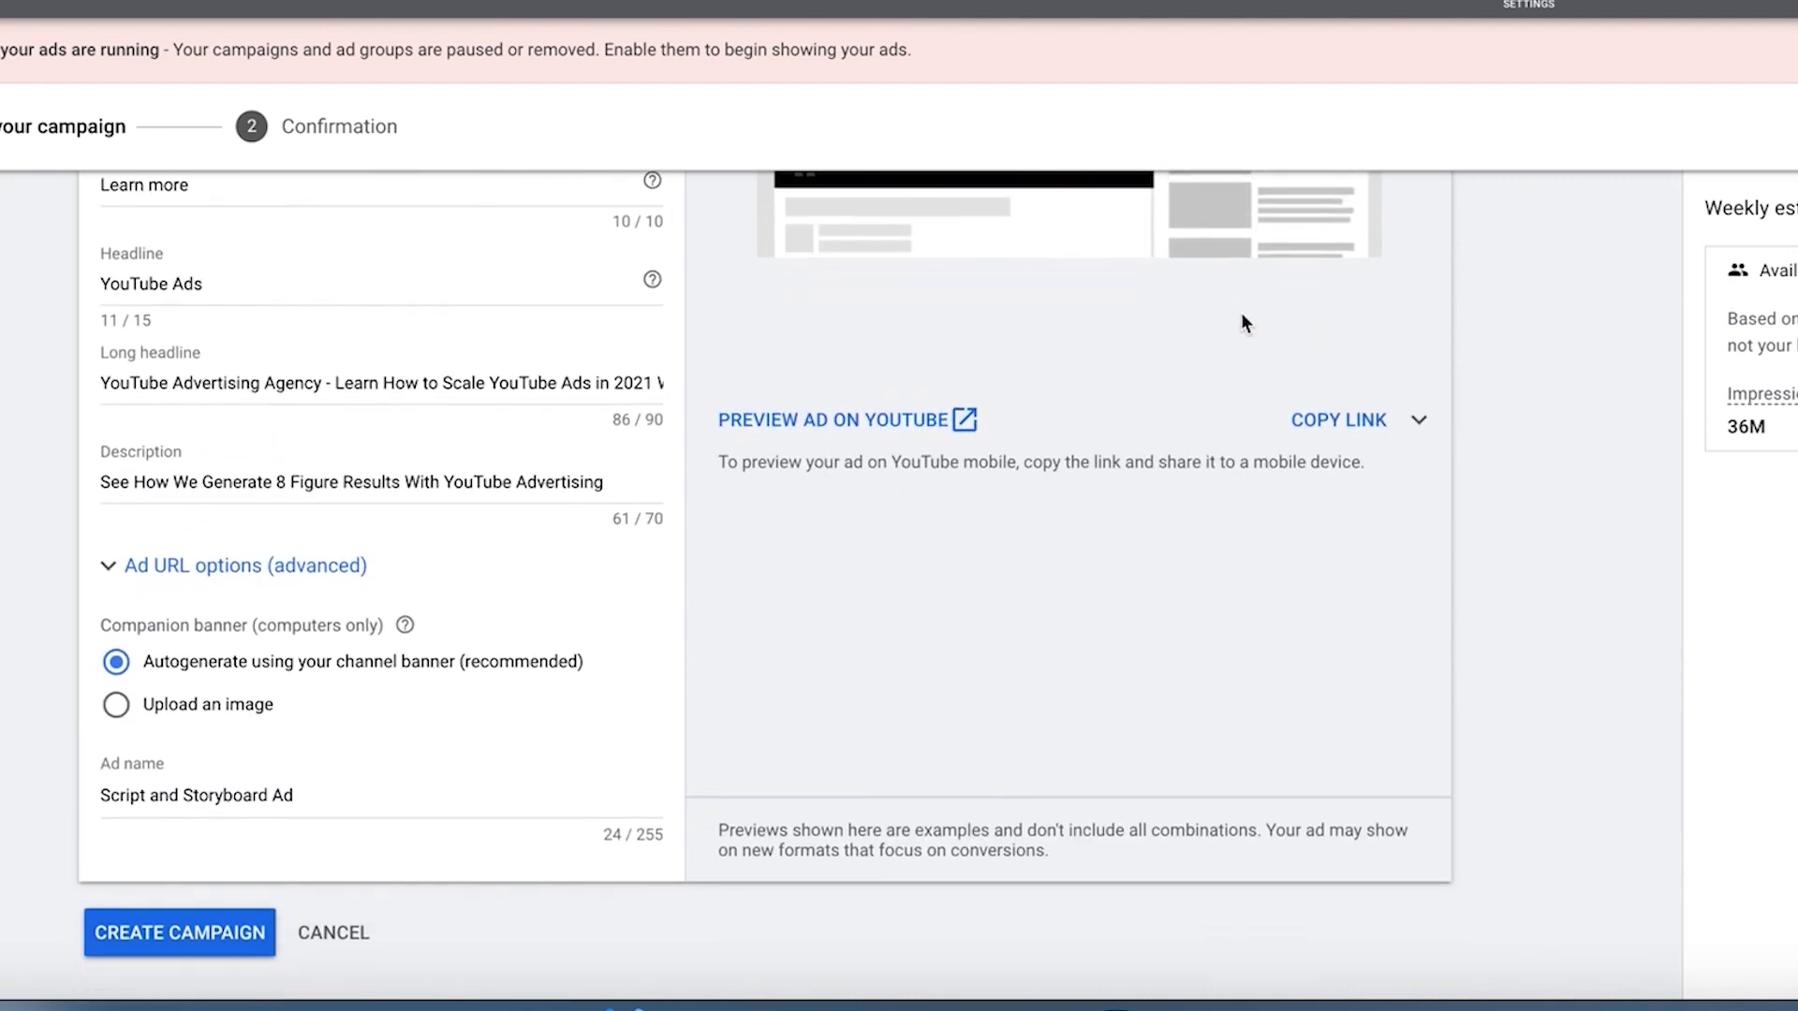
pyautogui.tripleClick(248, 803)
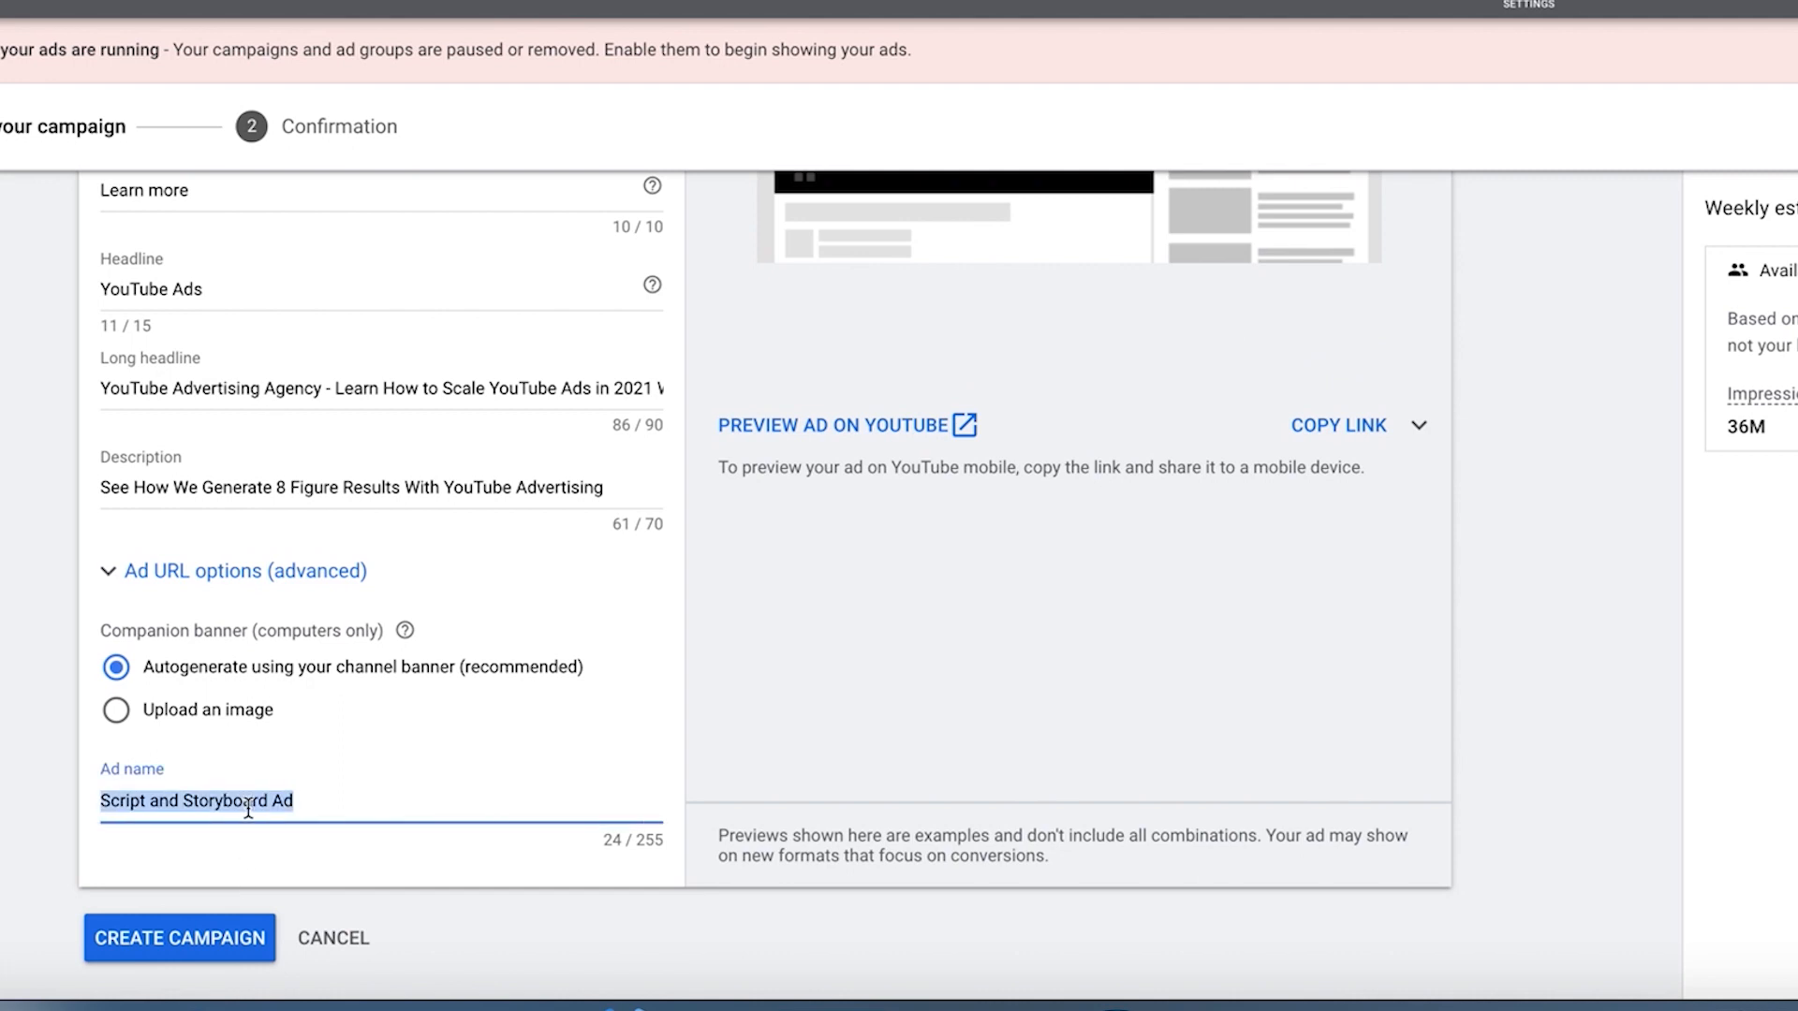
pyautogui.scroll(3, 251, 804)
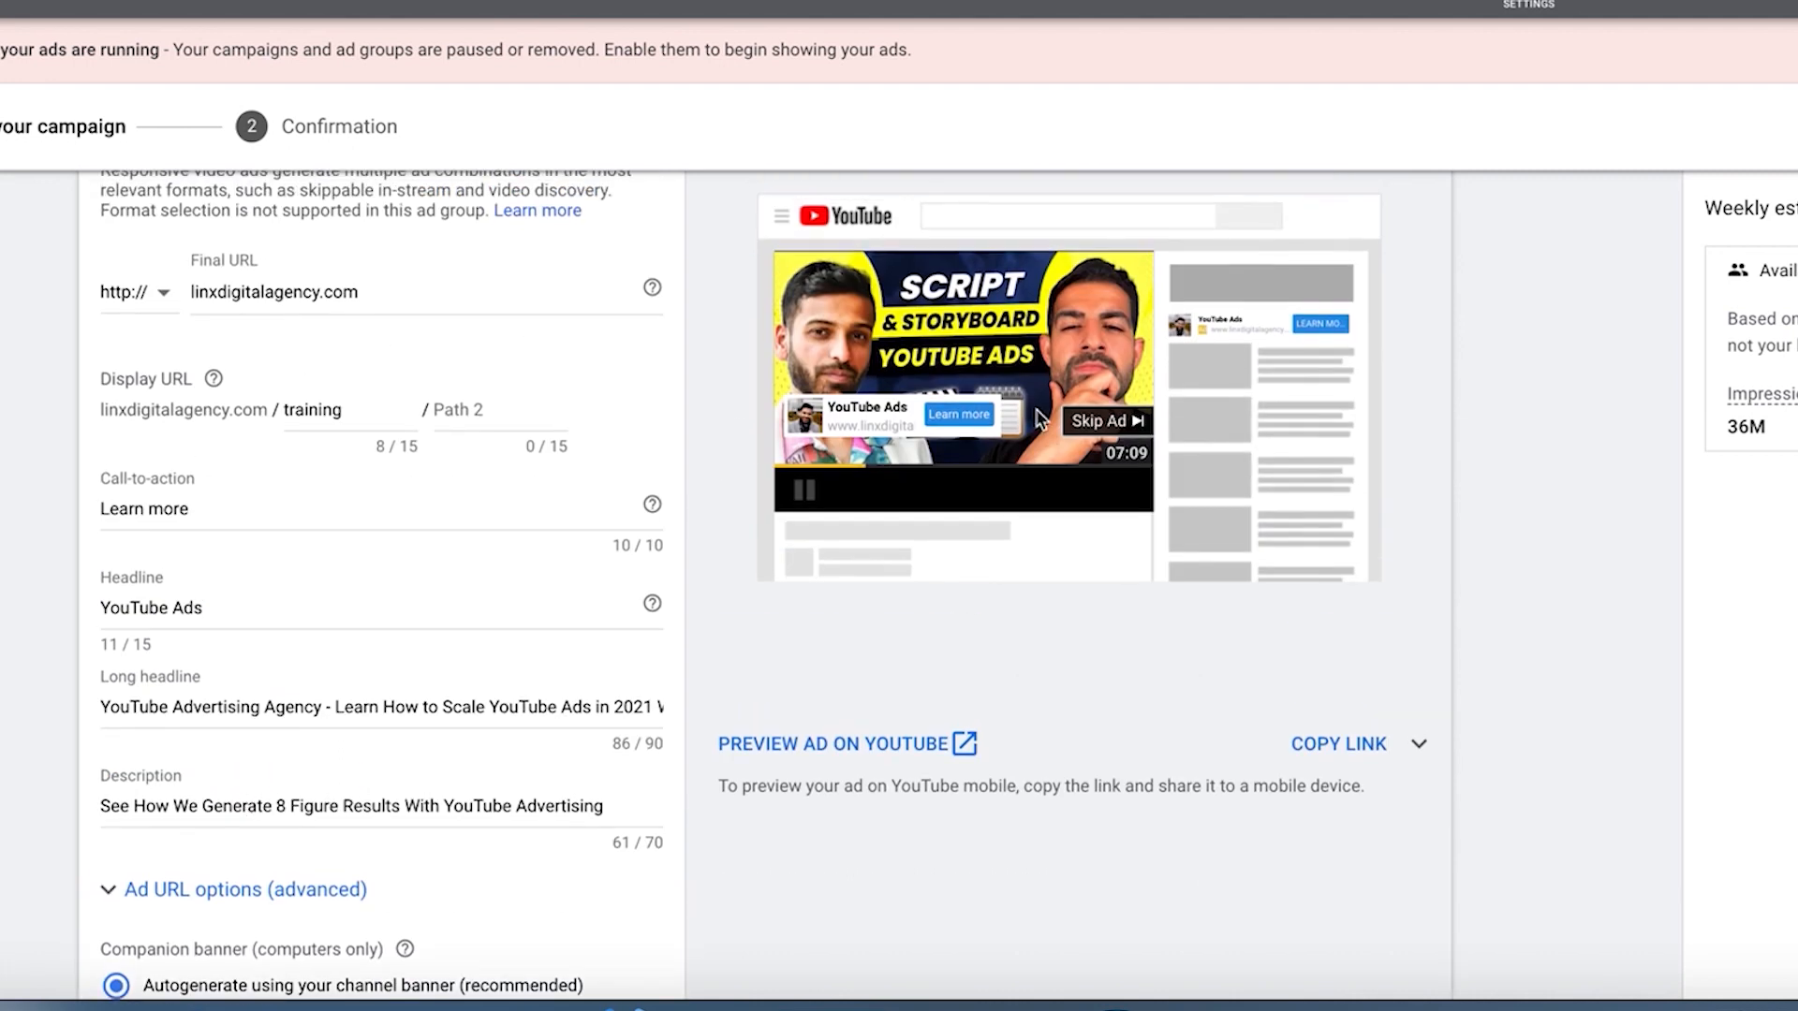
pyautogui.scroll(-3, 427, 800)
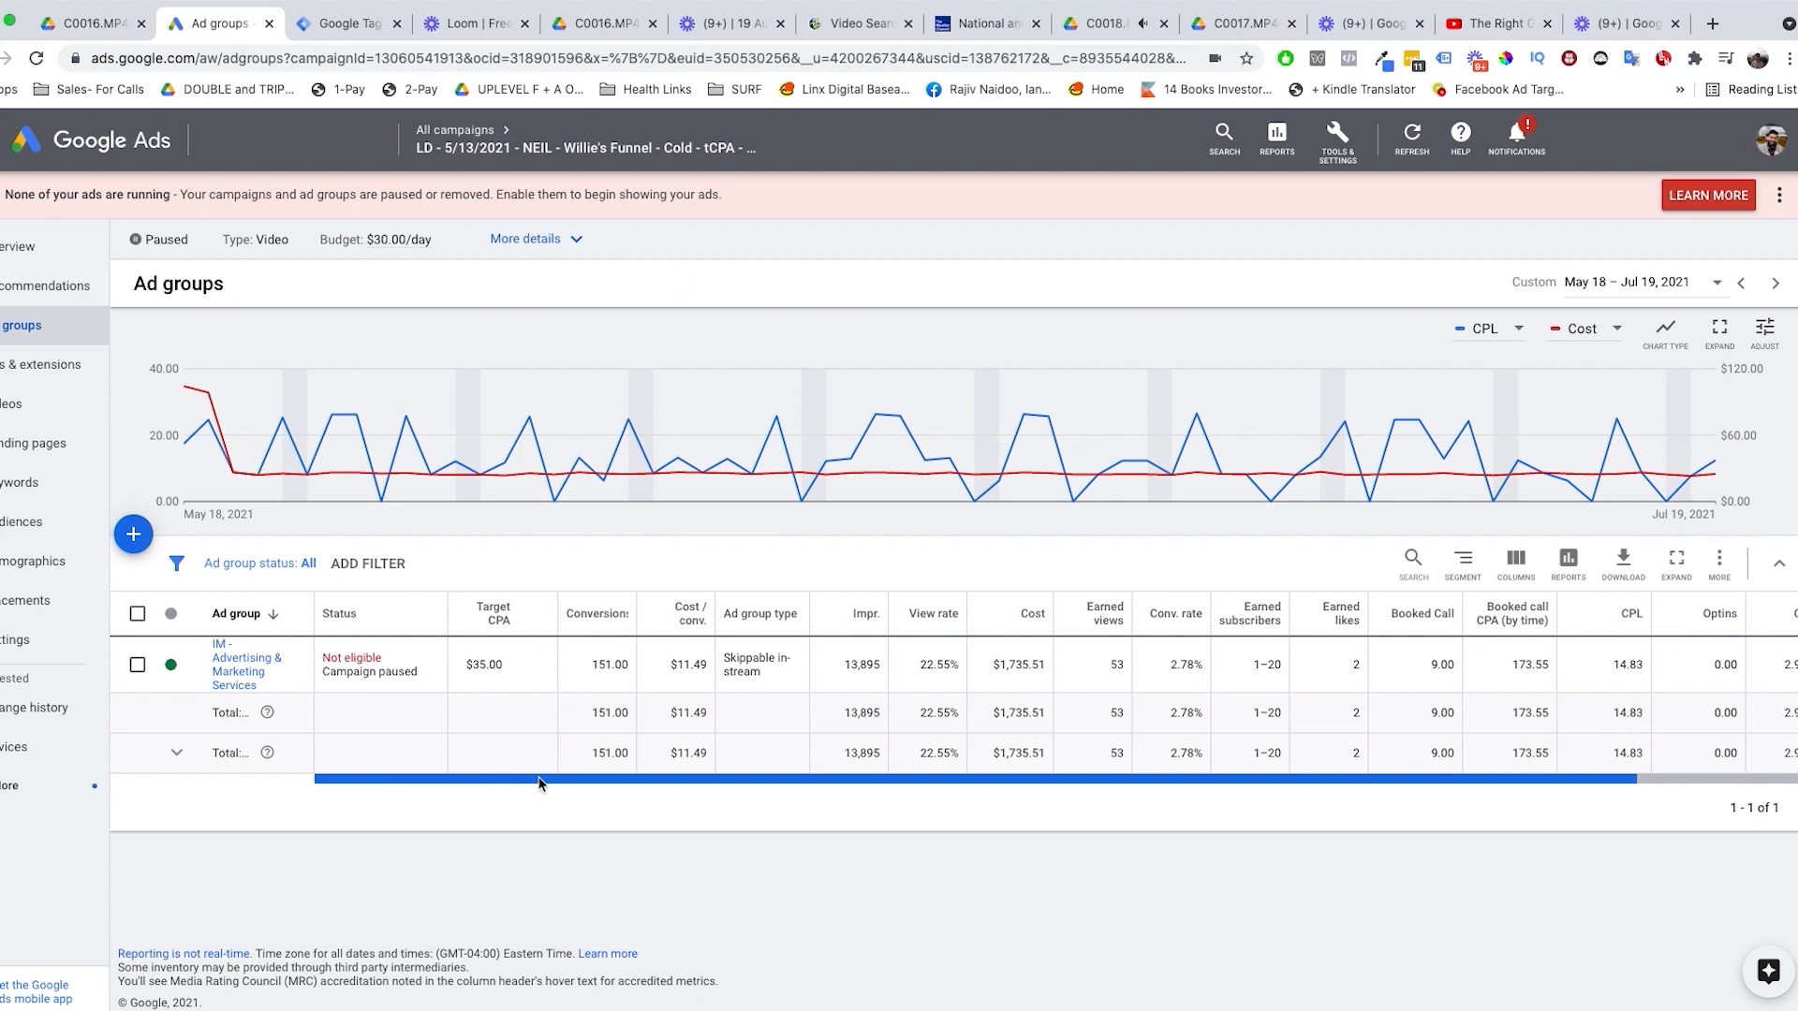
# Step: Examine the ad group's CPL, booked call count and booked call CPA for May 18 – Jul 19, 2021
pyautogui.moveTo(538, 783); pyautogui.dragTo(707, 775)
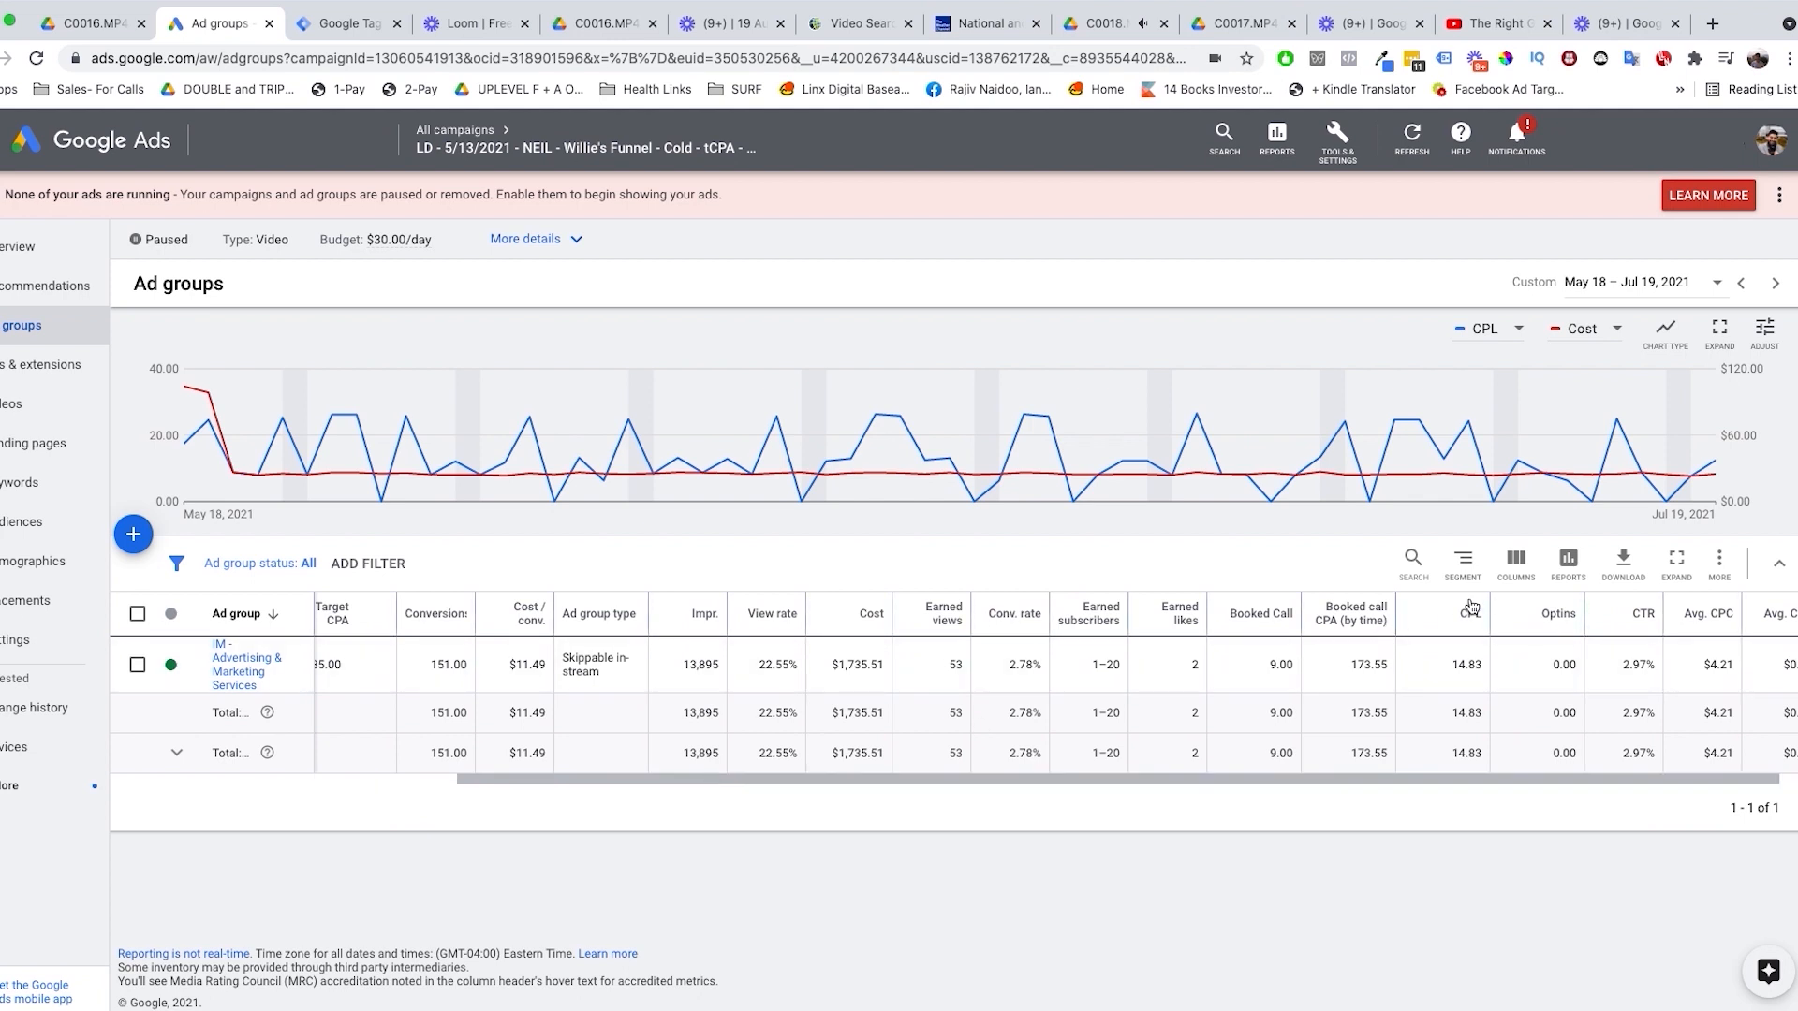
pyautogui.doubleClick(1460, 664)
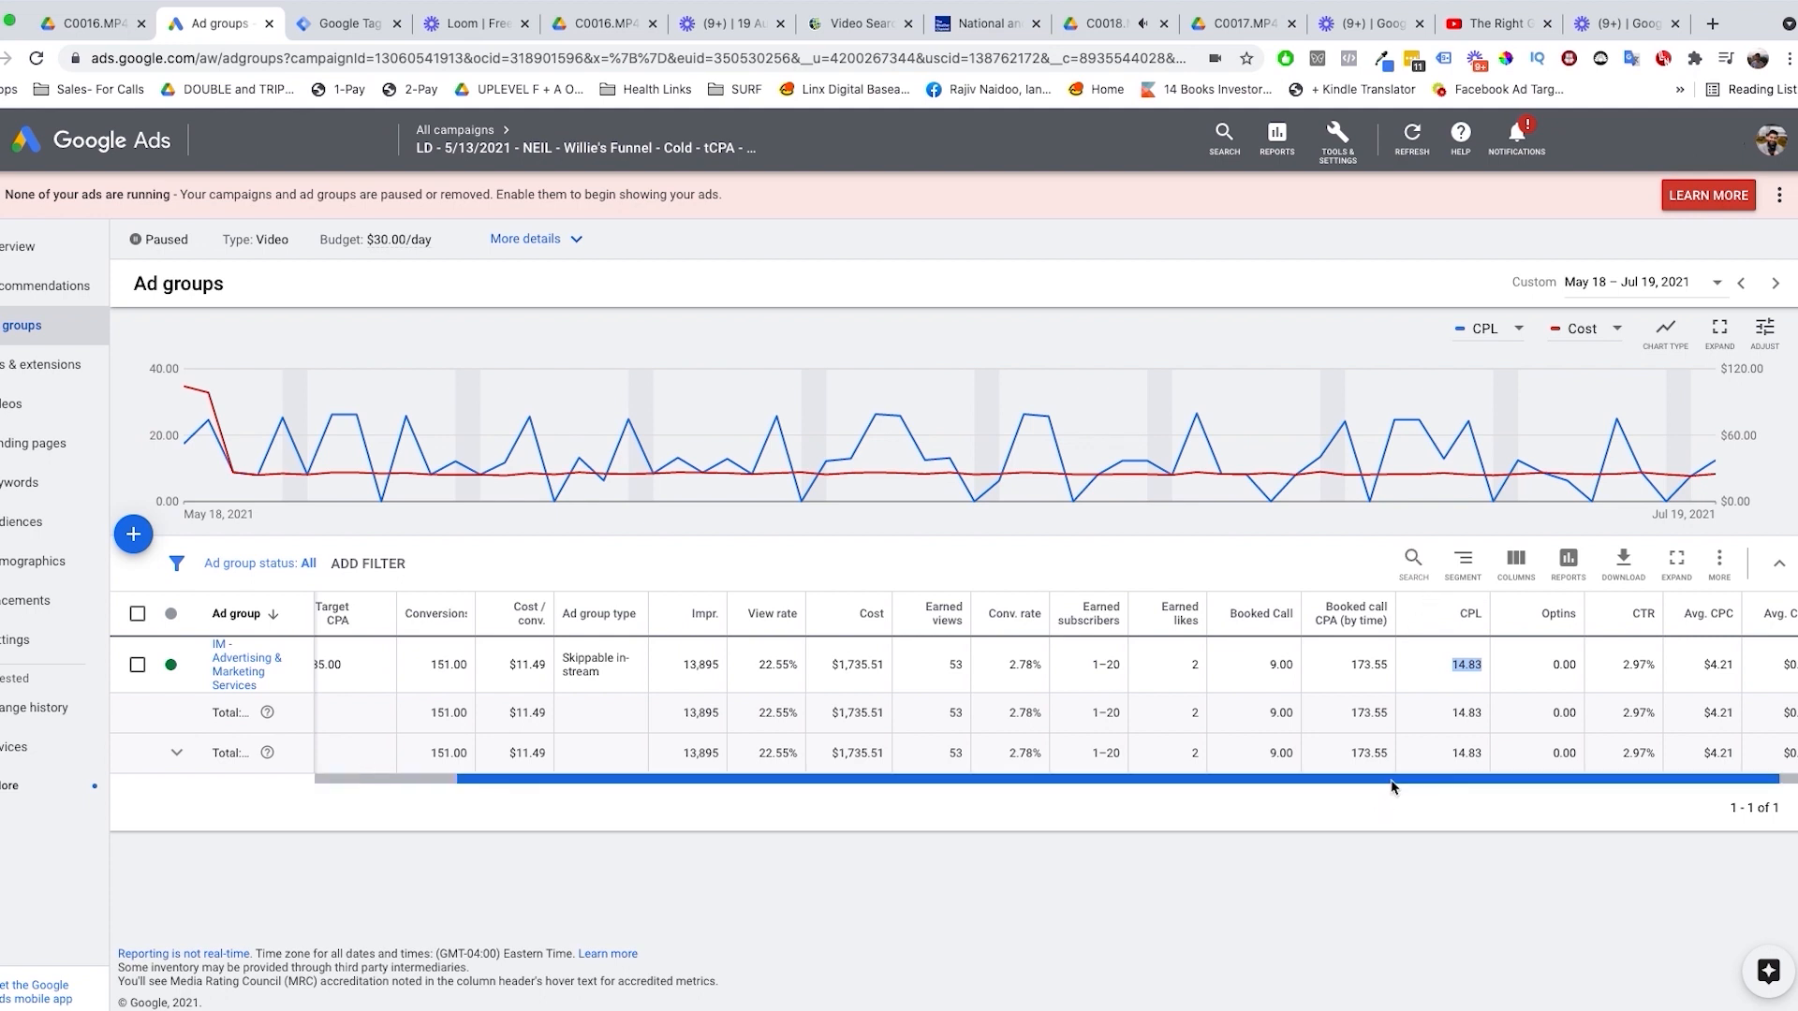
pyautogui.moveTo(1395, 782); pyautogui.dragTo(1419, 787)
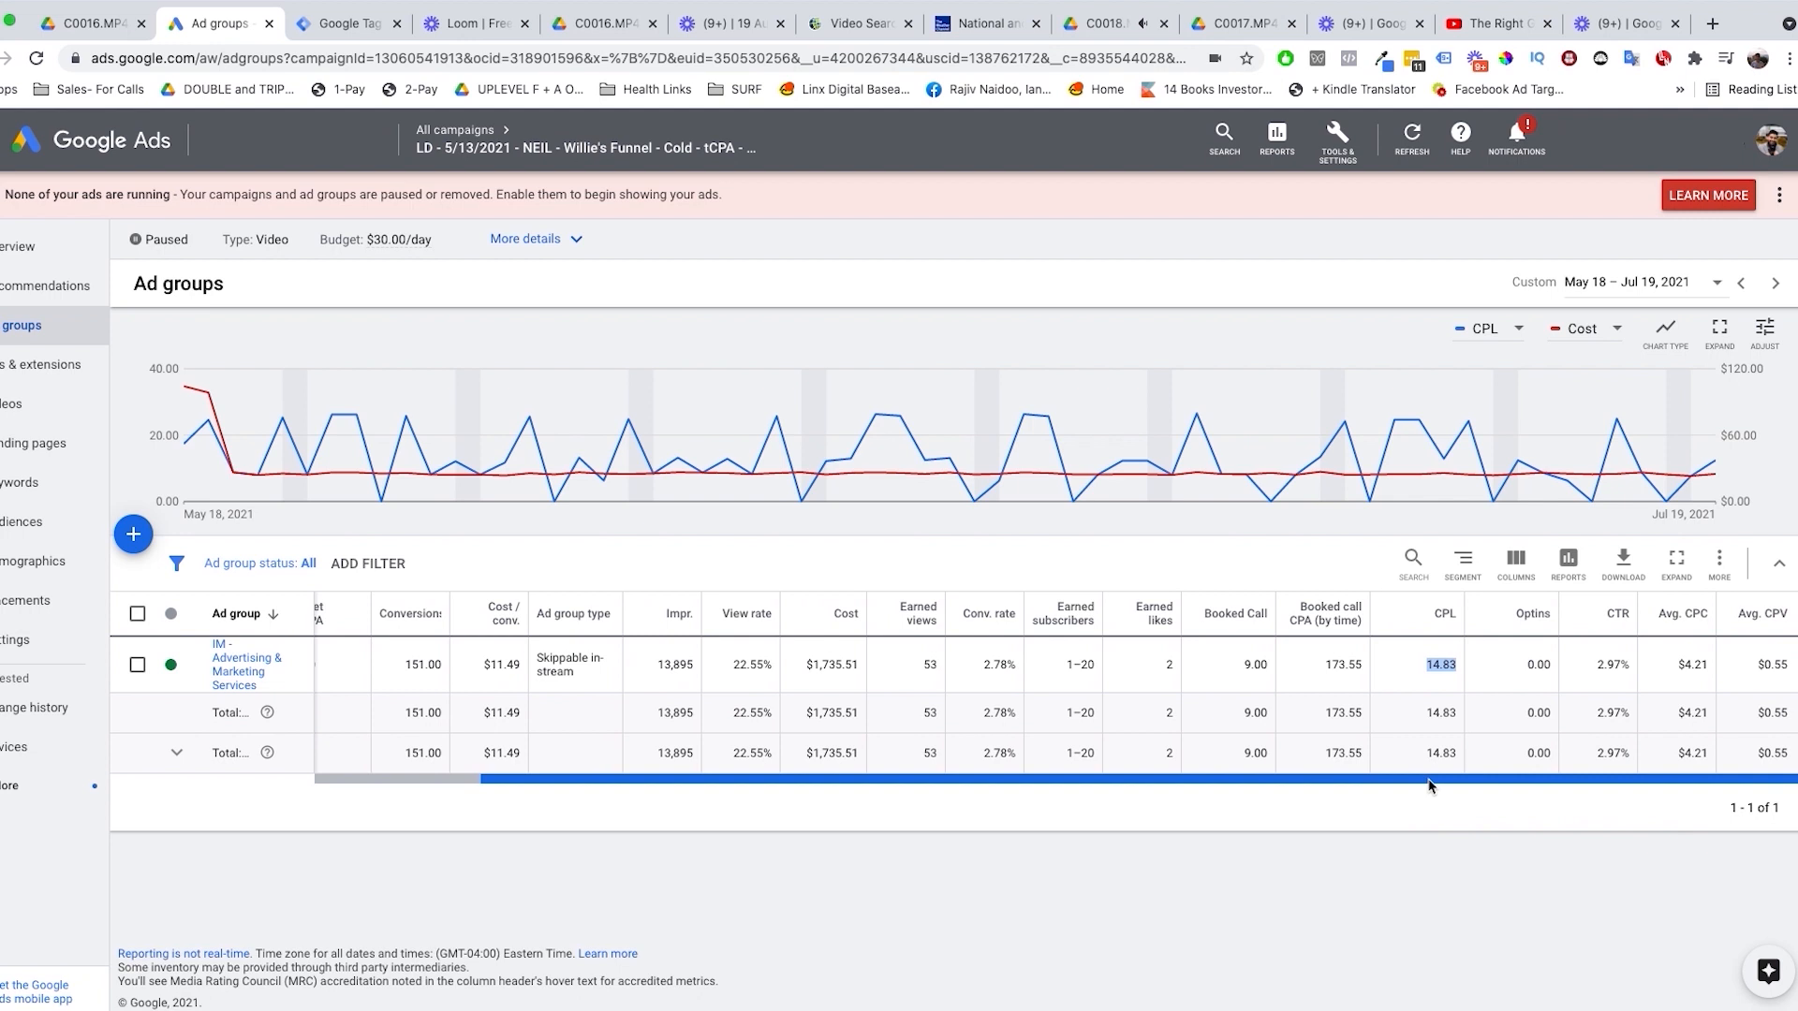
pyautogui.moveTo(1430, 784); pyautogui.dragTo(1419, 785)
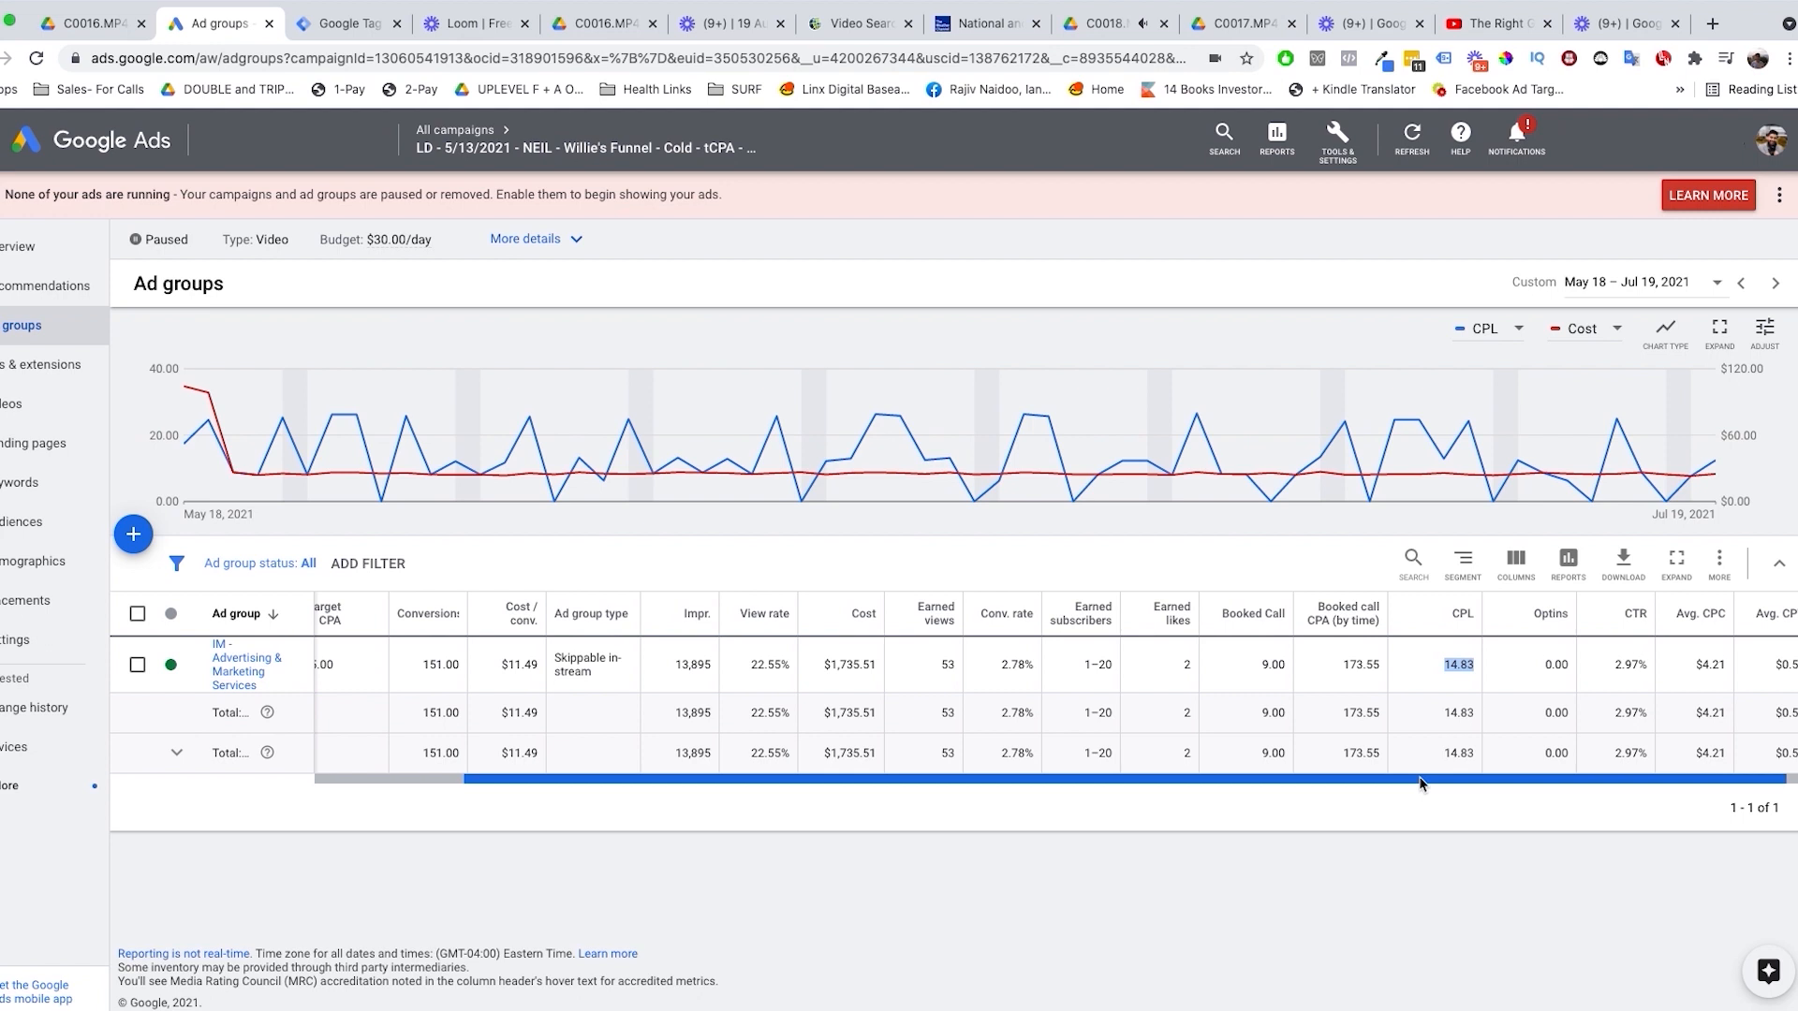
pyautogui.moveTo(1419, 779); pyautogui.dragTo(1601, 785)
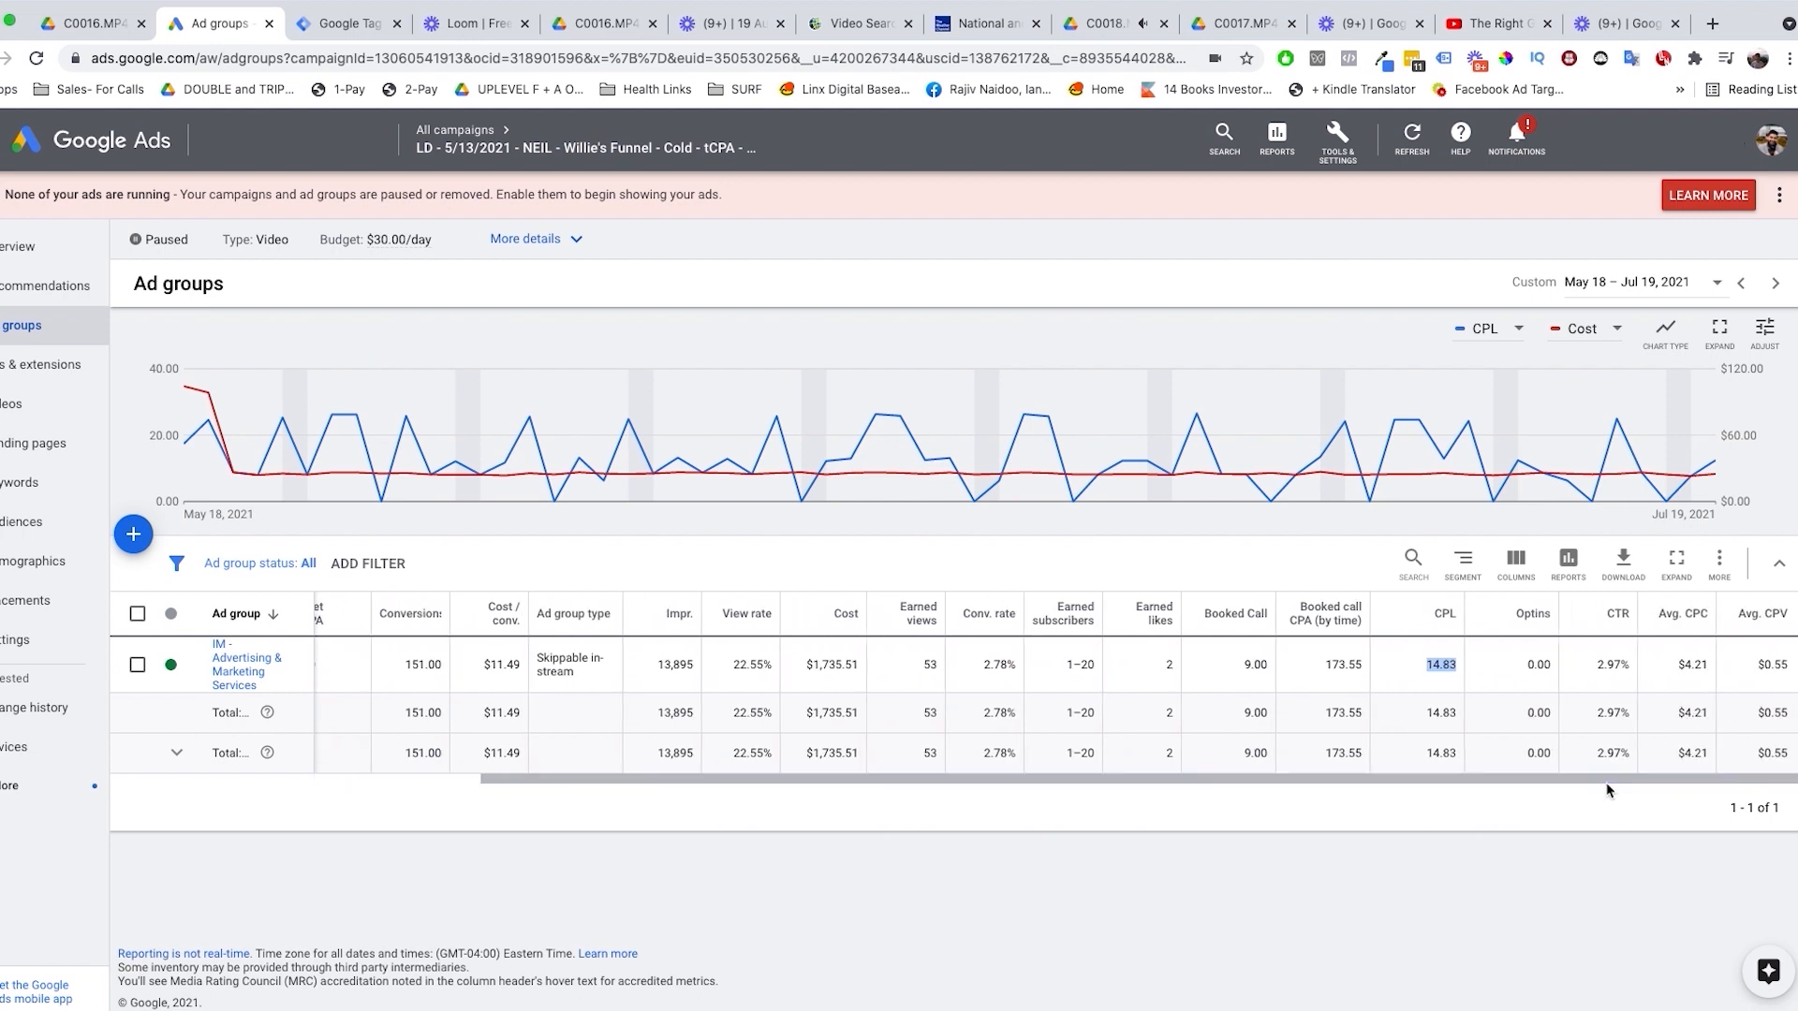
pyautogui.click(1247, 665)
pyautogui.doubleClick(1328, 663)
# Step: Narrow the Optins column in the ad groups table and check the ad group's CTR and average CPC
pyautogui.click(1518, 569)
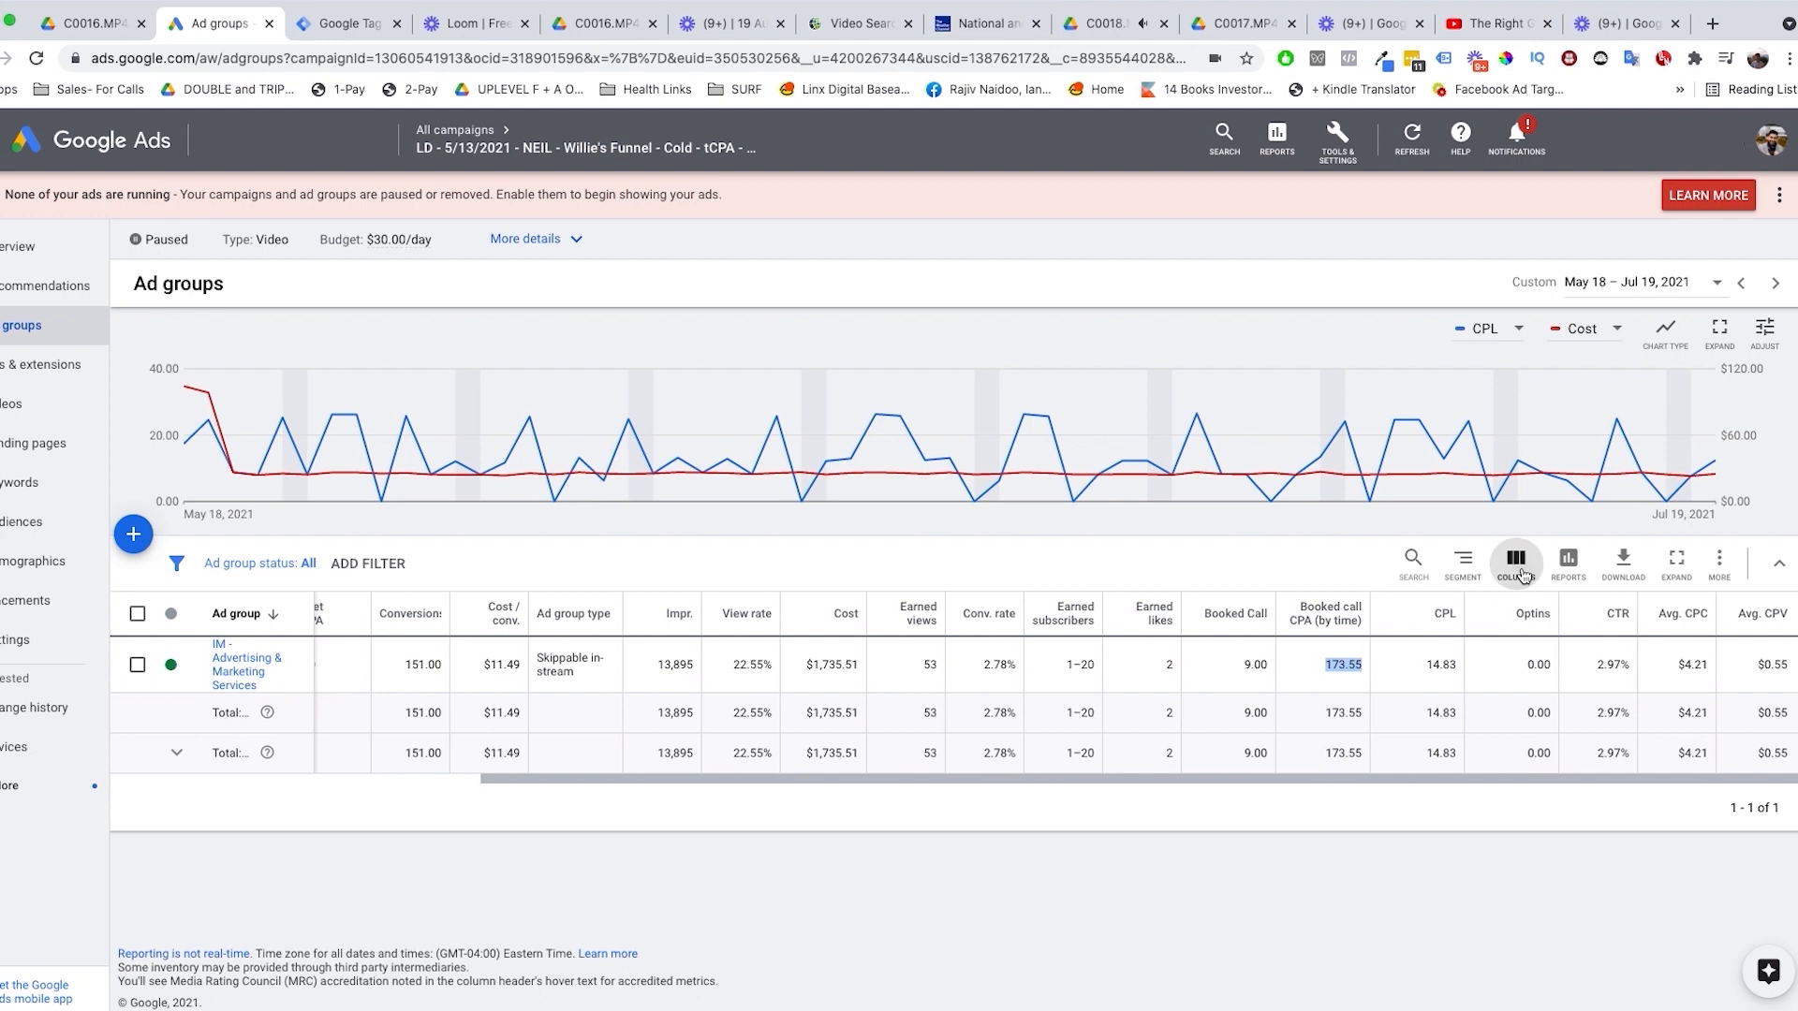
pyautogui.click(1658, 616)
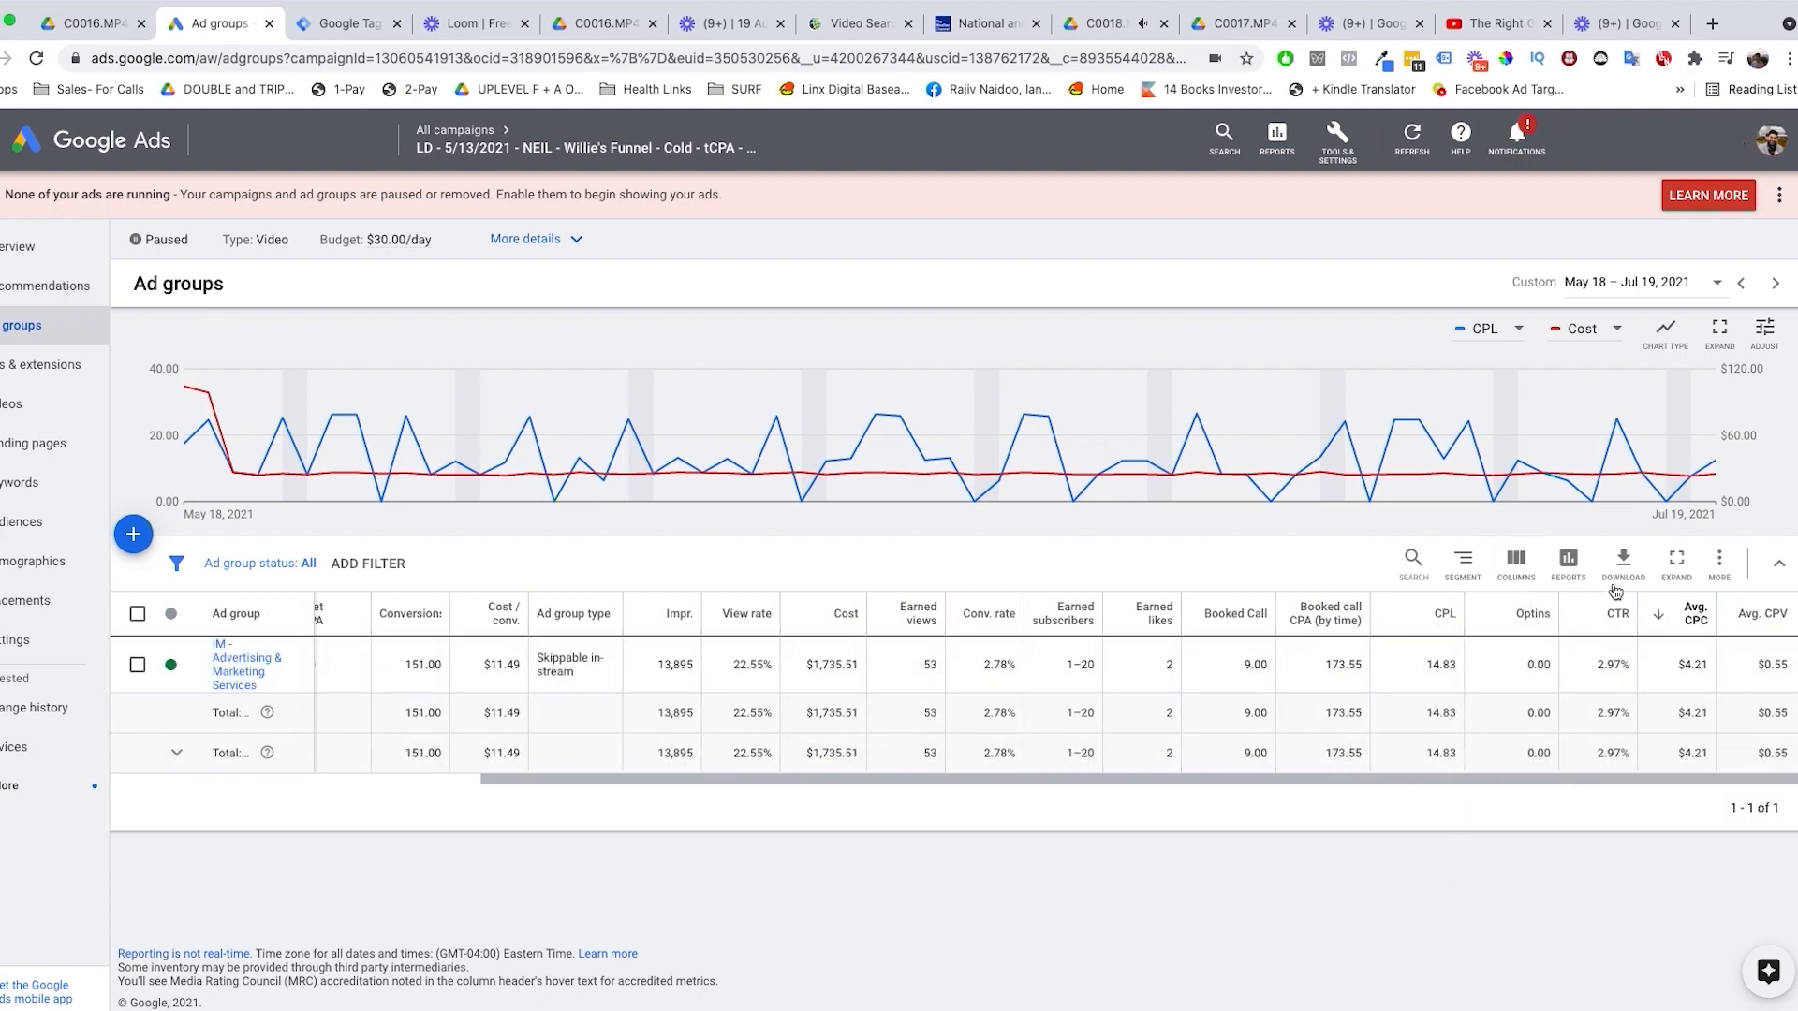
pyautogui.moveTo(1558, 620); pyautogui.dragTo(1671, 625)
pyautogui.moveTo(1596, 691); pyautogui.dragTo(1417, 691)
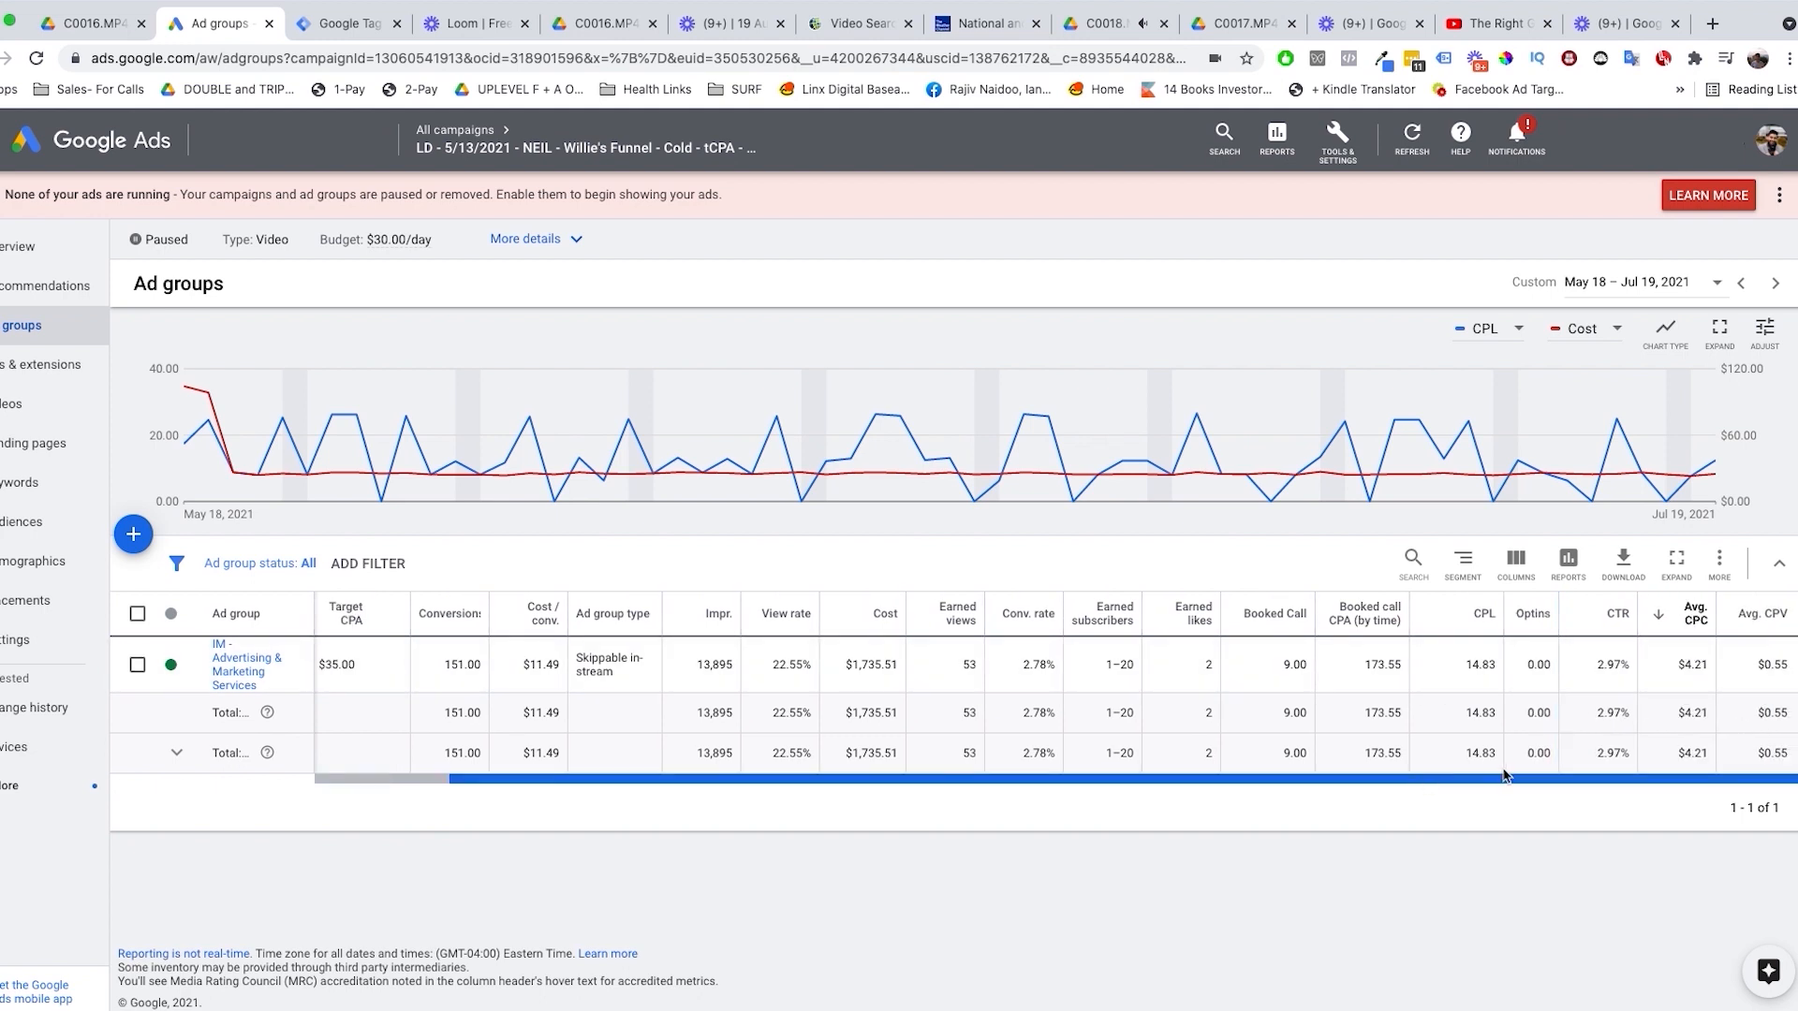
pyautogui.doubleClick(1607, 664)
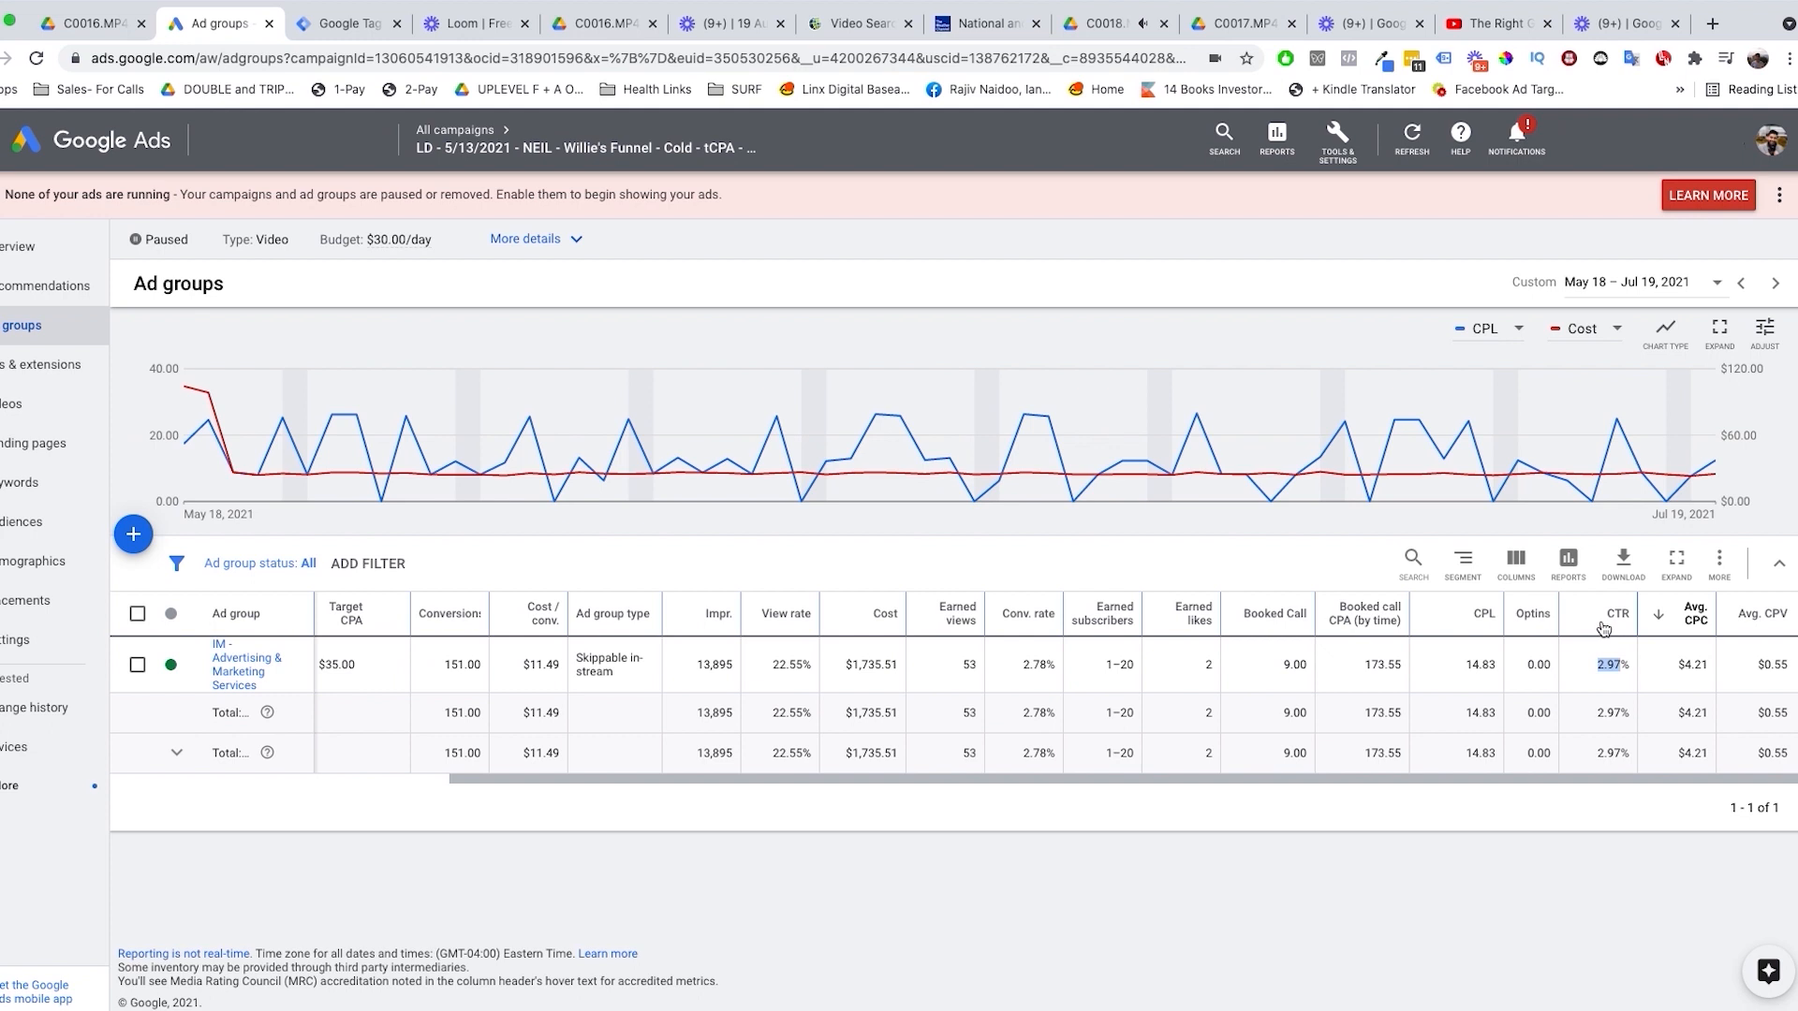
pyautogui.click(1668, 667)
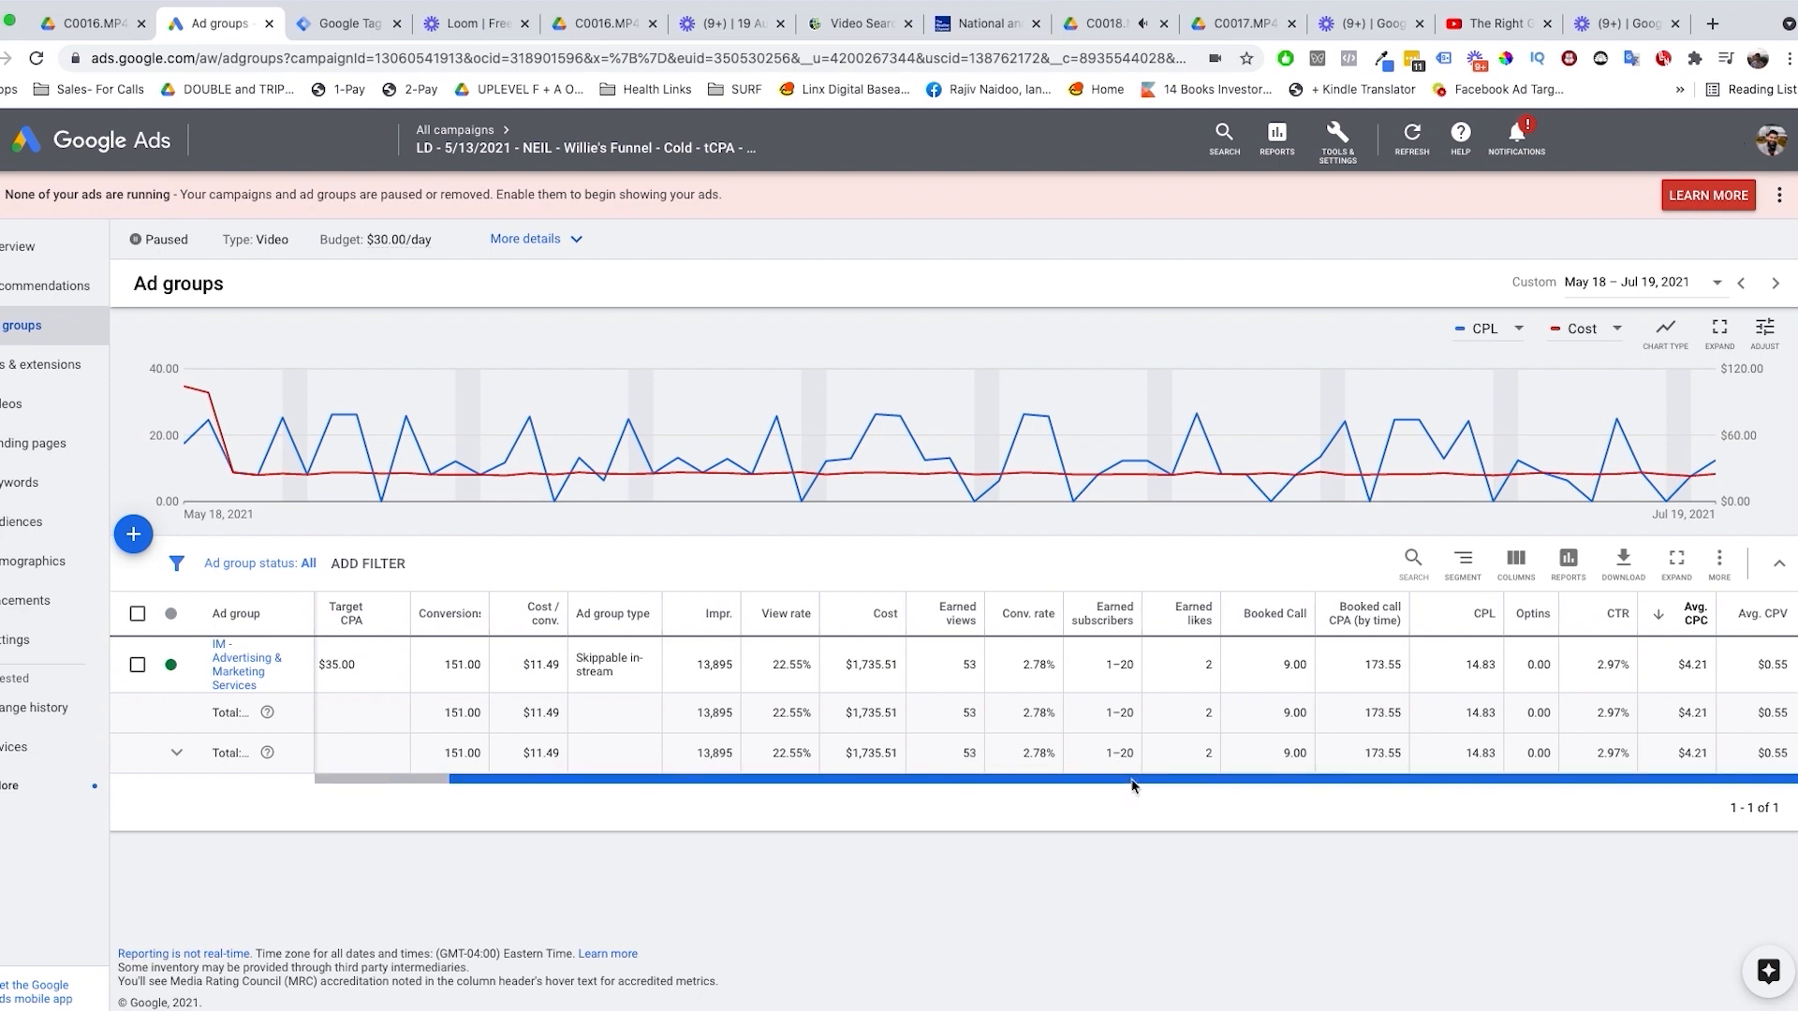
# Step: Show the campaign's ads and review the ad's conversions broken down by conversion action, including the Lead column
pyautogui.click(47, 367)
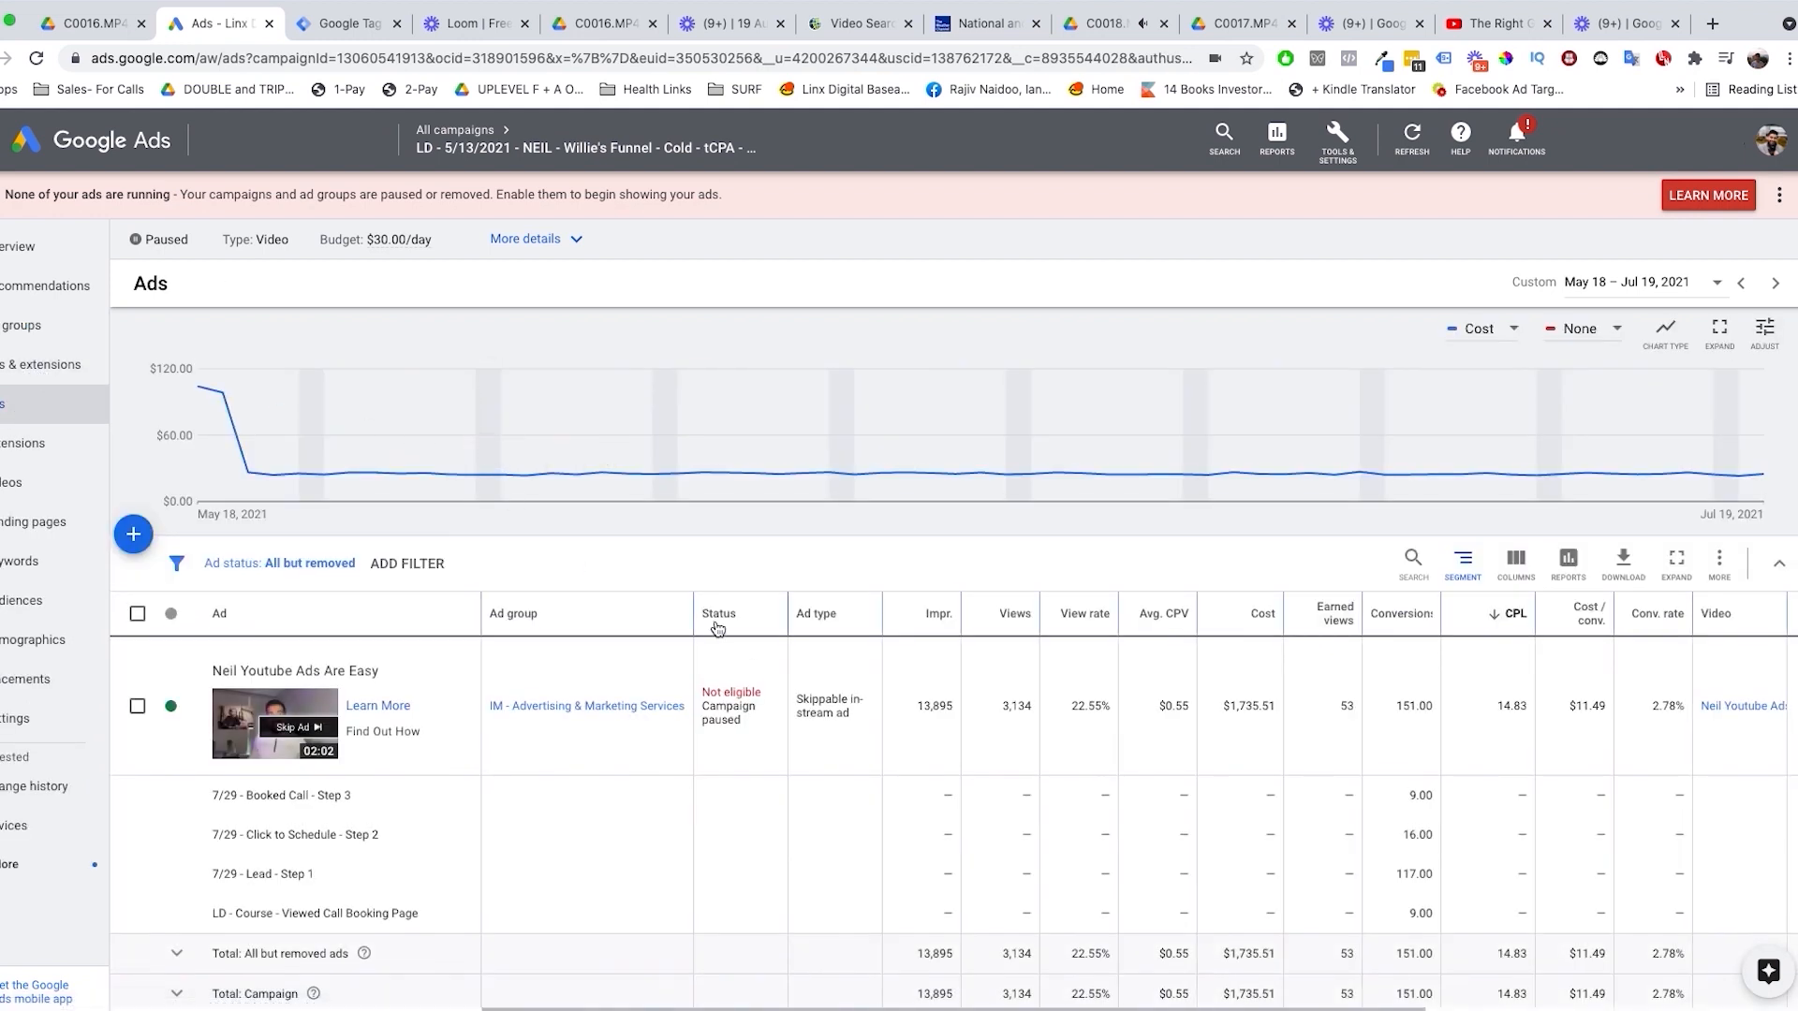
pyautogui.moveTo(1175, 1009); pyautogui.dragTo(1253, 981)
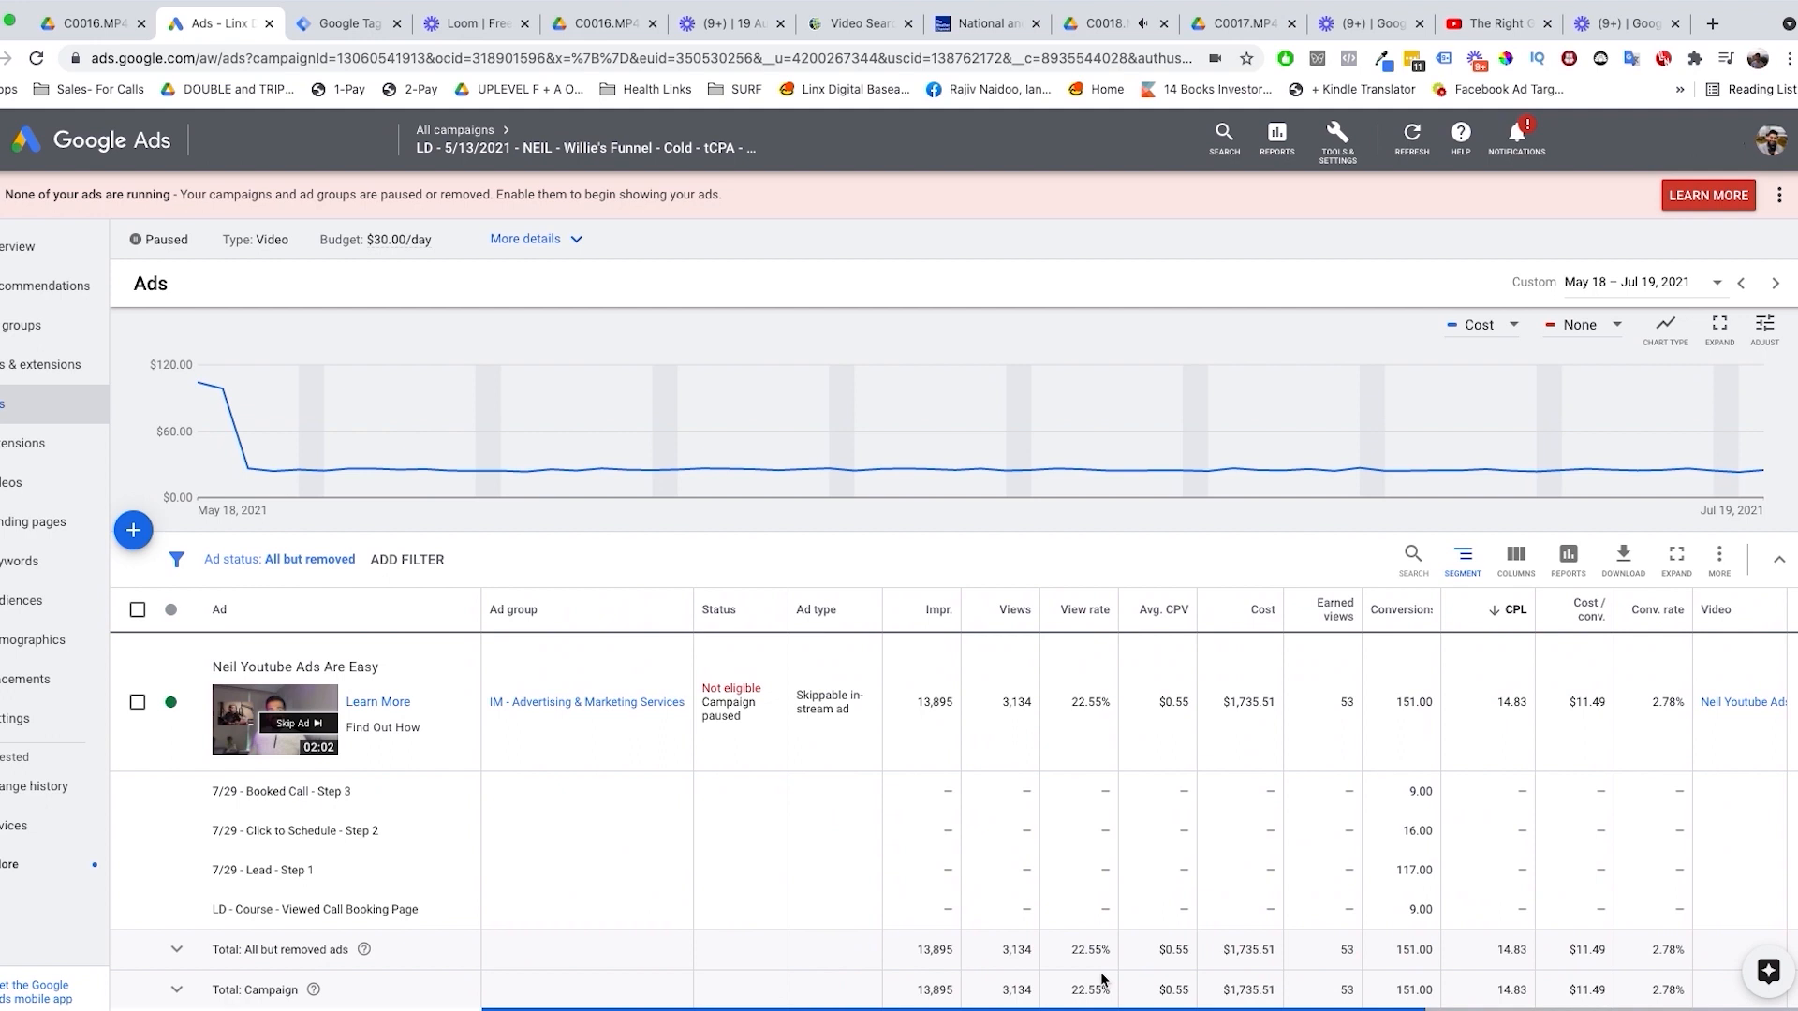
pyautogui.hscroll(10, 1101, 980)
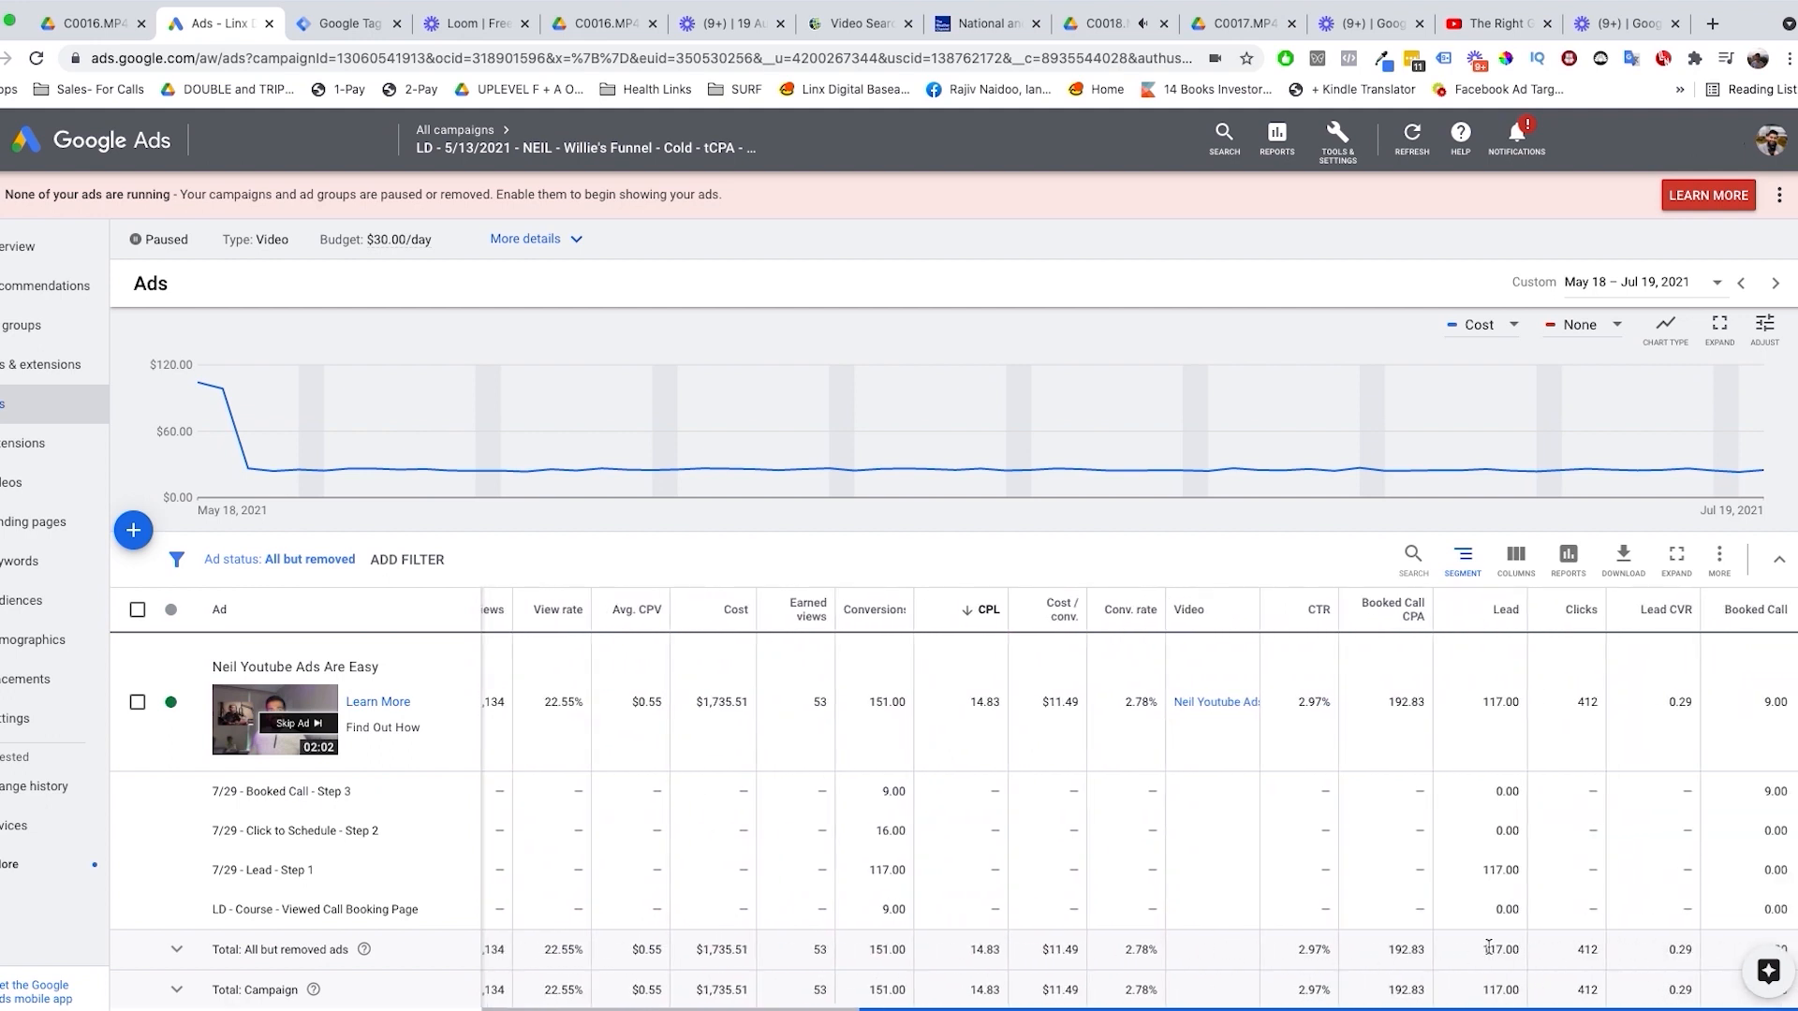
pyautogui.moveTo(1489, 947); pyautogui.dragTo(1479, 951)
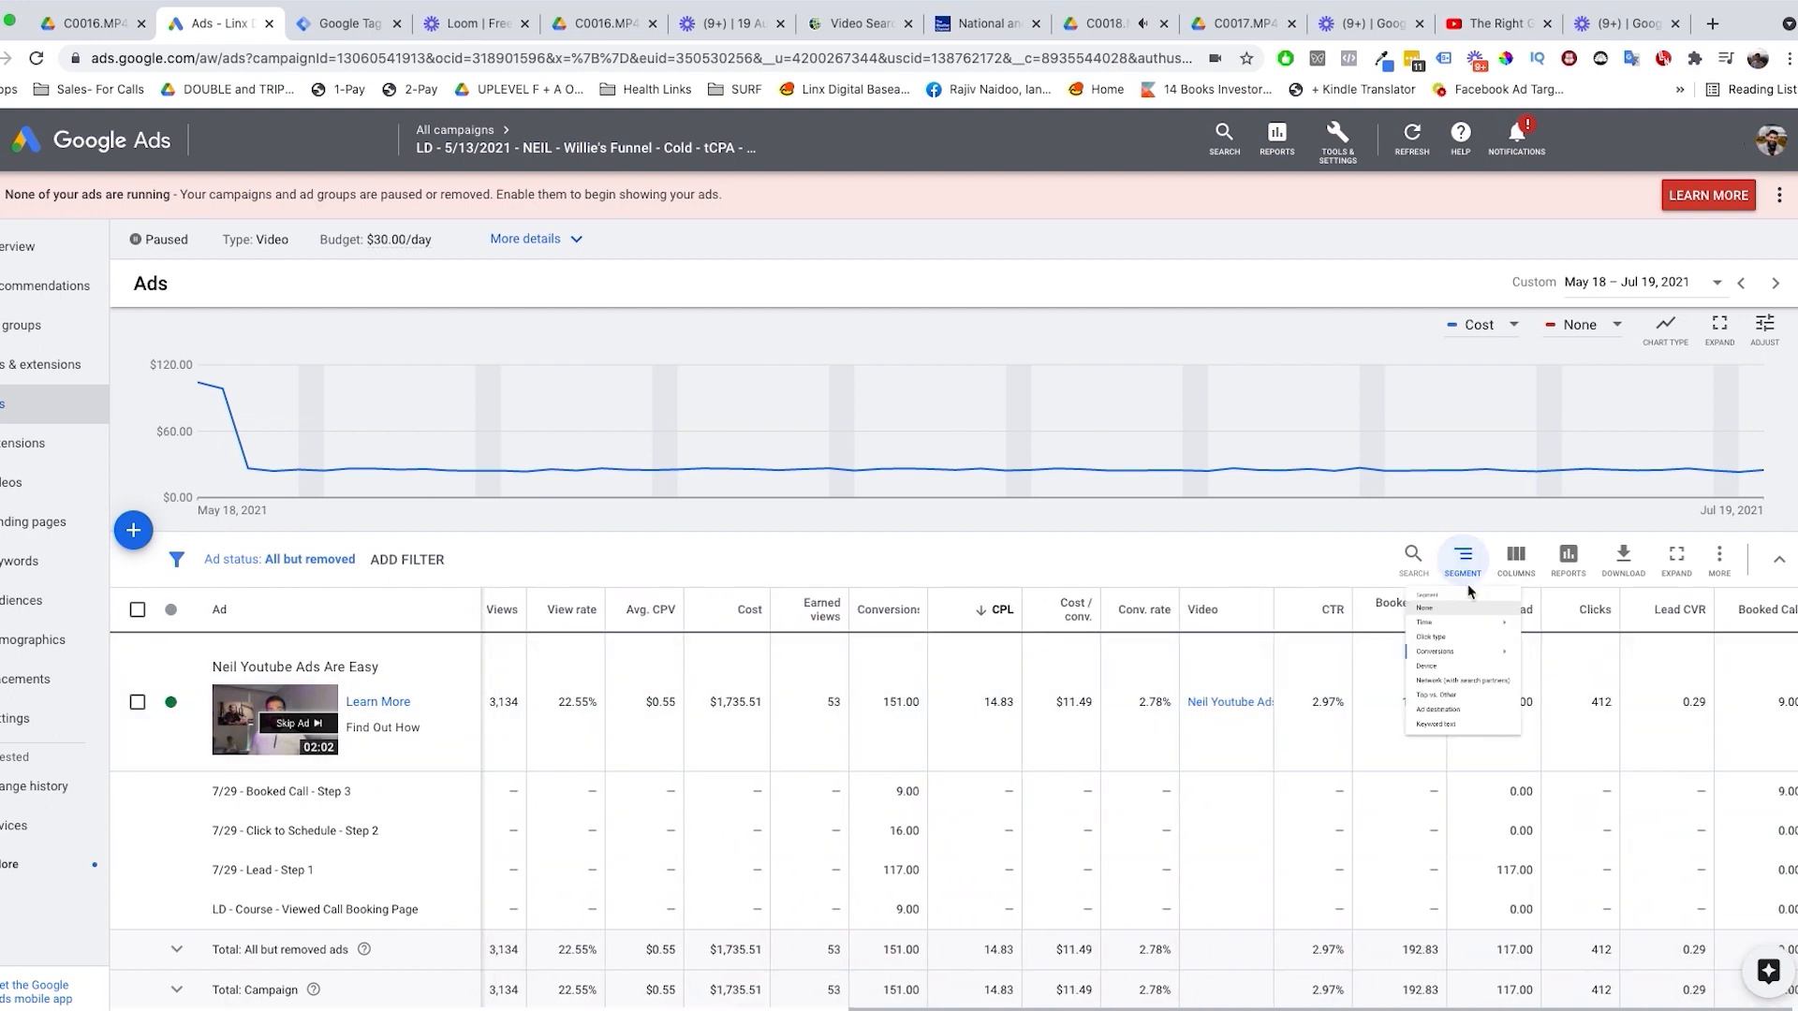
# Step: Remove the conversion segmentation from the ads table and review the ad's performance columns through to Booked Call
pyautogui.click(1439, 629)
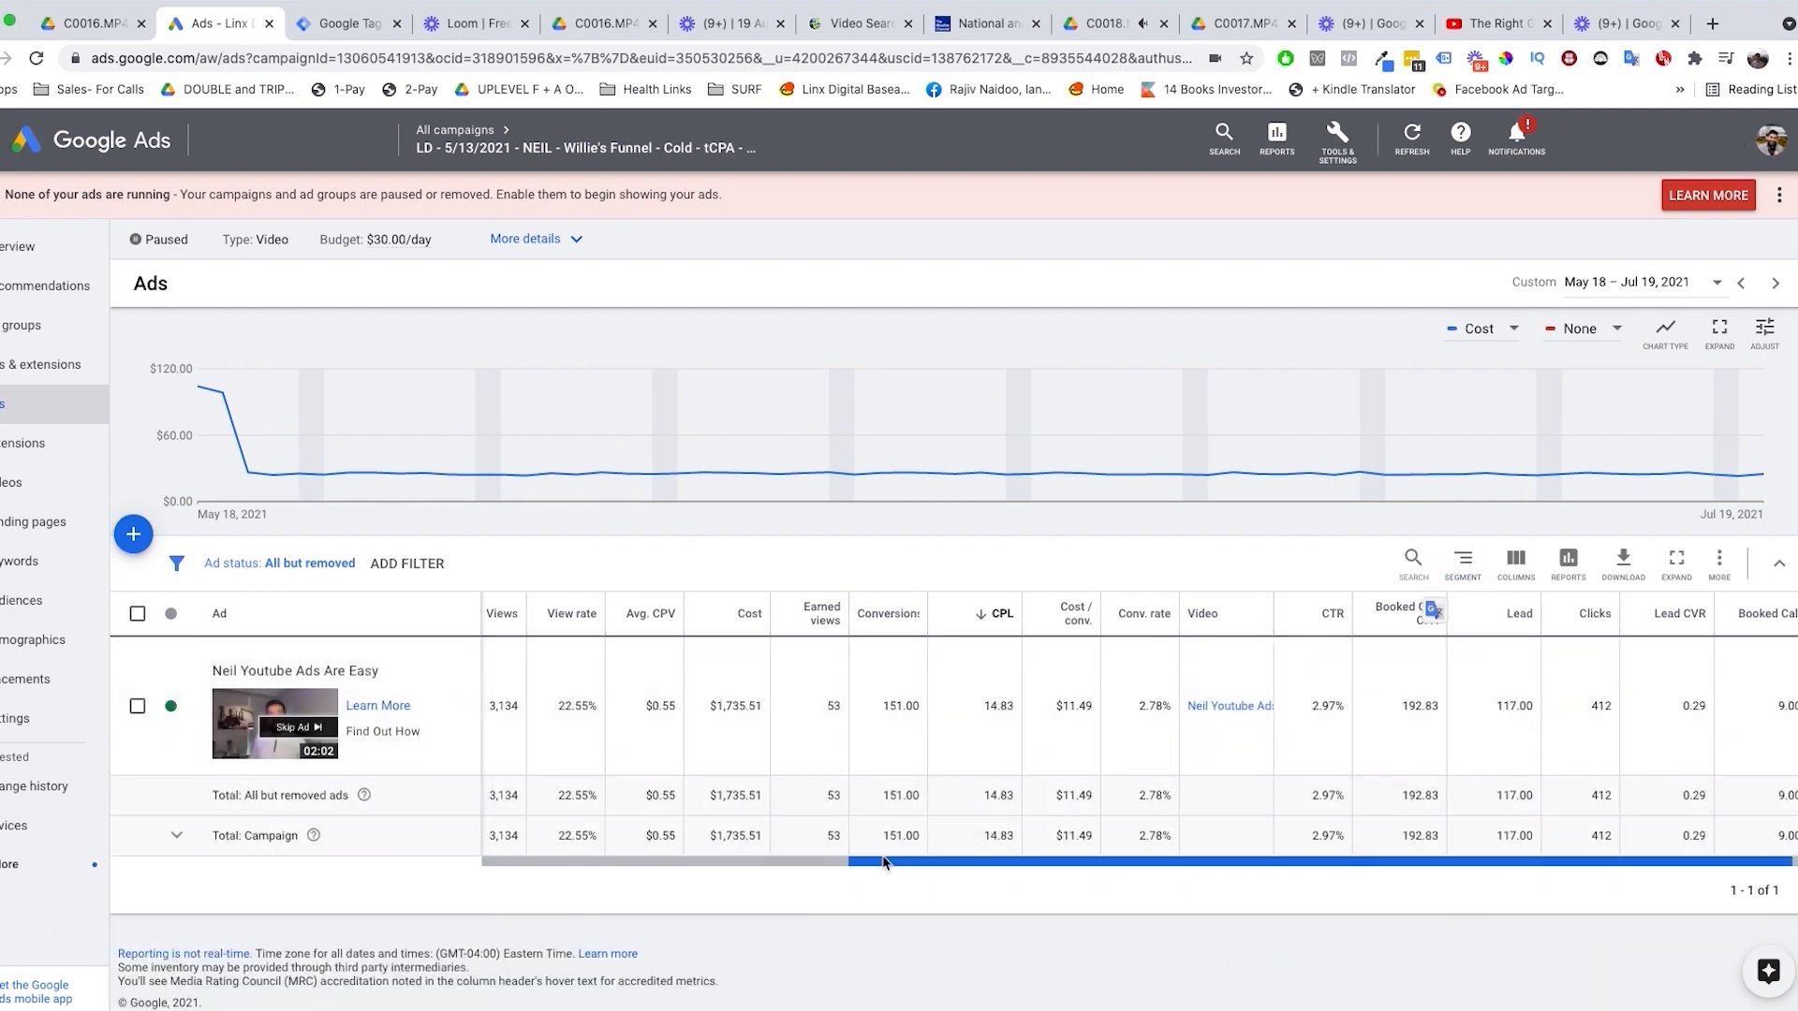
pyautogui.moveTo(883, 862); pyautogui.dragTo(602, 827)
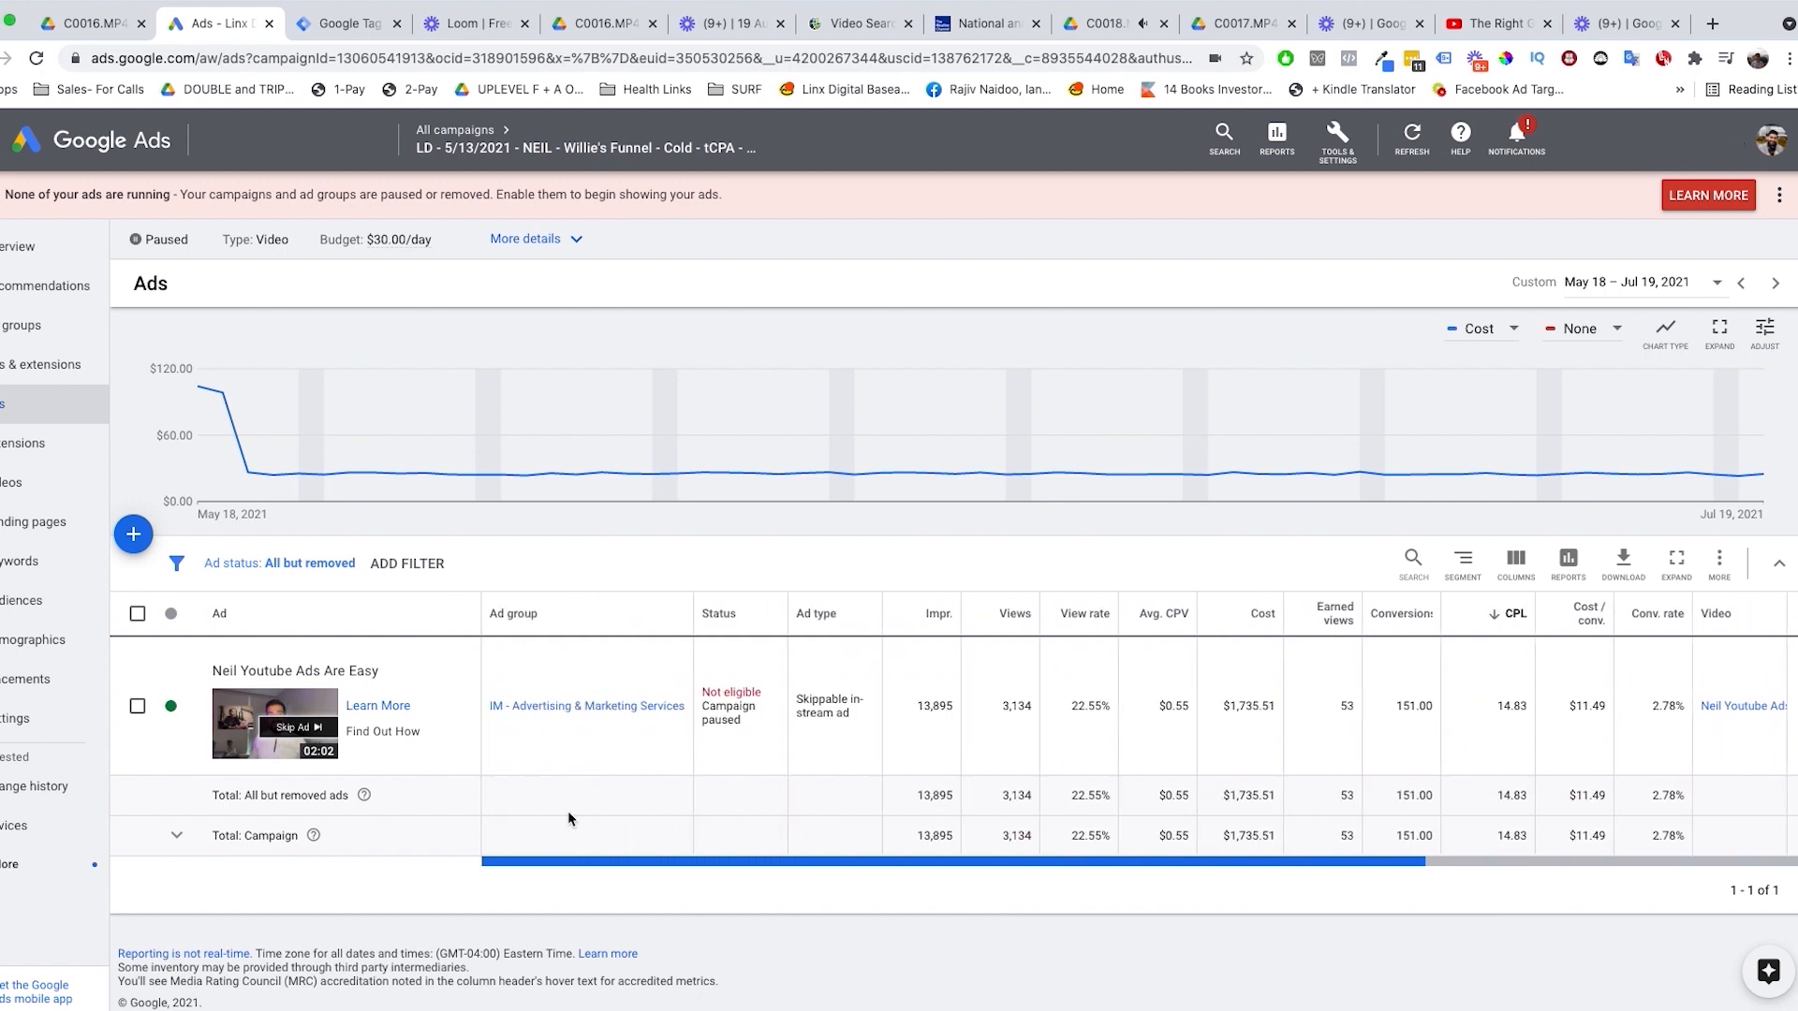
pyautogui.moveTo(568, 811); pyautogui.dragTo(943, 836)
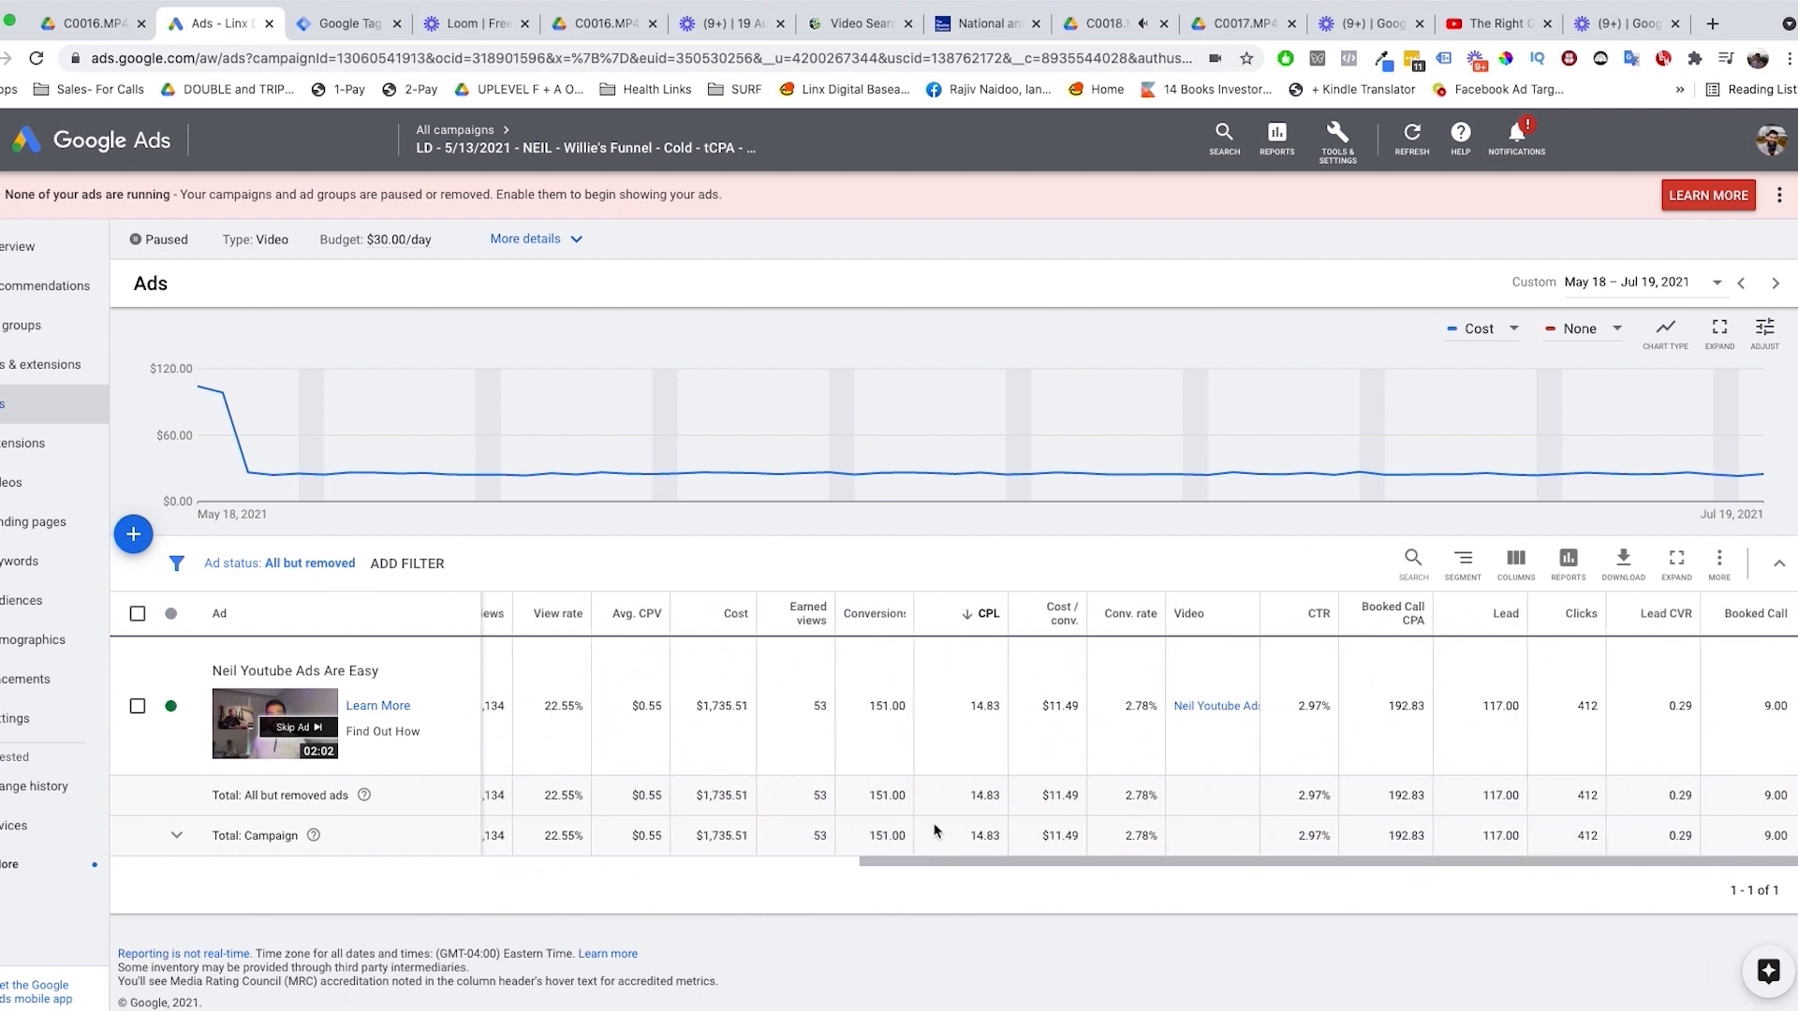